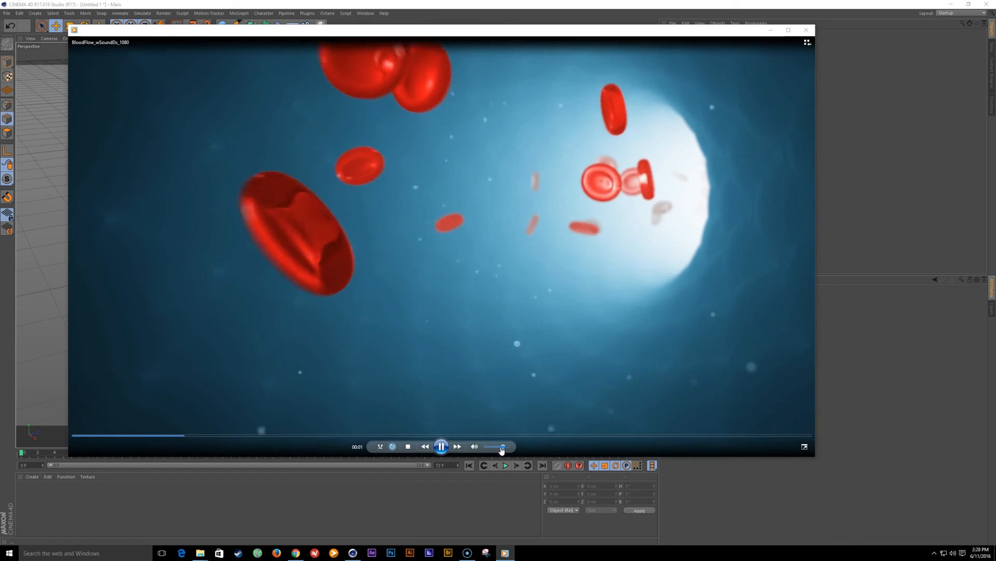
# Step: Lower the volume of the blood flow preview video, stop its playback and return to the empty Cinema 4D scene
pyautogui.moveTo(502, 448); pyautogui.dragTo(497, 447)
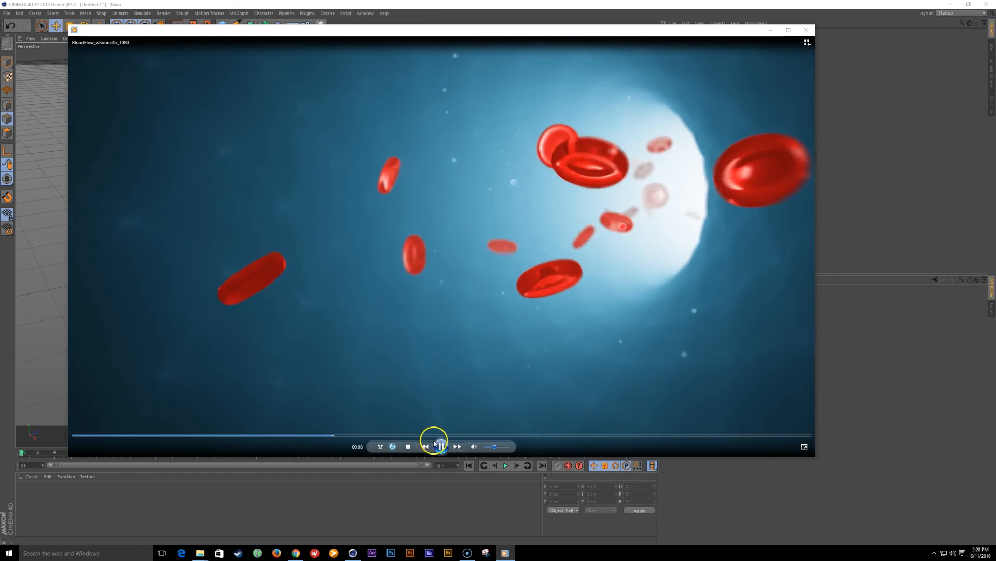
pyautogui.click(408, 447)
pyautogui.click(402, 494)
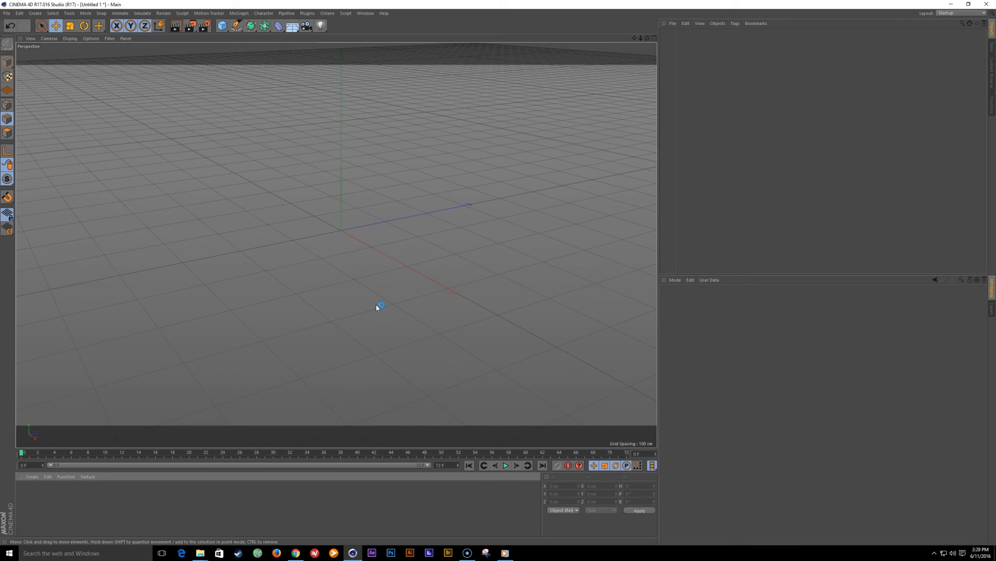
# Step: Add a cube primitive to the scene and switch to model mode
pyautogui.hotkey('shift', 'c')
pyautogui.write('cube')
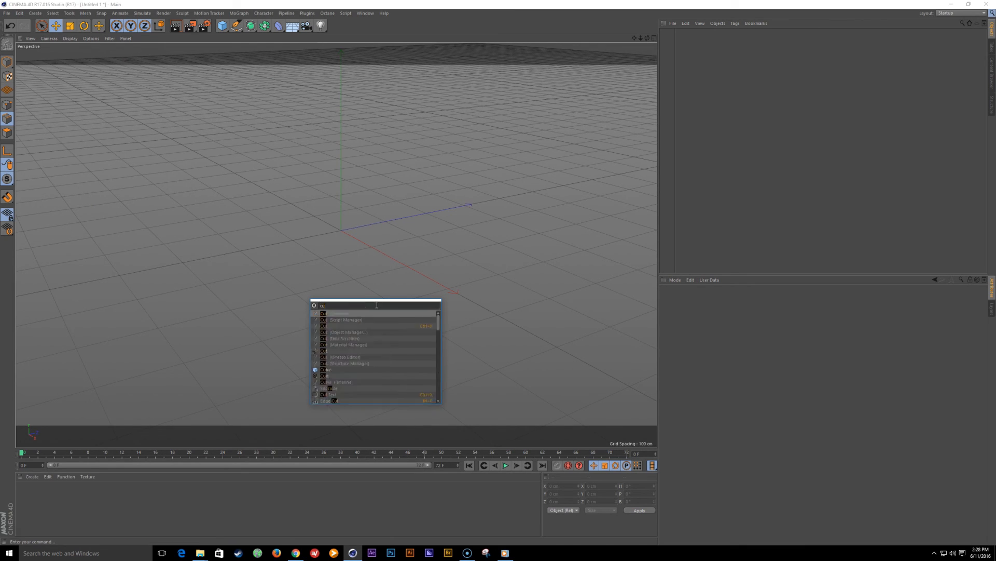
pyautogui.press('Return')
pyautogui.press('t')
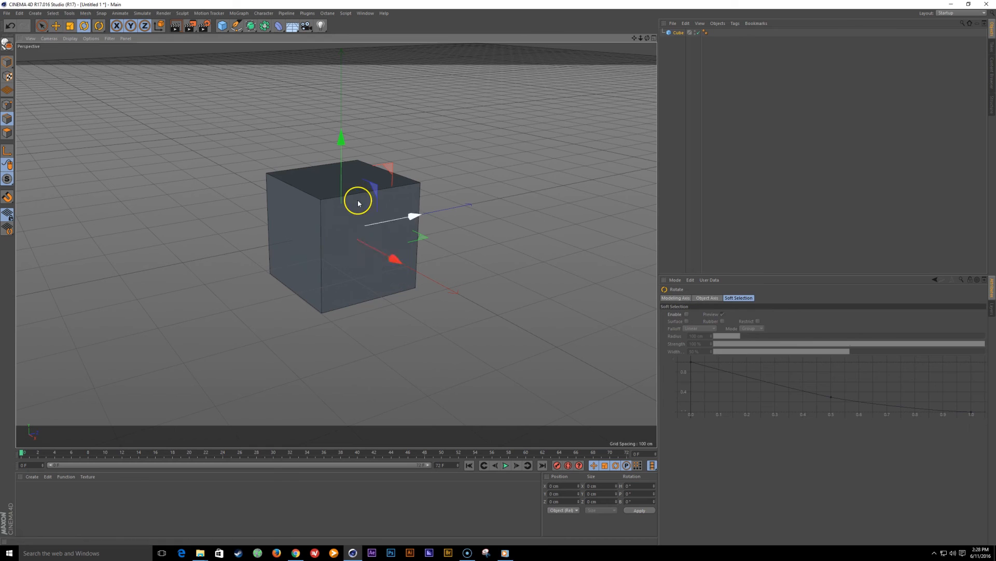
pyautogui.press('r')
pyautogui.press('e')
pyautogui.click(5, 64)
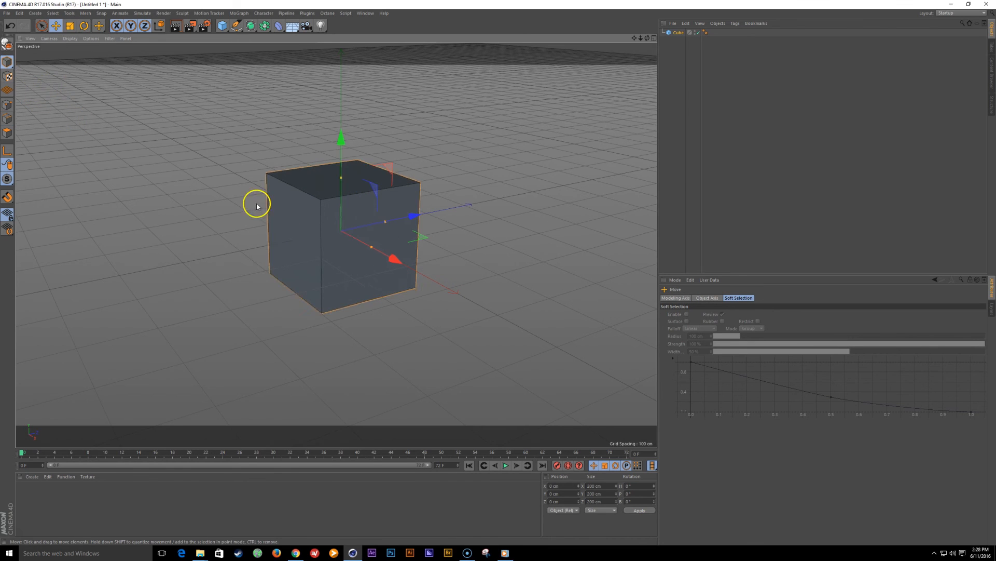
# Step: Resize the cube to about 44 cm high and 246 cm along Z, and make it an editable polygon object
pyautogui.keyDown('alt'); pyautogui.moveTo(256, 206); pyautogui.dragTo(273, 174, button='middle'); pyautogui.keyUp('alt')
pyautogui.moveTo(355, 146); pyautogui.dragTo(326, 237)
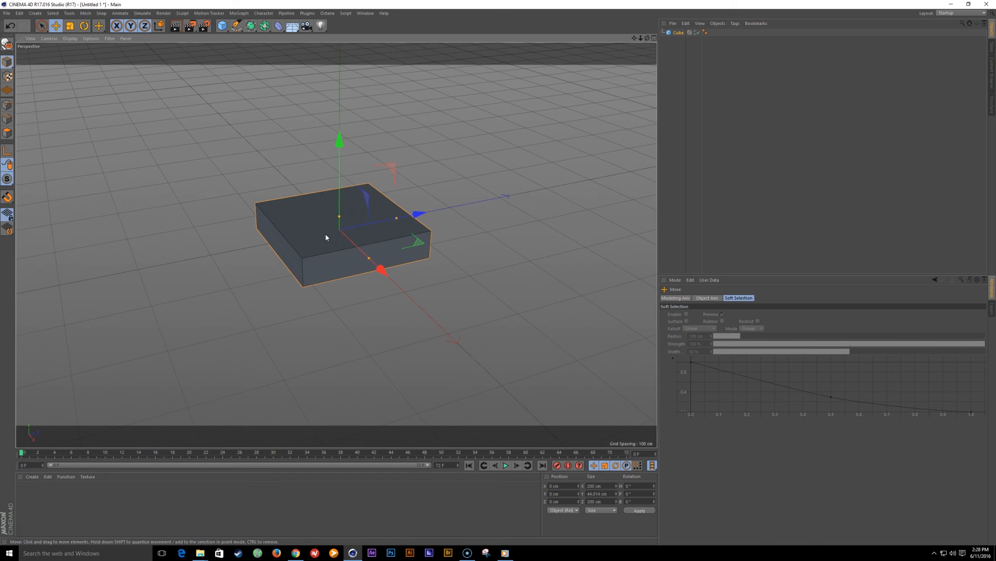
pyautogui.moveTo(397, 218); pyautogui.dragTo(410, 218)
pyautogui.press('c')
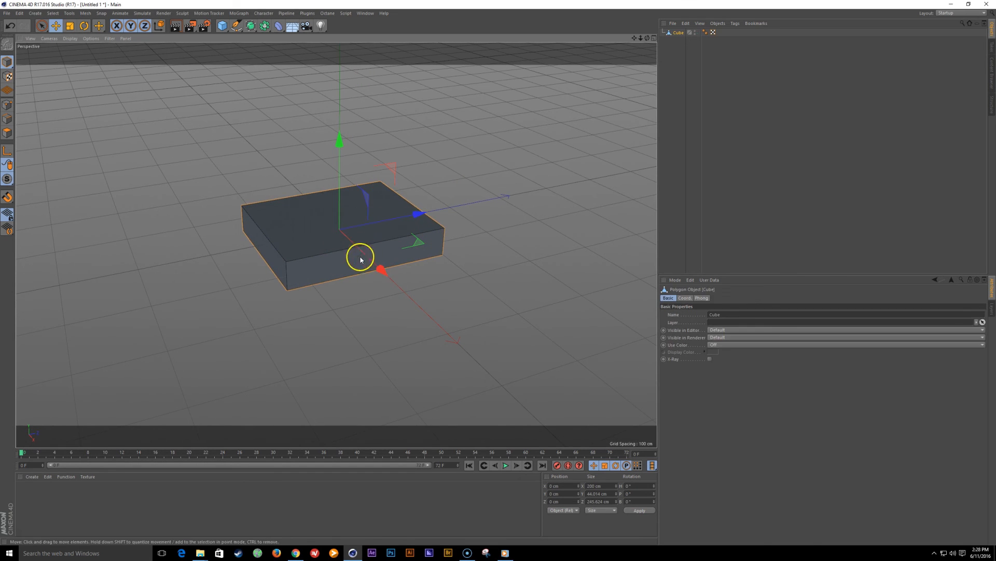
# Step: Select the two opposite end faces along Z and extrude them outward to an overall length of about 640 cm
pyautogui.keyDown('alt'); pyautogui.moveTo(361, 260); pyautogui.dragTo(336, 255); pyautogui.keyUp('alt')
pyautogui.click(8, 134)
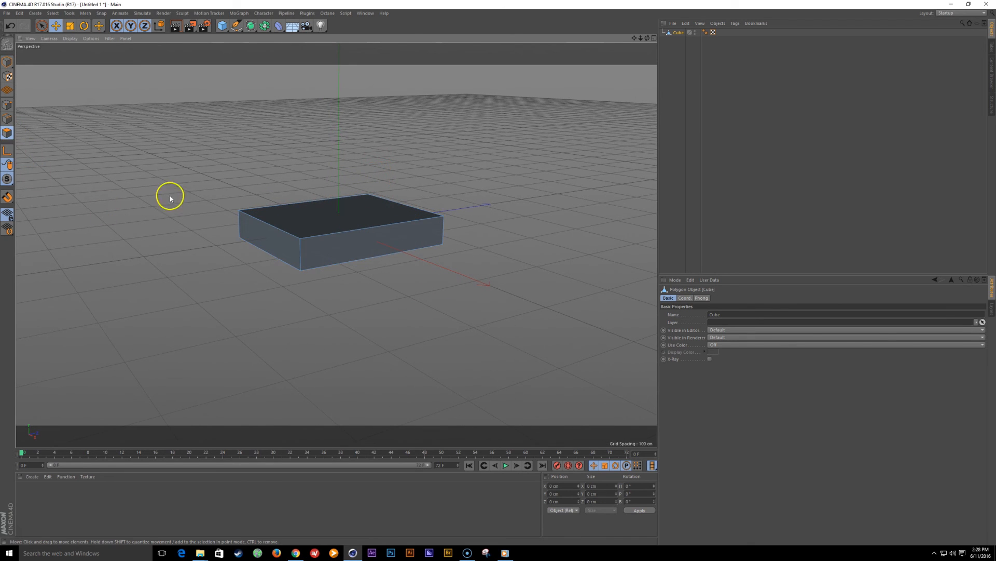
pyautogui.click(252, 238)
pyautogui.keyDown('alt'); pyautogui.moveTo(251, 239); pyautogui.dragTo(285, 251); pyautogui.keyUp('alt')
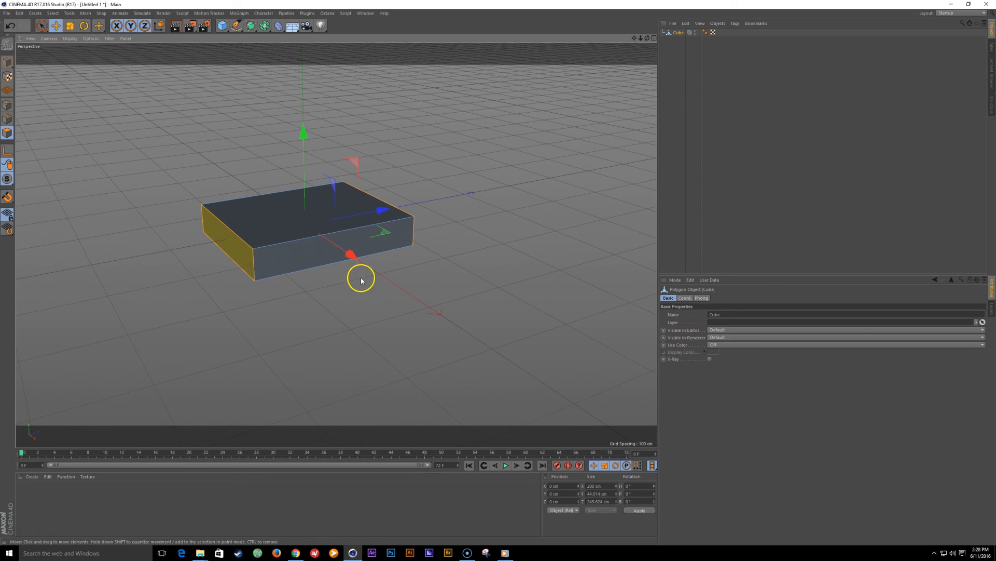
pyautogui.press('d')
pyautogui.moveTo(365, 314); pyautogui.dragTo(447, 349)
# Step: Scale the extruded end faces down to about 68 cm wide and 26 cm high to taper both ends
pyautogui.press('r')
pyautogui.press('t')
pyautogui.moveTo(432, 223); pyautogui.dragTo(360, 217)
pyautogui.keyDown('alt'); pyautogui.moveTo(414, 278); pyautogui.dragTo(363, 224); pyautogui.keyUp('alt')
pyautogui.moveTo(405, 136); pyautogui.dragTo(427, 276)
pyautogui.moveTo(452, 225); pyautogui.dragTo(440, 229)
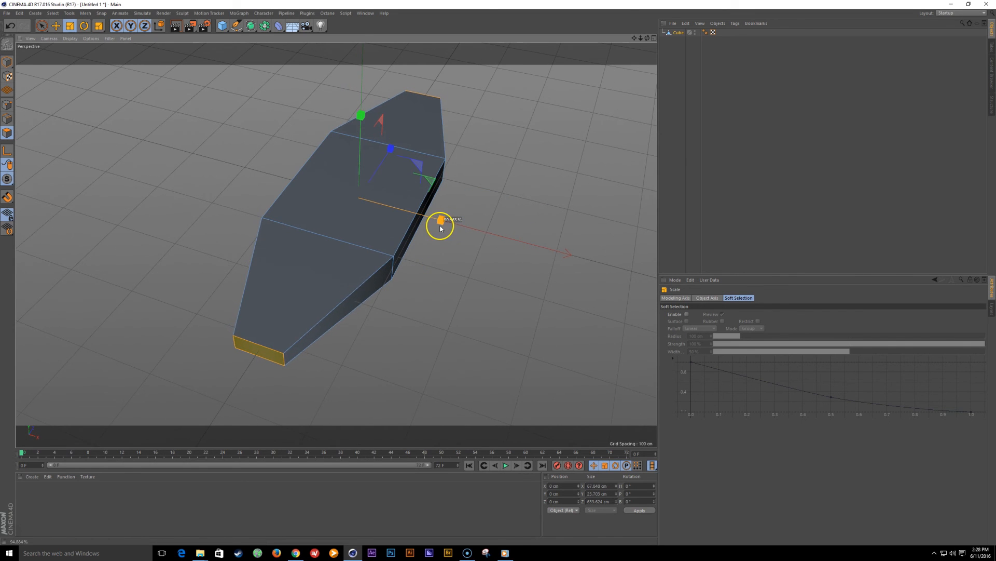
pyautogui.keyDown('alt'); pyautogui.moveTo(427, 278); pyautogui.dragTo(316, 247); pyautogui.keyUp('alt')
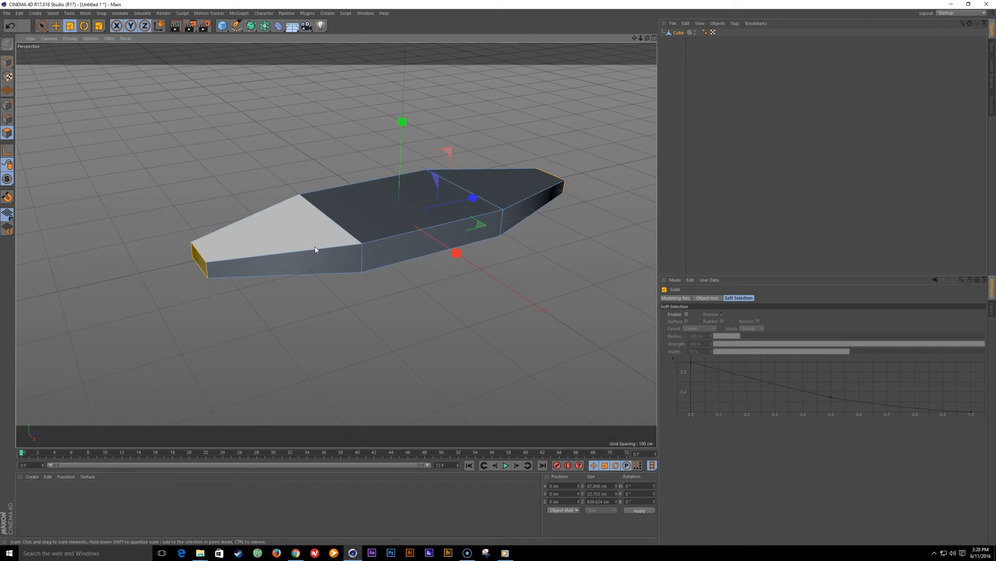
# Step: Ring-select the vertical edges around the slab's sides and connect them to insert an edge loop at mid-height
pyautogui.click(7, 119)
pyautogui.scroll(3, 253, 304)
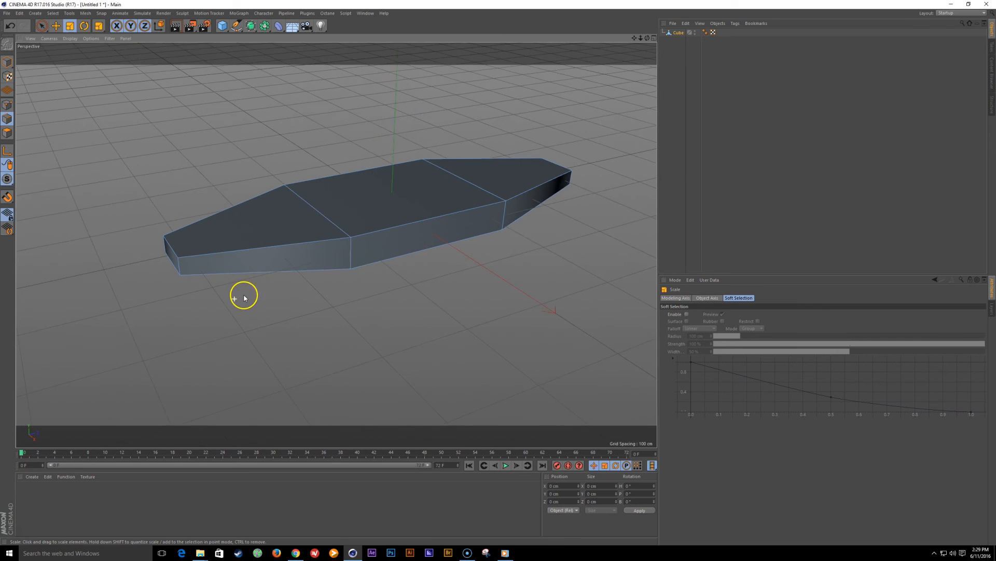
pyautogui.press('u')
pyautogui.press('b')
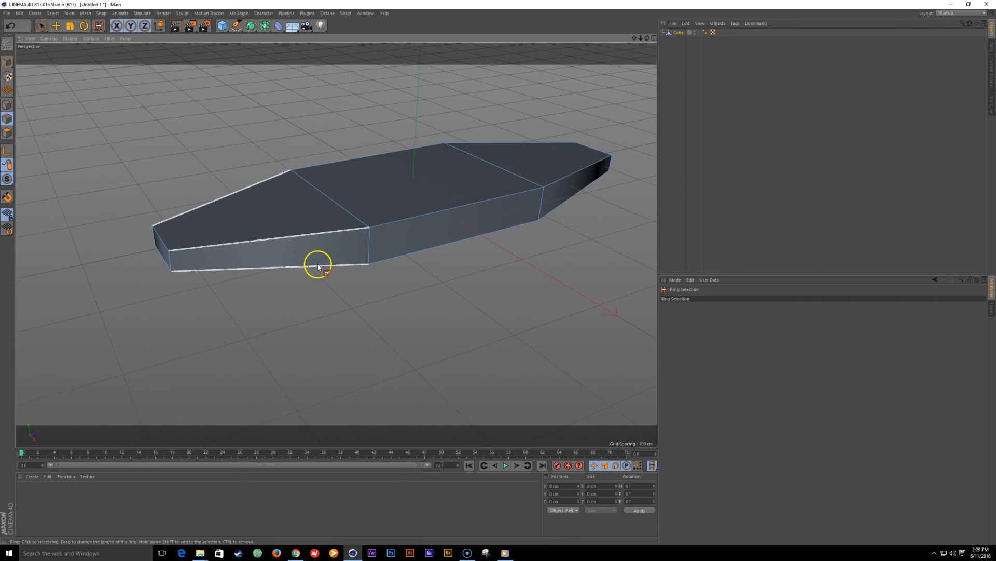
pyautogui.click(368, 252)
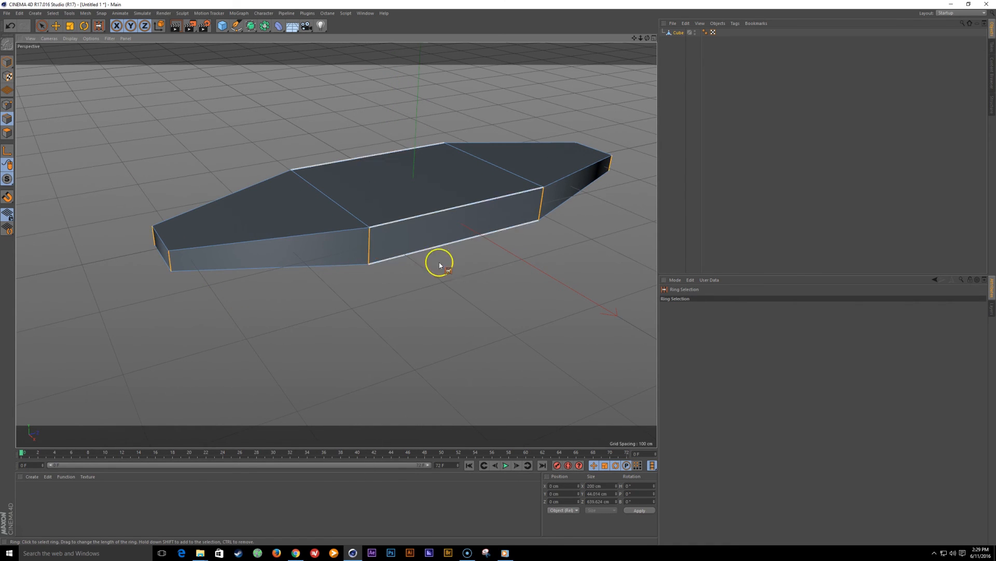
pyautogui.keyDown('alt'); pyautogui.moveTo(438, 260); pyautogui.dragTo(267, 279); pyautogui.keyUp('alt')
pyautogui.press('m')
pyautogui.press('m')
pyautogui.keyDown('alt'); pyautogui.moveTo(326, 302); pyautogui.dragTo(256, 289); pyautogui.keyUp('alt')
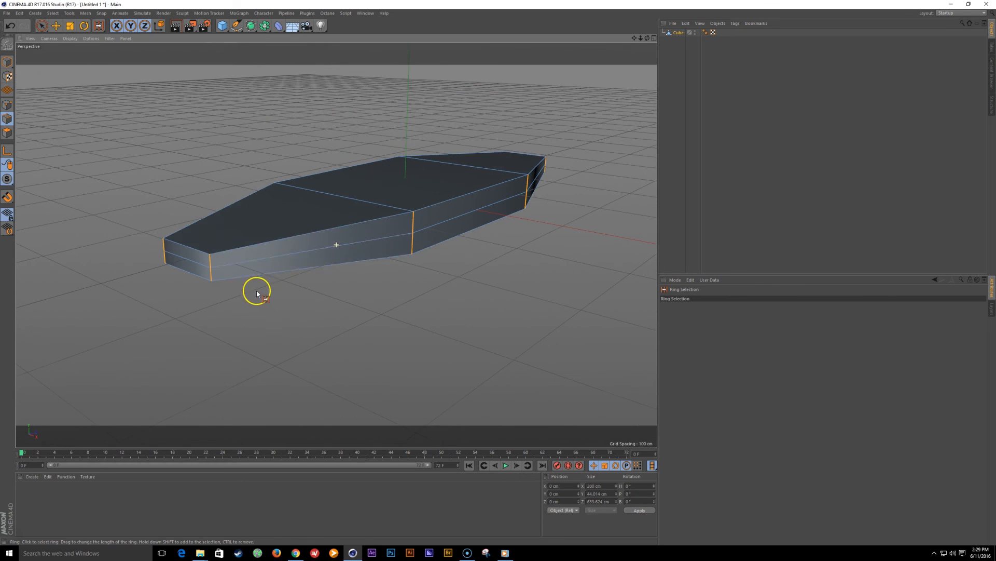
pyautogui.rightClick(406, 243)
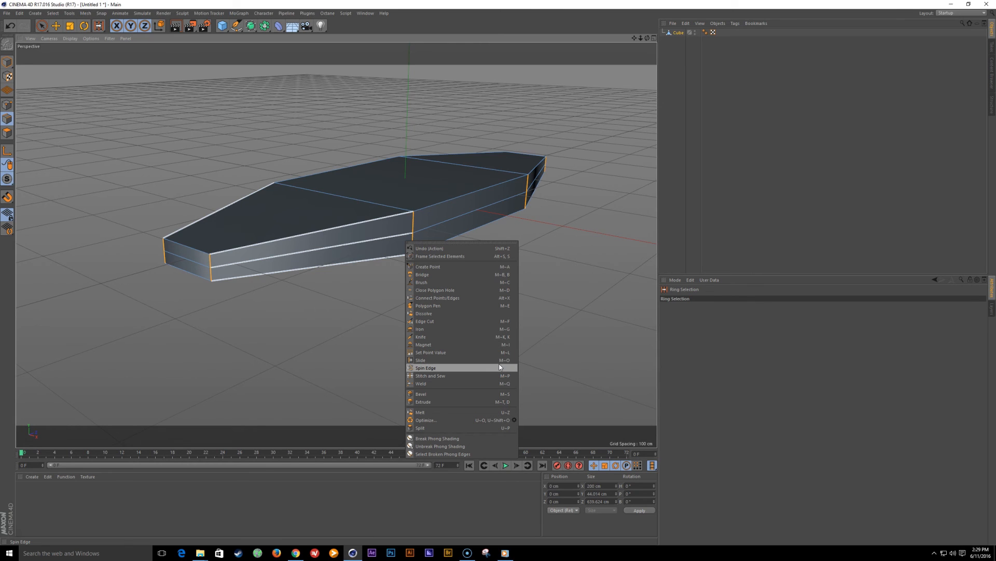
pyautogui.click(292, 320)
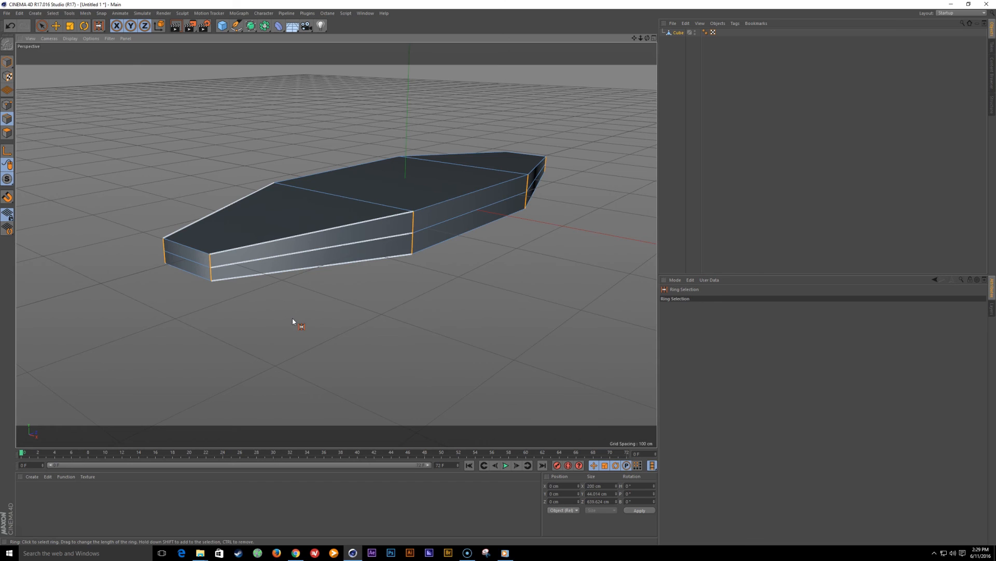
# Step: Loop-select the mid-height edge loop and scale it outward uniformly to about 206 cm wide
pyautogui.press('u')
pyautogui.press('l')
pyautogui.click(288, 261)
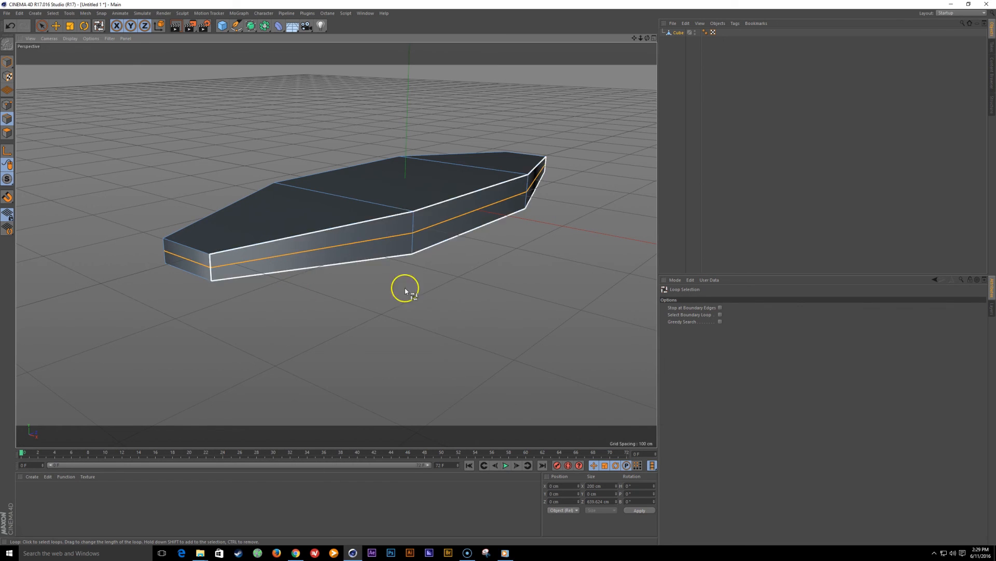
pyautogui.keyDown('alt'); pyautogui.moveTo(405, 285); pyautogui.dragTo(380, 338); pyautogui.keyUp('alt')
pyautogui.press('e')
pyautogui.press('r')
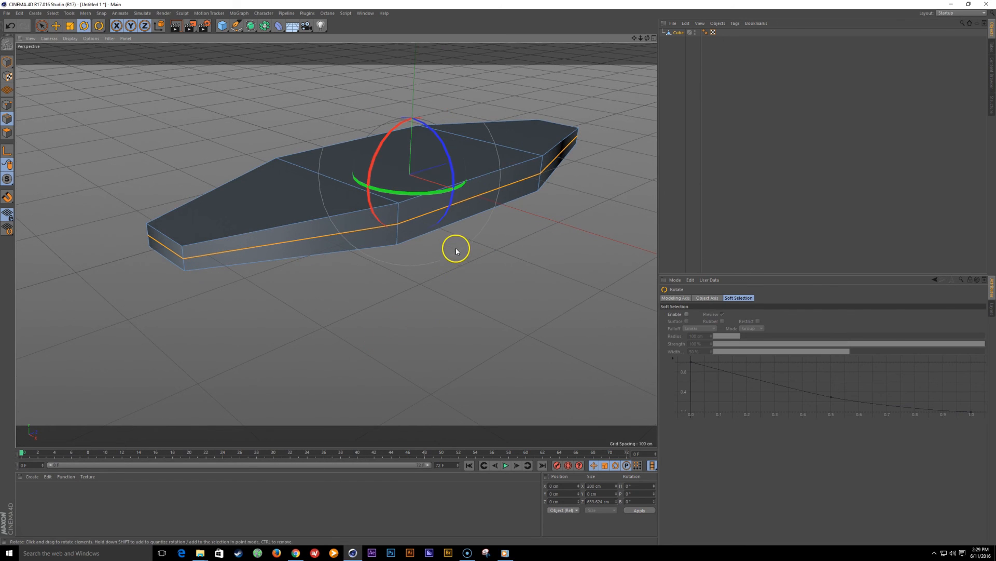
pyautogui.press('t')
pyautogui.keyDown('alt'); pyautogui.moveTo(448, 255); pyautogui.dragTo(471, 291); pyautogui.keyUp('alt')
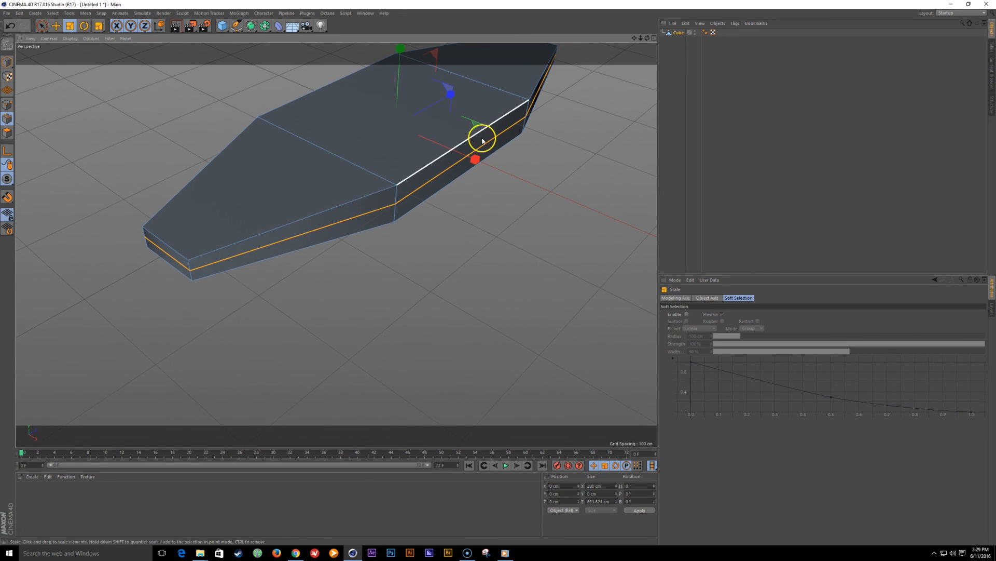
pyautogui.moveTo(481, 128); pyautogui.dragTo(494, 126)
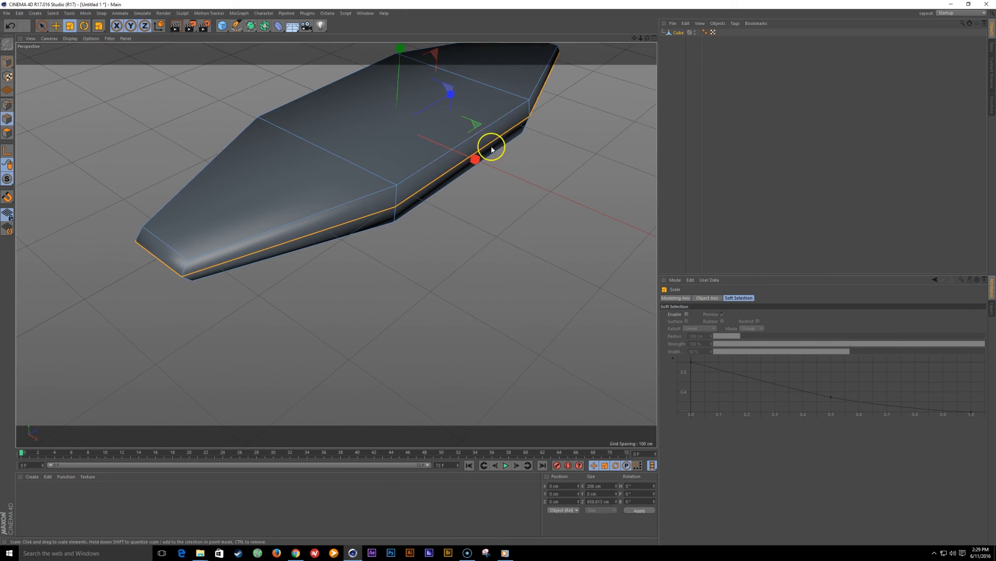
# Step: In the top view, widen the selected mid-height edge loop along X to about 233 cm
pyautogui.press('F2')
pyautogui.scroll(-2, 436, 212)
pyautogui.scroll(1, 443, 224)
pyautogui.moveTo(442, 226); pyautogui.dragTo(454, 233)
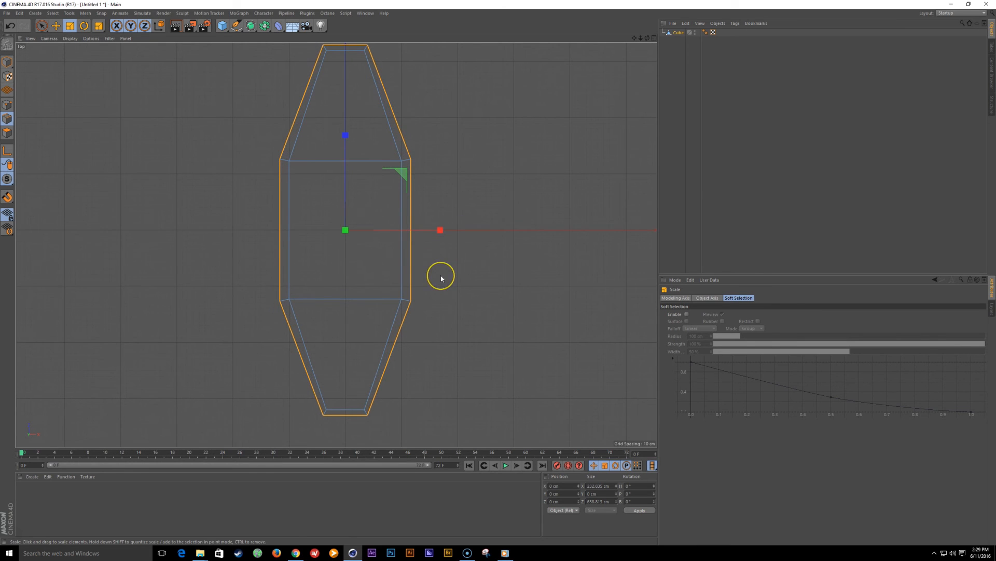
pyautogui.press('F1')
pyautogui.keyDown('alt'); pyautogui.moveTo(438, 276); pyautogui.dragTo(344, 245); pyautogui.keyUp('alt')
# Step: Add a Subdivision Surface as the parent of the cube and set its editor subdivision to 3
pyautogui.click(9, 63)
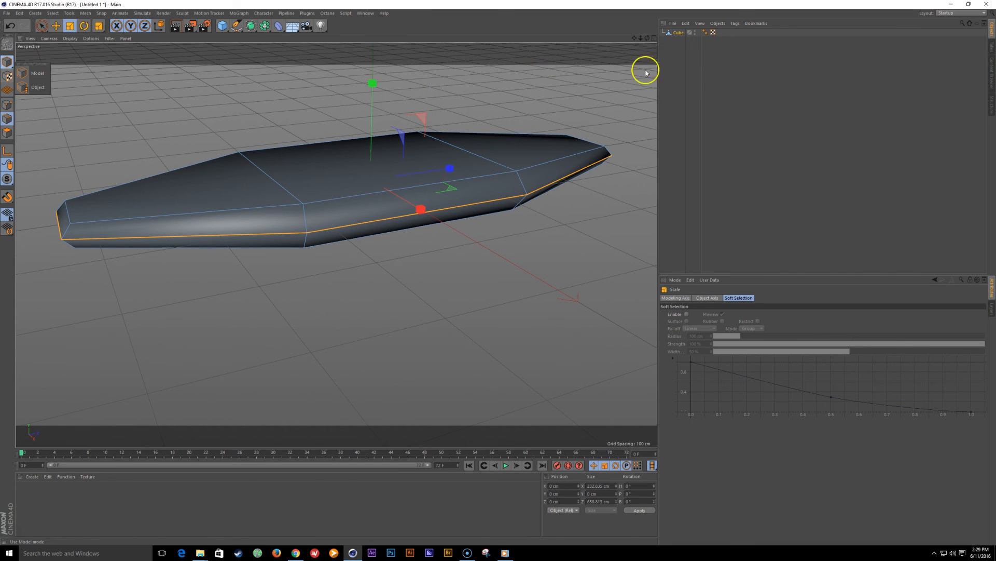
pyautogui.click(25, 76)
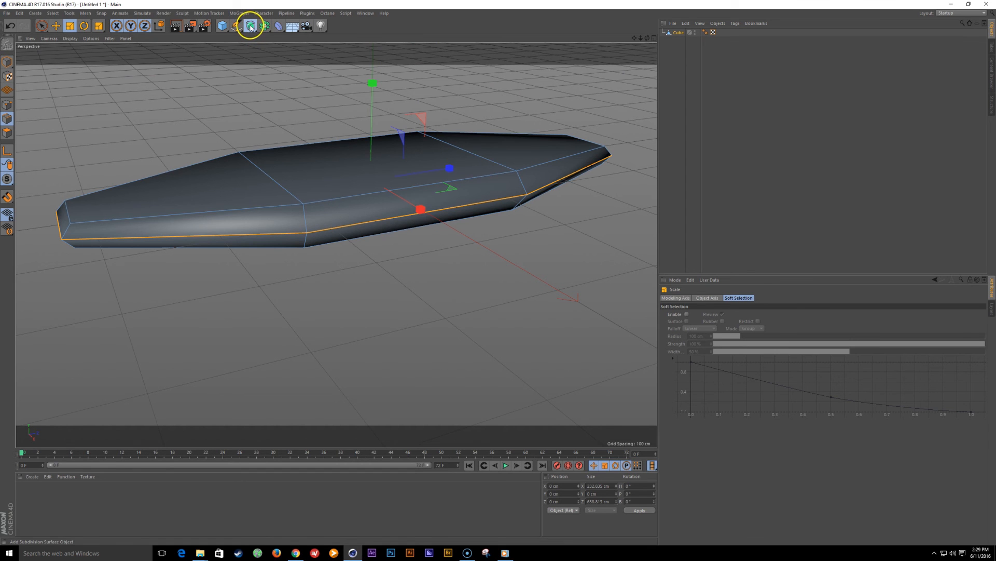
pyautogui.keyDown('alt'); pyautogui.moveTo(250, 28); pyautogui.dragTo(303, 34); pyautogui.keyUp('alt')
pyautogui.keyDown('alt'); pyautogui.moveTo(460, 196); pyautogui.dragTo(514, 145); pyautogui.keyUp('alt')
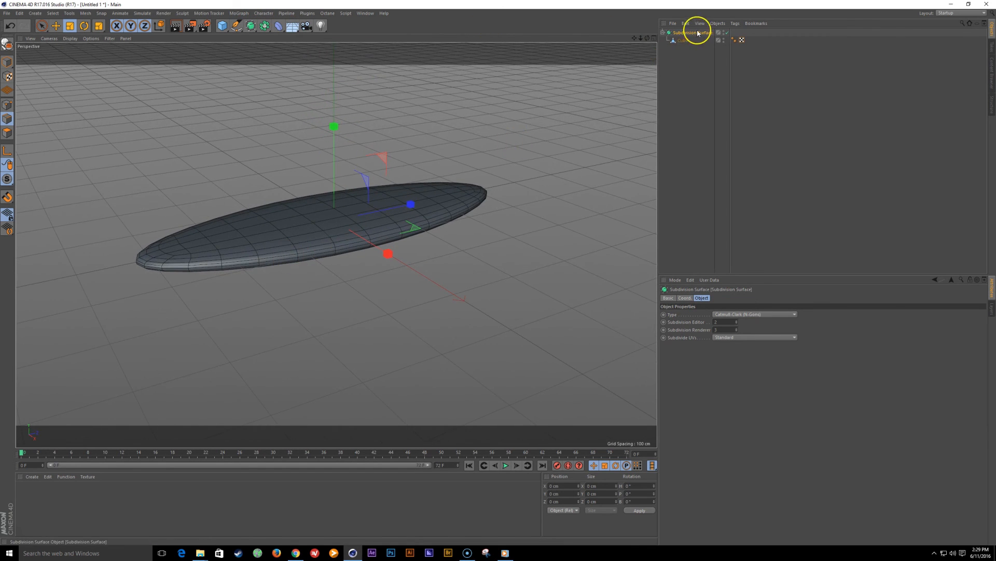
pyautogui.click(738, 321)
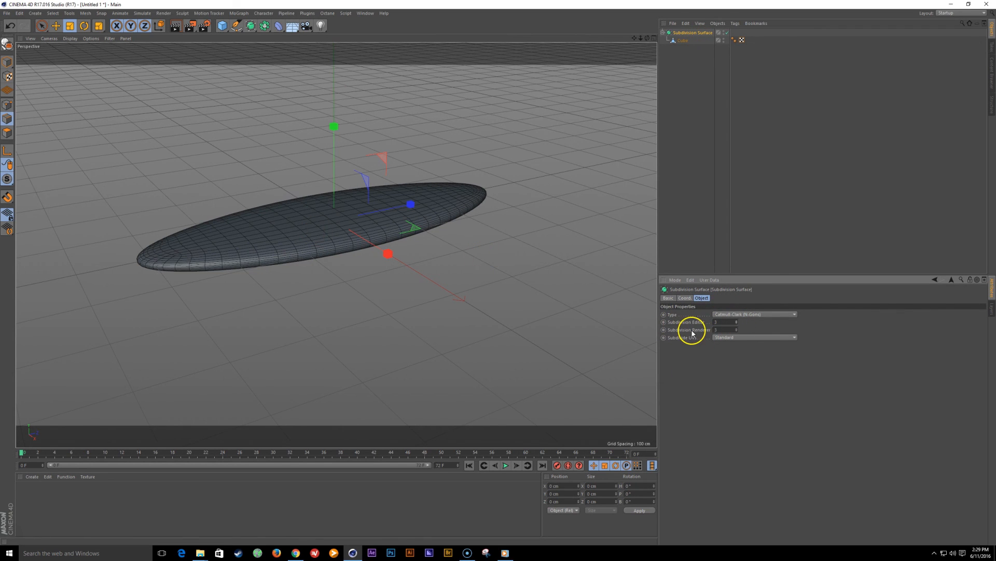
pyautogui.keyDown('alt'); pyautogui.moveTo(407, 264); pyautogui.dragTo(376, 245); pyautogui.keyUp('alt')
# Step: Thicken the middle of the cube mesh to about 58 cm by adjusting its central polygons, and return to model mode
pyautogui.click(682, 42)
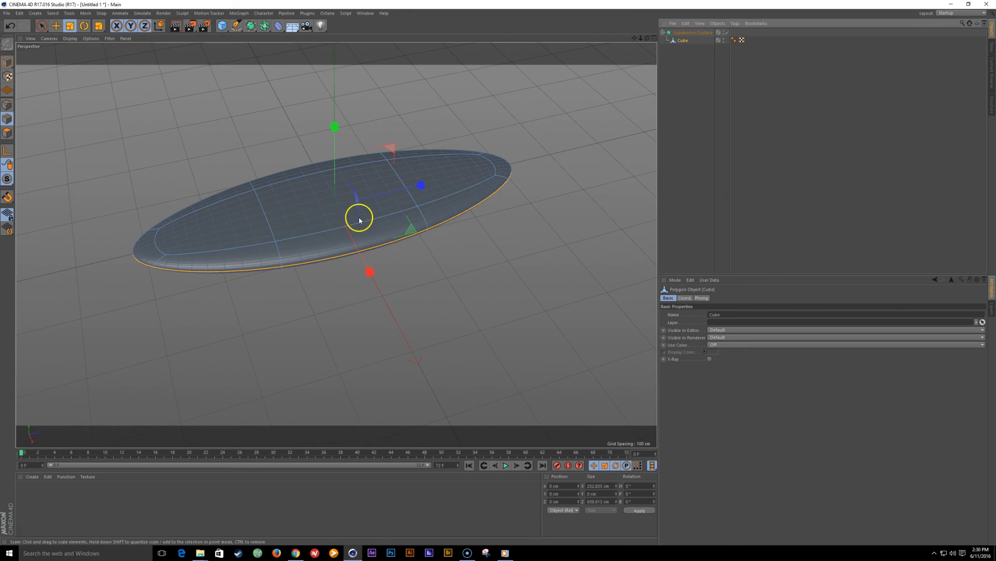
pyautogui.click(6, 128)
pyautogui.click(329, 193)
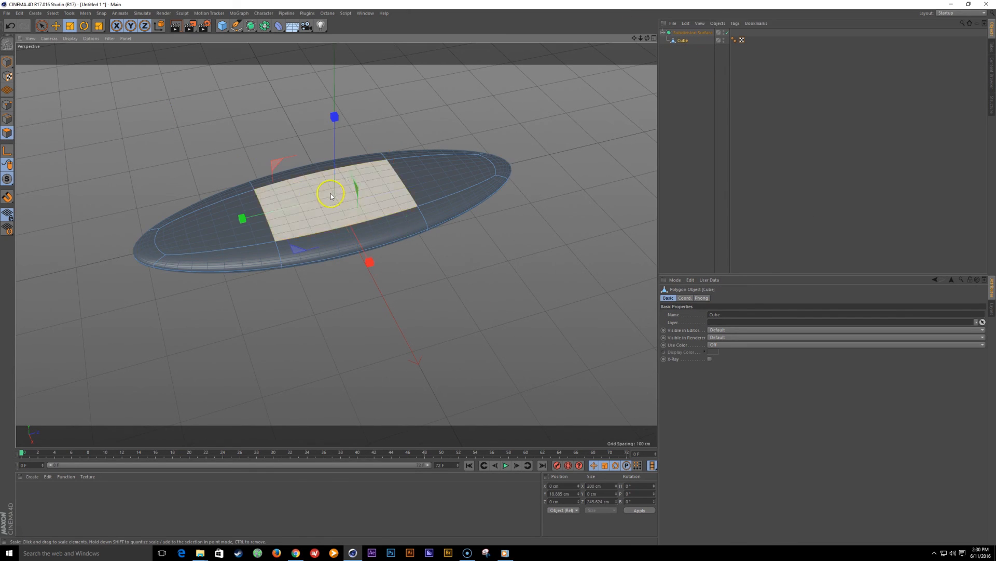
pyautogui.keyDown('alt'); pyautogui.moveTo(329, 194); pyautogui.dragTo(396, 323); pyautogui.keyUp('alt')
pyautogui.moveTo(352, 160); pyautogui.dragTo(371, 176)
pyautogui.moveTo(355, 102); pyautogui.dragTo(356, 108)
pyautogui.keyDown('alt'); pyautogui.moveTo(324, 213); pyautogui.dragTo(358, 275); pyautogui.keyUp('alt')
pyautogui.click(8, 62)
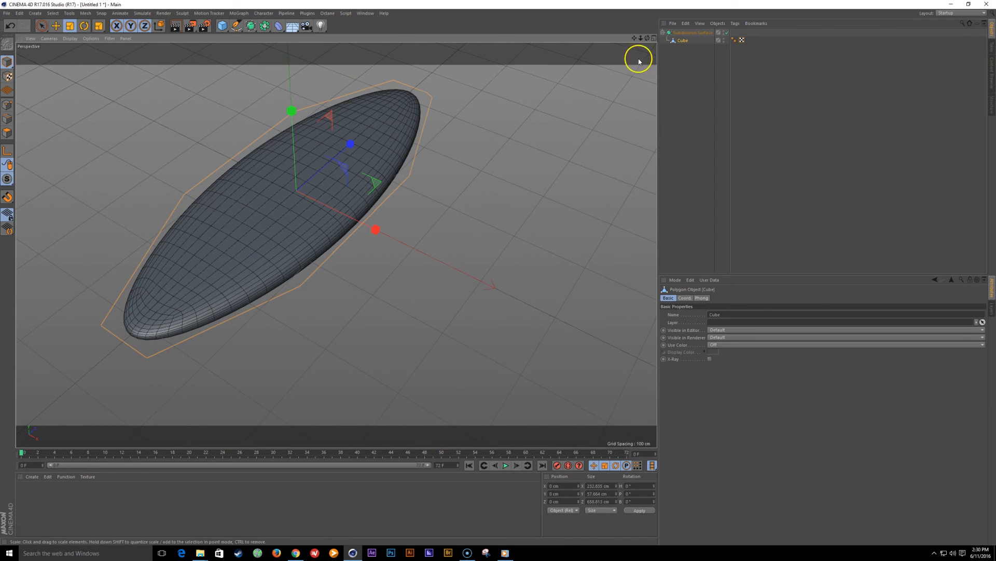
pyautogui.click(689, 54)
# Step: Add a Cloner object and make the Subdivision Surface its child
pyautogui.keyDown('alt'); pyautogui.moveTo(425, 238); pyautogui.dragTo(360, 249); pyautogui.keyUp('alt')
pyautogui.hotkey('shift', 'c')
pyautogui.write('cloner')
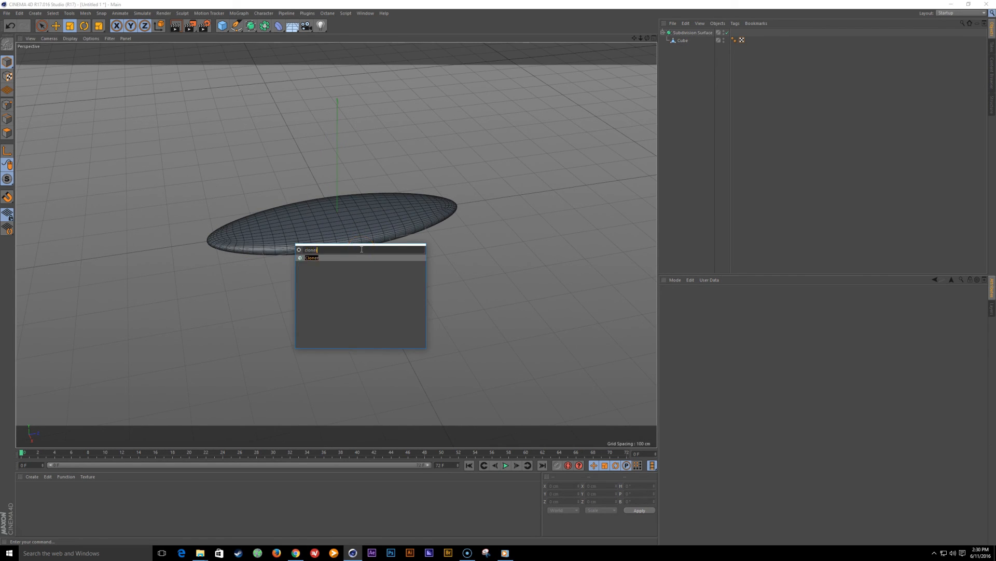
pyautogui.press('Return')
pyautogui.moveTo(700, 49); pyautogui.dragTo(683, 34)
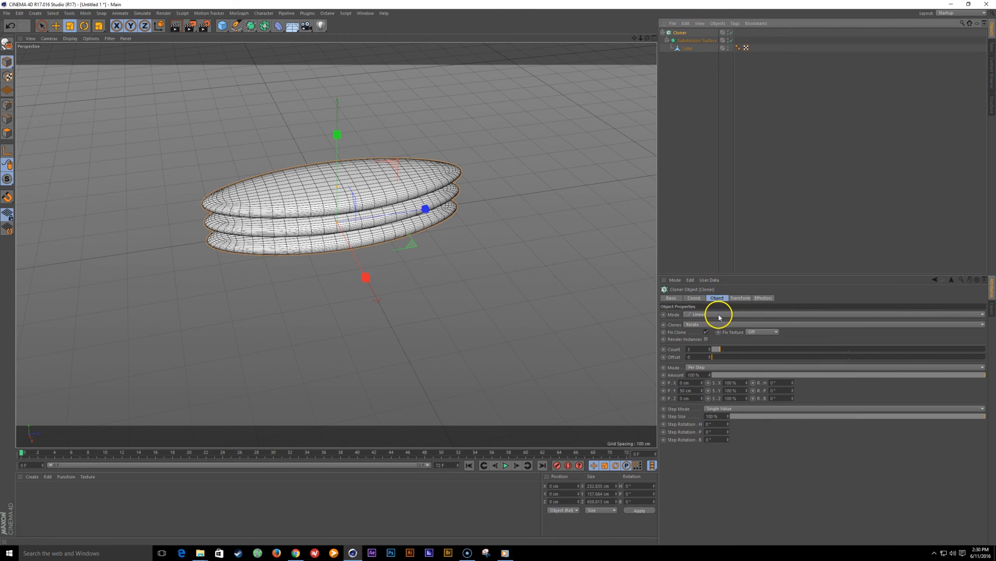
# Step: Set the Cloner to Radial mode with a count of 10 and a radius of 303 cm
pyautogui.click(720, 314)
pyautogui.click(712, 338)
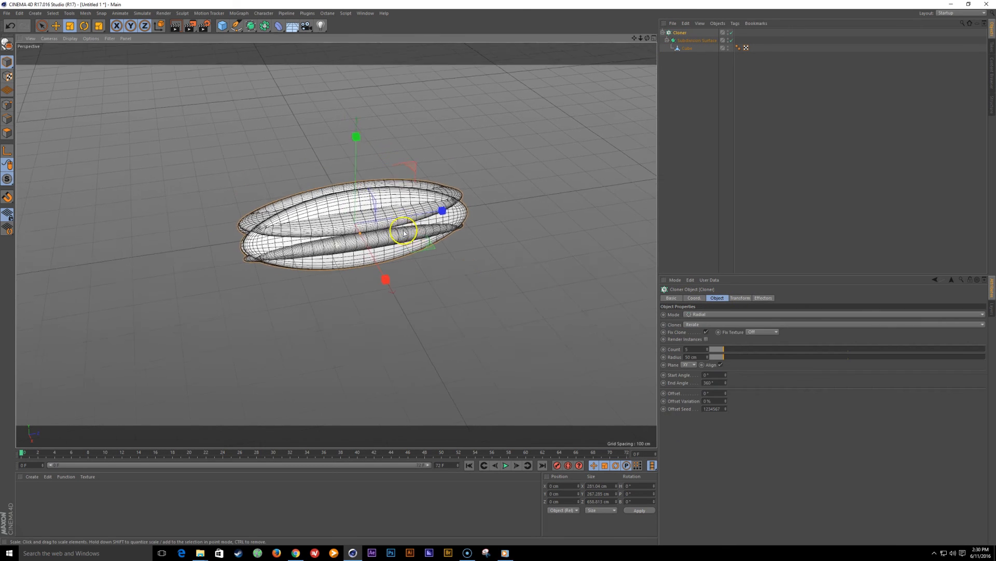
pyautogui.keyDown('alt'); pyautogui.moveTo(404, 233); pyautogui.dragTo(436, 234); pyautogui.keyUp('alt')
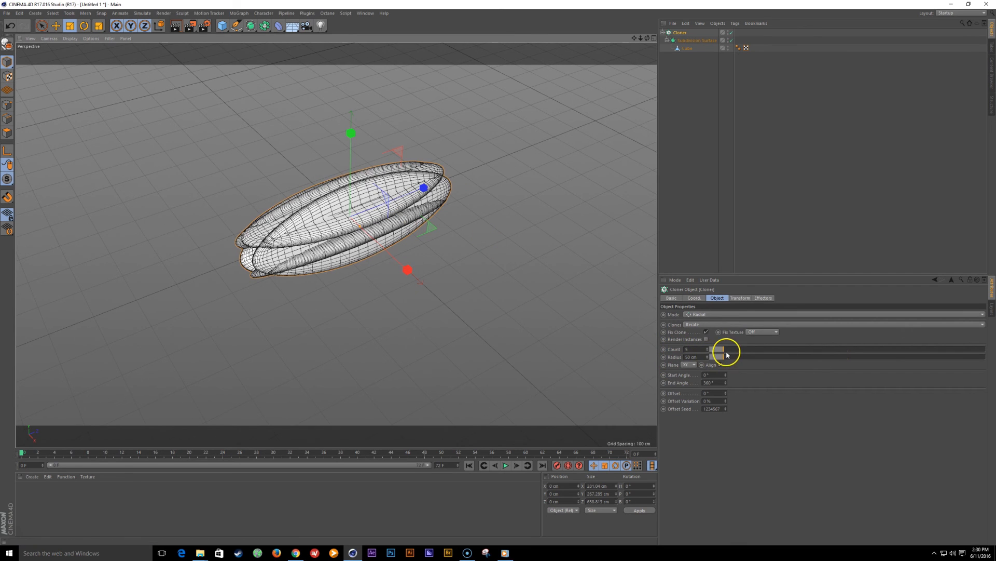
pyautogui.moveTo(721, 355); pyautogui.dragTo(739, 354)
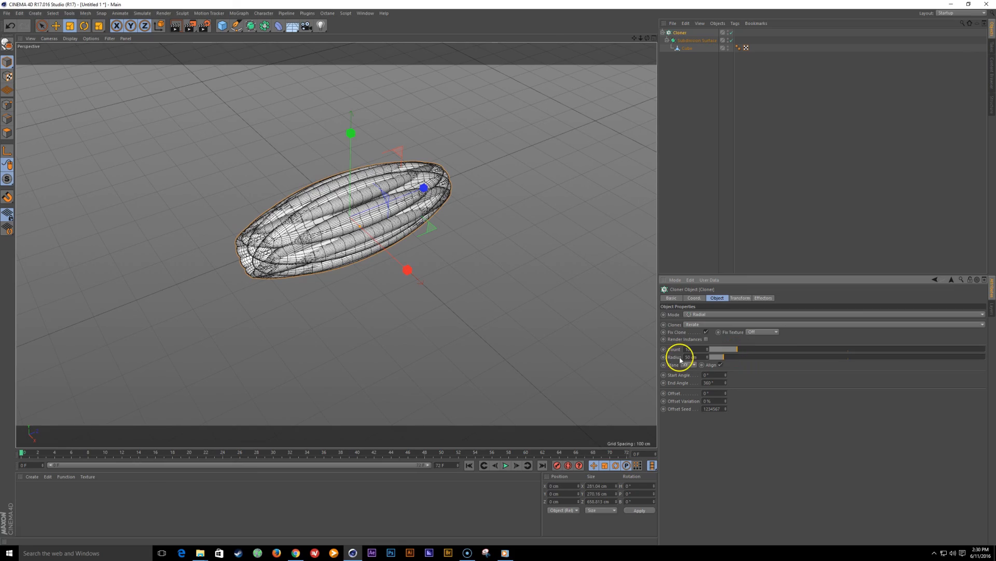
pyautogui.moveTo(730, 359); pyautogui.dragTo(793, 356)
pyautogui.moveTo(453, 320)
pyautogui.keyDown('alt'); pyautogui.mouseDown()
pyautogui.moveTo(415, 244)
pyautogui.moveTo(409, 289)
pyautogui.mouseUp(); pyautogui.keyUp('alt')
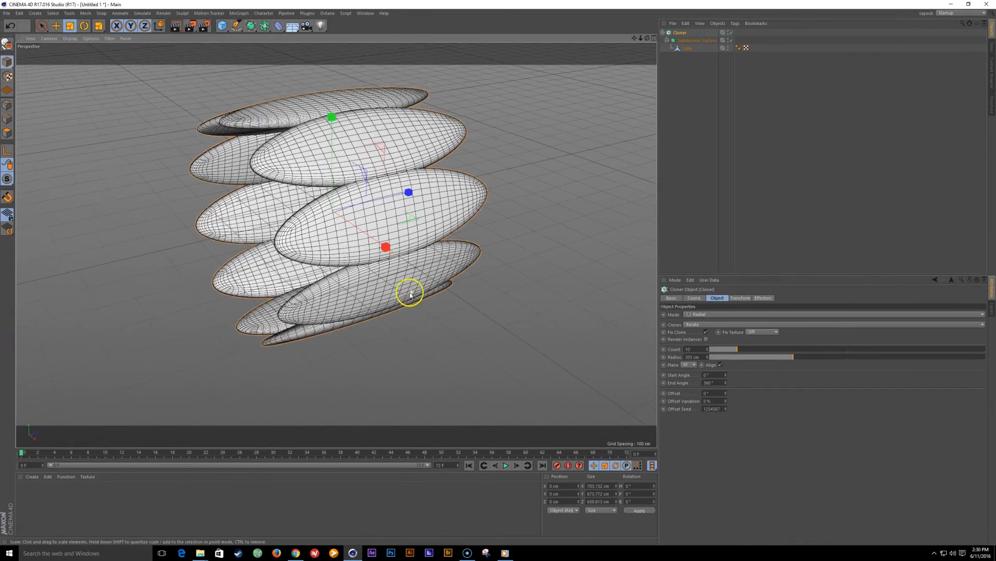
# Step: Reduce the Cloner's radius to 293 cm and assign a newly created material to the Cloner
pyautogui.moveTo(789, 356); pyautogui.dragTo(792, 358)
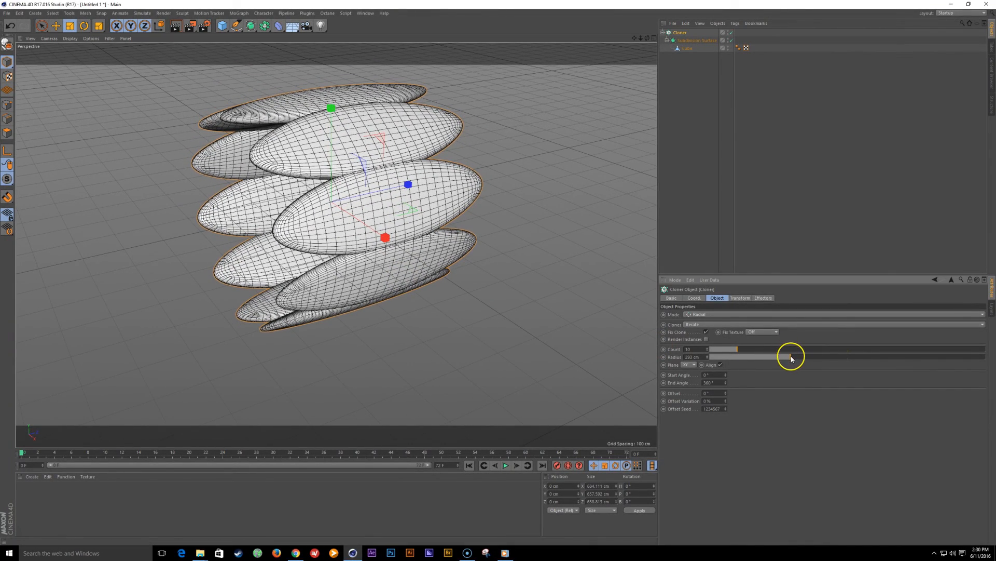
pyautogui.doubleClick(64, 493)
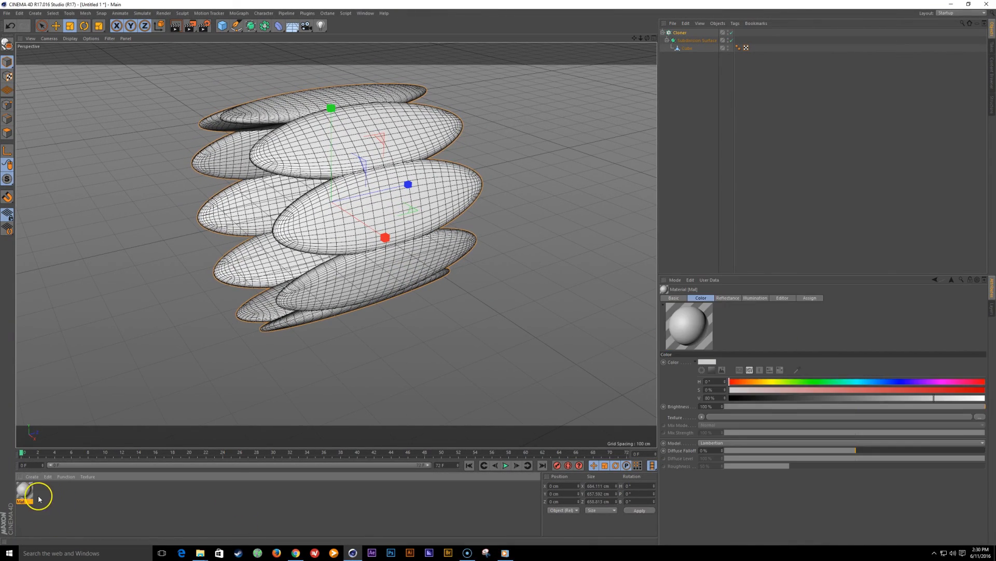
pyautogui.moveTo(686, 35); pyautogui.dragTo(684, 35)
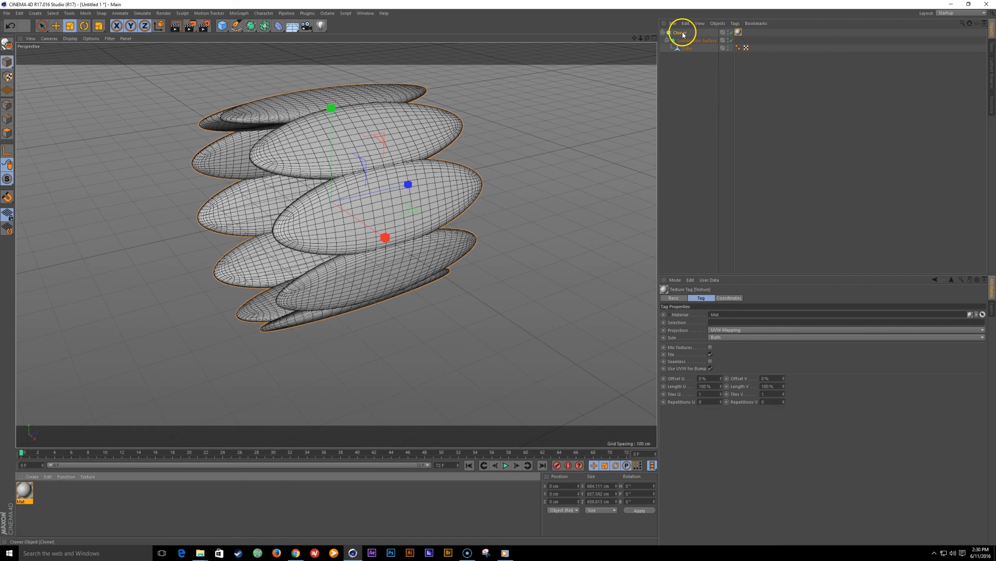
# Step: Darken the Cloner material's color to a medium-dark gray by lowering its value
pyautogui.doubleClick(738, 32)
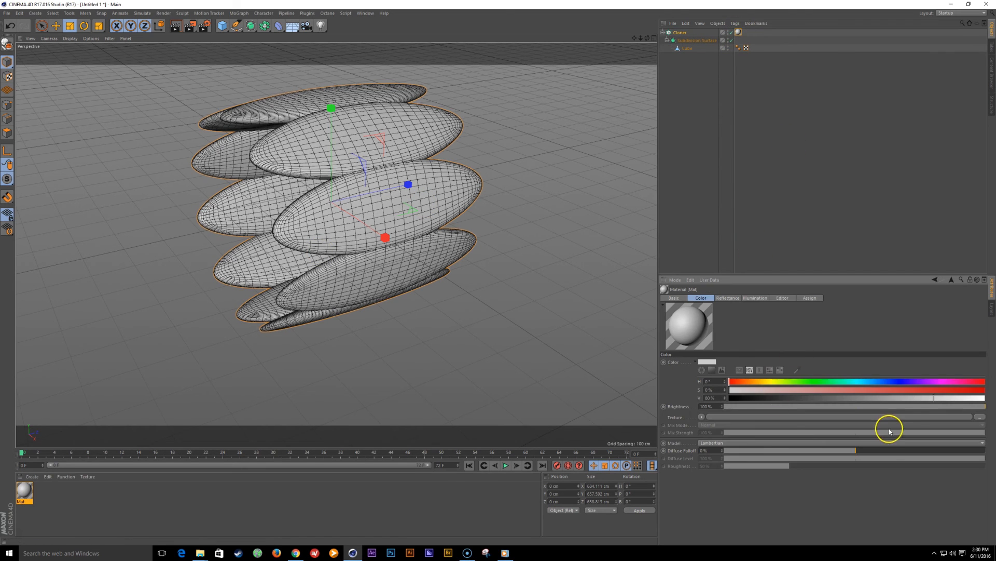
pyautogui.moveTo(930, 401); pyautogui.dragTo(849, 398)
pyautogui.keyDown('alt'); pyautogui.moveTo(422, 214); pyautogui.dragTo(320, 211); pyautogui.keyUp('alt')
# Step: Add a second Cloner object and make the radial Cloner its child
pyautogui.click(679, 33)
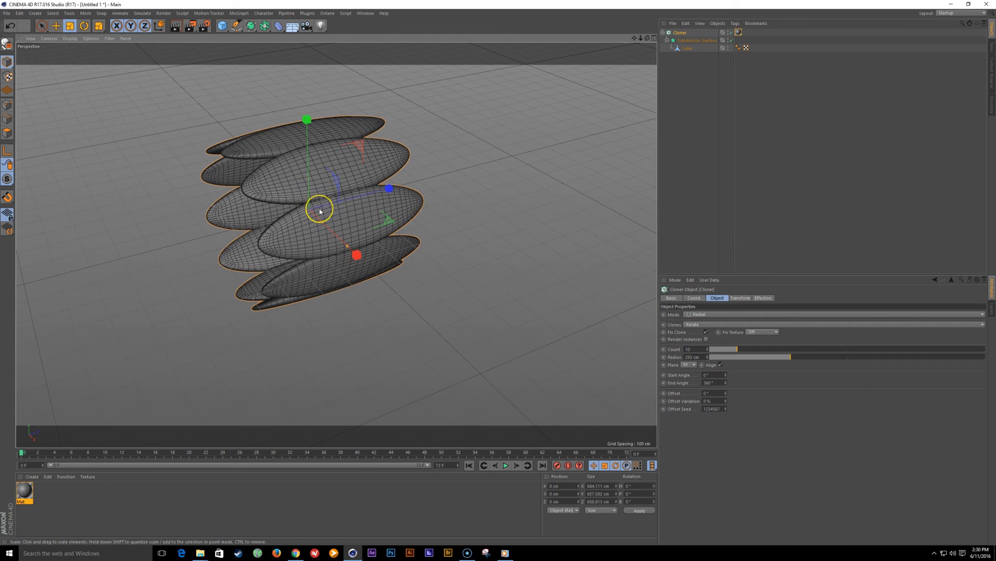
pyautogui.hotkey('shift', 'c')
pyautogui.write('cloner')
pyautogui.press('Return')
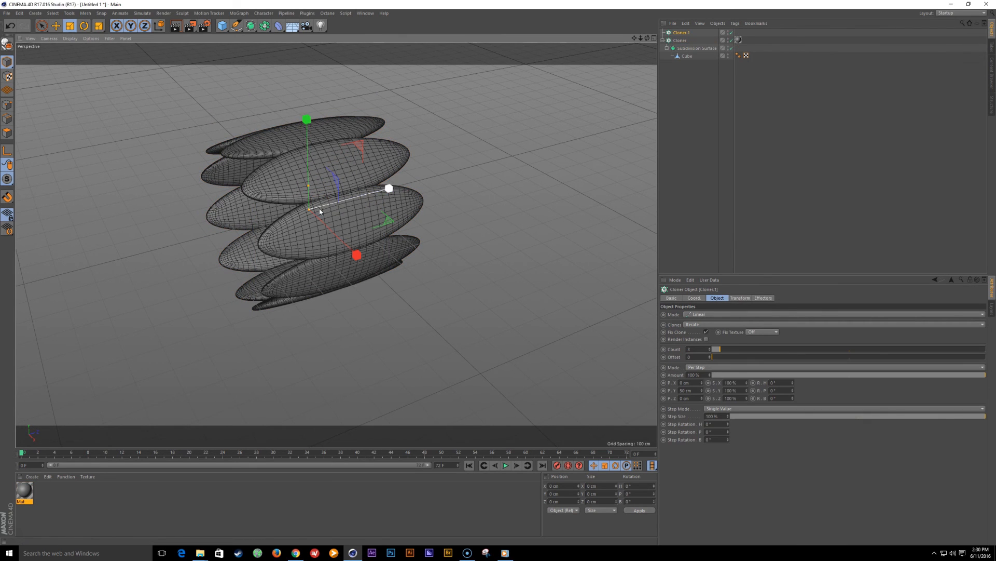
pyautogui.moveTo(682, 41); pyautogui.dragTo(684, 33)
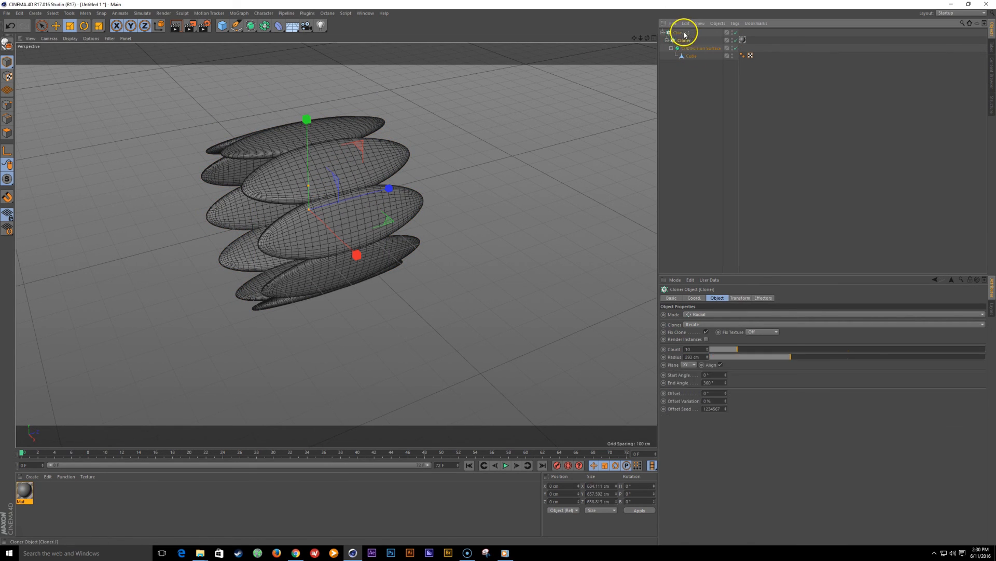
pyautogui.click(680, 33)
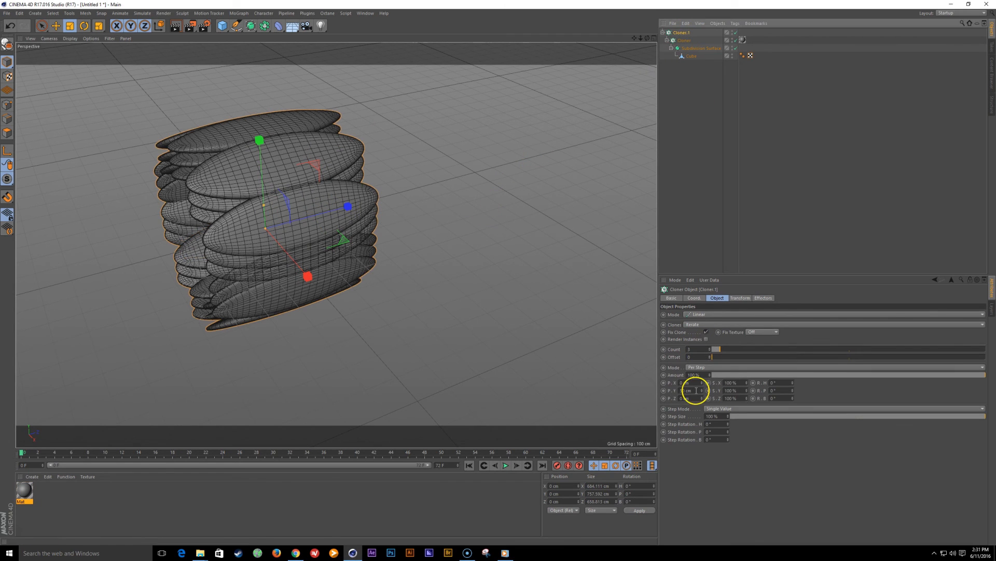
# Step: Set the outer Cloner's per-step position to 0 cm in Y and 555 cm in Z, with a bank rotation of about 17°
pyautogui.click(696, 392)
pyautogui.write('0')
pyautogui.press('Return')
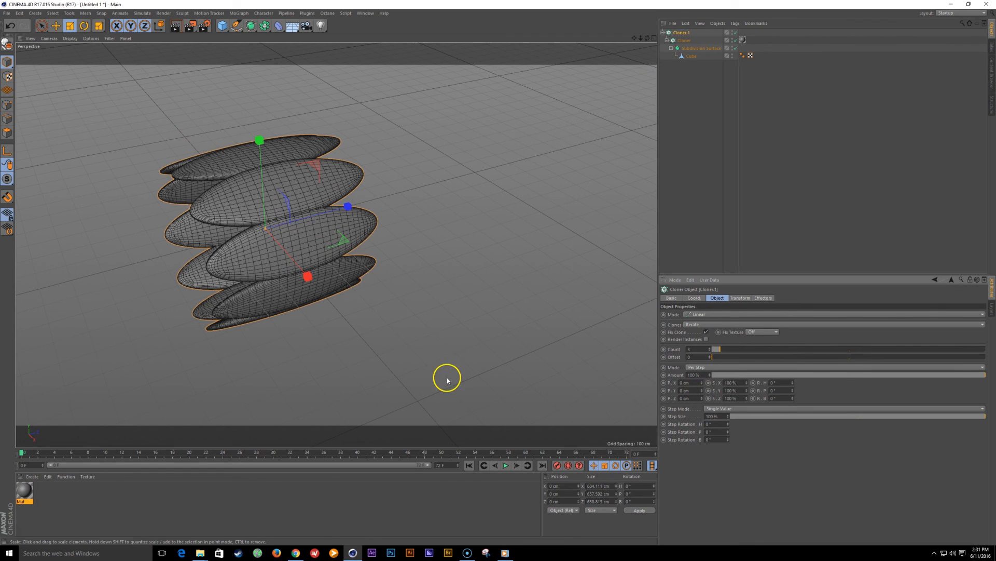
pyautogui.moveTo(702, 399); pyautogui.dragTo(702, 397)
pyautogui.moveTo(792, 401); pyautogui.dragTo(792, 398)
pyautogui.scroll(3, 322, 289)
pyautogui.keyDown('alt'); pyautogui.moveTo(323, 289); pyautogui.dragTo(307, 333); pyautogui.keyUp('alt')
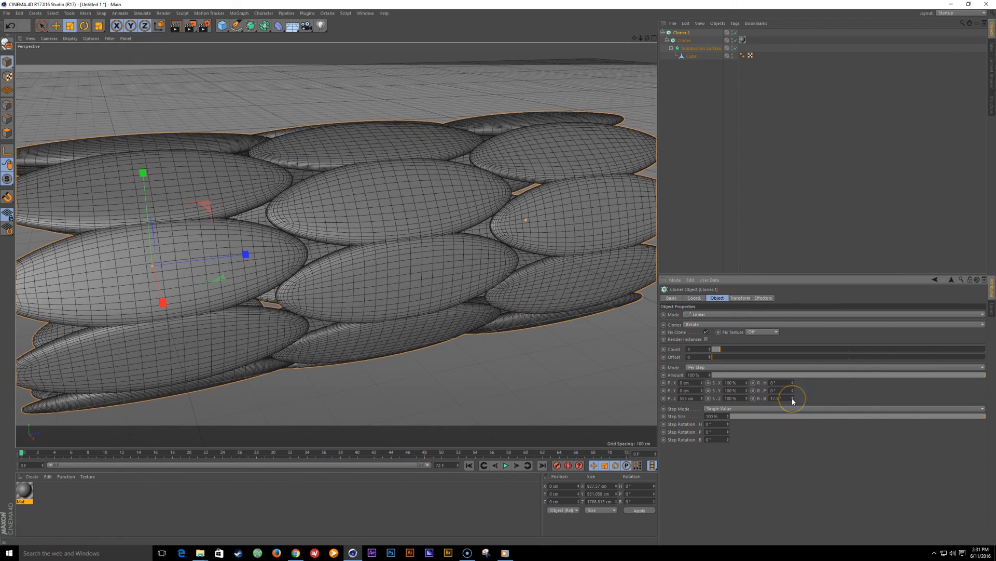
# Step: Refine the outer Cloner's per-step values to 458 cm in Z and 18.2° of bank rotation so the cell rings interlock
pyautogui.moveTo(793, 398); pyautogui.dragTo(793, 394)
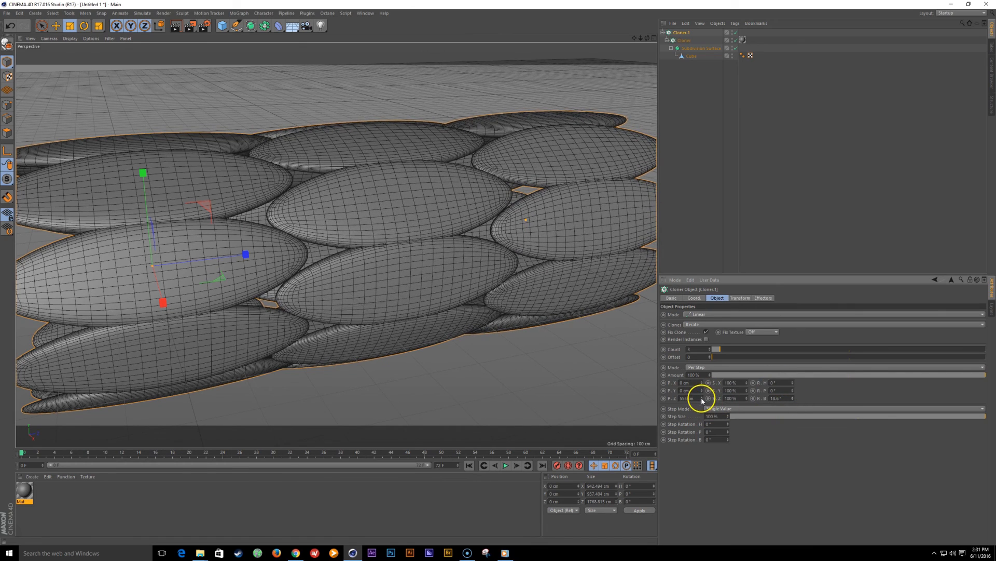
pyautogui.moveTo(702, 398); pyautogui.dragTo(701, 398)
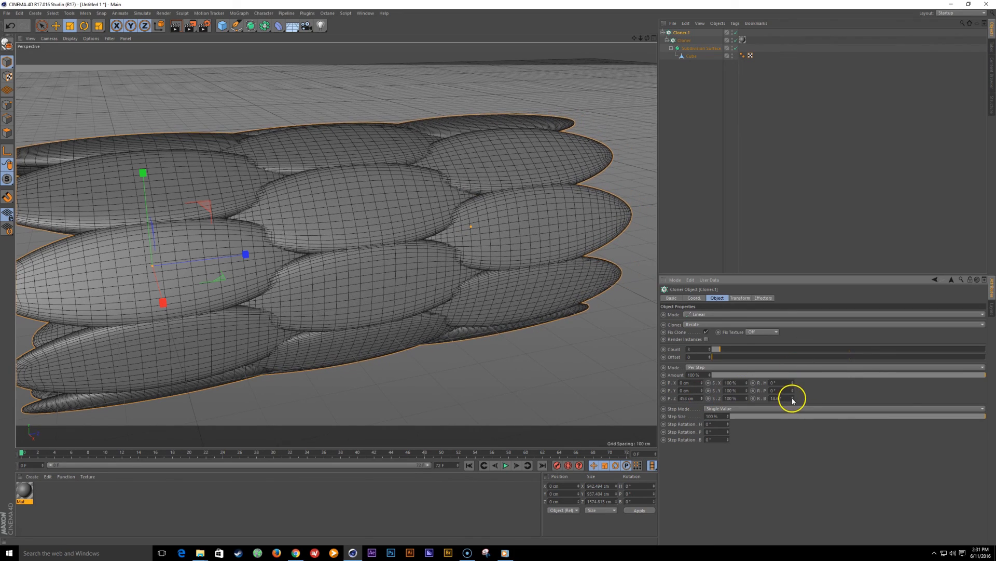
pyautogui.moveTo(792, 401); pyautogui.dragTo(793, 403)
pyautogui.keyDown('alt'); pyautogui.moveTo(472, 274); pyautogui.dragTo(421, 289, button='right'); pyautogui.keyUp('alt')
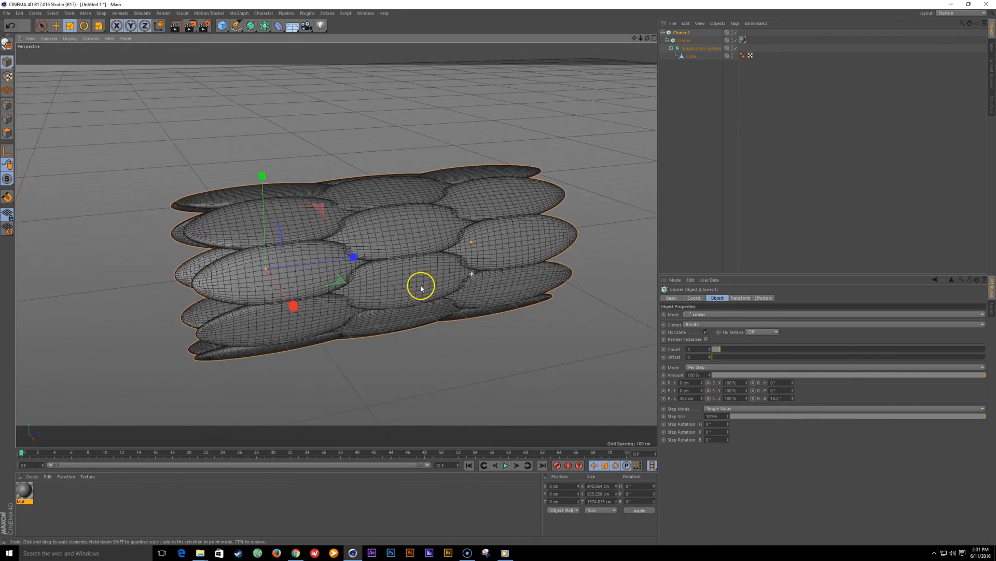
pyautogui.keyDown('alt'); pyautogui.moveTo(422, 288); pyautogui.dragTo(340, 259); pyautogui.keyUp('alt')
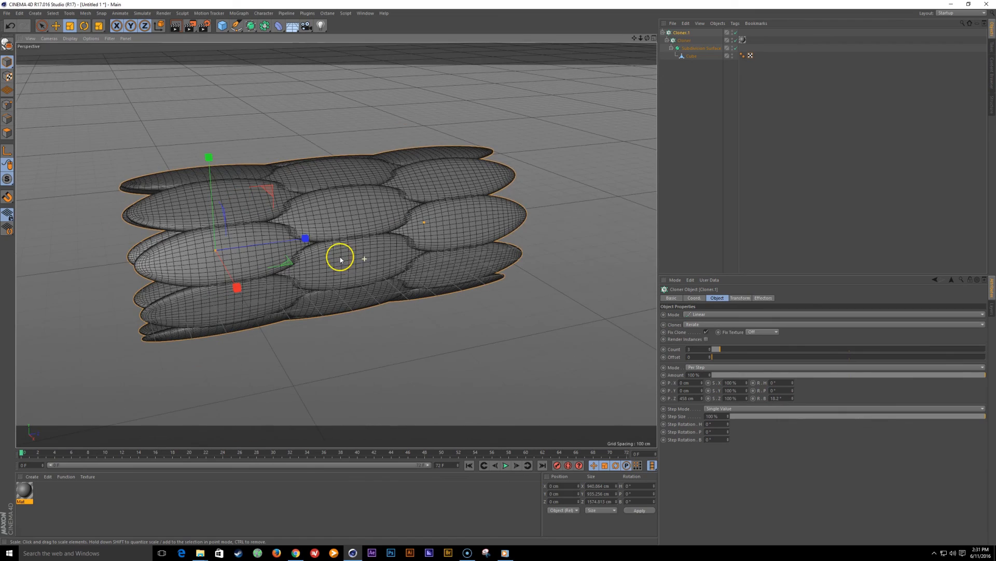
# Step: Increase the outer Cloner's count to 13 to extend the cell rings into a long tube, and deselect it
pyautogui.moveTo(721, 349); pyautogui.dragTo(756, 348)
pyautogui.scroll(-3, 360, 267)
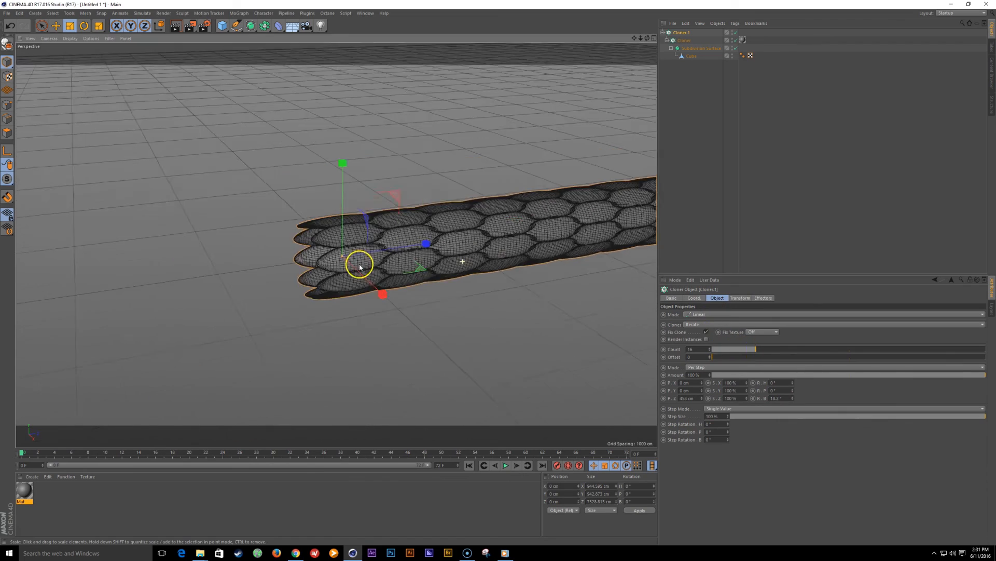
pyautogui.keyDown('alt'); pyautogui.moveTo(618, 233); pyautogui.dragTo(291, 235, button='middle'); pyautogui.keyUp('alt')
pyautogui.keyDown('alt'); pyautogui.moveTo(483, 244); pyautogui.dragTo(338, 260, button='right'); pyautogui.keyUp('alt')
pyautogui.click(756, 351)
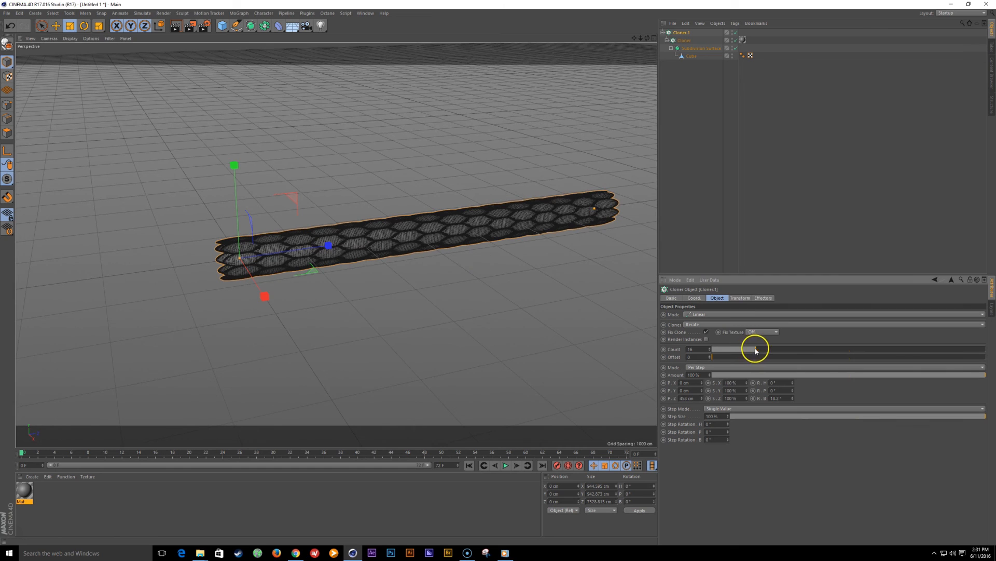
pyautogui.click(385, 289)
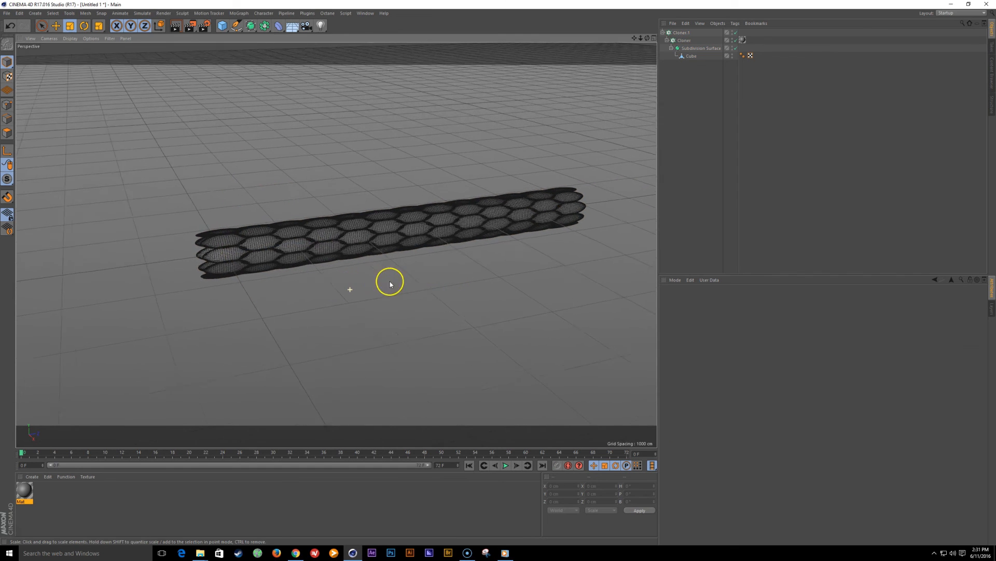
# Step: Switch the viewport display to Gouraud shading without wireframe lines and activate the Move tool
pyautogui.scroll(5, 390, 284)
pyautogui.press('m')
pyautogui.press('b')
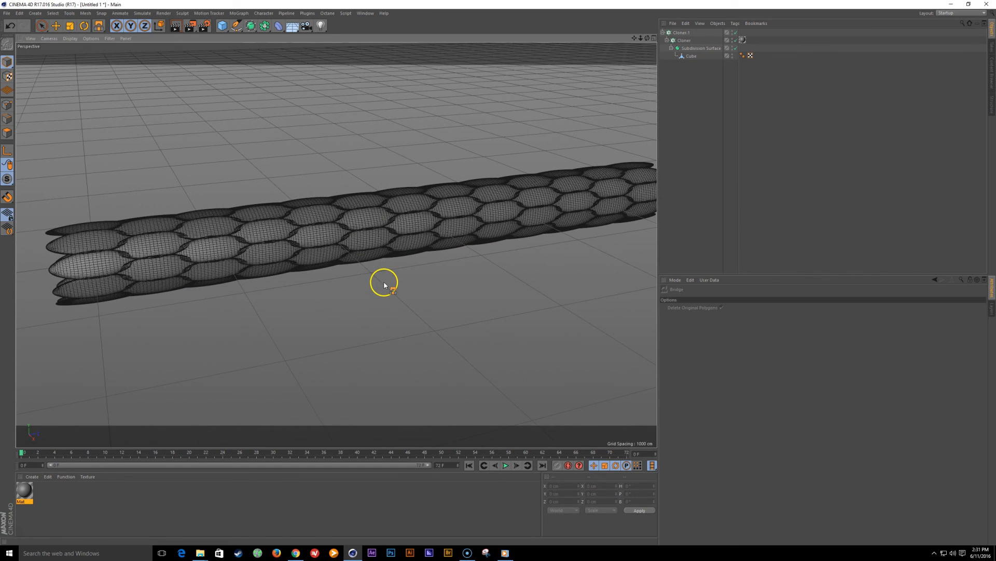
pyautogui.press('n')
pyautogui.press('a')
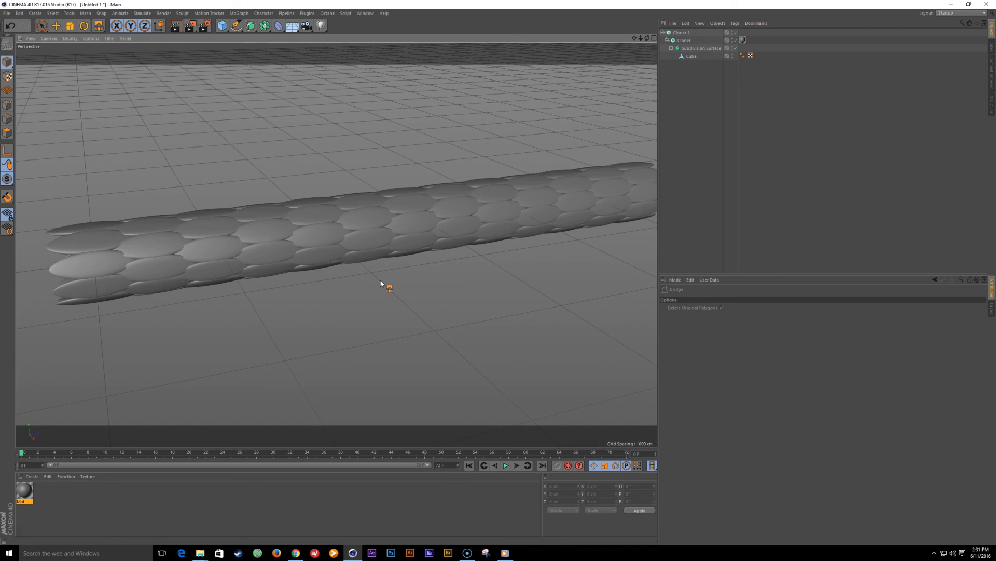
pyautogui.press('e')
pyautogui.click(331, 280)
pyautogui.keyDown('alt'); pyautogui.moveTo(316, 270); pyautogui.dragTo(251, 294); pyautogui.keyUp('alt')
pyautogui.click(411, 242)
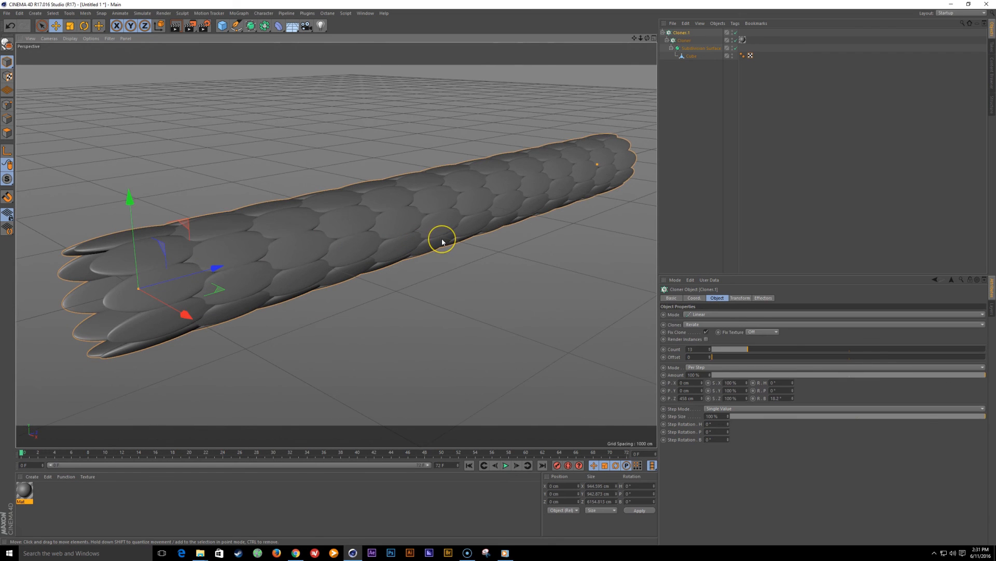
pyautogui.keyDown('alt'); pyautogui.moveTo(400, 223); pyautogui.dragTo(520, 200); pyautogui.keyUp('alt')
# Step: Add a Null object and make the outer Cloner its child
pyautogui.click(694, 156)
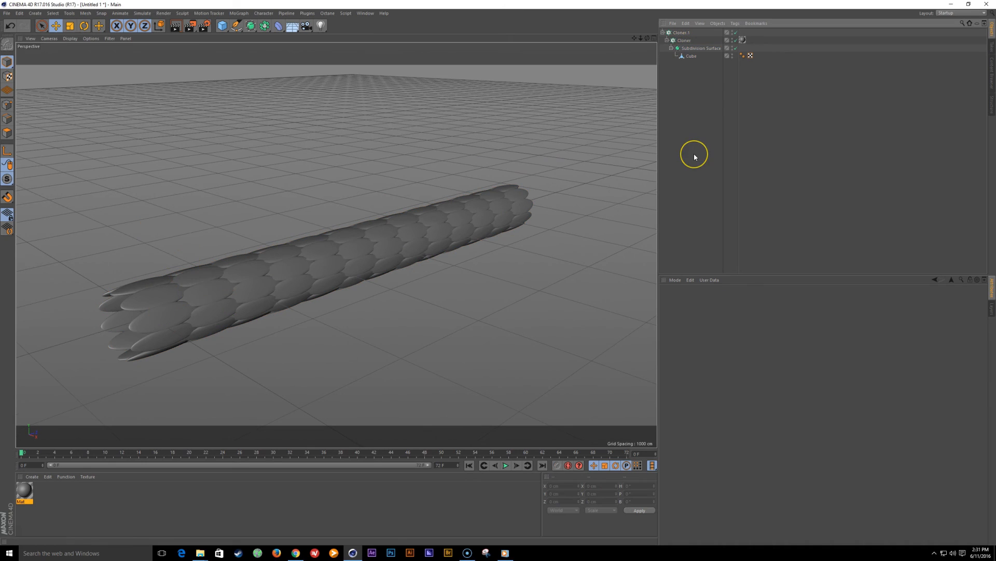
pyautogui.rightClick(694, 157)
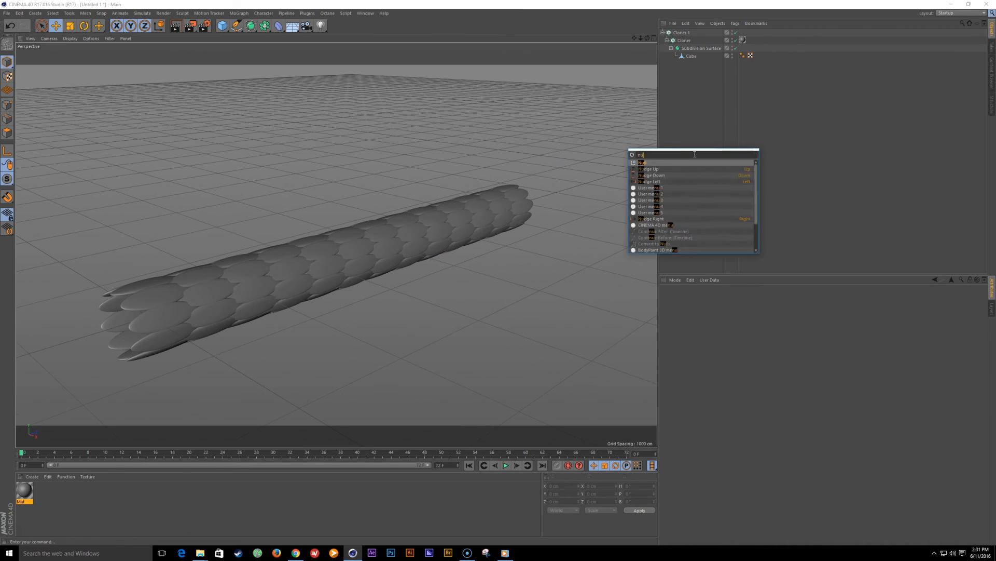
pyautogui.click(695, 149)
pyautogui.moveTo(681, 41); pyautogui.dragTo(680, 34)
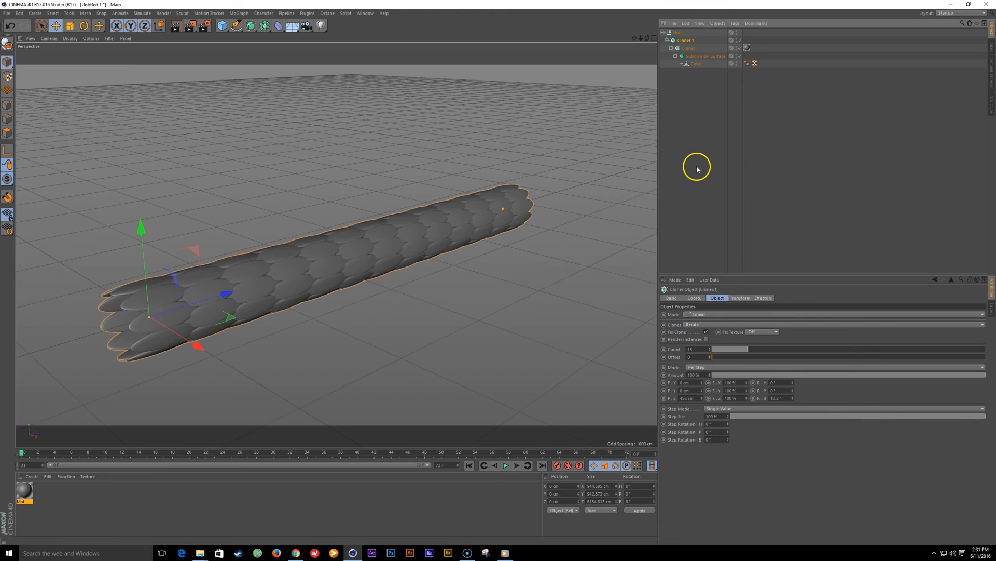
pyautogui.click(697, 169)
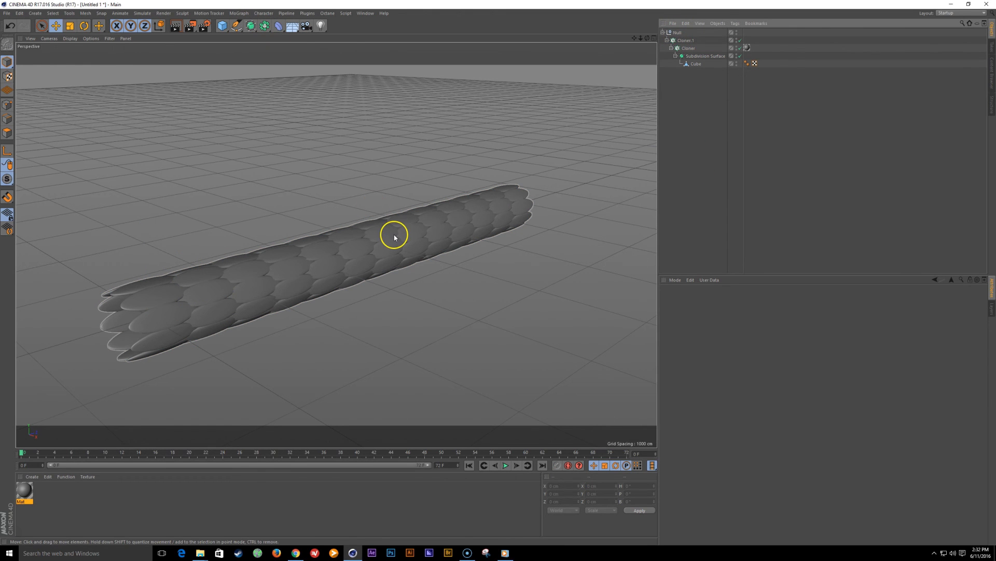
pyautogui.keyDown('alt'); pyautogui.moveTo(406, 230); pyautogui.dragTo(325, 207); pyautogui.keyUp('alt')
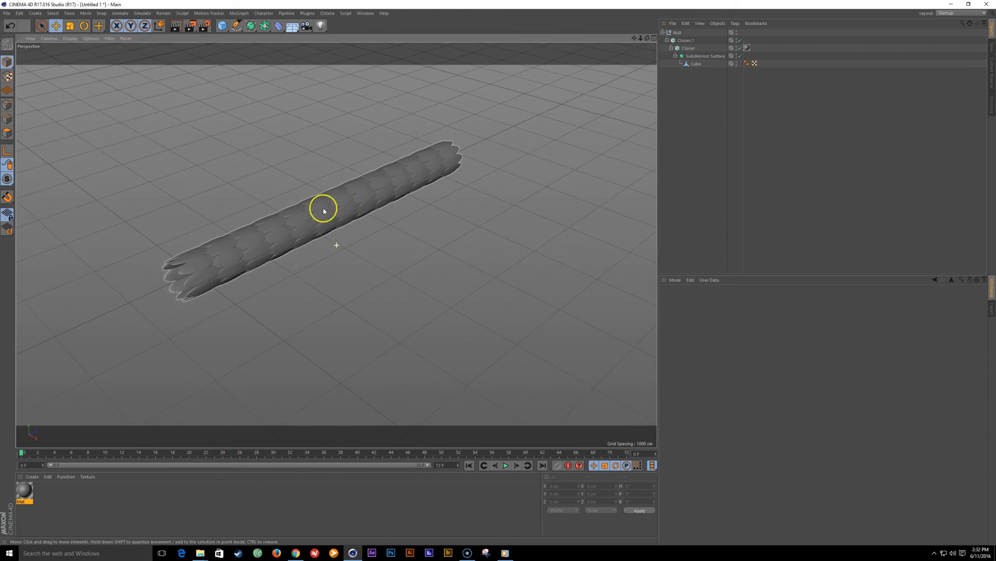
# Step: Add an Arc spline and enlarge its radius to 1272 cm
pyautogui.click(236, 26)
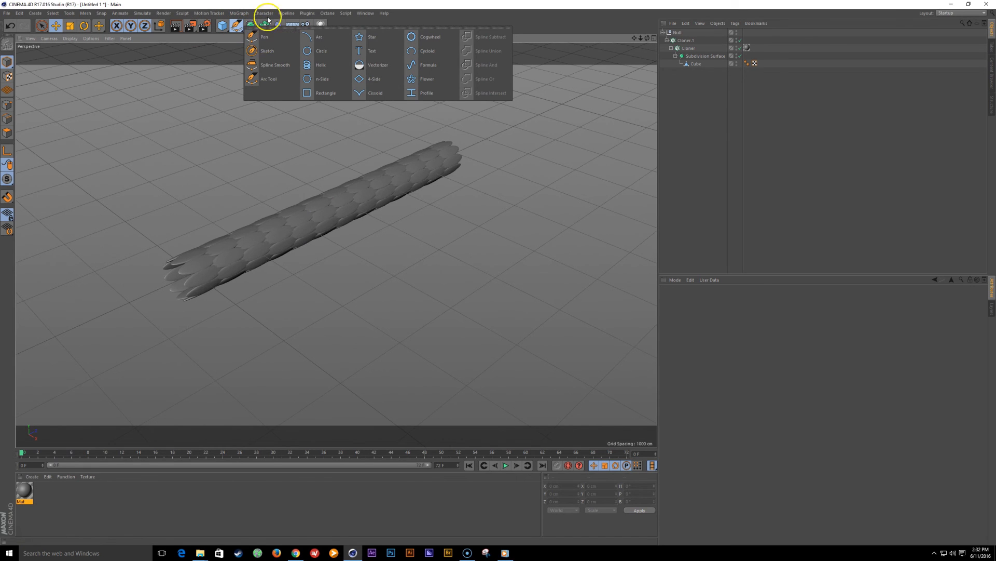
pyautogui.click(318, 37)
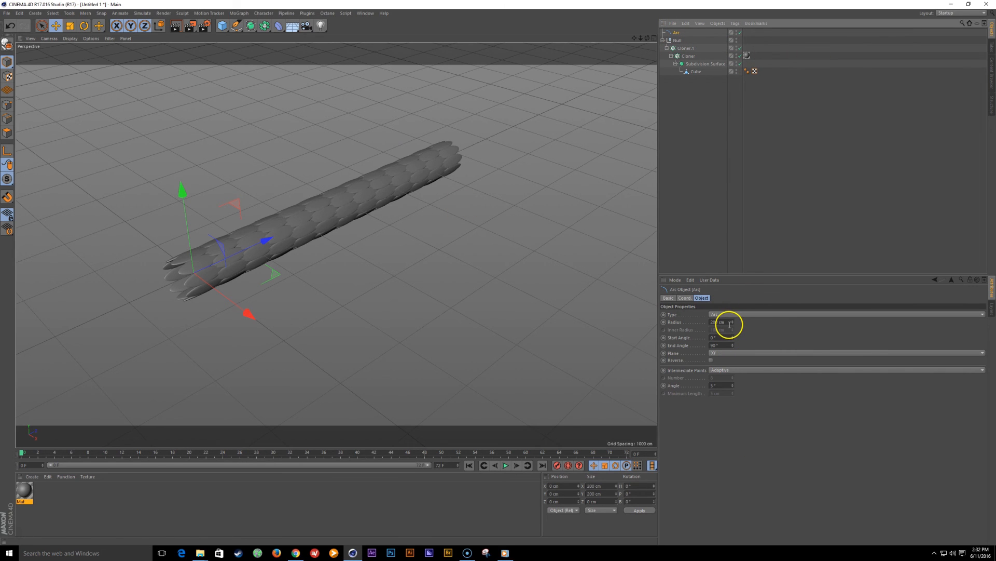
pyautogui.moveTo(732, 323); pyautogui.dragTo(711, 327)
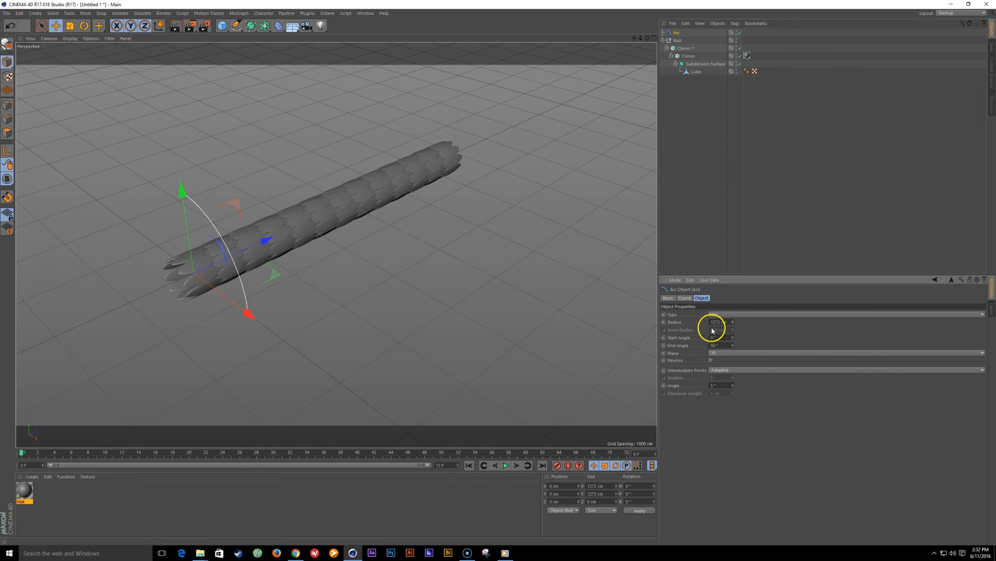
pyautogui.keyDown('alt'); pyautogui.moveTo(427, 290); pyautogui.dragTo(540, 256); pyautogui.keyUp('alt')
# Step: Lay the arc in the XZ plane and increase its radius to 3984 cm
pyautogui.click(730, 352)
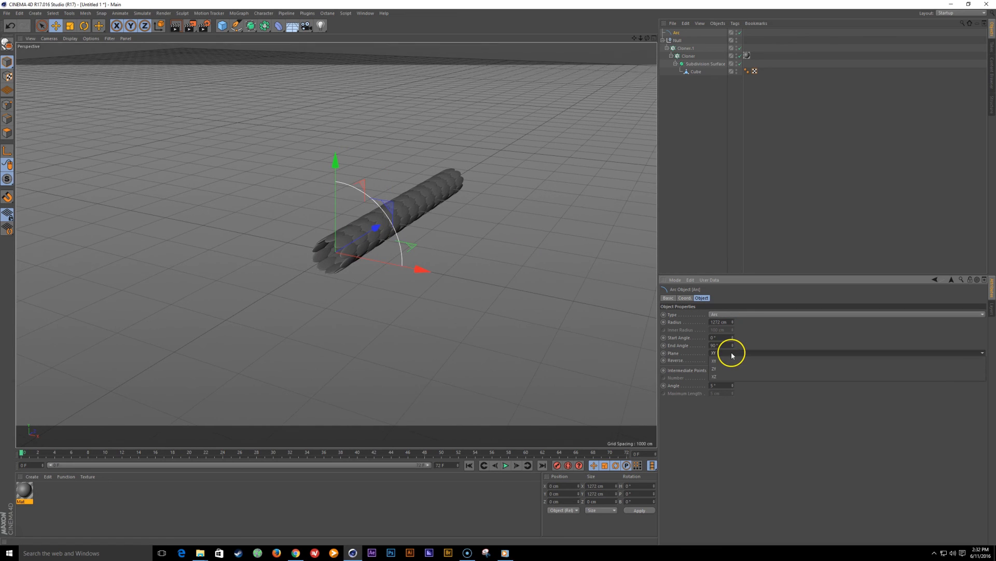
pyautogui.click(727, 369)
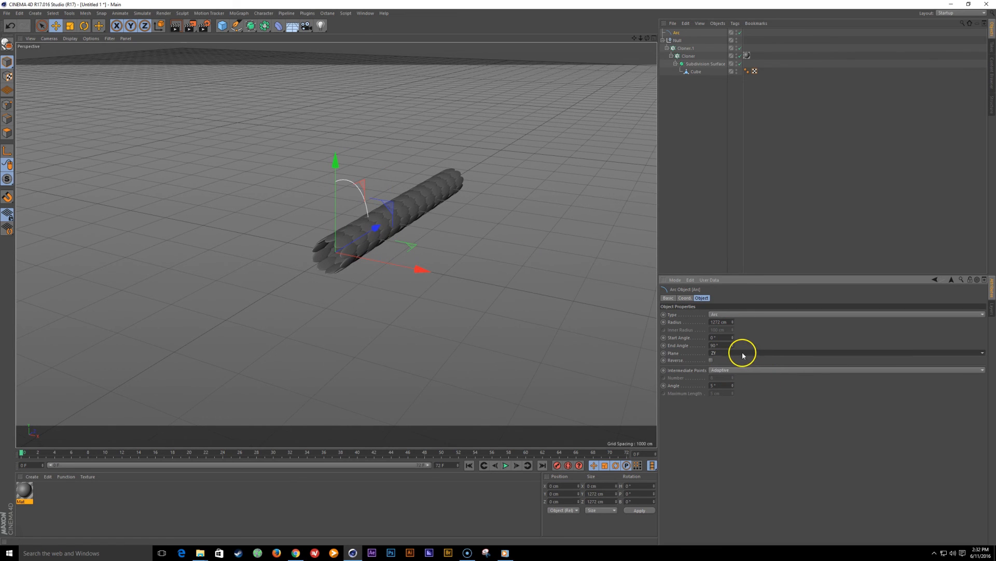
pyautogui.click(743, 354)
pyautogui.click(736, 375)
pyautogui.scroll(5, 377, 345)
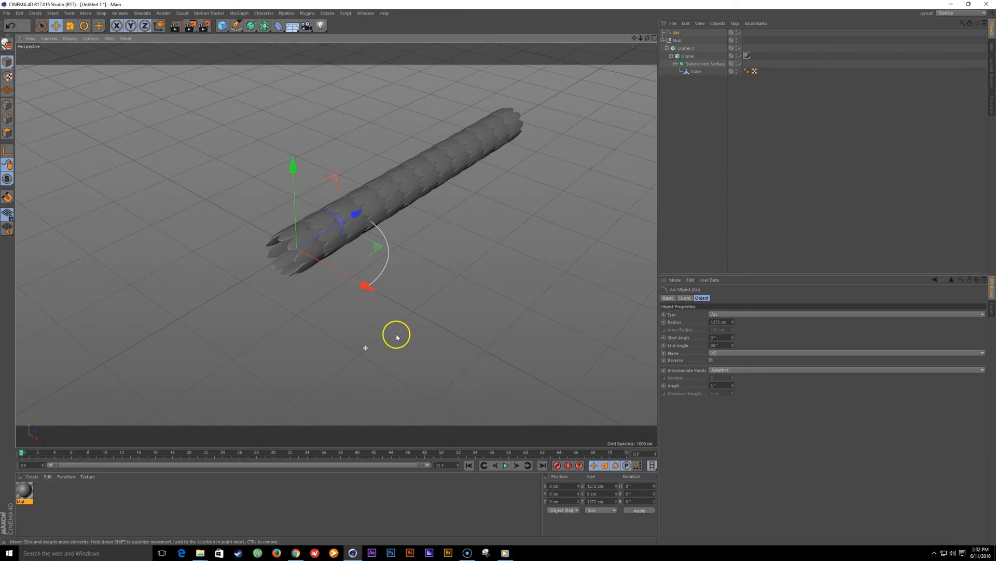
pyautogui.keyDown('alt'); pyautogui.moveTo(397, 337); pyautogui.dragTo(323, 381, button='middle'); pyautogui.keyUp('alt')
pyautogui.moveTo(731, 322)
pyautogui.mouseDown()
pyautogui.moveTo(758, 235)
pyautogui.moveTo(733, 331)
pyautogui.moveTo(732, 320)
pyautogui.mouseUp()
pyautogui.scroll(-3, 467, 298)
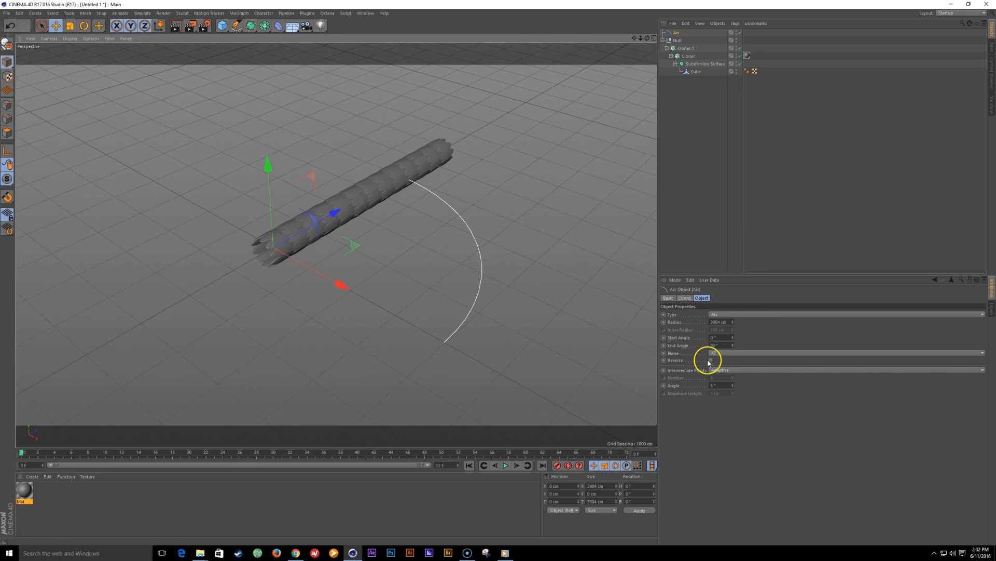
# Step: Set the arc's intermediate points to Uniform with a number of 16
pyautogui.click(727, 371)
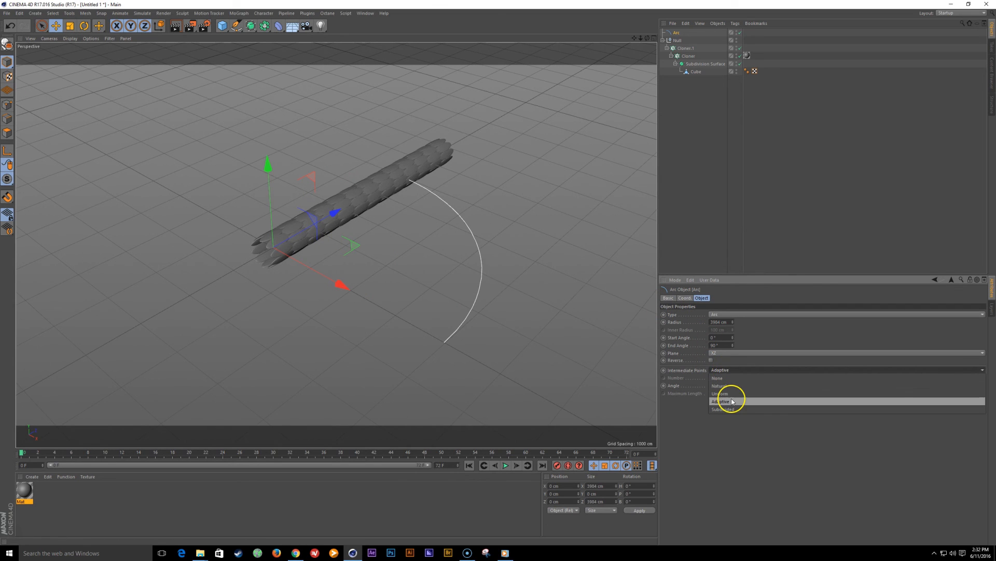
pyautogui.click(726, 394)
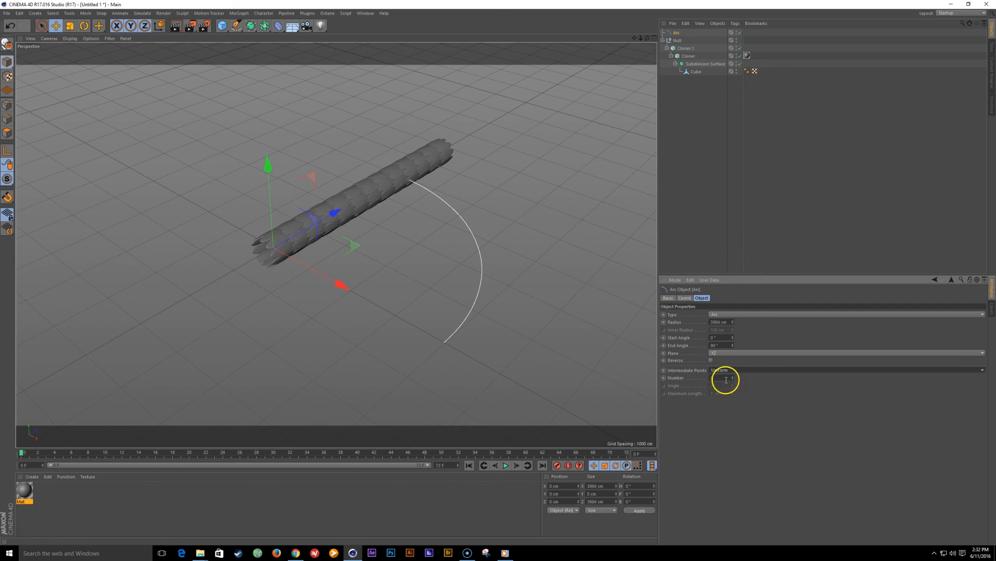
pyautogui.click(723, 378)
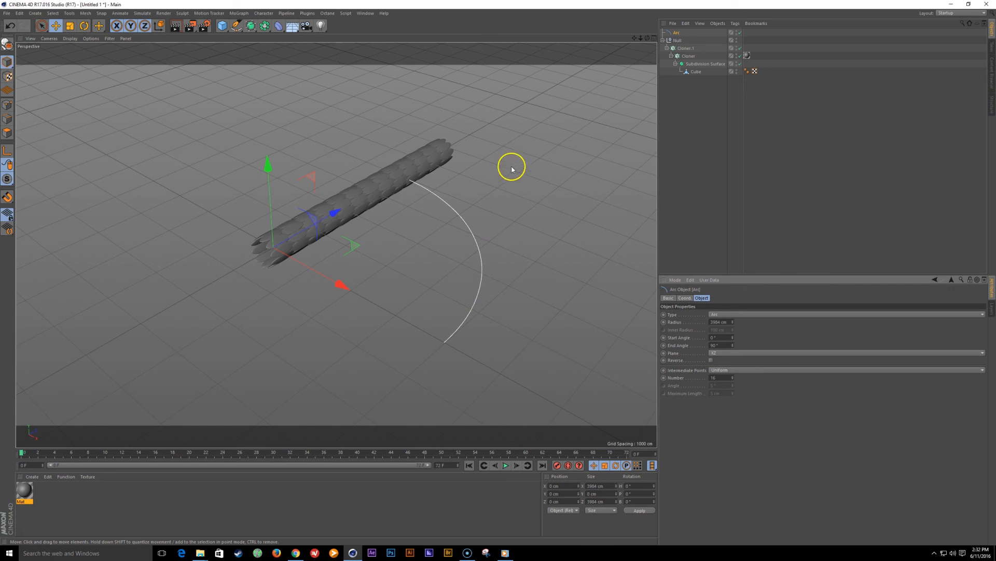
# Step: Rename the Null object that holds the cloners as "blood vessel"
pyautogui.keyDown('alt'); pyautogui.moveTo(512, 166); pyautogui.dragTo(431, 204, button='right'); pyautogui.keyUp('alt')
pyautogui.click(678, 41)
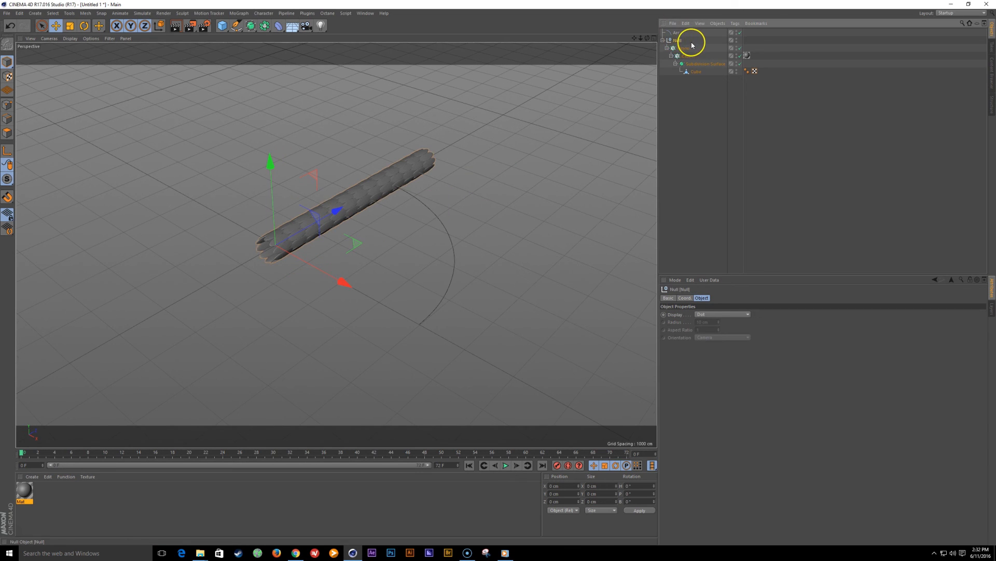
pyautogui.doubleClick(678, 41)
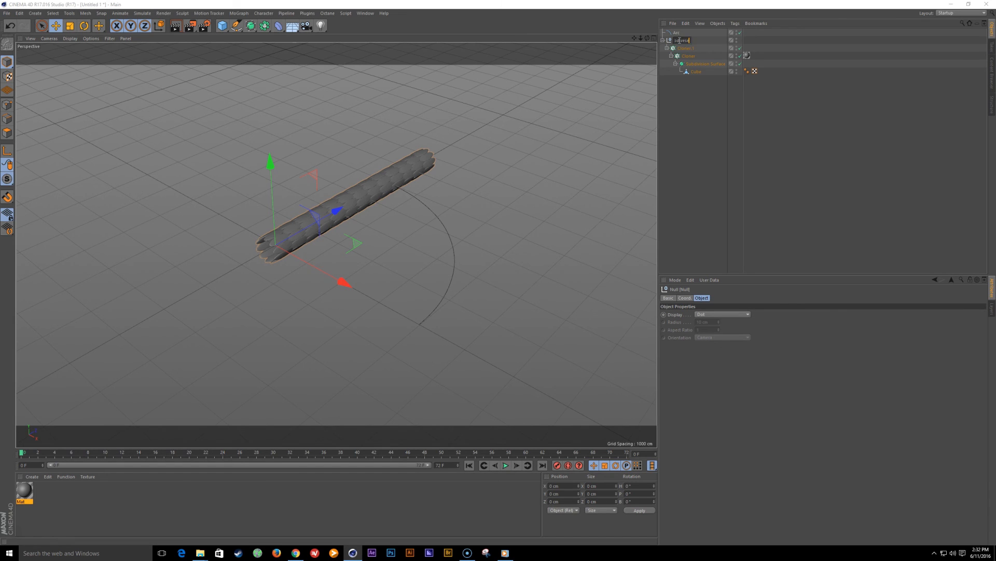
pyautogui.write('blood vessel')
pyautogui.press('Return')
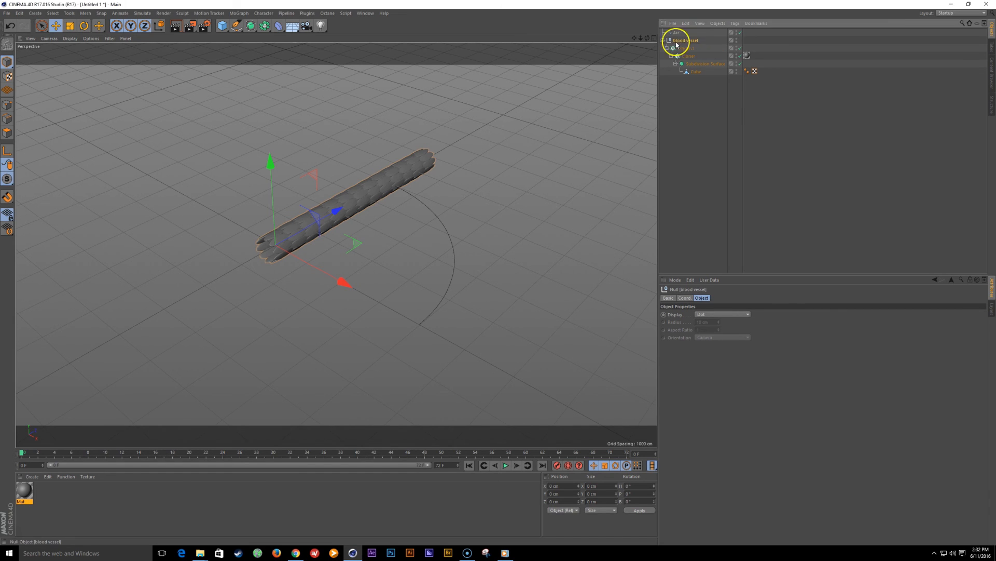
# Step: Add a Spline Wrap deformer inside the blood vessel null and assign the Arc as its spline
pyautogui.click(668, 47)
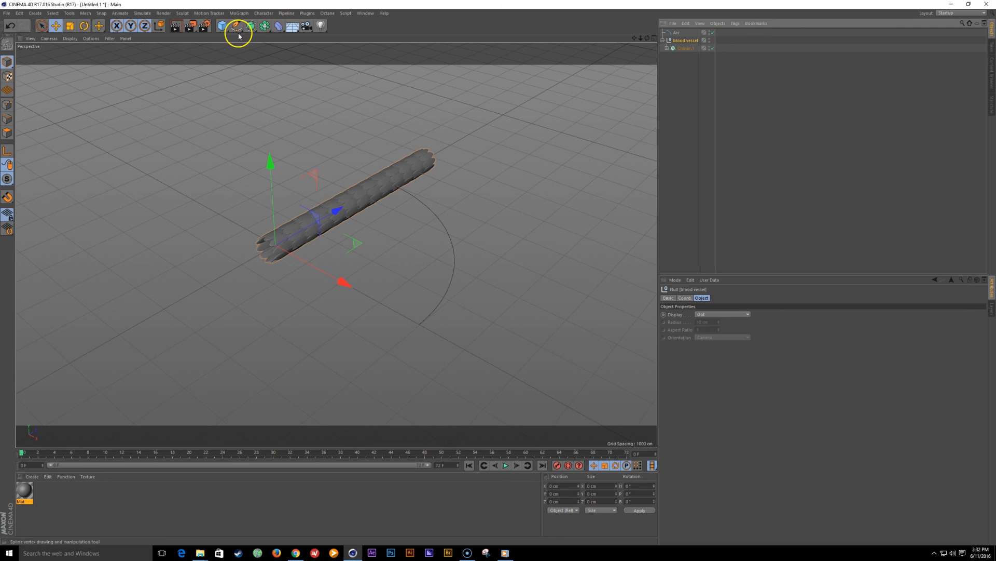
pyautogui.click(279, 25)
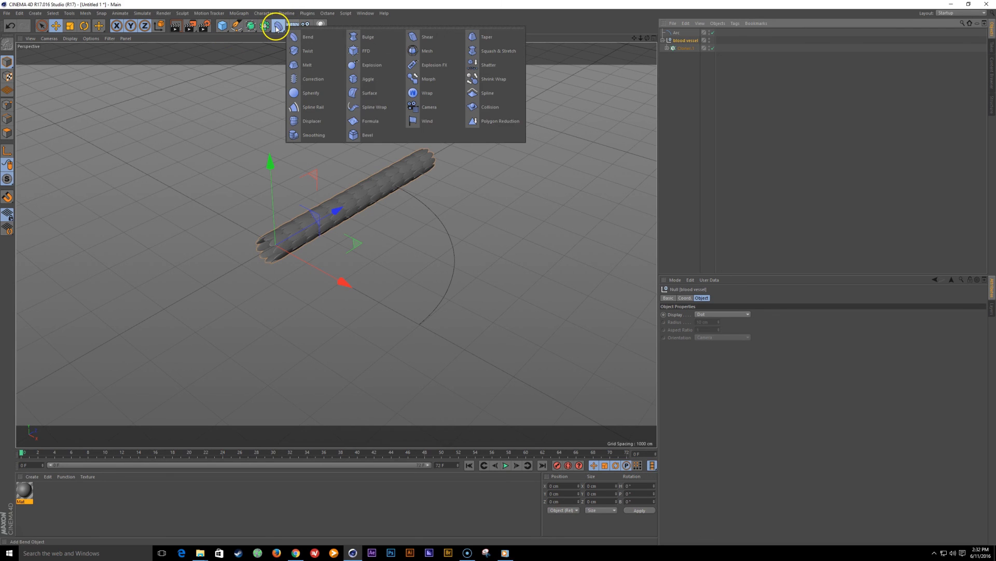
pyautogui.keyDown('shift'); pyautogui.click(379, 107); pyautogui.keyUp('shift')
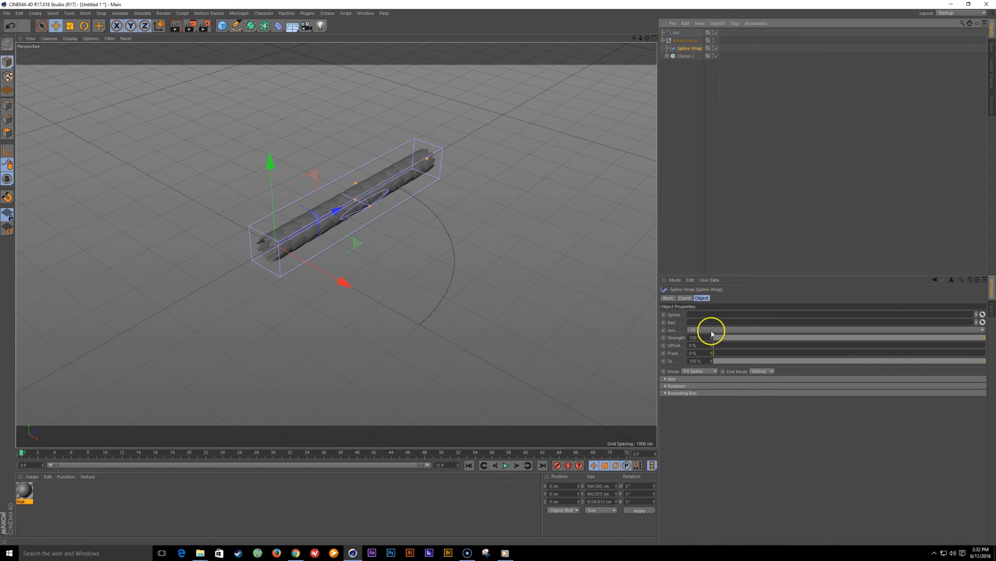
pyautogui.moveTo(674, 37); pyautogui.dragTo(705, 314)
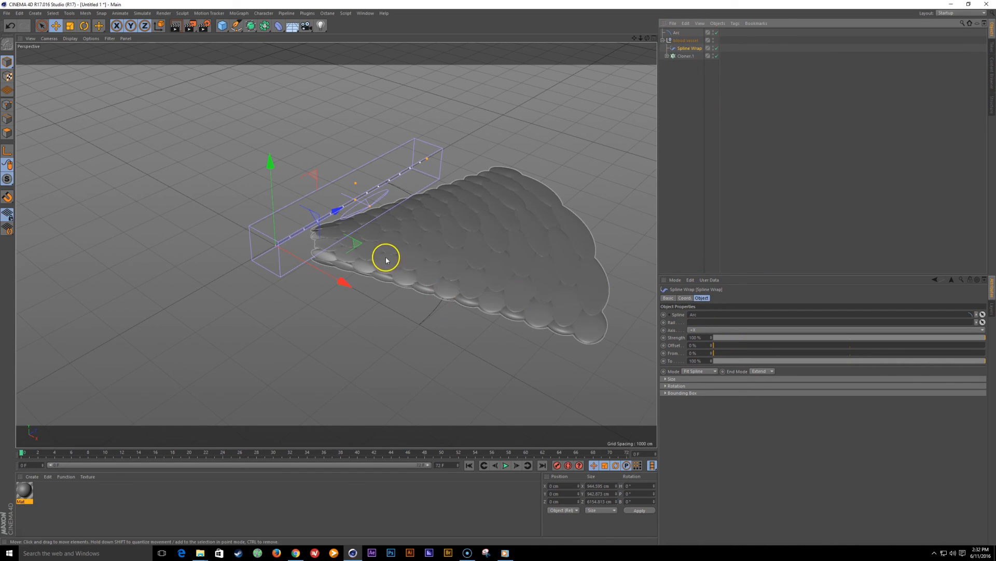
# Step: Set the Spline Wrap's axis to +Z so the cell tube follows the arc
pyautogui.moveTo(386, 260)
pyautogui.keyDown('alt'); pyautogui.mouseDown()
pyautogui.moveTo(499, 192)
pyautogui.moveTo(756, 343)
pyautogui.mouseUp(); pyautogui.keyUp('alt')
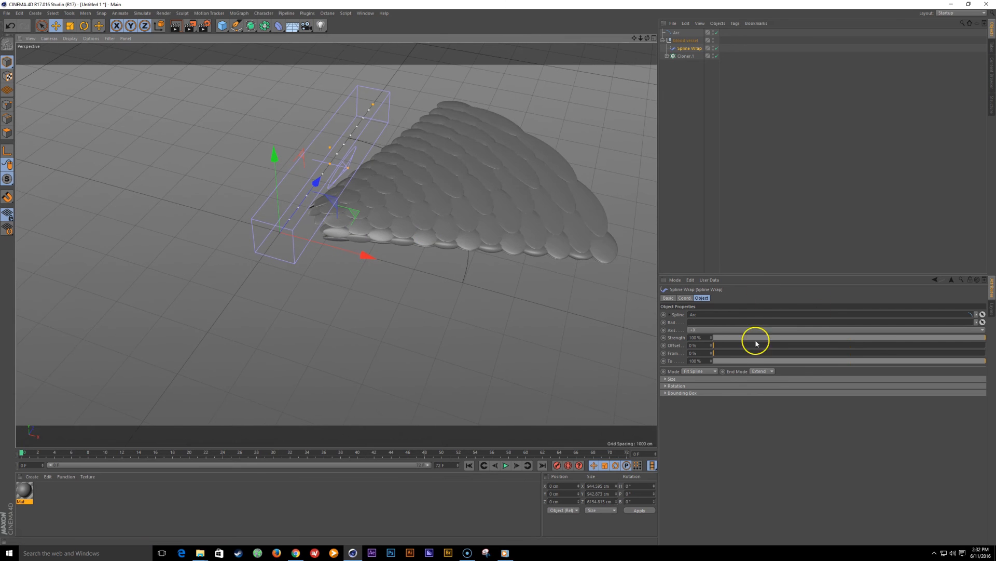
pyautogui.click(717, 330)
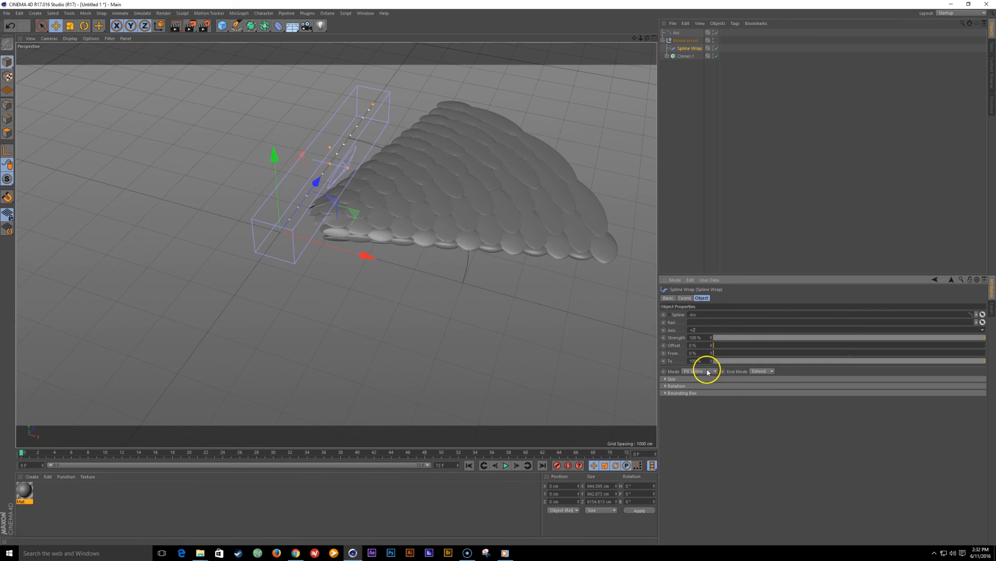
pyautogui.click(706, 368)
pyautogui.scroll(2, 363, 282)
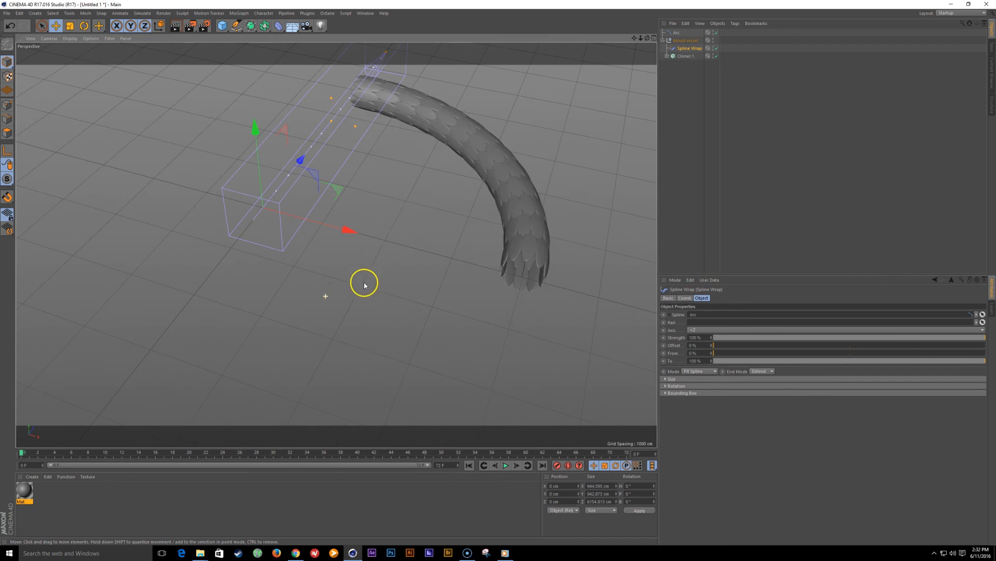
pyautogui.keyDown('alt'); pyautogui.moveTo(372, 250); pyautogui.dragTo(473, 254); pyautogui.keyUp('alt')
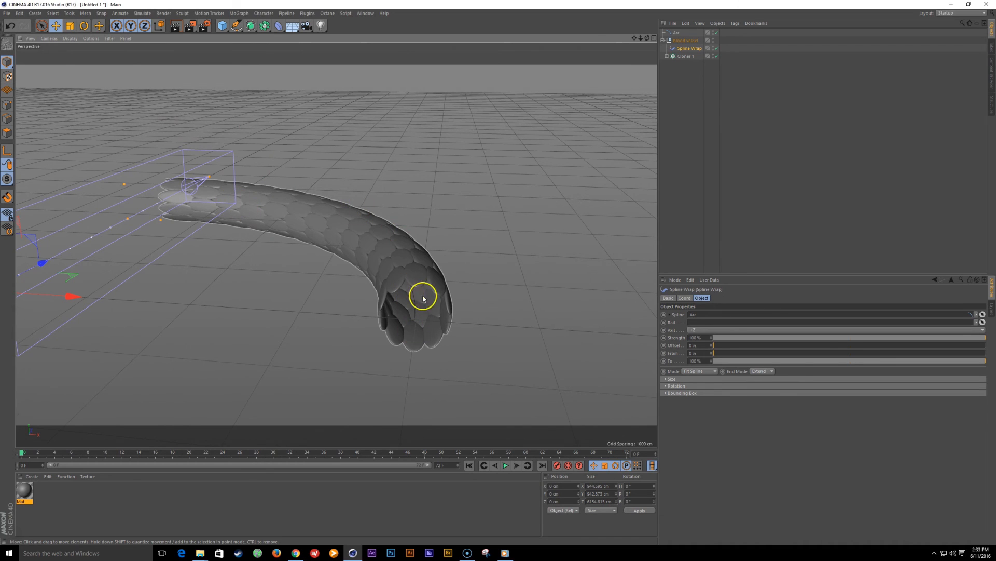
# Step: Switch the Spline Wrap's mode from Fit Spline to Keep Length
pyautogui.click(703, 372)
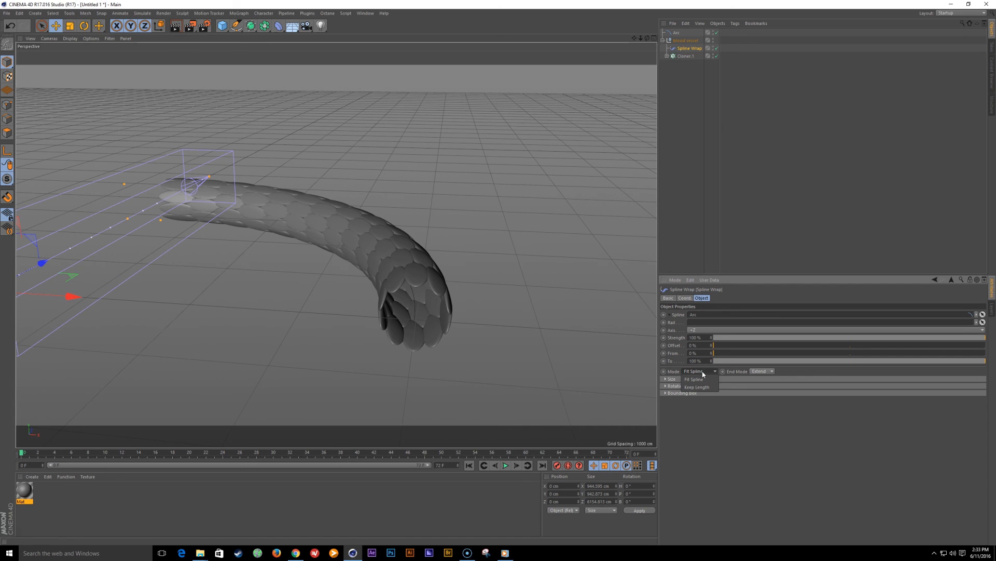
pyautogui.click(704, 387)
pyautogui.keyDown('alt'); pyautogui.moveTo(299, 264); pyautogui.dragTo(363, 269, button='middle'); pyautogui.keyUp('alt')
pyautogui.keyDown('alt'); pyautogui.moveTo(363, 269); pyautogui.dragTo(391, 289); pyautogui.keyUp('alt')
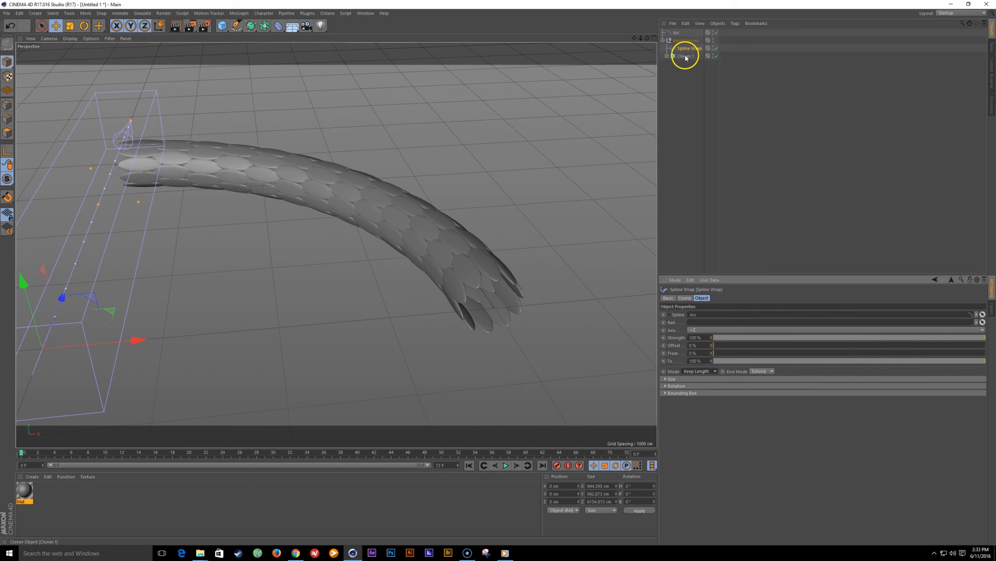
# Step: Increase the Arc spline's radius to 4354 cm
pyautogui.click(683, 33)
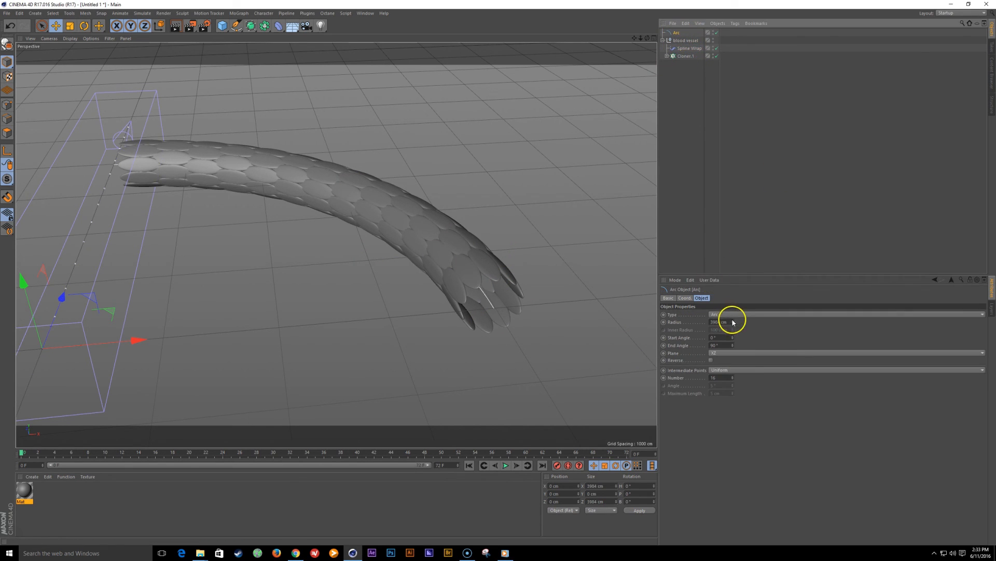
pyautogui.moveTo(733, 322); pyautogui.dragTo(753, 244)
pyautogui.keyDown('alt'); pyautogui.moveTo(482, 243); pyautogui.dragTo(447, 256, button='right'); pyautogui.keyUp('alt')
pyautogui.keyDown('alt'); pyautogui.moveTo(448, 255); pyautogui.dragTo(449, 263, button='middle'); pyautogui.keyUp('alt')
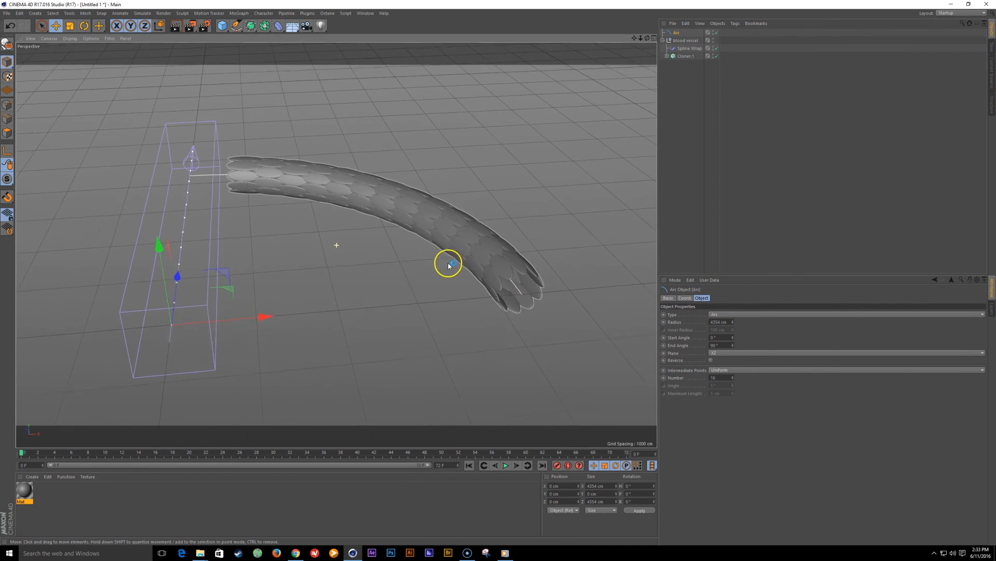
pyautogui.keyDown('alt'); pyautogui.moveTo(449, 263); pyautogui.dragTo(474, 251); pyautogui.keyUp('alt')
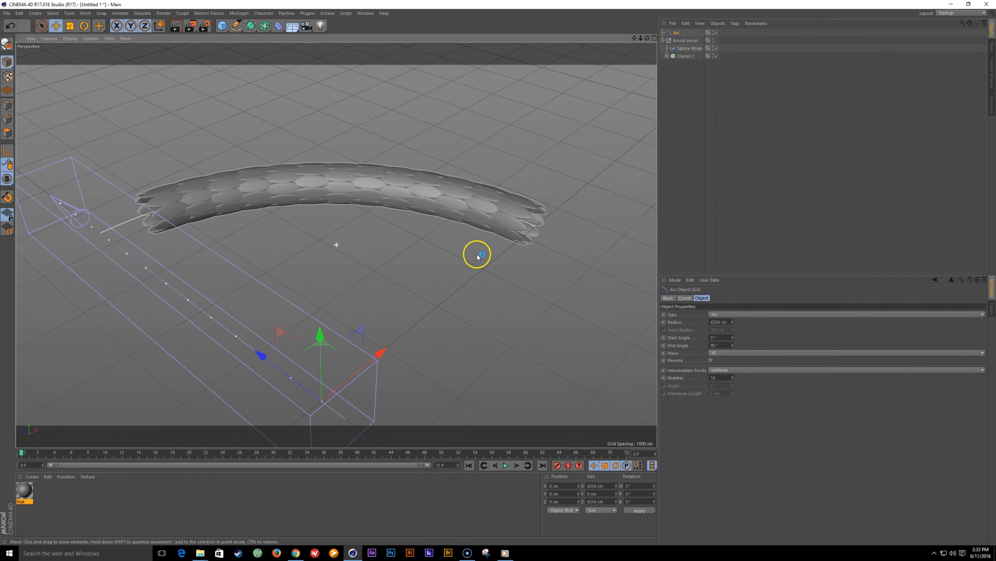
# Step: Reduce the clone count of the outer linear Cloner to 12
pyautogui.click(686, 56)
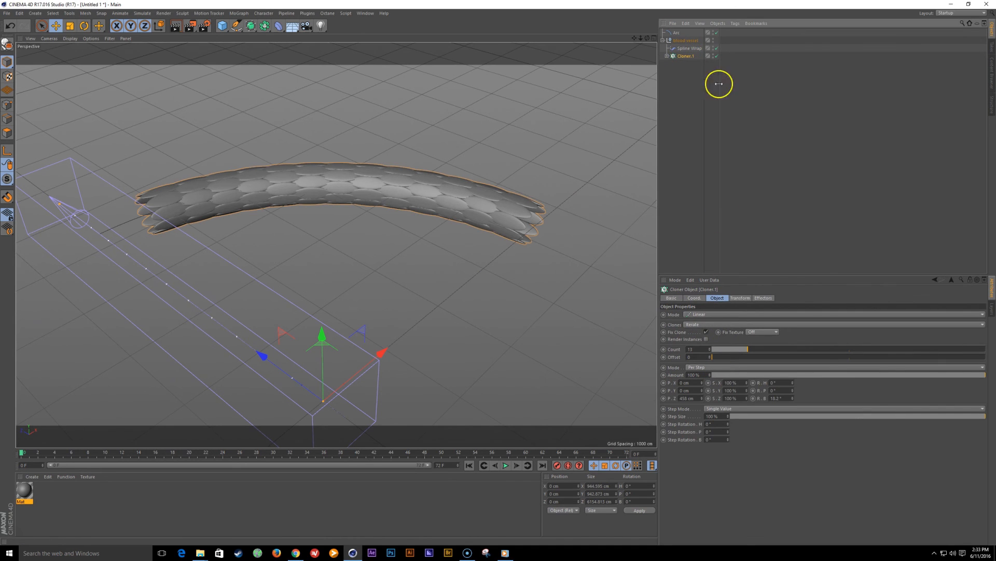
pyautogui.click(667, 56)
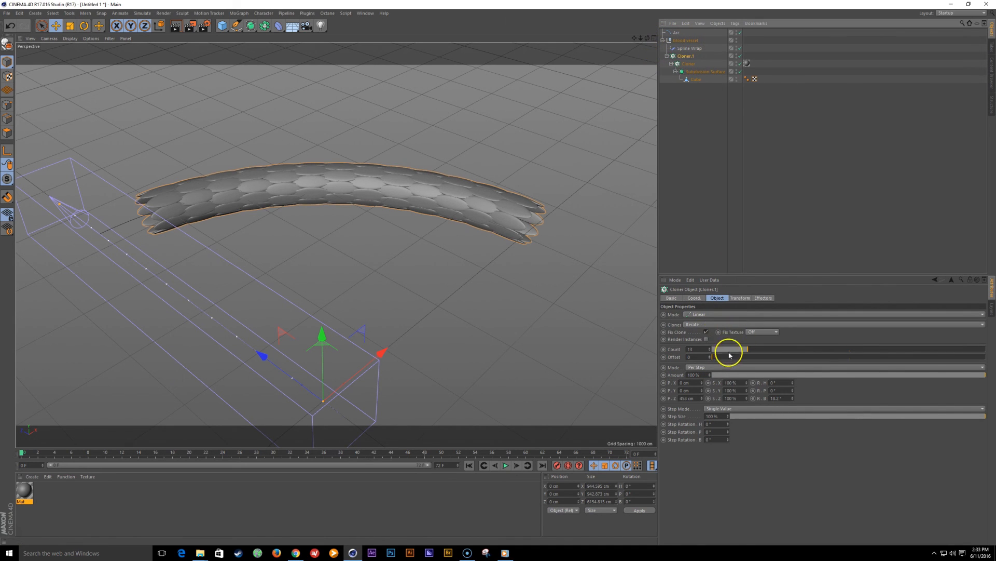
pyautogui.click(710, 353)
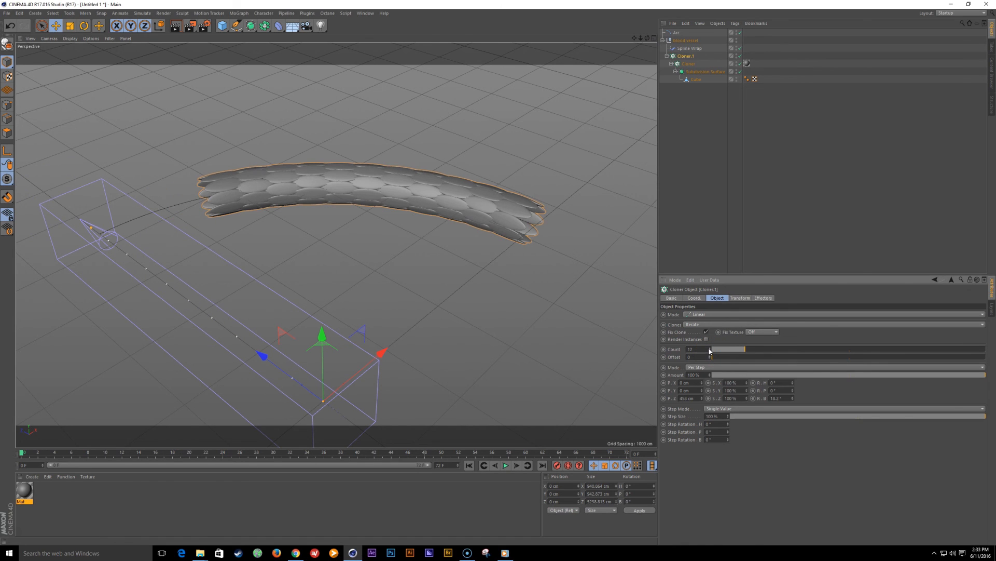
# Step: Try a count of 13 and a larger radius on the inner radial Cloner, undoing each change
pyautogui.click(689, 65)
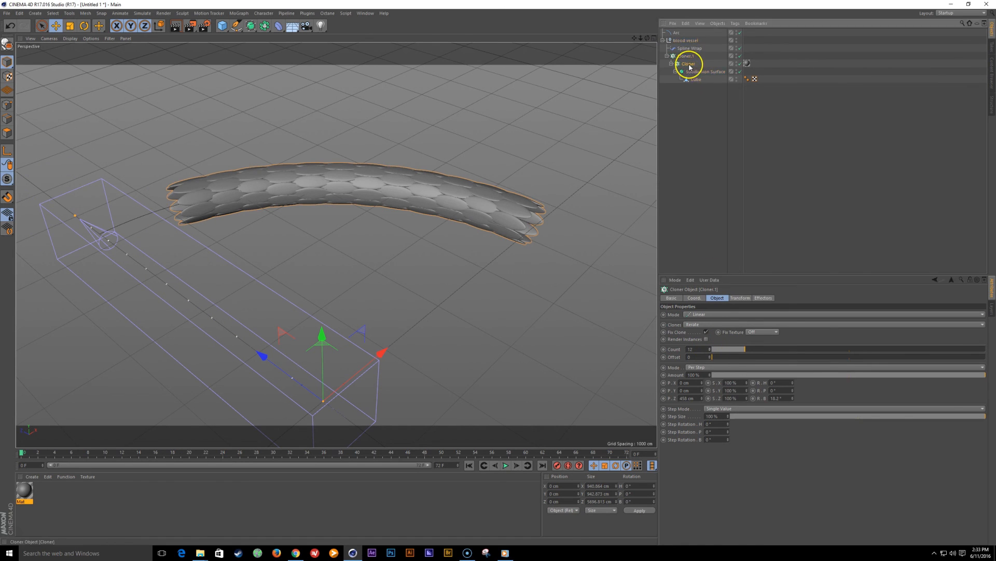
pyautogui.click(745, 349)
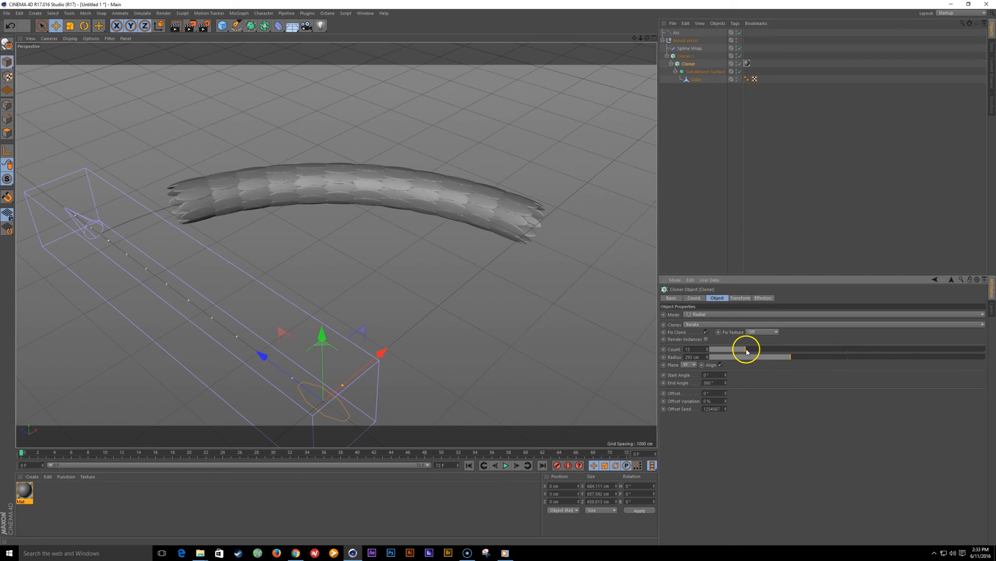
pyautogui.keyDown('alt'); pyautogui.moveTo(494, 241); pyautogui.dragTo(550, 220, button='right'); pyautogui.keyUp('alt')
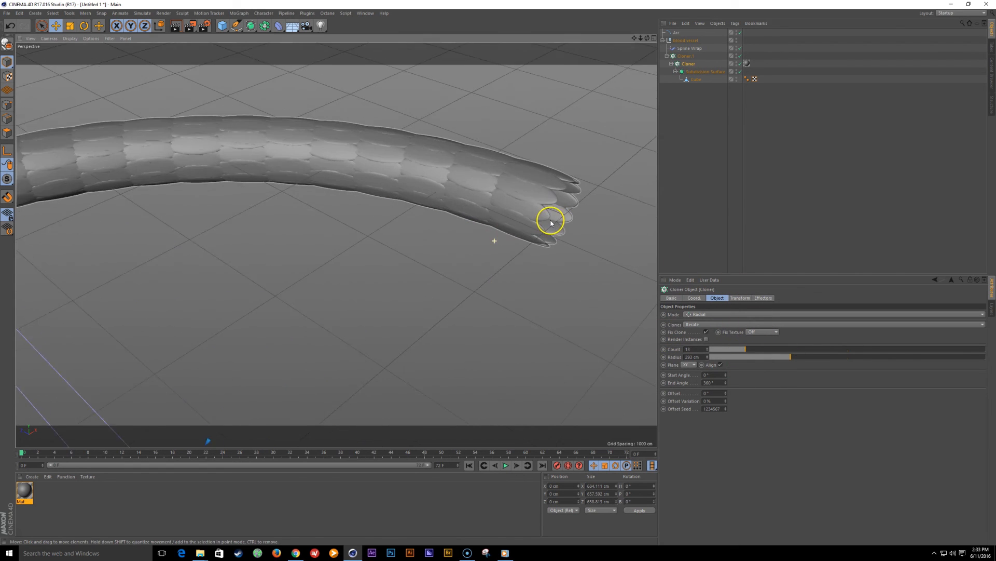
pyautogui.keyDown('alt'); pyautogui.moveTo(538, 247); pyautogui.dragTo(520, 276, button='middle'); pyautogui.keyUp('alt')
pyautogui.keyDown('alt'); pyautogui.moveTo(516, 285); pyautogui.dragTo(472, 305, button='right'); pyautogui.keyUp('alt')
pyautogui.hotkey('ctrl', 'z')
pyautogui.moveTo(791, 358); pyautogui.dragTo(824, 356)
pyautogui.hotkey('ctrl', 'z')
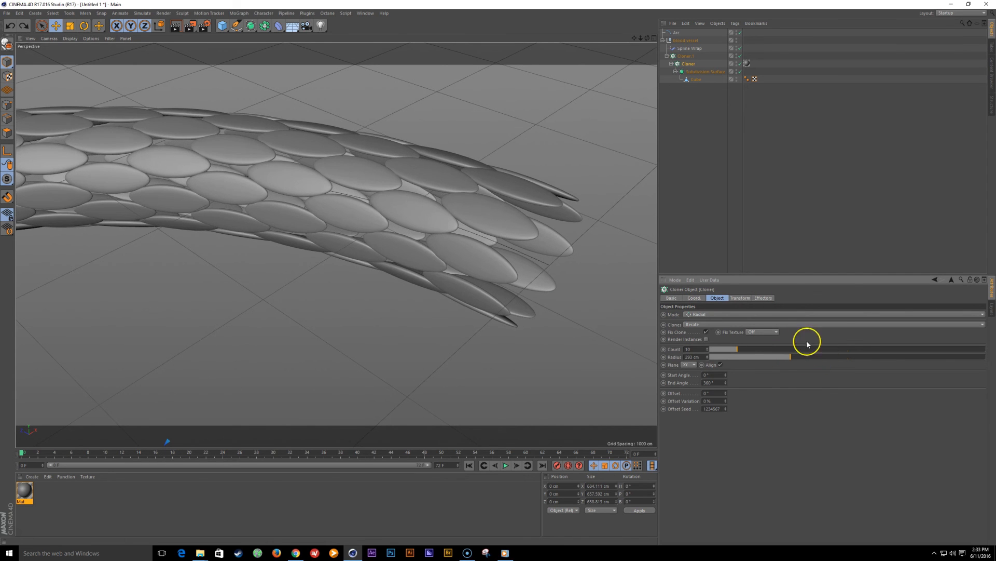
# Step: Examine the curved cell tube as a whole and from its open end
pyautogui.keyDown('alt'); pyautogui.moveTo(336, 245); pyautogui.dragTo(474, 262, button='middle'); pyautogui.keyUp('alt')
pyautogui.keyDown('alt'); pyautogui.moveTo(431, 254); pyautogui.dragTo(285, 282, button='right'); pyautogui.keyUp('alt')
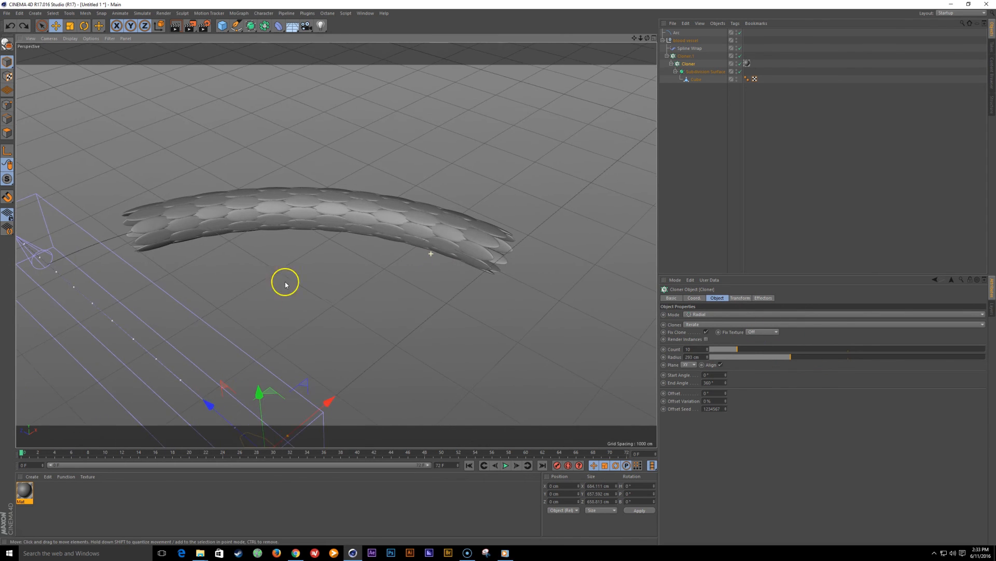
pyautogui.keyDown('alt'); pyautogui.moveTo(325, 261); pyautogui.dragTo(270, 241); pyautogui.keyUp('alt')
pyautogui.keyDown('alt'); pyautogui.moveTo(445, 253); pyautogui.dragTo(366, 242, button='middle'); pyautogui.keyUp('alt')
pyautogui.keyDown('alt'); pyautogui.moveTo(366, 241); pyautogui.dragTo(340, 228); pyautogui.keyUp('alt')
pyautogui.keyDown('alt'); pyautogui.moveTo(317, 218); pyautogui.dragTo(334, 218, button='right'); pyautogui.keyUp('alt')
pyautogui.moveTo(338, 217)
pyautogui.keyDown('alt'); pyautogui.mouseDown()
pyautogui.moveTo(320, 222)
pyautogui.moveTo(327, 209)
pyautogui.moveTo(337, 222)
pyautogui.mouseUp(); pyautogui.keyUp('alt')
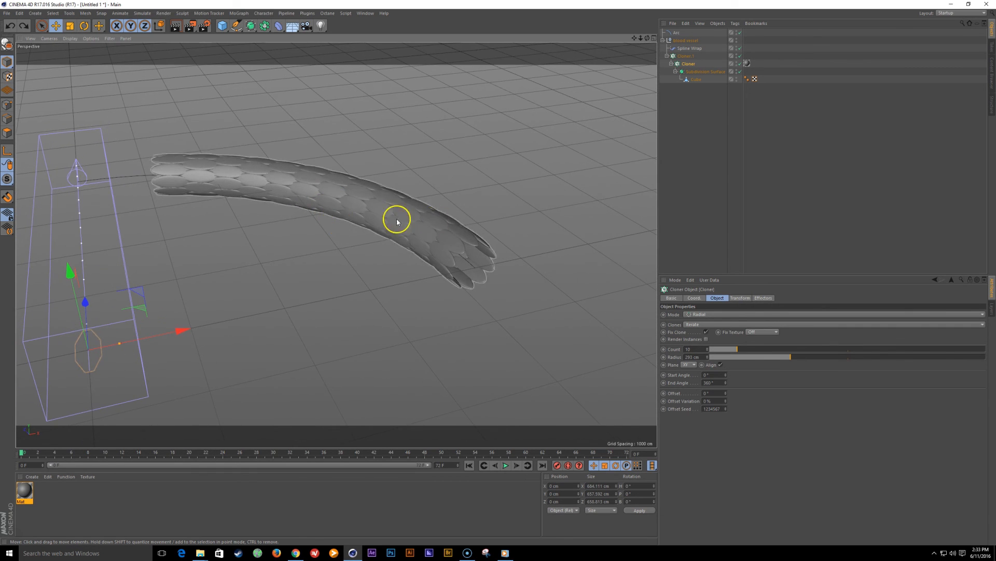
# Step: Create a layer named "blood vessel" and assign the collapsed blood vessel null to it
pyautogui.click(992, 311)
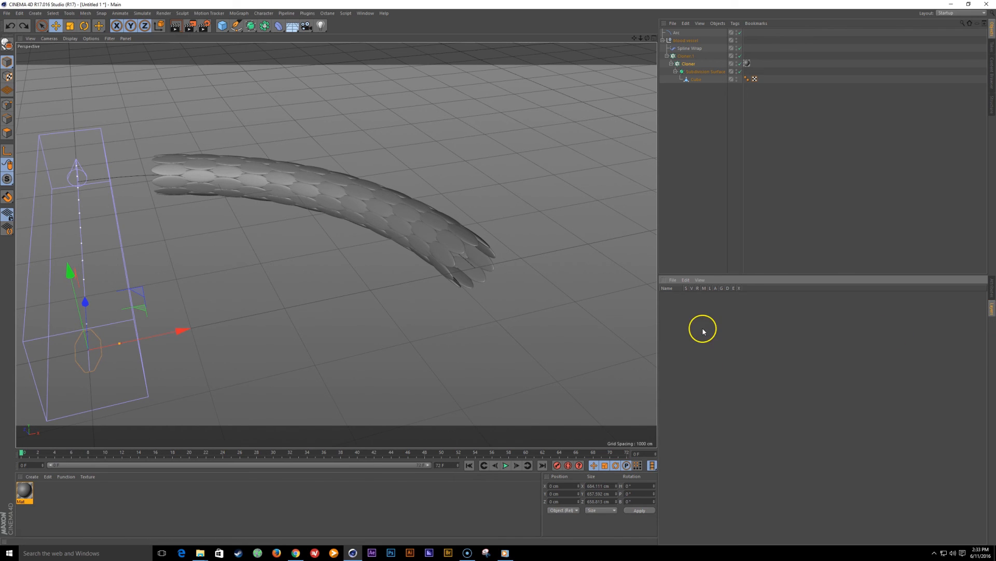
pyautogui.doubleClick(681, 295)
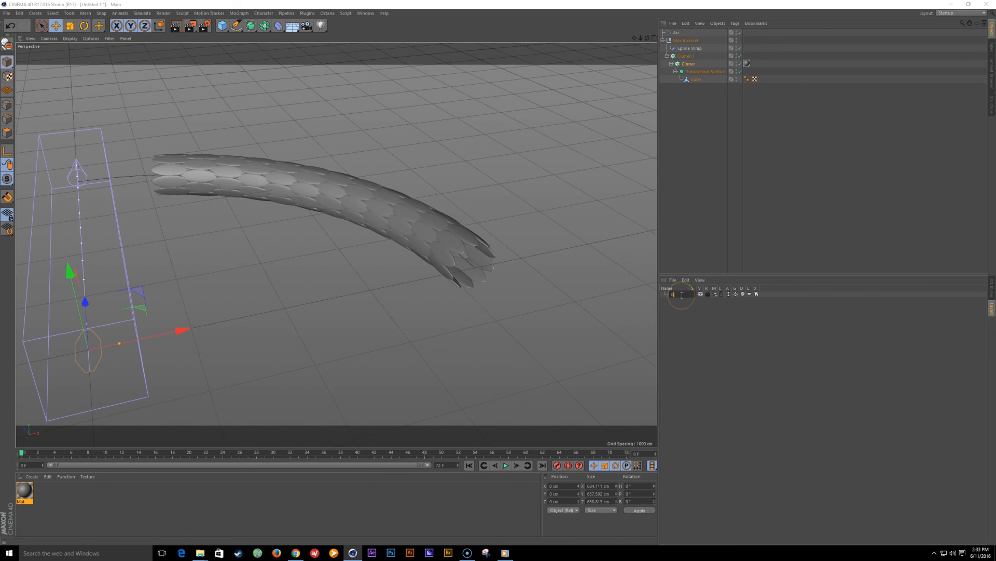
pyautogui.write('blood vessel')
pyautogui.press('Return')
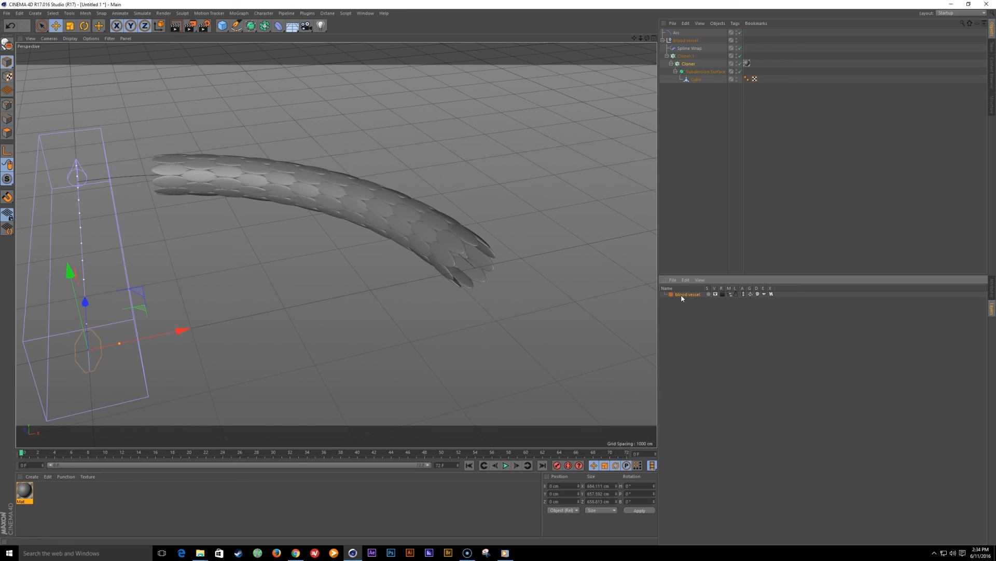
pyautogui.click(663, 40)
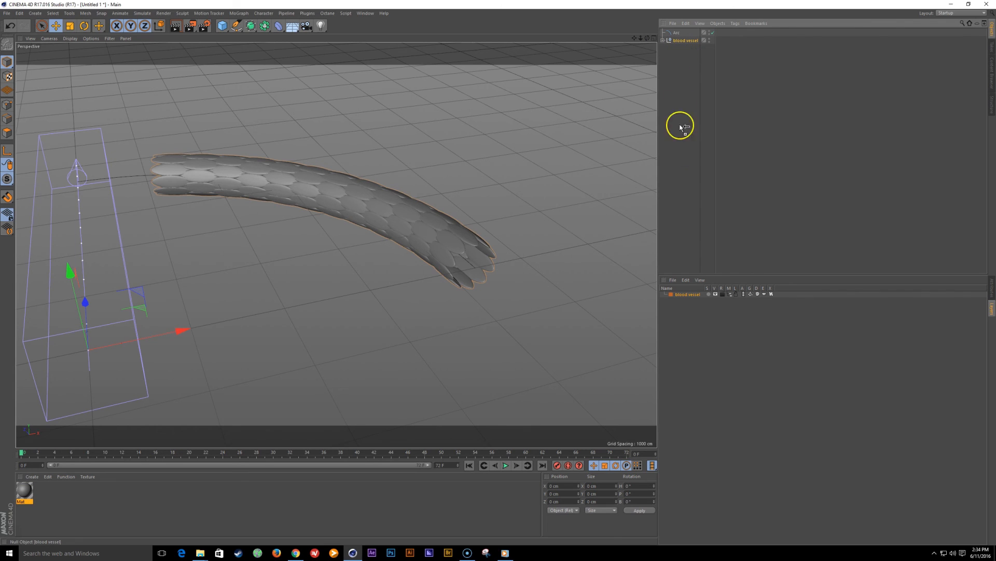
pyautogui.moveTo(684, 127); pyautogui.dragTo(685, 296)
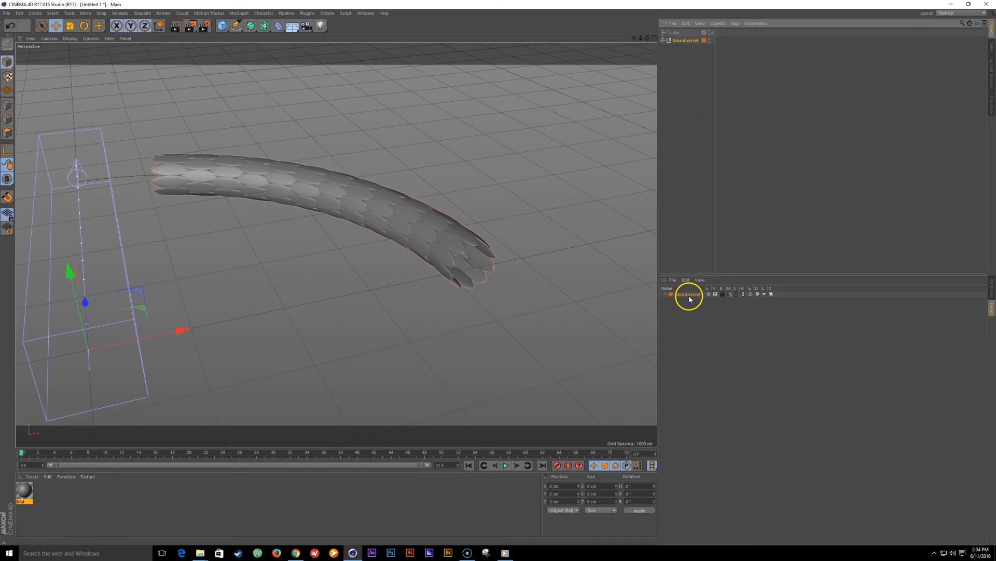
# Step: Test the blood vessel layer's viewport visibility, leave the layer hidden, and bring back the null's attributes
pyautogui.click(715, 295)
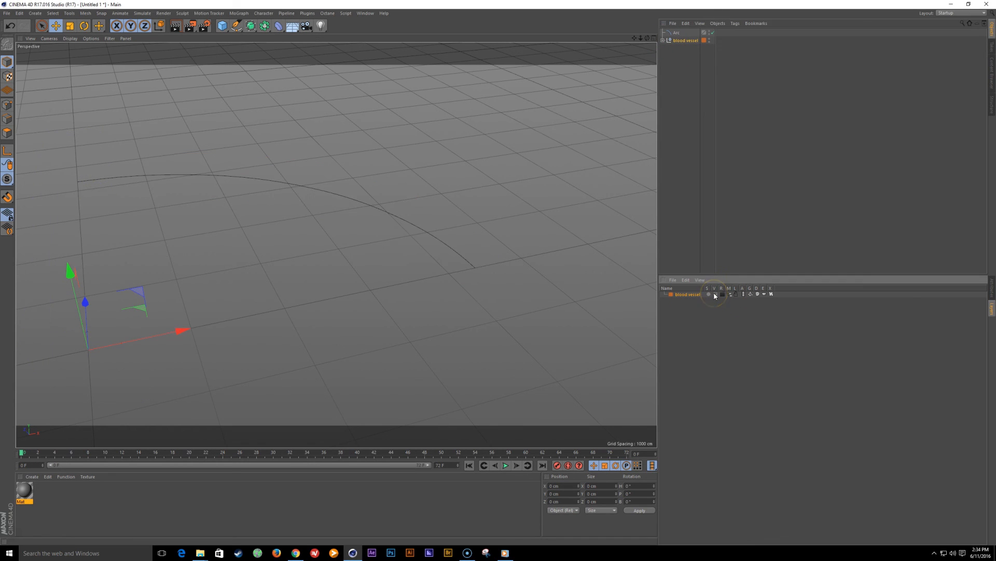
pyautogui.click(715, 294)
pyautogui.click(716, 294)
pyautogui.click(716, 295)
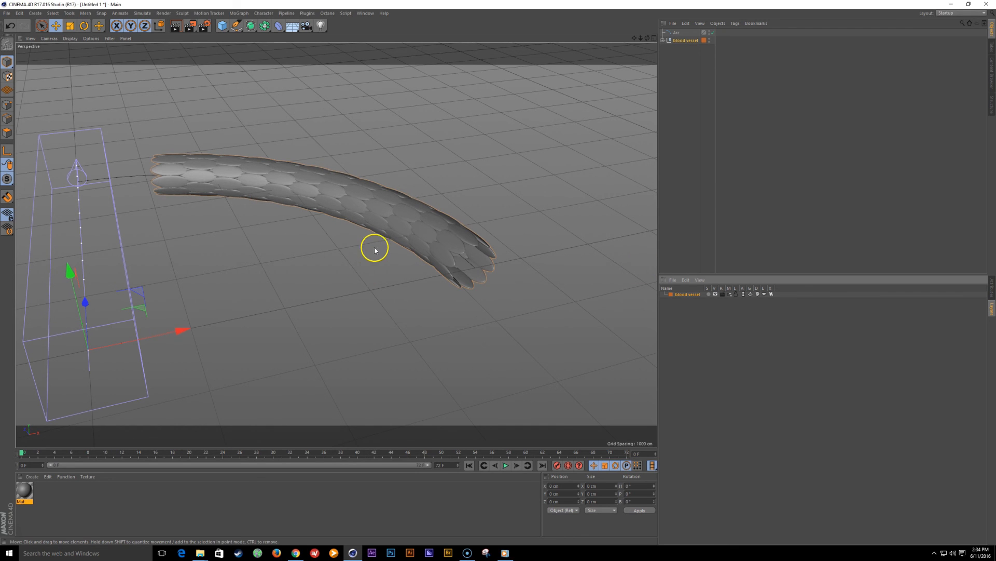
pyautogui.keyDown('alt'); pyautogui.moveTo(339, 242); pyautogui.dragTo(311, 239); pyautogui.keyUp('alt')
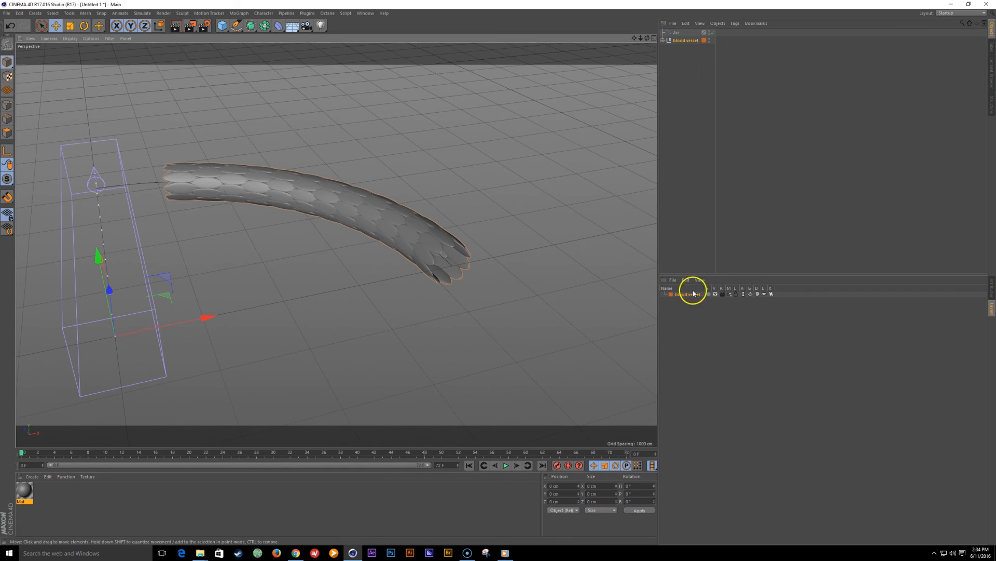
pyautogui.click(715, 295)
pyautogui.click(991, 293)
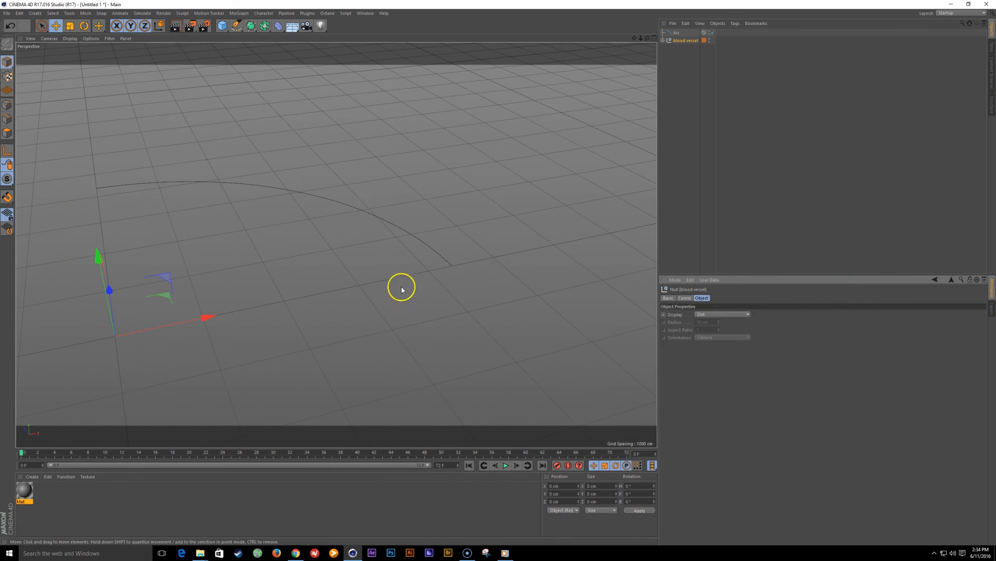
pyautogui.keyDown('alt'); pyautogui.moveTo(400, 285); pyautogui.dragTo(337, 276); pyautogui.keyUp('alt')
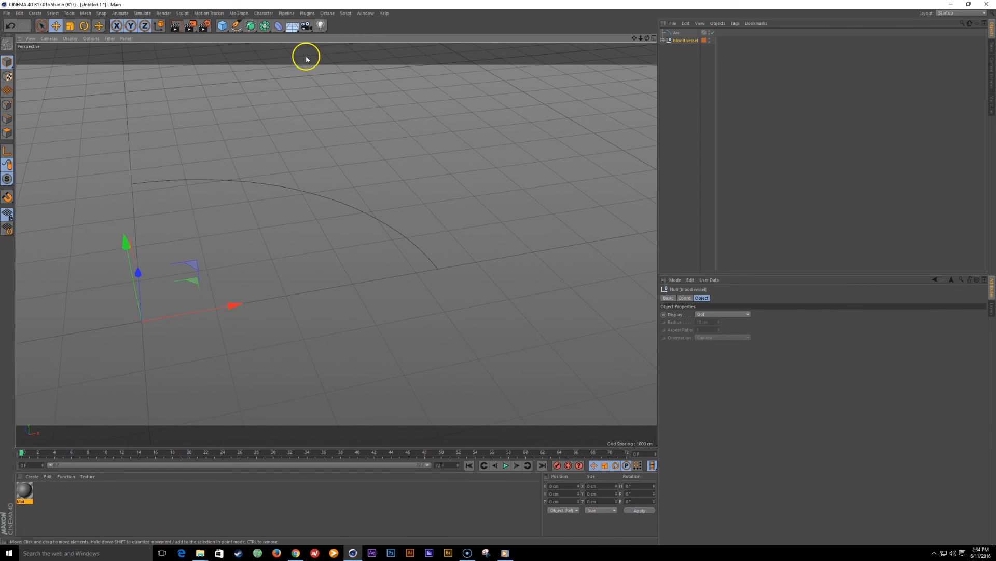
# Step: Add a cube primitive at the scene origin
pyautogui.hotkey('shift', 'c')
pyautogui.write('cube')
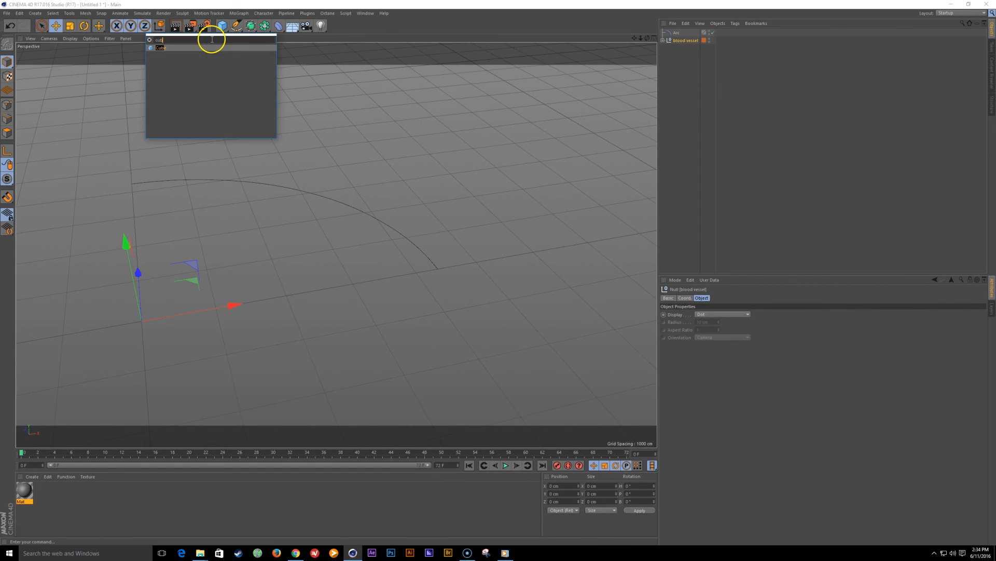
pyautogui.press('Return')
pyautogui.keyDown('alt'); pyautogui.moveTo(78, 270); pyautogui.dragTo(157, 249, button='right'); pyautogui.keyUp('alt')
pyautogui.keyDown('alt'); pyautogui.moveTo(224, 280); pyautogui.dragTo(239, 241, button='middle'); pyautogui.keyUp('alt')
pyautogui.keyDown('alt'); pyautogui.moveTo(235, 243); pyautogui.dragTo(258, 234, button='right'); pyautogui.keyUp('alt')
pyautogui.keyDown('alt'); pyautogui.moveTo(316, 188); pyautogui.dragTo(297, 210, button='middle'); pyautogui.keyUp('alt')
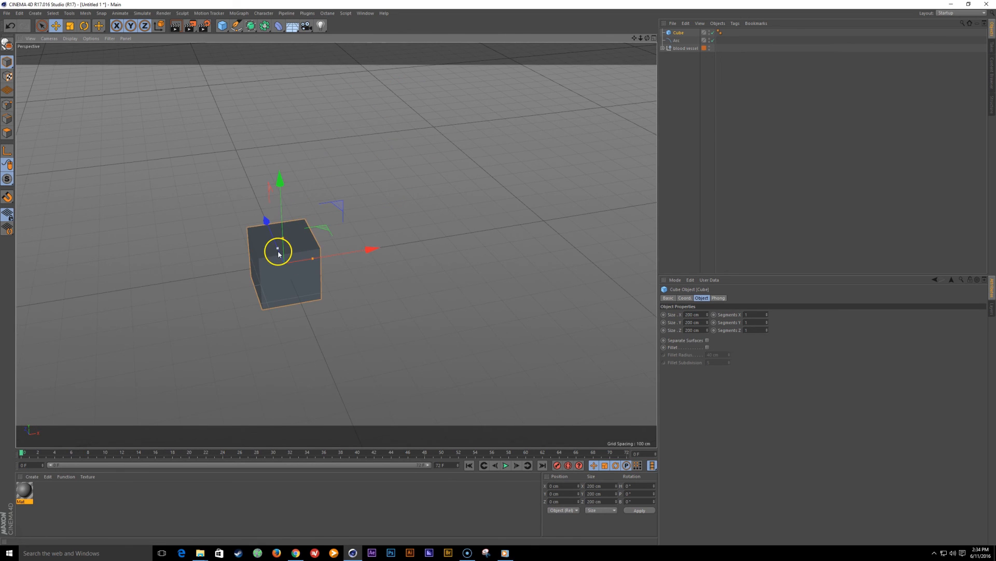
pyautogui.keyDown('alt'); pyautogui.moveTo(279, 247); pyautogui.dragTo(323, 151, button='right'); pyautogui.keyUp('alt')
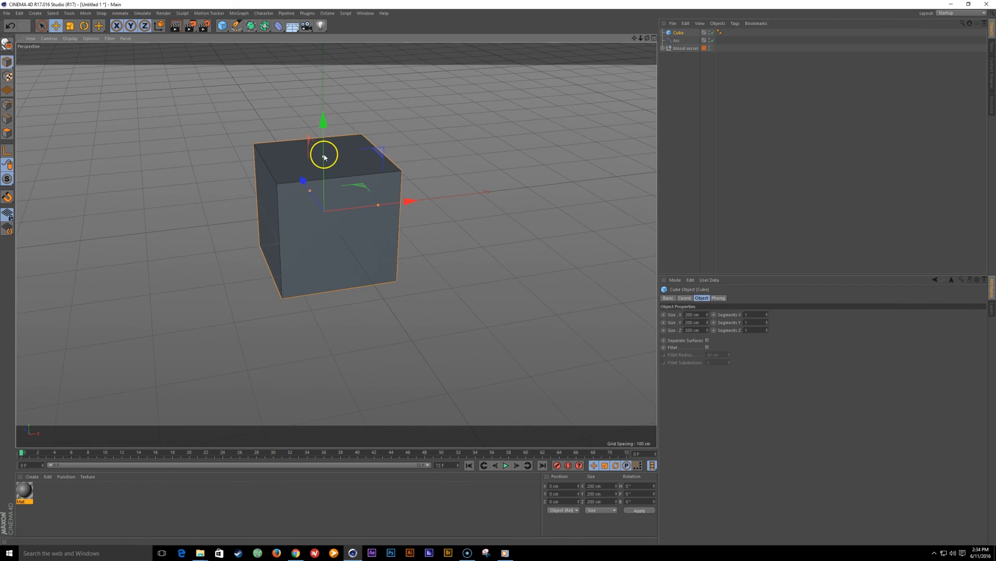
# Step: Flatten the cube to about 52 cm in height and convert it to an editable polygon object
pyautogui.moveTo(322, 156); pyautogui.dragTo(332, 265)
pyautogui.press('c')
pyautogui.moveTo(333, 265)
pyautogui.keyDown('alt'); pyautogui.mouseDown(button='right')
pyautogui.moveTo(370, 252)
pyautogui.moveTo(318, 255)
pyautogui.mouseUp(button='right'); pyautogui.keyUp('alt')
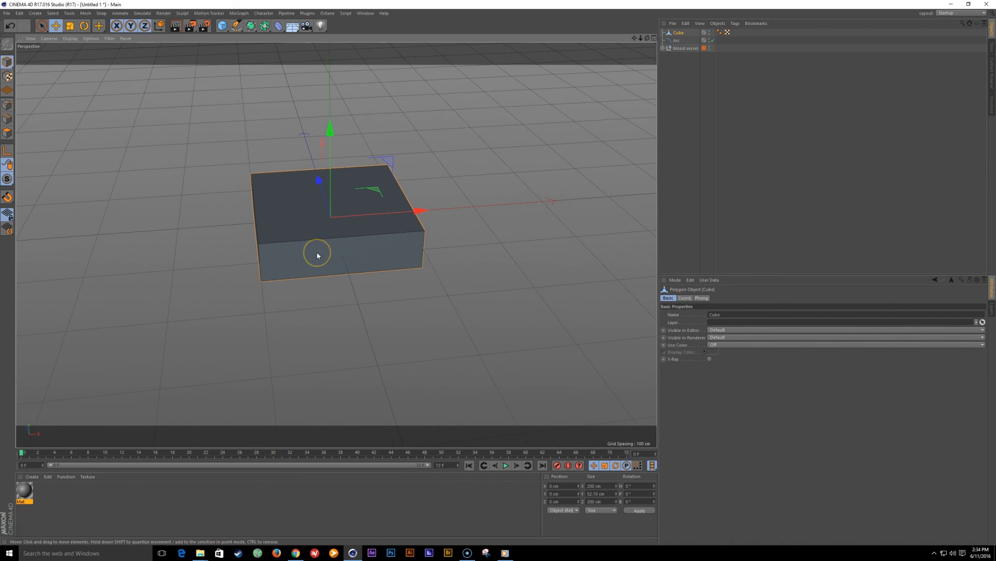
pyautogui.keyDown('alt'); pyautogui.moveTo(291, 251); pyautogui.dragTo(293, 252); pyautogui.keyUp('alt')
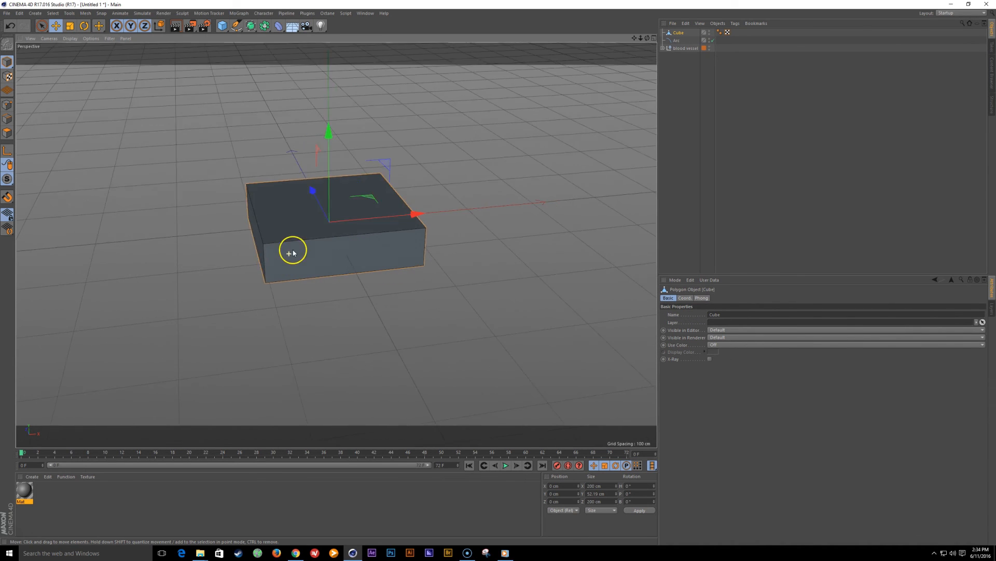
# Step: Ring-select the flattened cube's four vertical edges and cut an edge loop halfway up its sides
pyautogui.click(8, 121)
pyautogui.keyDown('alt'); pyautogui.moveTo(391, 244); pyautogui.dragTo(260, 223); pyautogui.keyUp('alt')
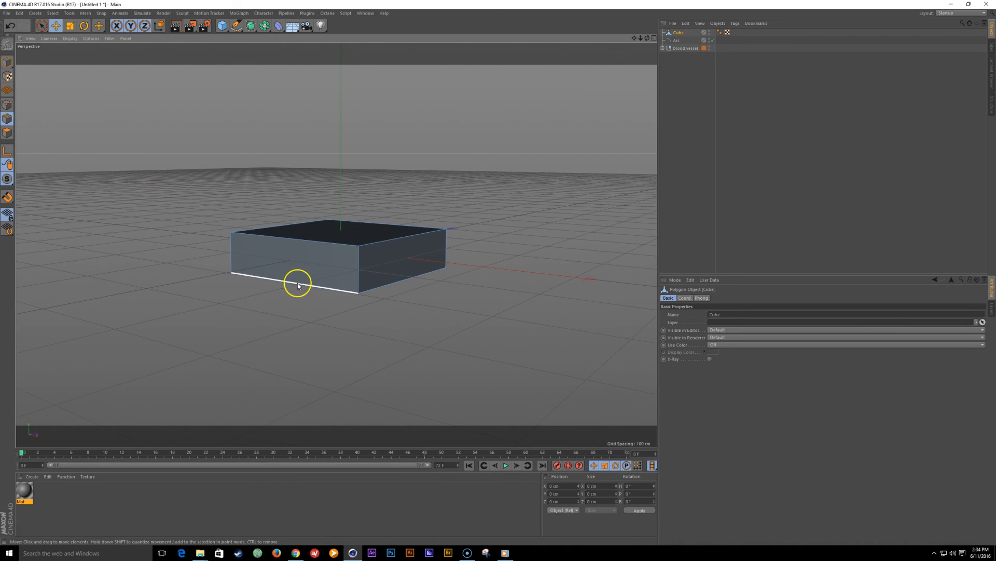
pyautogui.keyDown('alt'); pyautogui.moveTo(296, 283); pyautogui.dragTo(307, 306); pyautogui.keyUp('alt')
pyautogui.press('u')
pyautogui.press('b')
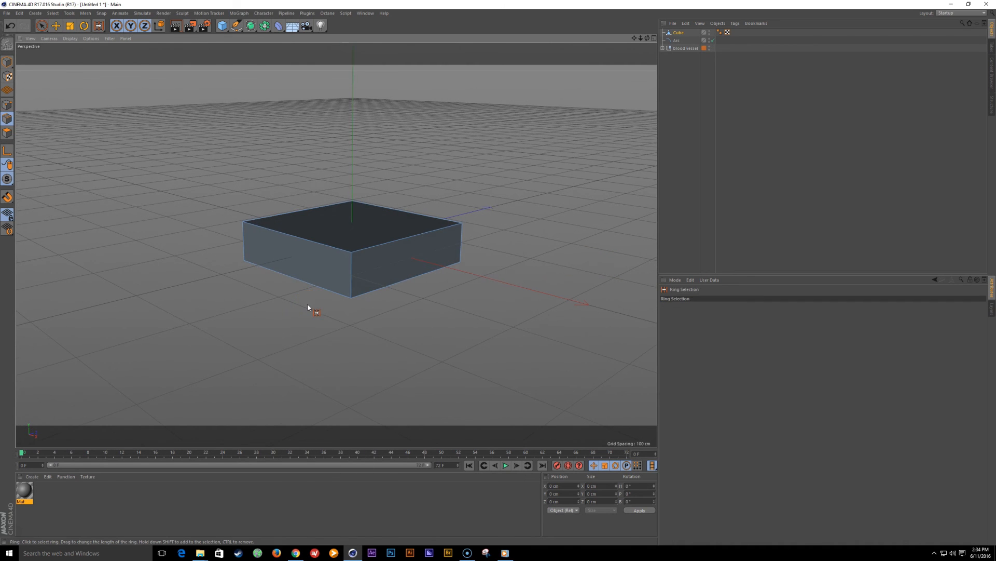
pyautogui.click(352, 277)
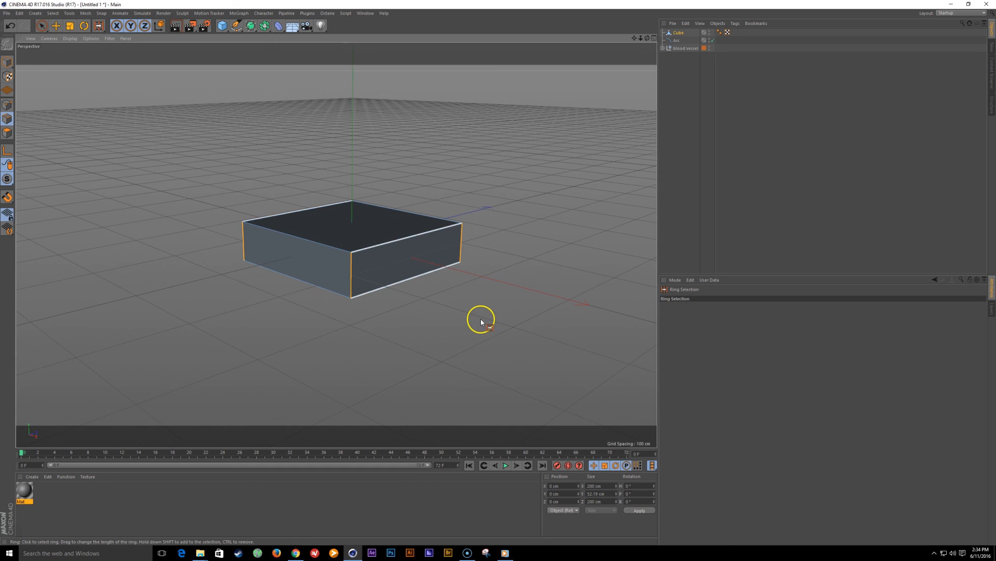
pyautogui.scroll(8, 396, 283)
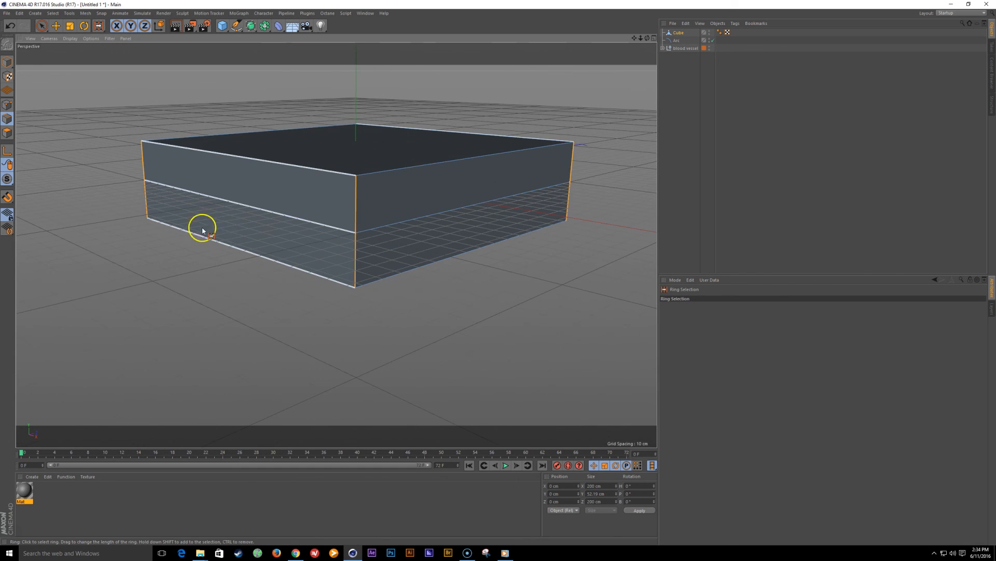
# Step: Loop-select the cube's middle edge loop and scale it outward to about 231 cm in X and Z
pyautogui.press('u')
pyautogui.press('l')
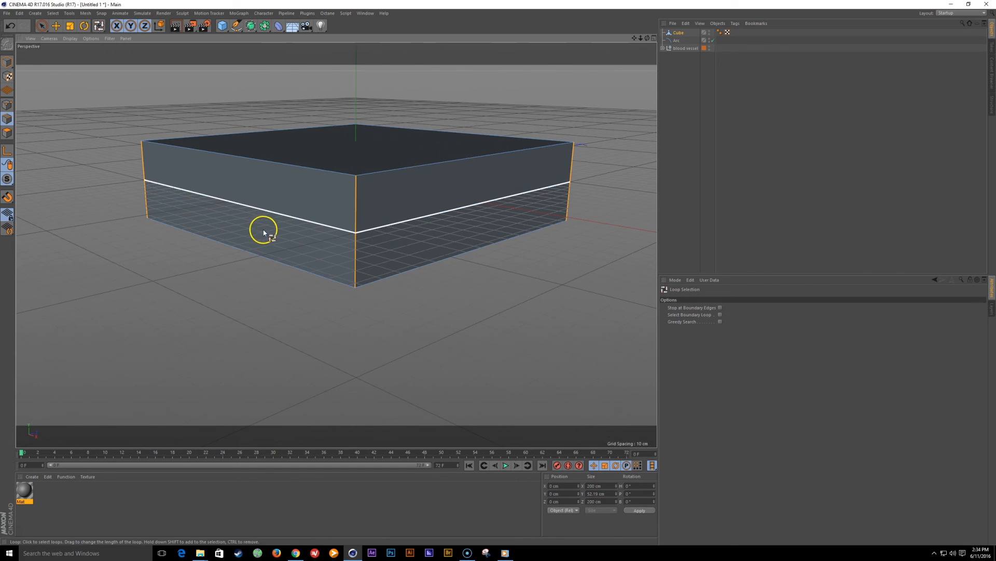
pyautogui.click(382, 224)
pyautogui.scroll(-8, 426, 255)
pyautogui.keyDown('alt'); pyautogui.moveTo(425, 254); pyautogui.dragTo(381, 297, button='middle'); pyautogui.keyUp('alt')
pyautogui.press('t')
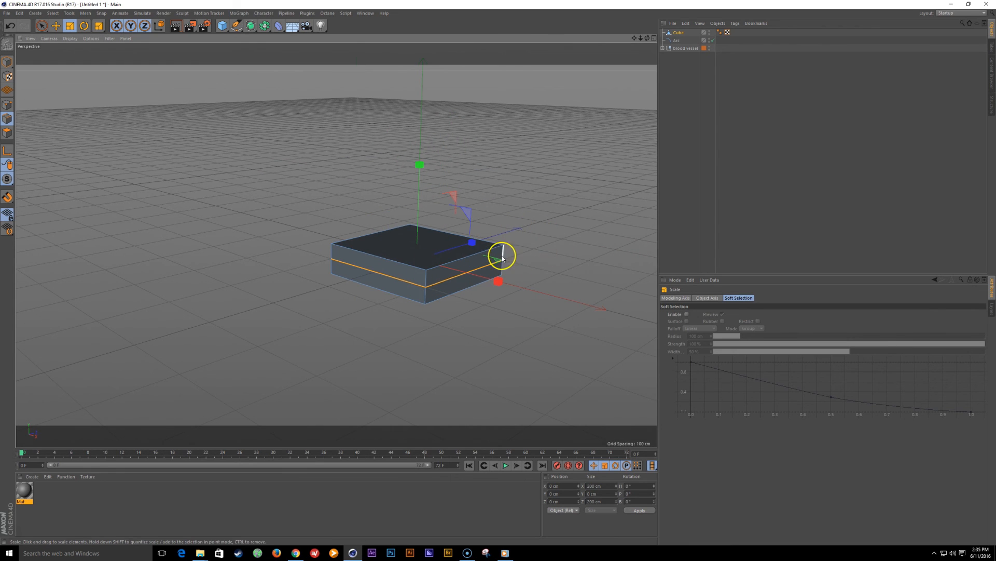
pyautogui.moveTo(503, 258); pyautogui.dragTo(554, 255)
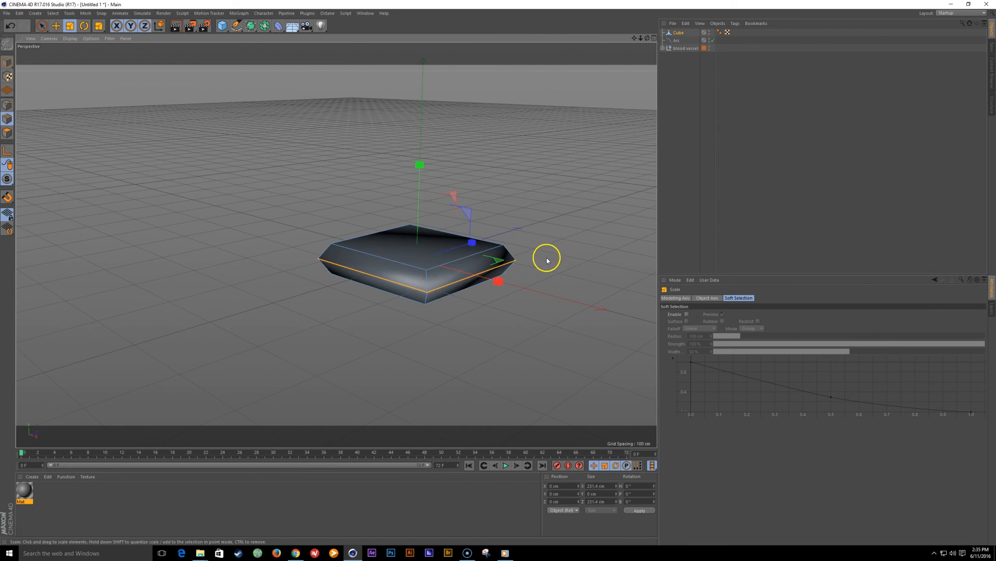
# Step: Select the cube's top and bottom polygons and inset them about 42 cm with Extrude Inner
pyautogui.keyDown('alt'); pyautogui.moveTo(547, 260); pyautogui.dragTo(471, 239, button='middle'); pyautogui.keyUp('alt')
pyautogui.keyDown('alt'); pyautogui.moveTo(471, 239); pyautogui.dragTo(442, 280); pyautogui.keyUp('alt')
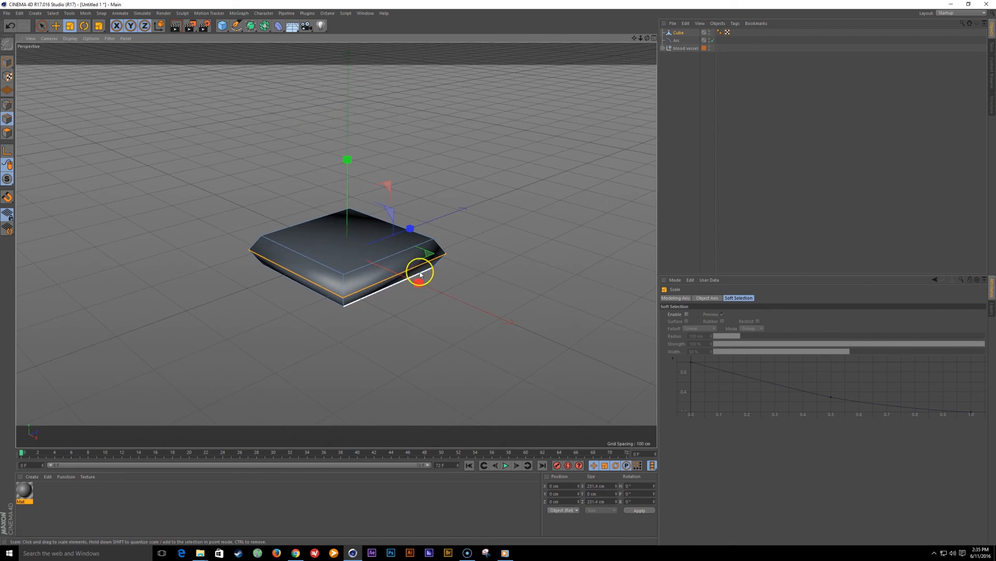
pyautogui.click(9, 134)
pyautogui.click(378, 251)
pyautogui.keyDown('alt'); pyautogui.moveTo(378, 251); pyautogui.dragTo(393, 316); pyautogui.keyUp('alt')
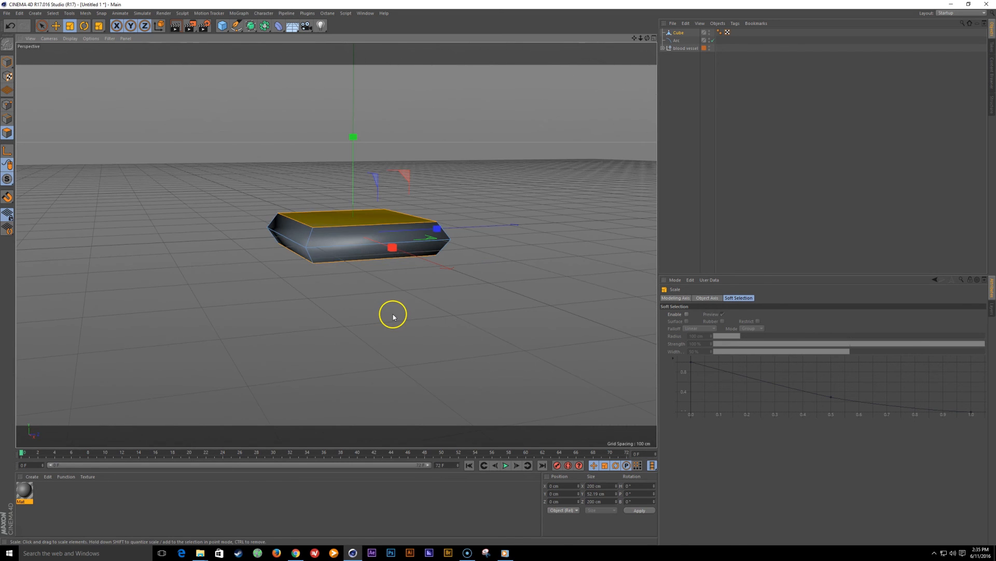
pyautogui.press('i')
pyautogui.keyDown('alt'); pyautogui.moveTo(392, 271); pyautogui.dragTo(501, 273); pyautogui.keyUp('alt')
pyautogui.keyDown('alt'); pyautogui.moveTo(439, 253); pyautogui.dragTo(418, 292); pyautogui.keyUp('alt')
pyautogui.keyDown('alt'); pyautogui.moveTo(419, 292); pyautogui.dragTo(444, 273, button='right'); pyautogui.keyUp('alt')
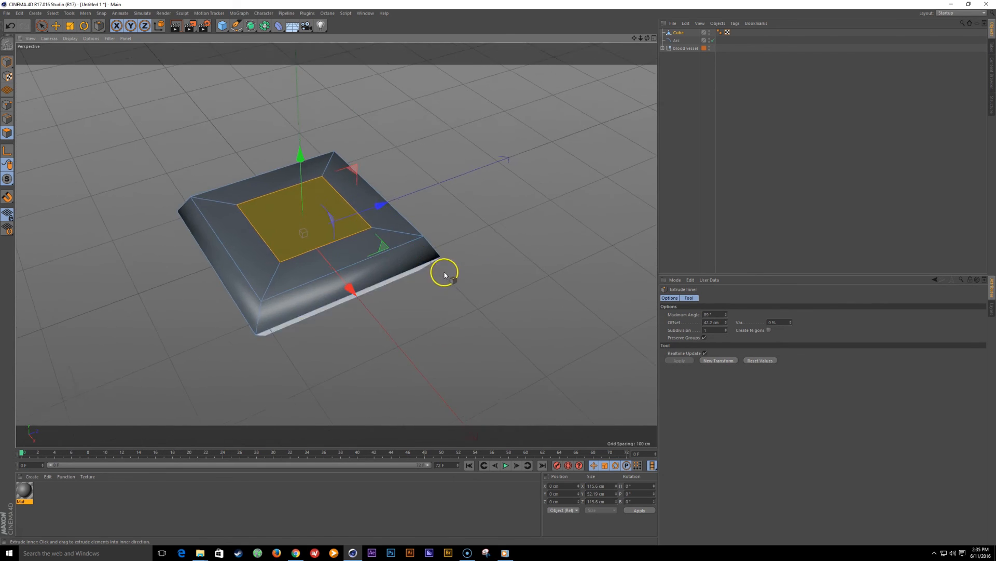
# Step: Extrude the inset top and bottom polygons into the cube until they are about 24 cm apart
pyautogui.press('d')
pyautogui.moveTo(436, 252); pyautogui.dragTo(407, 265)
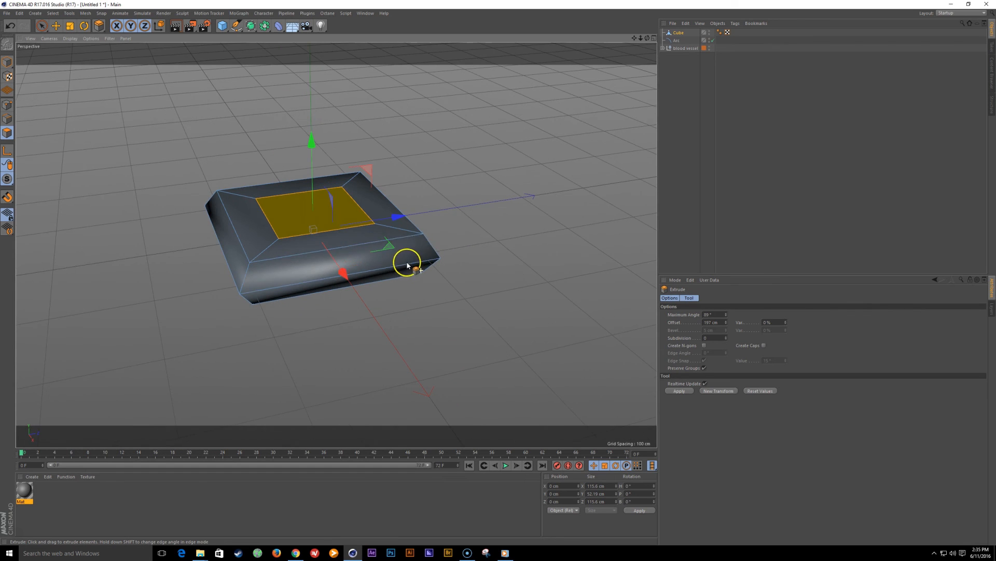
pyautogui.moveTo(471, 243); pyautogui.dragTo(499, 272)
pyautogui.keyDown('alt'); pyautogui.moveTo(344, 259); pyautogui.dragTo(312, 246); pyautogui.keyUp('alt')
# Step: Wrap the whole cube in a Subdivision Surface and set its editor subdivision to 3
pyautogui.click(679, 32)
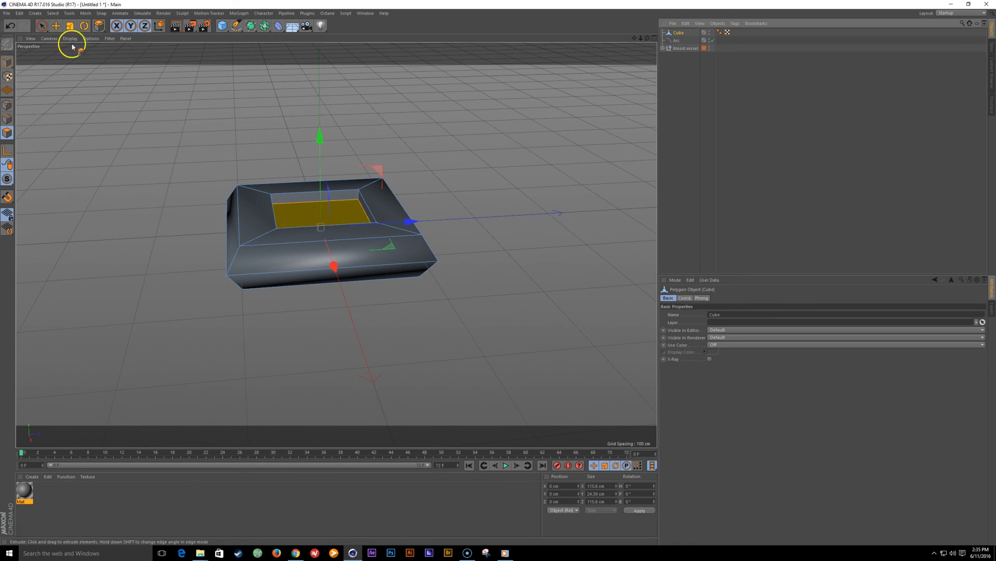
pyautogui.click(7, 62)
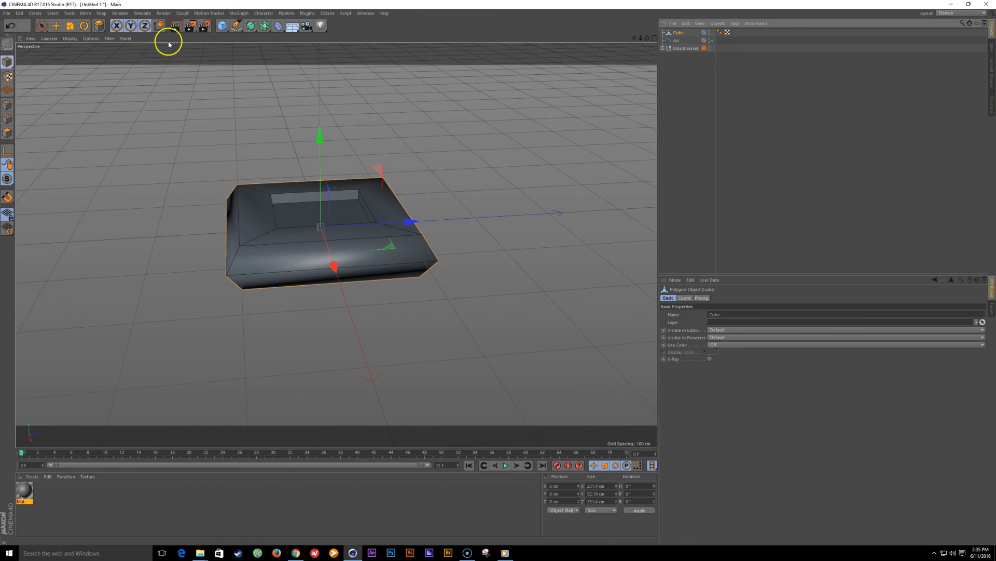
pyautogui.keyDown('alt'); pyautogui.click(252, 26); pyautogui.keyUp('alt')
pyautogui.keyDown('alt'); pyautogui.moveTo(331, 196); pyautogui.dragTo(347, 279); pyautogui.keyUp('alt')
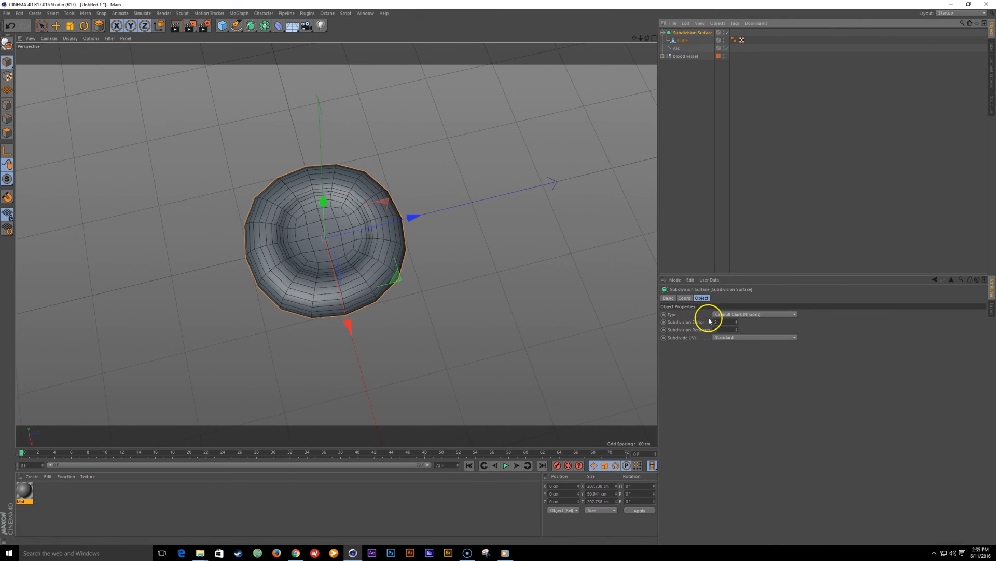
pyautogui.click(733, 320)
pyautogui.keyDown('alt'); pyautogui.moveTo(441, 305); pyautogui.dragTo(337, 295); pyautogui.keyUp('alt')
pyautogui.press('e')
pyautogui.keyDown('alt'); pyautogui.moveTo(327, 163); pyautogui.dragTo(333, 235); pyautogui.keyUp('alt')
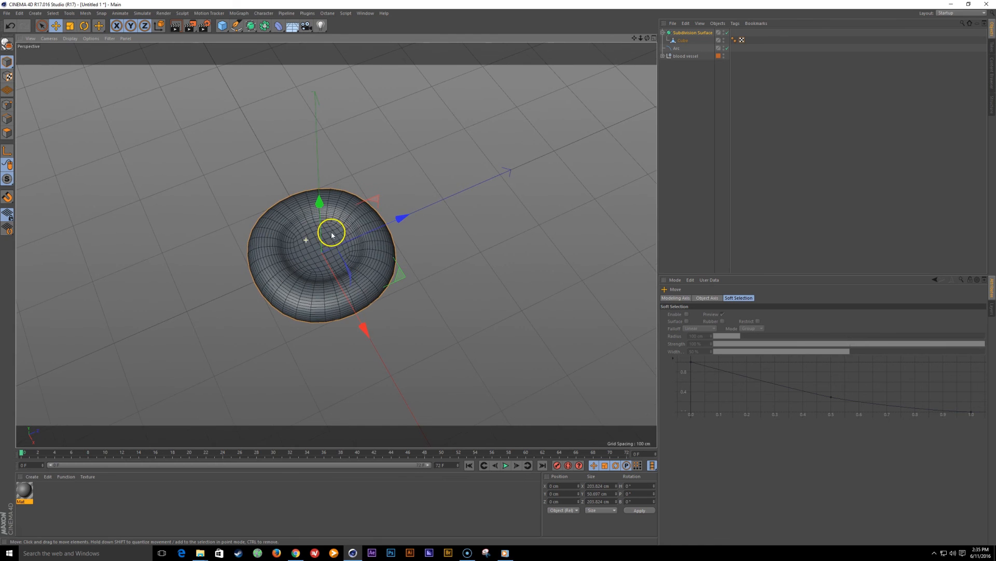
pyautogui.click(467, 269)
pyautogui.keyDown('alt'); pyautogui.moveTo(423, 256); pyautogui.dragTo(426, 228); pyautogui.keyUp('alt')
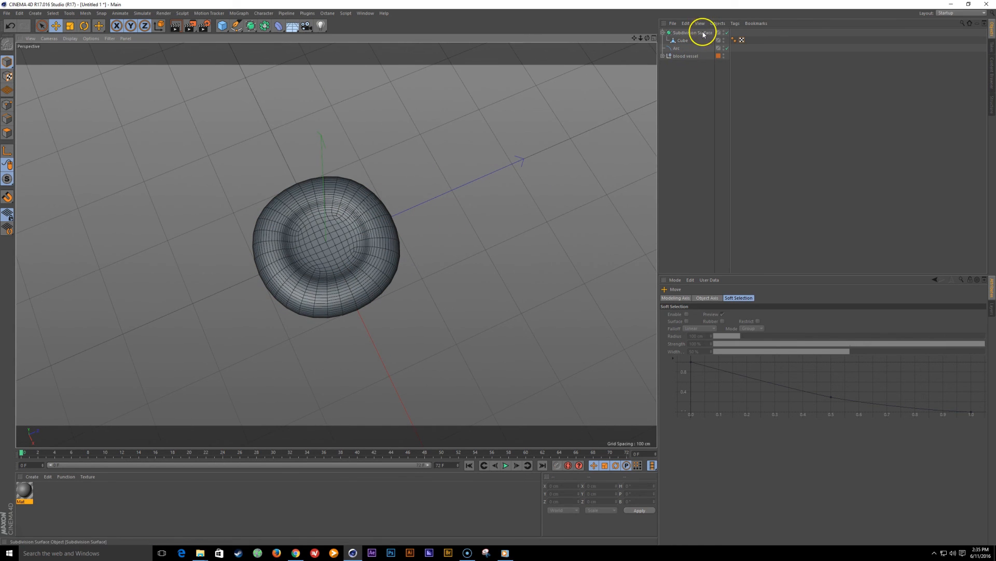
# Step: Collapse the Subdivision Surface's hierarchy and deselect everything
pyautogui.click(703, 34)
pyautogui.click(663, 33)
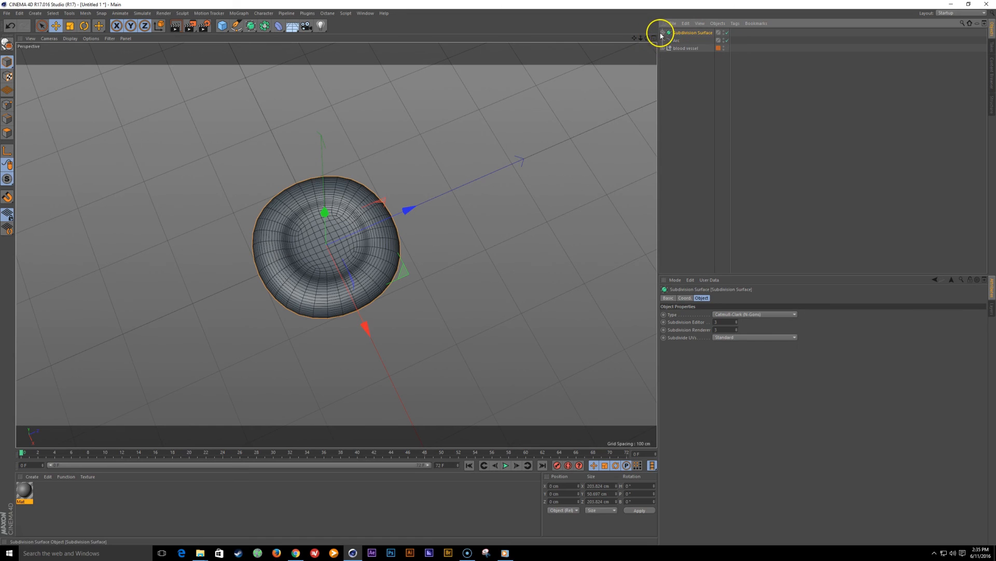
pyautogui.press('h')
pyautogui.click(672, 154)
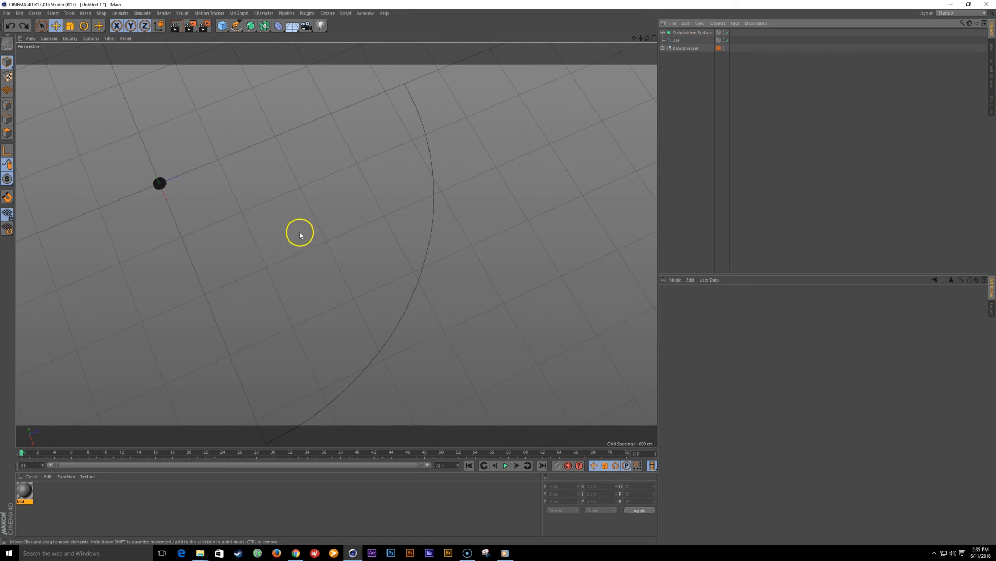
# Step: Create a null and nest the blood cell's Subdivision Surface inside it
pyautogui.keyDown('alt'); pyautogui.moveTo(278, 219); pyautogui.dragTo(307, 202, button='right'); pyautogui.keyUp('alt')
pyautogui.keyDown('alt'); pyautogui.moveTo(307, 202); pyautogui.dragTo(497, 260, button='middle'); pyautogui.keyUp('alt')
pyautogui.keyDown('alt'); pyautogui.moveTo(429, 262); pyautogui.dragTo(433, 265, button='right'); pyautogui.keyUp('alt')
pyautogui.keyDown('alt'); pyautogui.moveTo(433, 267); pyautogui.dragTo(420, 243); pyautogui.keyUp('alt')
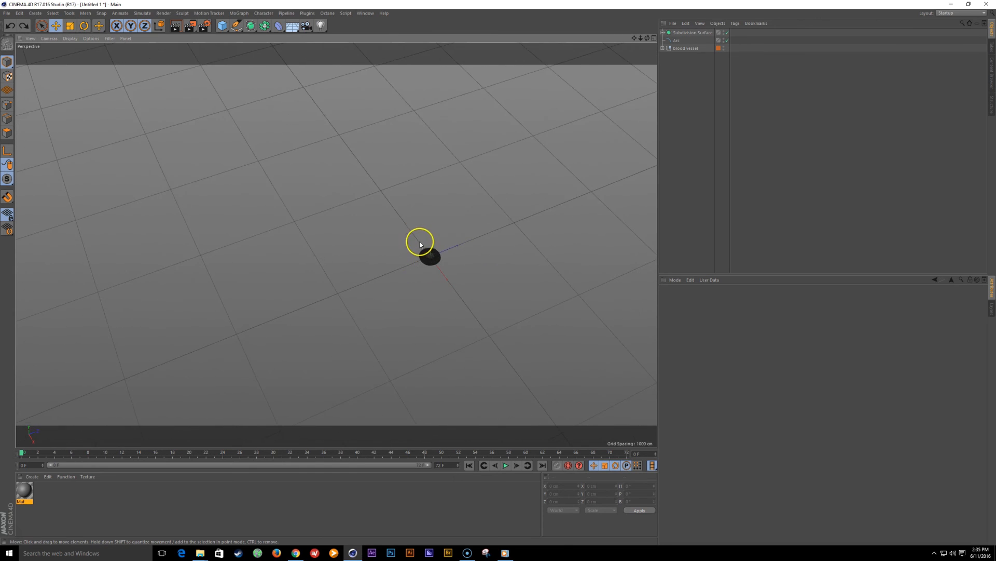
pyautogui.keyDown('alt'); pyautogui.moveTo(420, 243); pyautogui.dragTo(536, 238, button='right'); pyautogui.keyUp('alt')
pyautogui.click(454, 299)
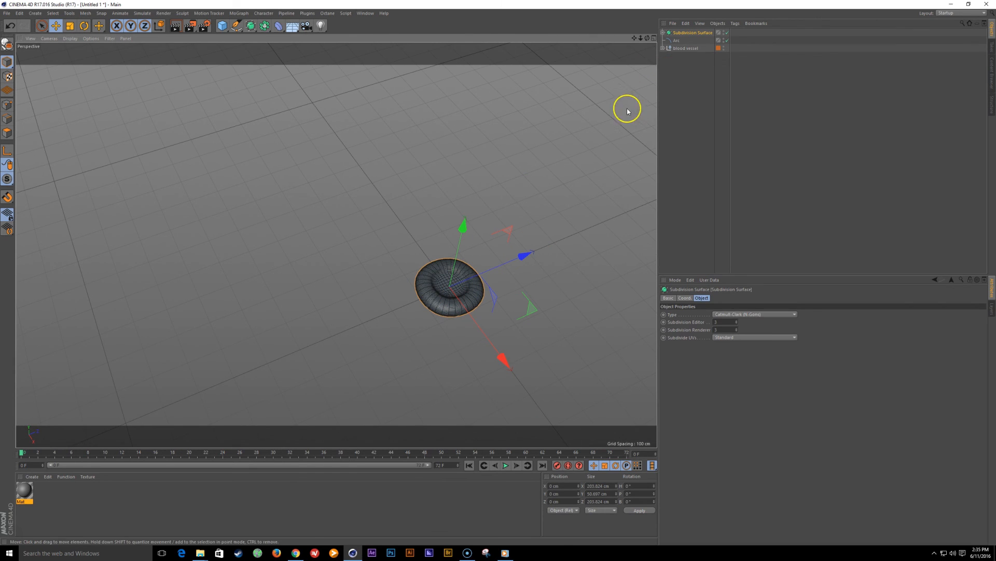
pyautogui.hotkey('shift', 'c')
pyautogui.write('null')
pyautogui.press('Return')
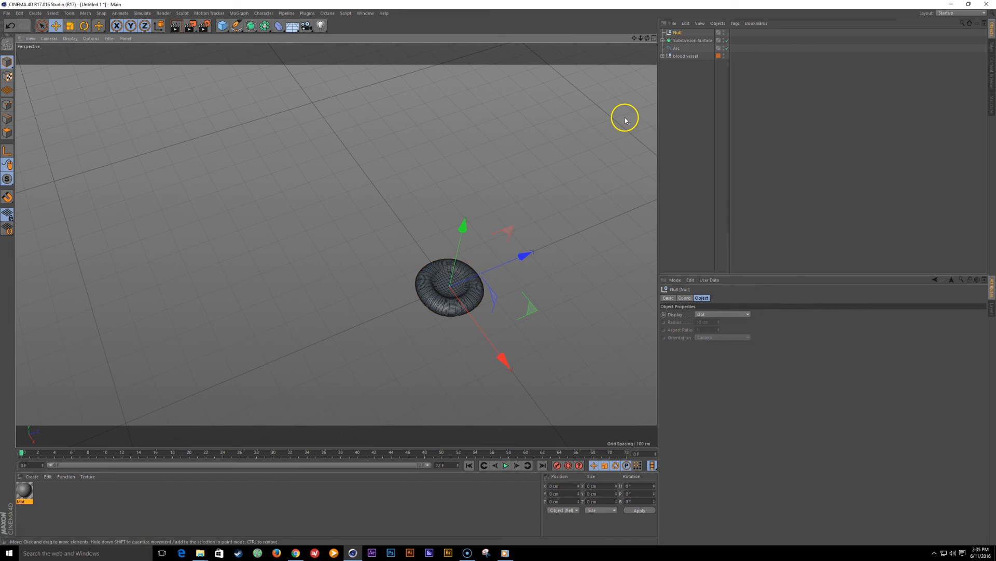
pyautogui.moveTo(695, 42); pyautogui.dragTo(679, 33)
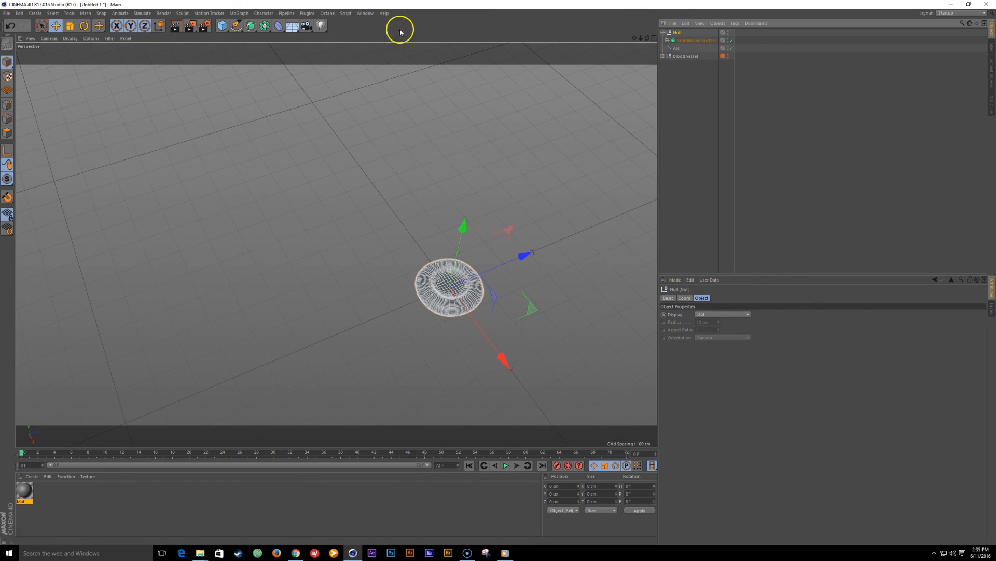
# Step: Add a Smoothing deformer inside the blood cell's null, alongside the Subdivision Surface
pyautogui.click(277, 27)
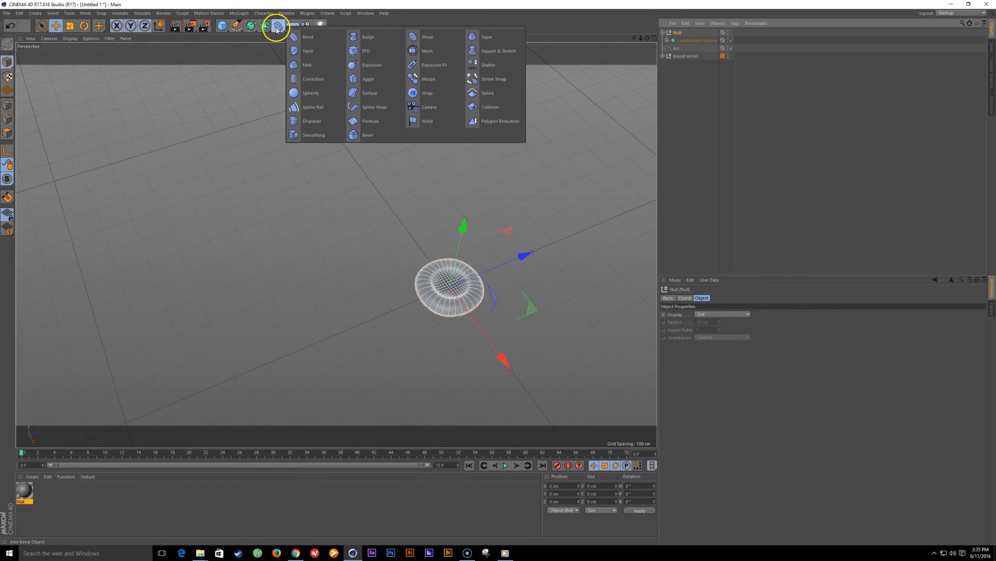
pyautogui.keyDown('shift'); pyautogui.click(313, 138); pyautogui.keyUp('shift')
pyautogui.keyDown('alt'); pyautogui.moveTo(361, 292); pyautogui.dragTo(418, 285, button='right'); pyautogui.keyUp('alt')
pyautogui.hotkey('ctrl', 'shift', 'z')
pyautogui.keyDown('alt'); pyautogui.moveTo(416, 274); pyautogui.dragTo(336, 271, button='middle'); pyautogui.keyUp('alt')
pyautogui.keyDown('alt'); pyautogui.moveTo(336, 271); pyautogui.dragTo(344, 270, button='right'); pyautogui.keyUp('alt')
pyautogui.keyDown('alt'); pyautogui.moveTo(344, 271); pyautogui.dragTo(313, 269); pyautogui.keyUp('alt')
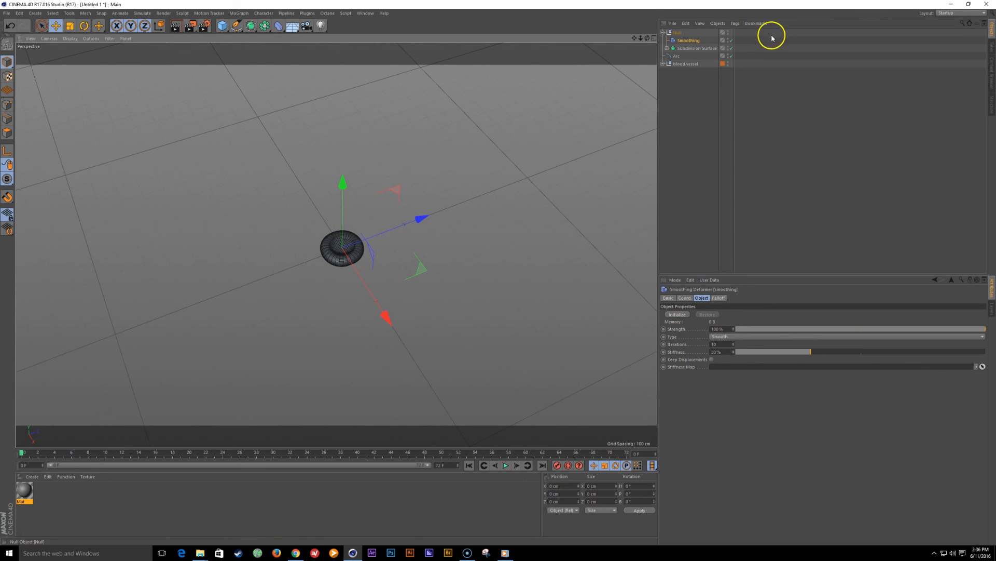
pyautogui.click(681, 35)
pyautogui.keyDown('alt'); pyautogui.moveTo(361, 167); pyautogui.dragTo(375, 202, button='right'); pyautogui.keyUp('alt')
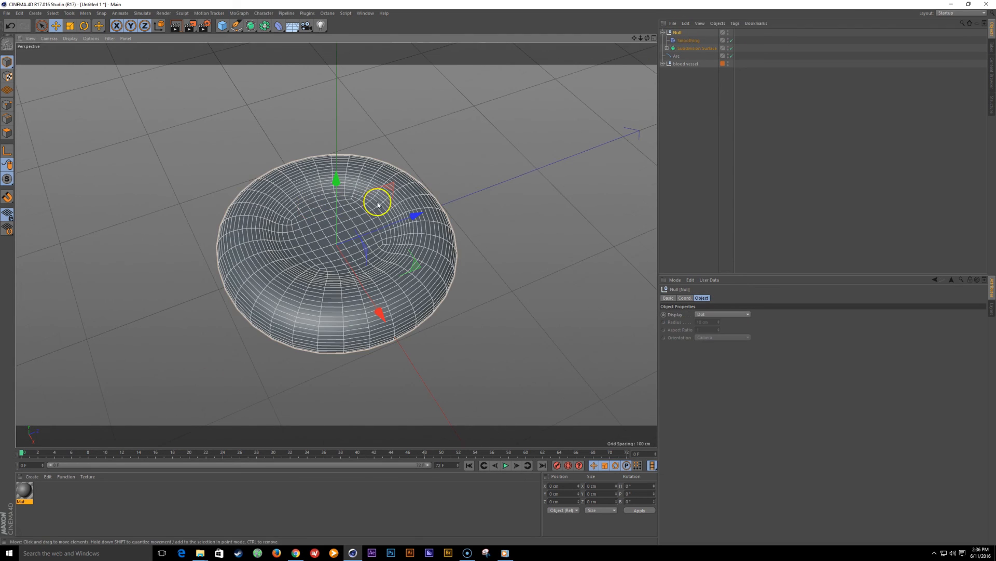
# Step: Compare the blood cell with the Smoothing deformer disabled and enabled, leaving it enabled
pyautogui.click(706, 41)
pyautogui.click(730, 41)
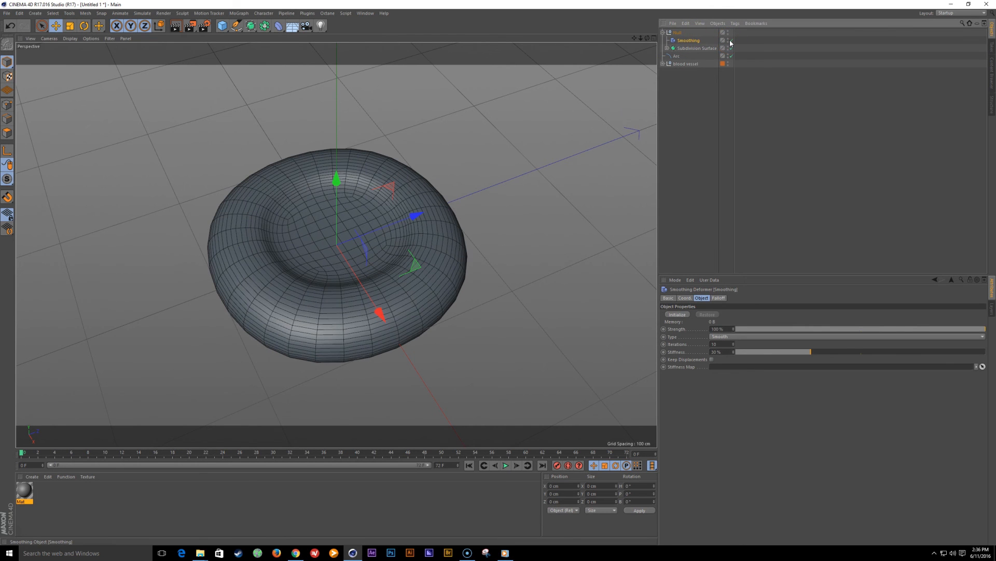
pyautogui.click(731, 41)
pyautogui.click(731, 41)
pyautogui.click(731, 41)
pyautogui.keyDown('alt'); pyautogui.moveTo(451, 230); pyautogui.dragTo(420, 236, button='right'); pyautogui.keyUp('alt')
pyautogui.moveTo(420, 237)
pyautogui.keyDown('alt'); pyautogui.mouseDown()
pyautogui.moveTo(419, 252)
pyautogui.moveTo(425, 133)
pyautogui.moveTo(413, 245)
pyautogui.moveTo(374, 211)
pyautogui.moveTo(376, 196)
pyautogui.moveTo(435, 223)
pyautogui.mouseUp(); pyautogui.keyUp('alt')
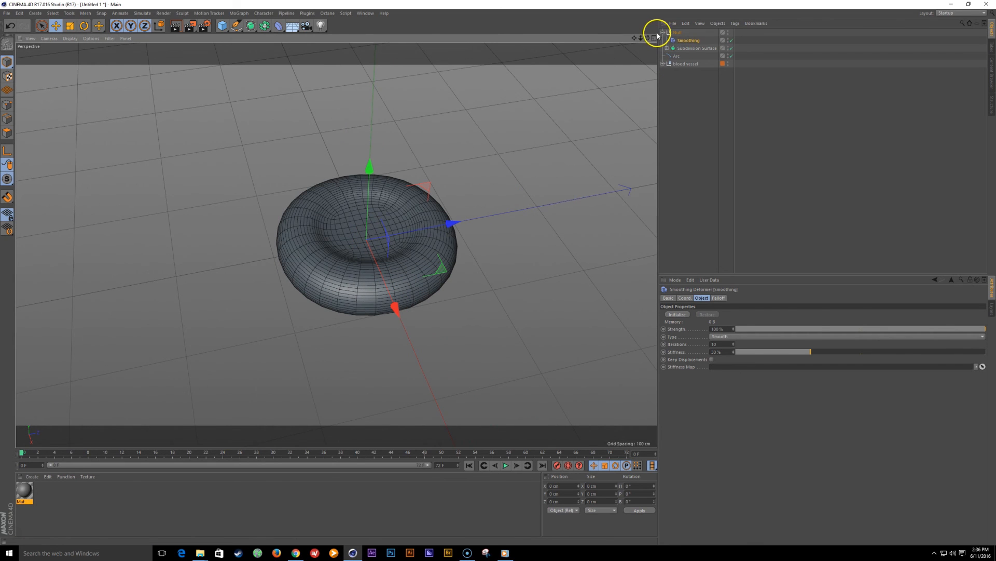
# Step: Check the contents of the blood cell's null, leave its hierarchy collapsed and clear the selection
pyautogui.click(662, 33)
pyautogui.click(675, 33)
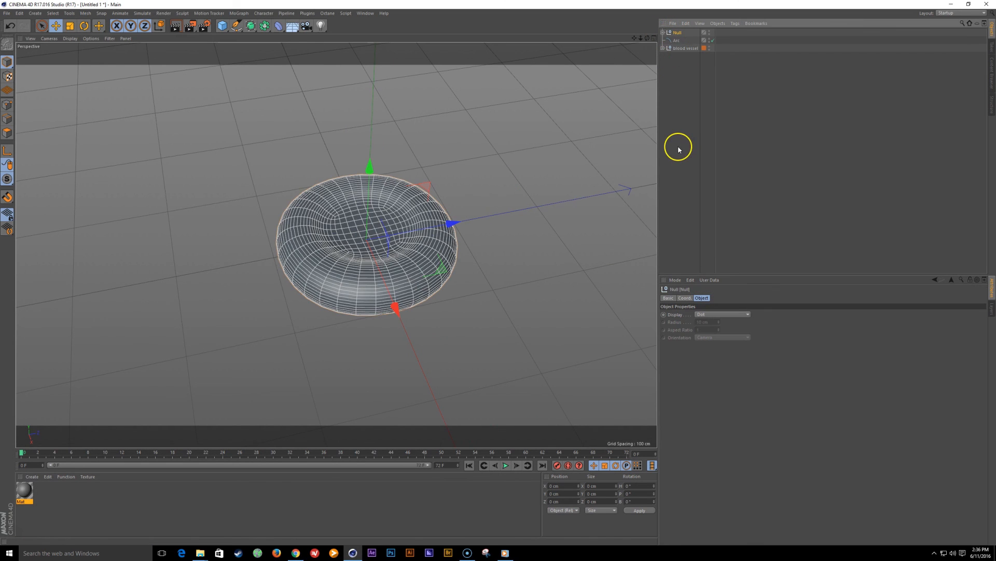
pyautogui.click(663, 33)
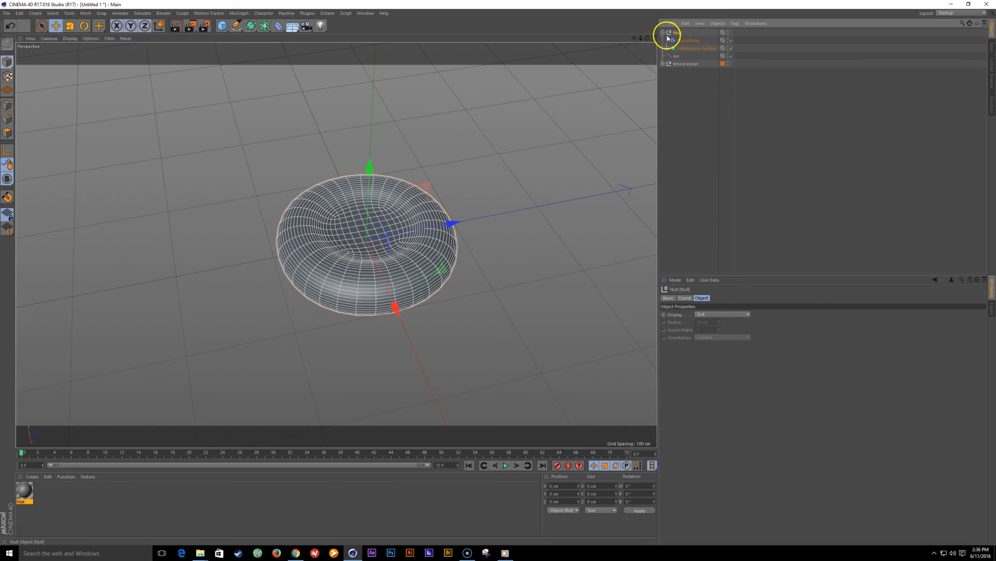
pyautogui.click(663, 33)
pyautogui.click(687, 102)
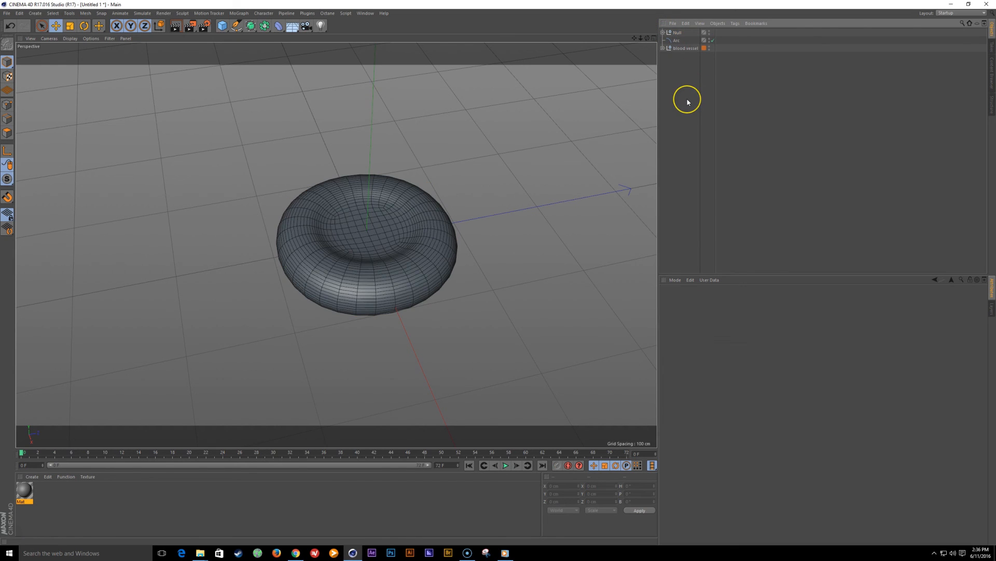
# Step: Put the blood cell's null under a Connect object, convert it to a single polygon mesh and place it below the blood vessel
pyautogui.hotkey('shift', 'c')
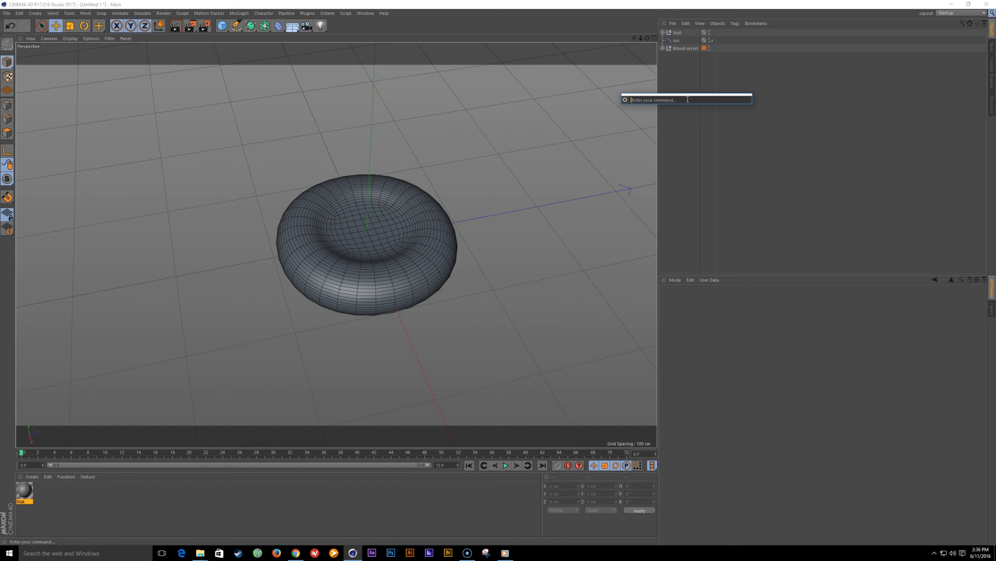
pyautogui.write('connect')
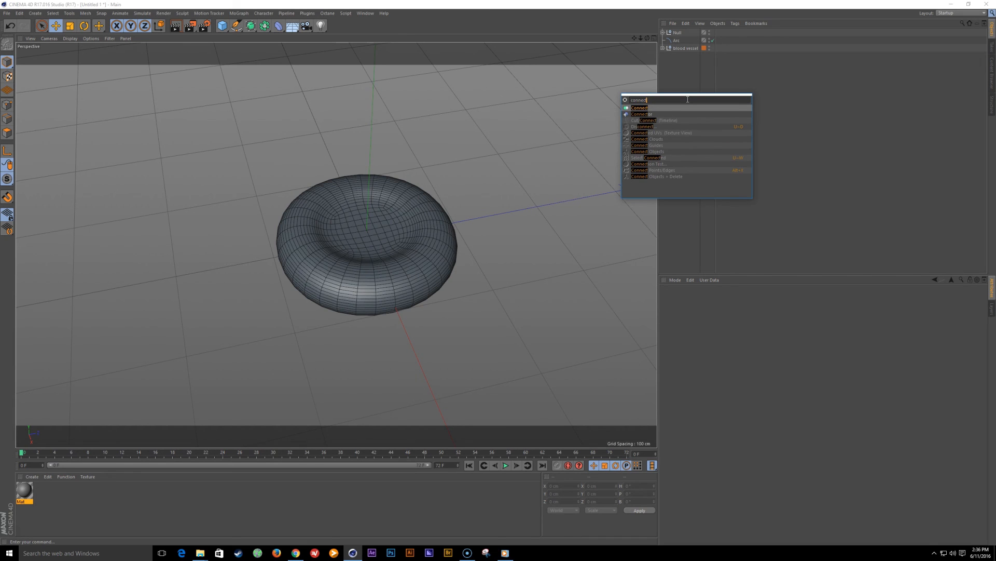
pyautogui.press('Return')
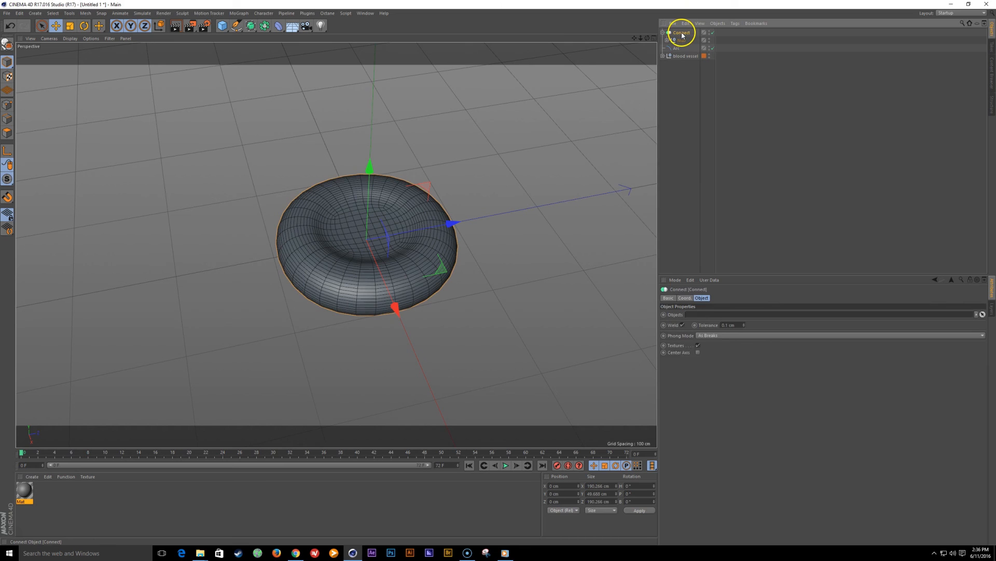
pyautogui.press('c')
pyautogui.moveTo(679, 35); pyautogui.dragTo(678, 83)
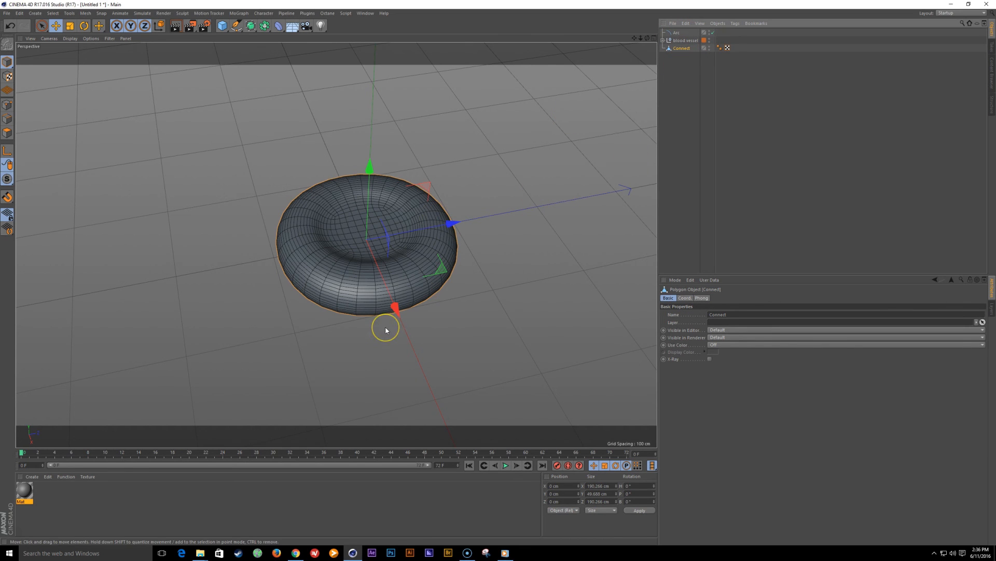
# Step: Rename the converted blood cell mesh as RBC
pyautogui.press('e')
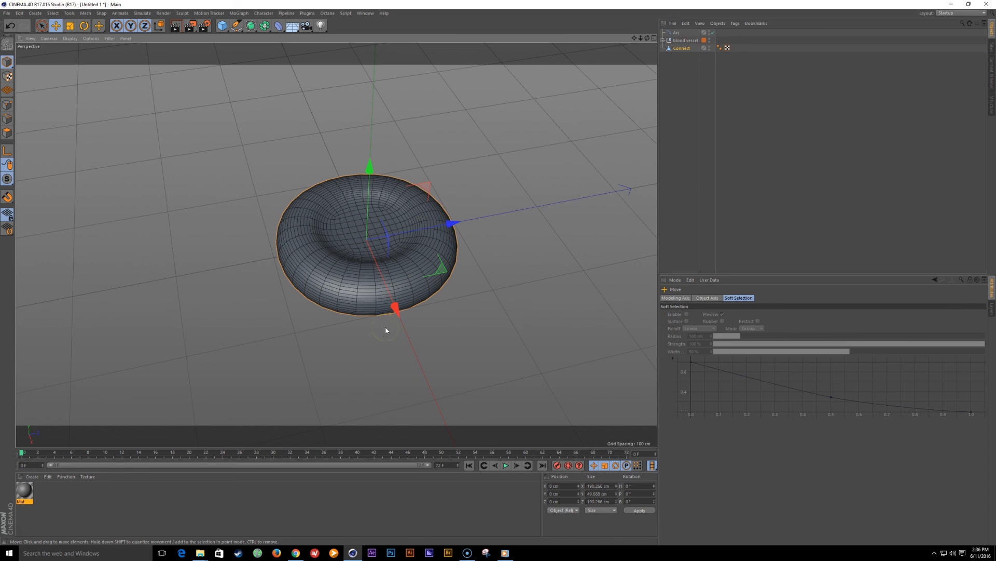
pyautogui.doubleClick(683, 48)
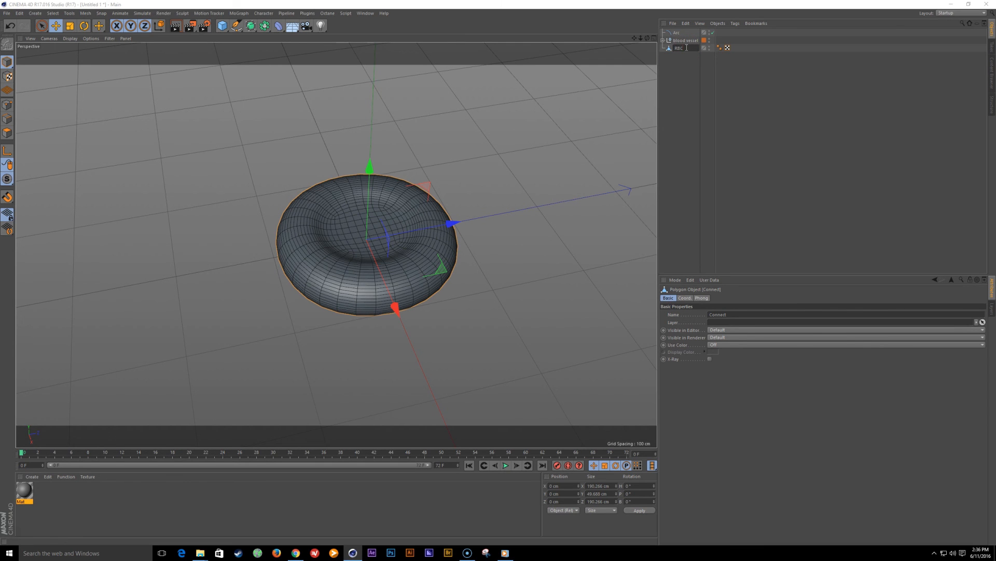
pyautogui.press('Return')
# Step: Add a Cloner object to the scene and nest the RBC mesh inside it
pyautogui.keyDown('alt'); pyautogui.moveTo(448, 209); pyautogui.dragTo(132, 254, button='right'); pyautogui.keyUp('alt')
pyautogui.keyDown('alt'); pyautogui.moveTo(434, 253); pyautogui.dragTo(490, 276, button='right'); pyautogui.keyUp('alt')
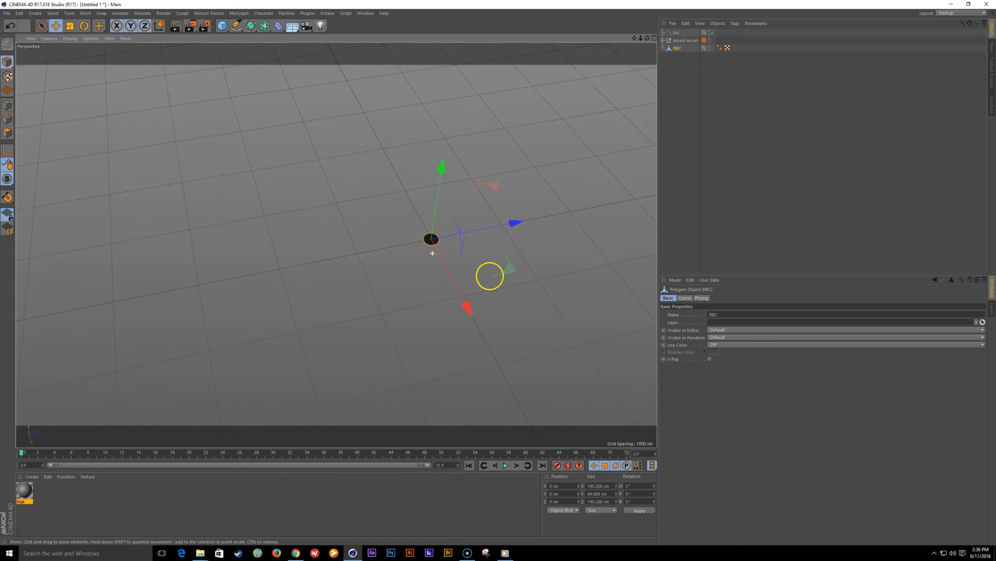
pyautogui.click(665, 33)
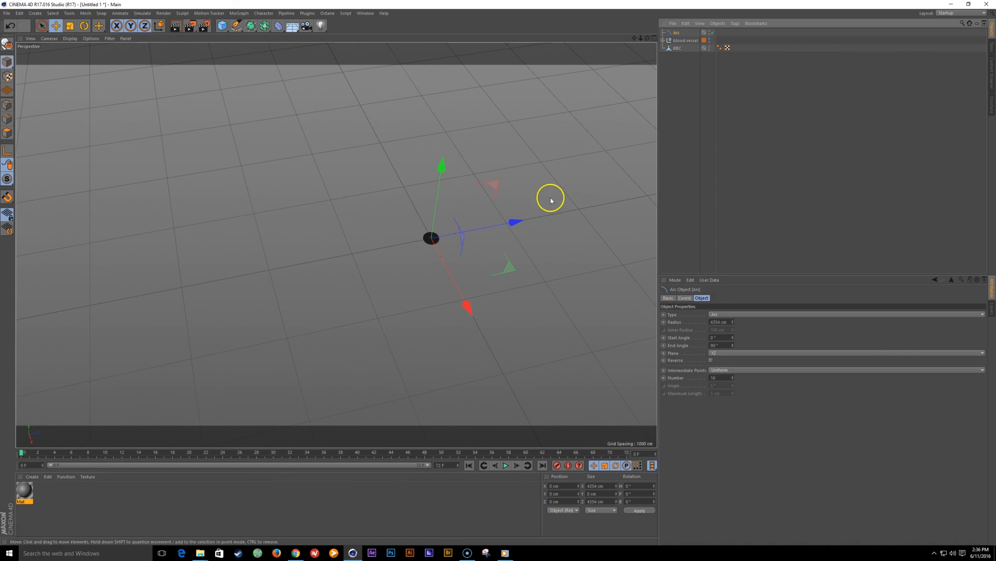
pyautogui.press('o')
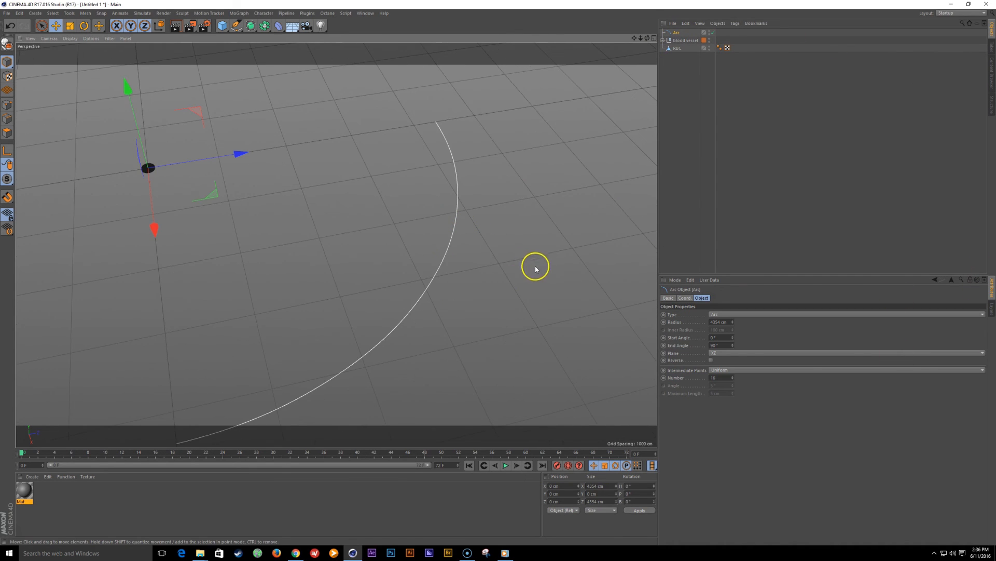
pyautogui.keyDown('alt'); pyautogui.moveTo(377, 259); pyautogui.dragTo(245, 260, button='right'); pyautogui.keyUp('alt')
pyautogui.keyDown('alt'); pyautogui.moveTo(245, 260); pyautogui.dragTo(643, 142, button='middle'); pyautogui.keyUp('alt')
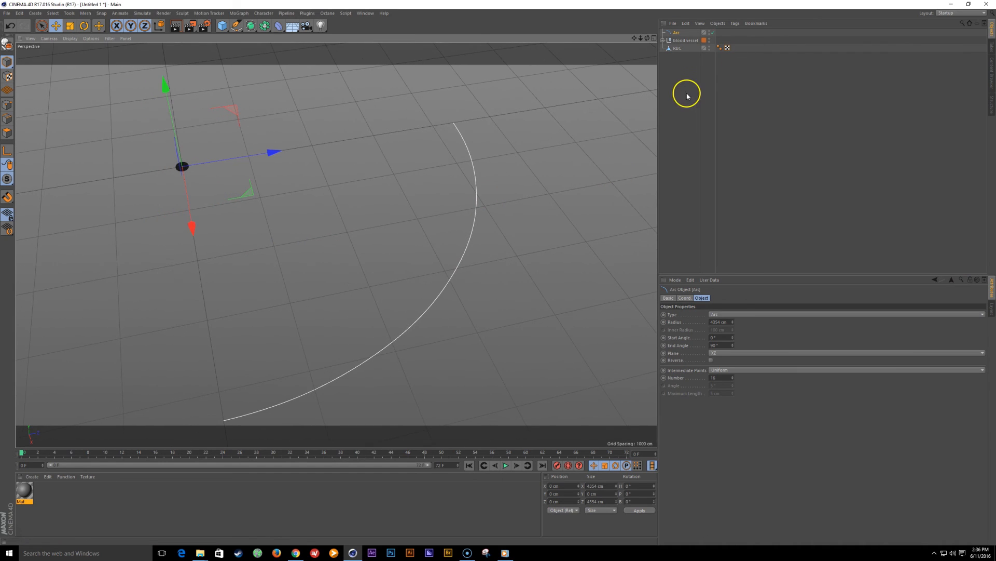
pyautogui.click(687, 95)
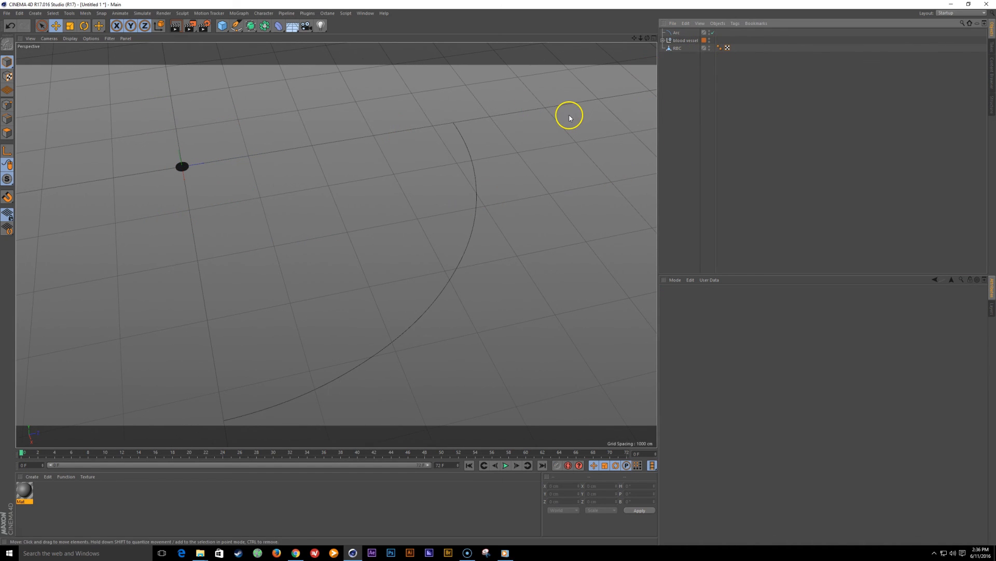
pyautogui.hotkey('shift', 'c')
pyautogui.write('cloner')
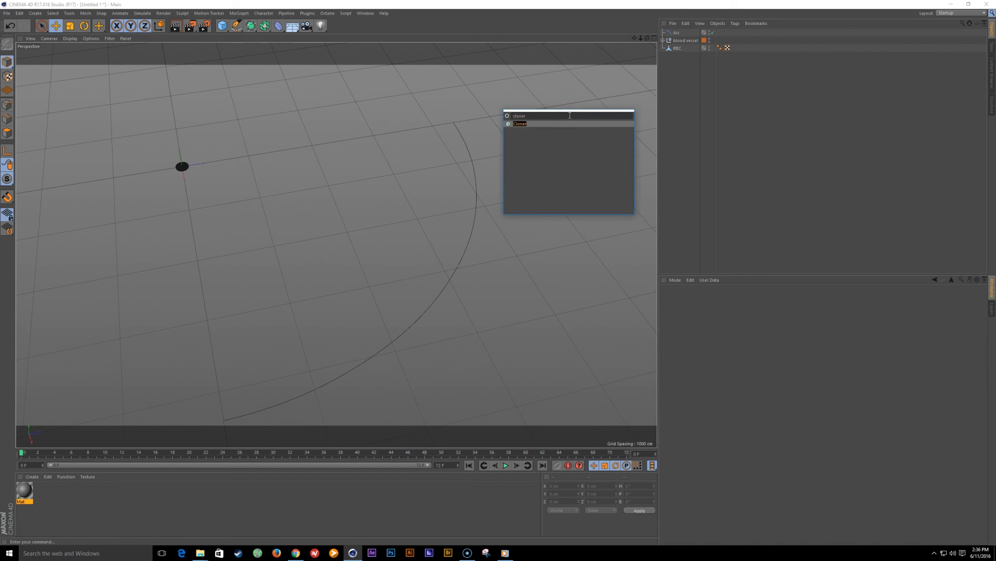
pyautogui.press('Return')
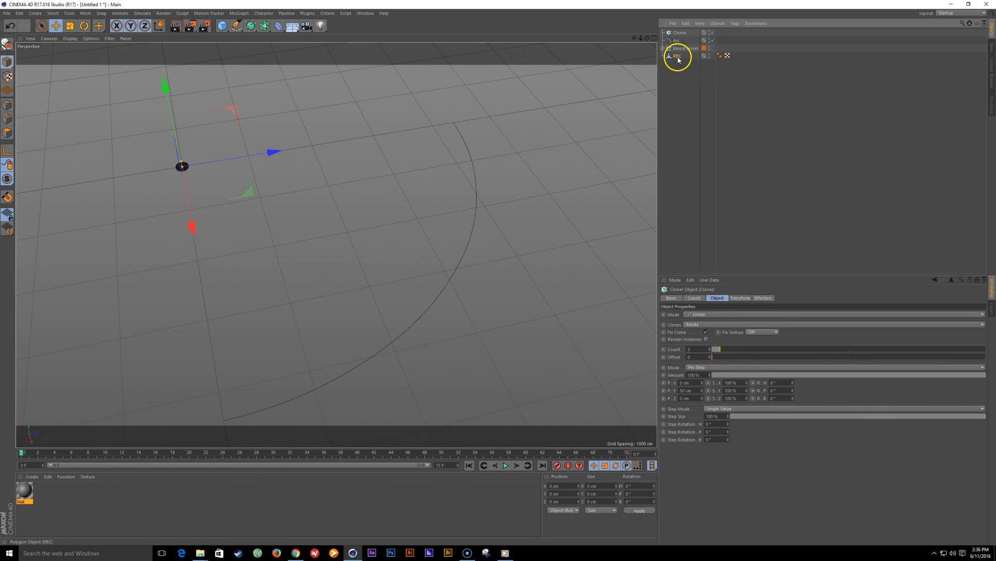
pyautogui.moveTo(682, 34); pyautogui.dragTo(682, 36)
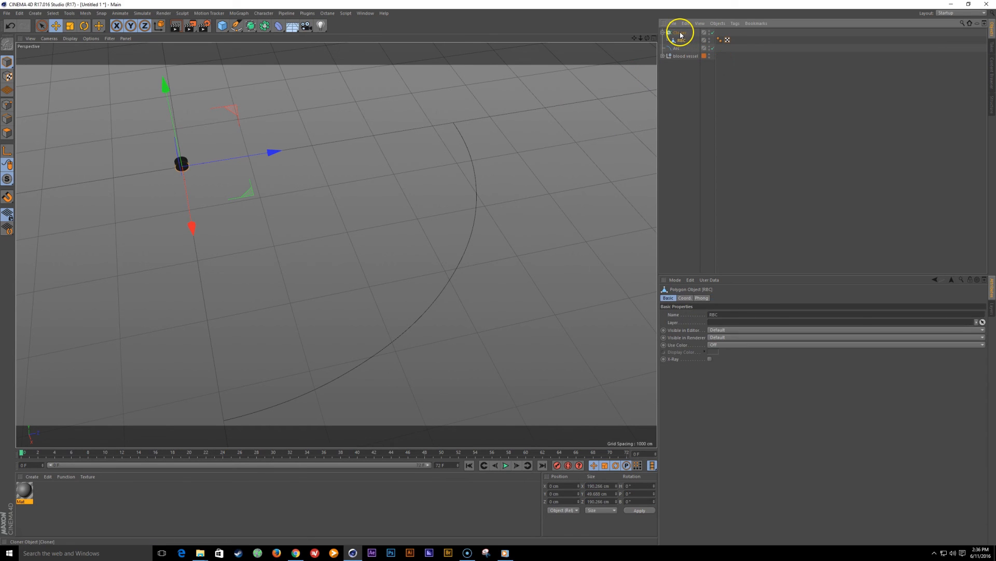
# Step: Set the Cloner to Object mode, move it below the blood vessel and assign the Arc spline as its object
pyautogui.click(681, 33)
pyautogui.click(722, 315)
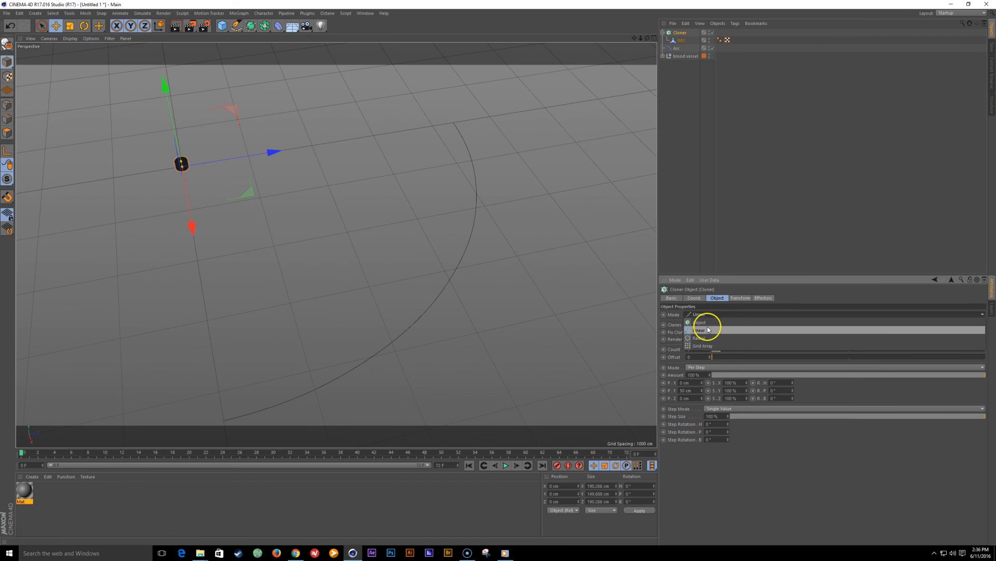
pyautogui.click(705, 314)
pyautogui.moveTo(683, 33); pyautogui.dragTo(684, 97)
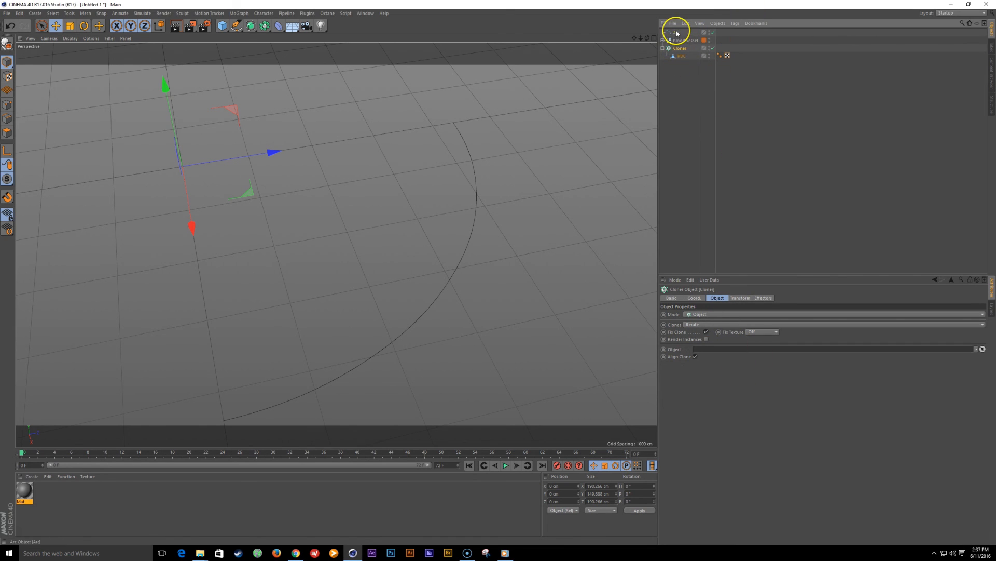
pyautogui.moveTo(706, 339); pyautogui.dragTo(707, 349)
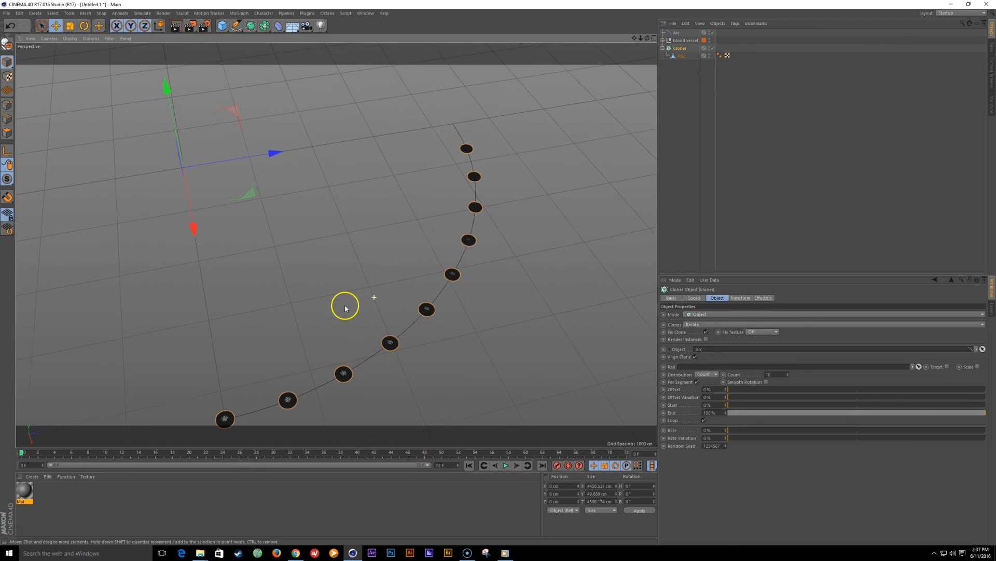
# Step: Set the Cloner's Rate to 12% and its Rate Variation to 2%
pyautogui.keyDown('alt'); pyautogui.moveTo(344, 304); pyautogui.dragTo(322, 164); pyautogui.keyUp('alt')
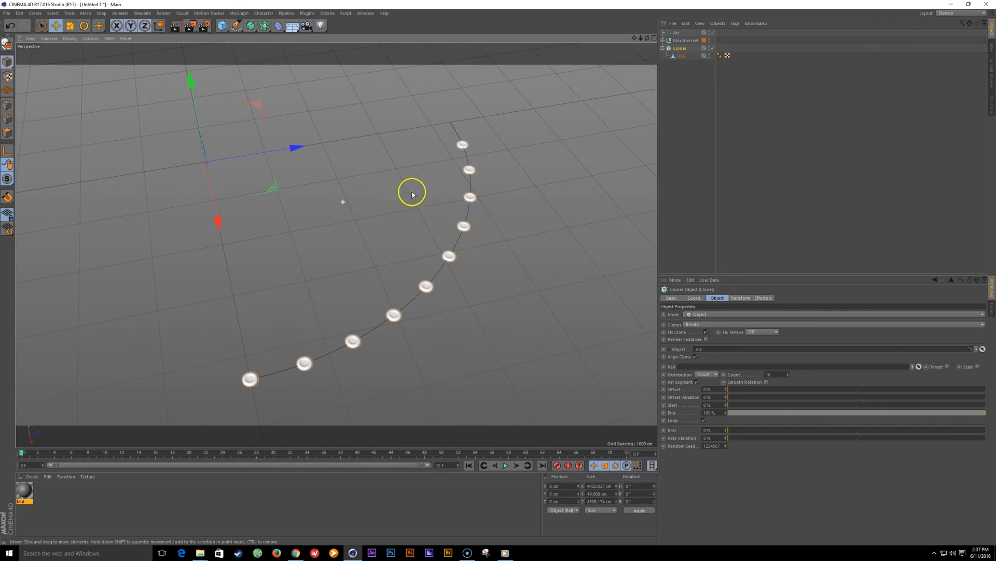
pyautogui.keyDown('alt'); pyautogui.moveTo(320, 356); pyautogui.dragTo(434, 226); pyautogui.keyUp('alt')
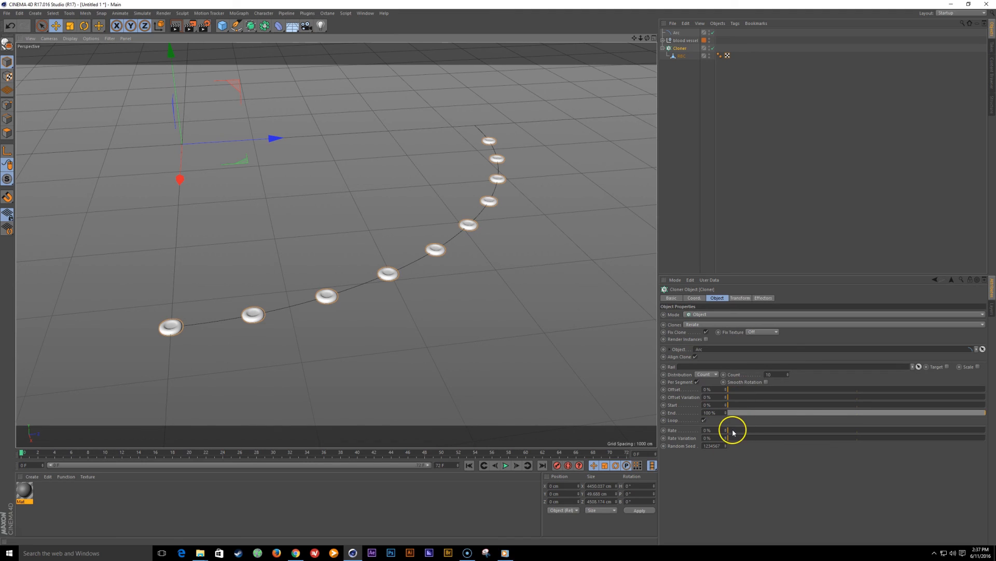
pyautogui.moveTo(728, 433); pyautogui.dragTo(732, 434)
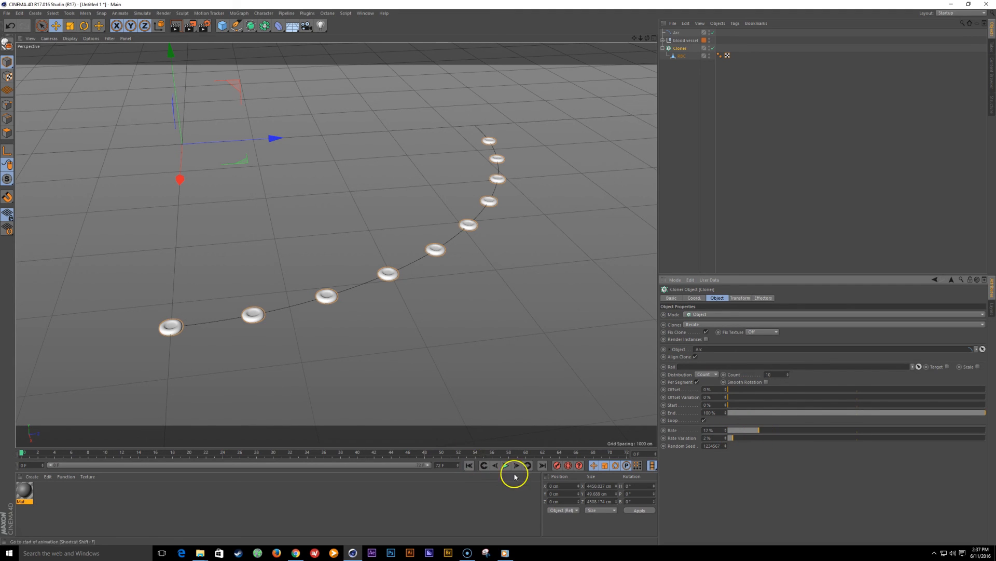
# Step: Extend the animation's end to frame 300 and stretch the preview range over the full length
pyautogui.click(439, 465)
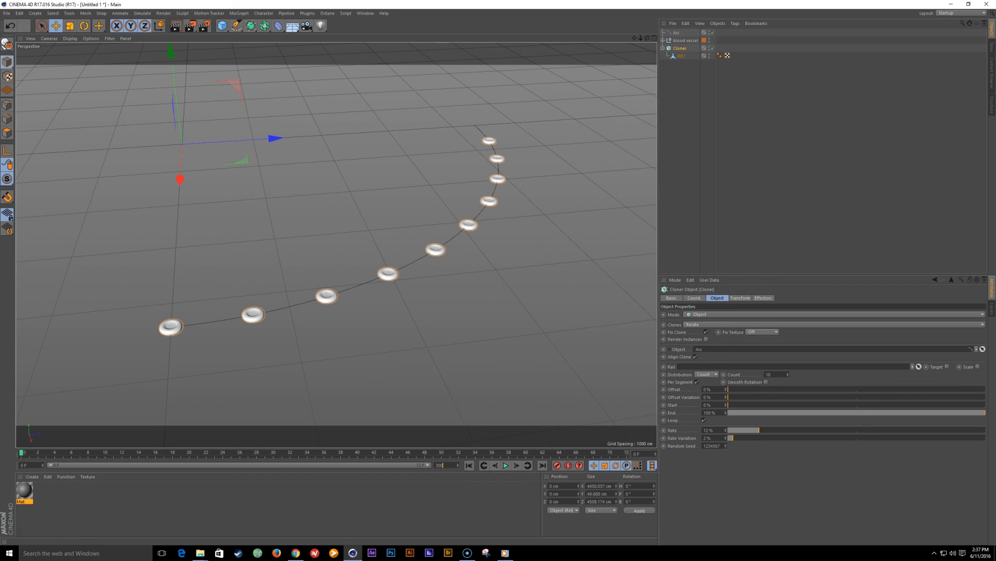
pyautogui.press('Return')
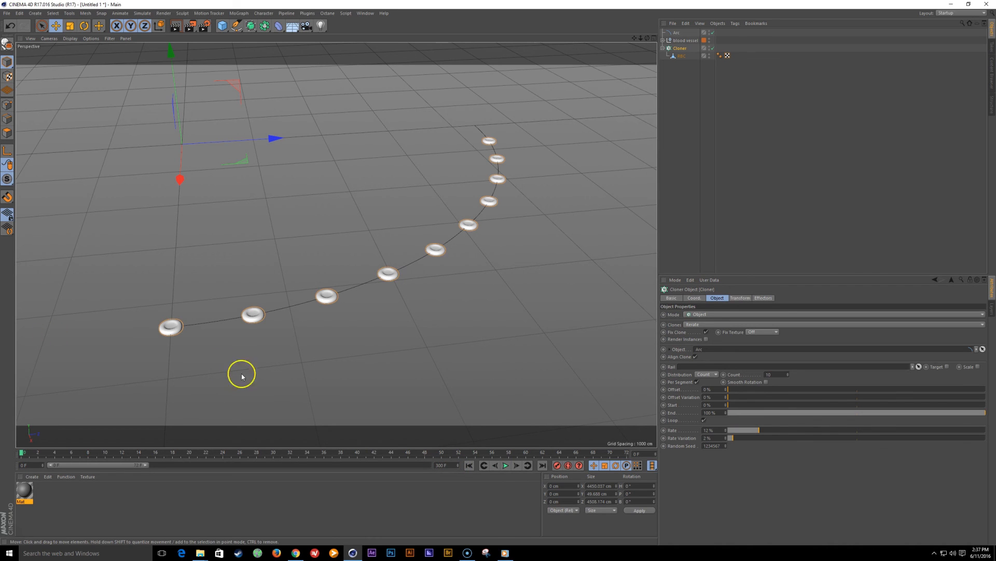
pyautogui.moveTo(144, 469); pyautogui.dragTo(428, 465)
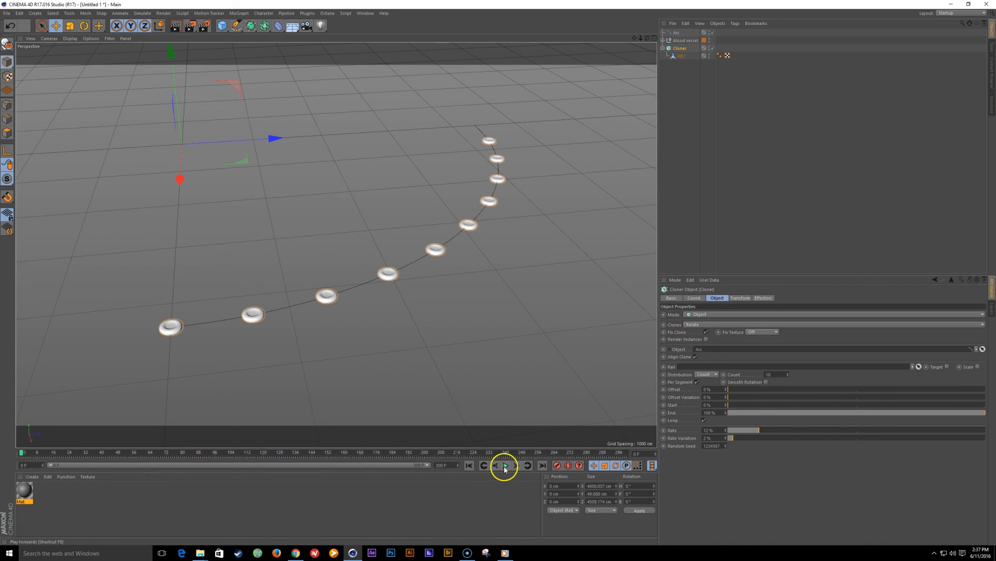
# Step: Play the animation and set the Cloner's Rate to 13% and its Rate Variation to 3%
pyautogui.click(506, 465)
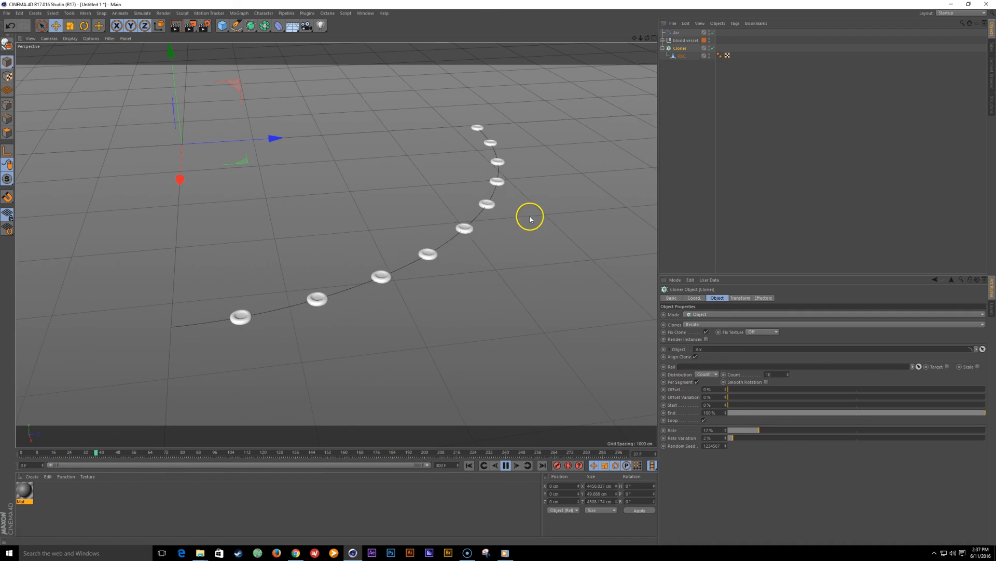
pyautogui.keyDown('alt'); pyautogui.moveTo(530, 218); pyautogui.dragTo(483, 269, button='middle'); pyautogui.keyUp('alt')
pyautogui.keyDown('alt'); pyautogui.moveTo(483, 270); pyautogui.dragTo(458, 281); pyautogui.keyUp('alt')
pyautogui.keyDown('alt'); pyautogui.moveTo(458, 279); pyautogui.dragTo(464, 259, button='middle'); pyautogui.keyUp('alt')
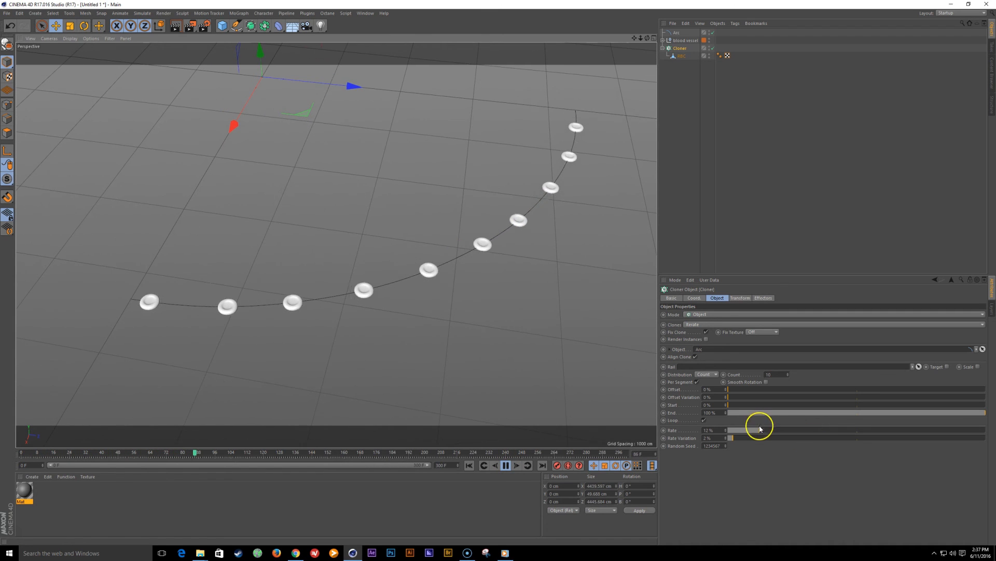
pyautogui.moveTo(759, 430); pyautogui.dragTo(737, 441)
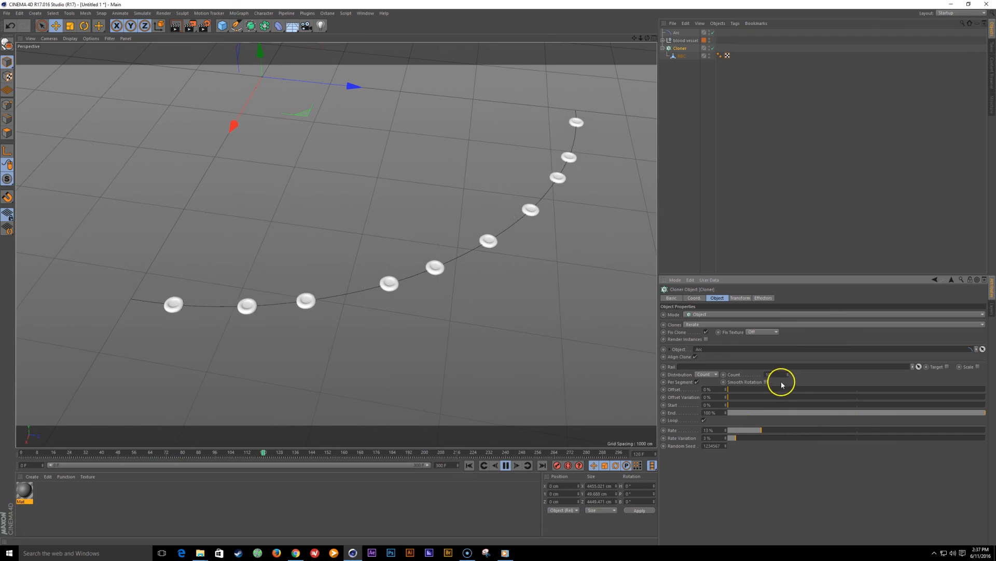
# Step: Set the Cloner's Count to 31, stop the playback and check the cells' spacing along the arc
pyautogui.moveTo(787, 376)
pyautogui.mouseDown()
pyautogui.moveTo(785, 366)
pyautogui.moveTo(788, 376)
pyautogui.mouseUp()
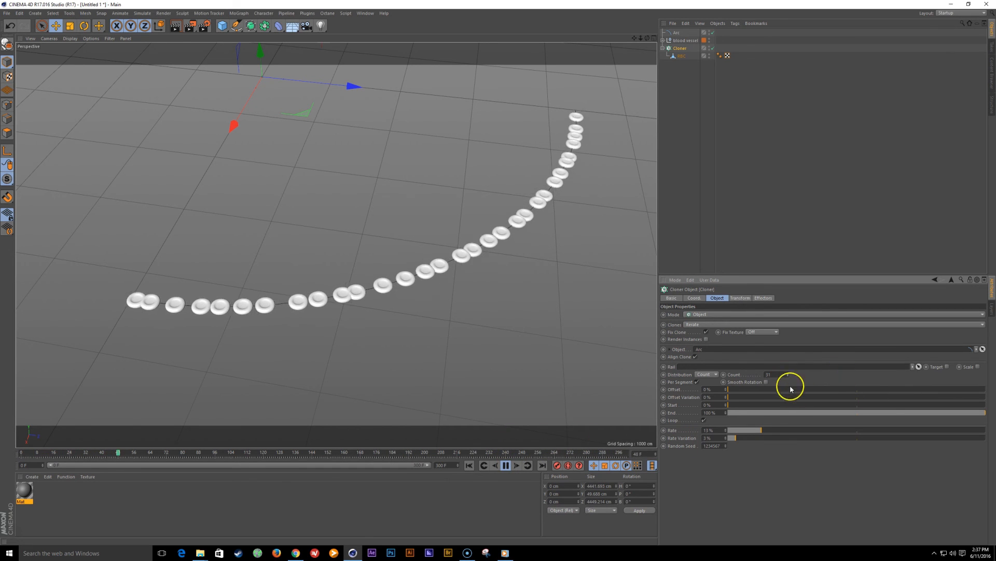
pyautogui.click(506, 465)
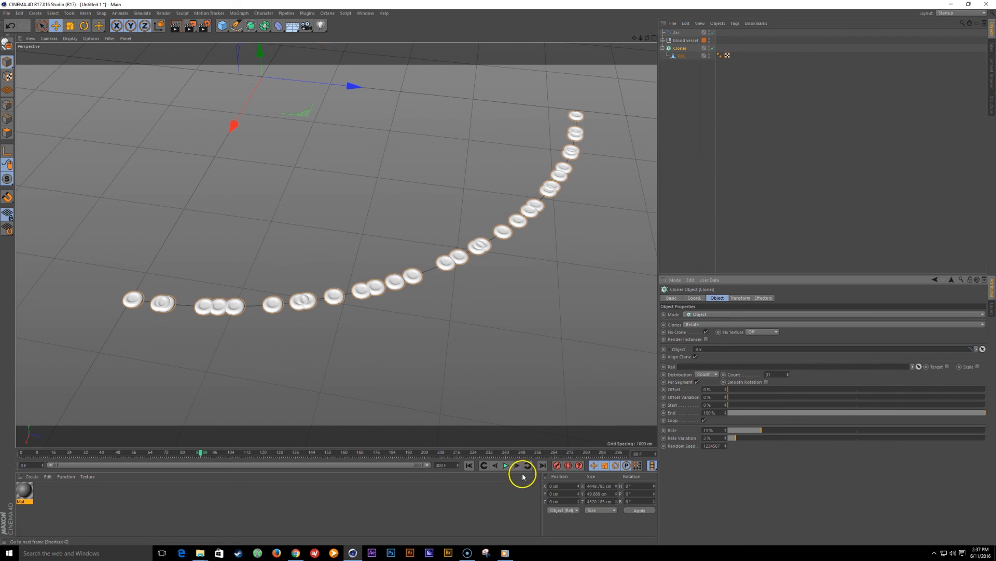
pyautogui.click(506, 465)
pyautogui.click(506, 465)
pyautogui.keyDown('alt'); pyautogui.moveTo(336, 384); pyautogui.dragTo(363, 378, button='right'); pyautogui.keyUp('alt')
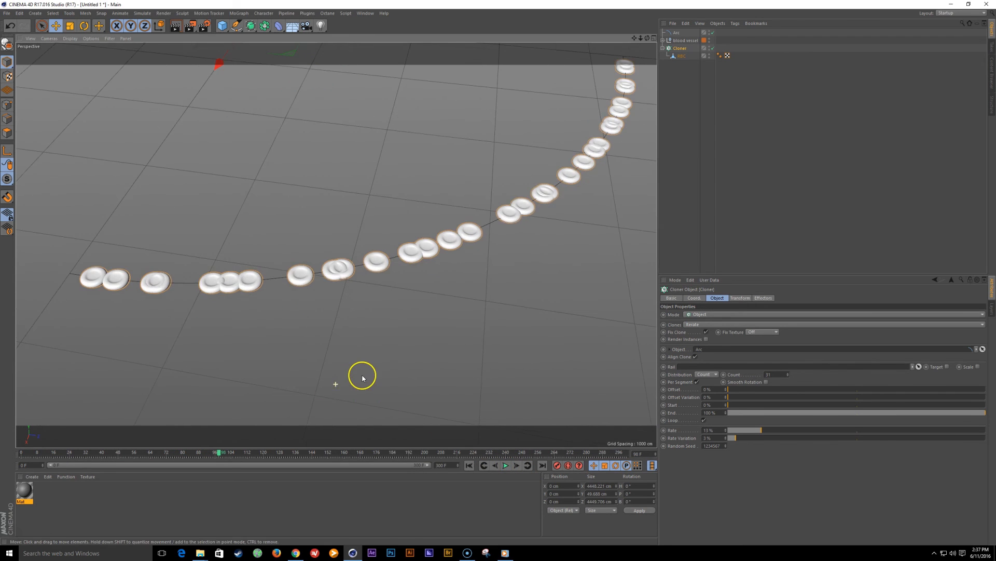
pyautogui.keyDown('alt'); pyautogui.moveTo(382, 337); pyautogui.dragTo(373, 382, button='middle'); pyautogui.keyUp('alt')
pyautogui.keyDown('alt'); pyautogui.moveTo(374, 362); pyautogui.dragTo(385, 343); pyautogui.keyUp('alt')
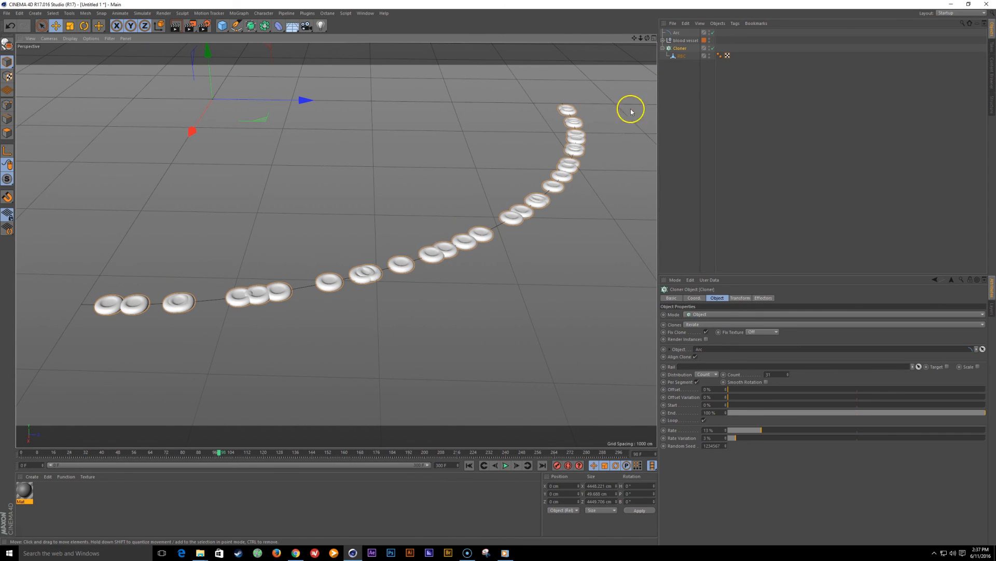
# Step: Rename the Cloner holding the blood cell mesh as RBC
pyautogui.doubleClick(685, 48)
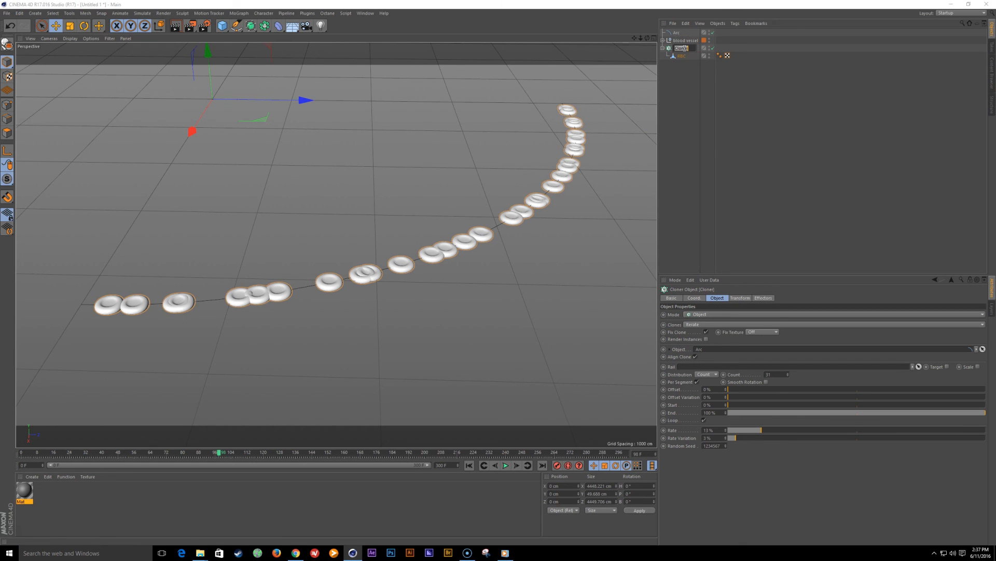
pyautogui.write('RBC')
pyautogui.press('Return')
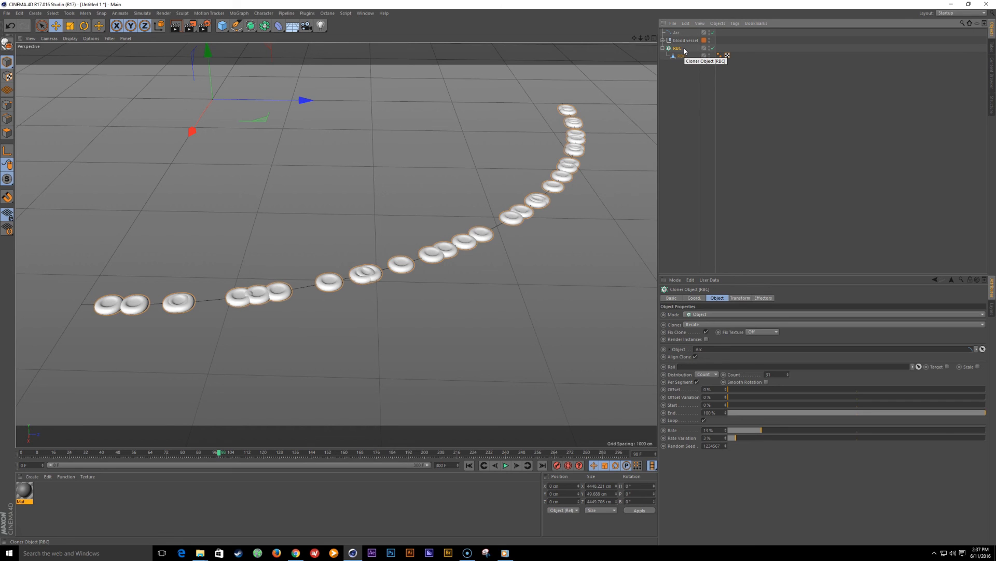
# Step: Add a Random effector to the RBC cloner to scatter its blood cells around the arc
pyautogui.click(675, 125)
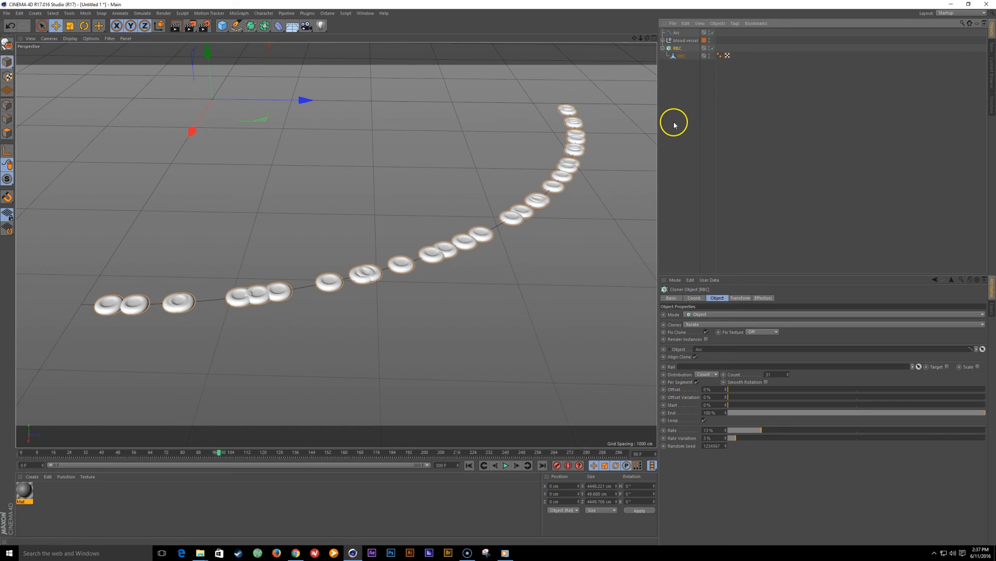
pyautogui.hotkey('shift', 'c')
pyautogui.write('random')
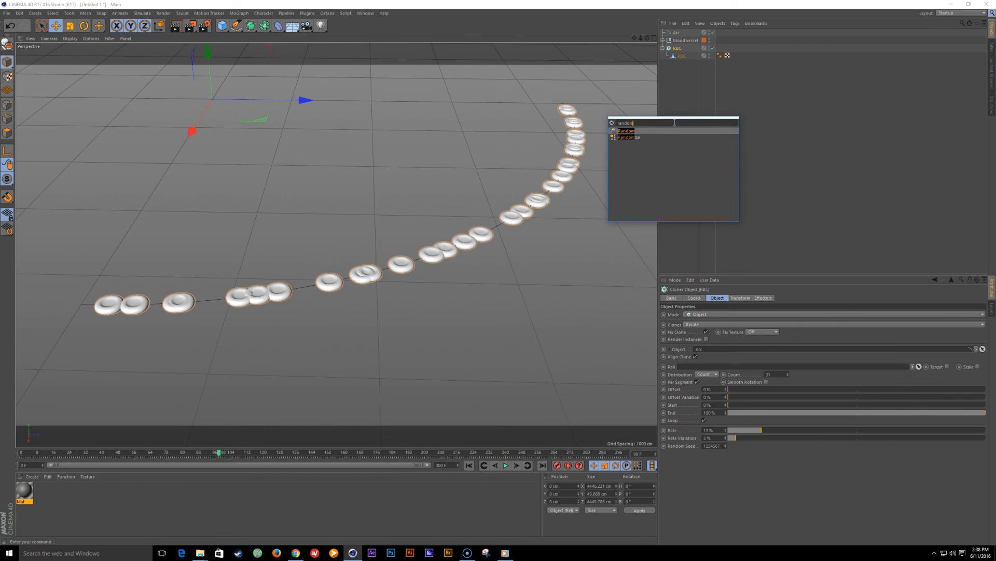
pyautogui.press('Return')
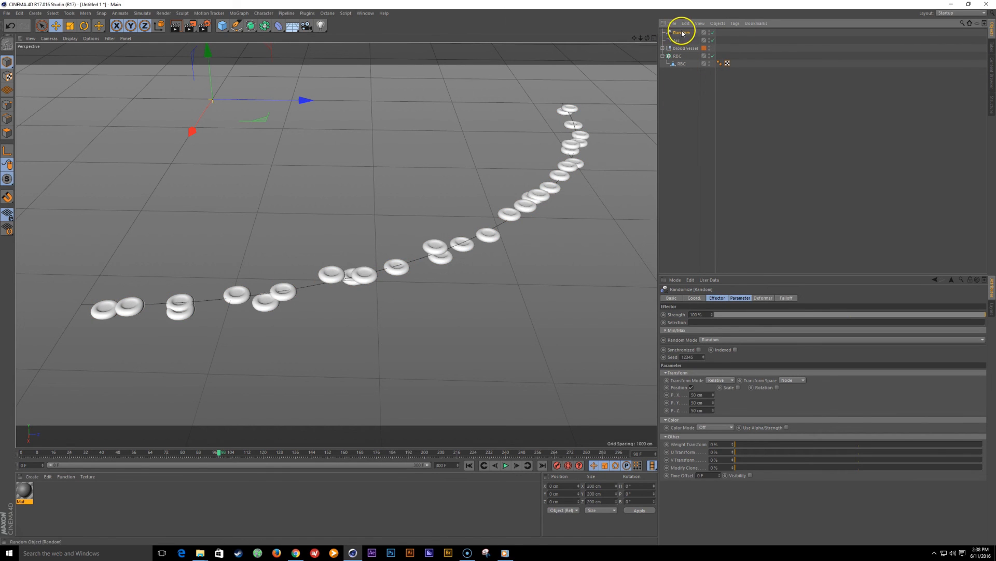
# Step: Raise the Random effector's position offsets to about 67 cm in X, 80 cm in Y and 55 cm in Z
pyautogui.keyDown('alt'); pyautogui.moveTo(499, 348); pyautogui.dragTo(634, 306); pyautogui.keyUp('alt')
pyautogui.moveTo(714, 395); pyautogui.dragTo(713, 411)
pyautogui.keyDown('alt'); pyautogui.moveTo(392, 310); pyautogui.dragTo(317, 286); pyautogui.keyUp('alt')
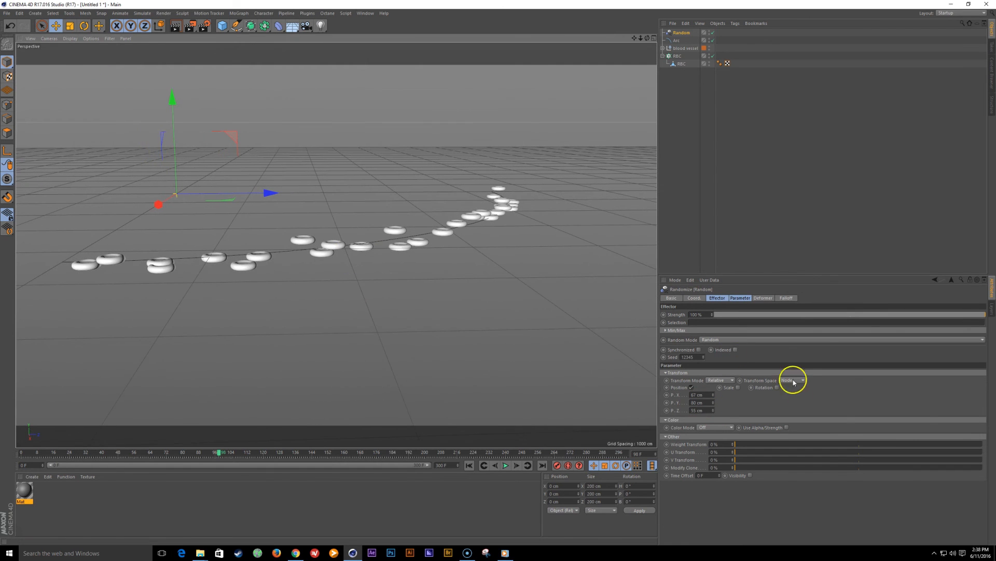
# Step: Enable rotation on the Random effector and set its pitch to 109° and its bank to 104°
pyautogui.click(777, 387)
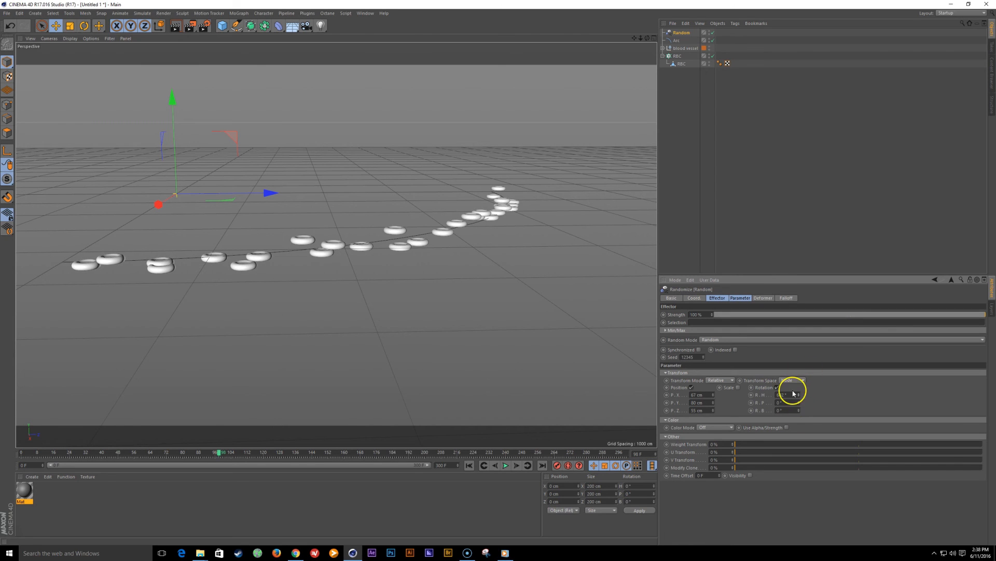
pyautogui.hotkey('ctrl', 'z')
pyautogui.moveTo(799, 404); pyautogui.dragTo(801, 411)
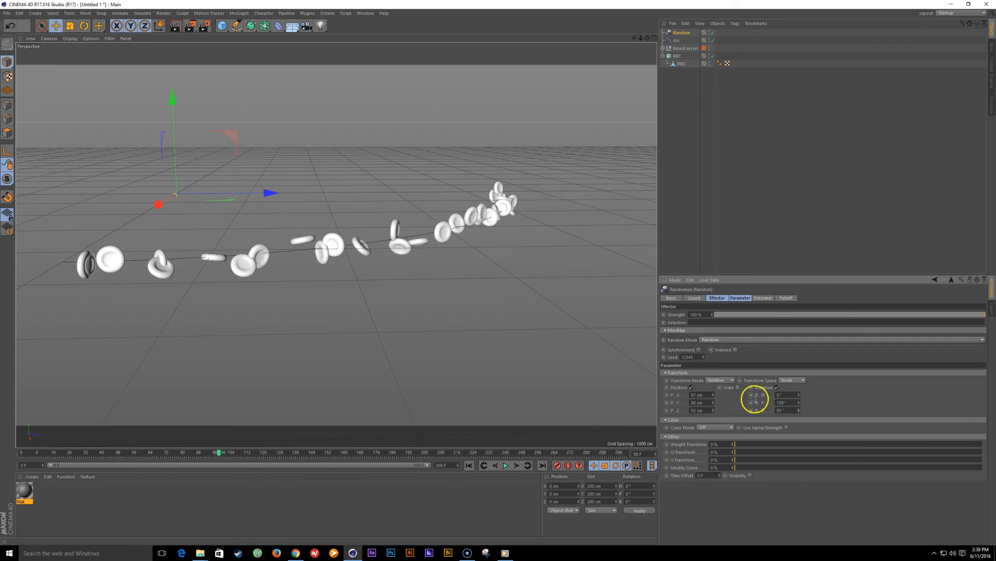
pyautogui.moveTo(306, 288)
pyautogui.keyDown('alt'); pyautogui.mouseDown()
pyautogui.moveTo(430, 296)
pyautogui.moveTo(385, 271)
pyautogui.moveTo(483, 298)
pyautogui.mouseUp(); pyautogui.keyUp('alt')
pyautogui.moveTo(799, 415); pyautogui.dragTo(797, 410)
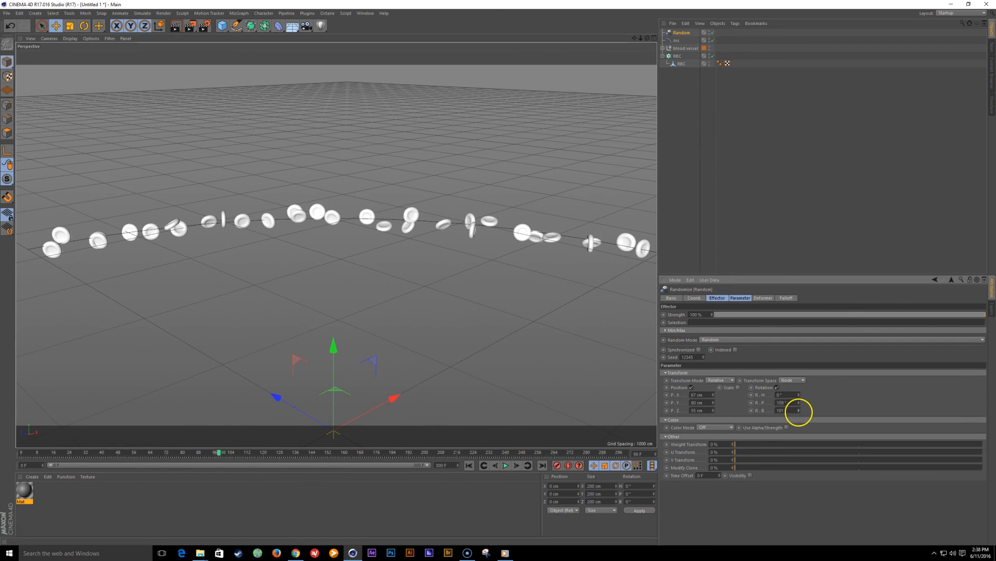
# Step: Play the animation and set the RBC cloner's Rate Variation to 4%
pyautogui.click(506, 465)
pyautogui.scroll(2, 323, 266)
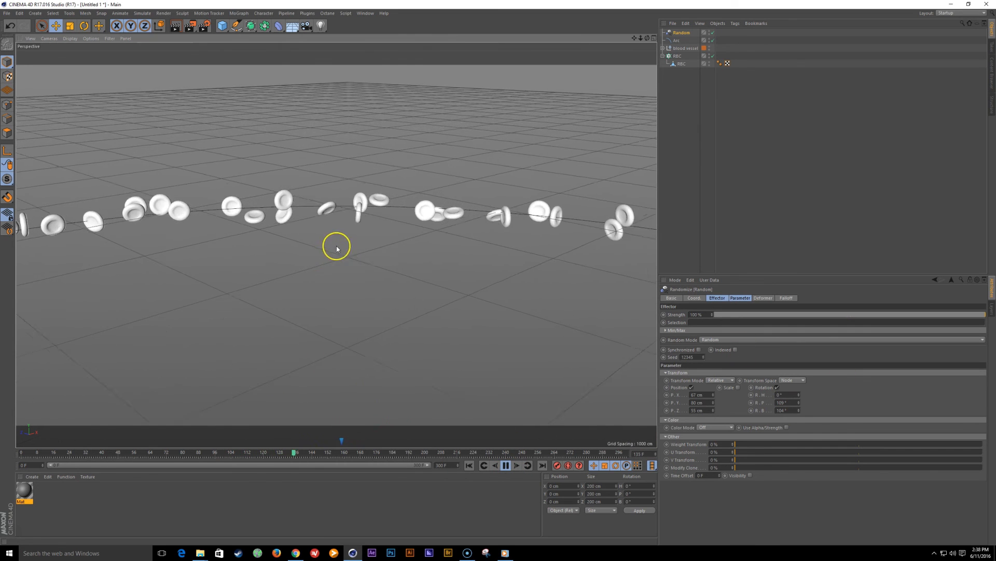
pyautogui.keyDown('alt'); pyautogui.moveTo(335, 247); pyautogui.dragTo(527, 249, button='middle'); pyautogui.keyUp('alt')
pyautogui.click(675, 55)
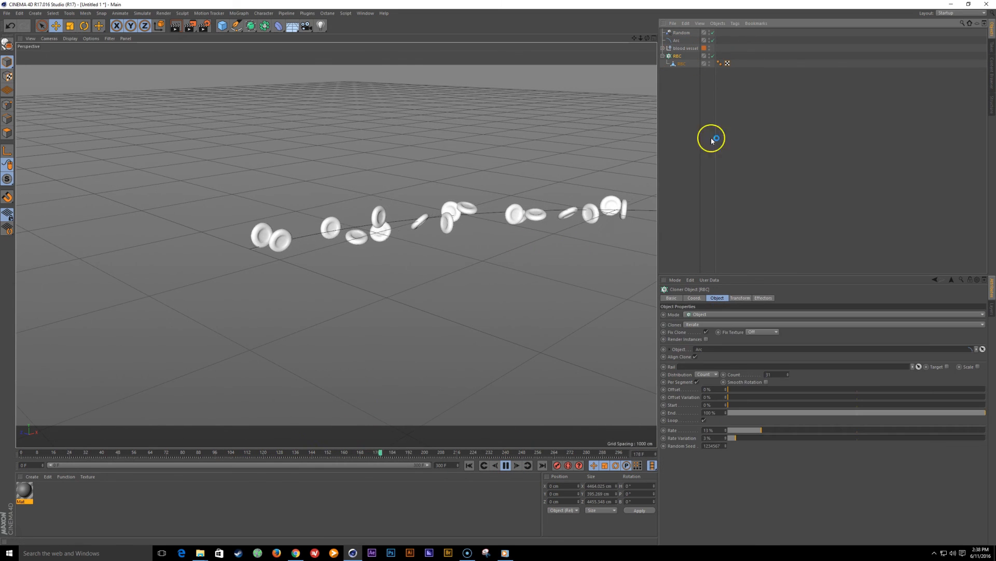
pyautogui.moveTo(732, 438); pyautogui.dragTo(741, 440)
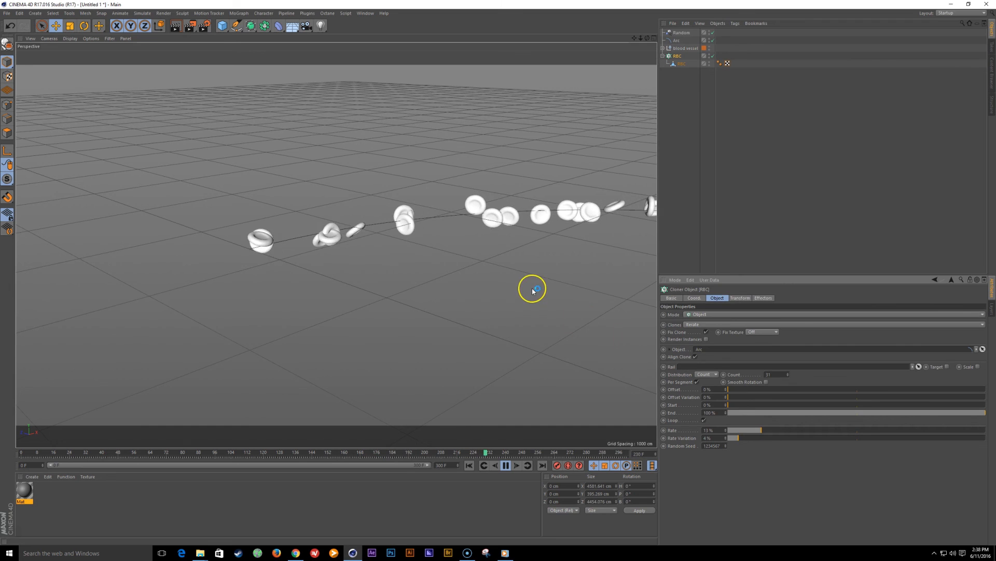
# Step: Reduce the RBC cloner's Count to 27, check the cells' spacing along the arc and stop the playback
pyautogui.click(789, 376)
pyautogui.click(788, 375)
pyautogui.click(789, 375)
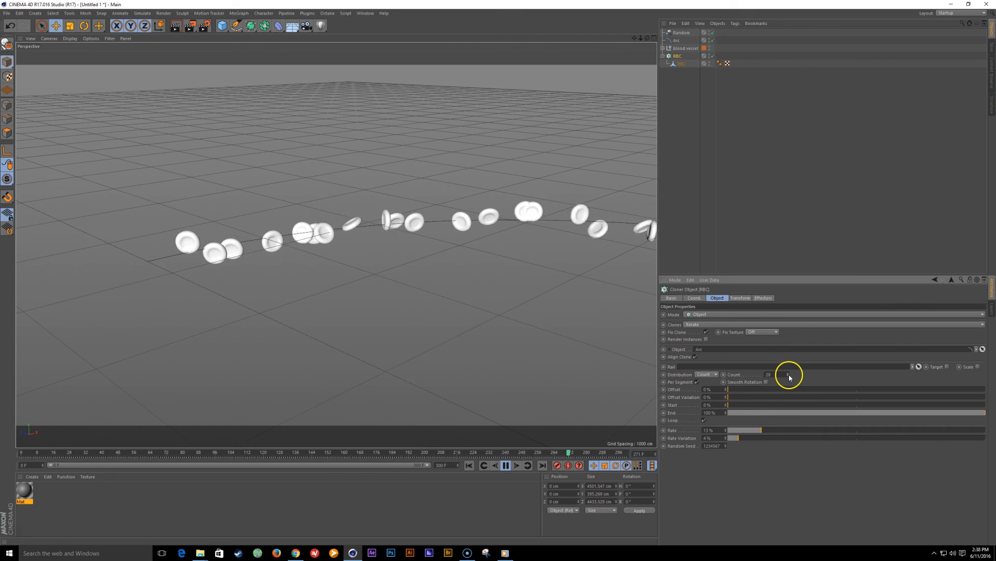
pyautogui.click(789, 375)
pyautogui.scroll(-3, 529, 282)
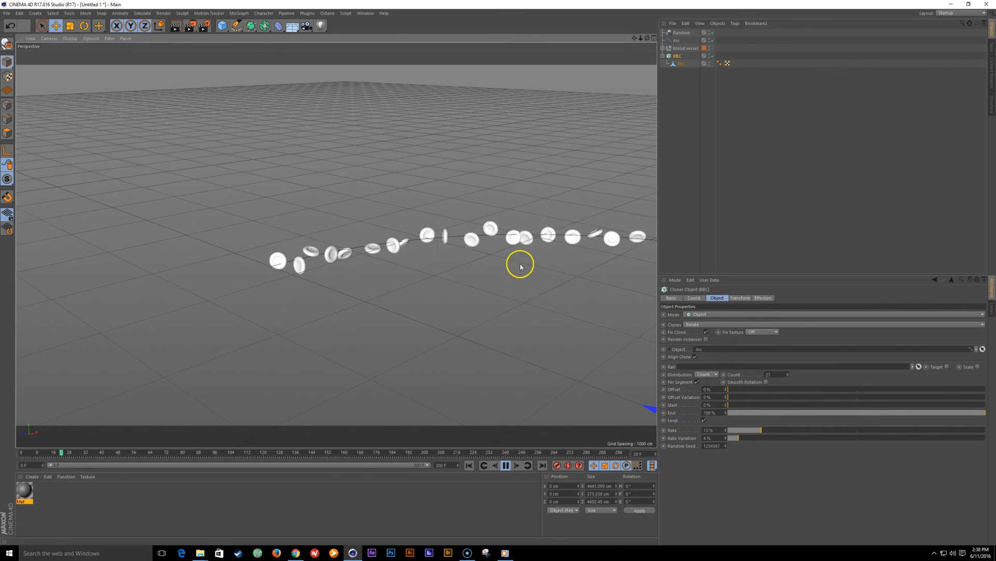
pyautogui.keyDown('alt'); pyautogui.moveTo(520, 264); pyautogui.dragTo(358, 242, button='middle'); pyautogui.keyUp('alt')
pyautogui.keyDown('alt'); pyautogui.moveTo(358, 242); pyautogui.dragTo(409, 264); pyautogui.keyUp('alt')
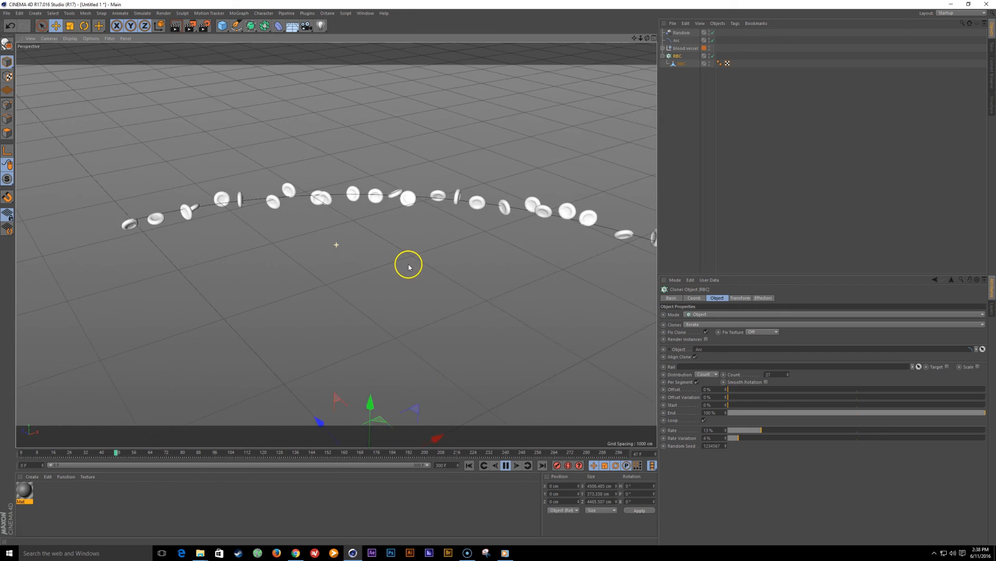
pyautogui.click(506, 465)
# Step: Replay the blood cell flow from a closer angle along the arc and return to the first frame
pyautogui.moveTo(347, 304)
pyautogui.keyDown('alt'); pyautogui.mouseDown()
pyautogui.moveTo(345, 275)
pyautogui.moveTo(399, 269)
pyautogui.moveTo(336, 260)
pyautogui.mouseUp(); pyautogui.keyUp('alt')
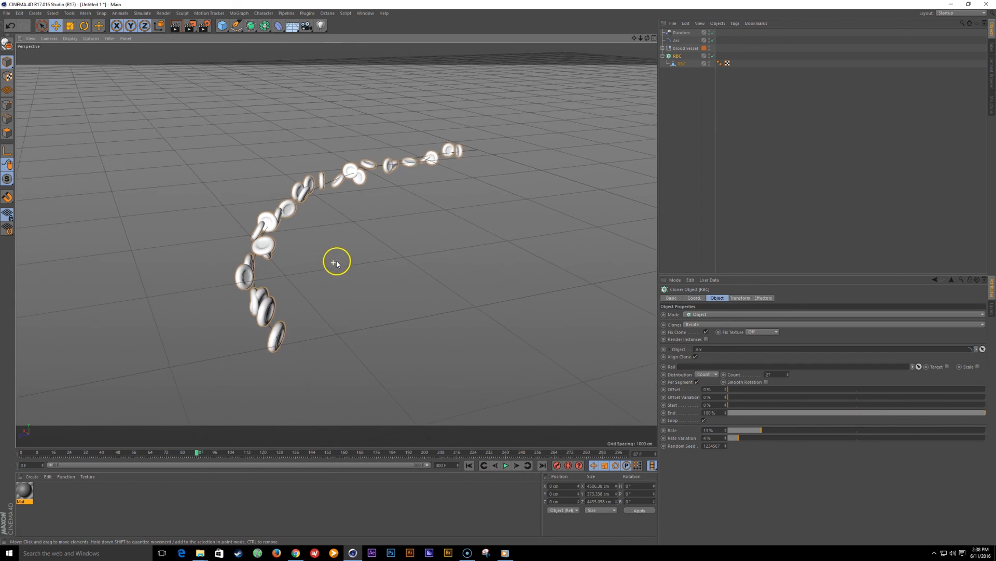
pyautogui.keyDown('alt'); pyautogui.moveTo(336, 261); pyautogui.dragTo(376, 263, button='middle'); pyautogui.keyUp('alt')
pyautogui.keyDown('alt'); pyautogui.moveTo(376, 263); pyautogui.dragTo(337, 262); pyautogui.keyUp('alt')
pyautogui.click(507, 466)
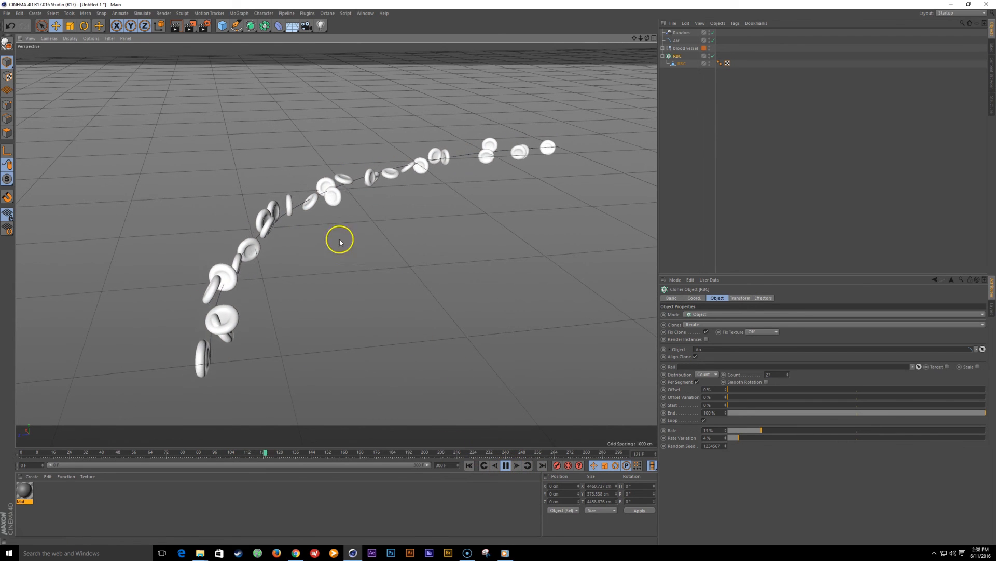
pyautogui.moveTo(227, 241)
pyautogui.keyDown('alt'); pyautogui.mouseDown(button='right')
pyautogui.moveTo(307, 224)
pyautogui.moveTo(214, 246)
pyautogui.mouseUp(button='right'); pyautogui.keyUp('alt')
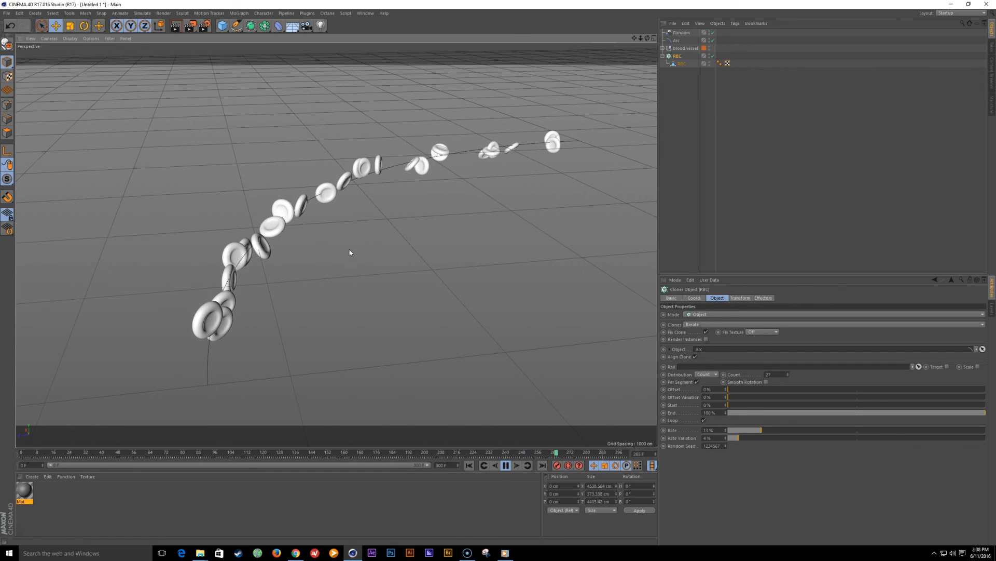
pyautogui.click(507, 466)
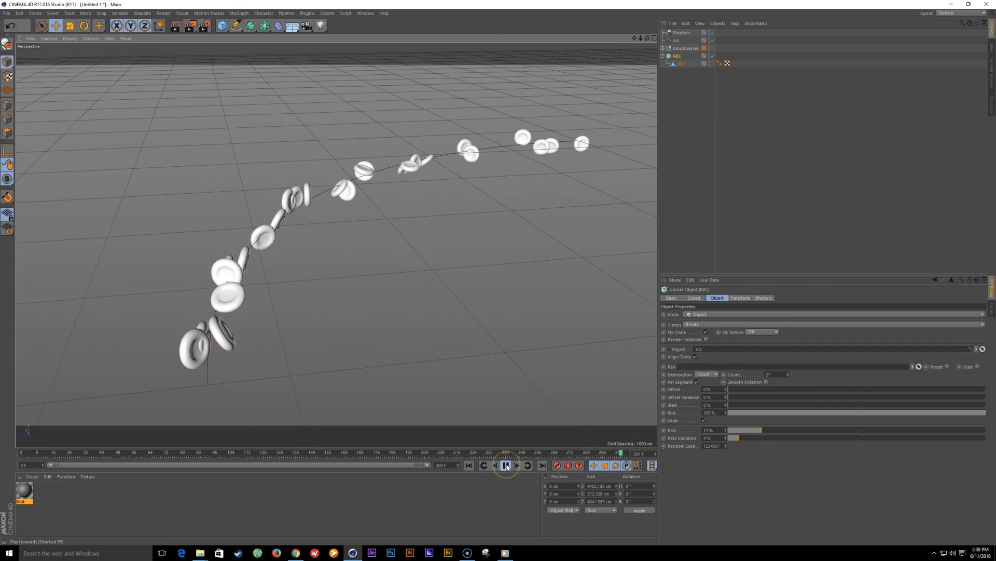
pyautogui.click(470, 466)
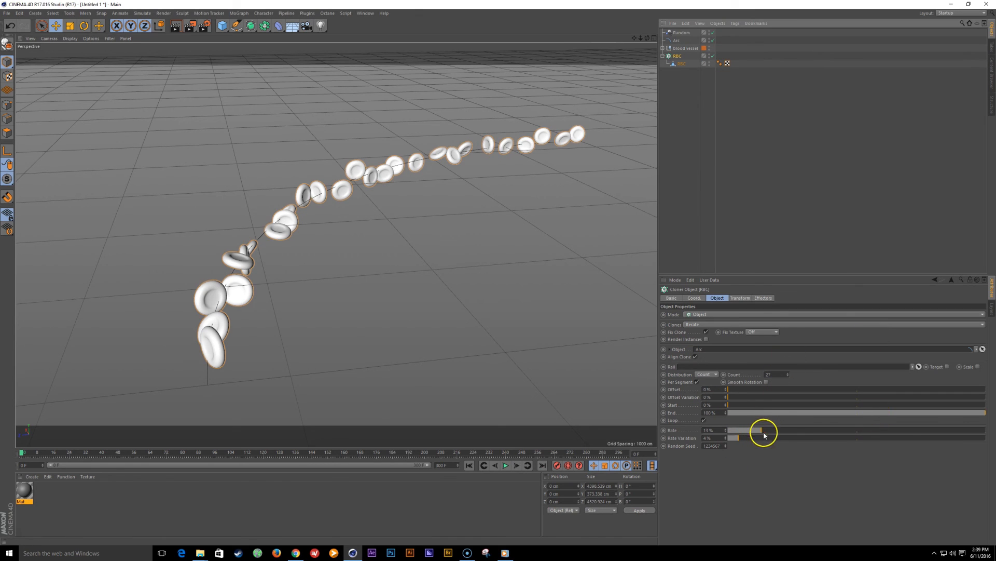
# Step: Rename the Random effector as RBC initial rand and set its position offsets to 146 cm in X and 132 cm in Y and its pitch to 100°
pyautogui.click(682, 33)
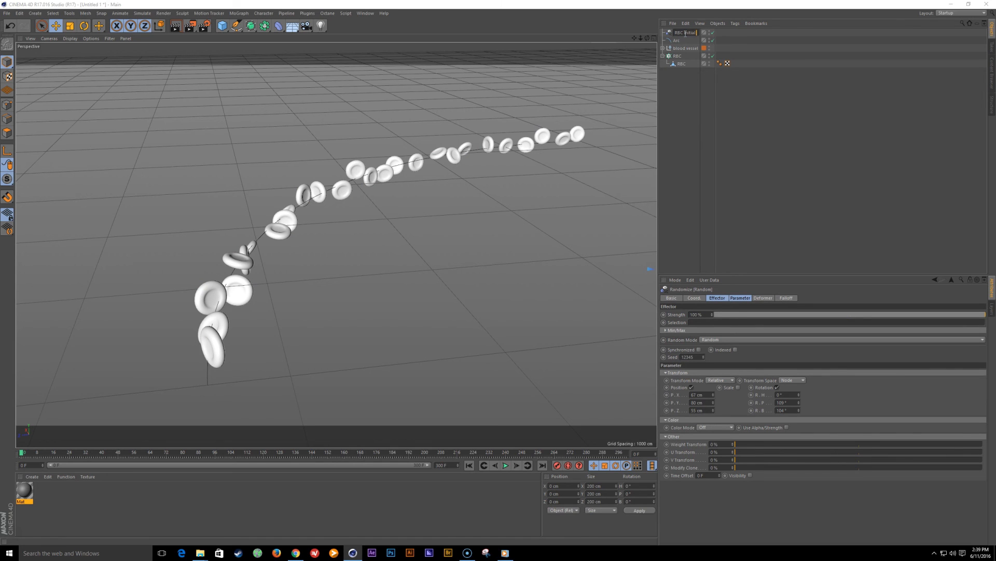
pyautogui.press('Return')
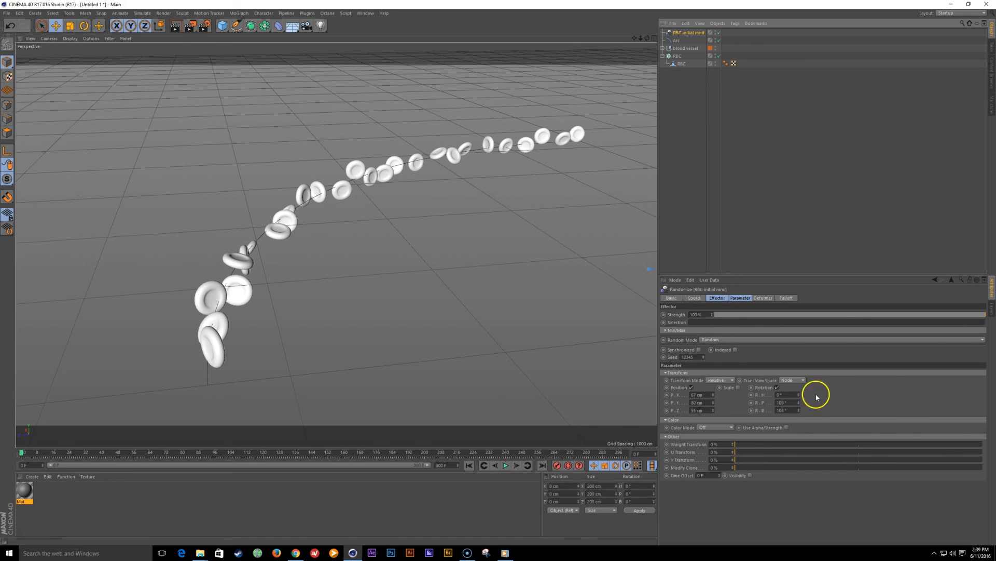
pyautogui.moveTo(799, 402); pyautogui.dragTo(799, 407)
pyautogui.moveTo(713, 398); pyautogui.dragTo(709, 402)
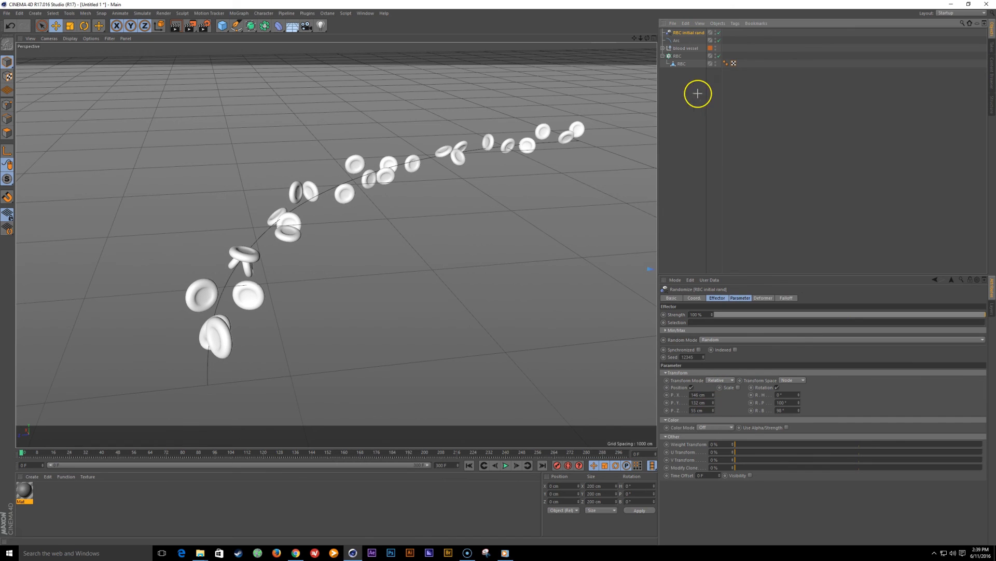
# Step: Add a Time effector to the RBC cloner and check that it is listed among the cloner's effectors
pyautogui.click(678, 54)
pyautogui.hotkey('shift', 'c')
pyautogui.write('time')
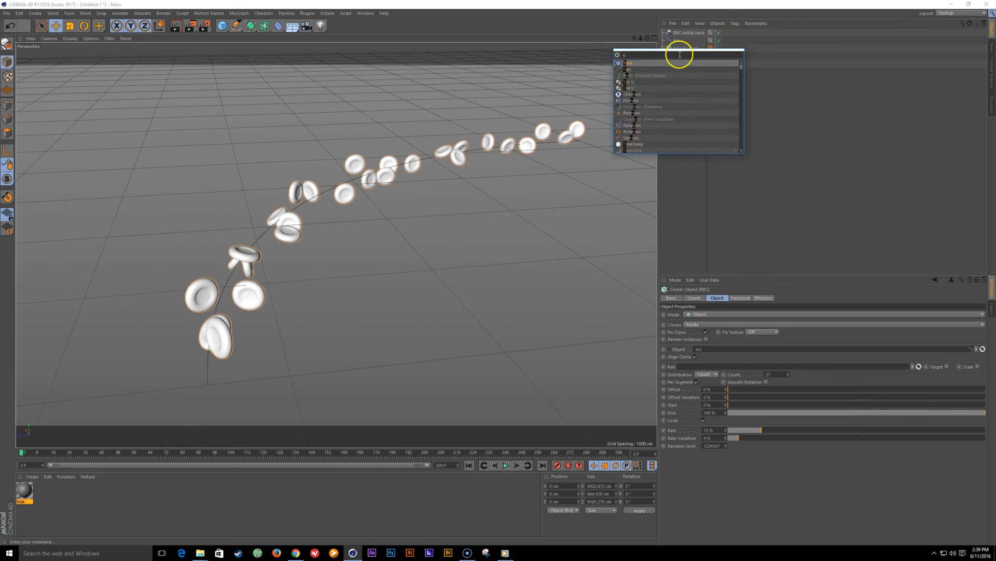
pyautogui.press('Return')
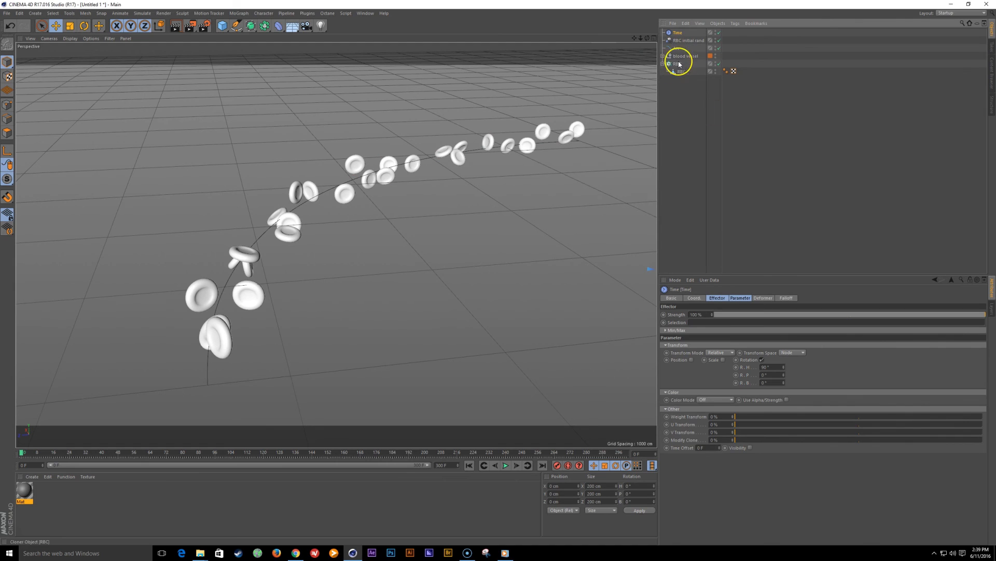
pyautogui.click(677, 63)
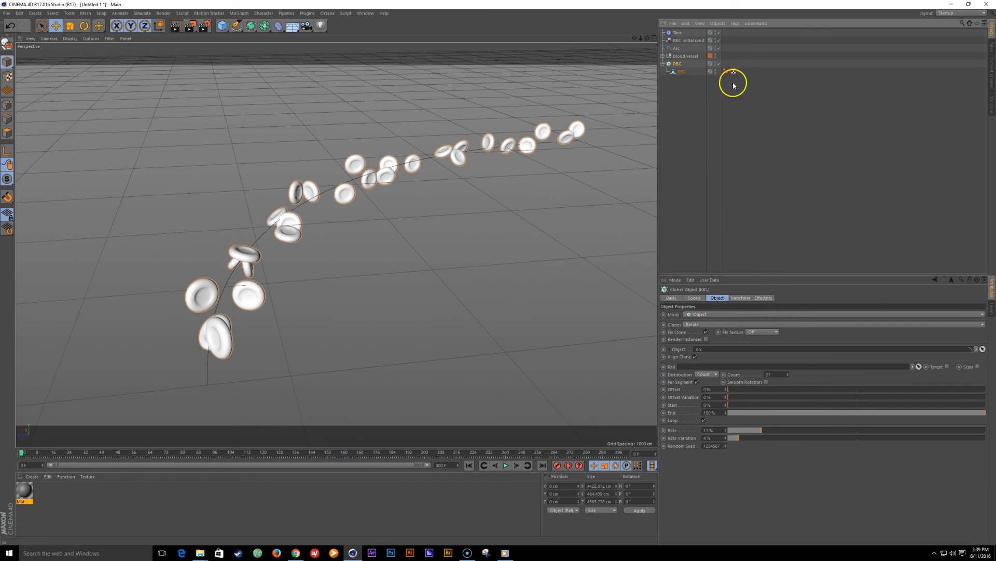
pyautogui.click(764, 297)
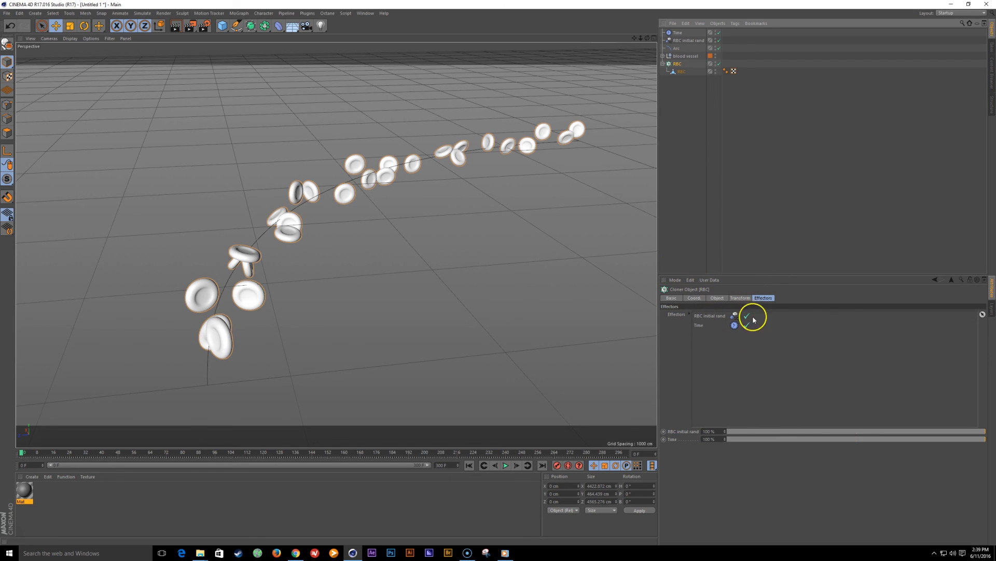
# Step: Set the Time effector's rotation to 136° heading, 67° pitch and 29° bank
pyautogui.click(676, 32)
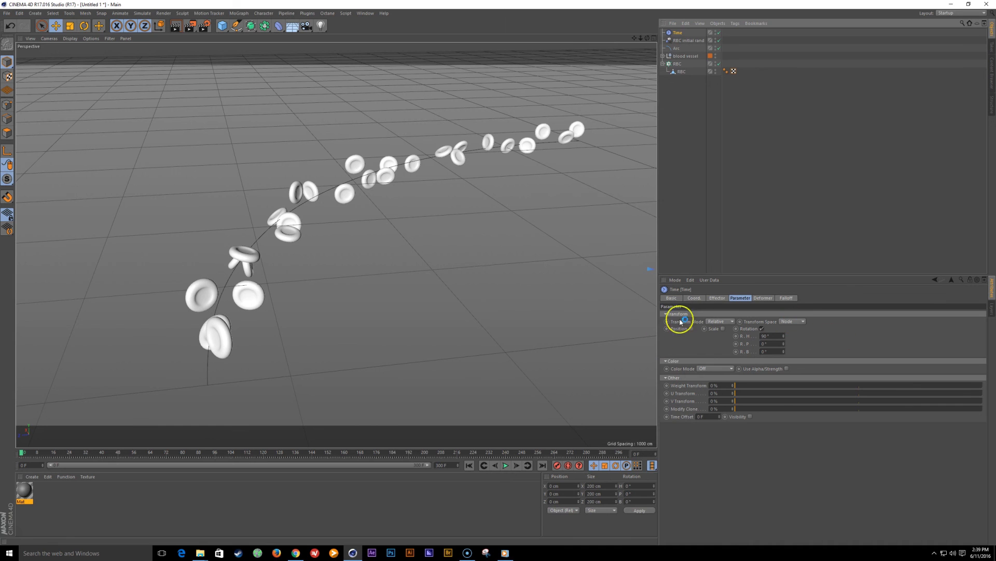
pyautogui.scroll(3, 456, 287)
pyautogui.keyDown('alt'); pyautogui.moveTo(429, 291); pyautogui.dragTo(436, 244, button='middle'); pyautogui.keyUp('alt')
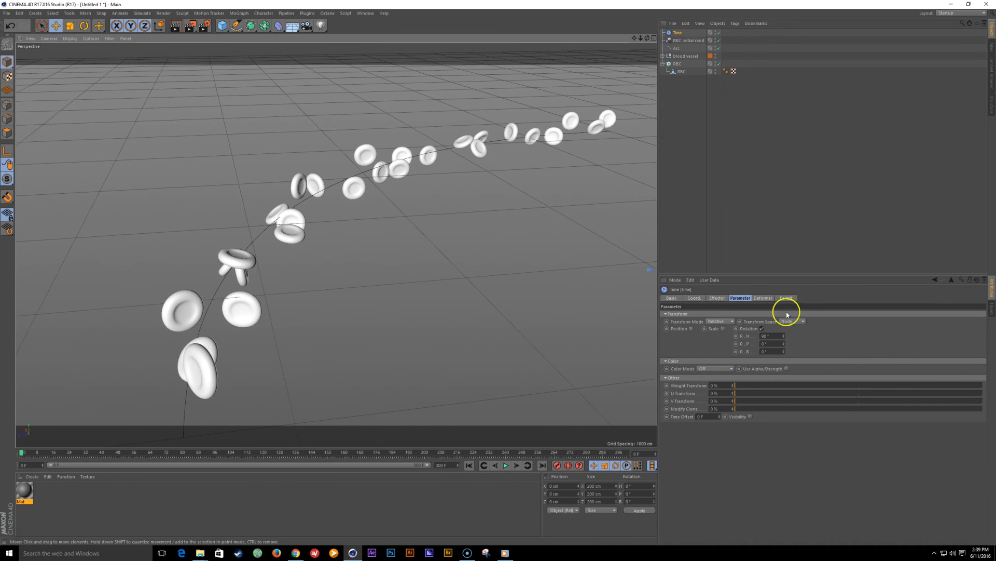
pyautogui.moveTo(788, 337); pyautogui.dragTo(784, 331)
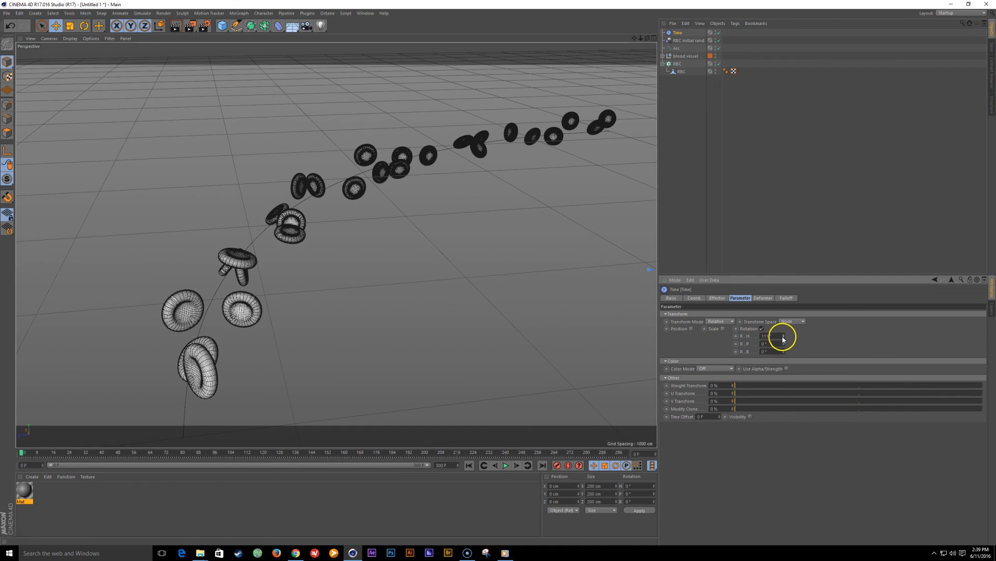
pyautogui.click(762, 329)
# Step: Play the animation and examine how the blood cells tumble along the arc from several views
pyautogui.click(505, 465)
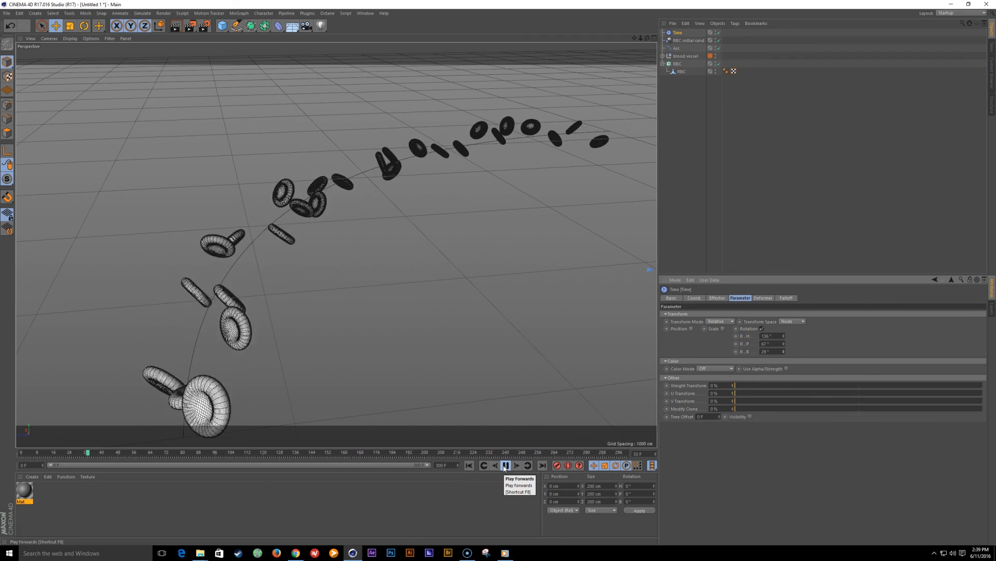
pyautogui.keyDown('alt'); pyautogui.moveTo(314, 356); pyautogui.dragTo(362, 318, button='right'); pyautogui.keyUp('alt')
pyautogui.keyDown('alt'); pyautogui.moveTo(362, 318); pyautogui.dragTo(608, 306, button='middle'); pyautogui.keyUp('alt')
pyautogui.keyDown('alt'); pyautogui.moveTo(608, 306); pyautogui.dragTo(561, 282, button='right'); pyautogui.keyUp('alt')
pyautogui.keyDown('alt'); pyautogui.moveTo(560, 282); pyautogui.dragTo(430, 285, button='middle'); pyautogui.keyUp('alt')
pyautogui.keyDown('alt'); pyautogui.moveTo(440, 283); pyautogui.dragTo(400, 283); pyautogui.keyUp('alt')
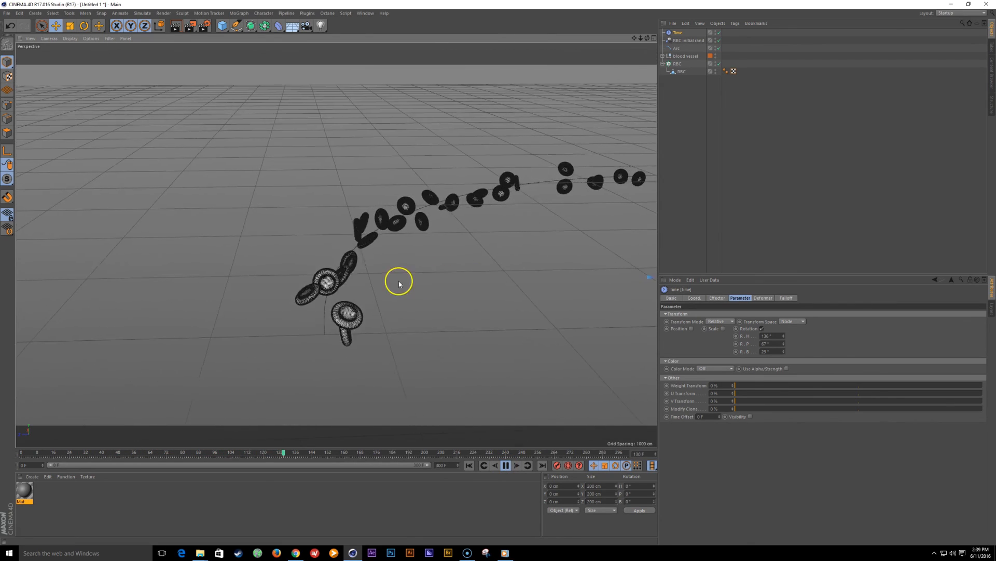
pyautogui.keyDown('alt'); pyautogui.moveTo(400, 283); pyautogui.dragTo(425, 282, button='right'); pyautogui.keyUp('alt')
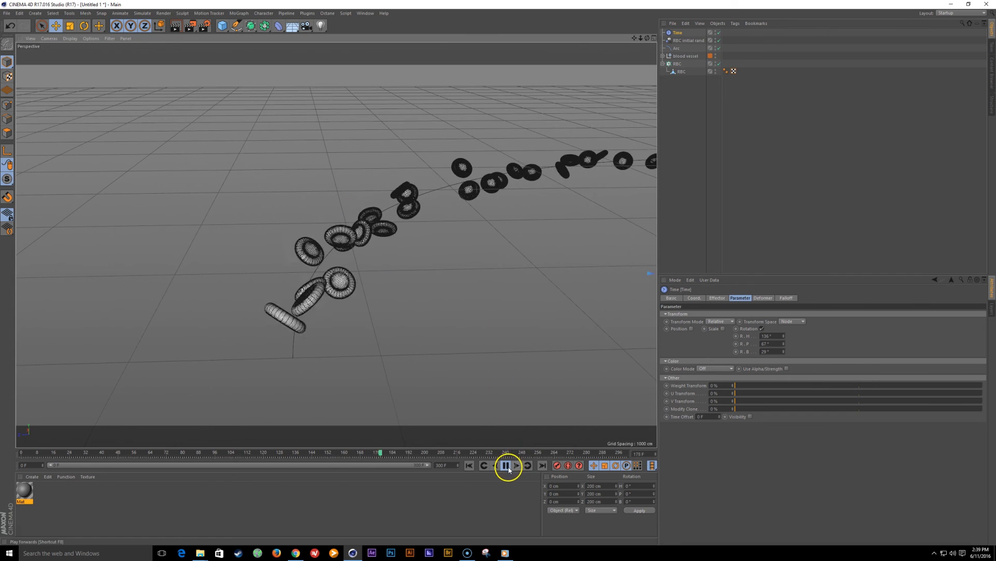
# Step: Reset the Time effector's heading, pitch and bank rotations to 0° and set the heading to 35°
pyautogui.click(767, 336)
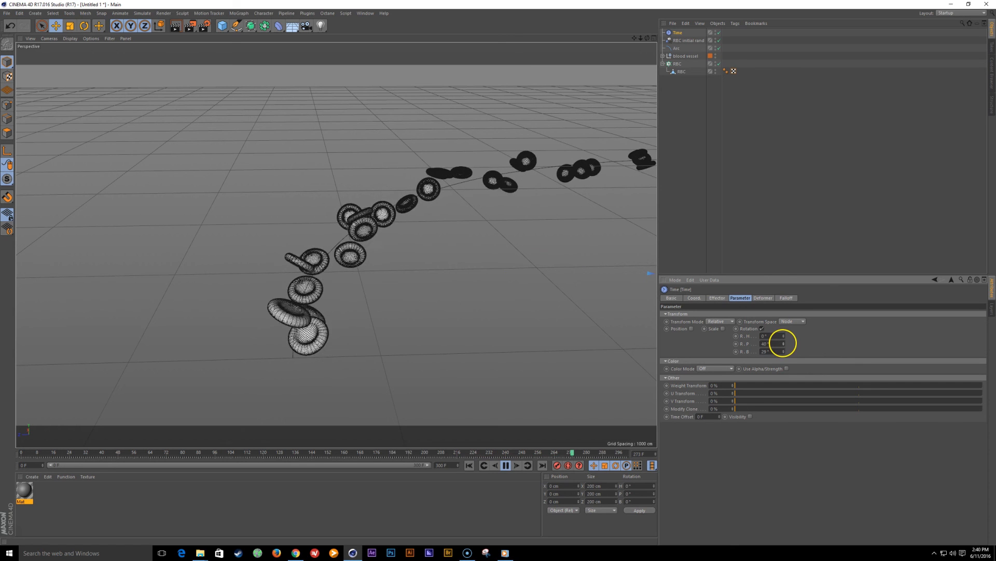
pyautogui.click(767, 343)
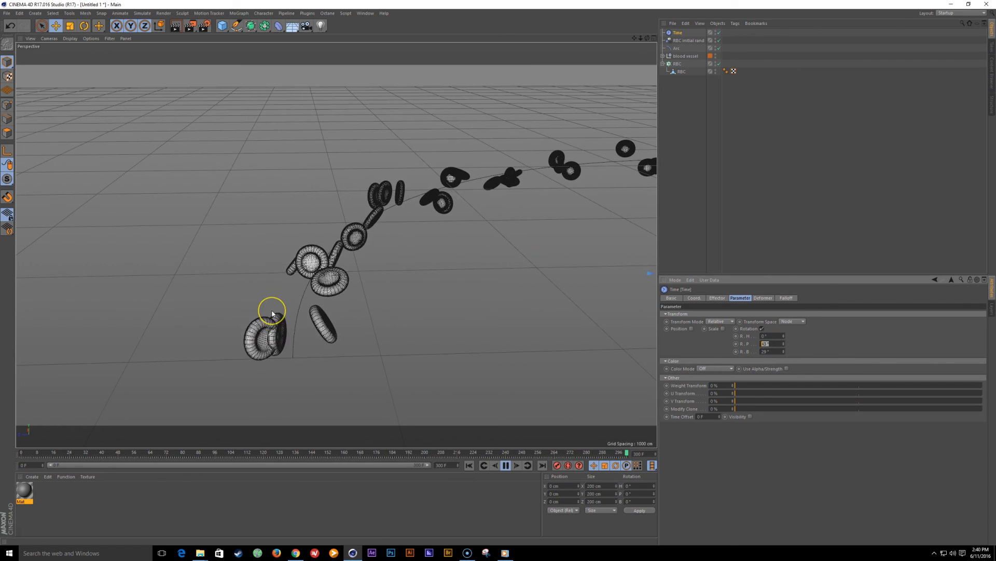
pyautogui.click(767, 352)
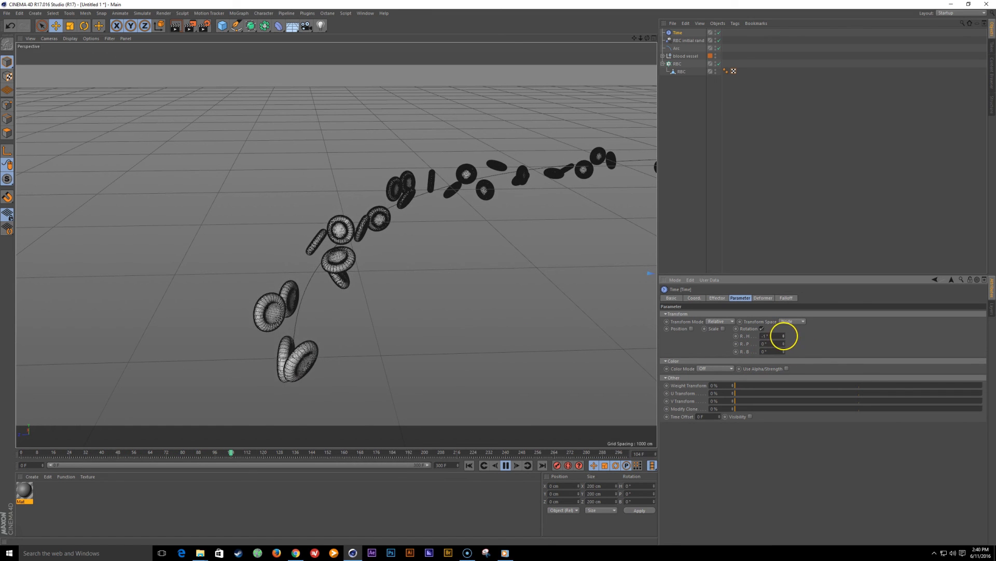
pyautogui.keyDown('alt'); pyautogui.moveTo(397, 252); pyautogui.dragTo(417, 250, button='right'); pyautogui.keyUp('alt')
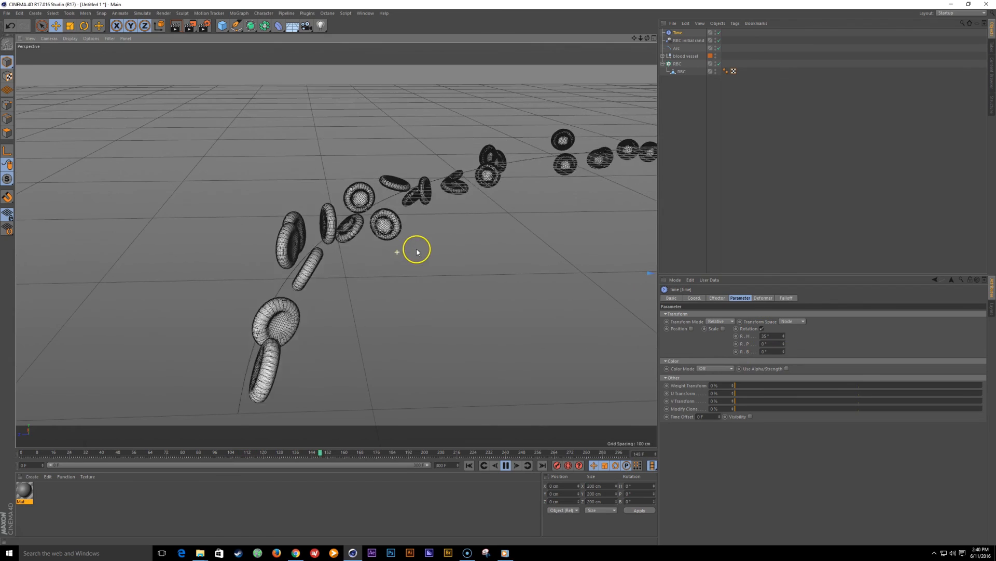
# Step: Try different pitch rotations on the Time effector and set its bank rotation to -94° while the animation plays
pyautogui.moveTo(785, 347); pyautogui.dragTo(785, 347)
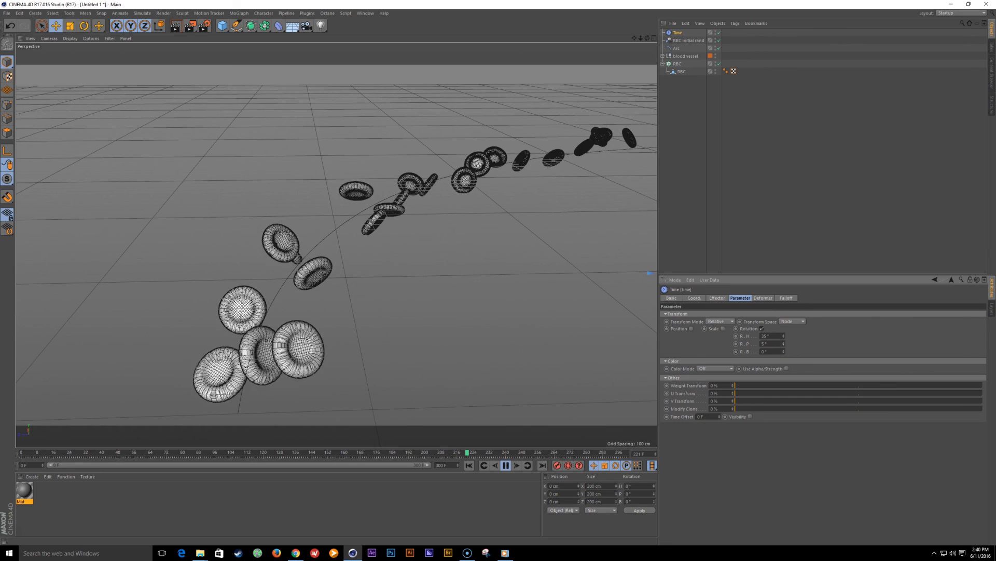
pyautogui.moveTo(785, 346); pyautogui.dragTo(785, 347)
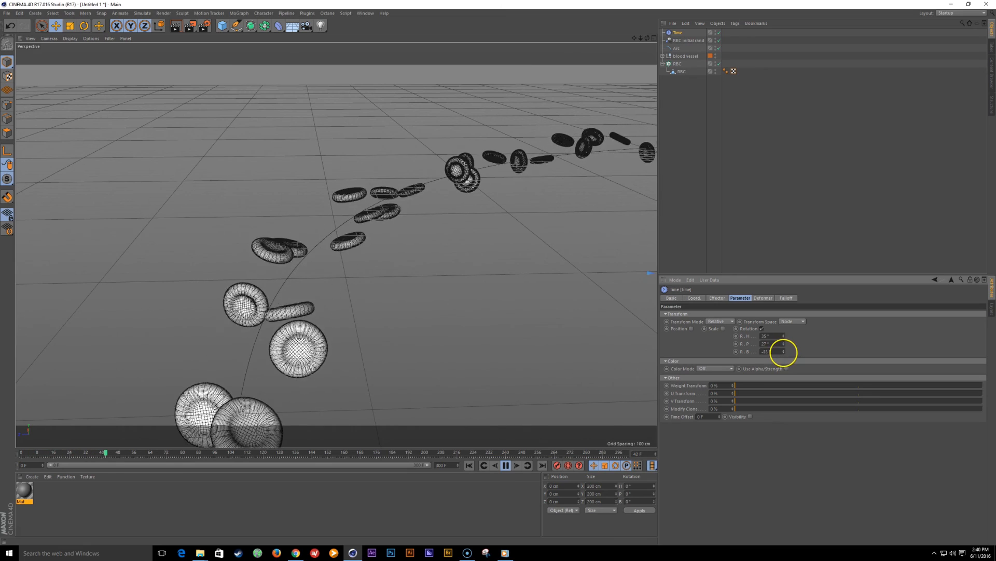
pyautogui.moveTo(785, 353); pyautogui.dragTo(784, 352)
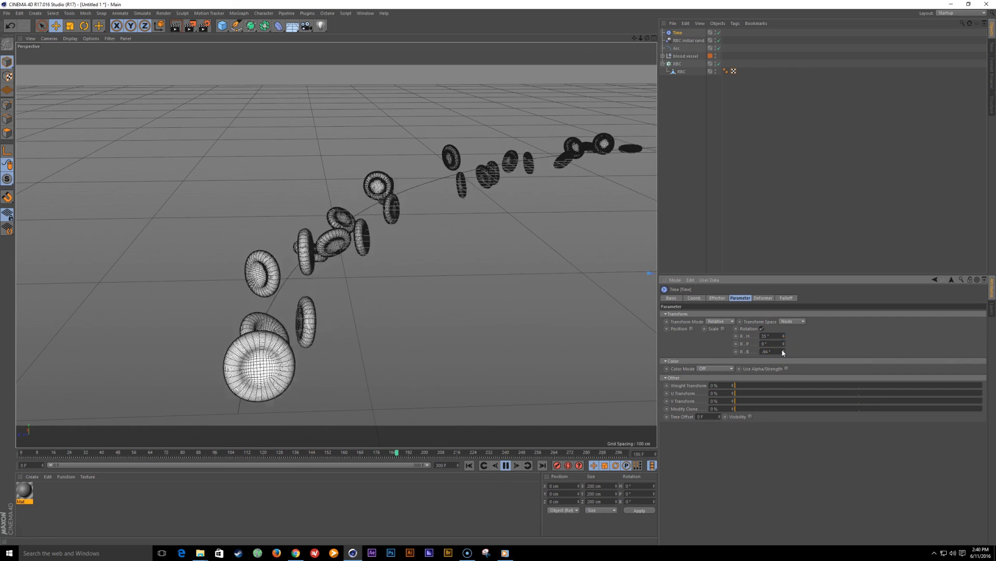
# Step: Fine-tune the Time effector's heading and pitch rotations, set its bank rotation to -47°, and stop the playback
pyautogui.moveTo(784, 345); pyautogui.dragTo(784, 343)
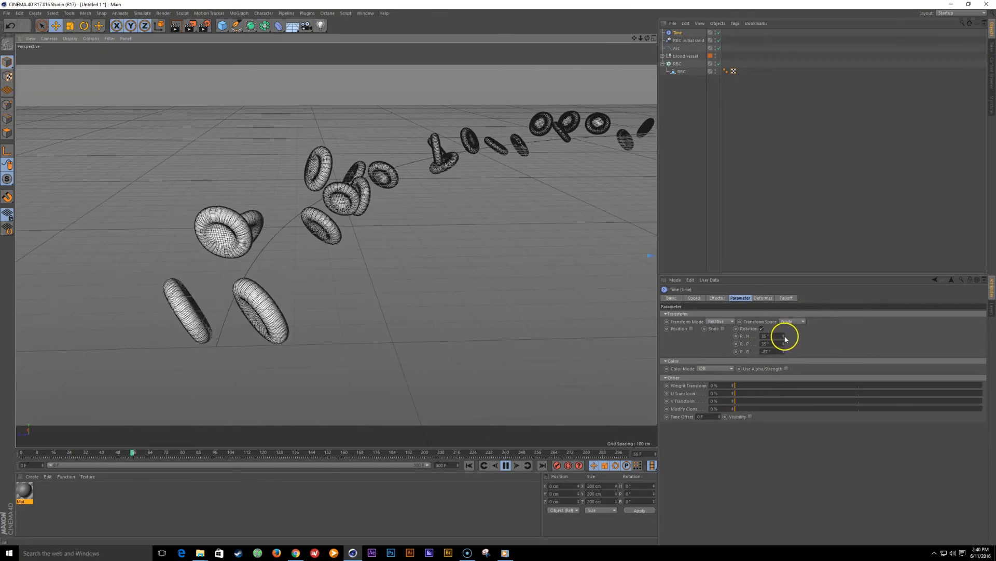
pyautogui.moveTo(784, 337); pyautogui.dragTo(784, 344)
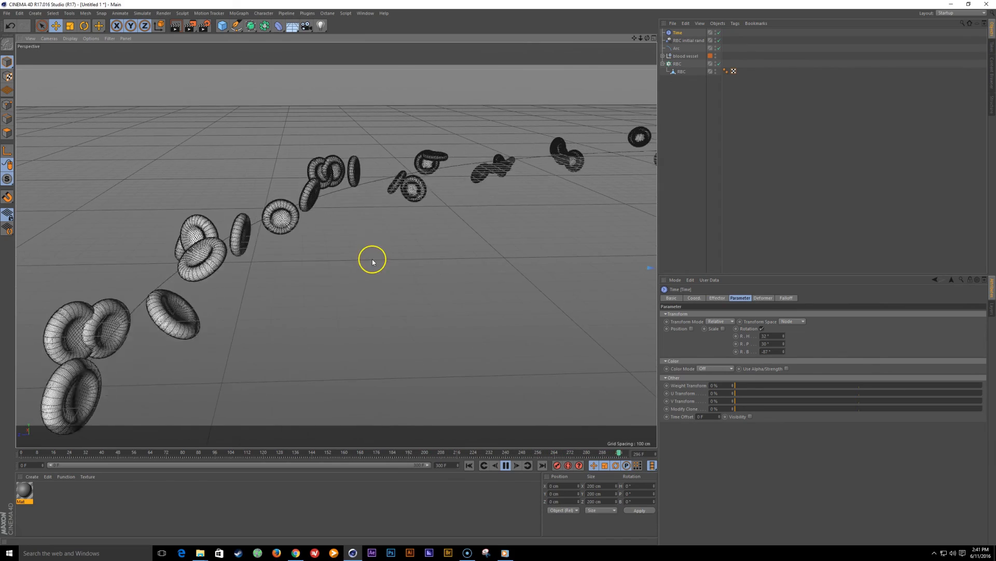
pyautogui.click(506, 466)
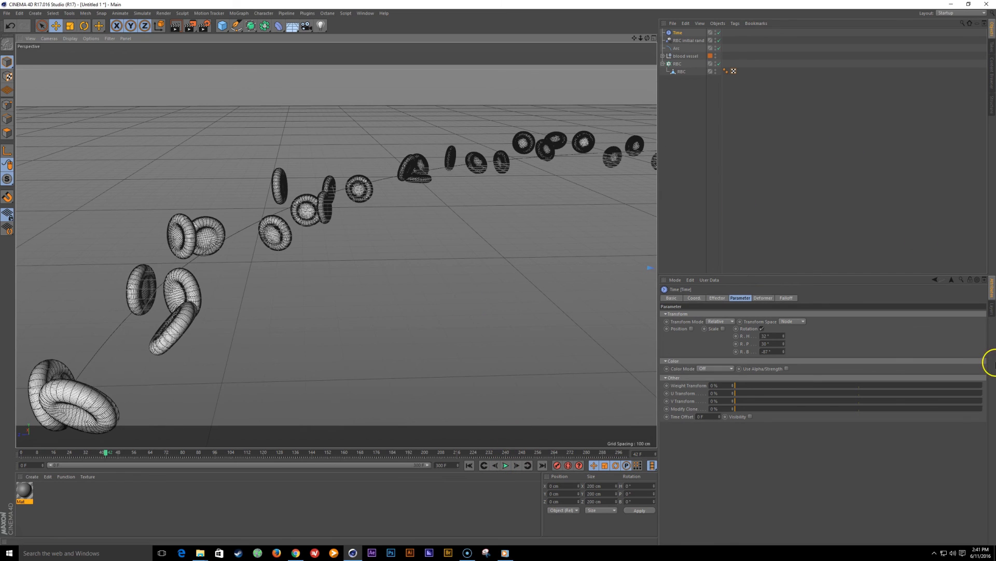
# Step: Make the blood vessel layer visible again in the viewport and view the vessel's open end
pyautogui.click(992, 310)
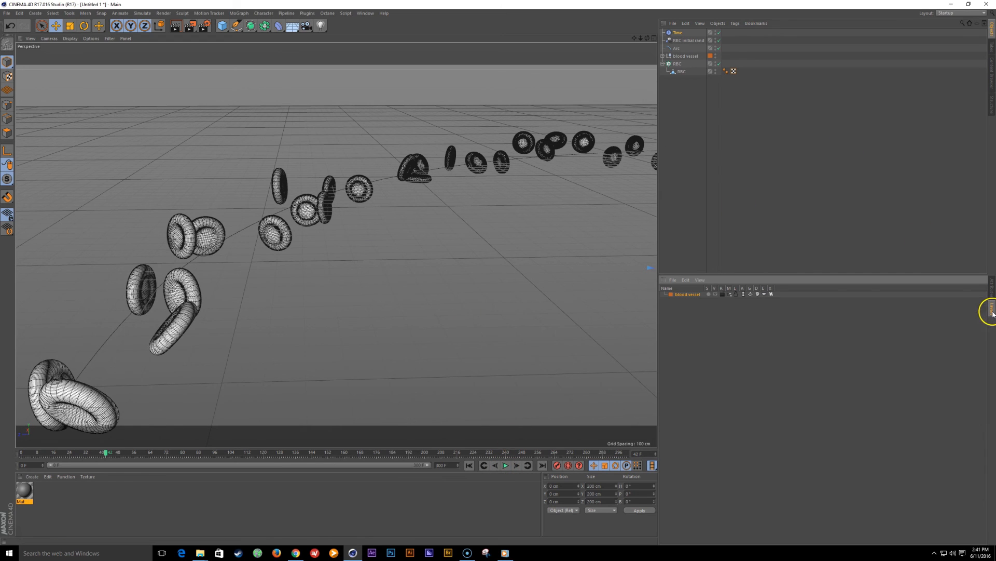
pyautogui.click(715, 295)
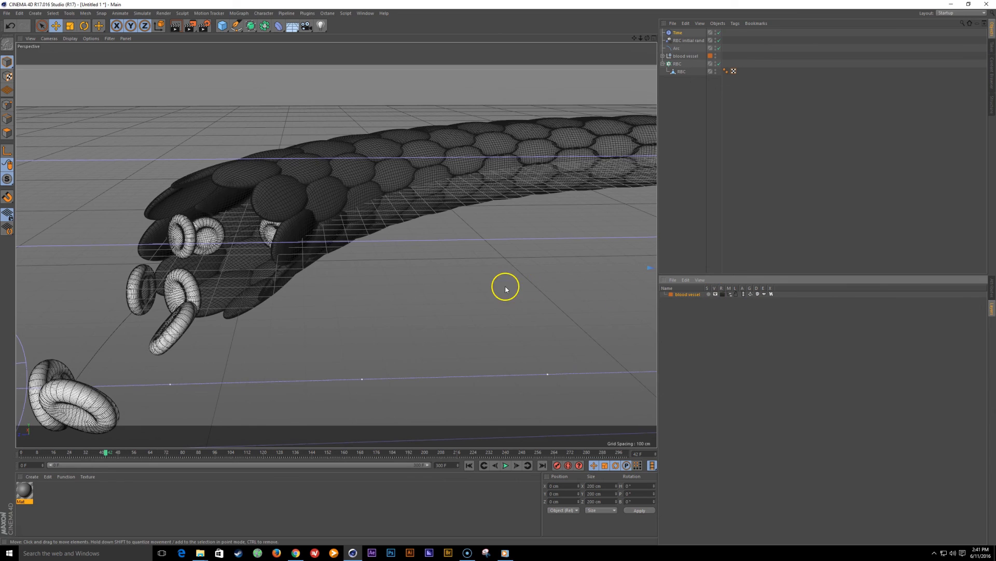
pyautogui.keyDown('alt'); pyautogui.moveTo(267, 264); pyautogui.dragTo(322, 249); pyautogui.keyUp('alt')
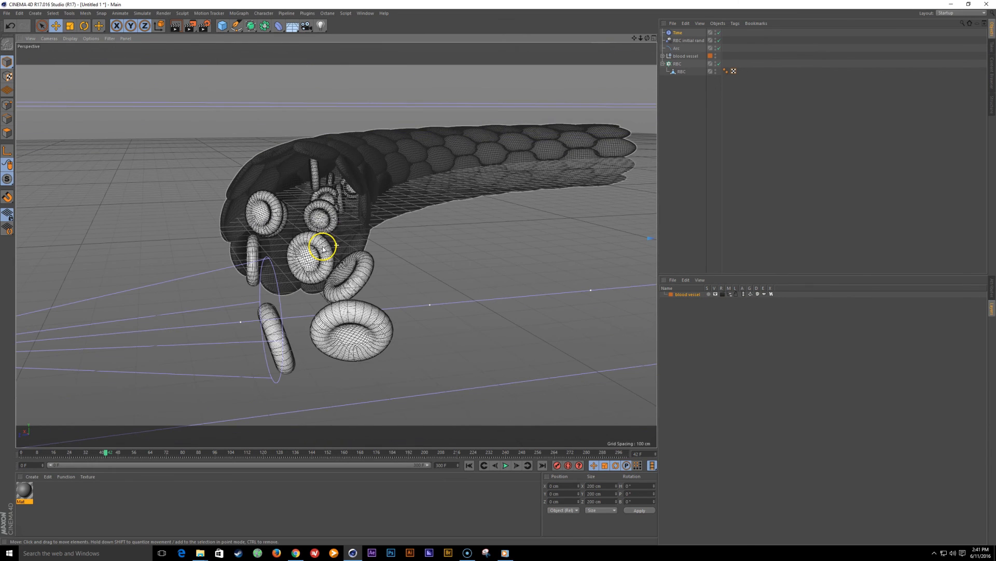
# Step: Scale the RBC mesh inside the cloner down to about 123 cm wide and 32 cm high
pyautogui.click(682, 72)
pyautogui.press('t')
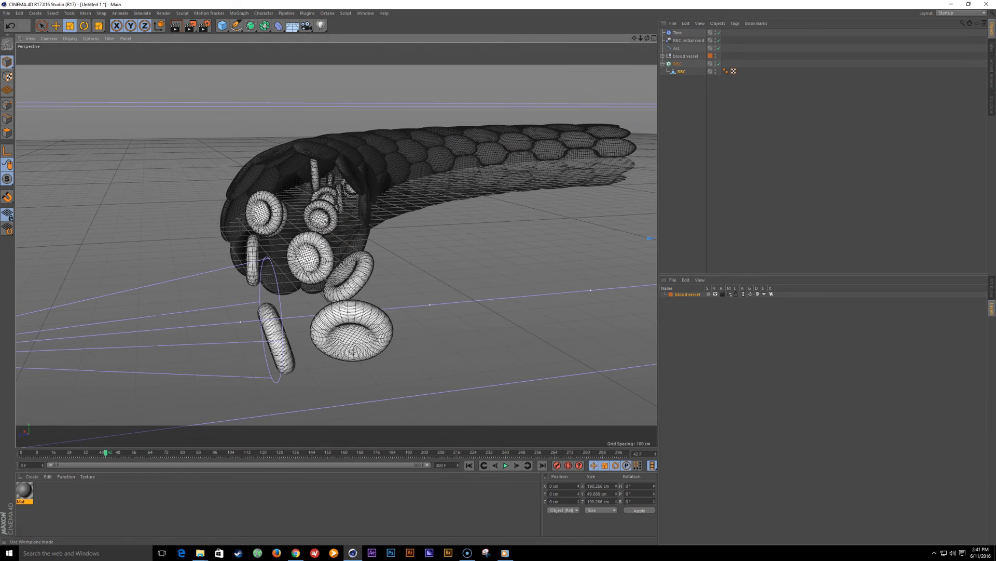
pyautogui.moveTo(456, 238); pyautogui.dragTo(391, 324)
pyautogui.scroll(-3, 331, 264)
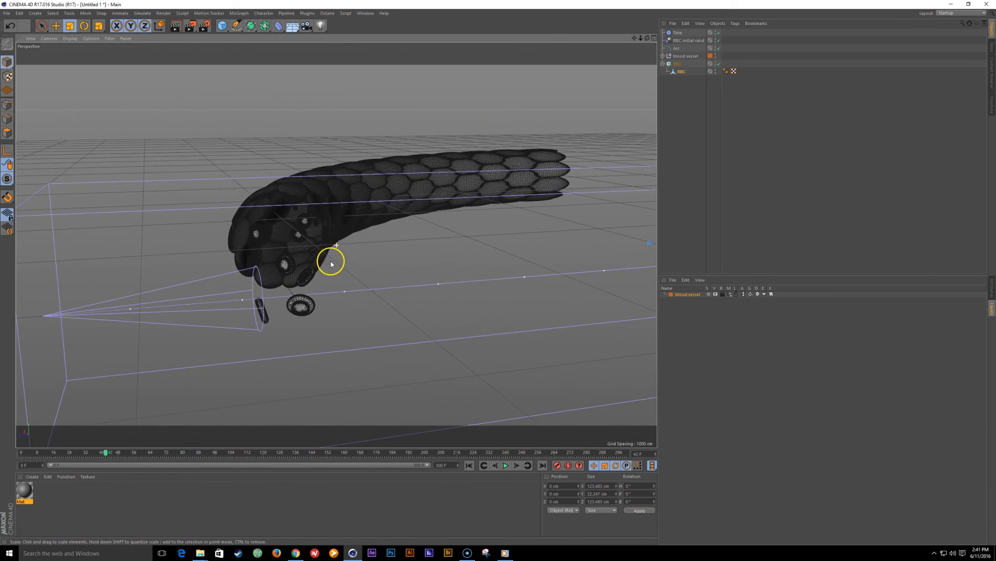
pyautogui.scroll(4, 312, 267)
# Step: Play the animation briefly and check how the smaller blood cells move through the vessel
pyautogui.click(506, 466)
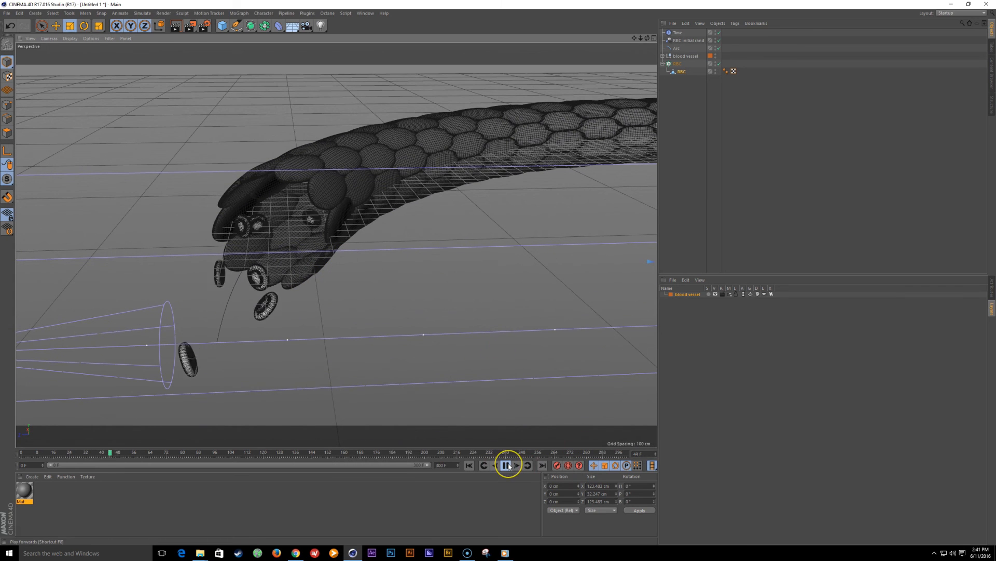
pyautogui.click(506, 465)
pyautogui.scroll(-3, 467, 306)
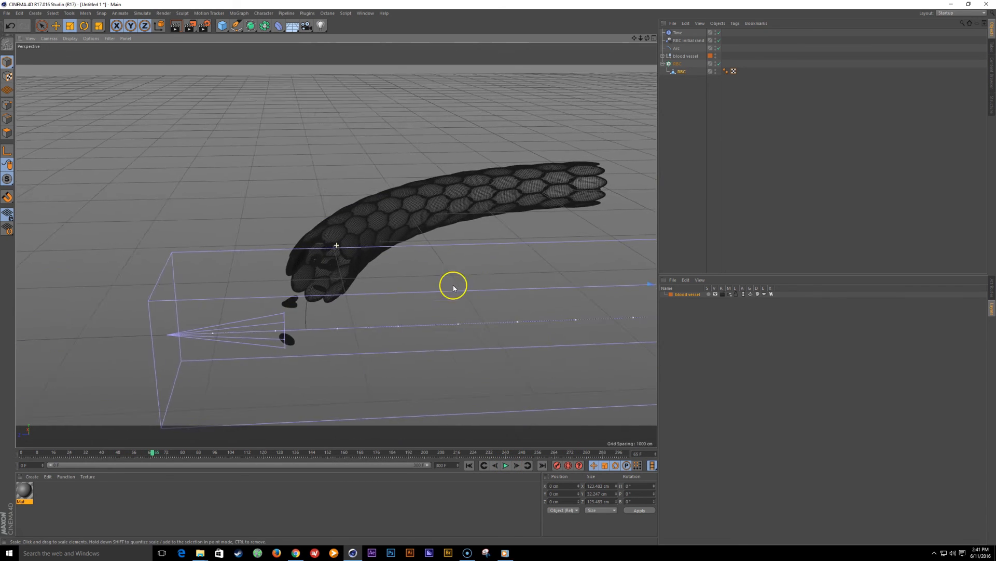
pyautogui.scroll(2, 336, 292)
pyautogui.moveTo(313, 260)
pyautogui.keyDown('alt'); pyautogui.mouseDown()
pyautogui.moveTo(280, 258)
pyautogui.moveTo(449, 262)
pyautogui.moveTo(326, 274)
pyautogui.mouseUp(); pyautogui.keyUp('alt')
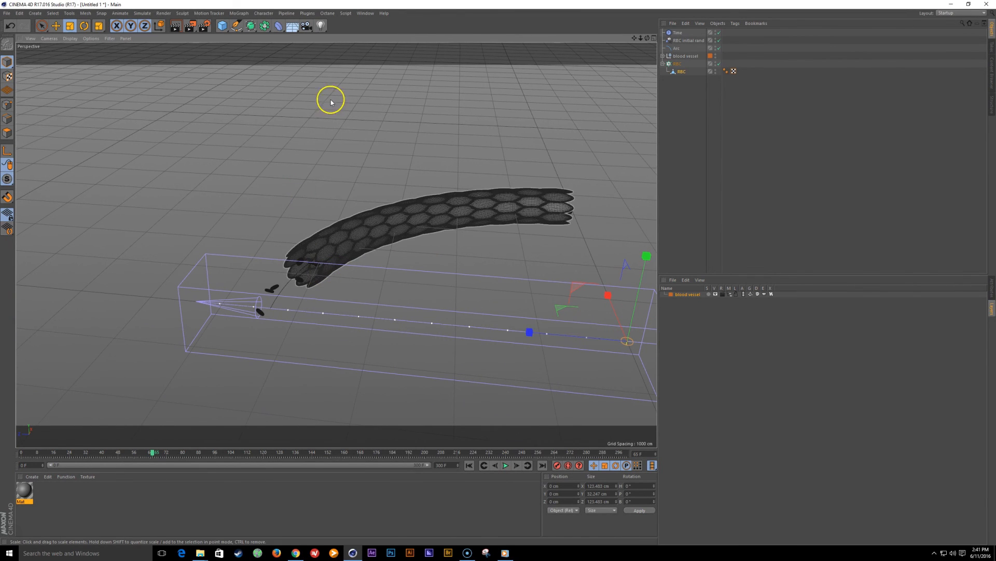
# Step: Deselect all objects and add a new camera to the scene
pyautogui.click(363, 120)
pyautogui.hotkey('shift', 'c')
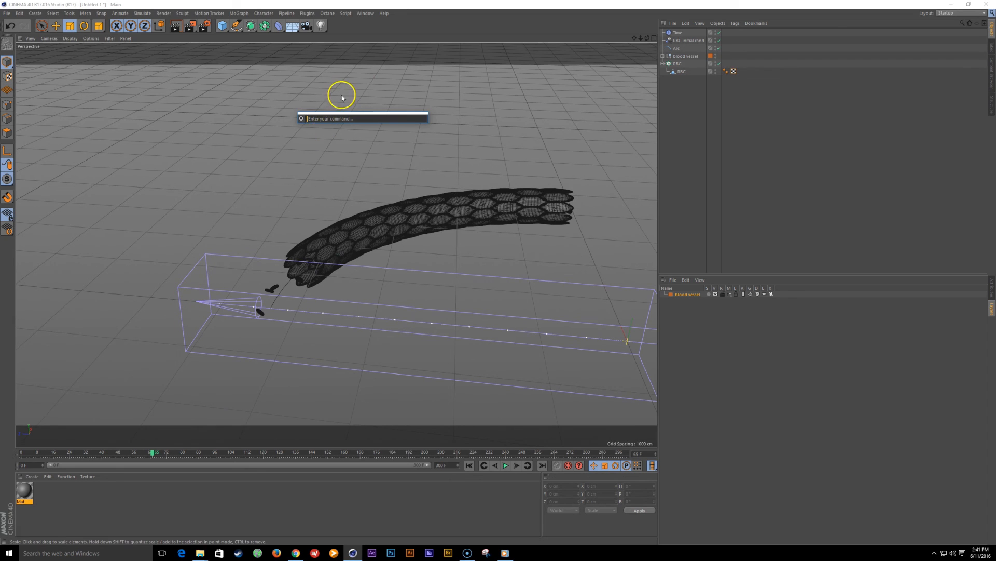
pyautogui.click(307, 25)
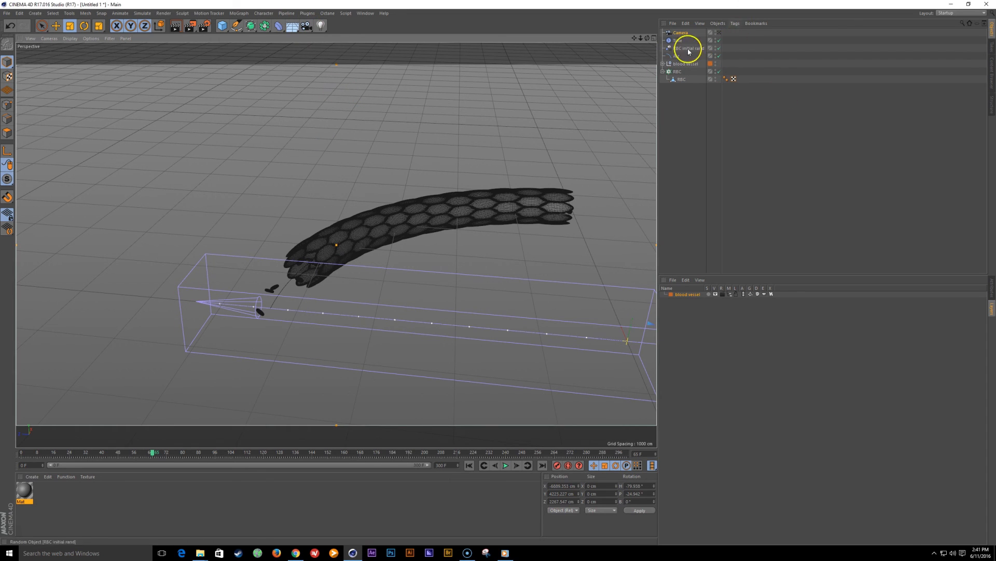
# Step: Reset the camera's X, Y and Z positions to 0 cm and its heading and pitch rotations to 0°
pyautogui.click(991, 295)
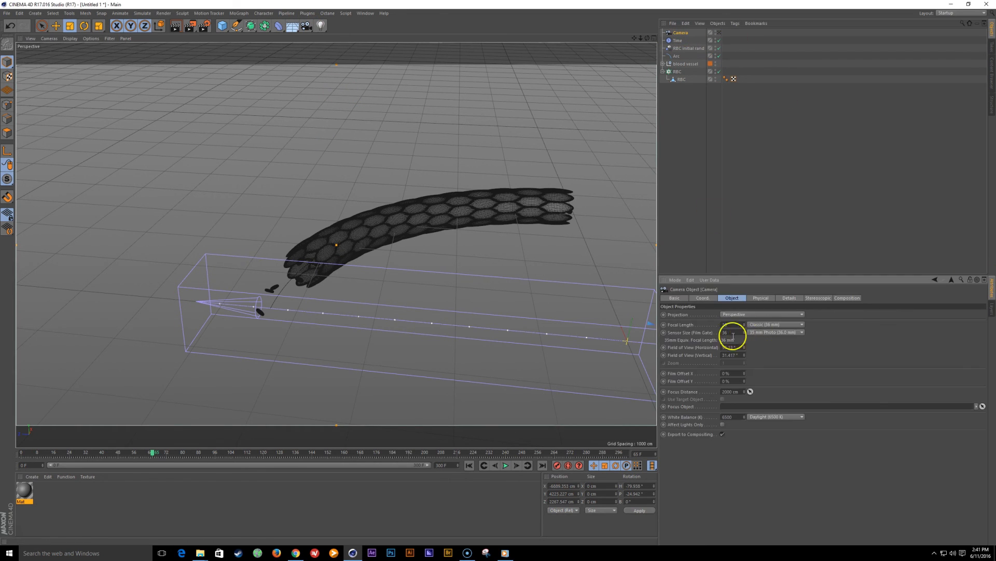
pyautogui.click(703, 299)
pyautogui.rightClick(702, 315)
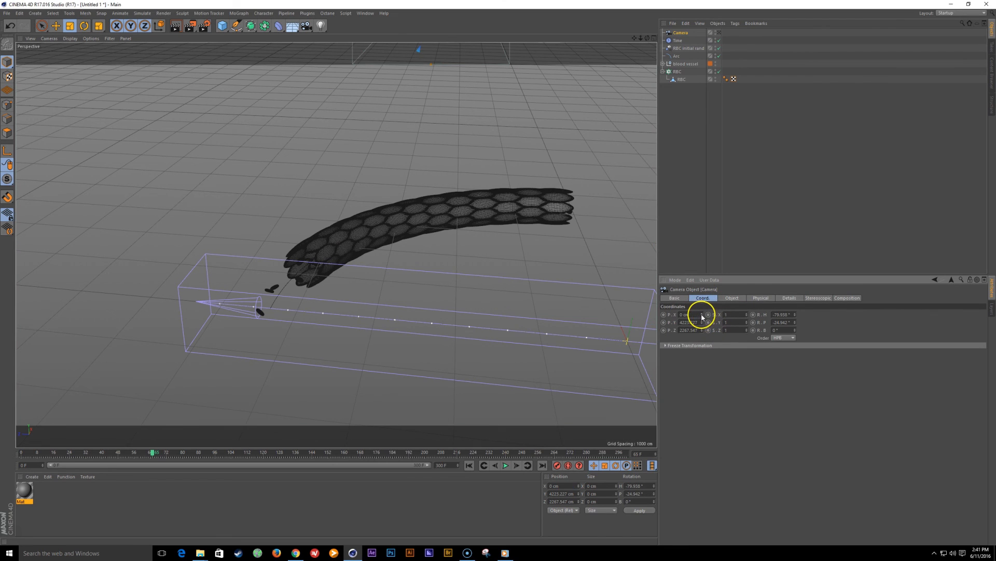
pyautogui.rightClick(702, 322)
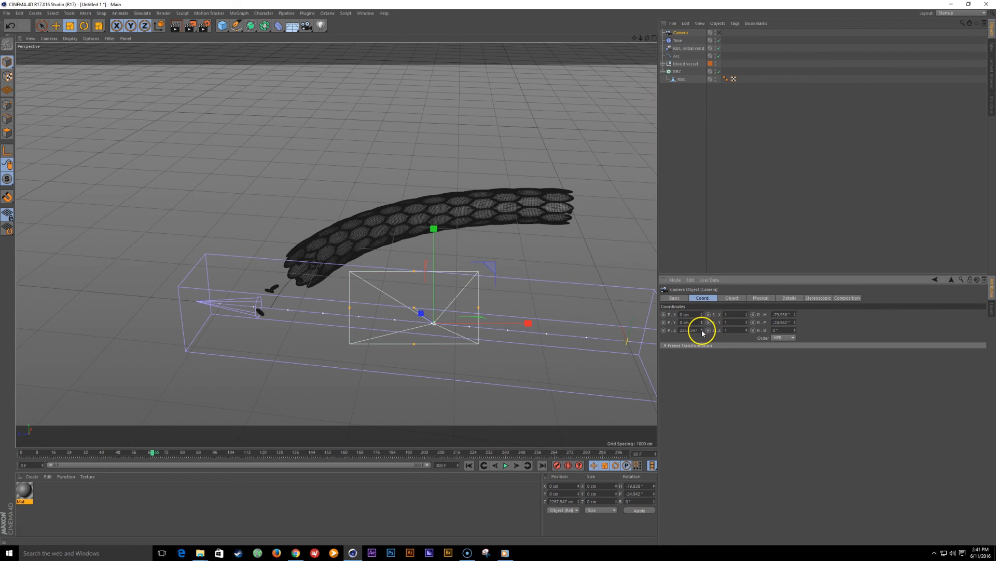
pyautogui.rightClick(702, 330)
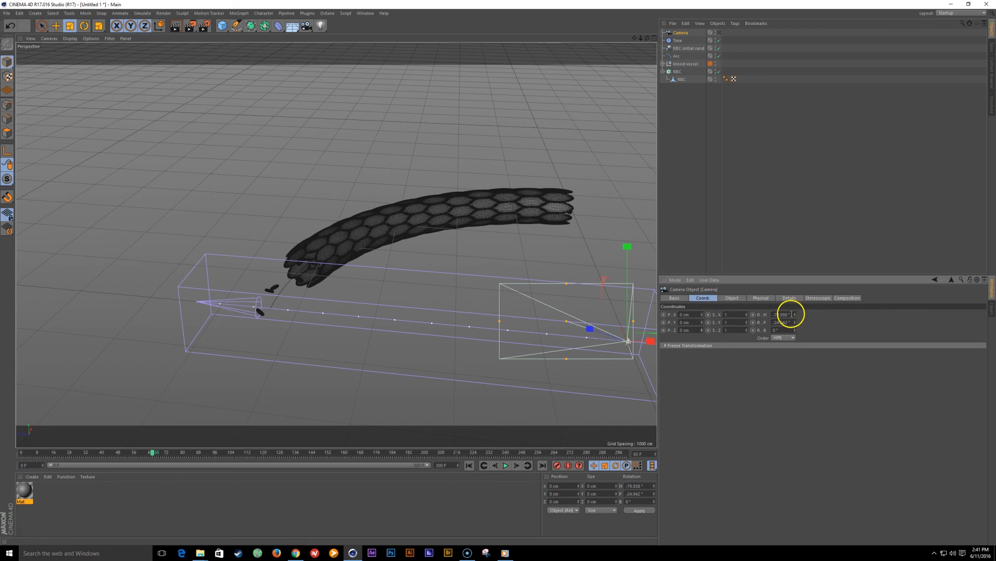
pyautogui.rightClick(794, 315)
pyautogui.rightClick(794, 322)
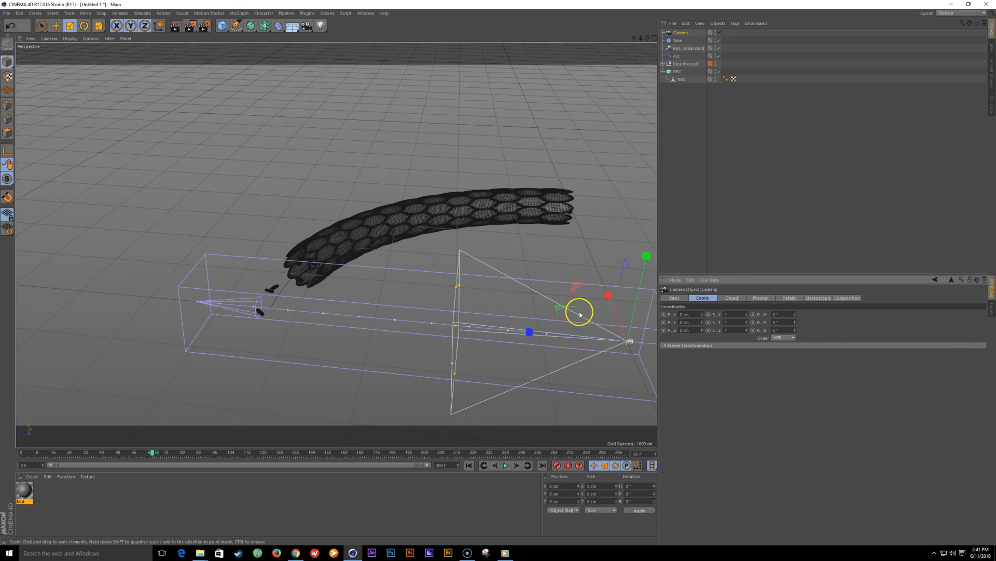
pyautogui.keyDown('alt'); pyautogui.moveTo(616, 336); pyautogui.dragTo(536, 318, button='right'); pyautogui.keyUp('alt')
pyautogui.keyDown('alt'); pyautogui.moveTo(518, 305); pyautogui.dragTo(432, 288, button='middle'); pyautogui.keyUp('alt')
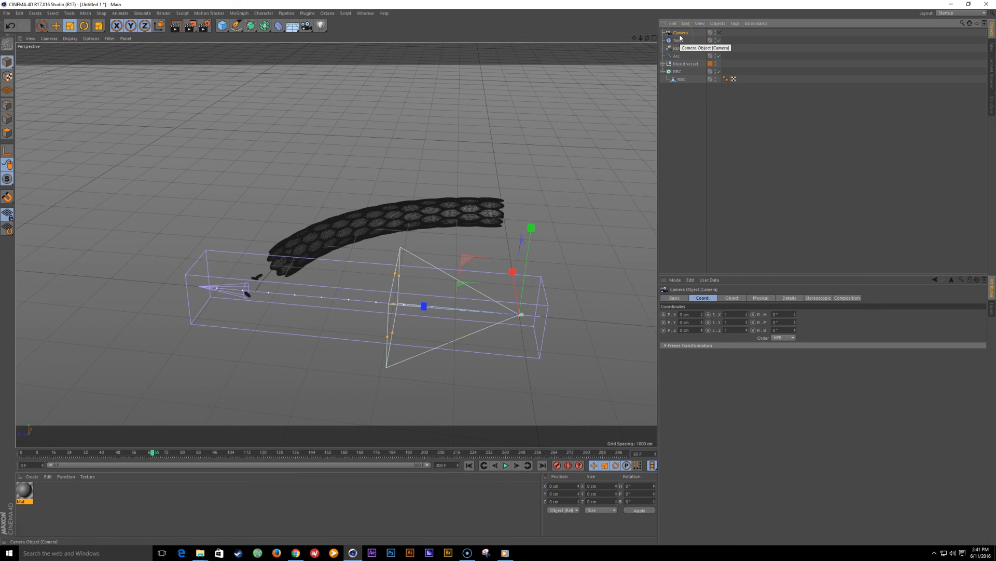
# Step: Group the camera under a null object and rename the null as Cam Trans
pyautogui.hotkey('alt', 'g')
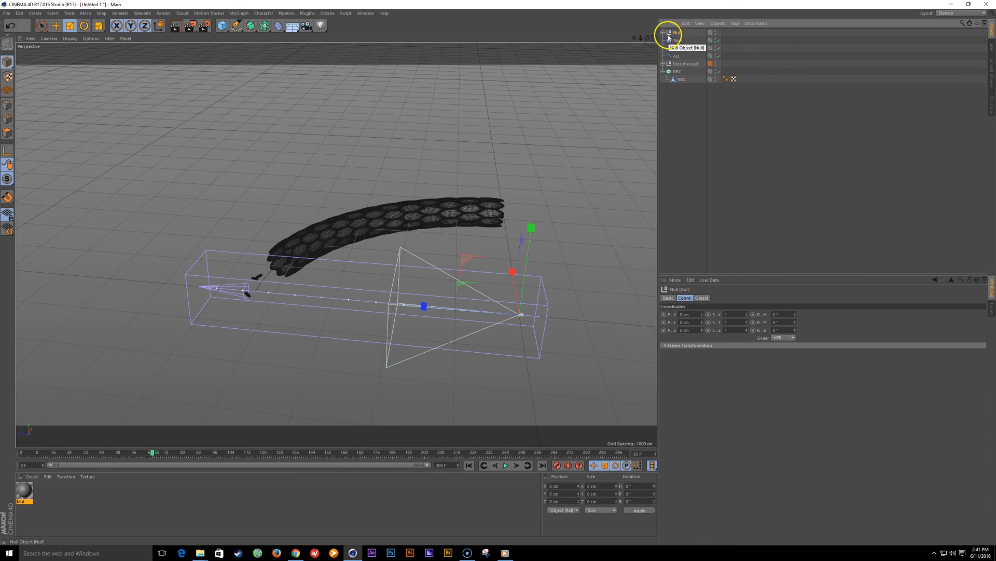
pyautogui.click(663, 32)
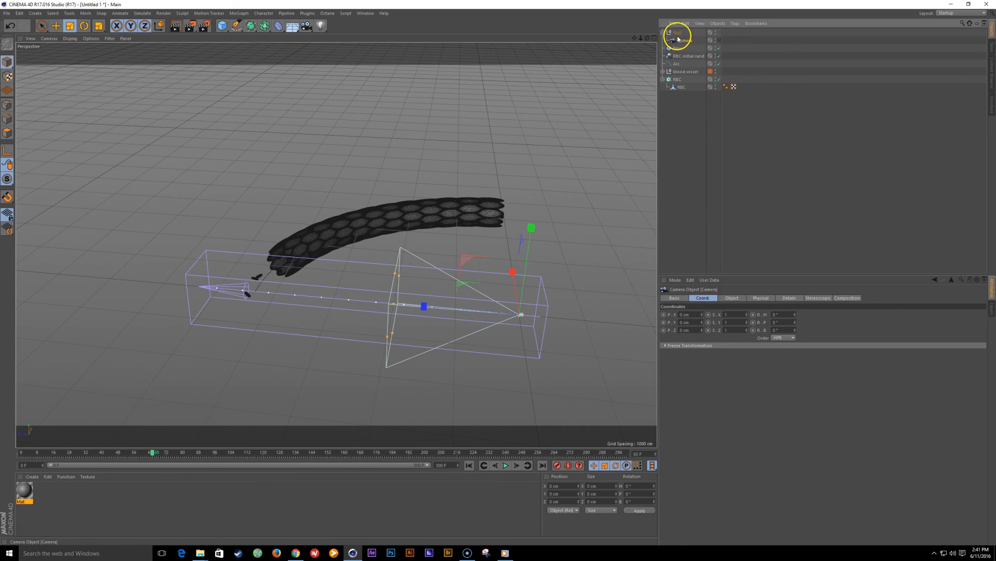
pyautogui.doubleClick(678, 32)
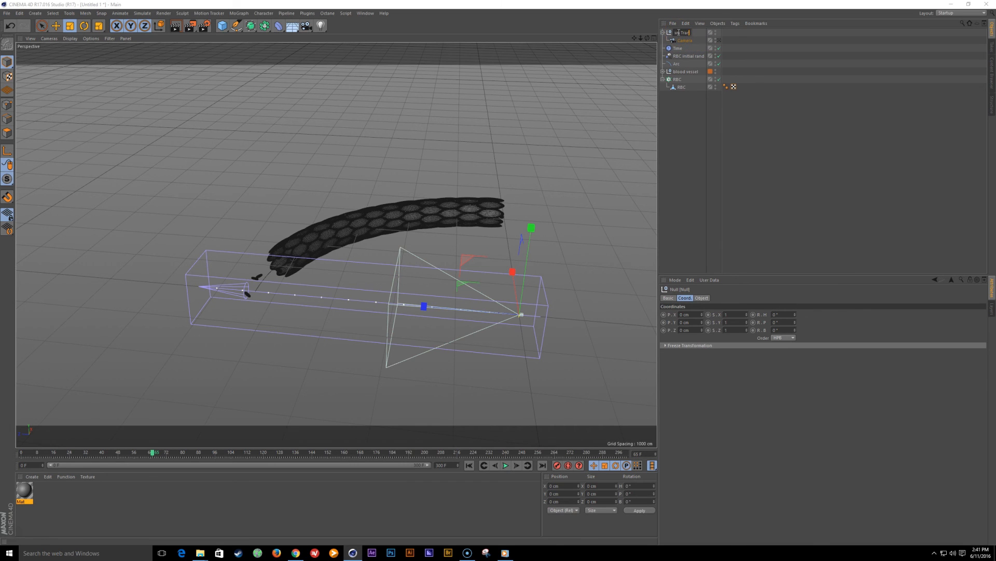
pyautogui.press('Return')
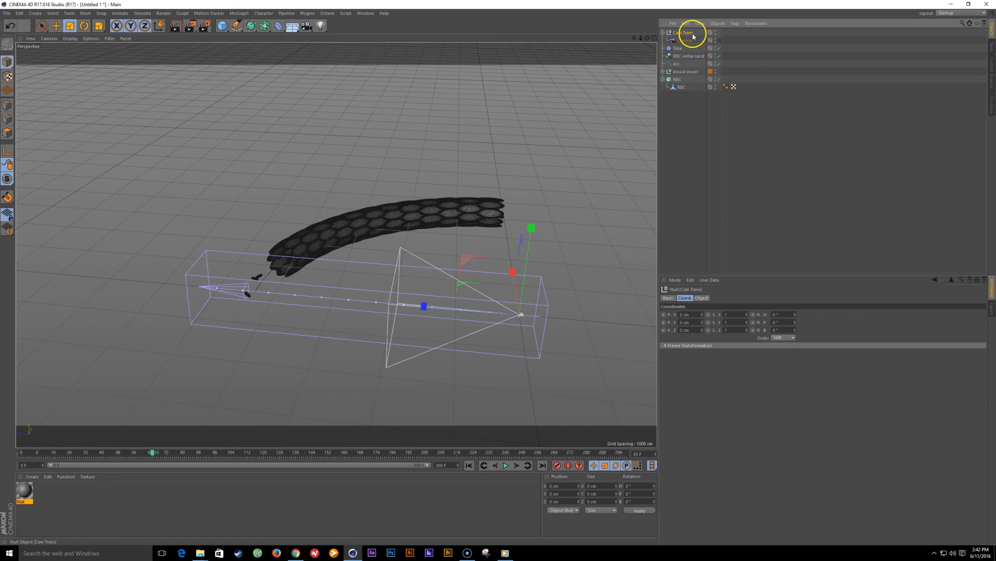
# Step: Add an Align to Spline tag to the Cam Trans null
pyautogui.rightClick(685, 34)
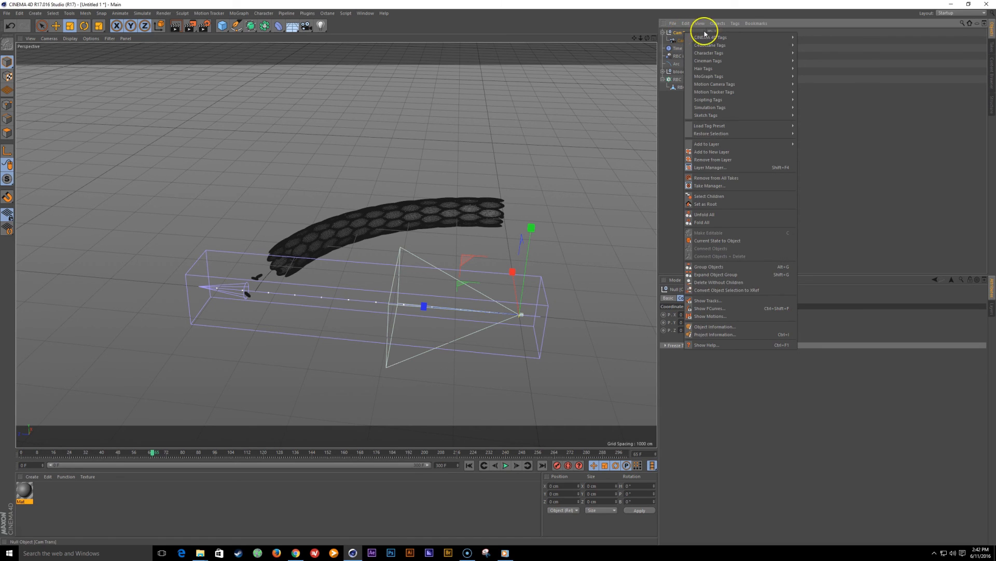
pyautogui.moveTo(728, 40)
pyautogui.click(821, 45)
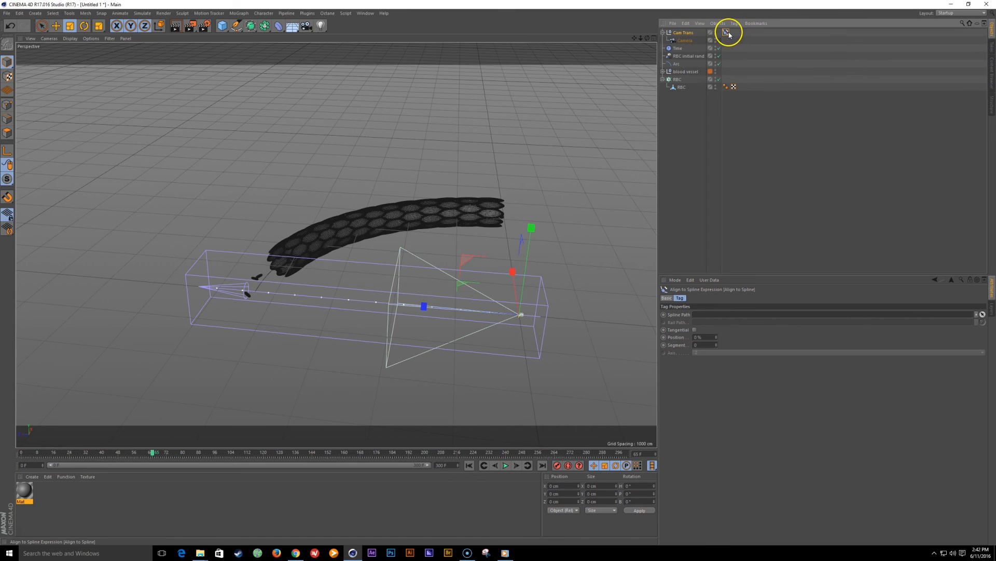
# Step: Assign the Arc as the tag's spline path and enable the Tangential option
pyautogui.click(677, 64)
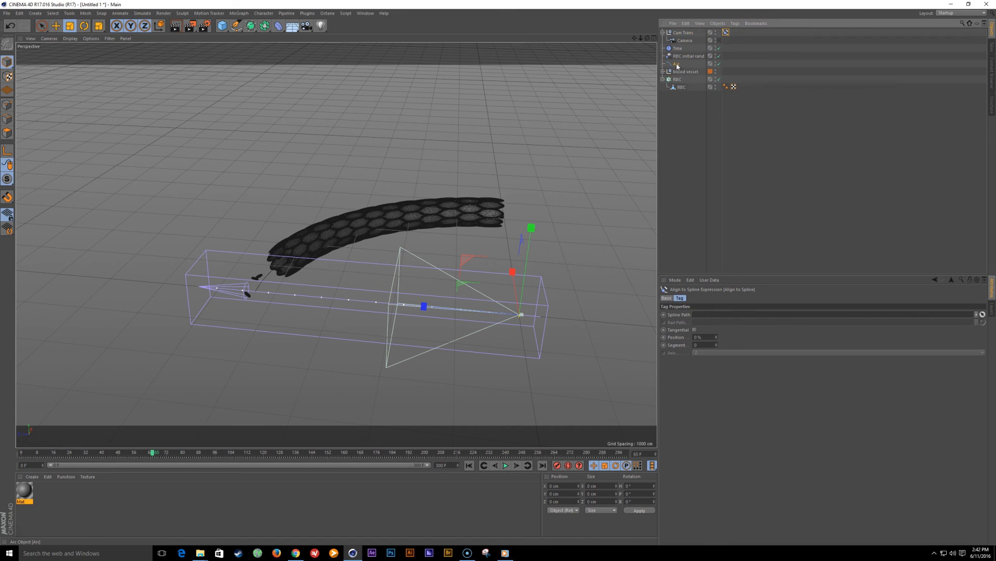
pyautogui.moveTo(718, 317); pyautogui.dragTo(723, 318)
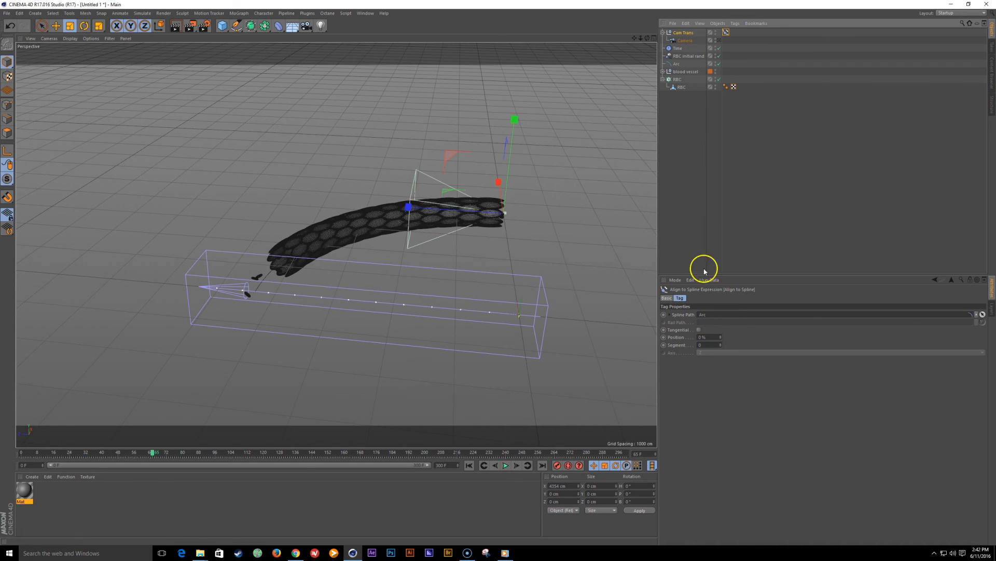
pyautogui.click(700, 330)
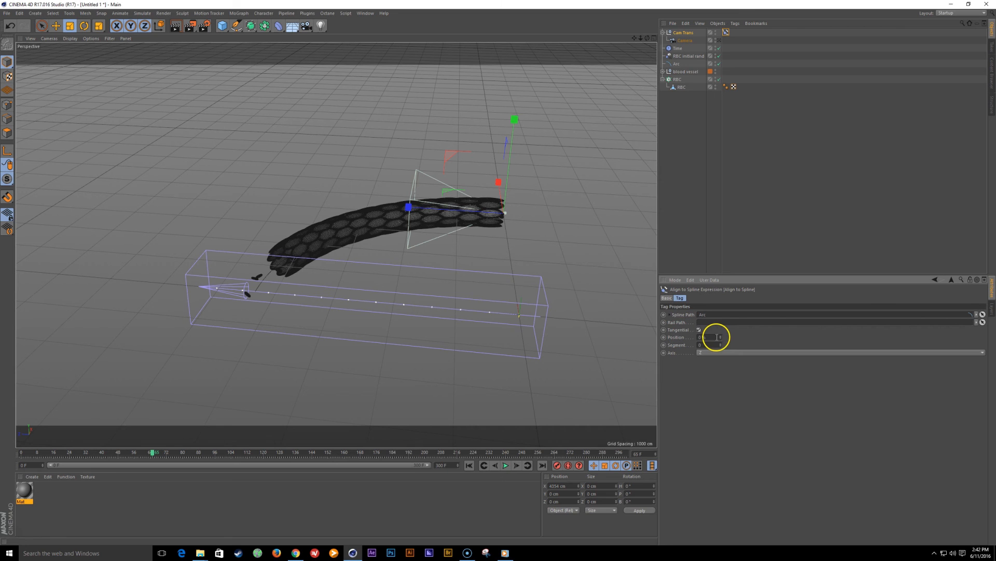
# Step: Set the Align to Spline position to 35% along the arc and select the camera inside the null
pyautogui.moveTo(720, 338); pyautogui.dragTo(702, 340)
pyautogui.scroll(8, 371, 280)
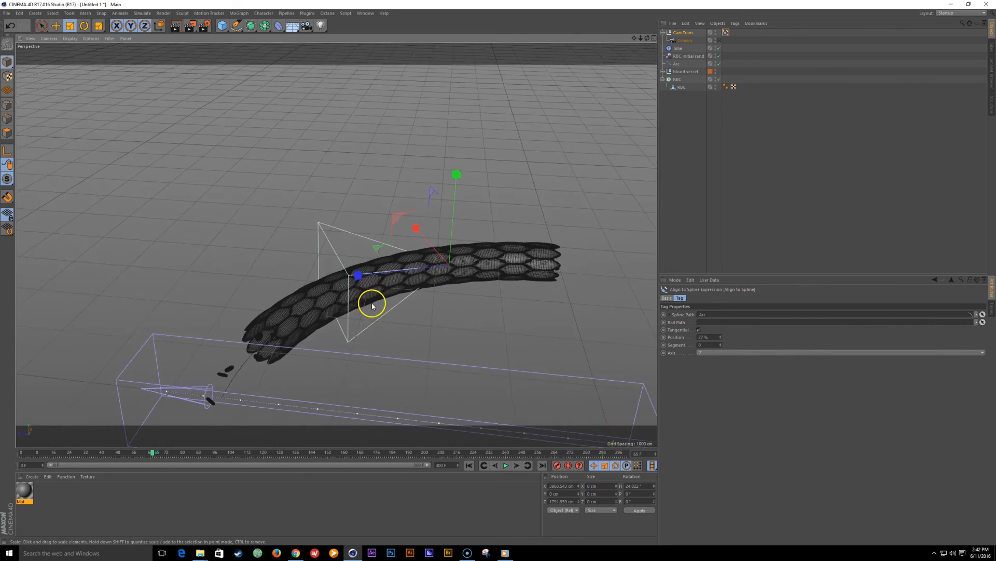
pyautogui.moveTo(720, 336); pyautogui.dragTo(721, 337)
pyautogui.scroll(-4, 474, 249)
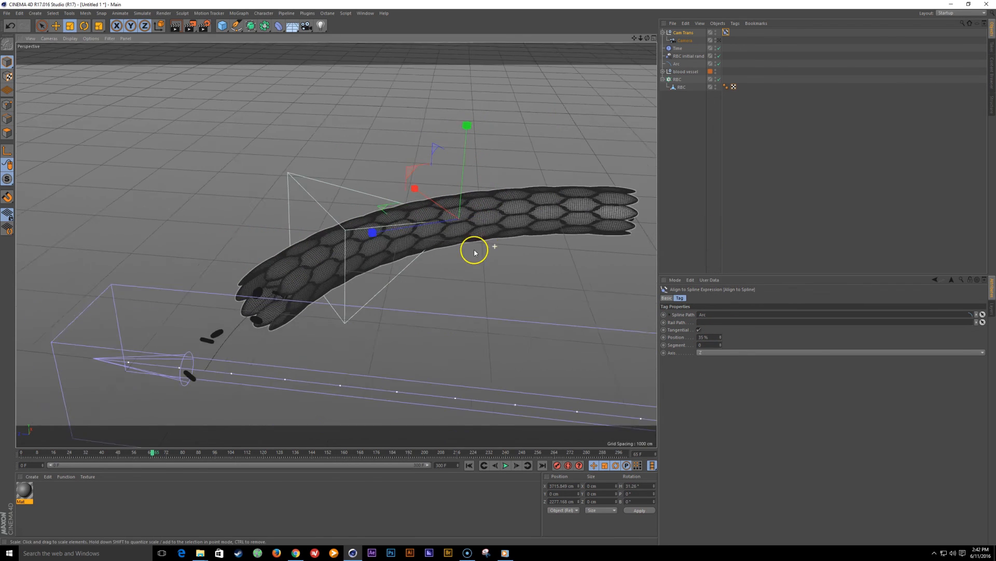
pyautogui.click(684, 40)
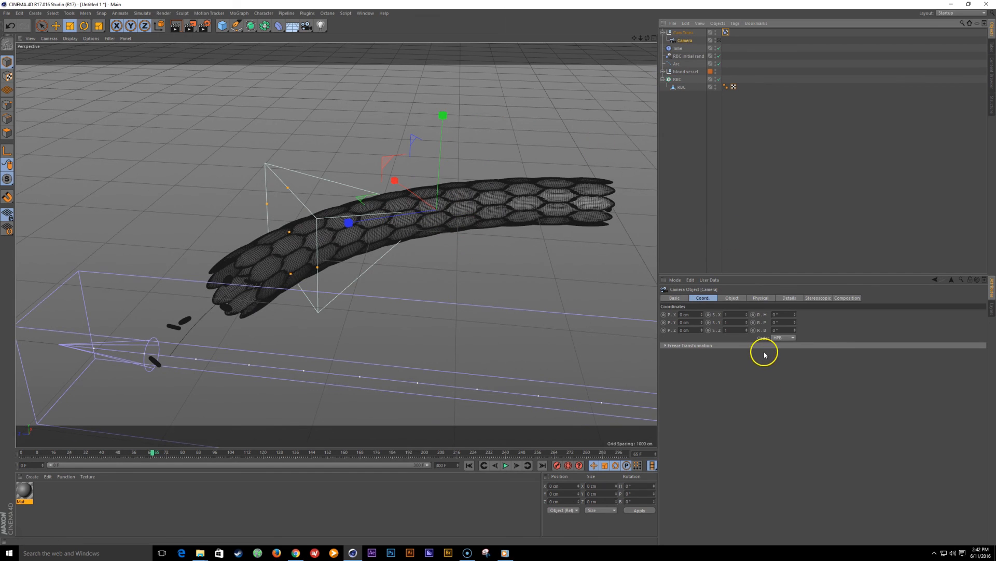
pyautogui.moveTo(795, 330); pyautogui.dragTo(794, 315)
pyautogui.hotkey('ctrl', 'z')
pyautogui.hotkey('ctrl', 'z')
pyautogui.hotkey('ctrl', 'z')
# Step: Set the camera's heading rotation to 180° and look at the scene through the camera
pyautogui.write('180')
pyautogui.press('Return')
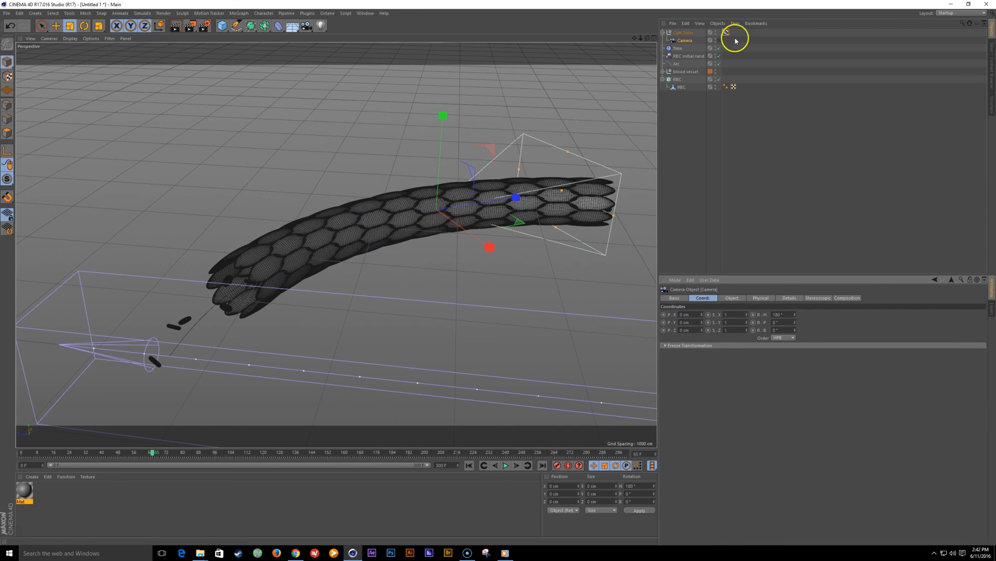
pyautogui.click(720, 41)
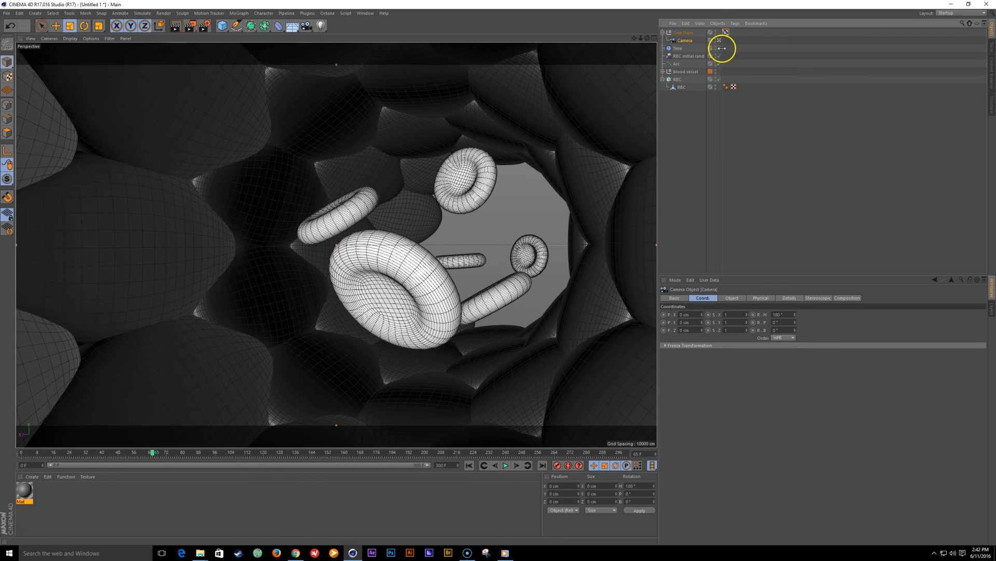
# Step: Move the Cam Trans null along the arc by setting its Align to Spline position to 59.6%
pyautogui.click(684, 32)
pyautogui.click(726, 32)
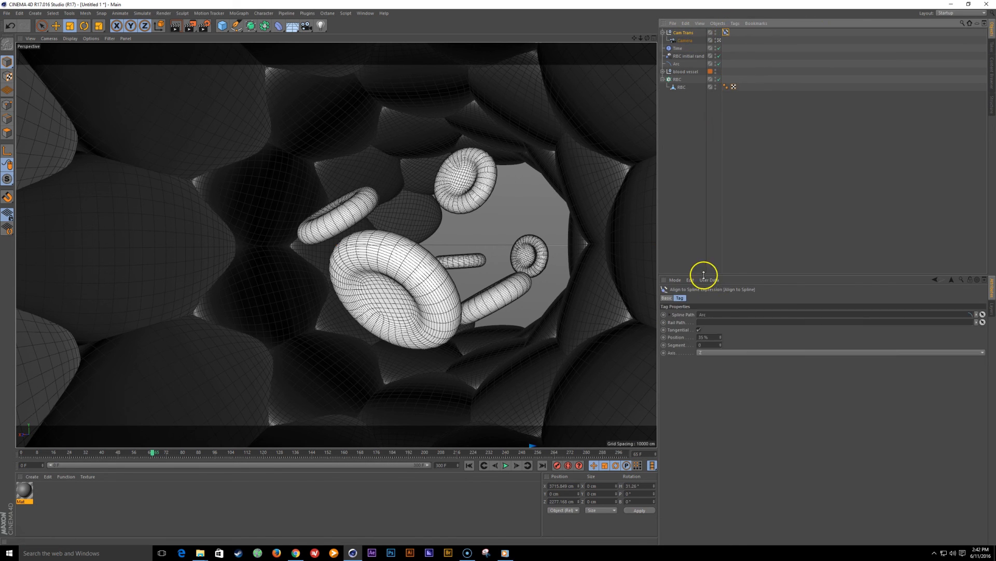
pyautogui.moveTo(720, 341); pyautogui.dragTo(720, 337)
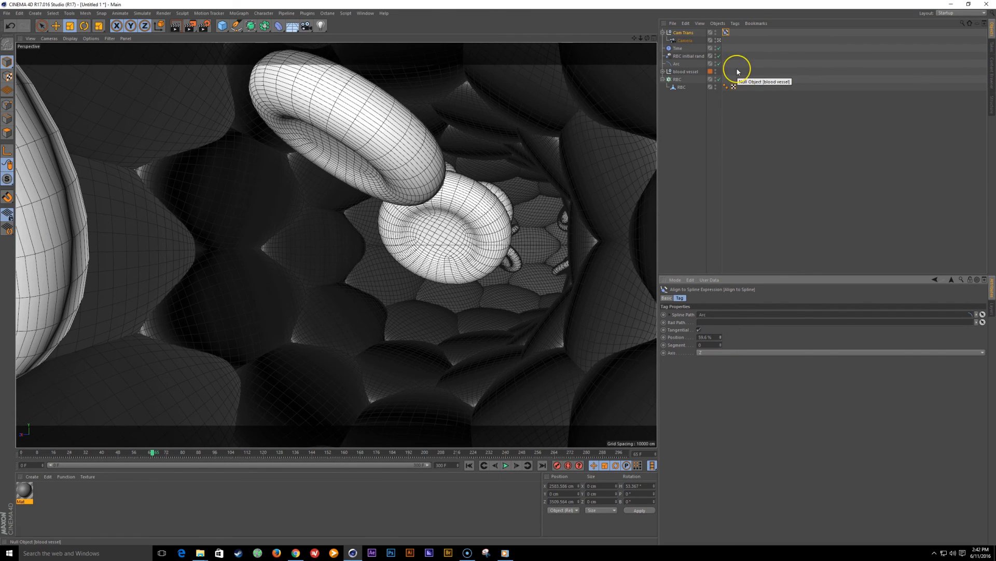
# Step: Scale the RBC polygon object down to about 49 cm wide and play the animation to check the cell size in the vessel
pyautogui.click(682, 88)
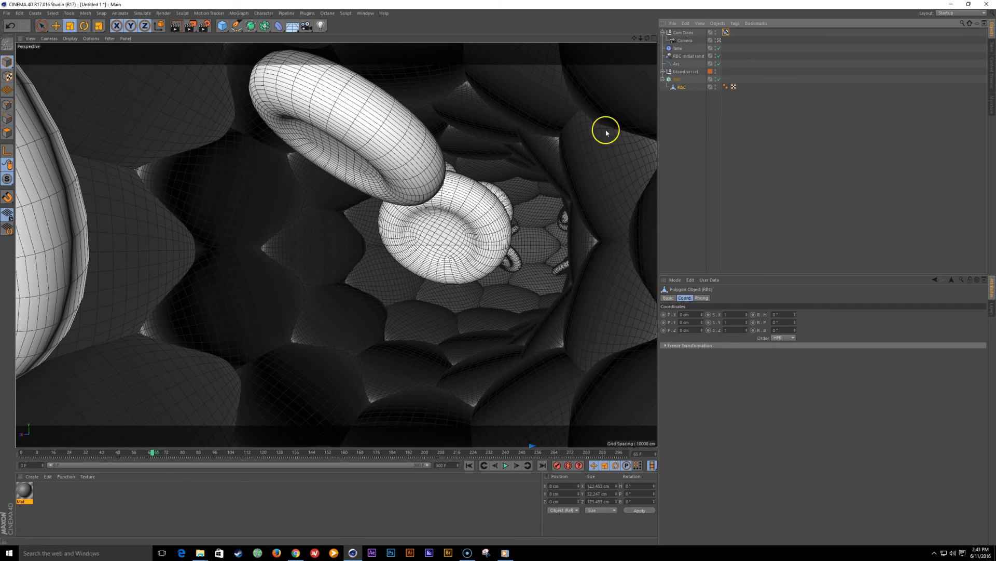
pyautogui.press('t')
pyautogui.moveTo(431, 261); pyautogui.dragTo(365, 372)
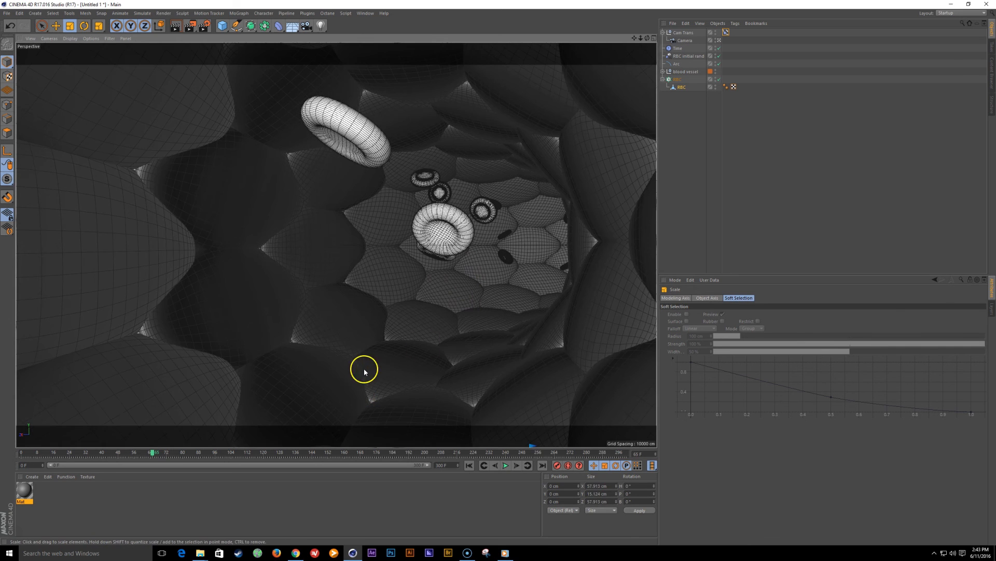
pyautogui.moveTo(474, 325); pyautogui.dragTo(445, 349)
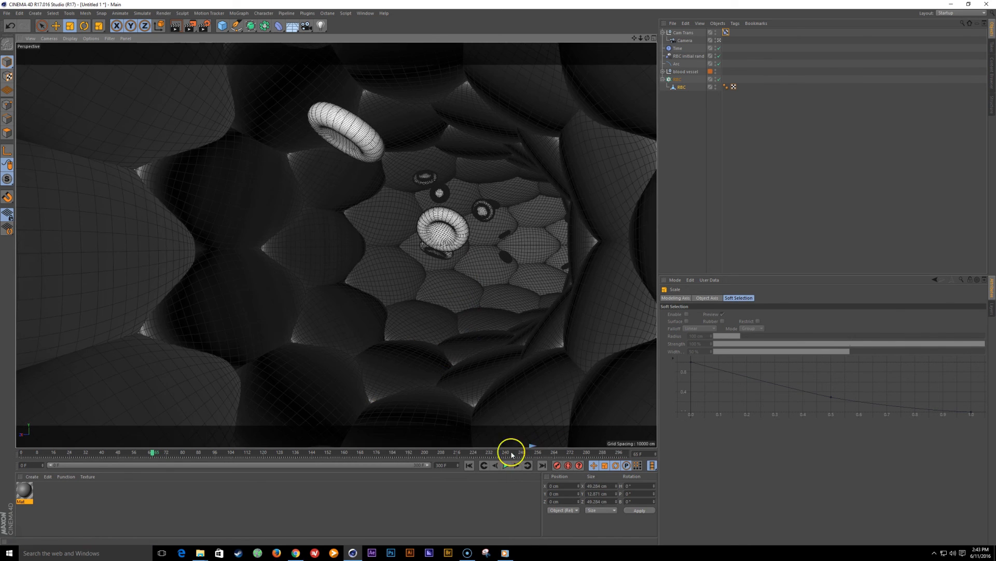
pyautogui.click(507, 467)
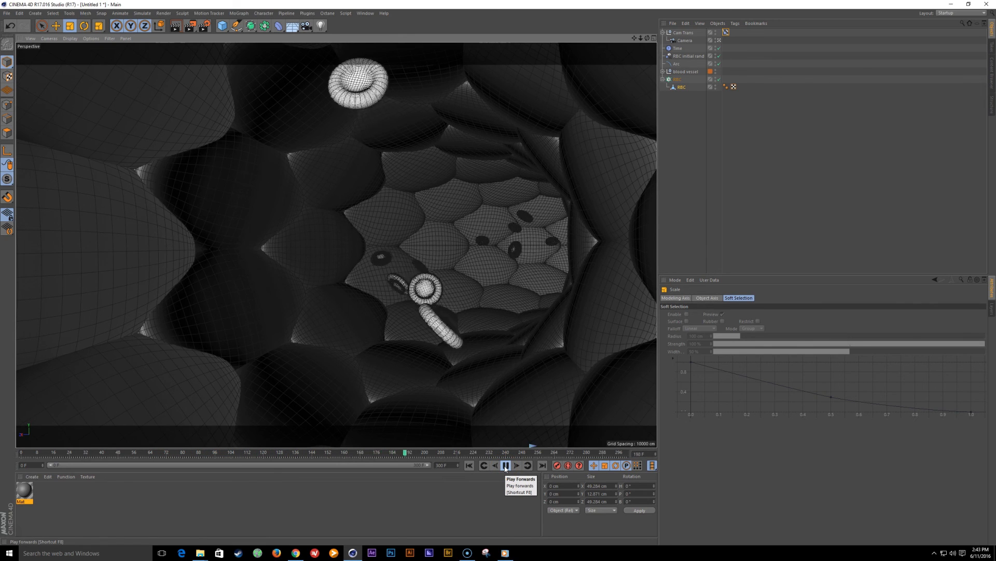
pyautogui.click(506, 465)
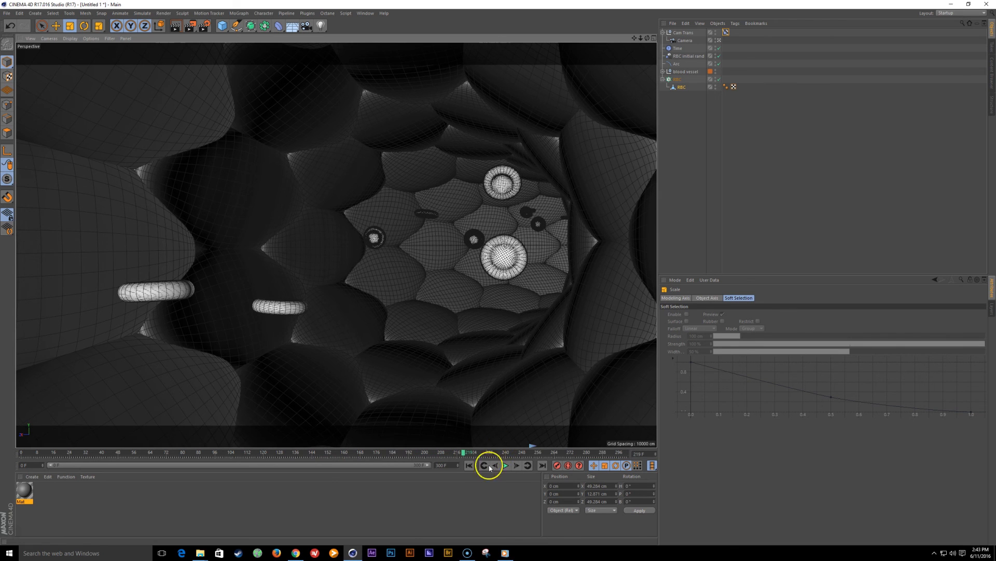
# Step: Set the project's end frame to 120 and return the playhead to frame 0
pyautogui.doubleClick(442, 465)
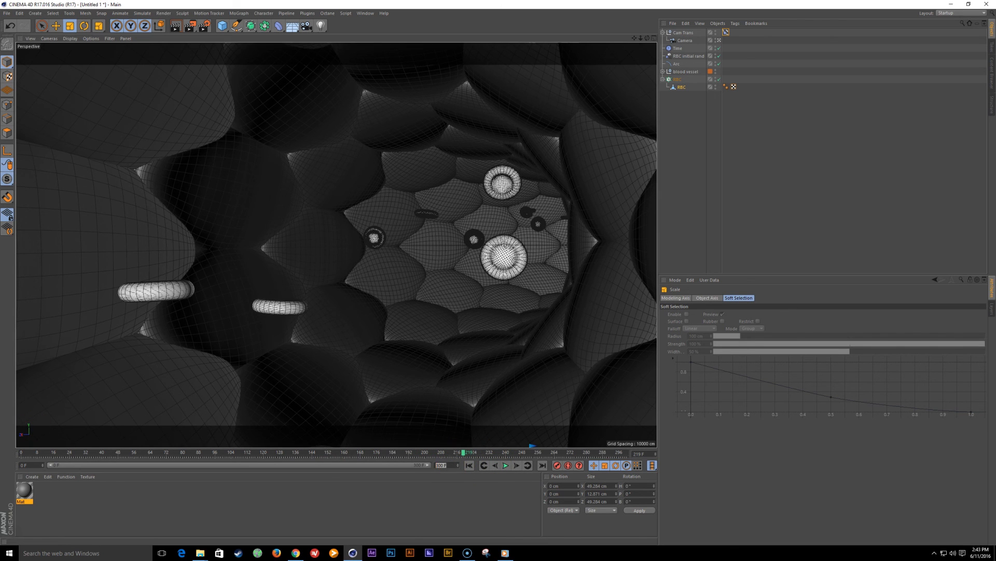
pyautogui.press('Return')
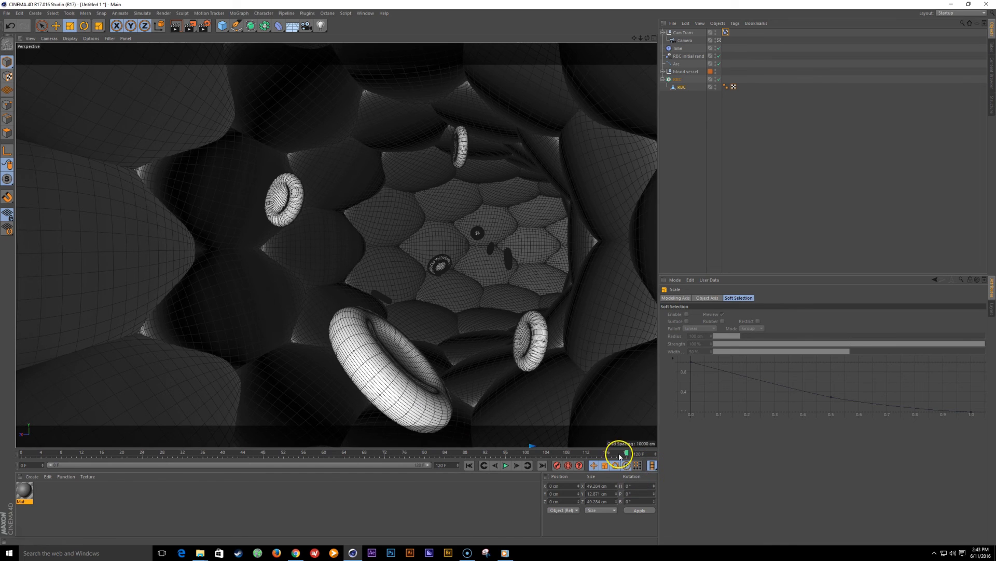
pyautogui.moveTo(620, 457); pyautogui.dragTo(24, 452)
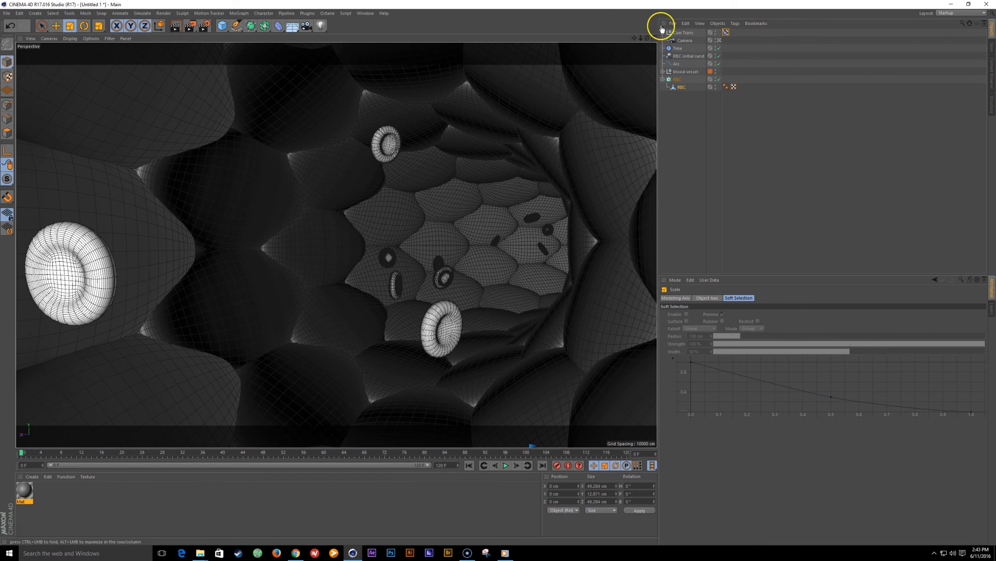
# Step: Set the Cam Trans null's Align to Spline position to 57.6% and keyframe it at frame 0
pyautogui.click(726, 32)
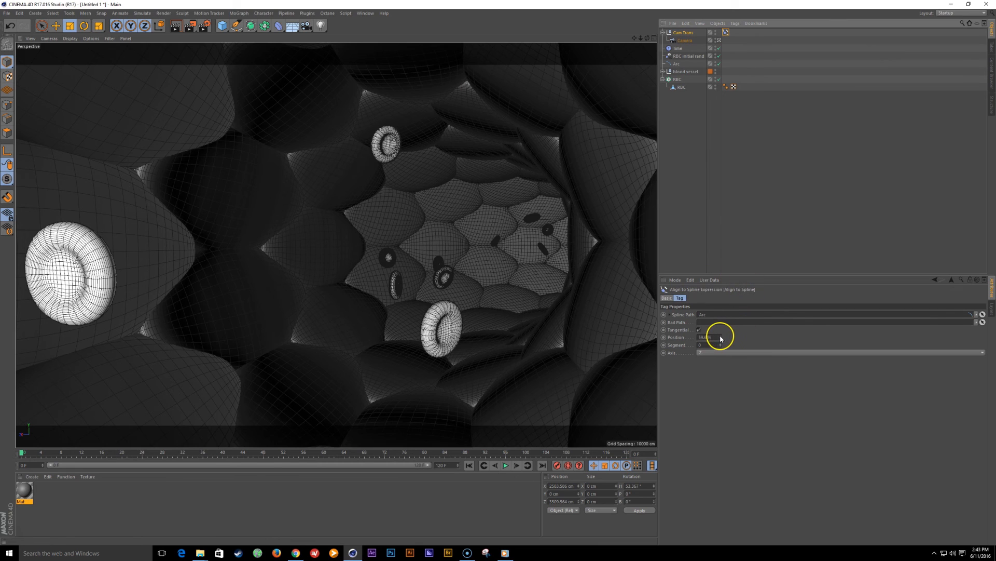
pyautogui.moveTo(721, 338); pyautogui.dragTo(721, 338)
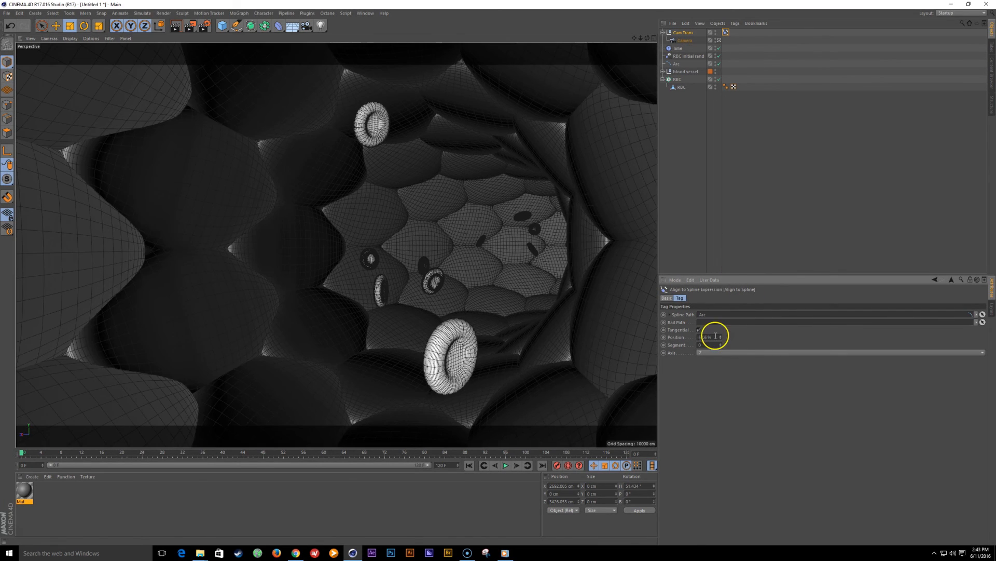
pyautogui.keyDown('ctrl'); pyautogui.click(664, 337); pyautogui.keyUp('ctrl')
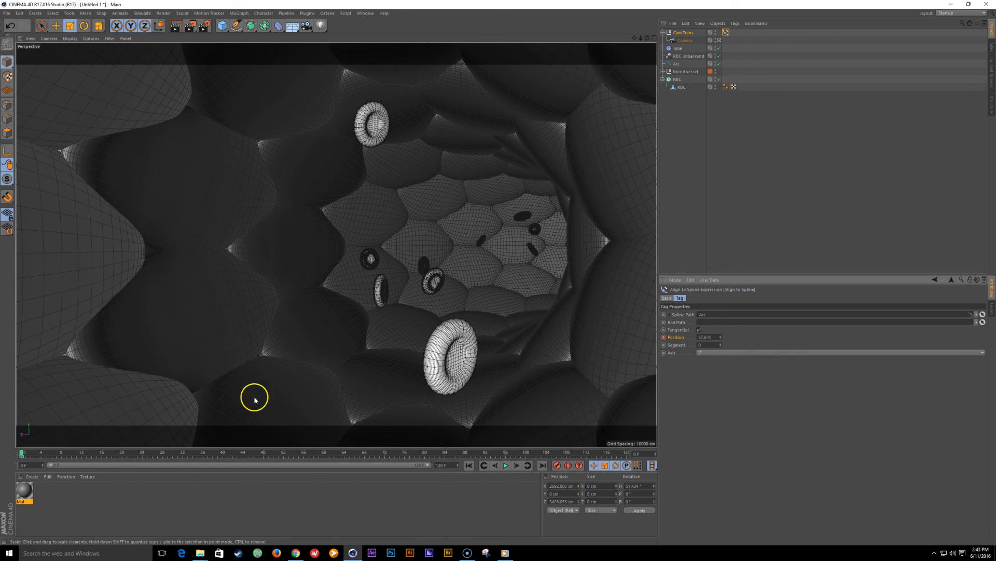
# Step: Keyframe a further-advanced Align to Spline position at frame 120 and play back the camera move
pyautogui.hotkey('shift', 'g')
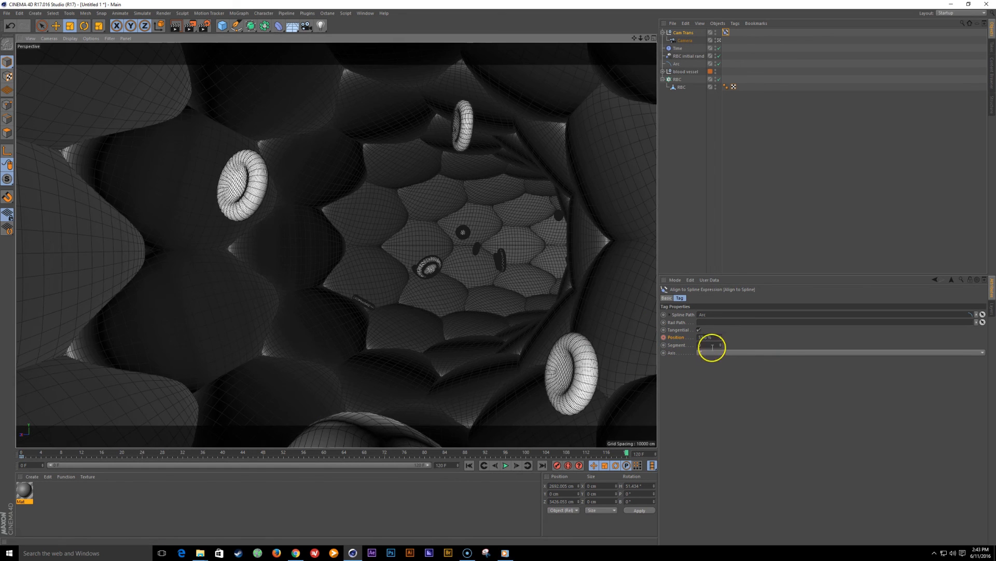
pyautogui.moveTo(720, 338); pyautogui.dragTo(720, 337)
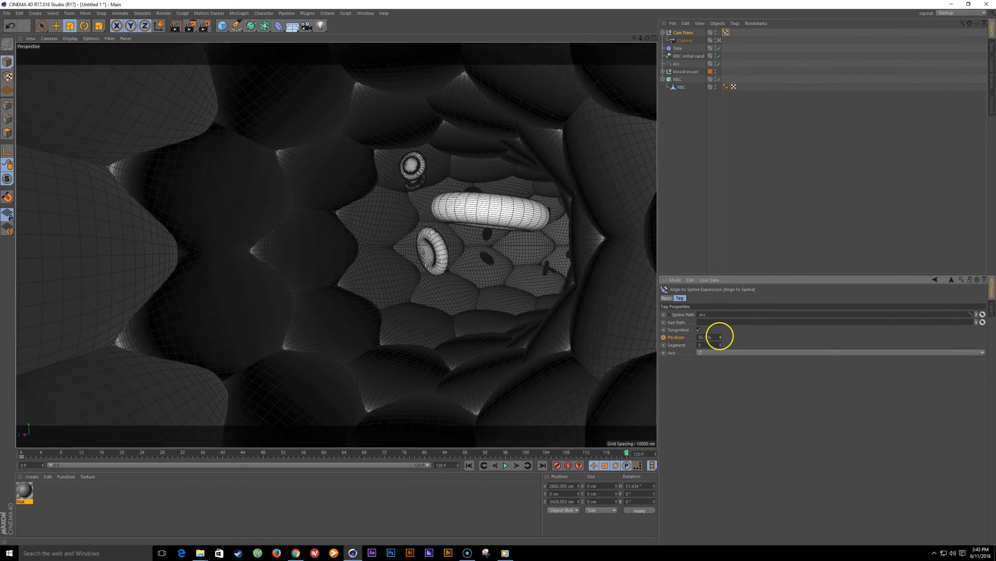
pyautogui.click(663, 337)
pyautogui.click(503, 465)
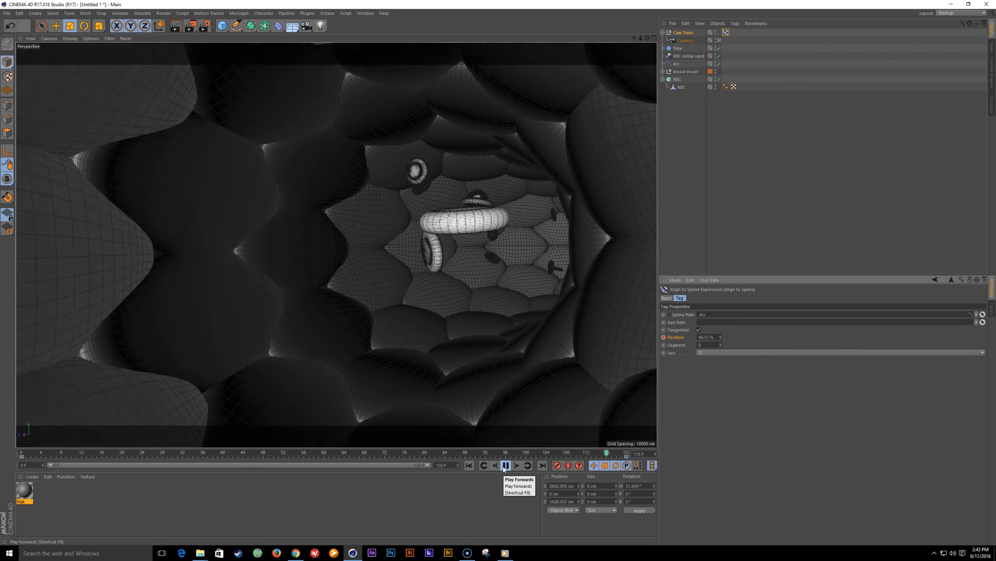
pyautogui.click(505, 465)
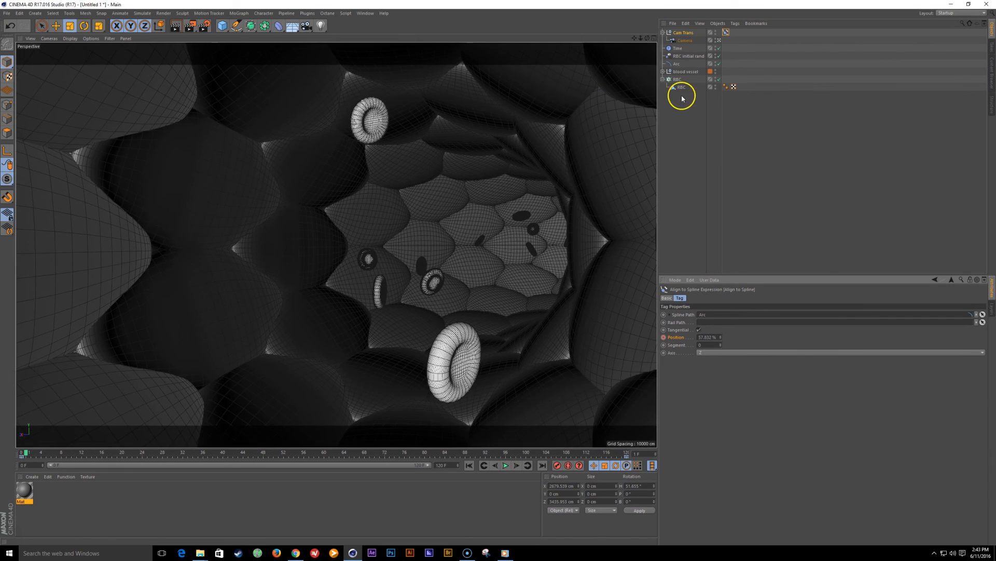
# Step: Expand the blood vessel hierarchy and examine the object settings of Cloner 1 and its nested Cloner
pyautogui.click(663, 71)
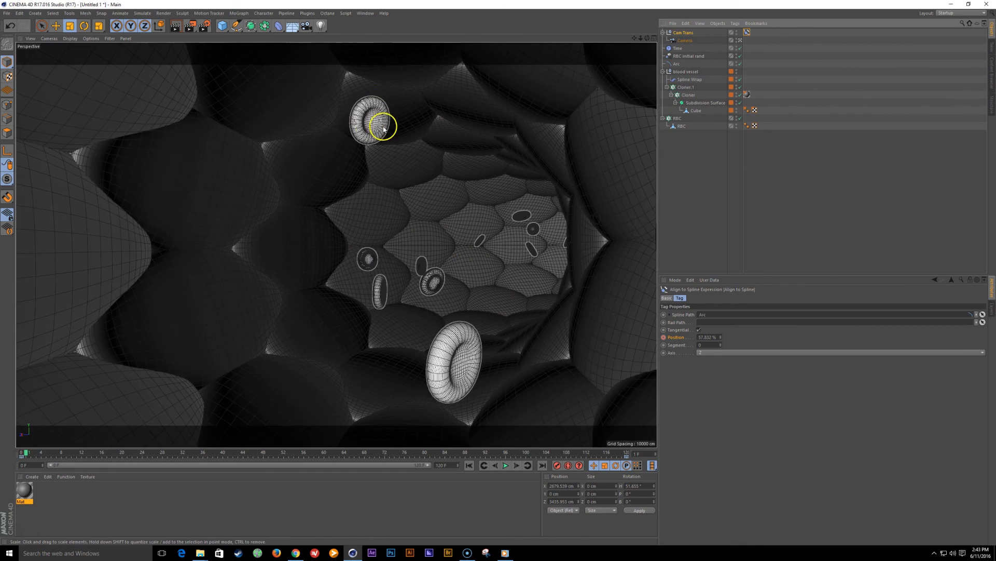
pyautogui.click(686, 87)
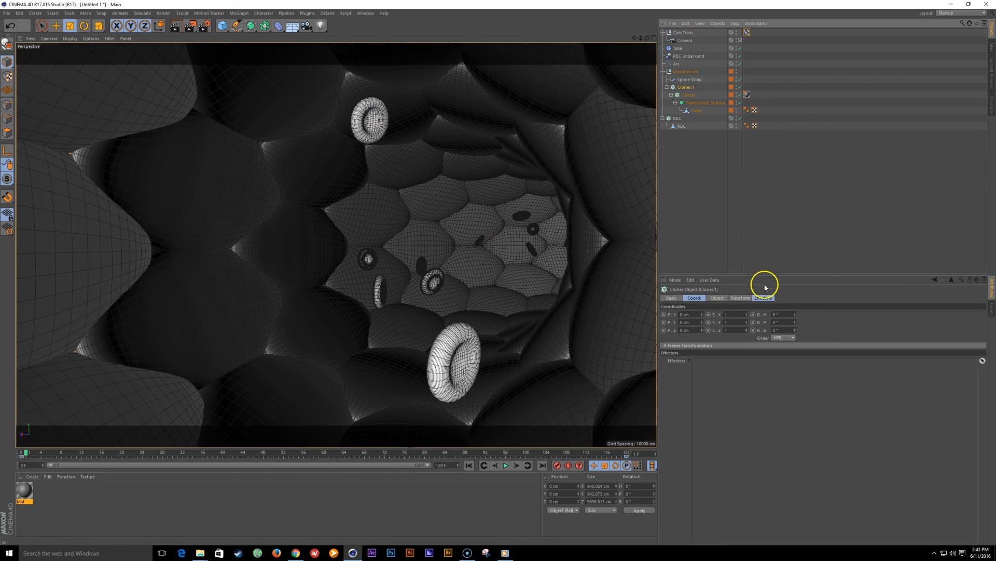
pyautogui.click(718, 298)
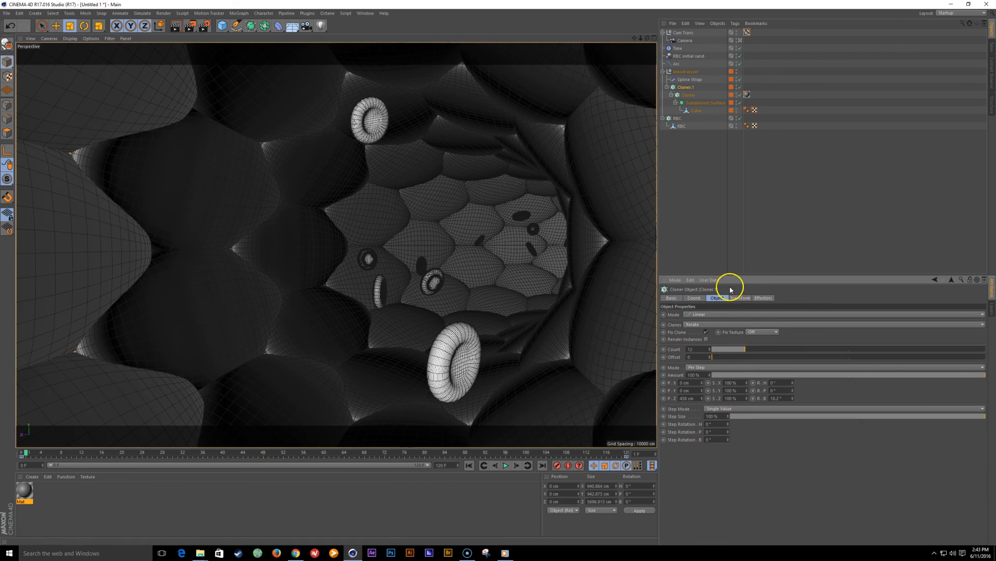
pyautogui.click(690, 95)
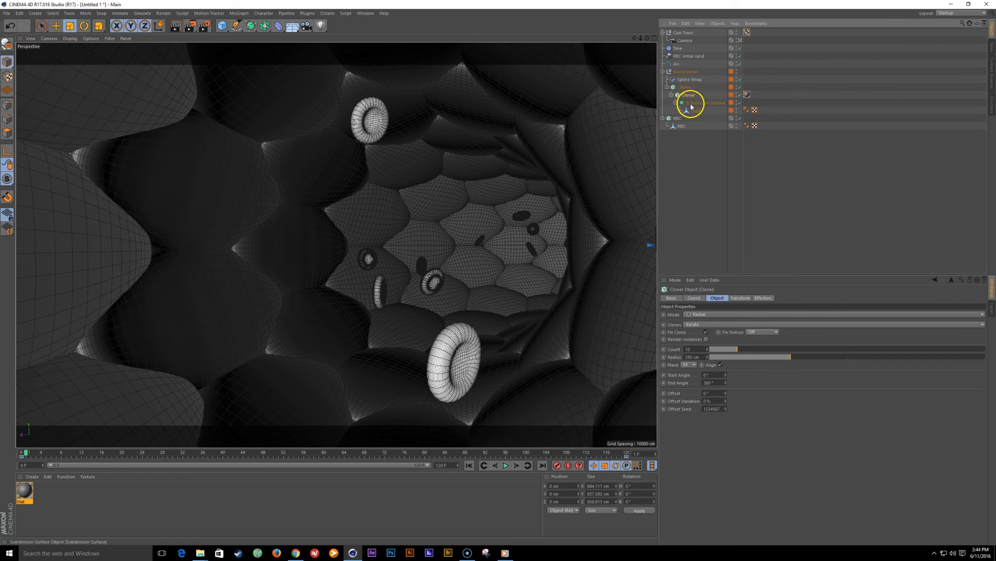
# Step: Set the RBC cloner's rate to 15% and play the animation
pyautogui.click(679, 118)
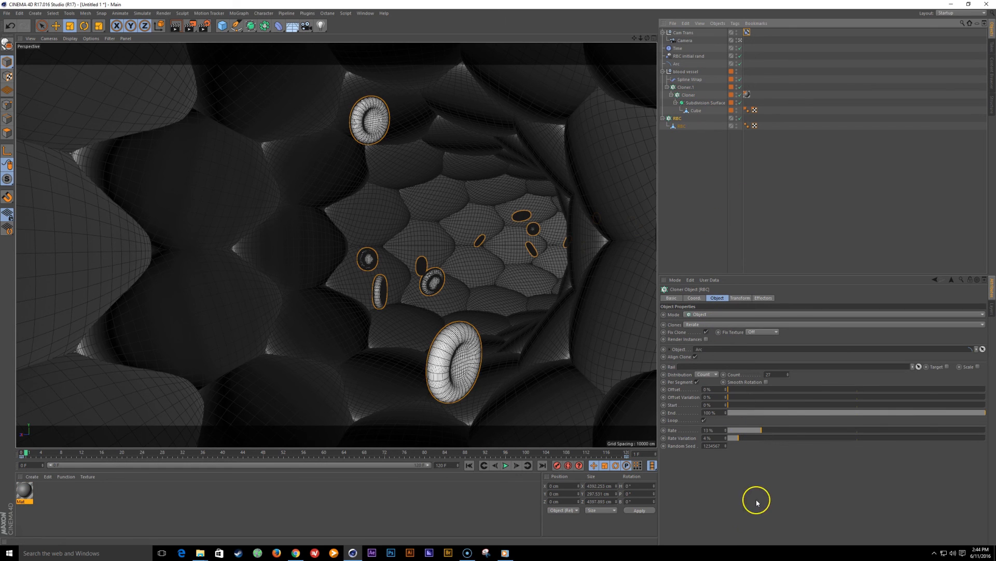
pyautogui.moveTo(763, 430); pyautogui.dragTo(767, 431)
pyautogui.click(506, 466)
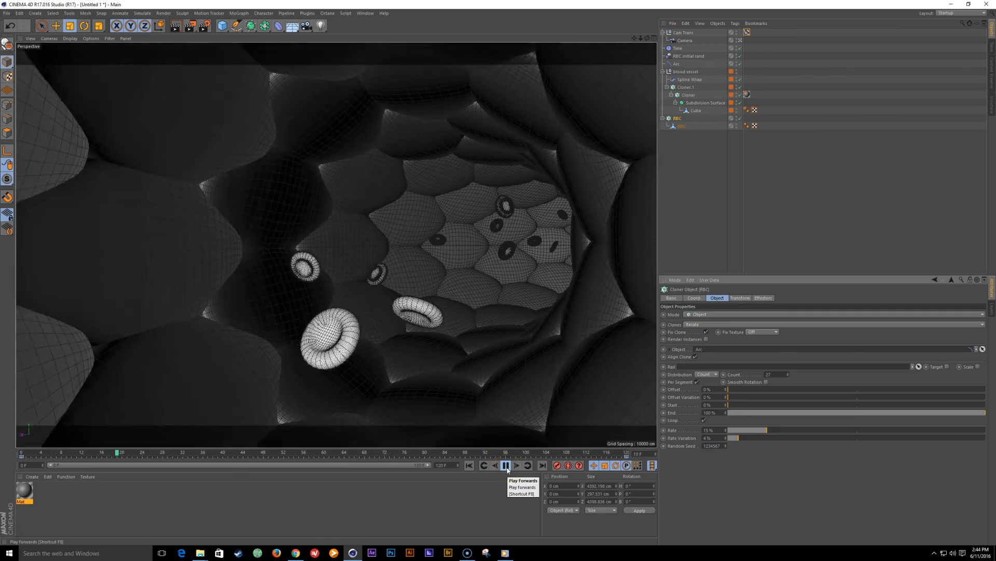
# Step: Set the Time effector's pitch rotation to 61° and adjust its bank rotation to change how the cells tumble
pyautogui.click(678, 49)
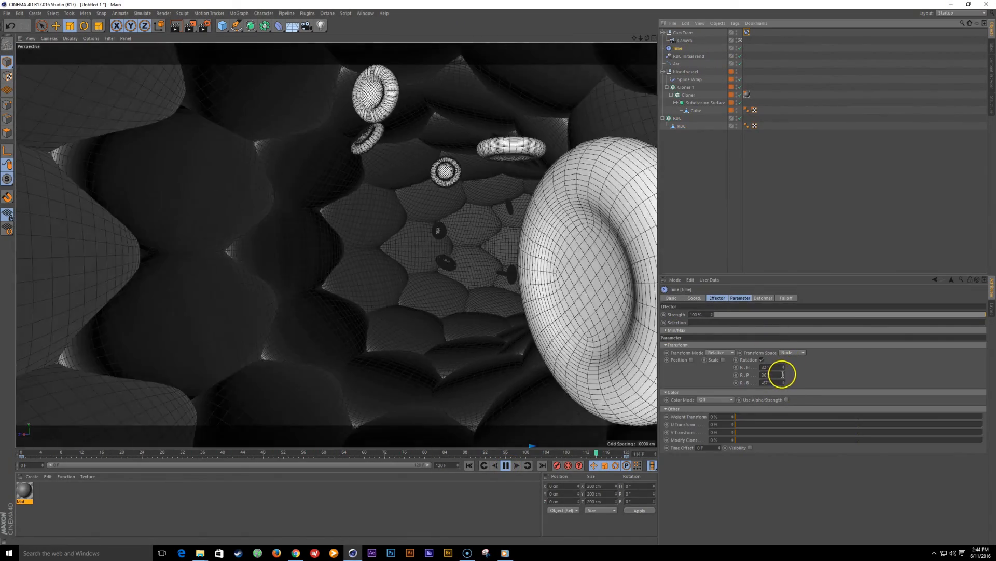
pyautogui.moveTo(783, 374); pyautogui.dragTo(783, 377)
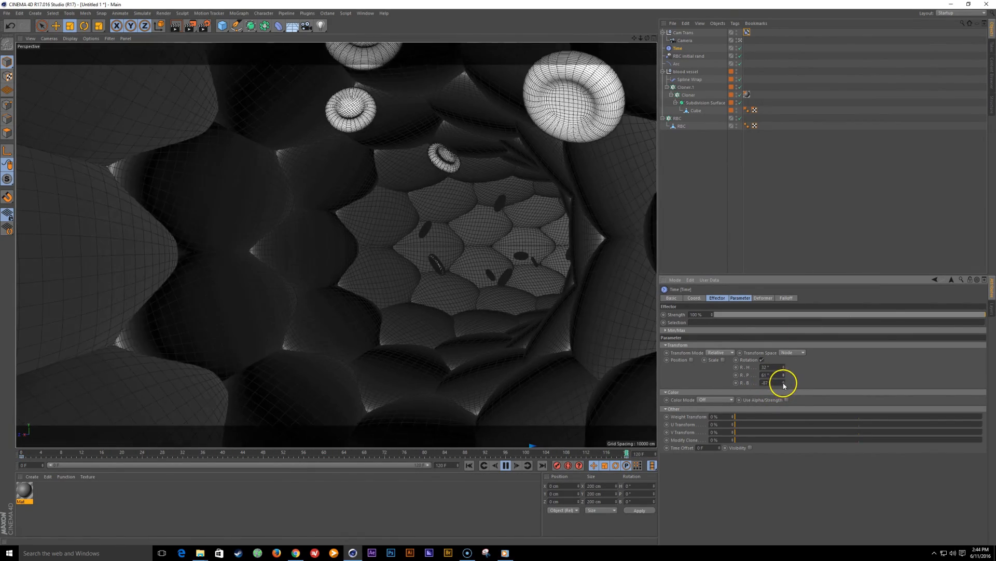
pyautogui.click(784, 384)
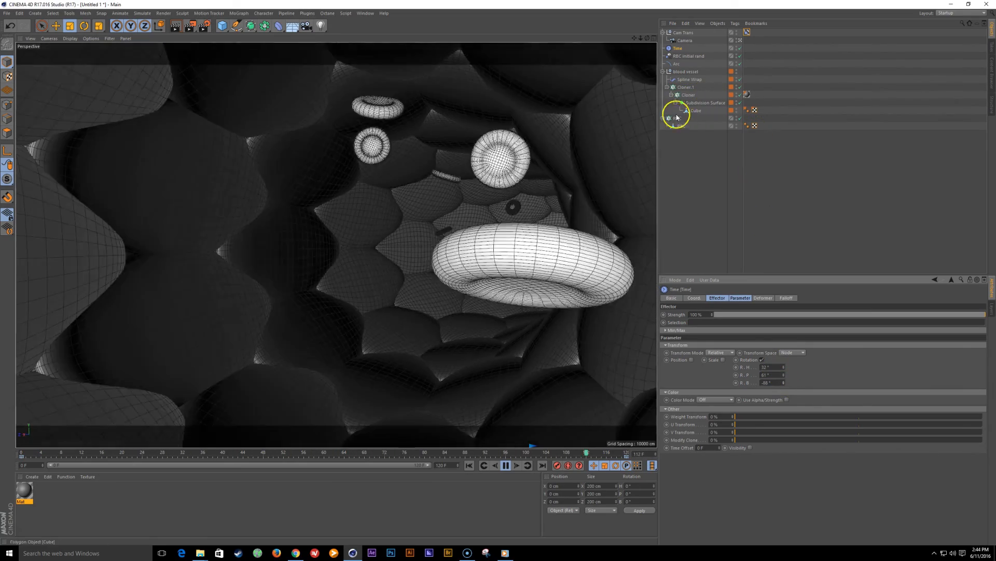
# Step: Set the RBC cloner's rate to 10% while the animation plays
pyautogui.click(677, 118)
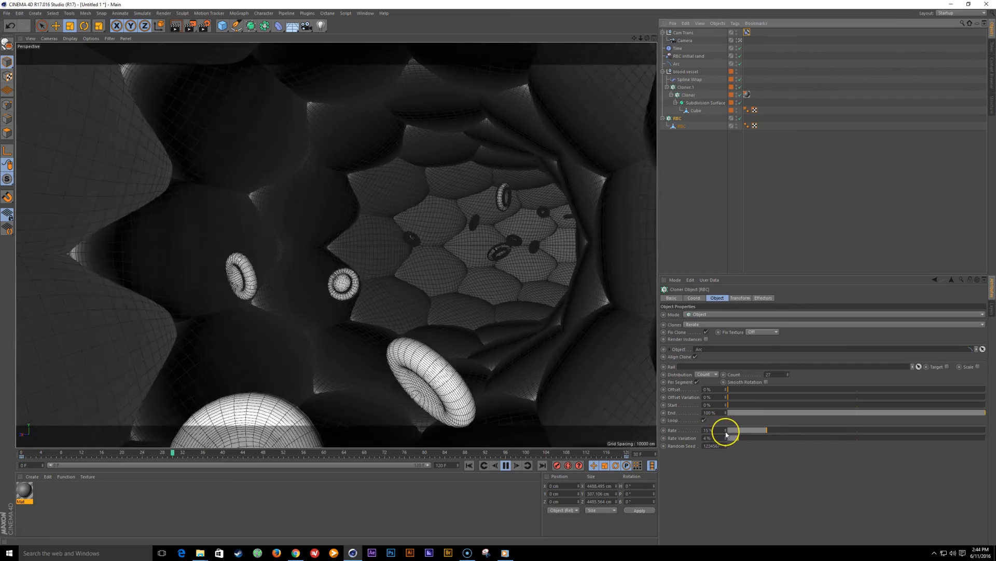
pyautogui.click(726, 432)
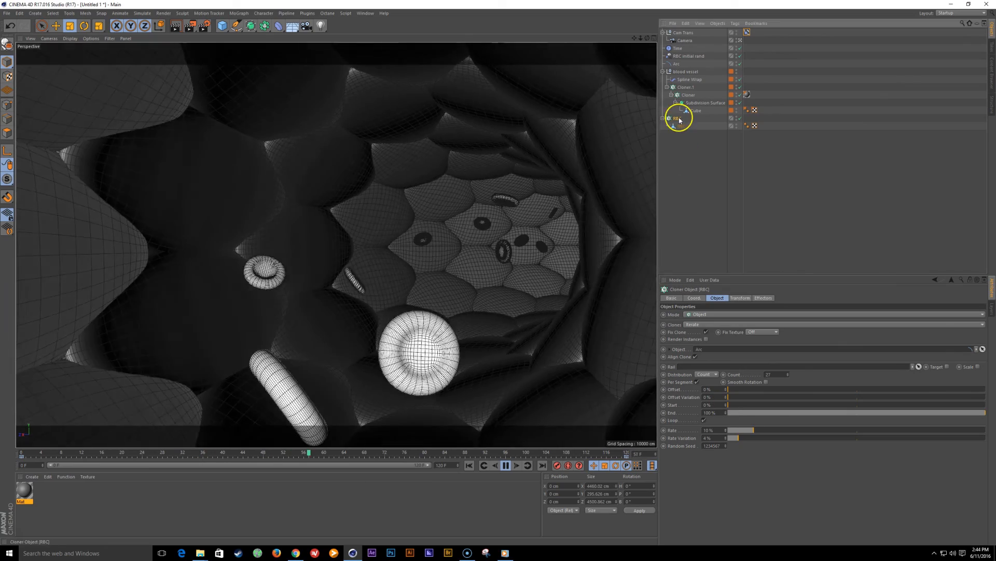
# Step: Set the RBC cloner's count to 31 and the RBC initial rand effector's seed to 12347, and pause the playback
pyautogui.click(789, 375)
pyautogui.click(789, 375)
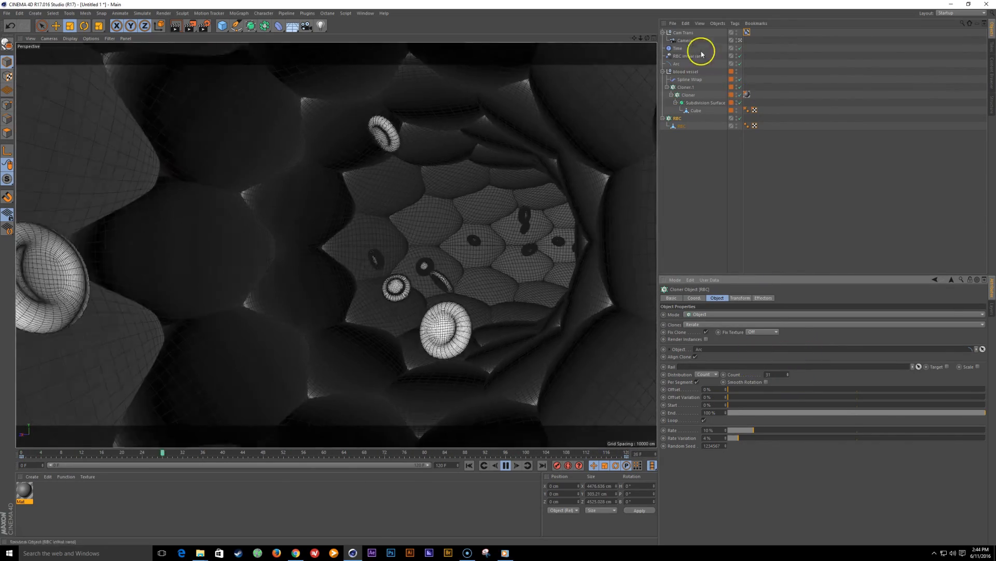
pyautogui.click(696, 56)
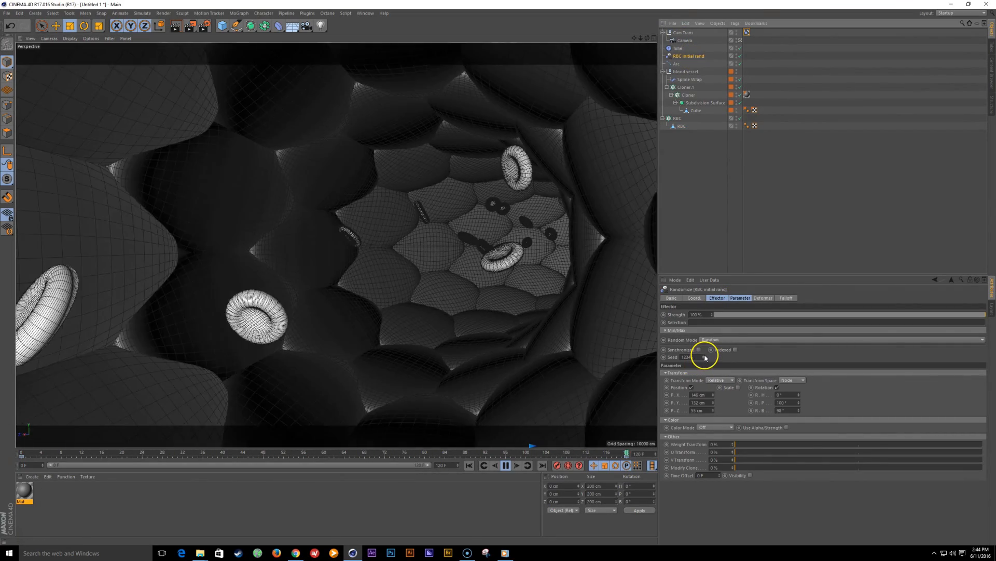
pyautogui.click(705, 357)
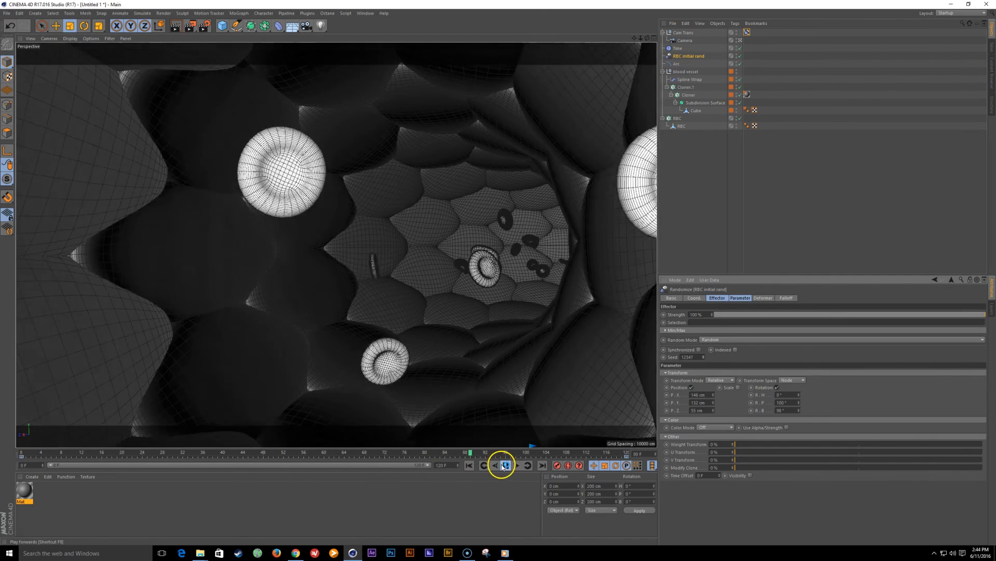
pyautogui.click(503, 467)
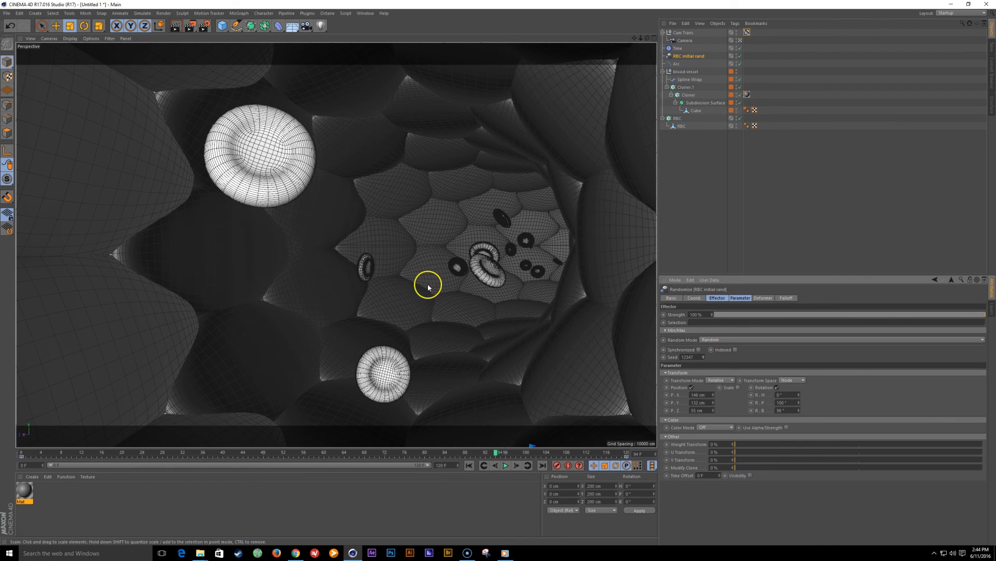
# Step: Play the animation from a slightly turned view inside the vessel, displayed with Gouraud shading without lines, and pause it
pyautogui.keyDown('alt'); pyautogui.moveTo(430, 274); pyautogui.dragTo(446, 267); pyautogui.keyUp('alt')
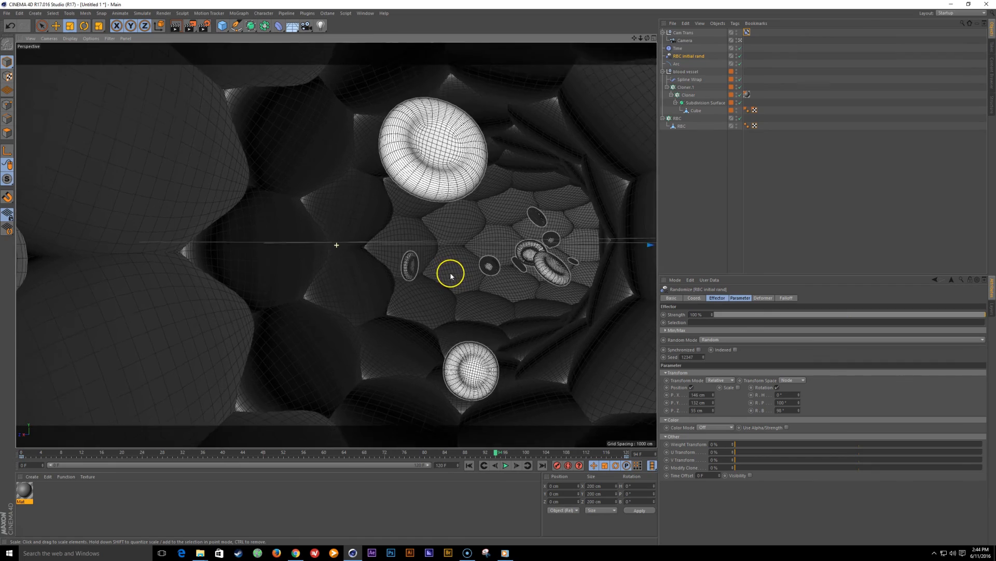
pyautogui.click(506, 465)
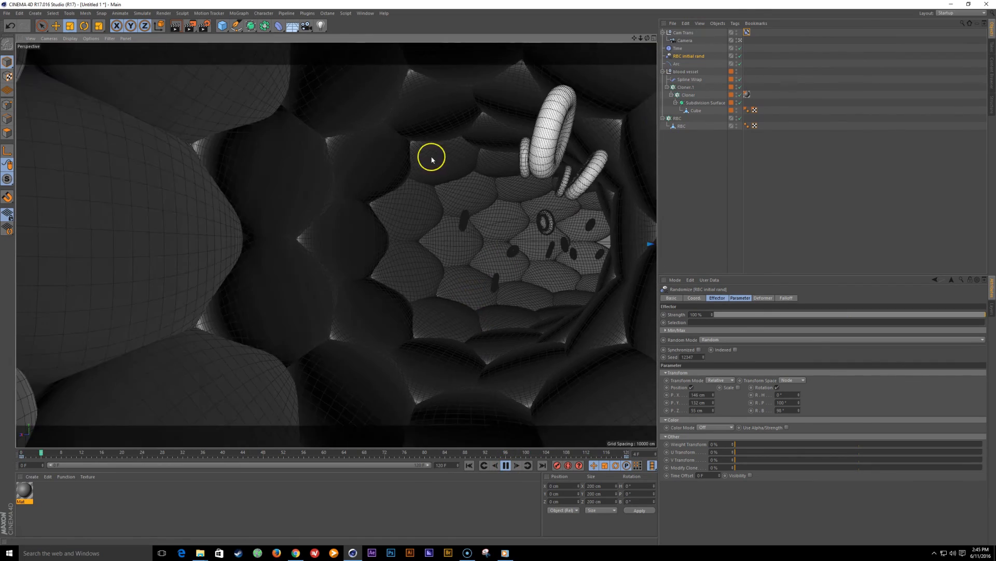
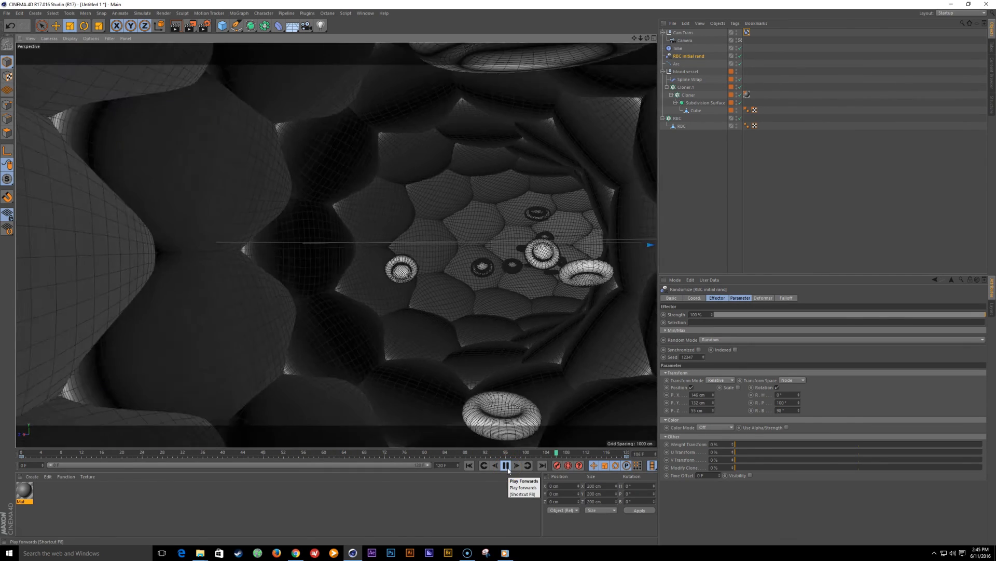
pyautogui.press('n')
pyautogui.press('a')
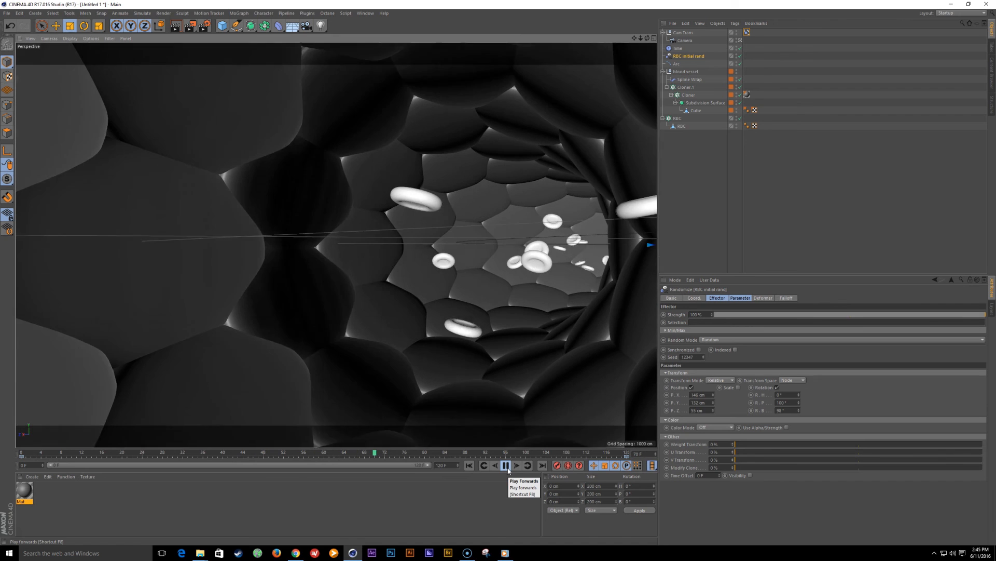
pyautogui.click(508, 469)
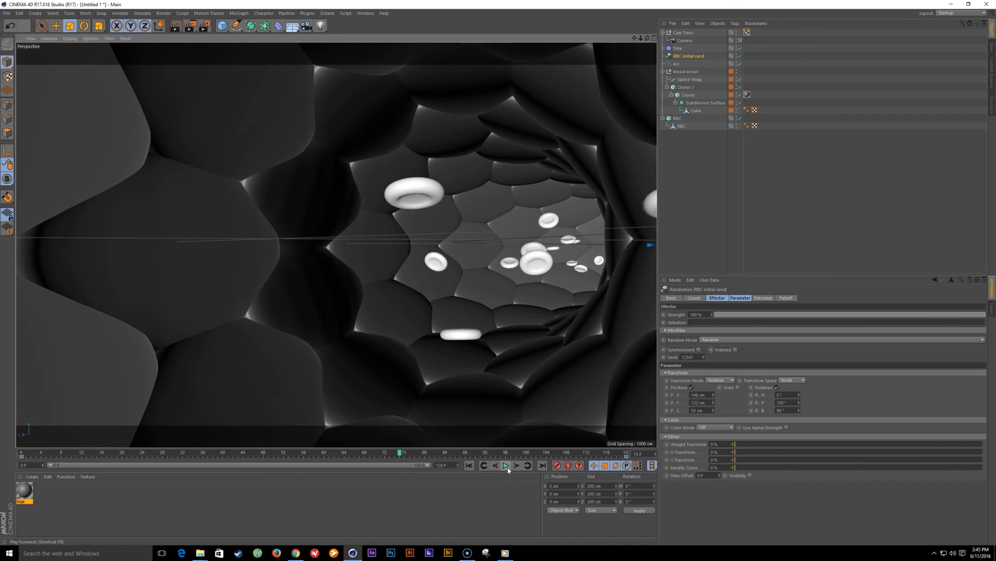
# Step: Switch to the media player, play the BloodFlow reference video to examine its small particles, and return to Cinema 4D
pyautogui.click(532, 293)
pyautogui.click(711, 206)
pyautogui.click(508, 554)
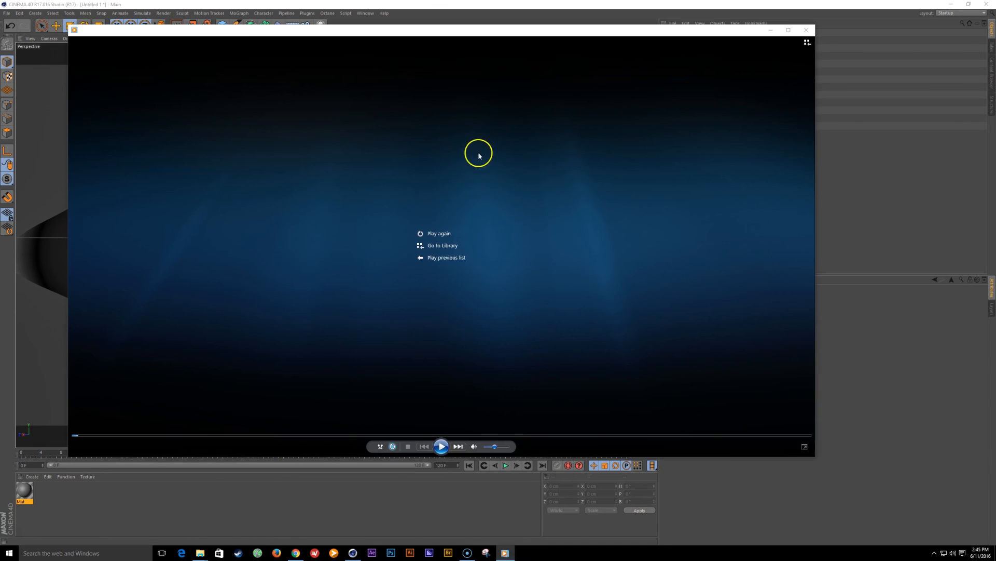
pyautogui.click(441, 447)
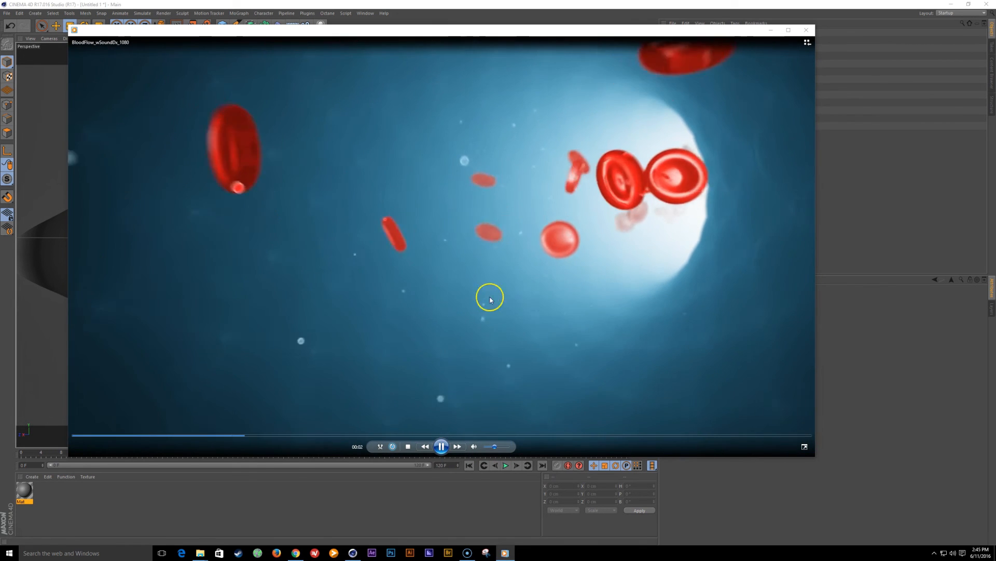
pyautogui.click(442, 446)
pyautogui.click(848, 429)
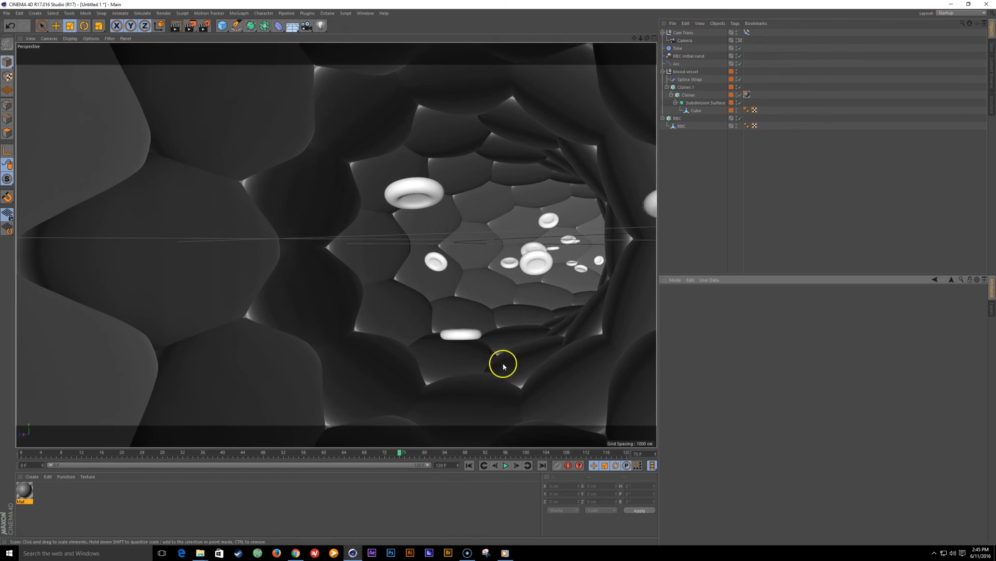
# Step: Duplicate the RBC cloner with its child and place the copy at the end of the object hierarchy
pyautogui.click(678, 118)
pyautogui.keyDown('ctrl'); pyautogui.moveTo(679, 118); pyautogui.dragTo(681, 158); pyautogui.keyUp('ctrl')
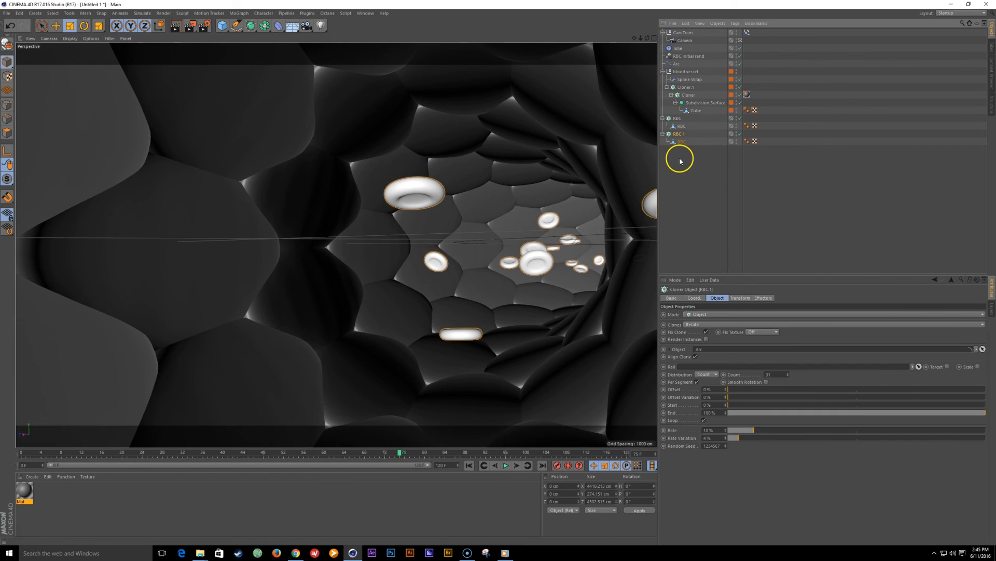
pyautogui.click(687, 176)
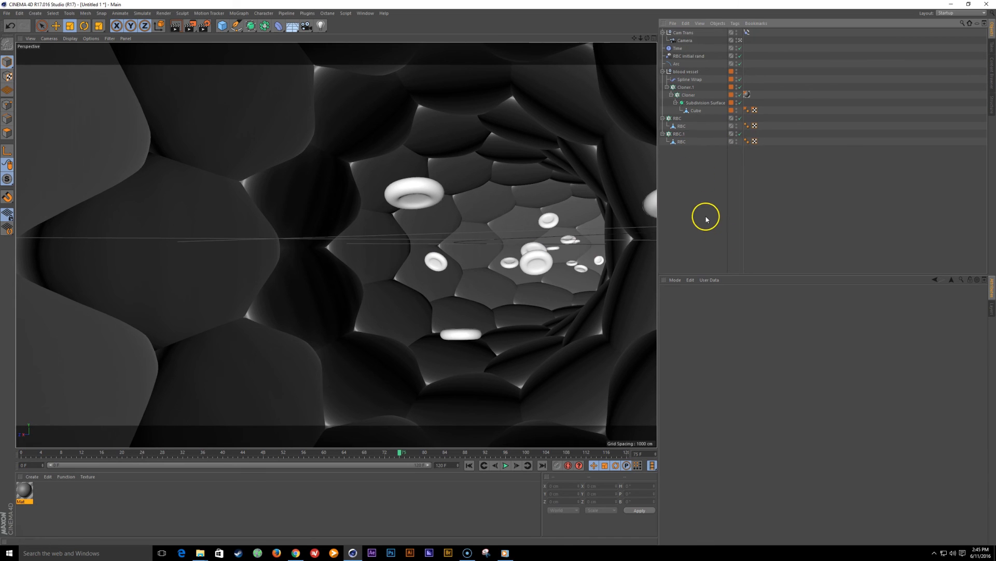
# Step: Replace the mesh inside the RBC.1 cloner with a new sphere scaled down to a radius of about 4.5 cm
pyautogui.hotkey('shift', 'c')
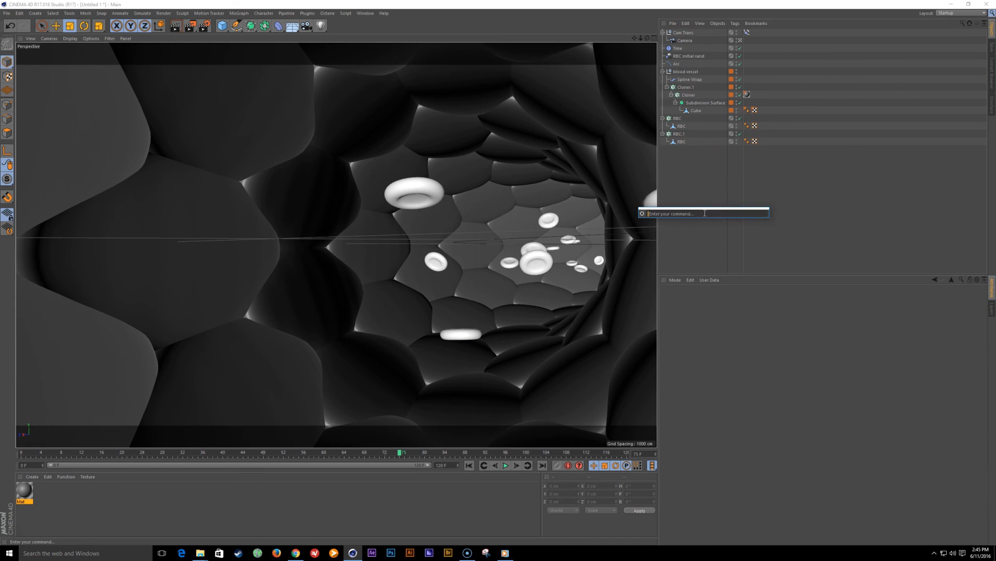
pyautogui.write('sphere')
pyautogui.press('Return')
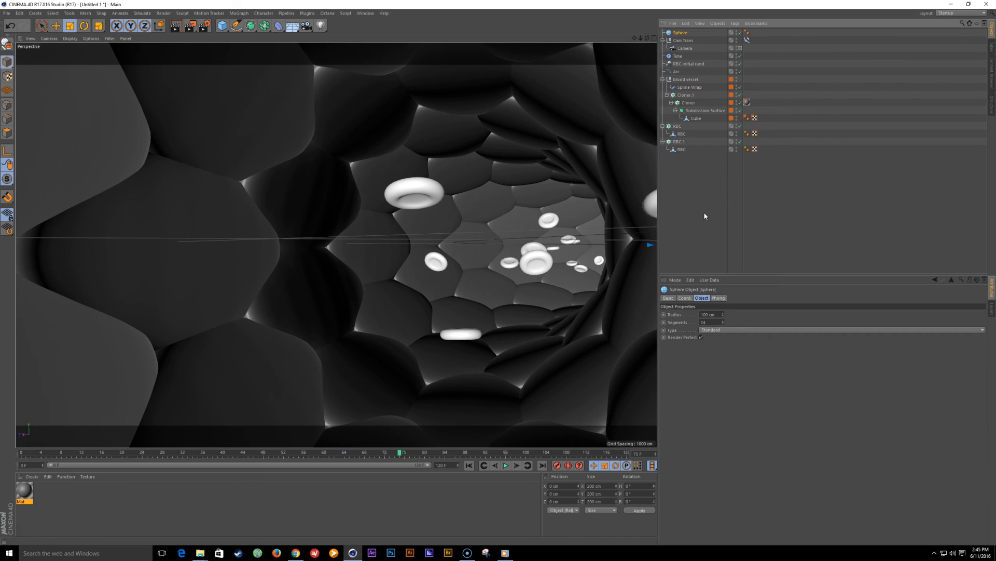
pyautogui.click(682, 151)
pyautogui.press('Delete')
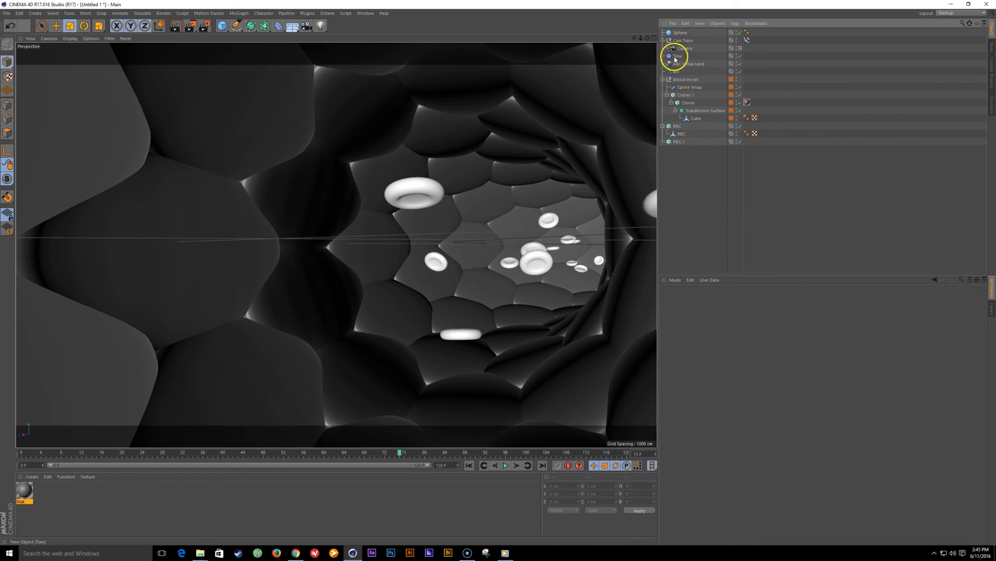
pyautogui.moveTo(680, 34); pyautogui.dragTo(684, 141)
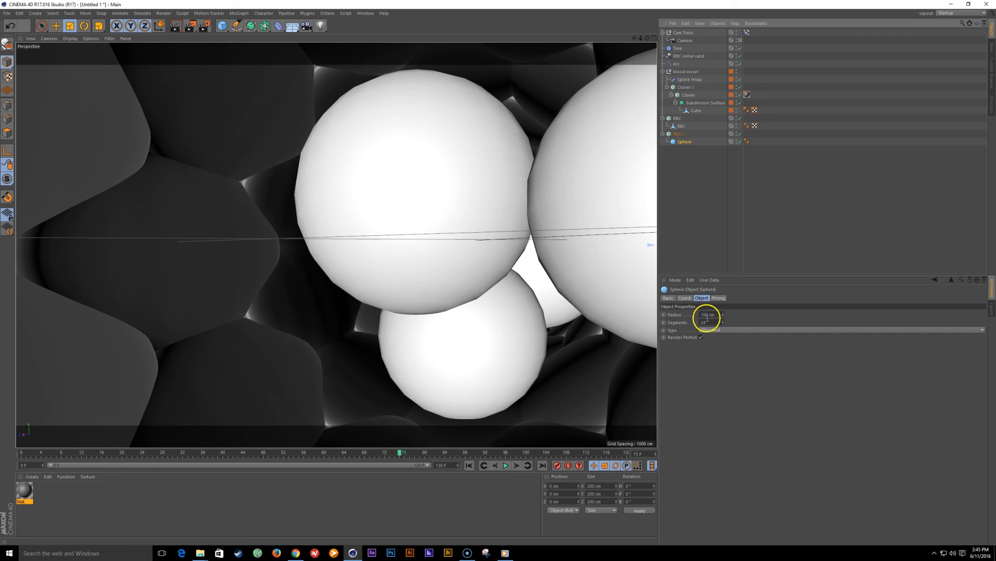
pyautogui.moveTo(449, 293); pyautogui.dragTo(498, 272)
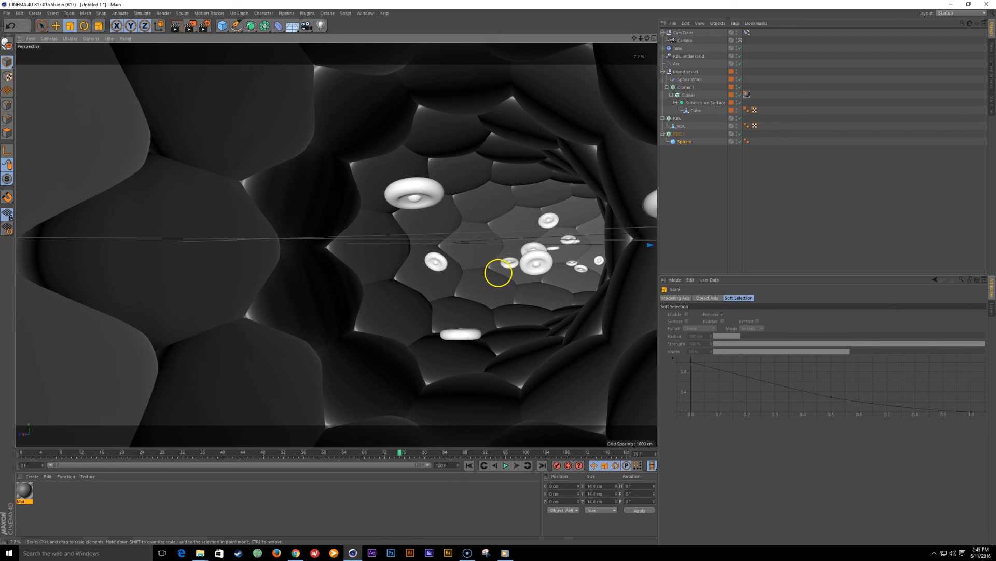
# Step: Remove the RBC initial rand and Time effectors from the RBC.1 cloner
pyautogui.click(679, 133)
pyautogui.click(764, 298)
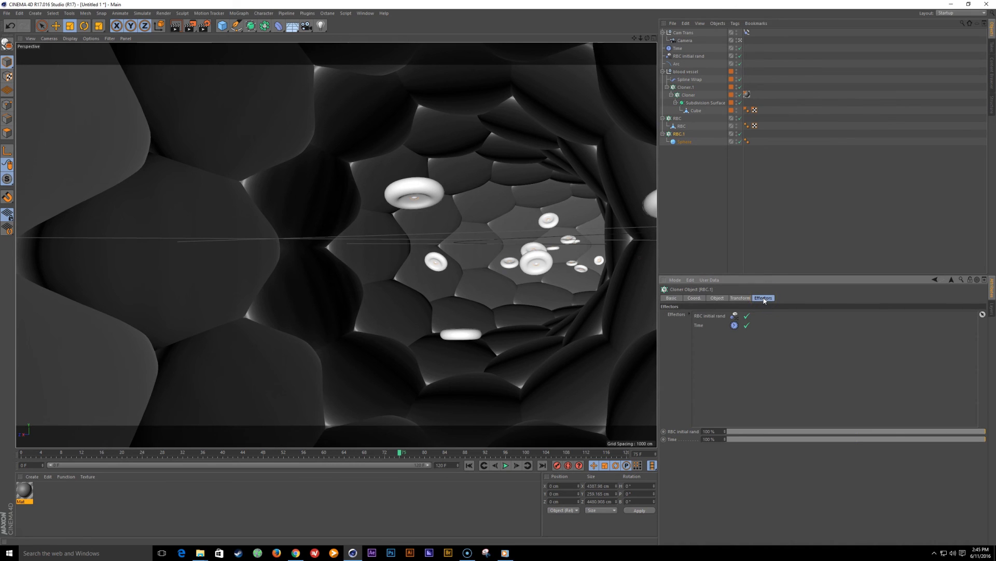
pyautogui.click(701, 316)
pyautogui.keyDown('shift'); pyautogui.click(713, 326); pyautogui.keyUp('shift')
pyautogui.press('Delete')
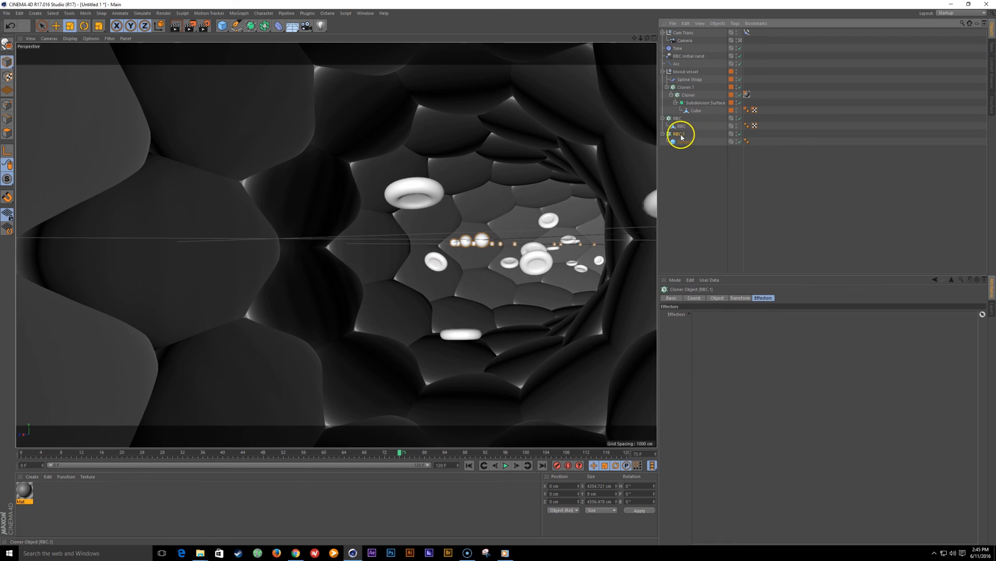
# Step: Add a Random effector to the RBC.1 cloner
pyautogui.hotkey('shift', 'c')
pyautogui.write('random')
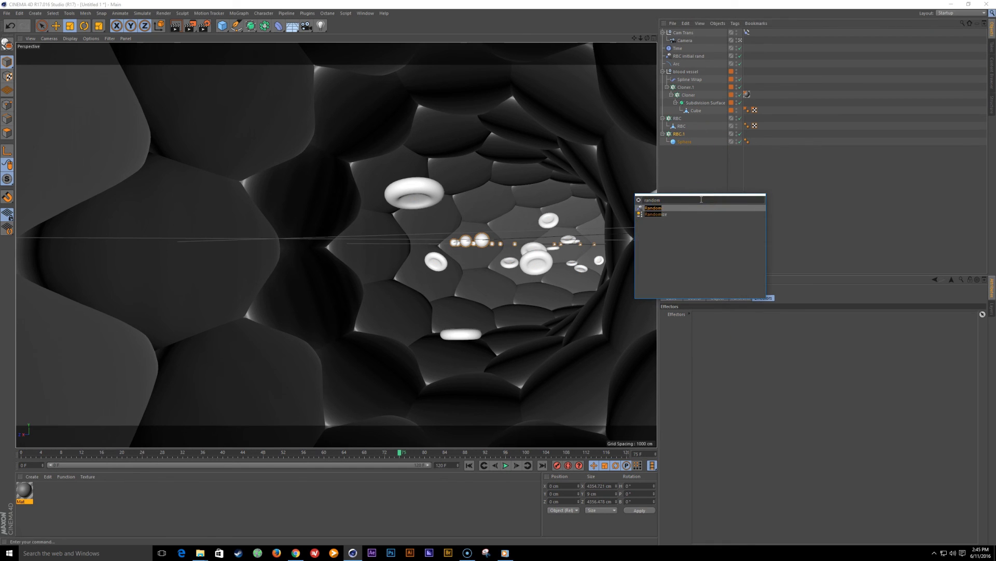
pyautogui.press('Return')
# Step: Rename the sphere cloner as "env particles" and its Random effector as "particles random"
pyautogui.click(680, 141)
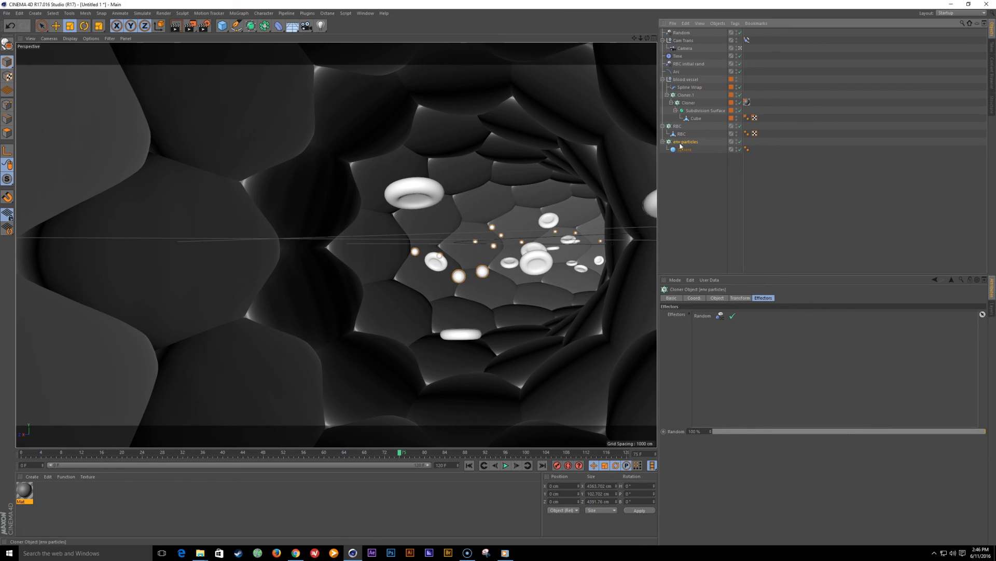
pyautogui.click(683, 32)
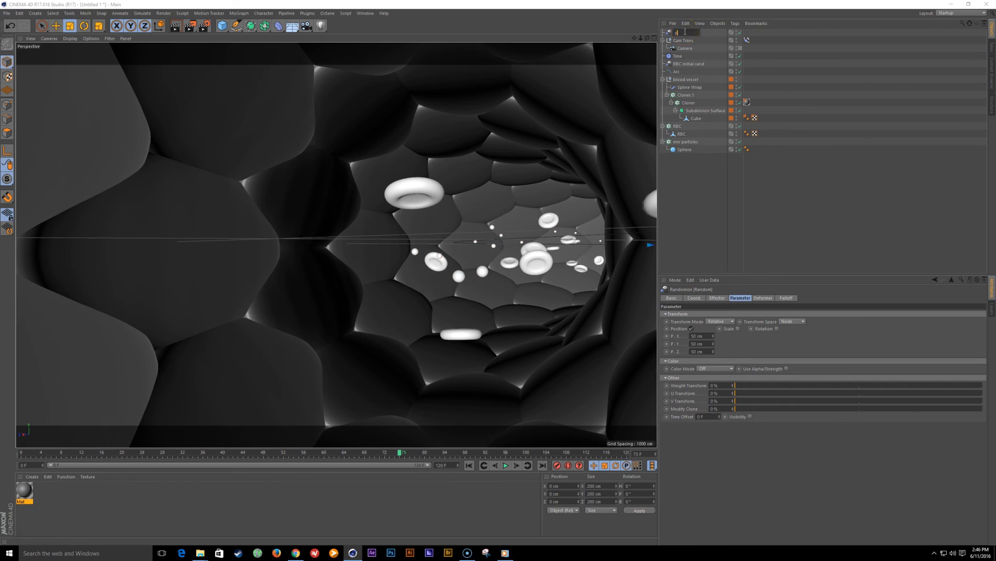
pyautogui.write('m')
pyautogui.press('Return')
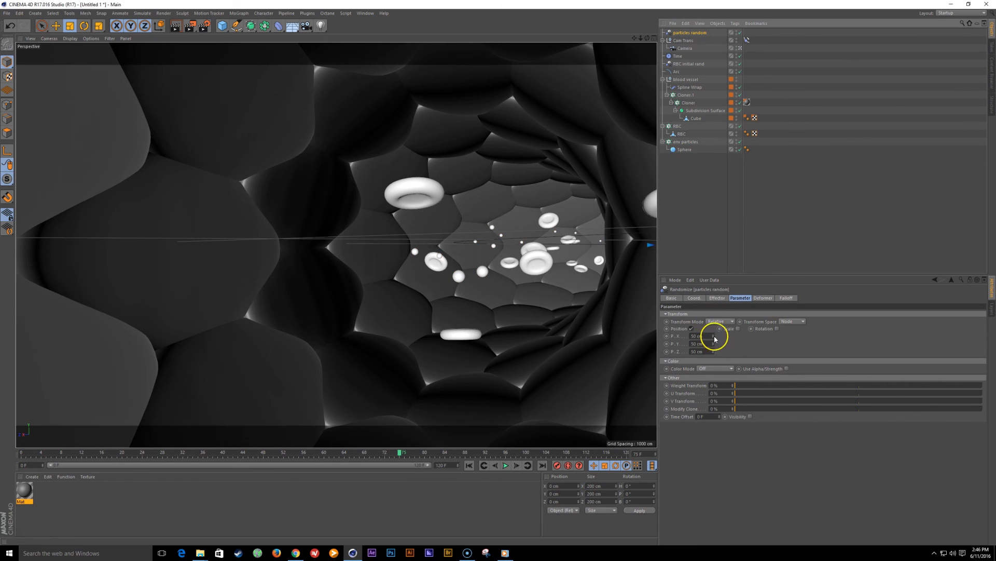
# Step: Set the particles random effector's position variation to about 95, 84 and 105 cm in X, Y, Z, with uniform scale about 0.4
pyautogui.moveTo(714, 337)
pyautogui.mouseDown()
pyautogui.moveTo(713, 350)
pyautogui.moveTo(721, 333)
pyautogui.mouseUp()
pyautogui.click(738, 329)
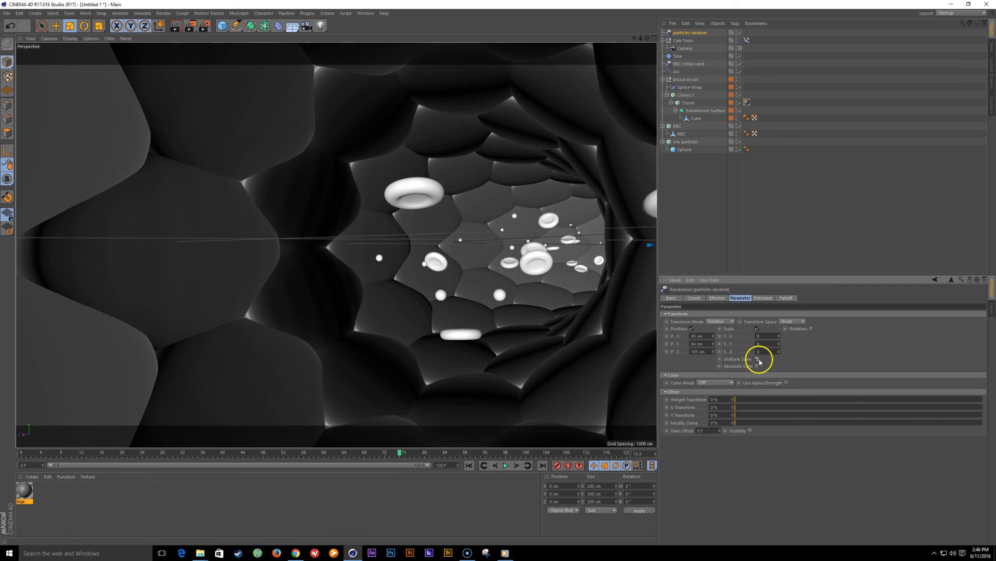
pyautogui.click(757, 359)
pyautogui.moveTo(778, 335); pyautogui.dragTo(780, 337)
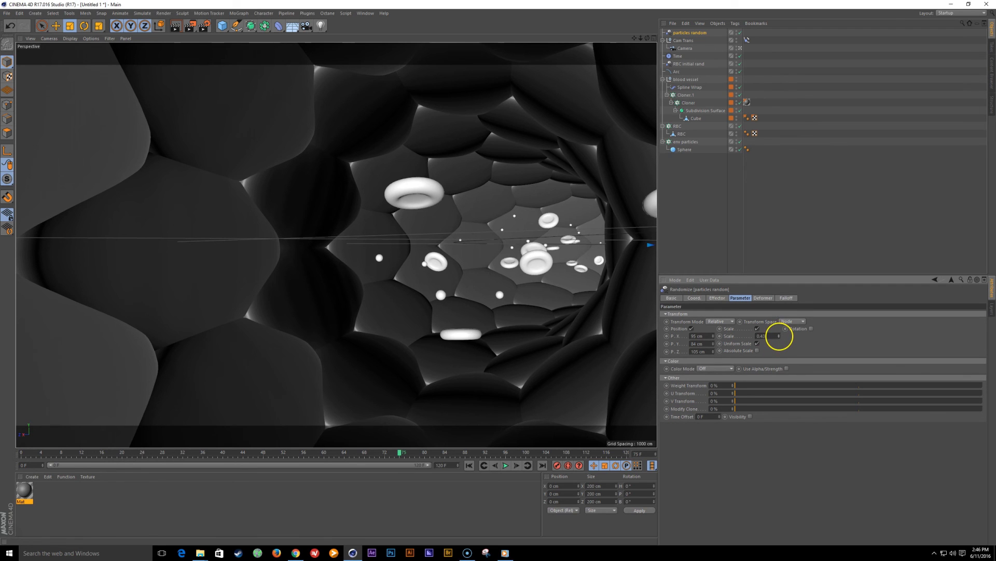
# Step: Scale the particle sphere down to a radius of about 2.36 cm and apply the Mat material to the env particles cloner
pyautogui.click(684, 149)
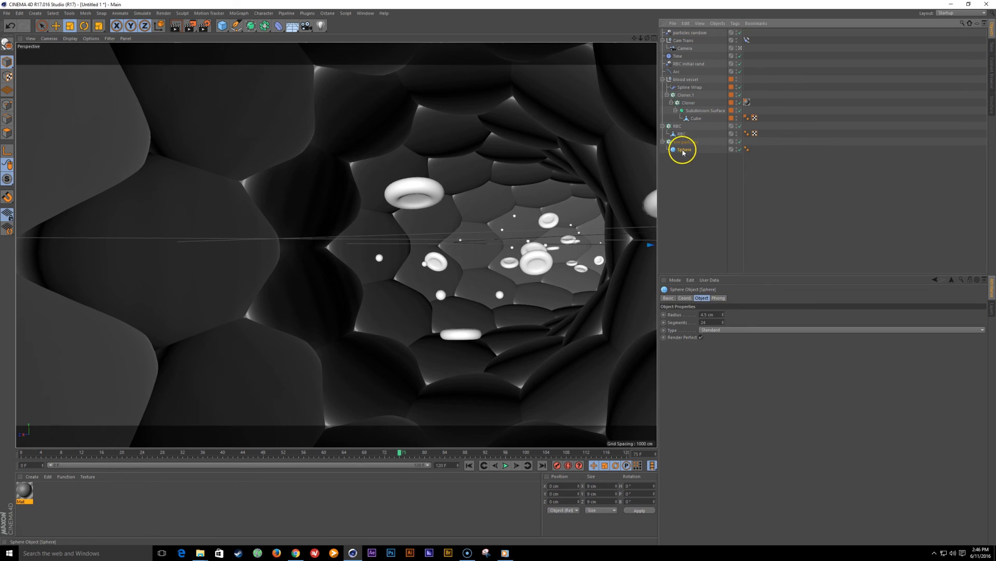
pyautogui.press('t')
pyautogui.moveTo(487, 222); pyautogui.dragTo(427, 296)
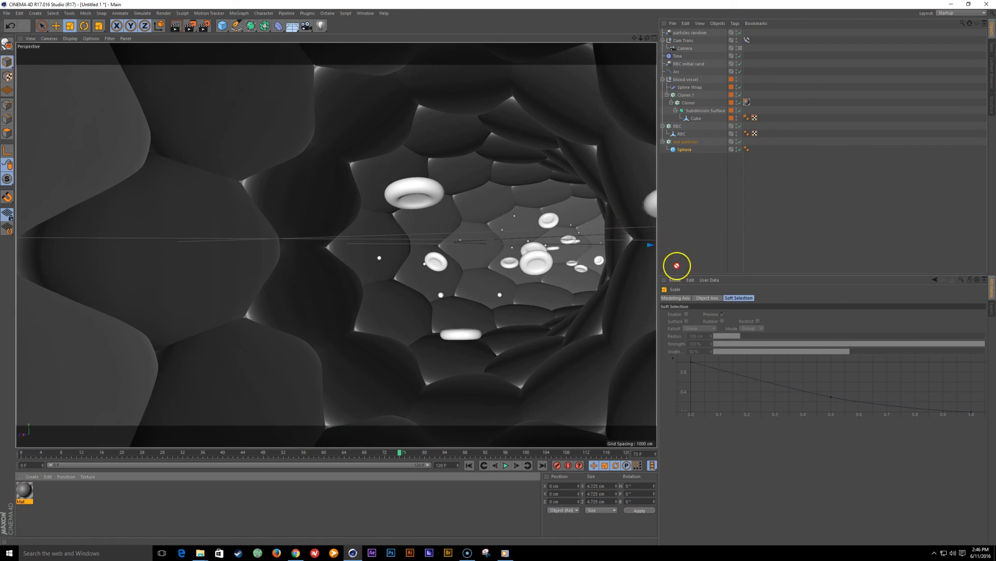
pyautogui.moveTo(677, 265); pyautogui.dragTo(689, 141)
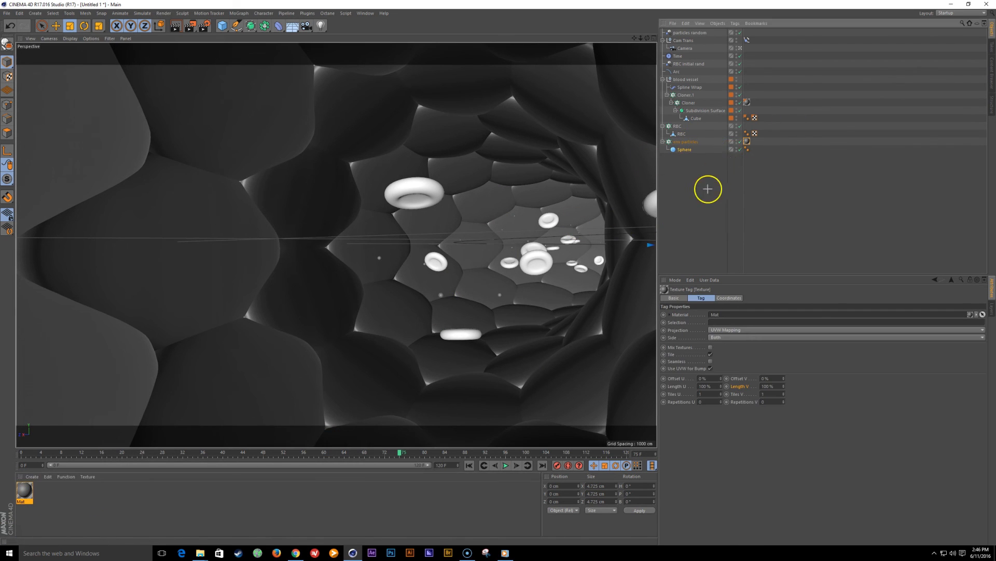
# Step: Try the particle sphere with 3 segments and render the view to check it
pyautogui.click(686, 151)
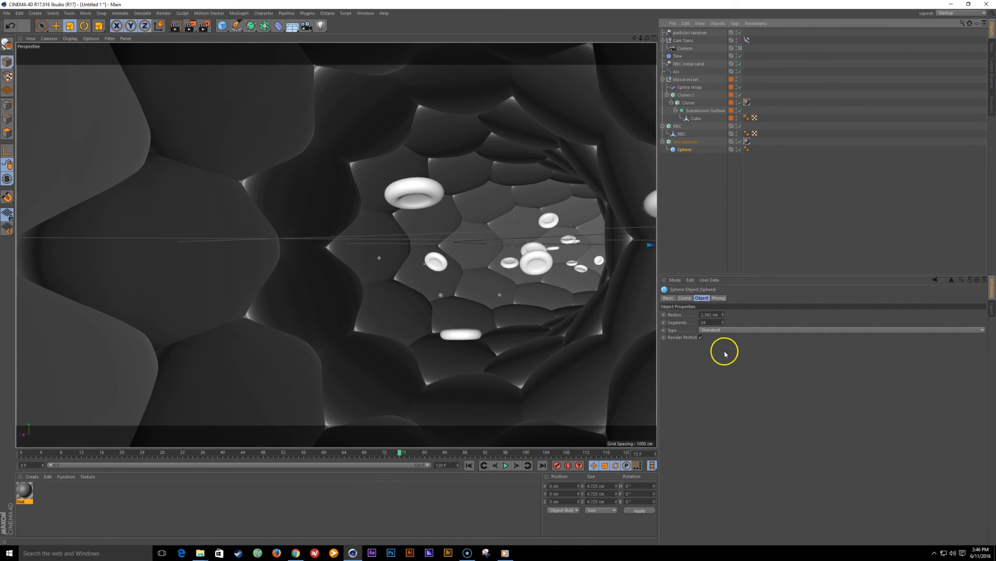
pyautogui.click(711, 323)
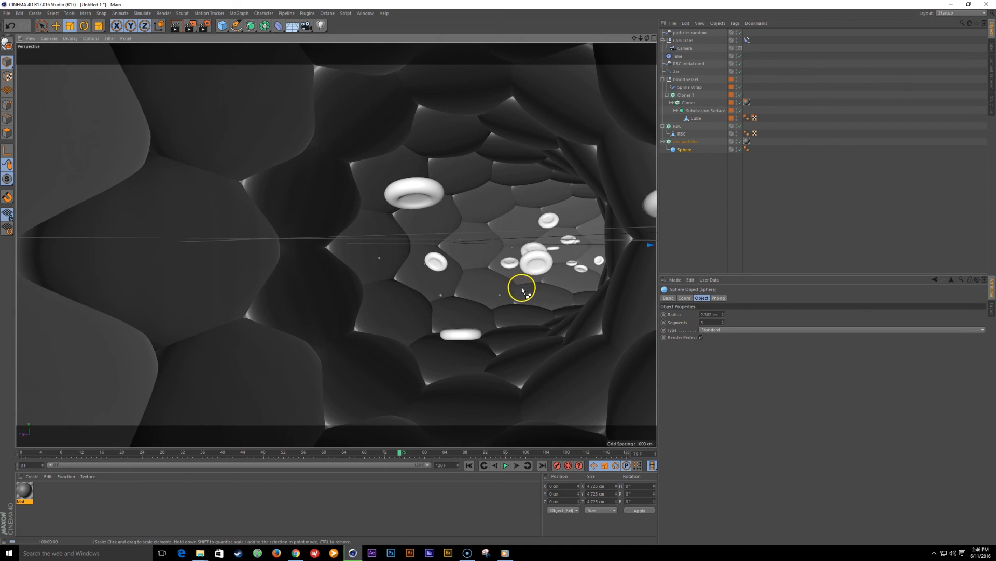
pyautogui.hotkey('ctrl', 'r')
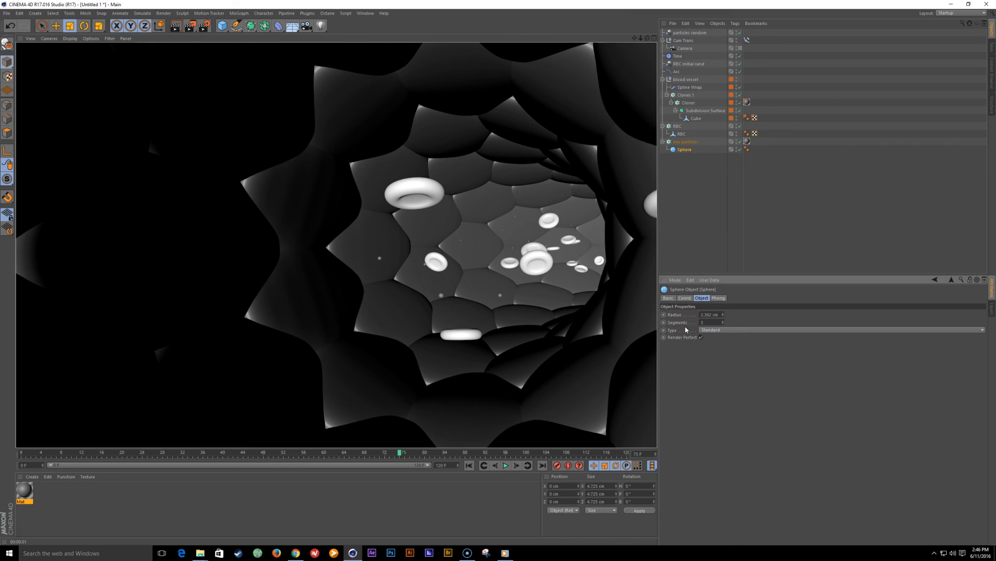
pyautogui.click(707, 237)
# Step: Set the particle sphere's segments to 8
pyautogui.click(684, 150)
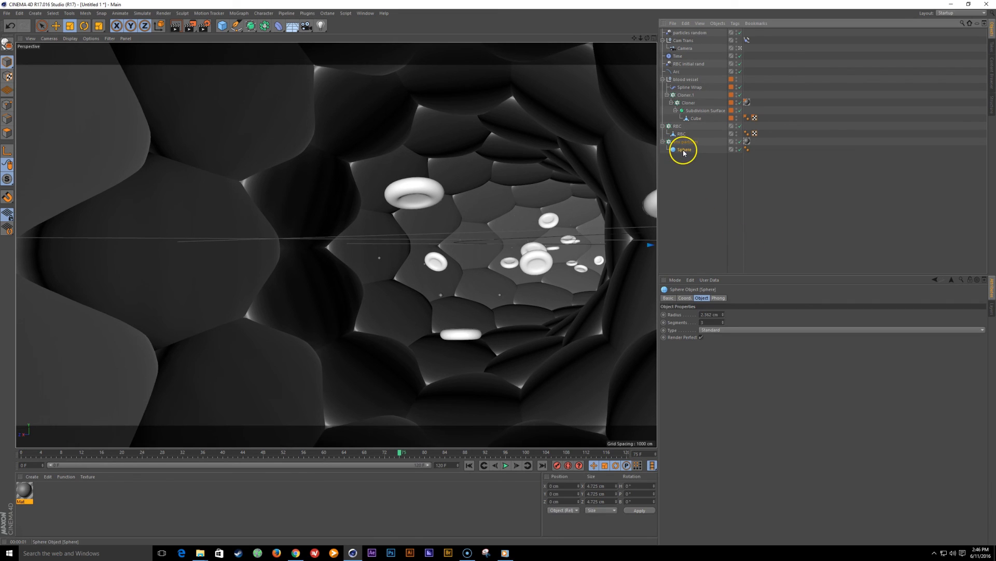
pyautogui.click(706, 322)
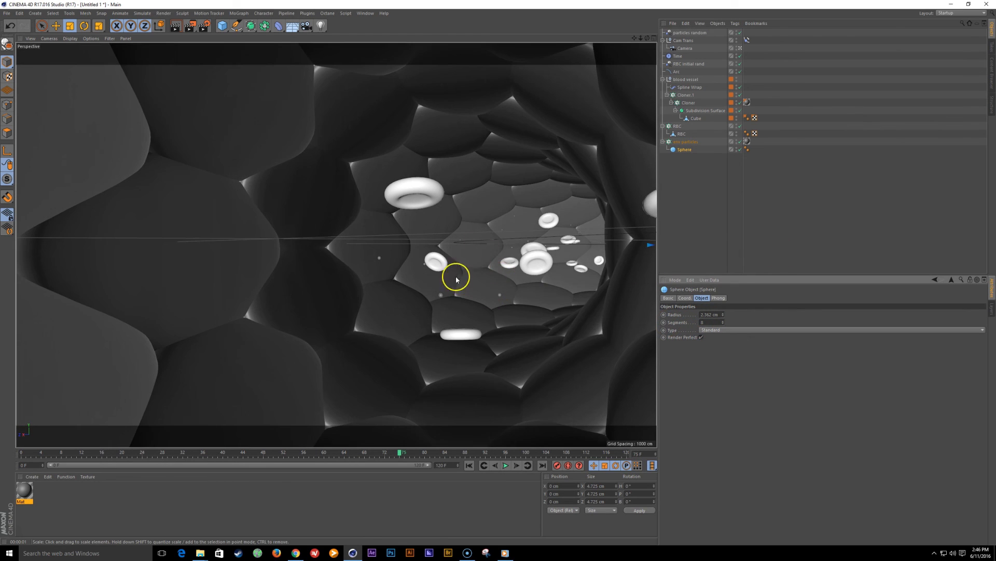
# Step: Set the particle sphere's segments to 3 and add two duplicates under env particles with radii of 2 cm and 1 cm
pyautogui.click(709, 321)
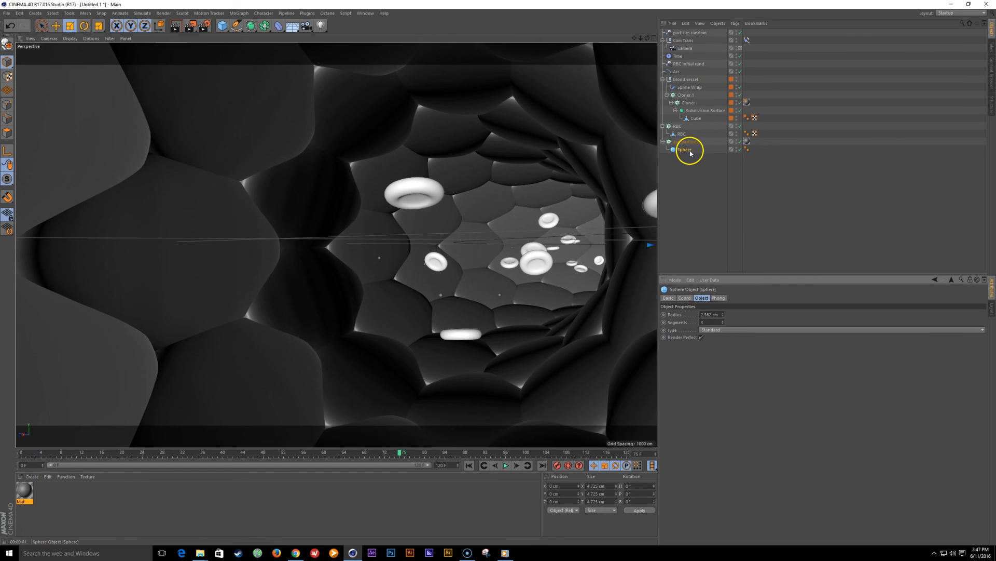
pyautogui.keyDown('ctrl'); pyautogui.moveTo(687, 151); pyautogui.dragTo(685, 146); pyautogui.keyUp('ctrl')
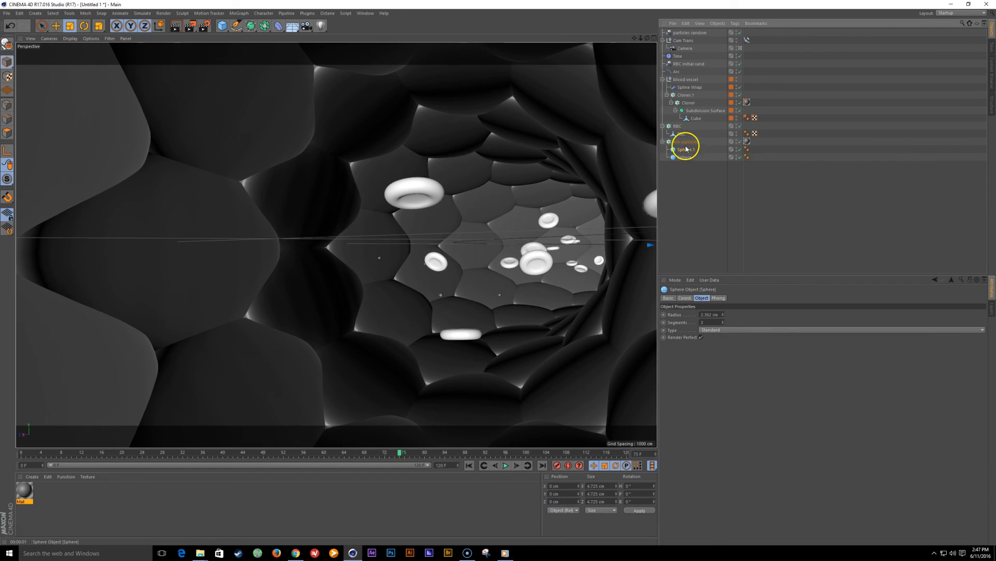
pyautogui.moveTo(723, 313); pyautogui.dragTo(723, 315)
pyautogui.hotkey('ctrl', 'z')
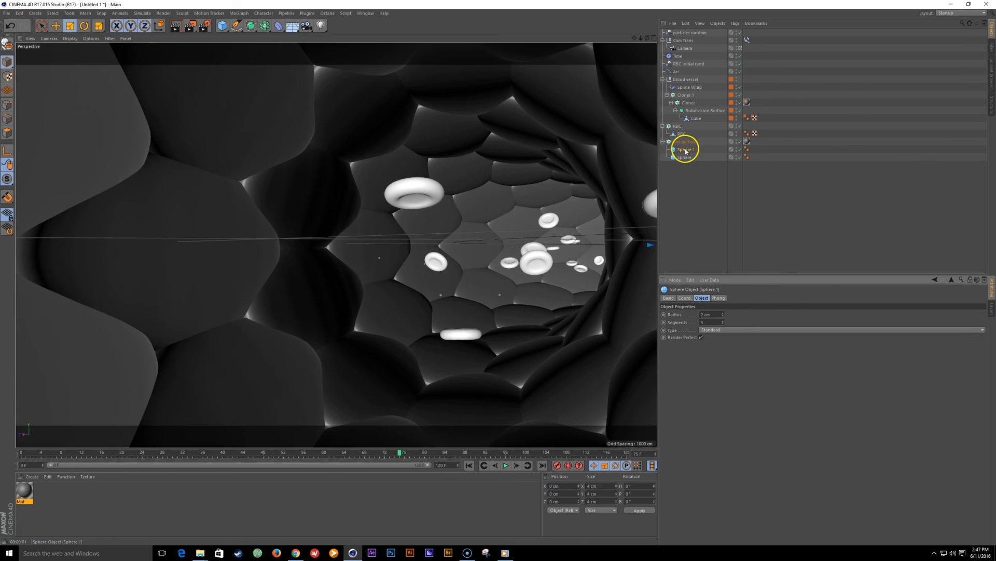
pyautogui.keyDown('ctrl'); pyautogui.moveTo(687, 150); pyautogui.dragTo(686, 145); pyautogui.keyUp('ctrl')
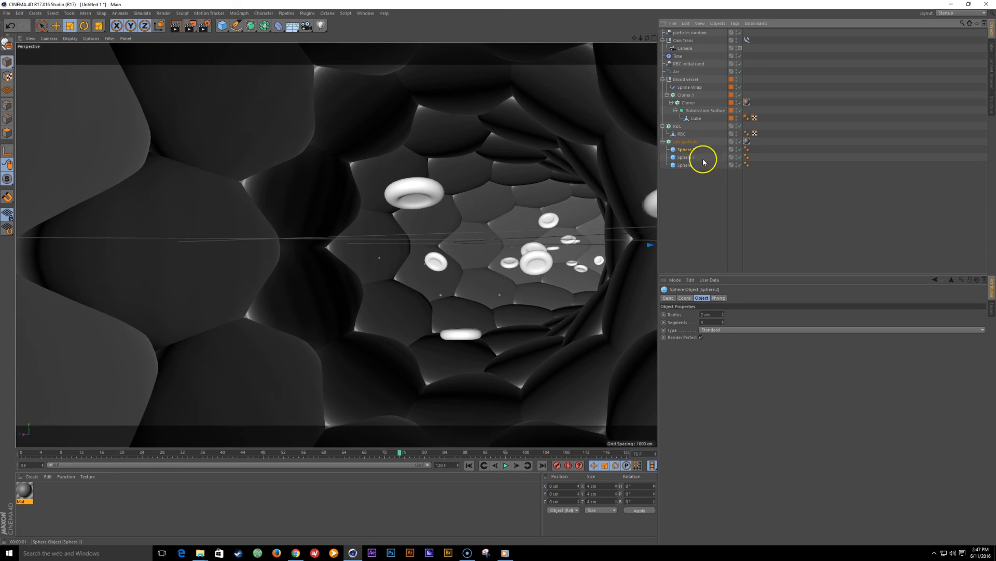
pyautogui.click(711, 314)
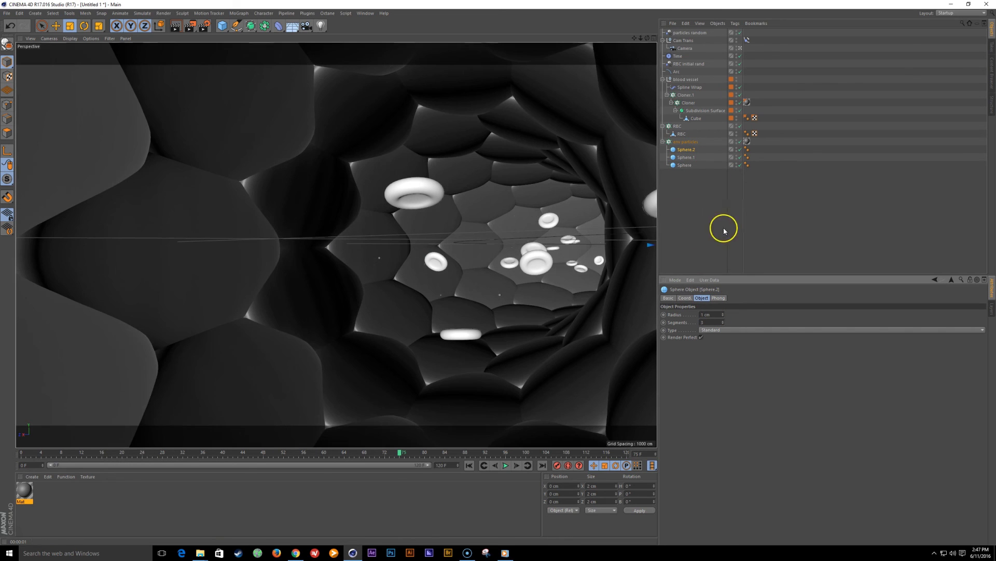
pyautogui.click(697, 144)
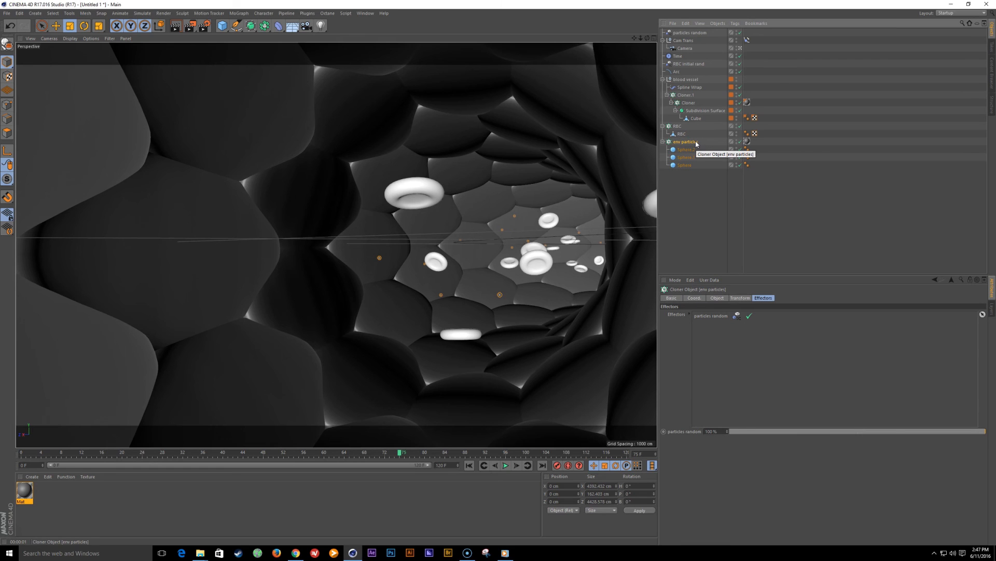
pyautogui.click(686, 243)
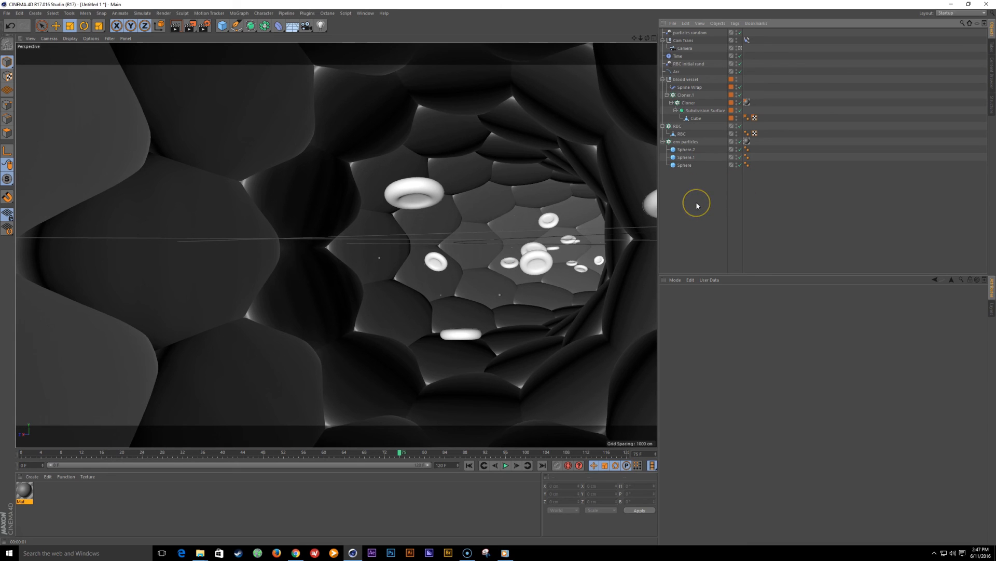
# Step: Create a new material and apply it to the env particles cloner
pyautogui.click(687, 142)
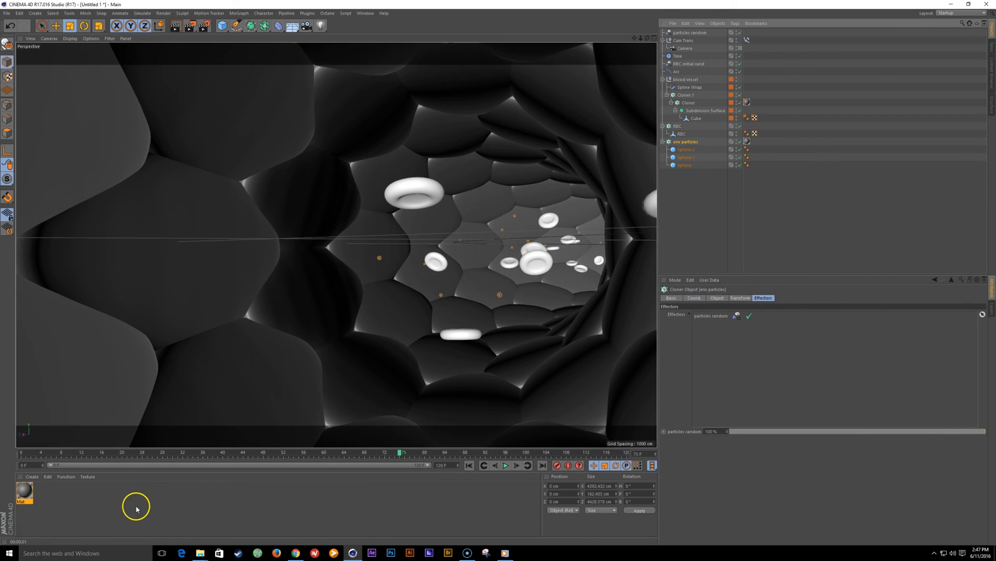
pyautogui.doubleClick(136, 507)
pyautogui.moveTo(25, 490); pyautogui.dragTo(723, 141)
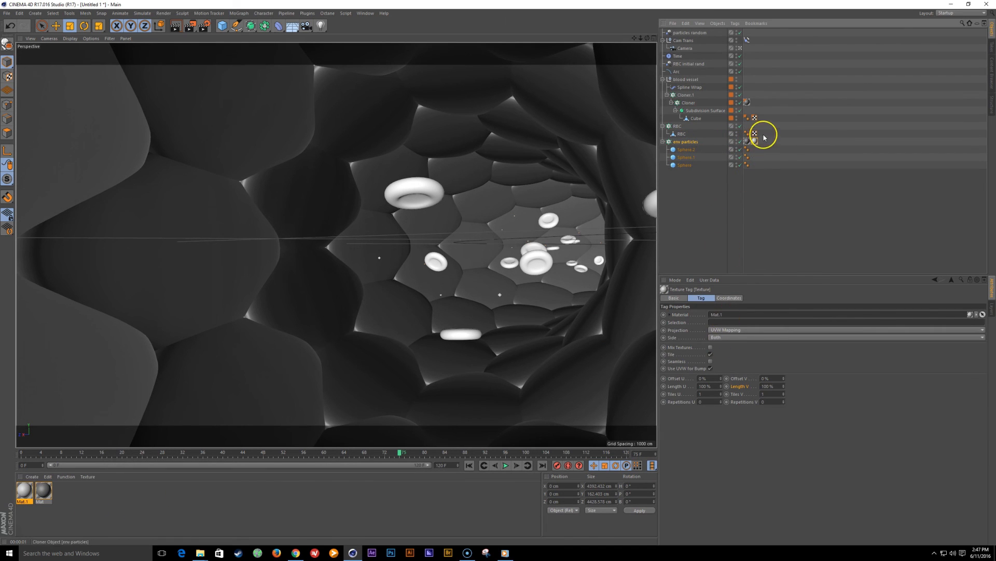
# Step: Enable Luminance on the Mat.1 material and turn off its Color and Reflectance channels
pyautogui.doubleClick(755, 140)
pyautogui.click(673, 297)
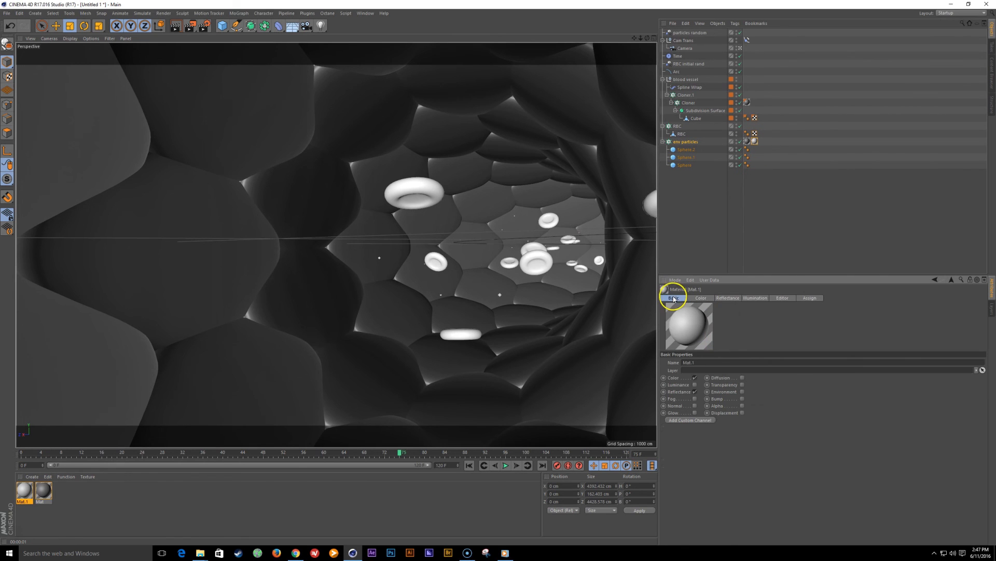
pyautogui.click(695, 384)
pyautogui.click(694, 377)
pyautogui.click(695, 392)
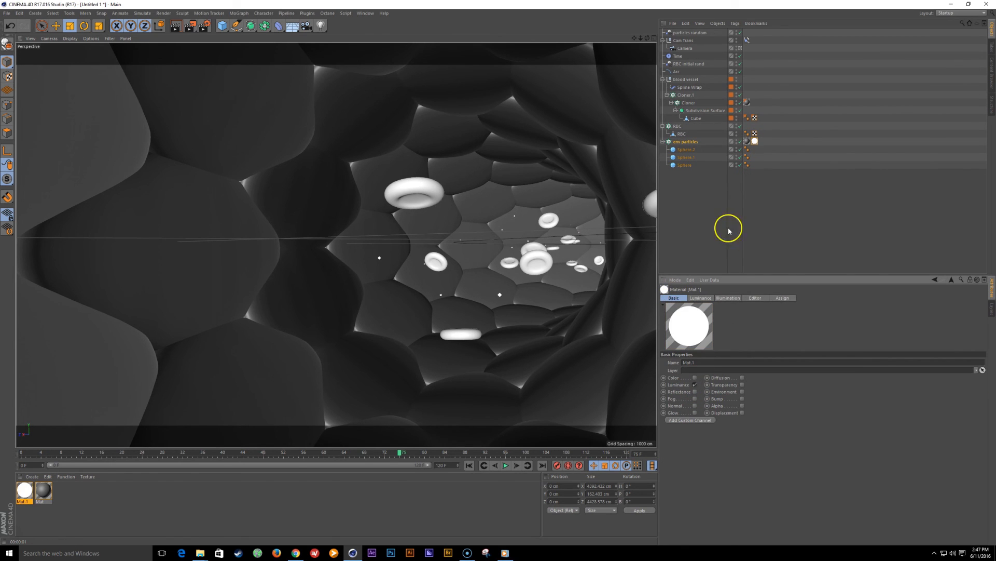
# Step: Delete the old Mat texture tag from the env particles cloner, keeping the Mat.1 tag
pyautogui.click(696, 237)
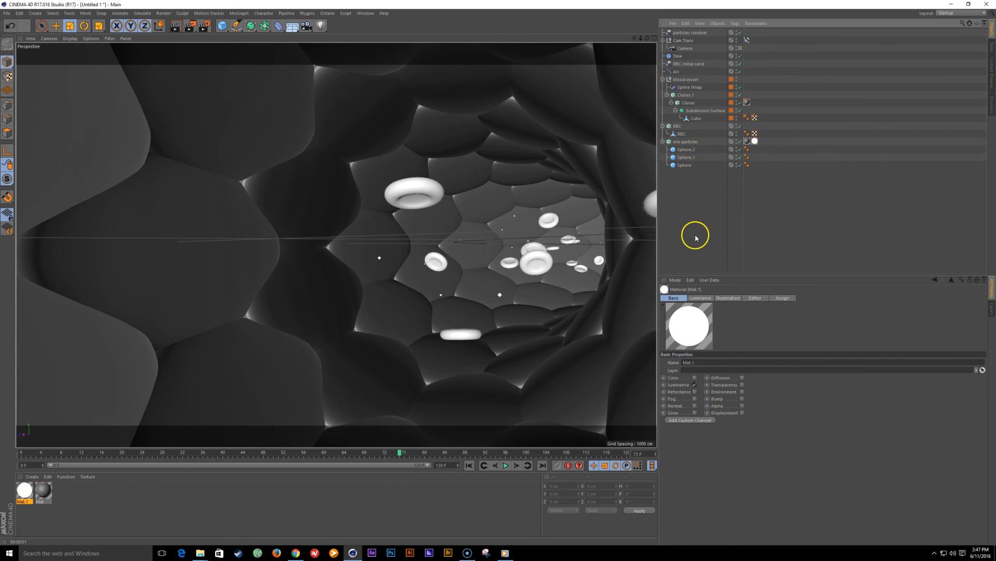
pyautogui.click(747, 141)
pyautogui.press('Delete')
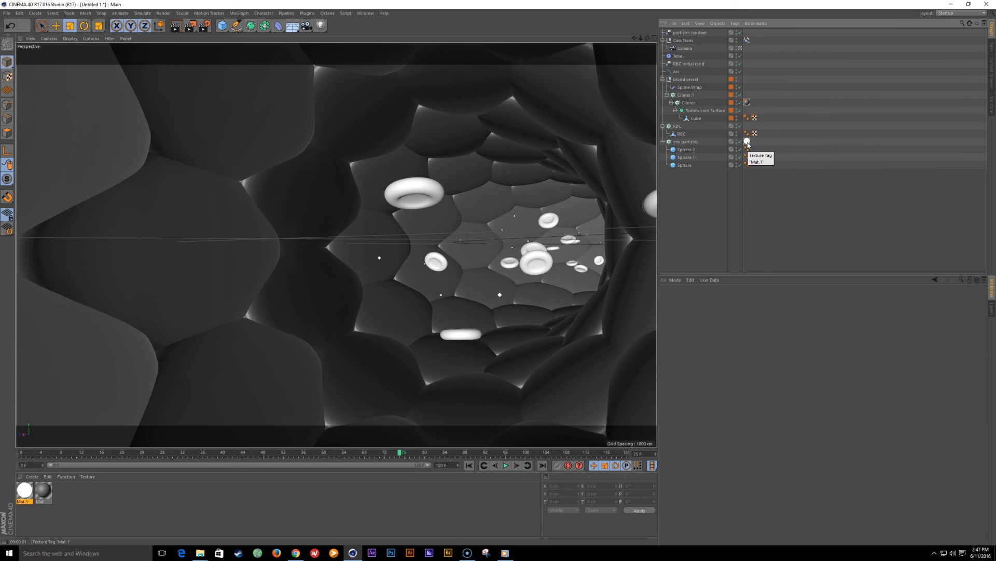
pyautogui.click(747, 140)
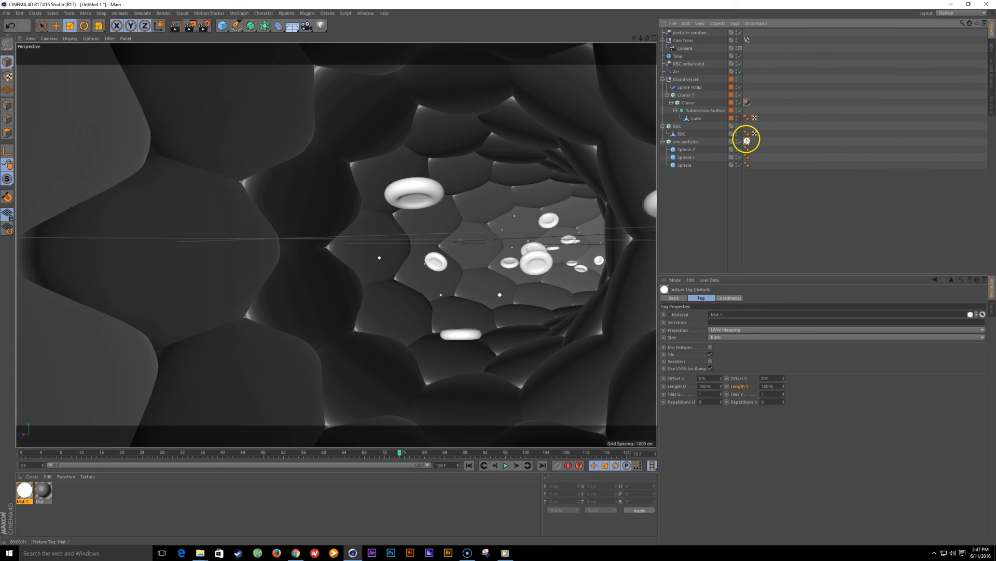
pyautogui.click(716, 314)
# Step: Raise the env particles cloner's count along the Arc to about 90
pyautogui.click(695, 142)
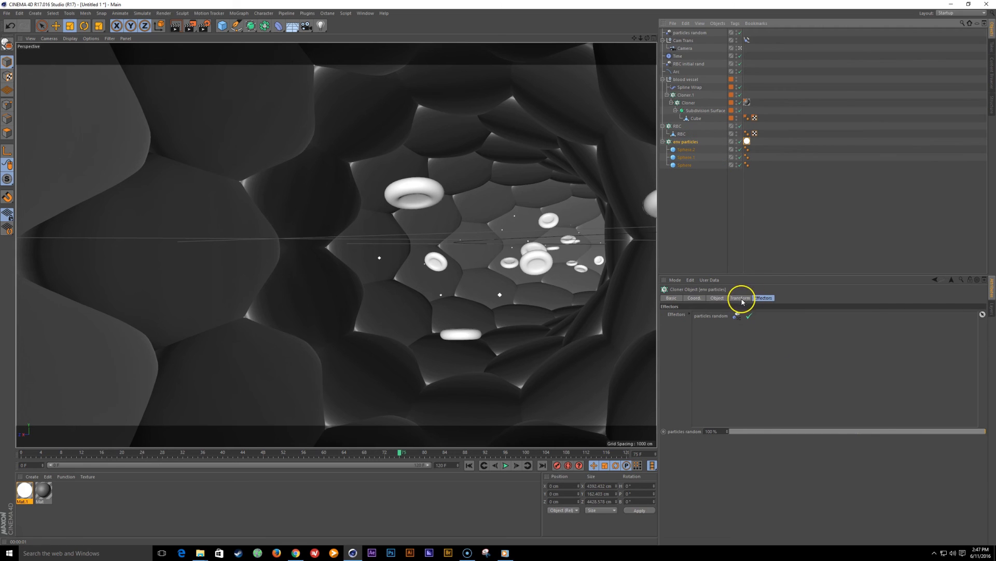
pyautogui.click(720, 300)
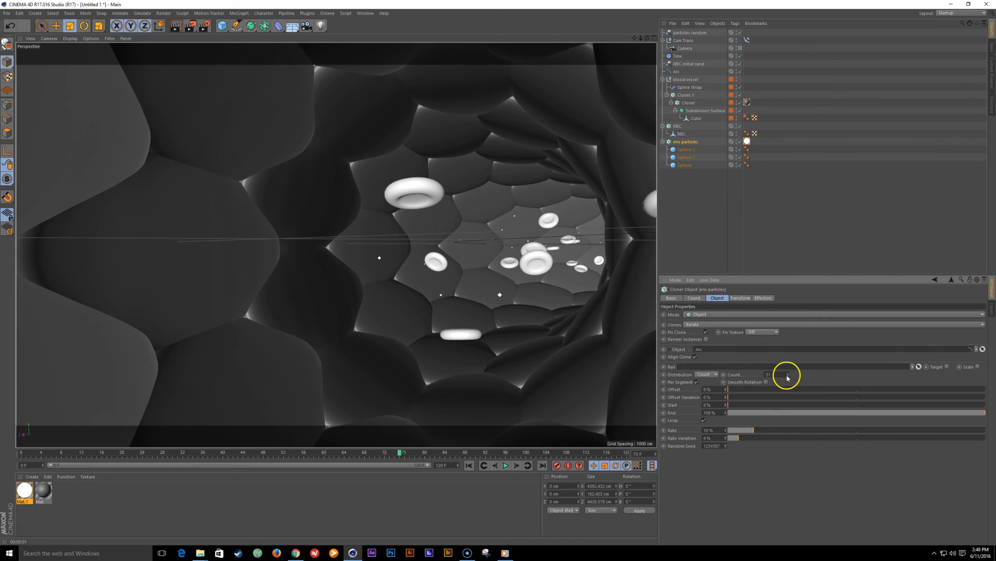
pyautogui.moveTo(788, 374)
pyautogui.mouseDown()
pyautogui.moveTo(763, 378)
pyautogui.moveTo(787, 371)
pyautogui.mouseUp()
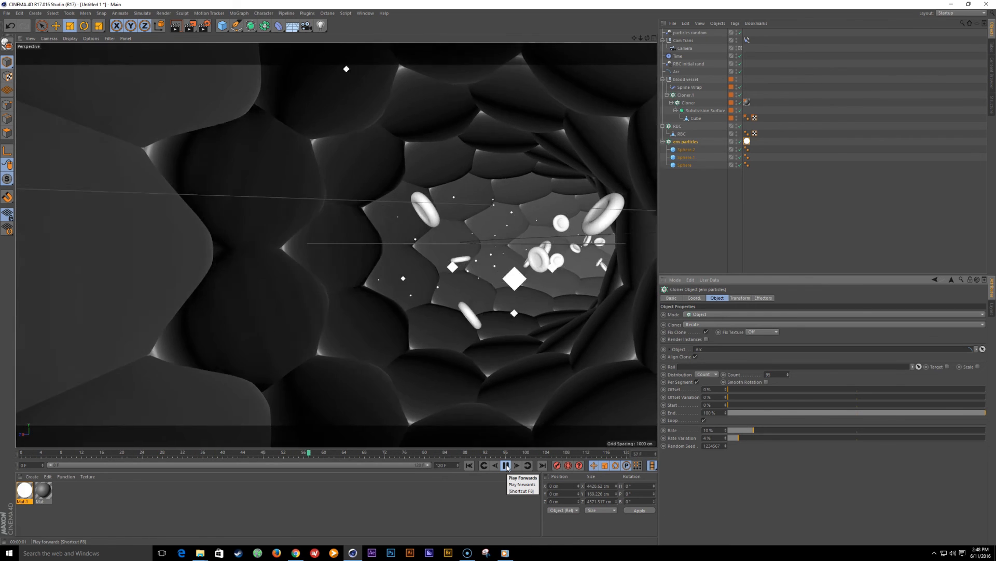
# Step: Enable render instances on the env particles cloner and play the animation to check the particle flow
pyautogui.click(507, 467)
pyautogui.click(507, 465)
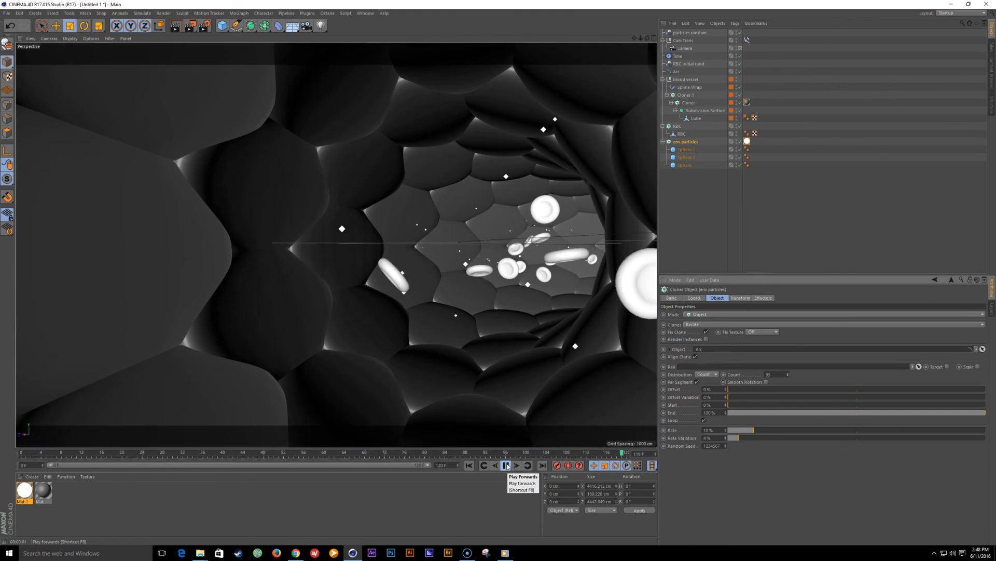
pyautogui.click(507, 466)
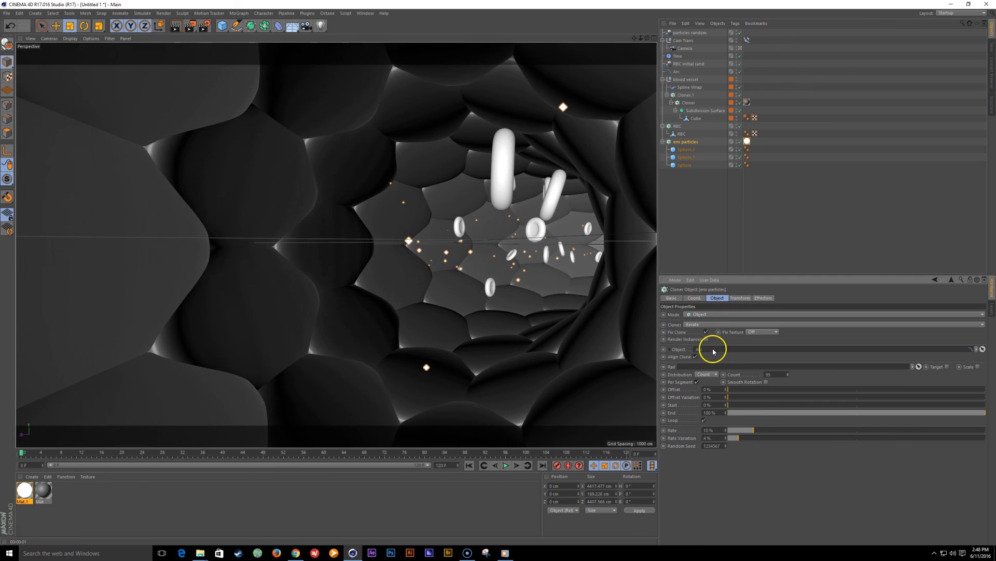
pyautogui.click(497, 465)
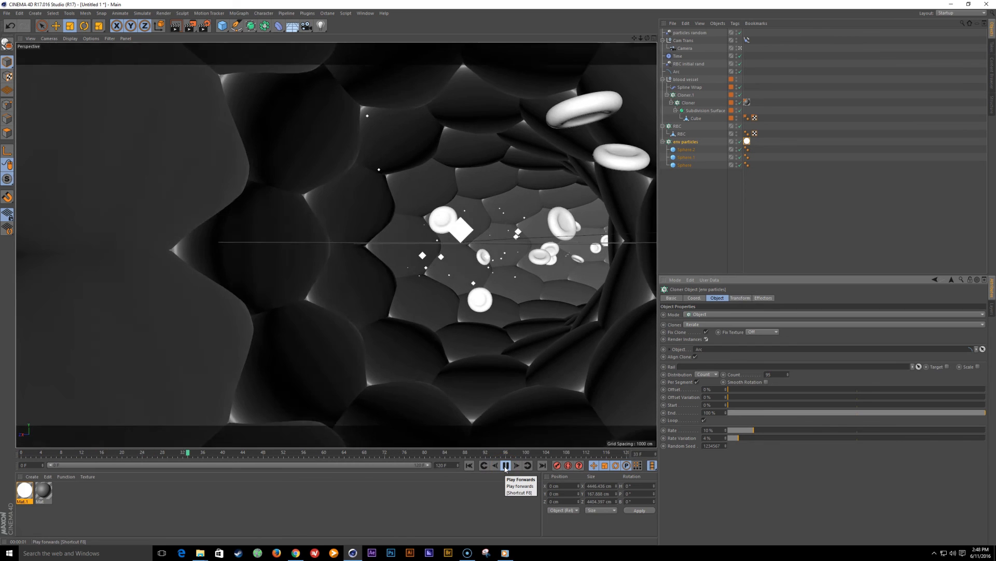
pyautogui.click(506, 466)
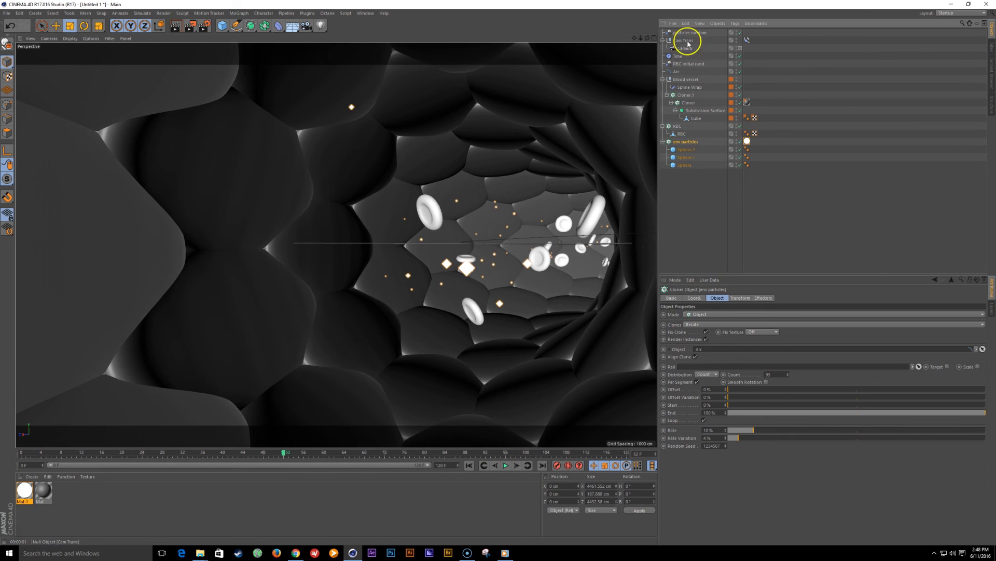
# Step: Move the particles random effector directly above the env particles cloner in the object hierarchy and play the animation
pyautogui.moveTo(678, 140); pyautogui.dragTo(678, 138)
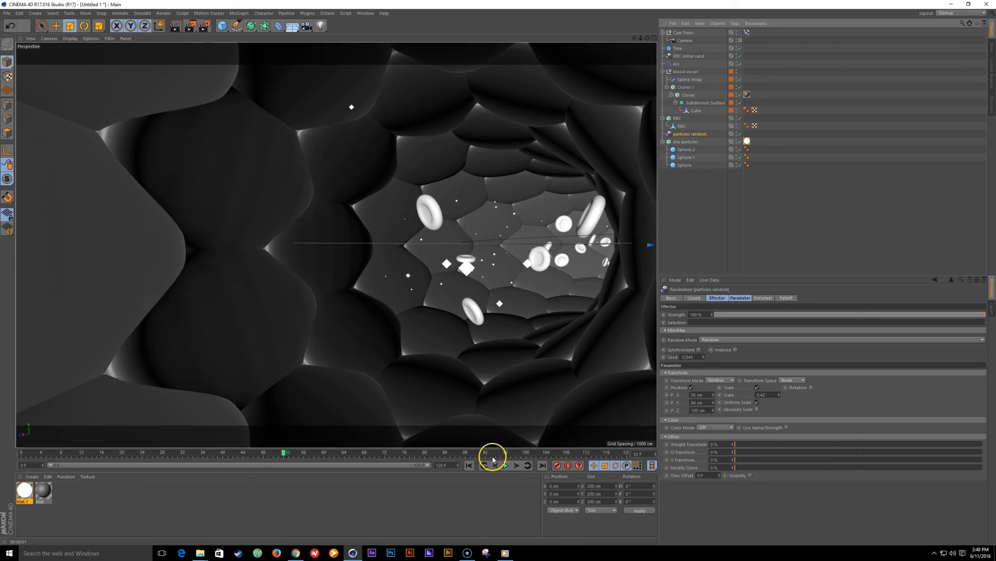
pyautogui.click(506, 466)
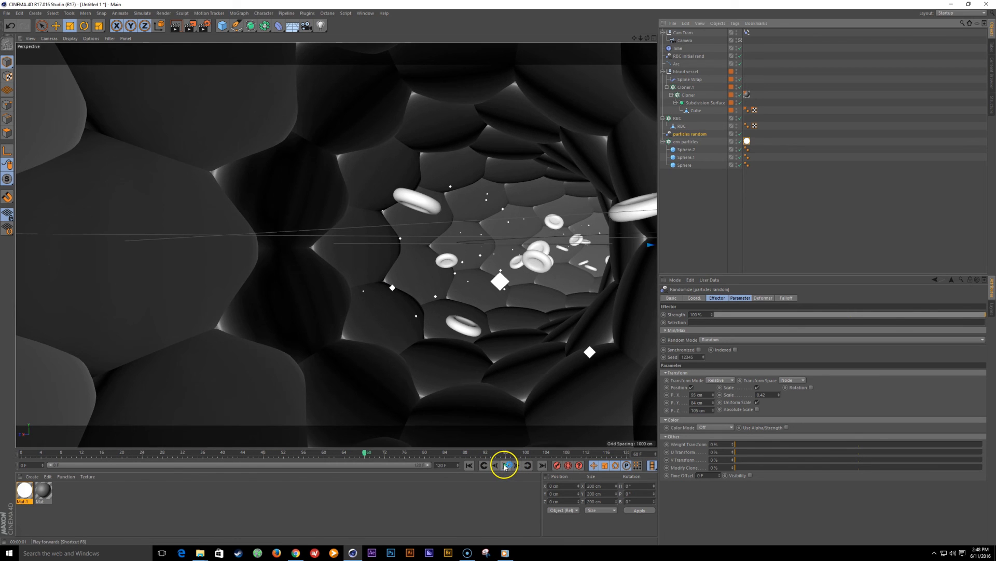
# Step: Leave the scene camera's view and scale the blood vessel's Cube down uniformly to about 186 cm in X and 41 cm in Y
pyautogui.press('e')
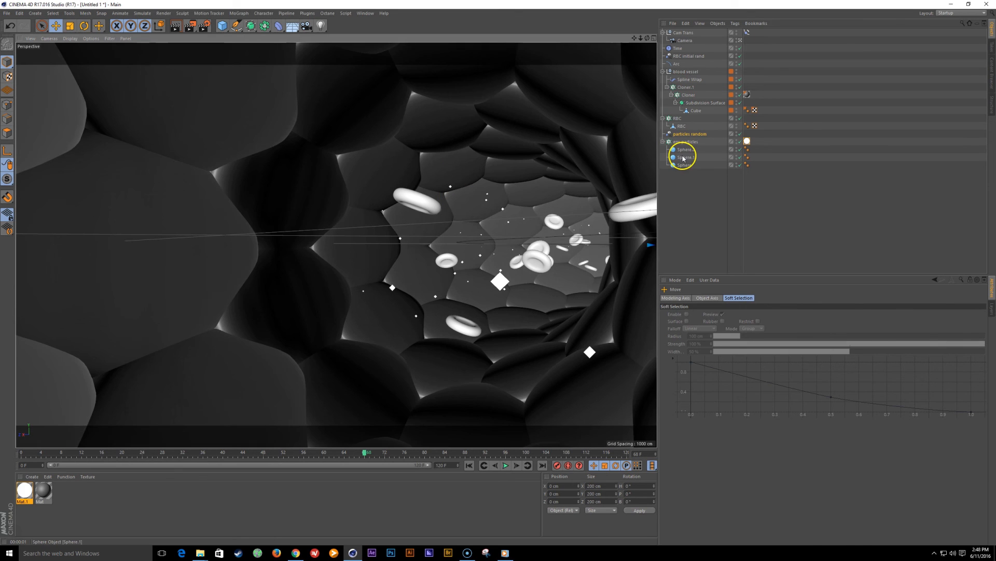
pyautogui.click(696, 110)
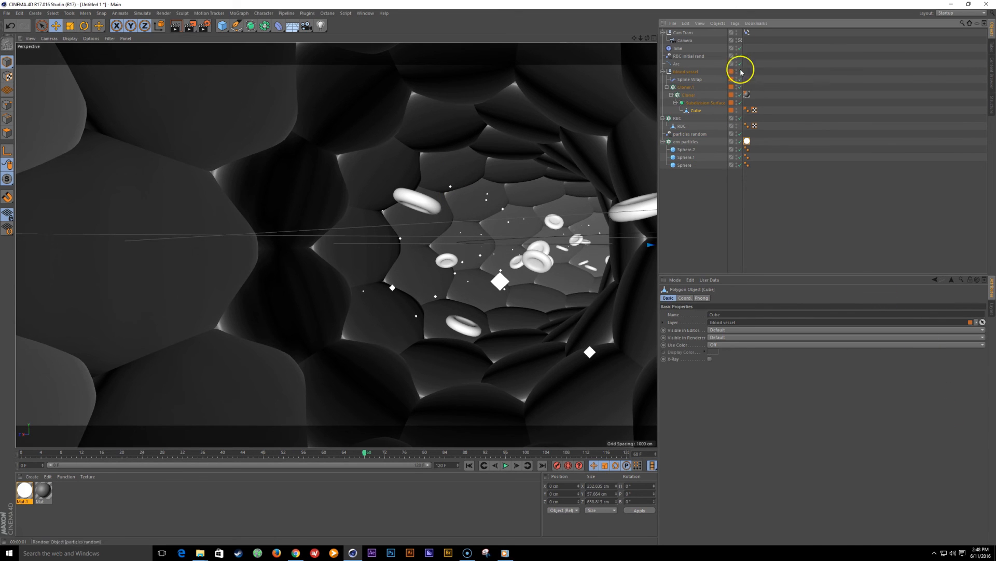
pyautogui.click(740, 41)
pyautogui.keyDown('alt'); pyautogui.moveTo(618, 136); pyautogui.dragTo(435, 283, button='right'); pyautogui.keyUp('alt')
pyautogui.keyDown('alt'); pyautogui.moveTo(326, 290); pyautogui.dragTo(367, 282, button='right'); pyautogui.keyUp('alt')
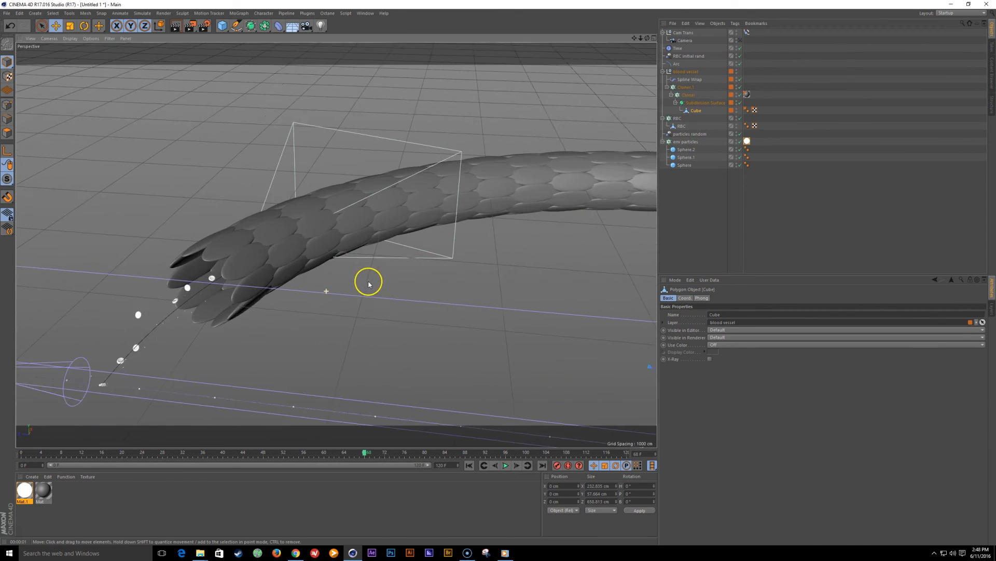
pyautogui.keyDown('alt'); pyautogui.moveTo(367, 282); pyautogui.dragTo(458, 278); pyautogui.keyUp('alt')
pyautogui.keyDown('alt'); pyautogui.moveTo(459, 278); pyautogui.dragTo(474, 273, button='right'); pyautogui.keyUp('alt')
pyautogui.keyDown('alt'); pyautogui.moveTo(474, 272); pyautogui.dragTo(545, 299, button='middle'); pyautogui.keyUp('alt')
pyautogui.keyDown('alt'); pyautogui.moveTo(545, 299); pyautogui.dragTo(571, 293, button='right'); pyautogui.keyUp('alt')
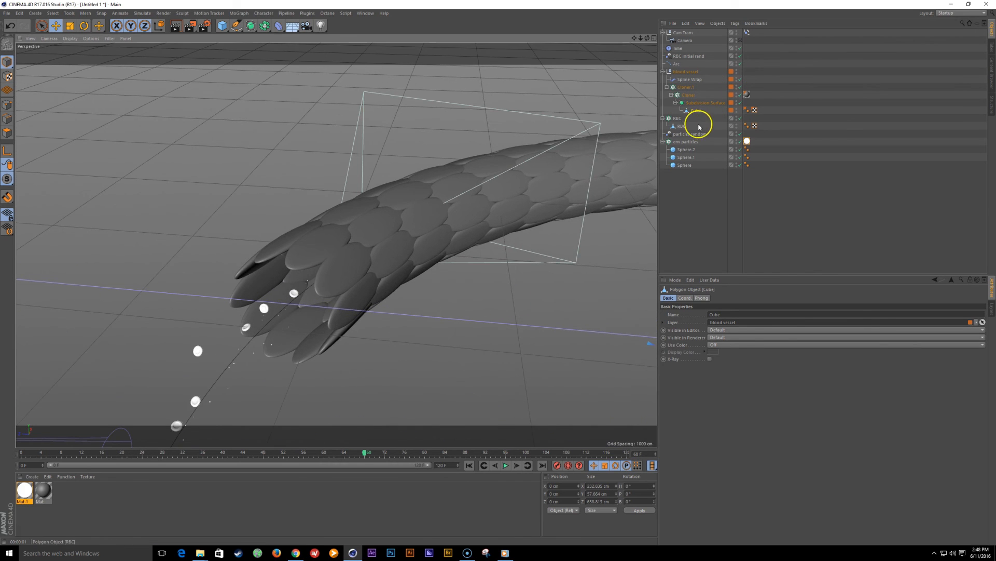
pyautogui.press('t')
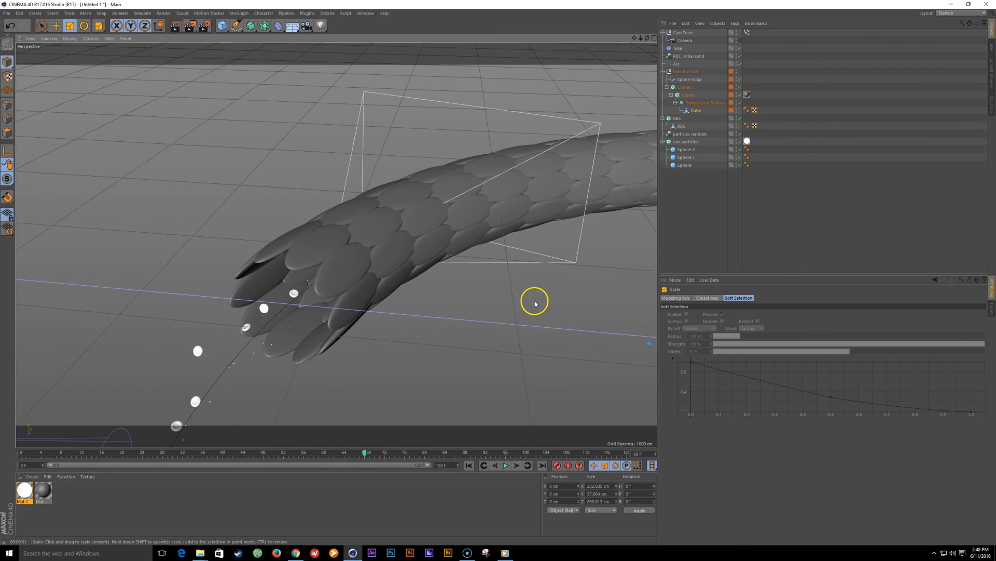
pyautogui.moveTo(528, 311); pyautogui.dragTo(476, 347)
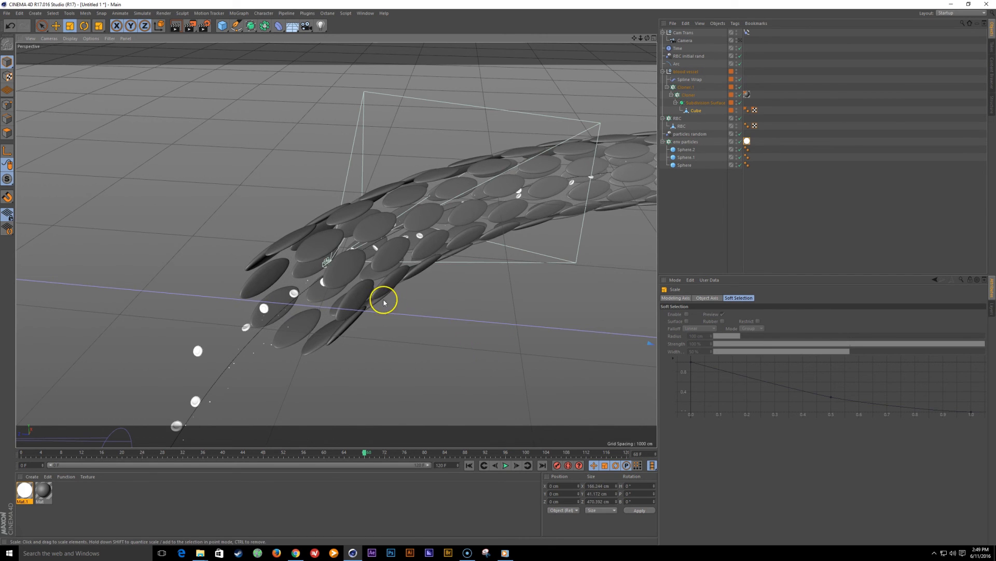
# Step: Disable the Subdivision Surface on the blood vessel's cell
pyautogui.keyDown('alt'); pyautogui.moveTo(384, 300); pyautogui.dragTo(430, 282, button='right'); pyautogui.keyUp('alt')
pyautogui.keyDown('alt'); pyautogui.moveTo(417, 274); pyautogui.dragTo(387, 283); pyautogui.keyUp('alt')
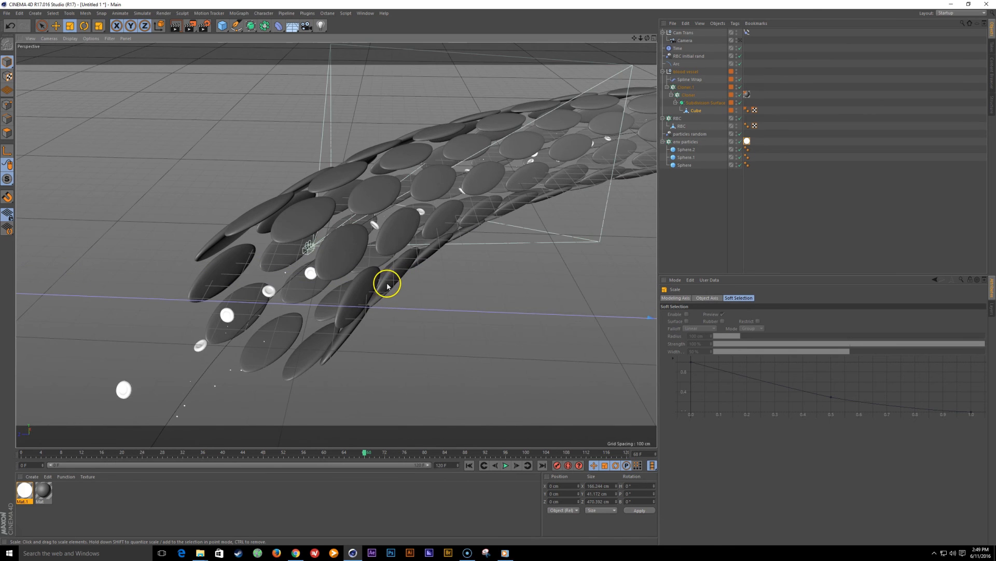
pyautogui.click(695, 104)
pyautogui.click(739, 103)
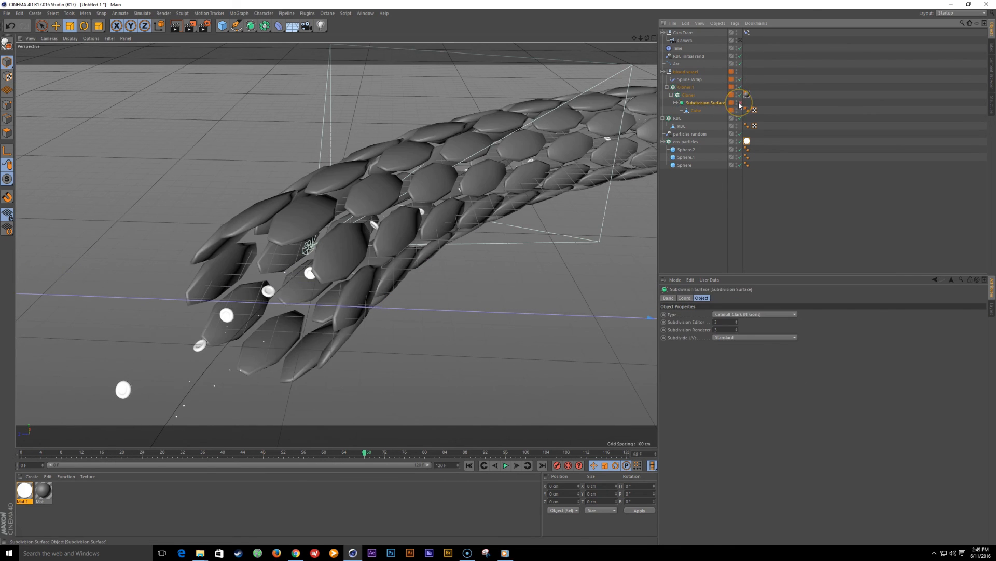
# Step: Set the count of the blood vessel's radial Cloner to 13
pyautogui.click(690, 95)
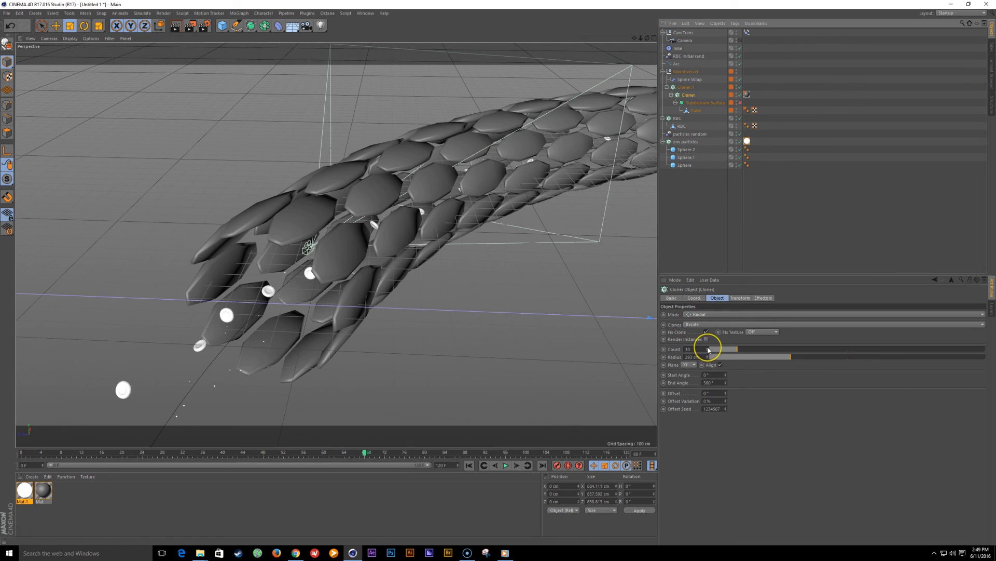
pyautogui.moveTo(709, 350); pyautogui.dragTo(708, 350)
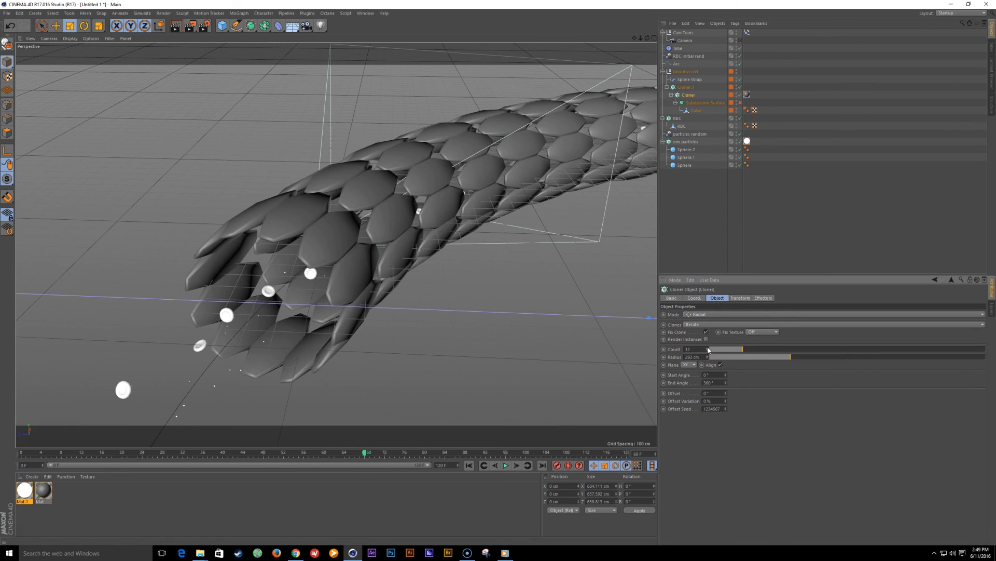
pyautogui.click(708, 349)
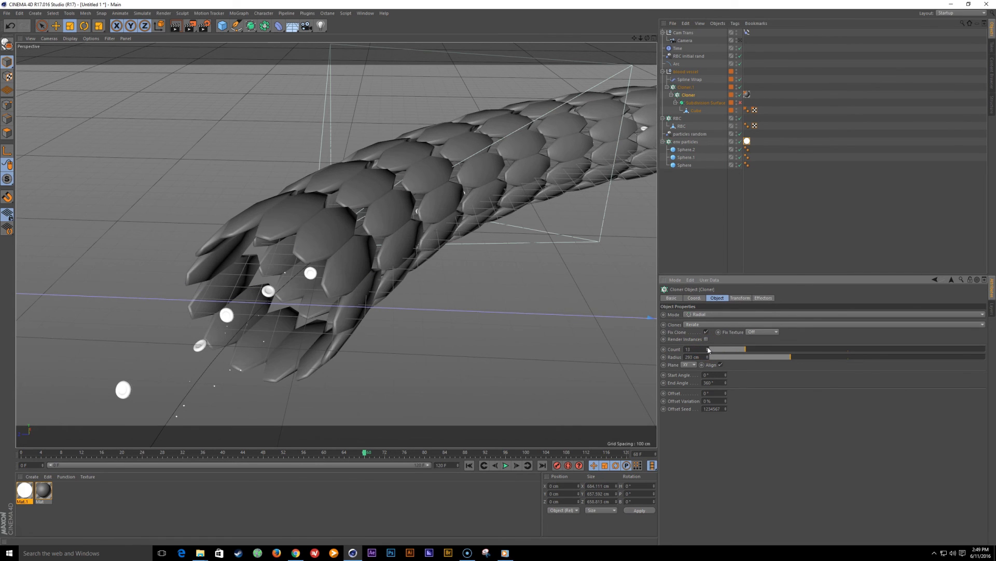
pyautogui.keyDown('alt'); pyautogui.moveTo(371, 287); pyautogui.dragTo(341, 283); pyautogui.keyUp('alt')
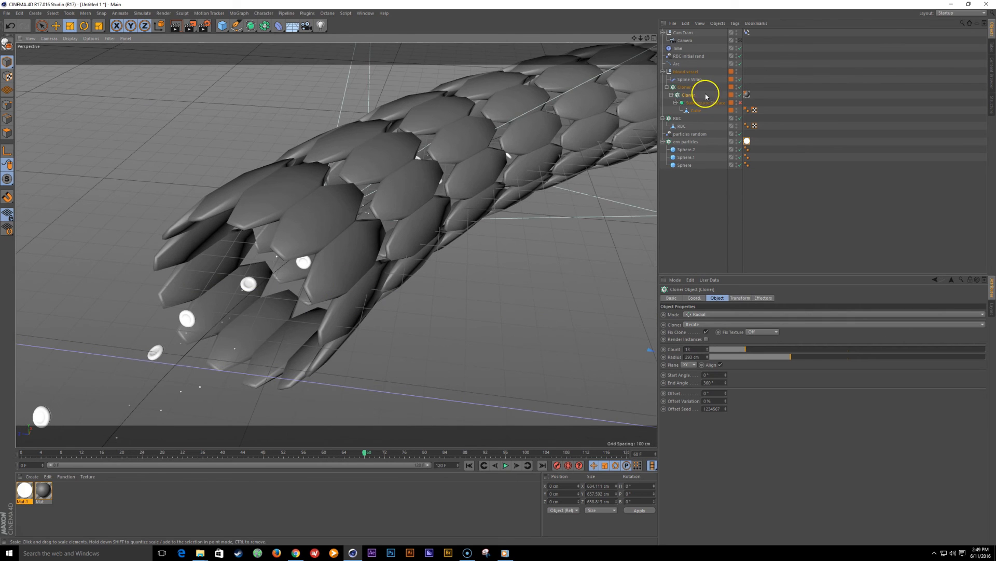
pyautogui.click(740, 103)
pyautogui.click(741, 103)
pyautogui.keyDown('alt'); pyautogui.moveTo(509, 206); pyautogui.dragTo(456, 231); pyautogui.keyUp('alt')
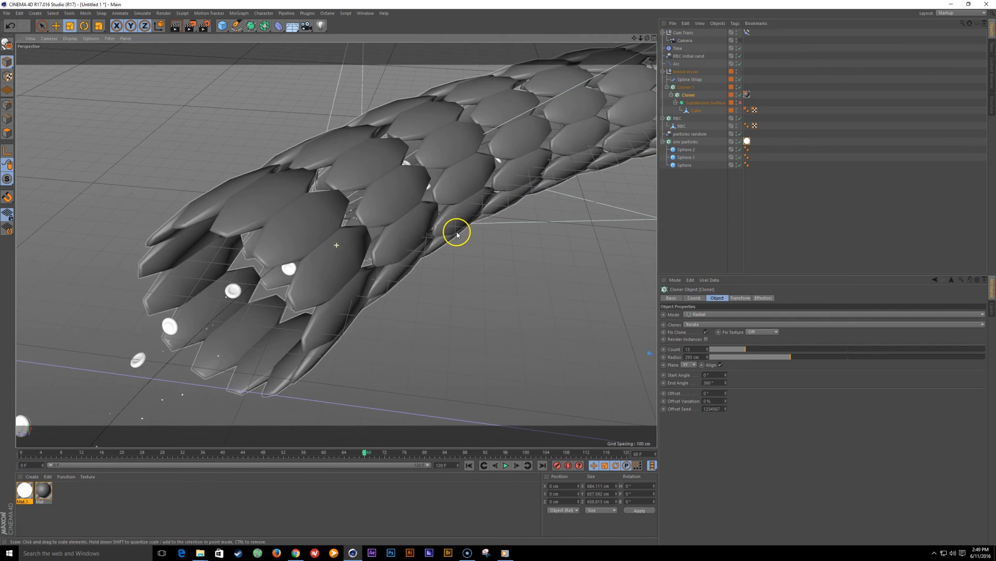
pyautogui.click(700, 113)
pyautogui.moveTo(526, 313); pyautogui.dragTo(499, 347)
pyautogui.hotkey('ctrl', 'z')
pyautogui.hotkey('ctrl', 'z')
# Step: Scale the blood vessel's Cube down slightly and uniformly so each wall cell becomes smaller
pyautogui.click(697, 110)
pyautogui.hotkey('ctrl', 'z')
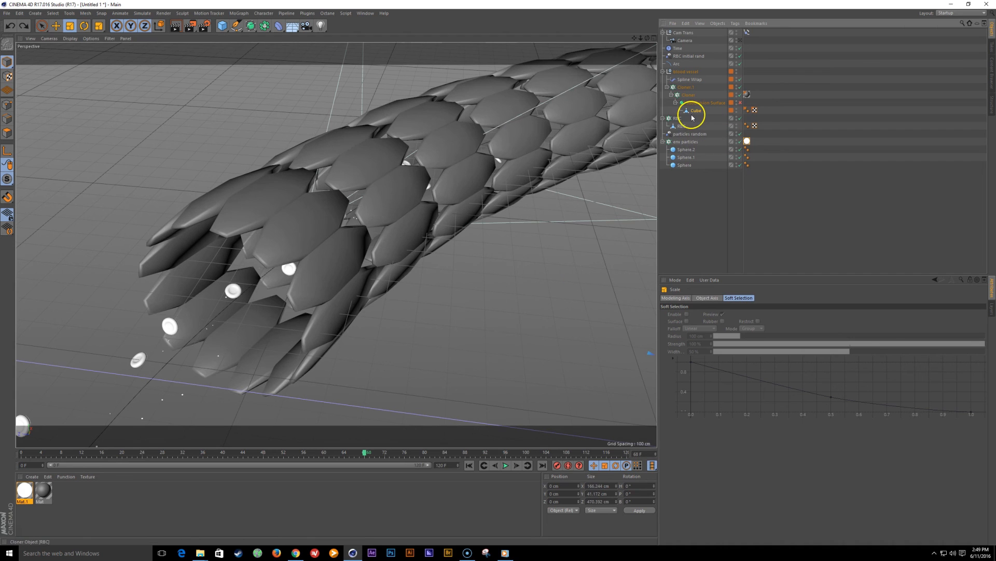
pyautogui.moveTo(534, 316); pyautogui.dragTo(499, 330)
pyautogui.keyDown('alt'); pyautogui.moveTo(499, 330); pyautogui.dragTo(460, 296, button='right'); pyautogui.keyUp('alt')
pyautogui.keyDown('alt'); pyautogui.moveTo(460, 296); pyautogui.dragTo(472, 324); pyautogui.keyUp('alt')
pyautogui.keyDown('alt'); pyautogui.moveTo(472, 325); pyautogui.dragTo(494, 283, button='right'); pyautogui.keyUp('alt')
# Step: Set the count of the blood vessel's radial Cloner to 14
pyautogui.click(689, 95)
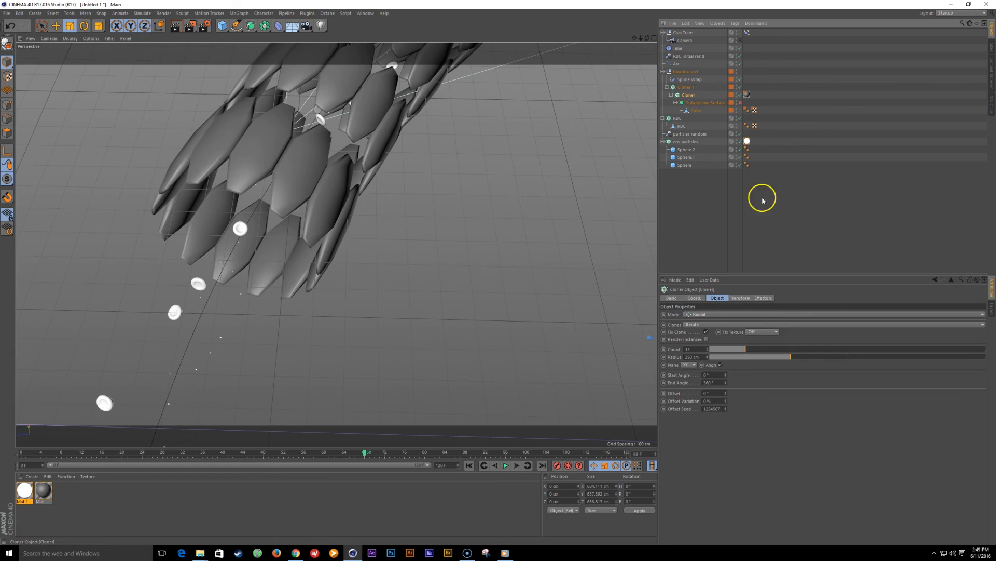
pyautogui.click(707, 348)
pyautogui.keyDown('alt'); pyautogui.moveTo(521, 249); pyautogui.dragTo(482, 232); pyautogui.keyUp('alt')
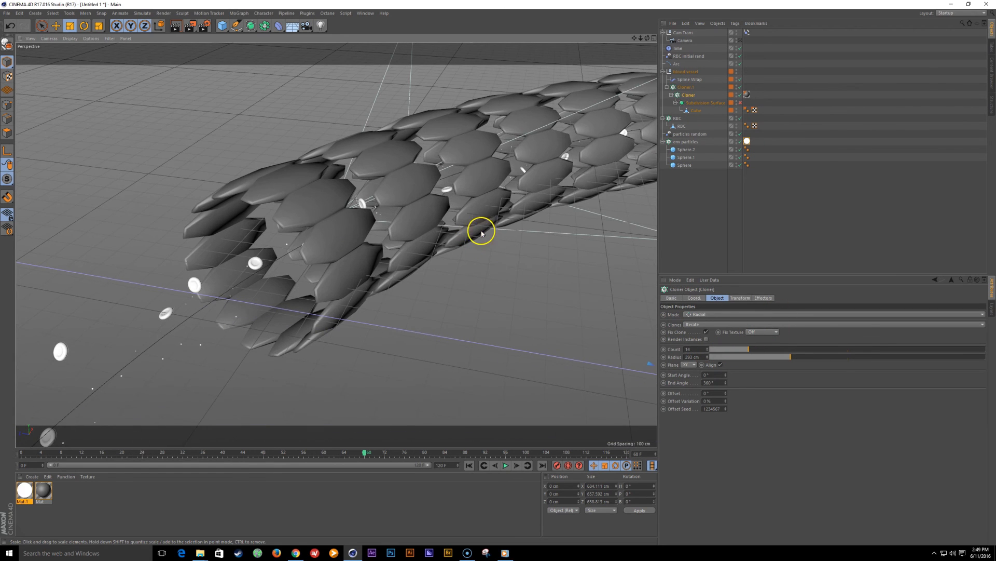
# Step: Set the linear Cloner.1's per-step Z position to 302 cm and its bank rotation to 16.1°
pyautogui.click(685, 87)
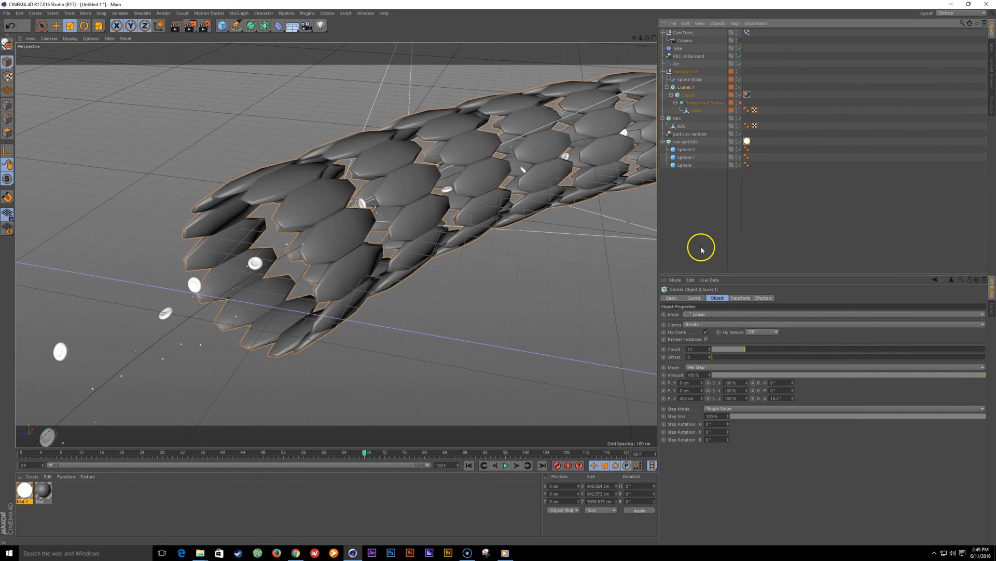
pyautogui.moveTo(707, 400); pyautogui.dragTo(702, 398)
pyautogui.keyDown('alt'); pyautogui.moveTo(564, 191); pyautogui.dragTo(409, 222, button='right'); pyautogui.keyUp('alt')
pyautogui.keyDown('alt'); pyautogui.moveTo(554, 197); pyautogui.dragTo(359, 270, button='middle'); pyautogui.keyUp('alt')
pyautogui.keyDown('alt'); pyautogui.moveTo(361, 270); pyautogui.dragTo(393, 269, button='right'); pyautogui.keyUp('alt')
pyautogui.moveTo(705, 402); pyautogui.dragTo(702, 399)
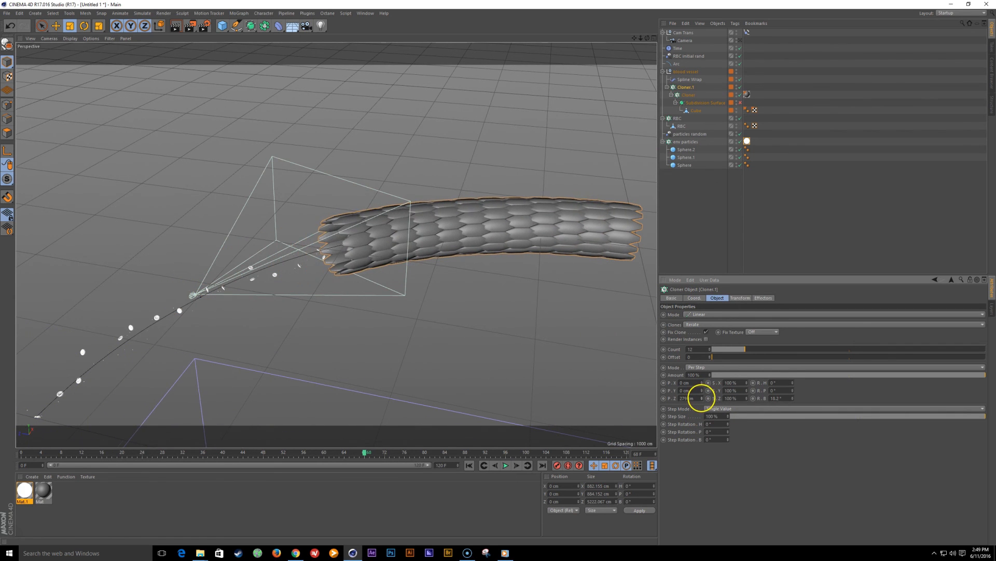
pyautogui.keyDown('alt'); pyautogui.moveTo(427, 254); pyautogui.dragTo(569, 225, button='right'); pyautogui.keyUp('alt')
pyautogui.keyDown('alt'); pyautogui.moveTo(383, 215); pyautogui.dragTo(467, 222, button='middle'); pyautogui.keyUp('alt')
pyautogui.moveTo(701, 401); pyautogui.dragTo(701, 398)
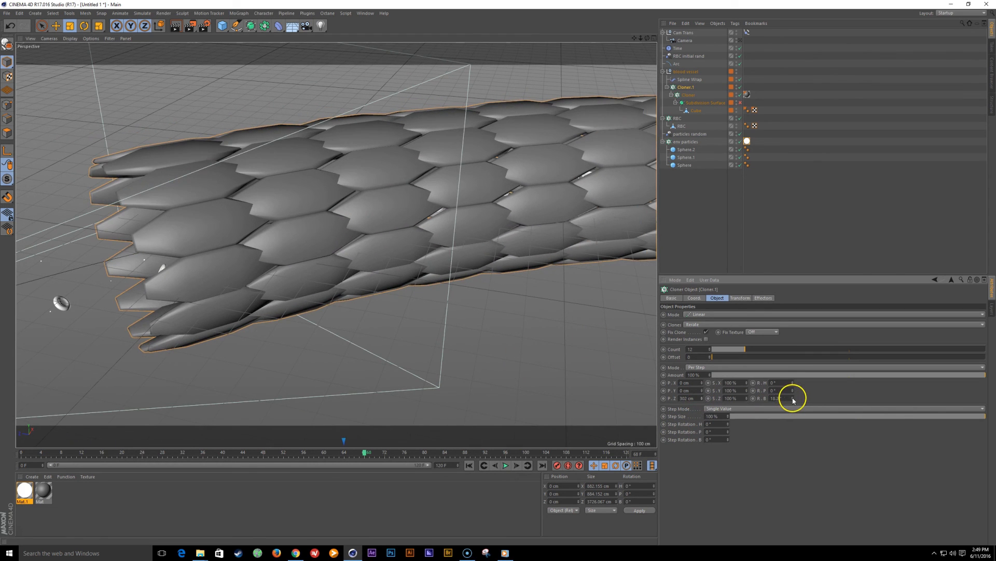
pyautogui.moveTo(793, 399); pyautogui.dragTo(793, 398)
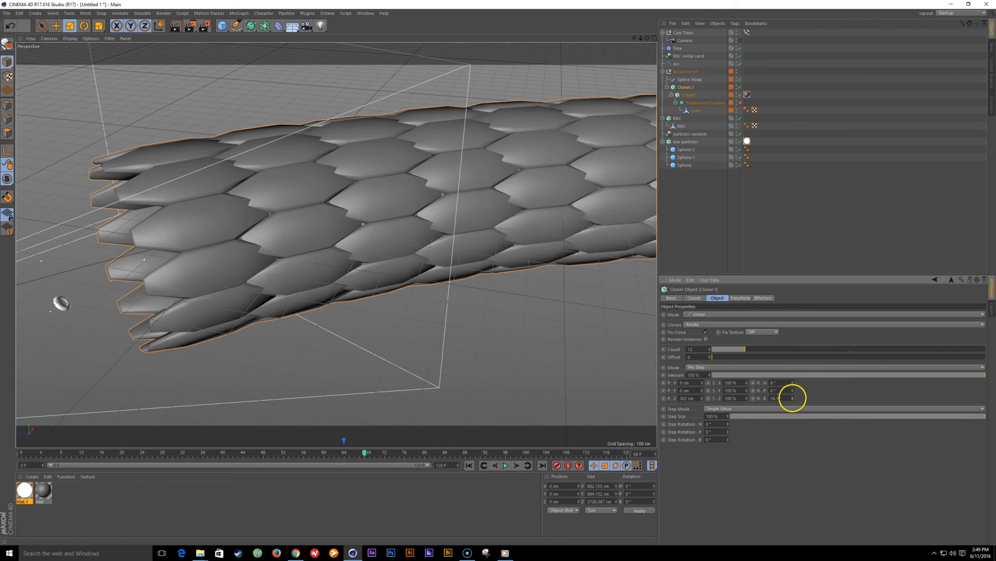
# Step: Enable the vessel cell's Subdivision Surface again and set Cloner.1's per-step Z position to 264 cm
pyautogui.click(740, 102)
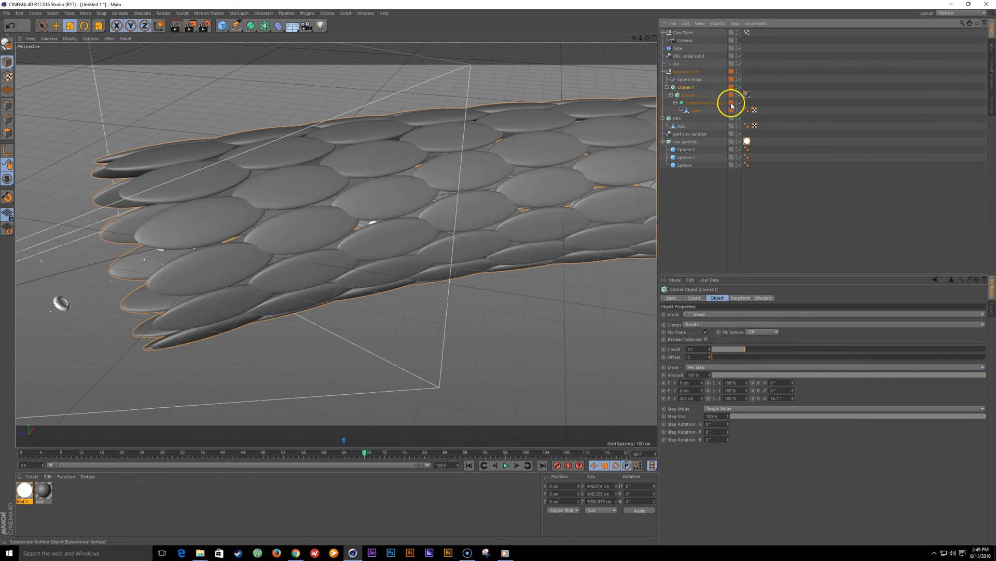
pyautogui.moveTo(701, 400)
pyautogui.mouseDown()
pyautogui.moveTo(702, 384)
pyautogui.moveTo(711, 489)
pyautogui.moveTo(703, 382)
pyautogui.moveTo(701, 399)
pyautogui.mouseUp()
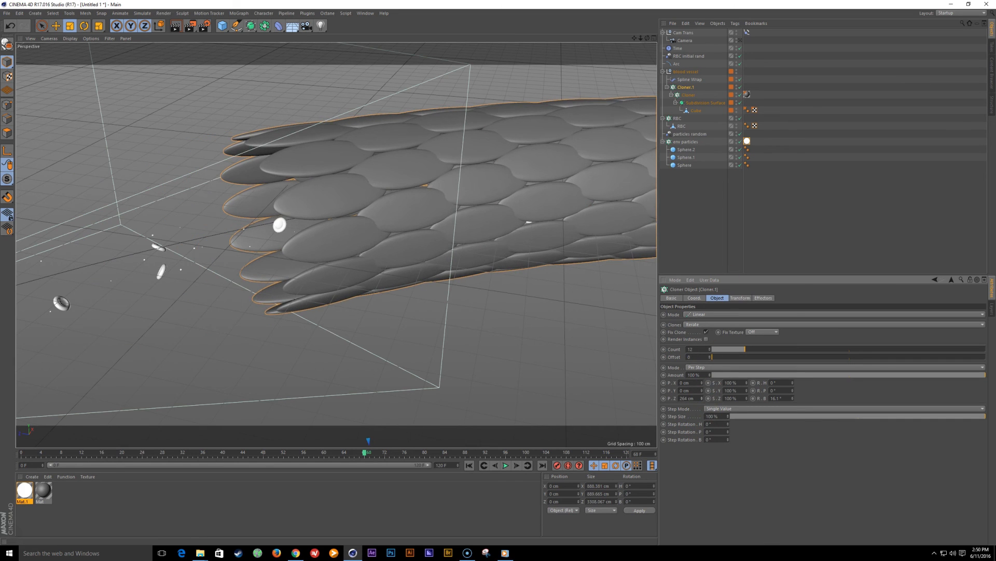
# Step: Disable the blood vessel's Spline Wrap and set Cloner.1's per-step bank rotation to 14.4°
pyautogui.click(739, 79)
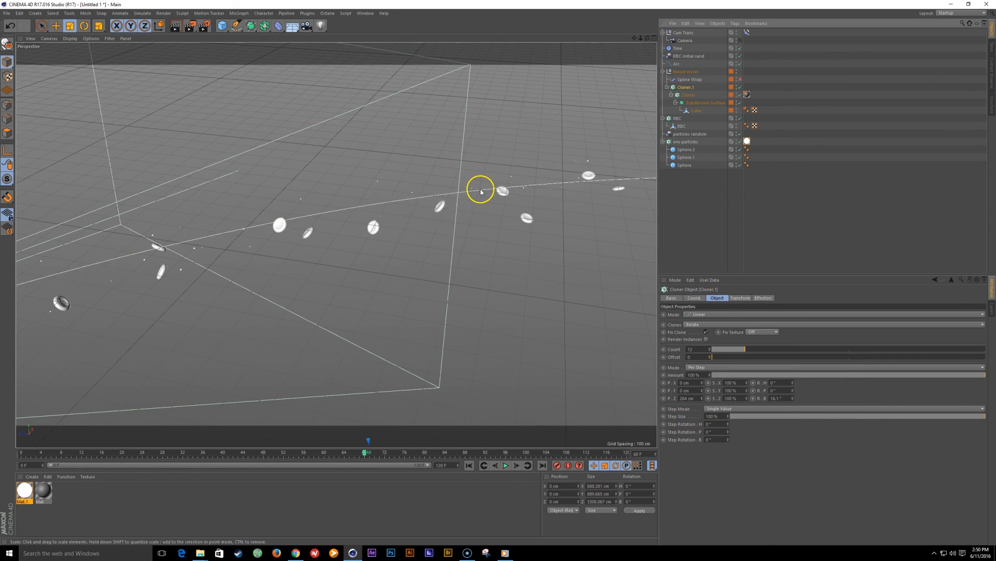
pyautogui.scroll(-10, 302, 268)
pyautogui.scroll(10, 384, 239)
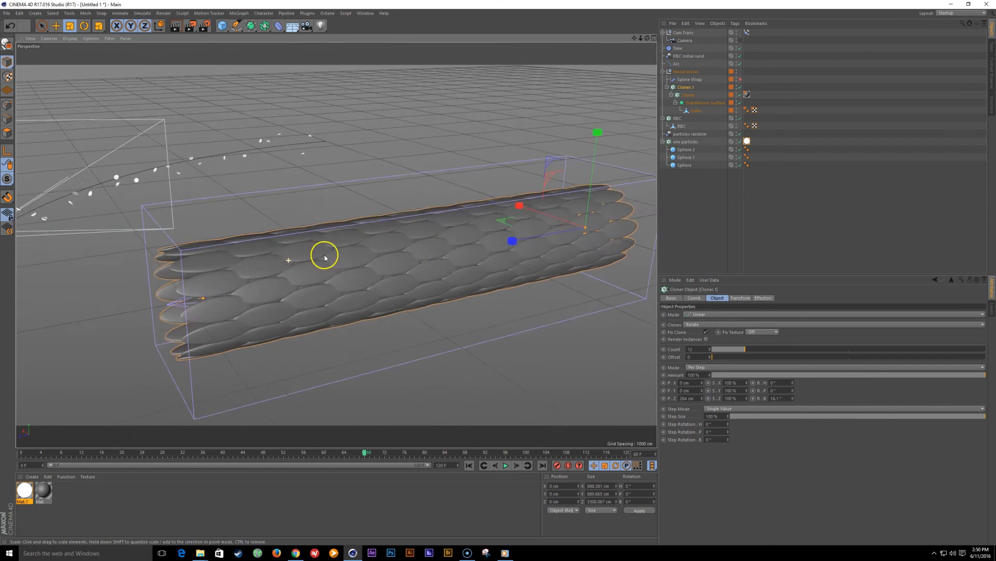
pyautogui.keyDown('alt'); pyautogui.moveTo(352, 250); pyautogui.dragTo(361, 237); pyautogui.keyUp('alt')
pyautogui.scroll(1, 360, 236)
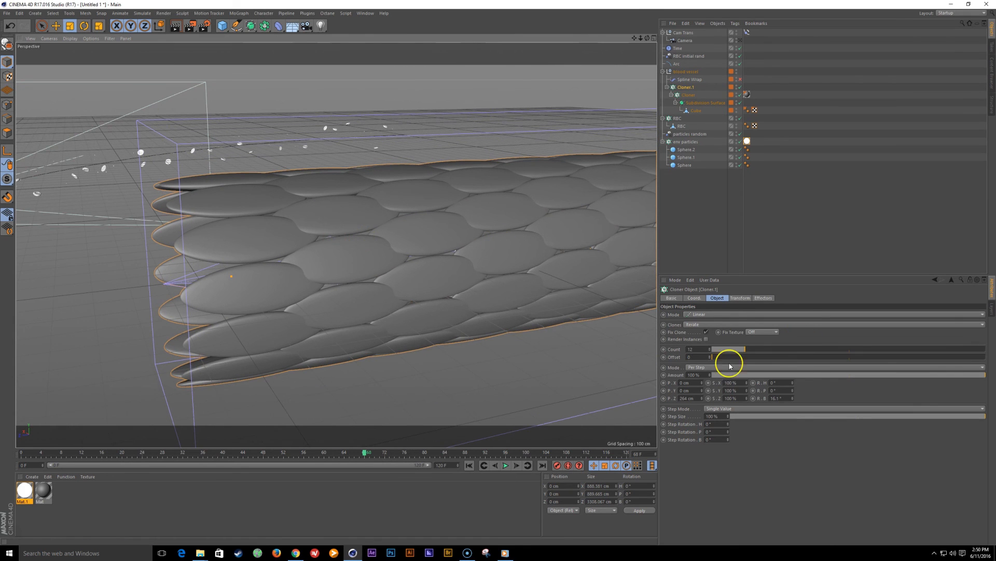
pyautogui.moveTo(794, 401); pyautogui.dragTo(792, 398)
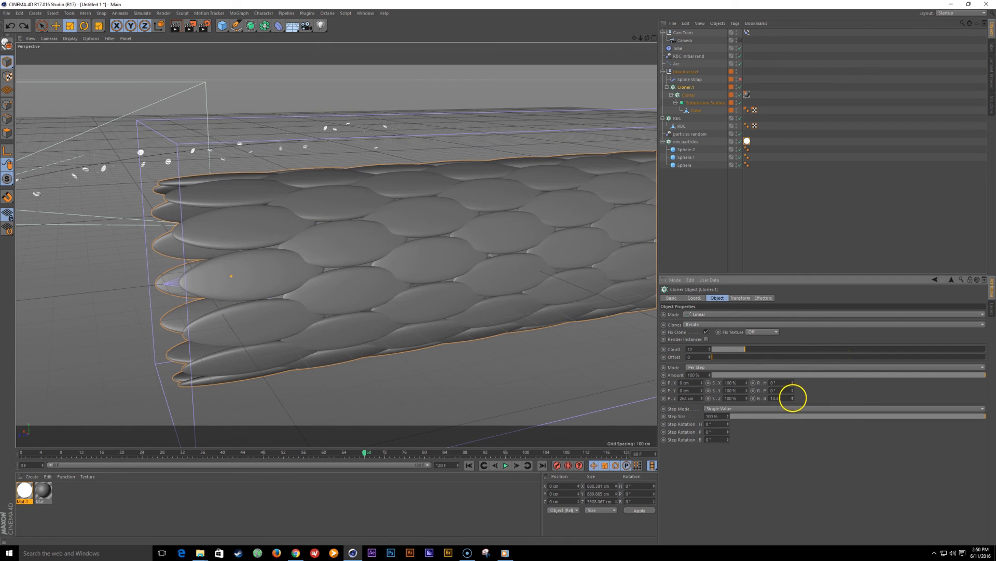
# Step: Reduce the radial Cloner's radius to 270 cm and enable the Spline Wrap again
pyautogui.click(688, 96)
pyautogui.moveTo(788, 361)
pyautogui.mouseDown()
pyautogui.moveTo(773, 361)
pyautogui.moveTo(785, 360)
pyautogui.mouseUp()
pyautogui.moveTo(430, 253)
pyautogui.keyDown('alt'); pyautogui.mouseDown()
pyautogui.moveTo(384, 278)
pyautogui.moveTo(442, 235)
pyautogui.moveTo(430, 254)
pyautogui.moveTo(389, 223)
pyautogui.moveTo(314, 214)
pyautogui.moveTo(349, 218)
pyautogui.moveTo(337, 228)
pyautogui.moveTo(366, 231)
pyautogui.moveTo(369, 243)
pyautogui.mouseUp(); pyautogui.keyUp('alt')
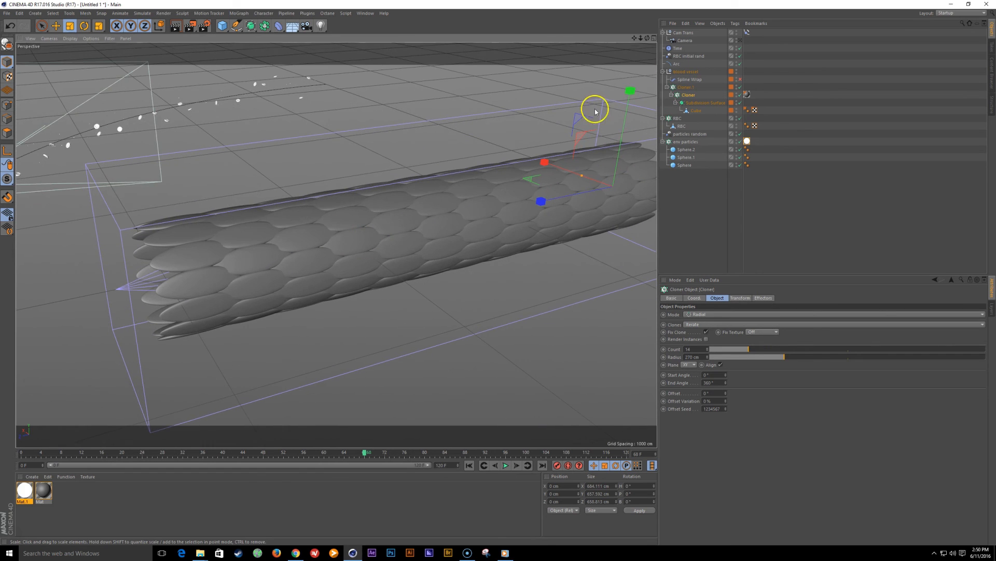
pyautogui.click(740, 80)
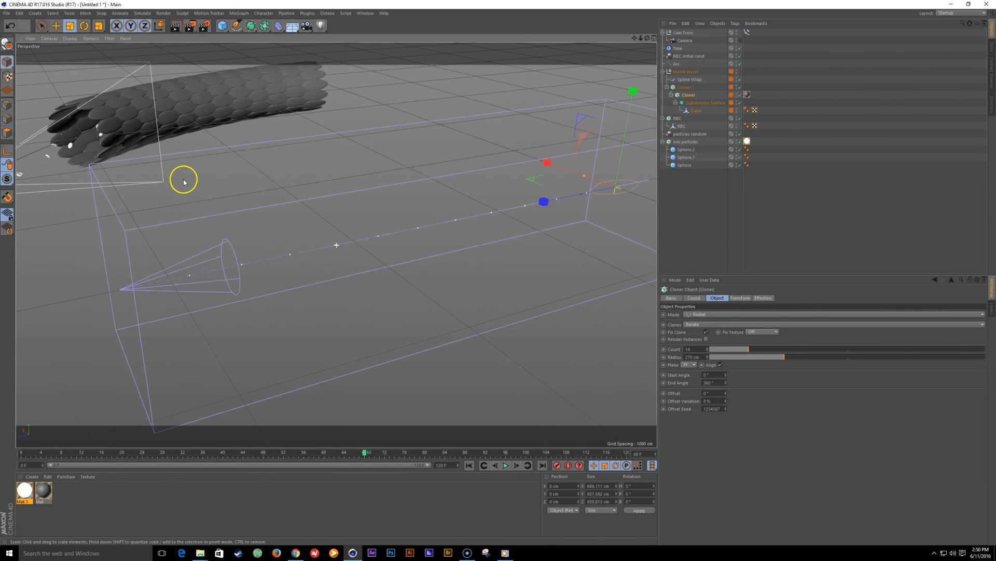
# Step: Try the Fit Spline mode on the blood vessel's Spline Wrap and return it to Keep Length
pyautogui.moveTo(182, 178)
pyautogui.keyDown('alt'); pyautogui.mouseDown()
pyautogui.moveTo(285, 220)
pyautogui.moveTo(328, 275)
pyautogui.moveTo(293, 274)
pyautogui.moveTo(374, 223)
pyautogui.moveTo(387, 226)
pyautogui.mouseUp(); pyautogui.keyUp('alt')
pyautogui.click(687, 80)
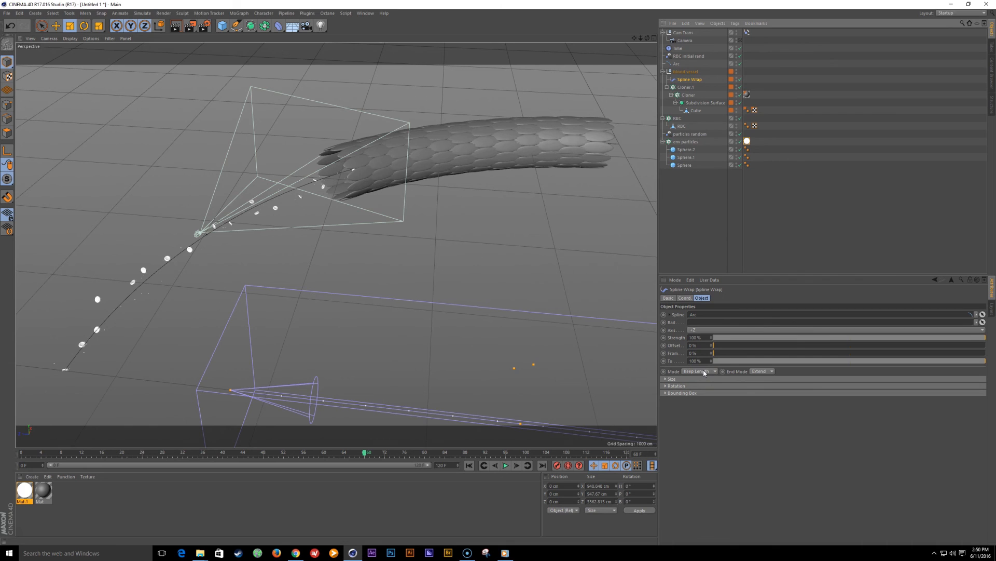
pyautogui.click(704, 372)
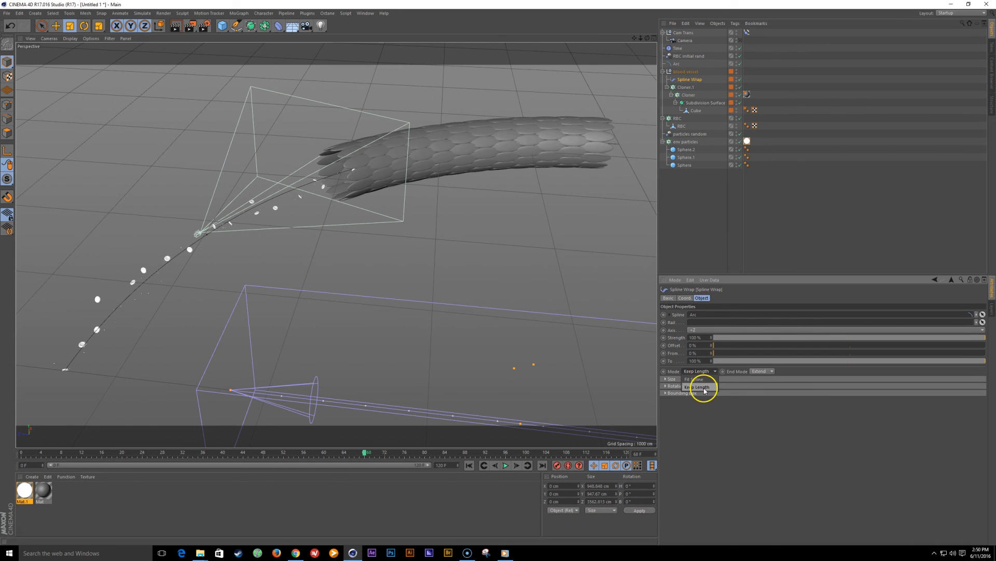
pyautogui.click(704, 379)
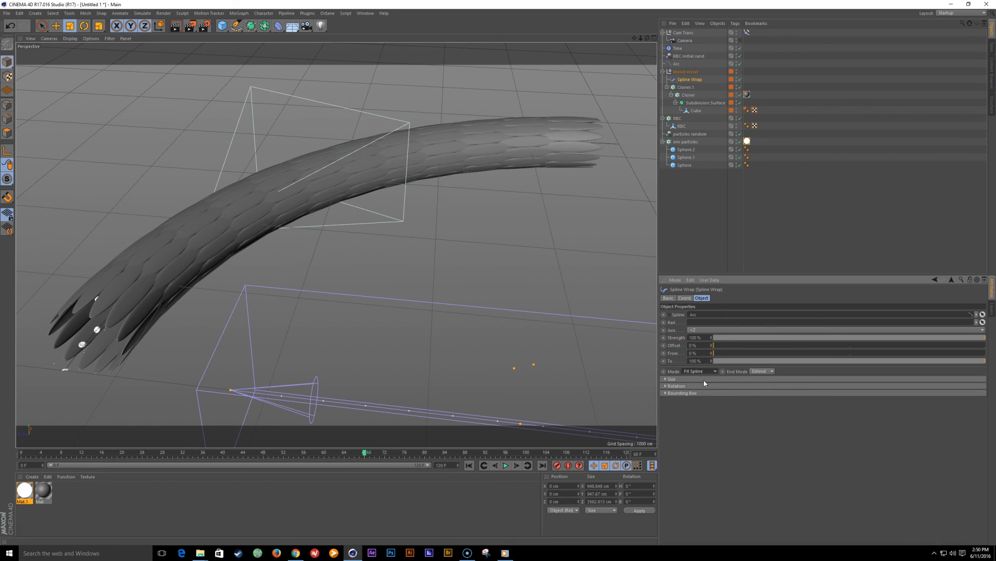
pyautogui.click(701, 372)
pyautogui.click(702, 387)
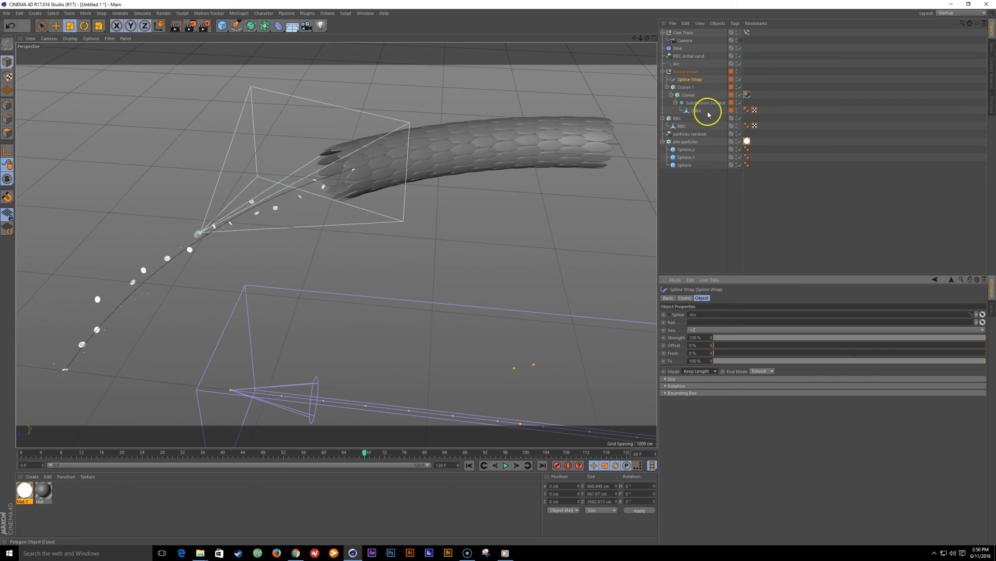
# Step: Set Cloner.1's count to 24 and look through the scene camera at the first frame
pyautogui.click(693, 87)
pyautogui.moveTo(757, 348); pyautogui.dragTo(779, 351)
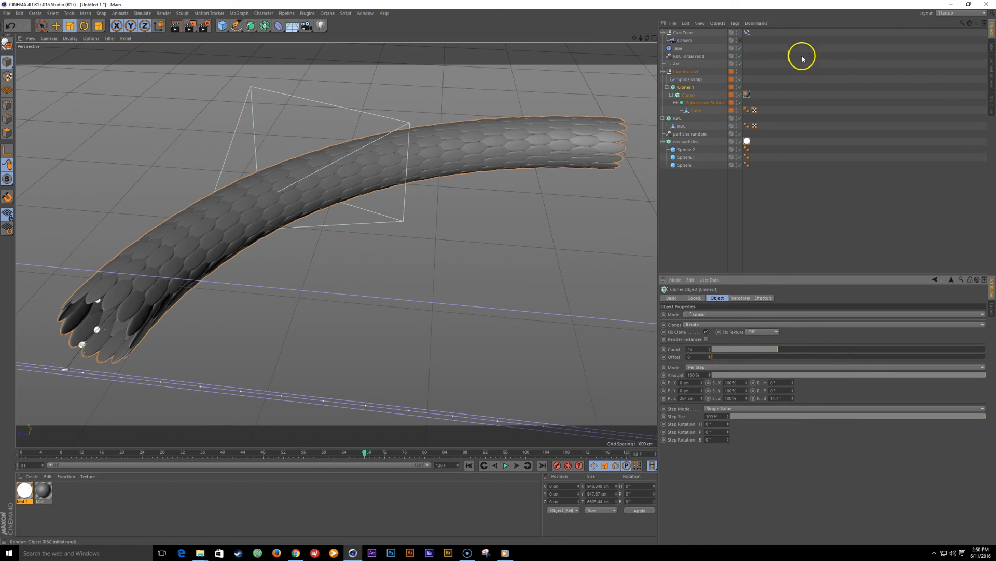
pyautogui.click(741, 41)
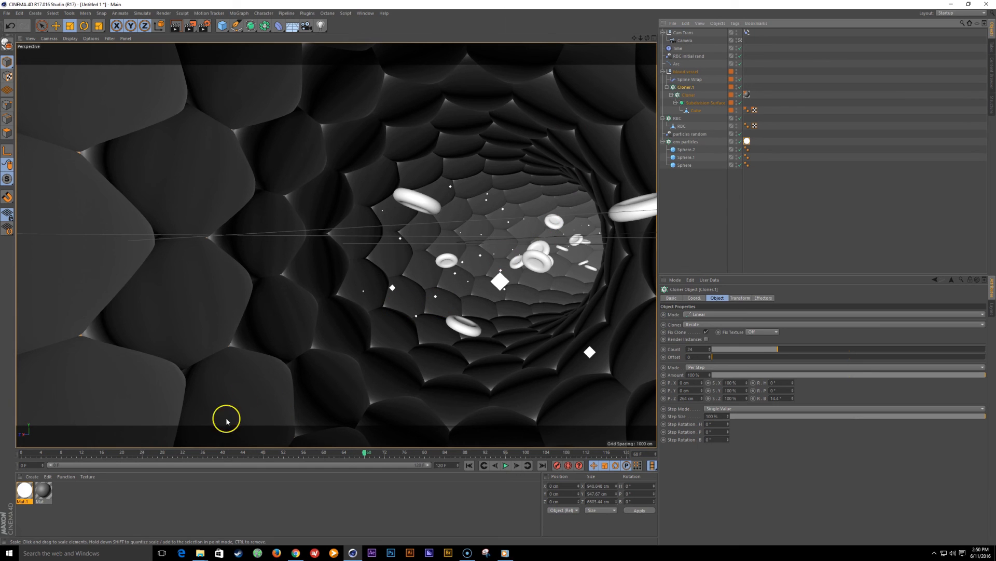
pyautogui.click(469, 465)
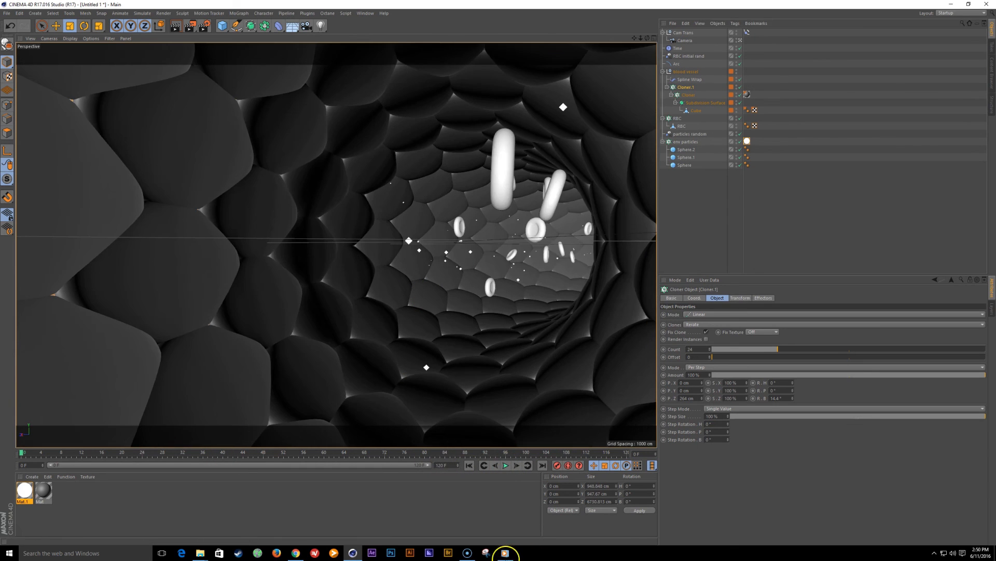
# Step: Switch to the media player, play the finished BloodFlow reference video and return to the Cinema 4D scene
pyautogui.click(505, 553)
pyautogui.click(442, 446)
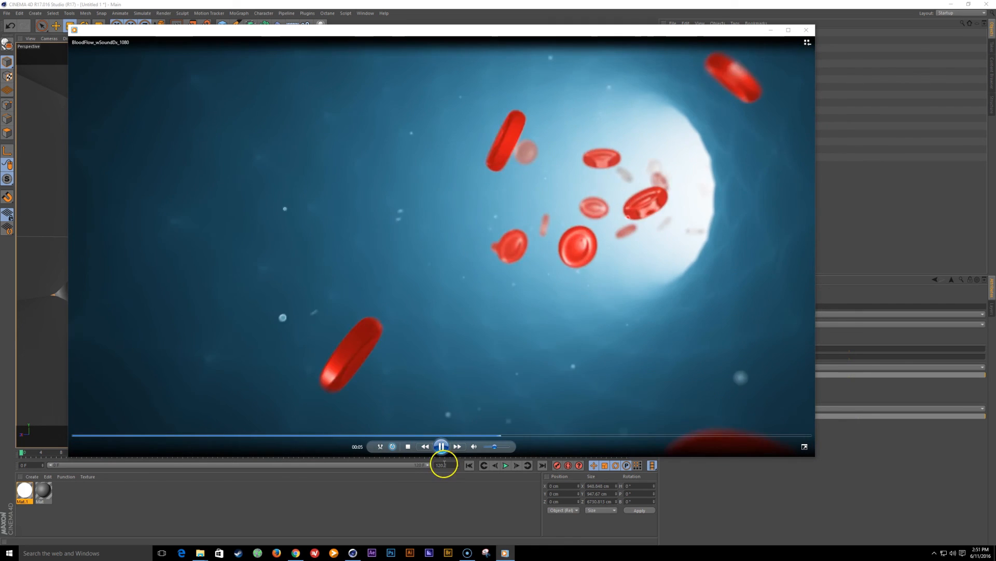
pyautogui.click(467, 465)
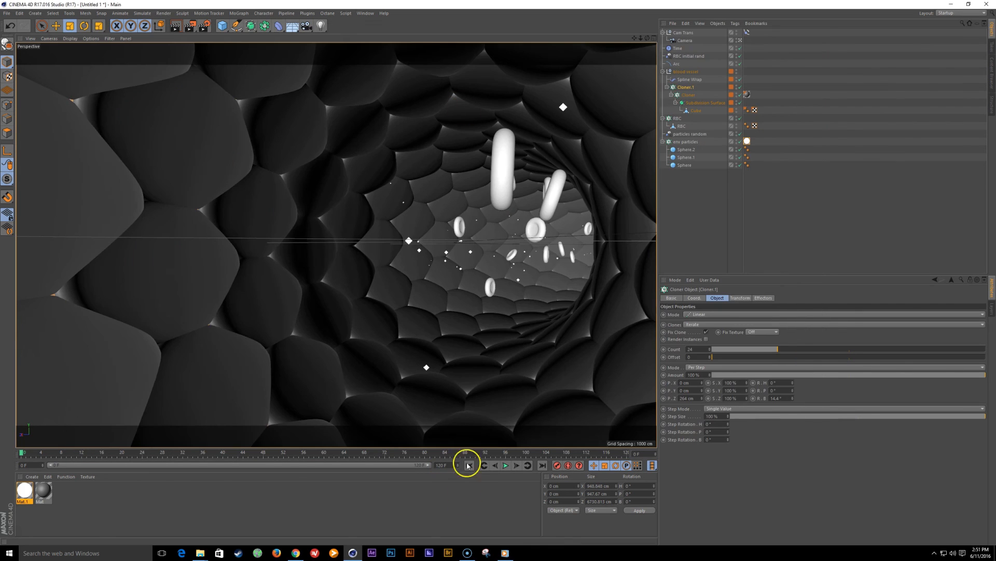
pyautogui.click(505, 553)
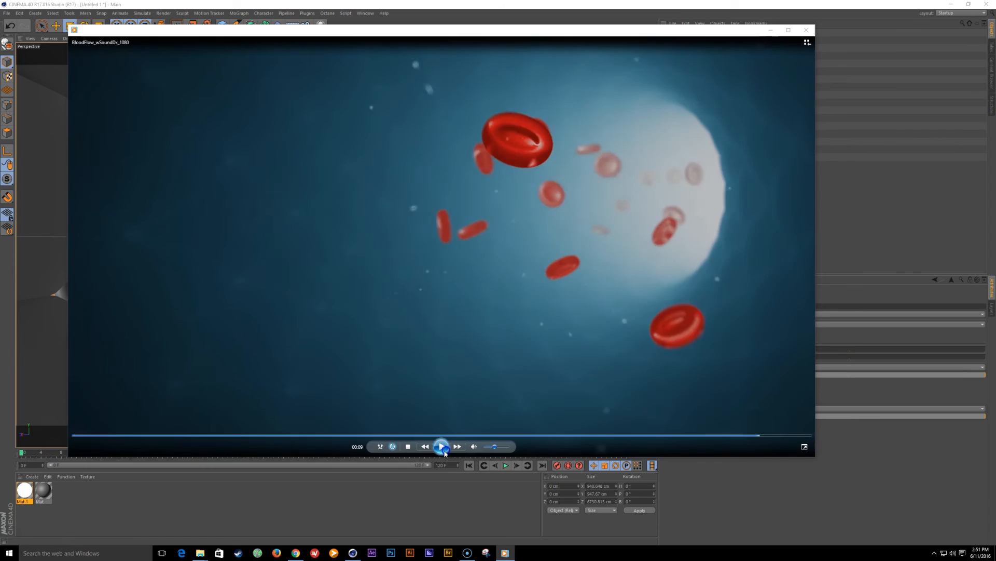
pyautogui.click(399, 524)
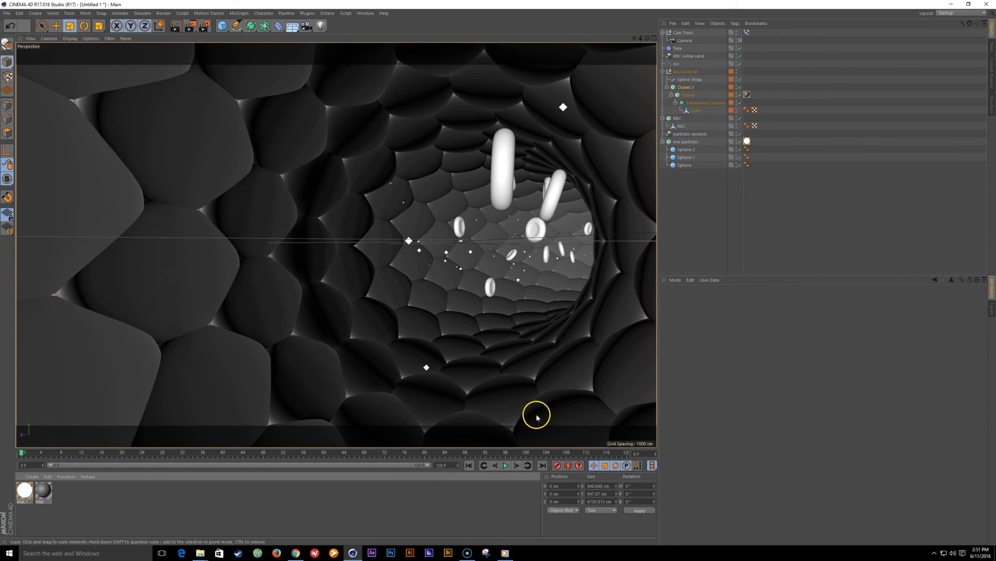
# Step: Play the blood vessel animation through the scene camera and stop it after reviewing the movement
pyautogui.click(506, 466)
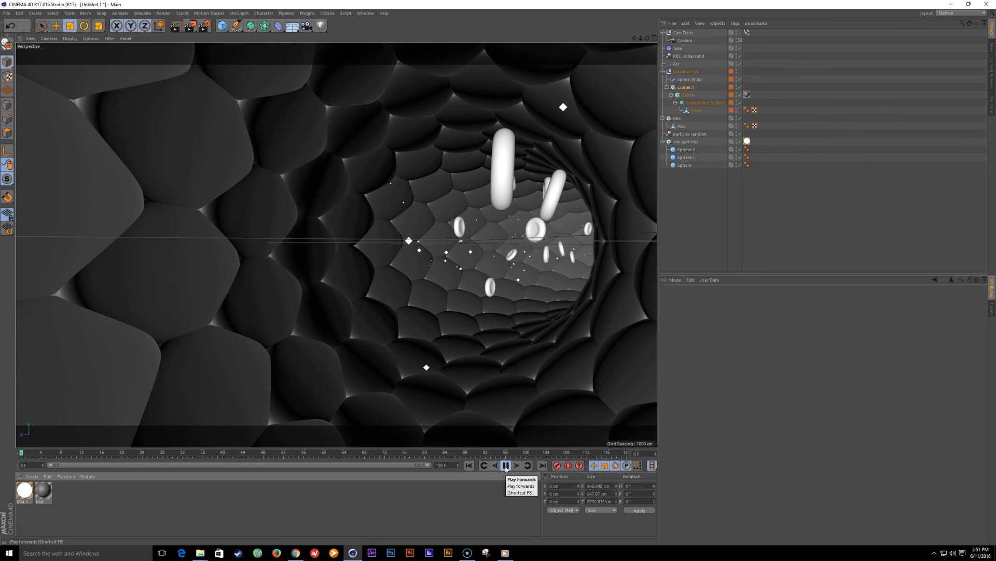
pyautogui.click(524, 357)
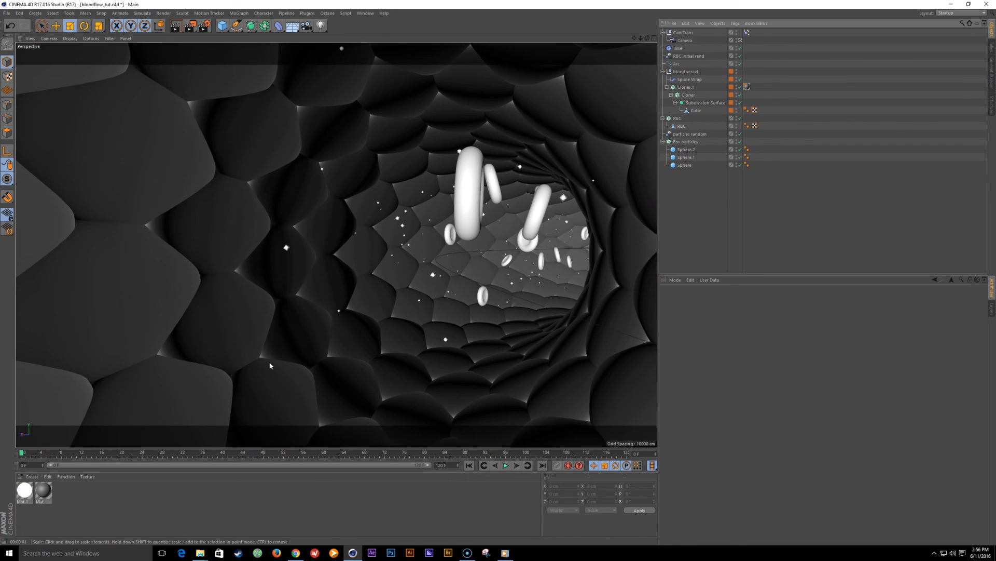
pyautogui.click(316, 287)
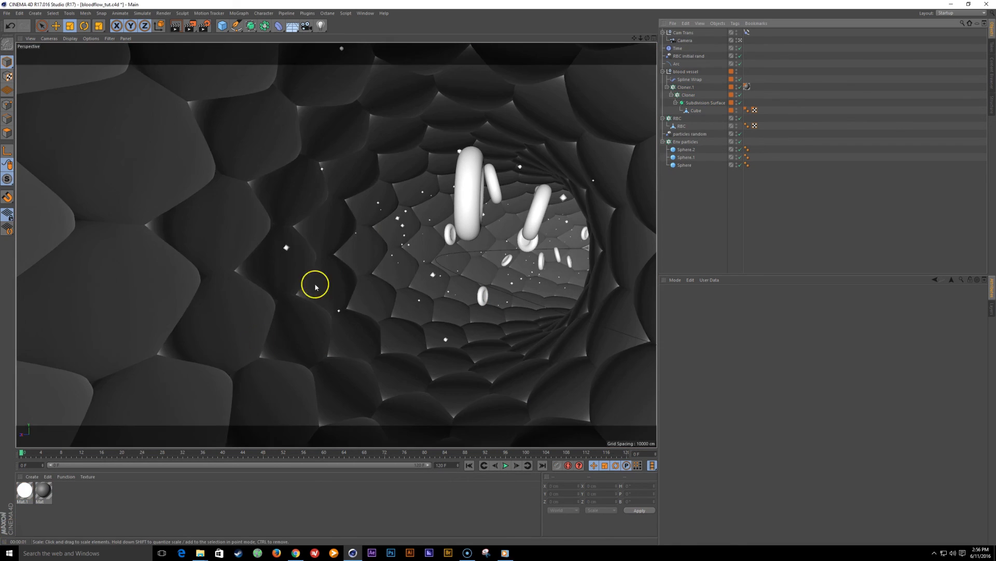
pyautogui.click(506, 465)
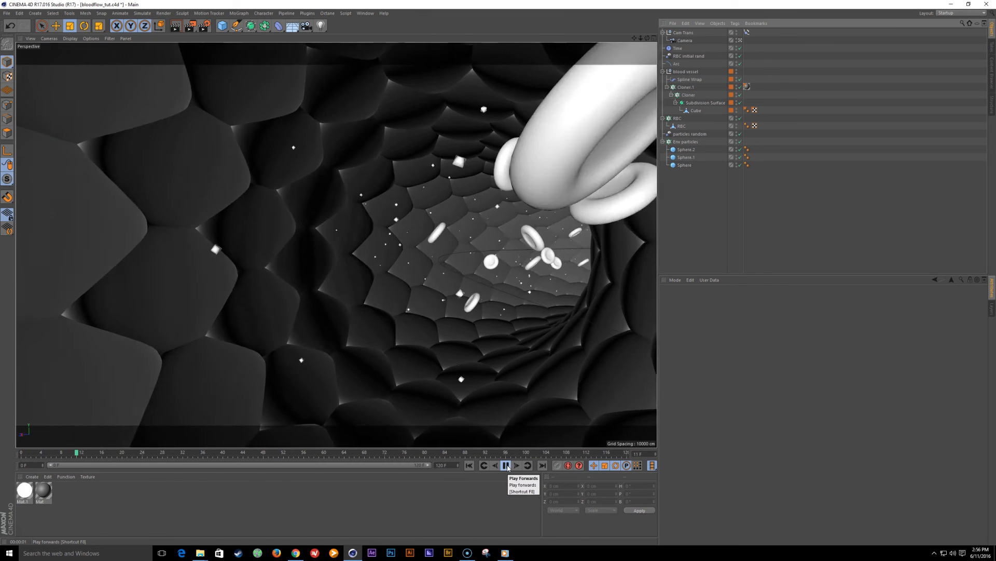
pyautogui.click(507, 466)
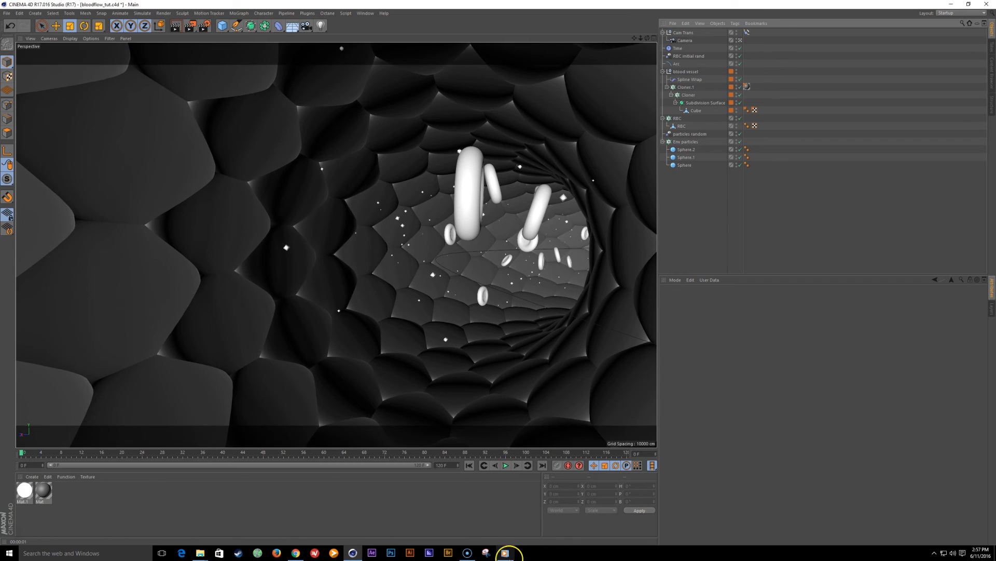
# Step: Replay the BloodFlow reference video in the media player to study its shading and return to Cinema 4D
pyautogui.click(505, 553)
pyautogui.click(441, 446)
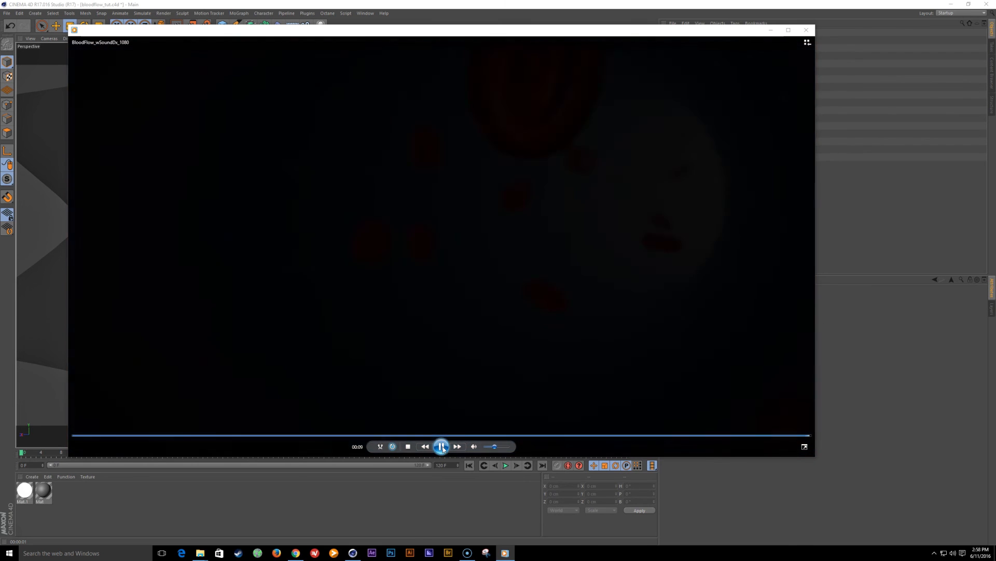
pyautogui.click(880, 381)
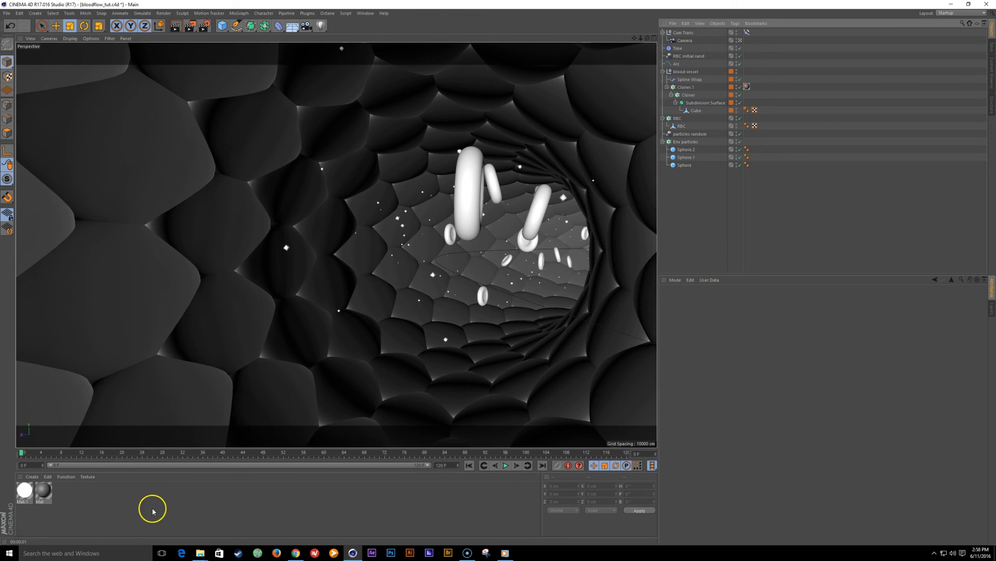
# Step: Create a new default material for the scene
pyautogui.doubleClick(125, 507)
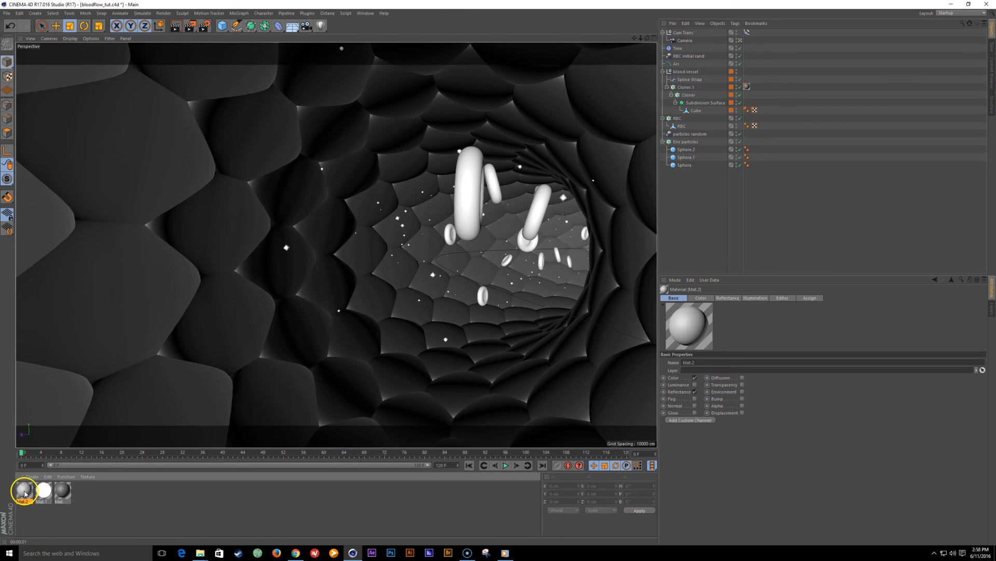
# Step: Rename the vessel wall's material to Blood Vessel and brighten its color to a value (V) of 82%
pyautogui.click(747, 87)
pyautogui.click(62, 501)
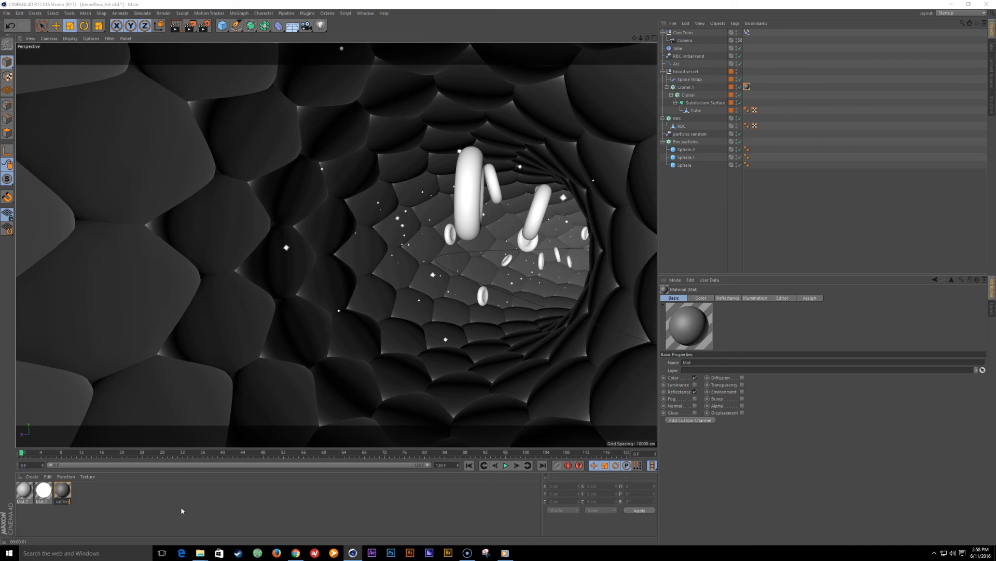
pyautogui.write('ssel')
pyautogui.press('Return')
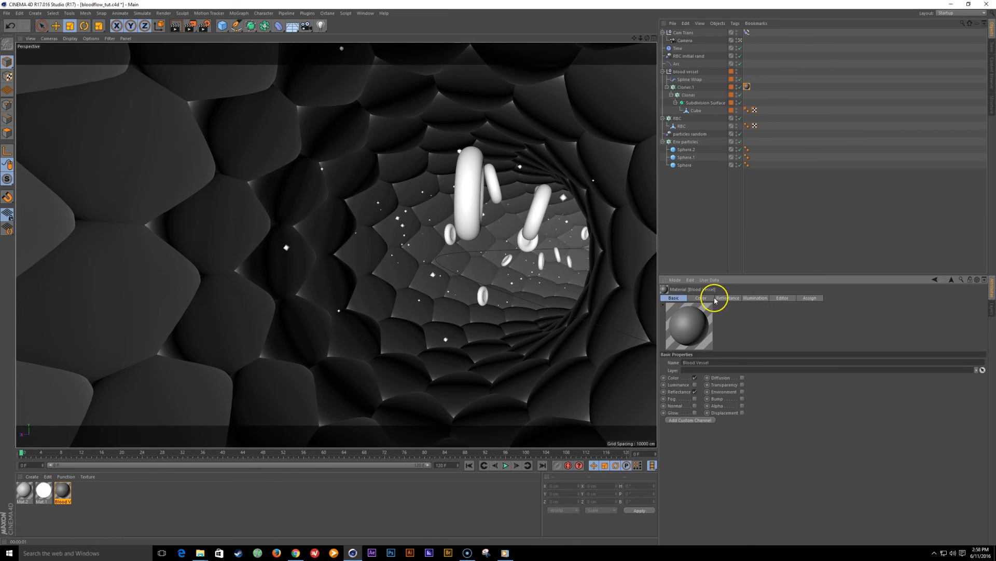
pyautogui.click(702, 299)
pyautogui.moveTo(857, 400); pyautogui.dragTo(939, 397)
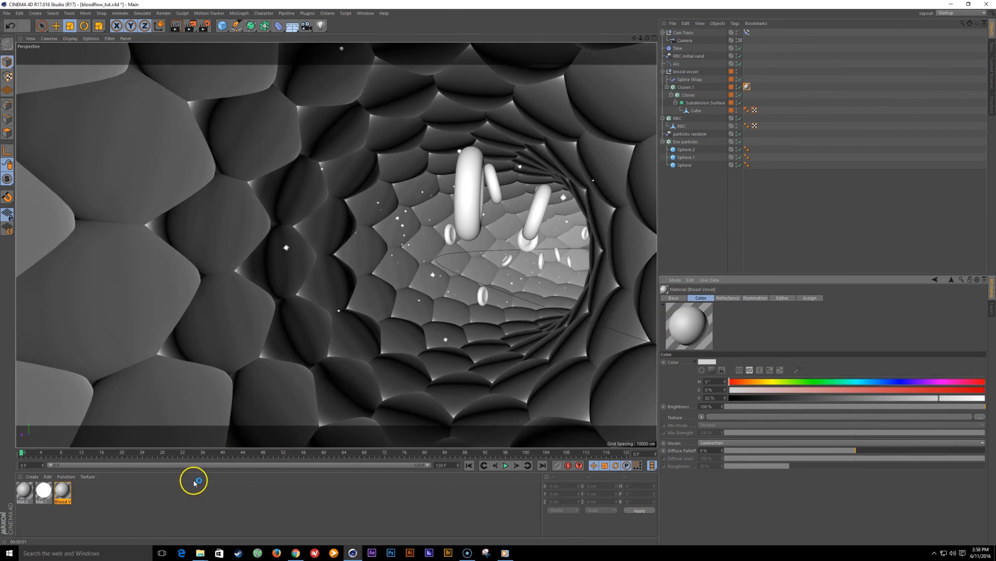
# Step: Rename the newly created default material to RBC and apply it to the RBC cloner
pyautogui.click(25, 496)
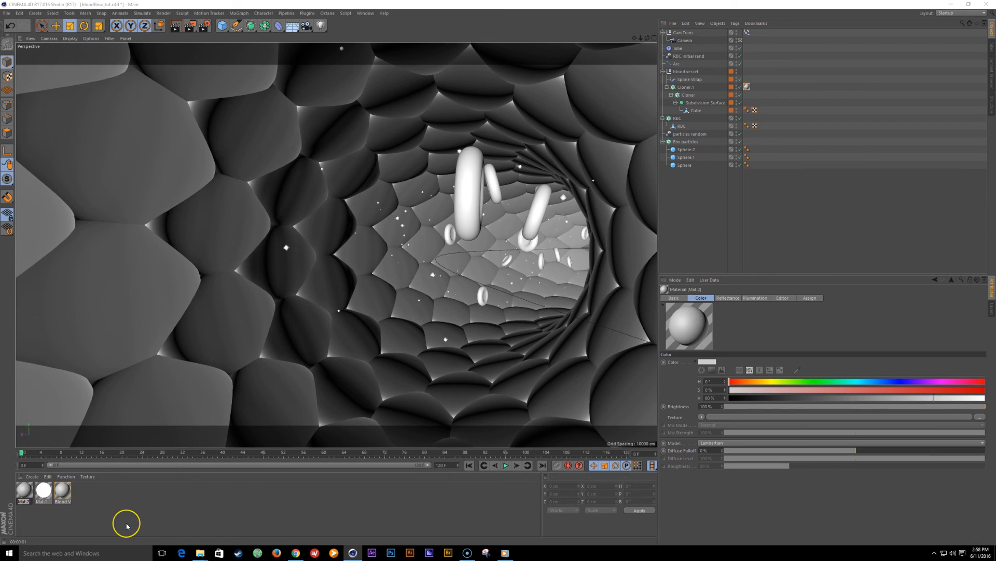
pyautogui.press('Return')
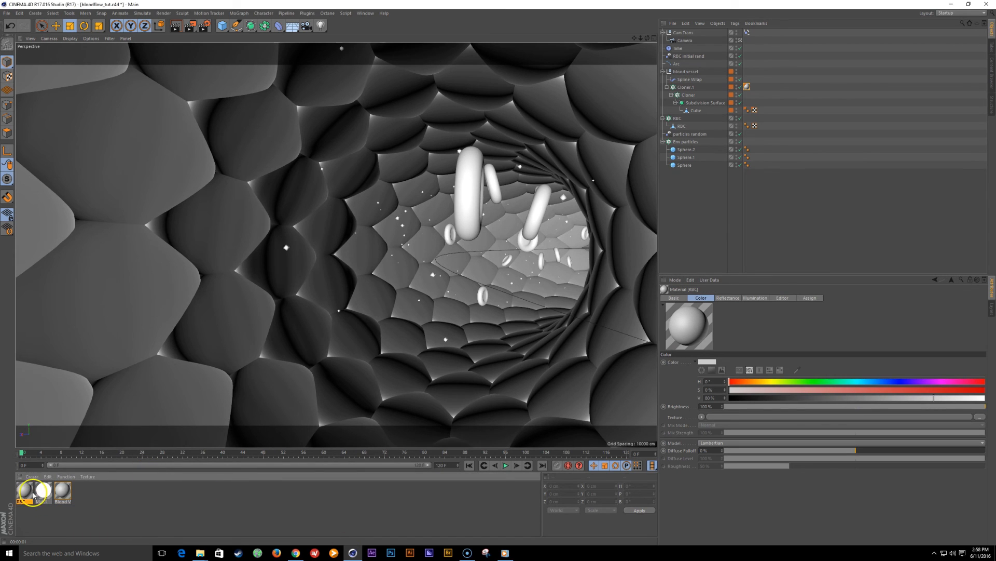
pyautogui.moveTo(25, 496); pyautogui.dragTo(680, 119)
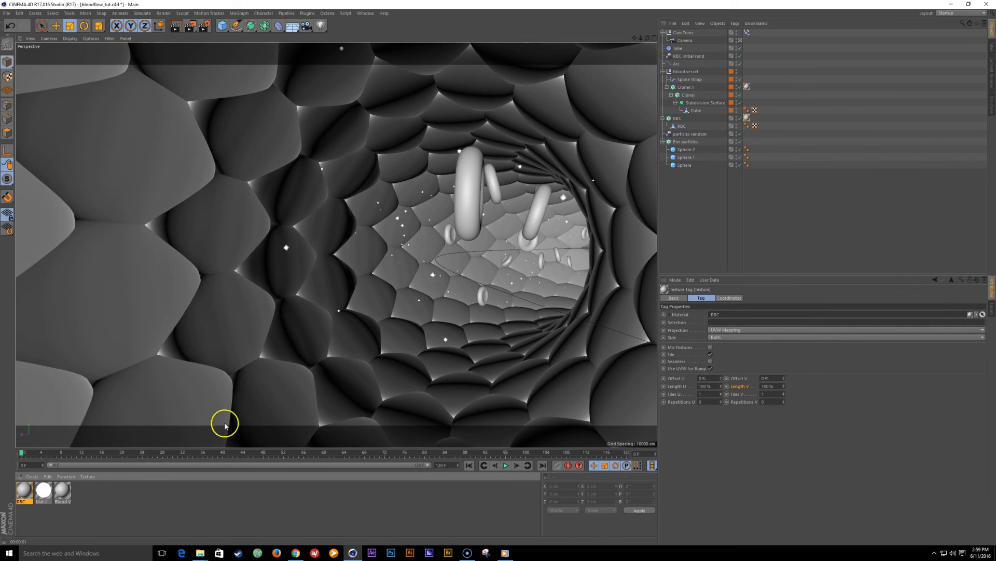
# Step: Apply the white luminous material to the environment particles cloner and rename it particles
pyautogui.click(44, 492)
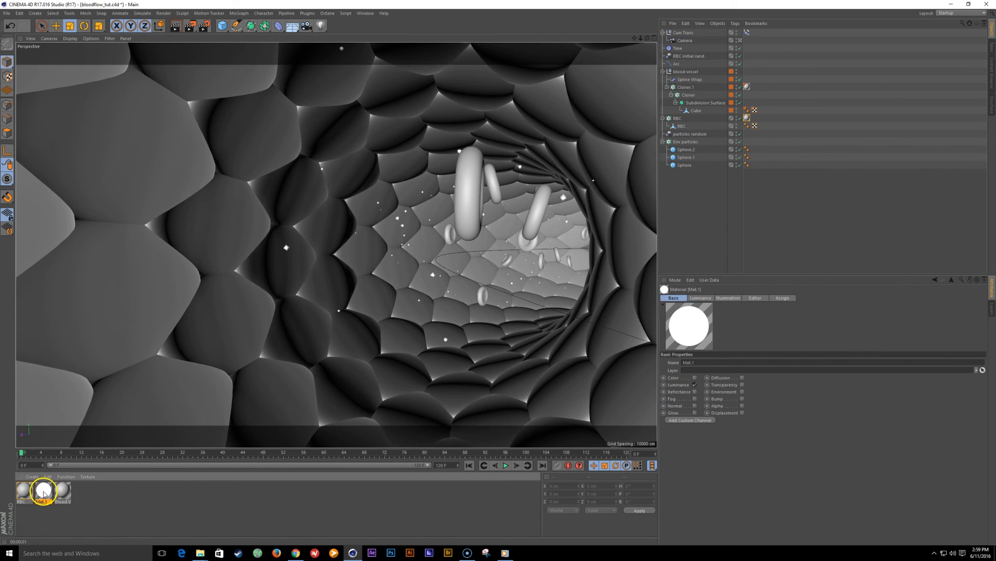
pyautogui.moveTo(43, 492); pyautogui.dragTo(746, 145)
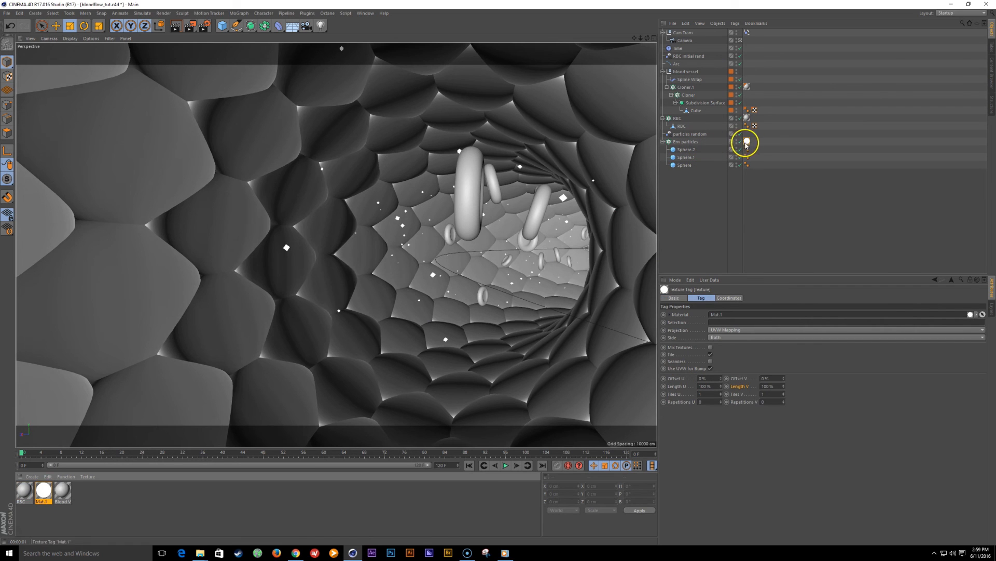
pyautogui.click(44, 497)
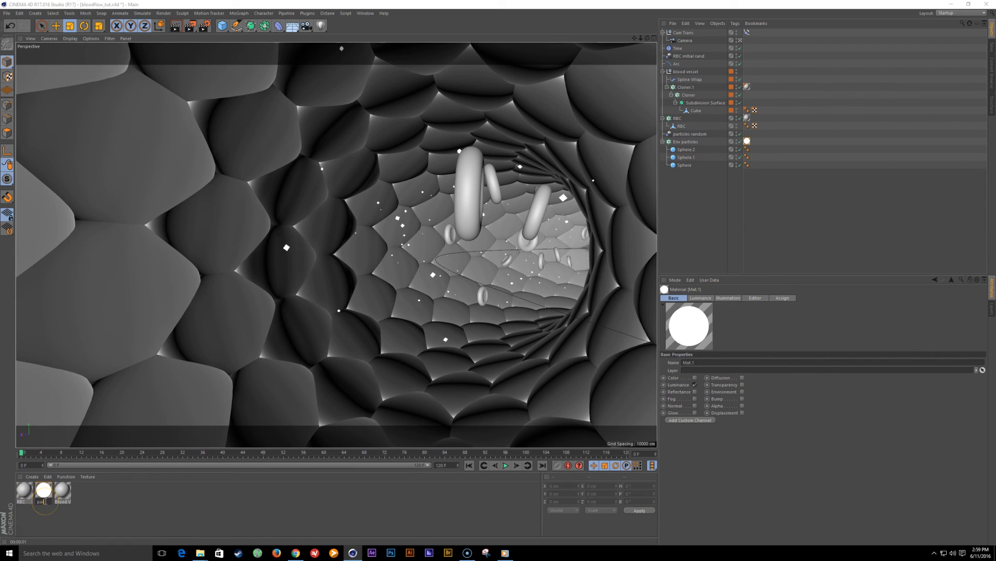
pyautogui.press('Return')
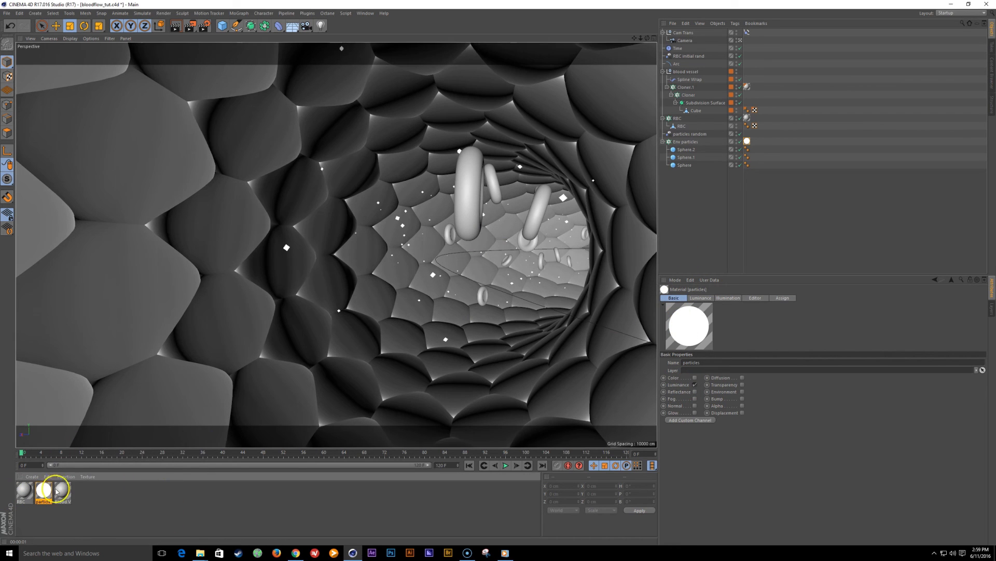
# Step: Render a preview of the camera view to check the materials on the cells, particles and vessel wall
pyautogui.click(24, 491)
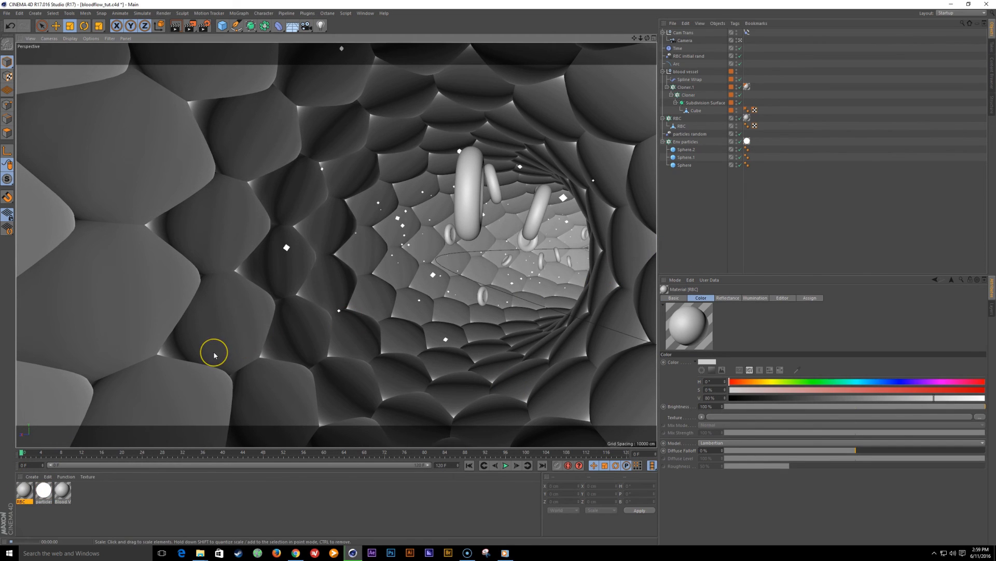
pyautogui.hotkey('ctrl', 'r')
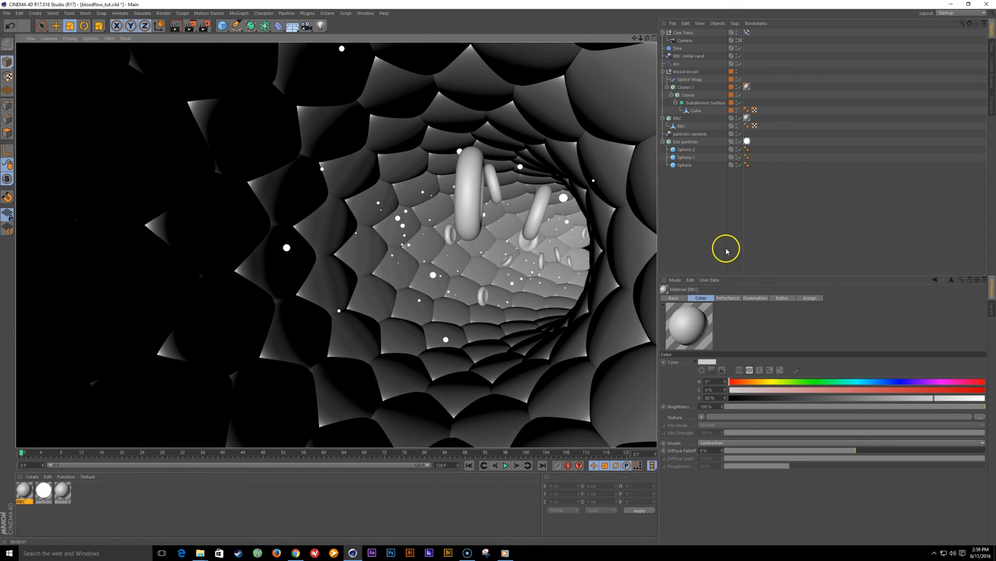
pyautogui.click(707, 246)
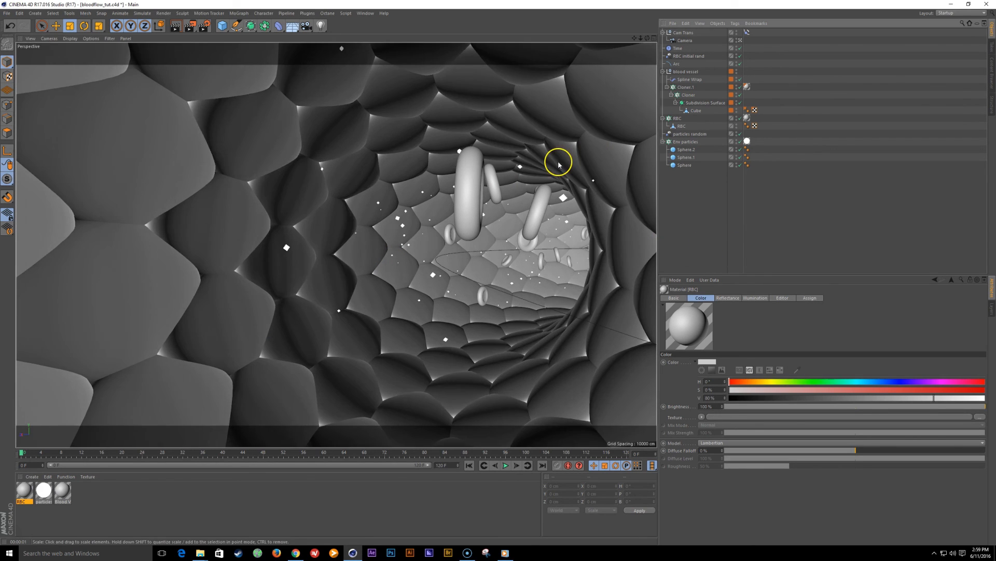
# Step: Add a light to the scene and nest it above the camera inside the camera's parent null
pyautogui.click(321, 26)
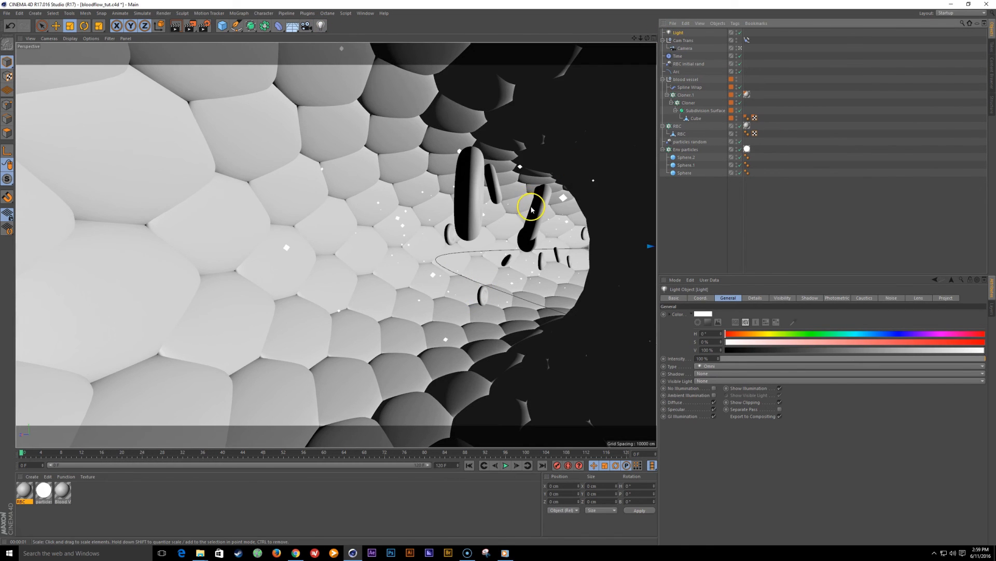
pyautogui.press('F2')
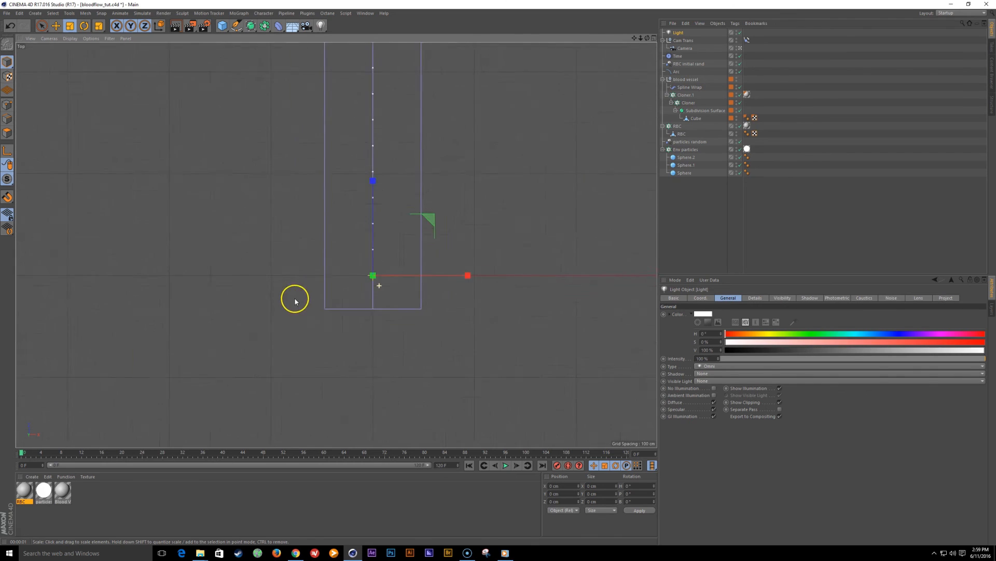
pyautogui.keyDown('alt'); pyautogui.moveTo(294, 300); pyautogui.dragTo(250, 304, button='right'); pyautogui.keyUp('alt')
pyautogui.keyDown('alt'); pyautogui.moveTo(365, 267); pyautogui.dragTo(418, 256, button='right'); pyautogui.keyUp('alt')
pyautogui.keyDown('alt'); pyautogui.moveTo(419, 255); pyautogui.dragTo(398, 283, button='middle'); pyautogui.keyUp('alt')
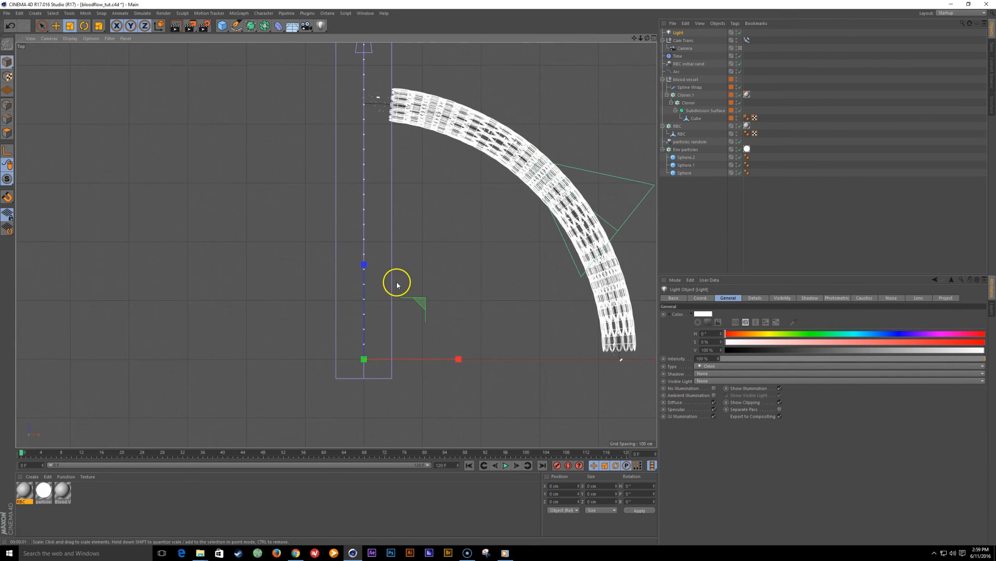
pyautogui.scroll(-2, 397, 284)
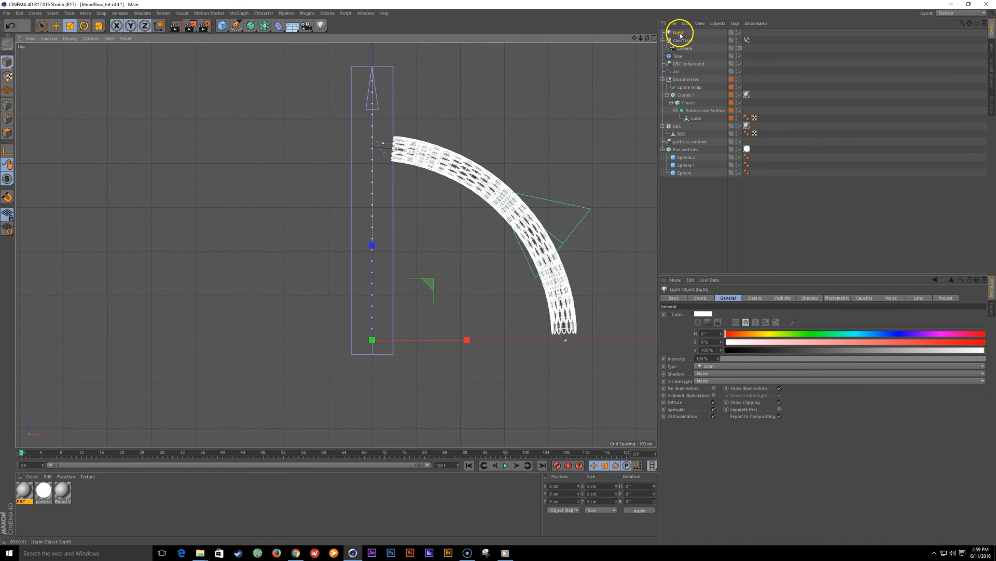
pyautogui.moveTo(685, 50)
pyautogui.mouseDown()
pyautogui.moveTo(678, 63)
pyautogui.moveTo(688, 41)
pyautogui.mouseUp()
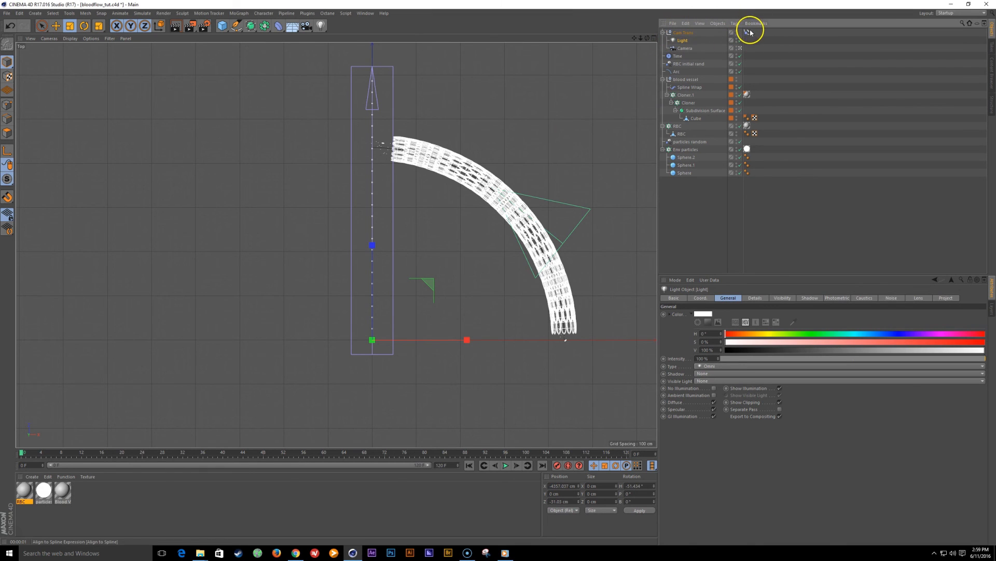
# Step: Move the light inside the vessel ahead of the camera, check it from the side and front, and render a preview
pyautogui.press('e')
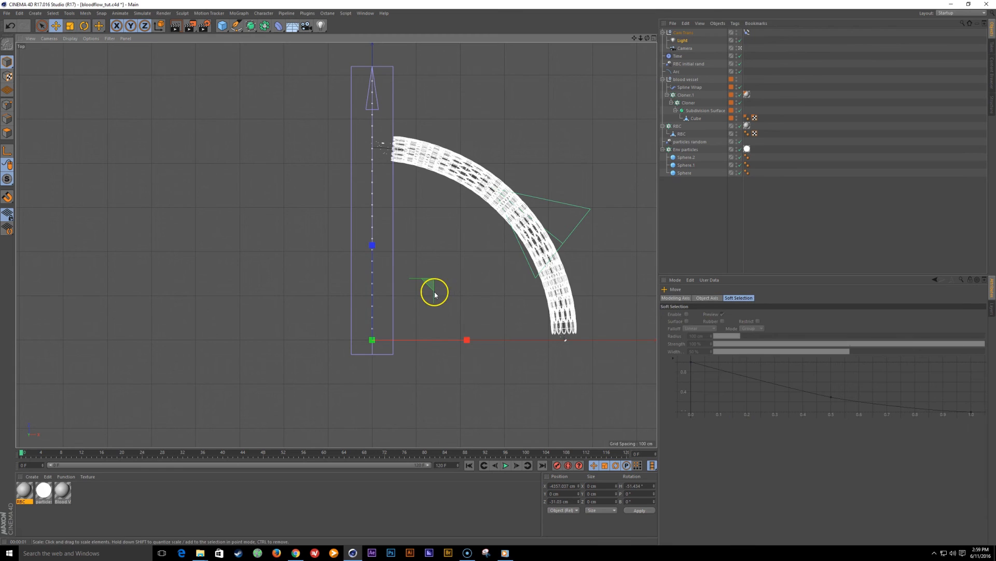
pyautogui.moveTo(435, 295); pyautogui.dragTo(617, 241)
pyautogui.press('F3')
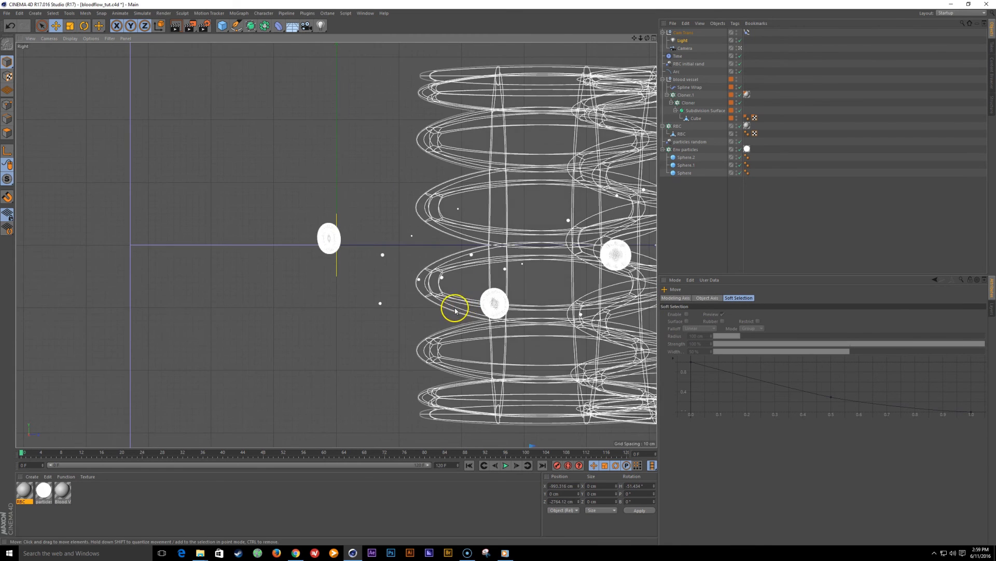
pyautogui.scroll(-5, 455, 310)
pyautogui.scroll(3, 427, 307)
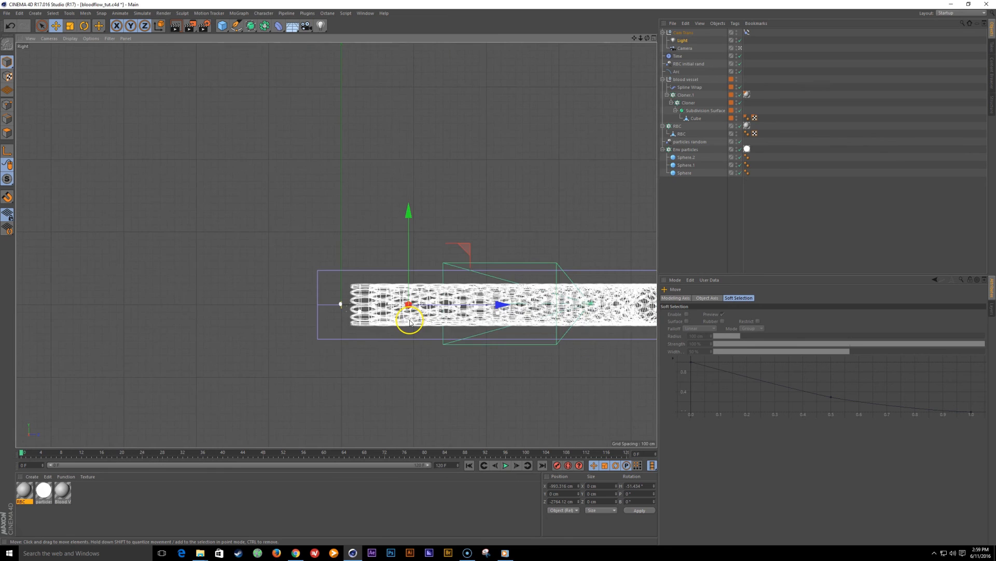
pyautogui.press('F2')
pyautogui.press('F4')
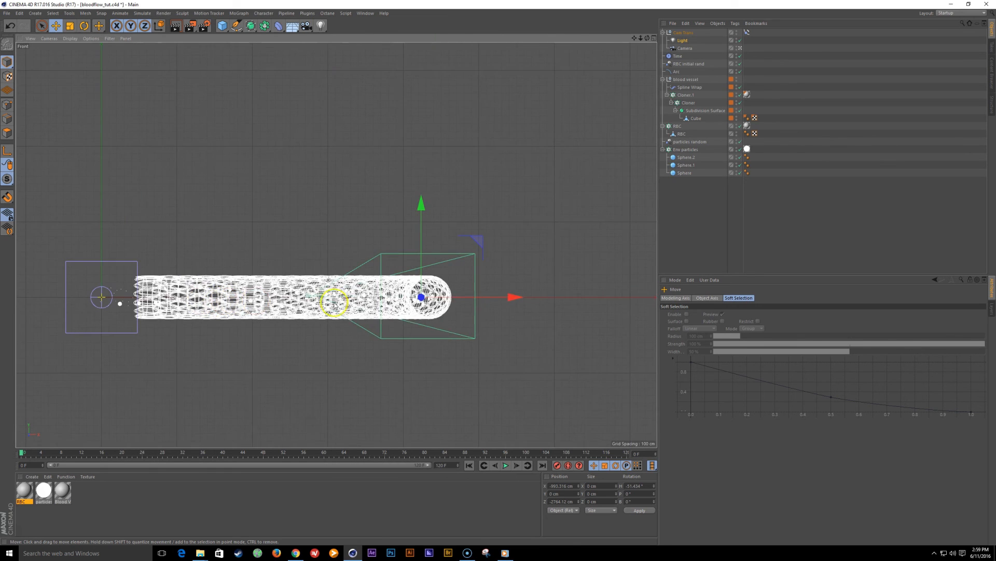
pyautogui.scroll(1, 363, 298)
pyautogui.press('F1')
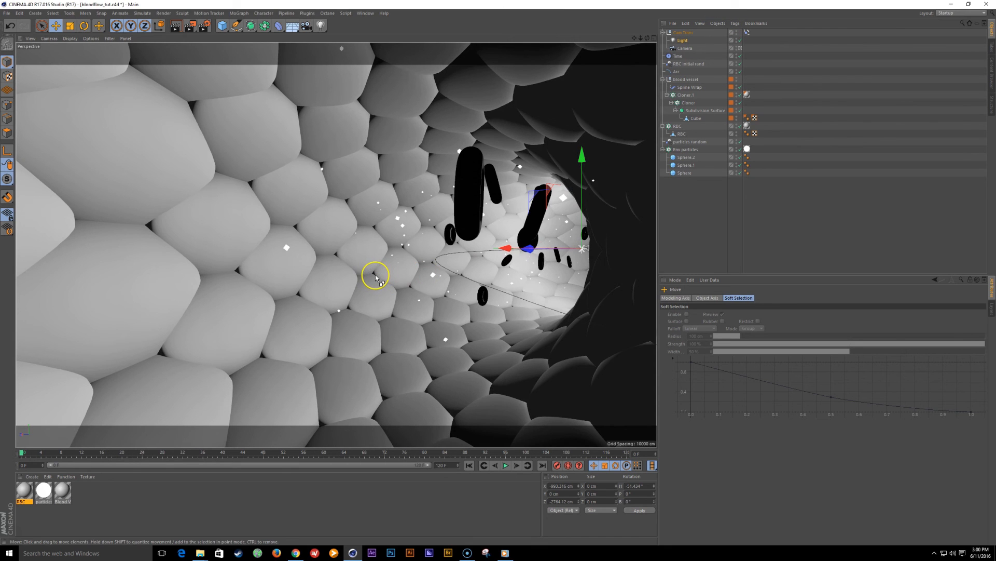
pyautogui.hotkey('ctrl', 'r')
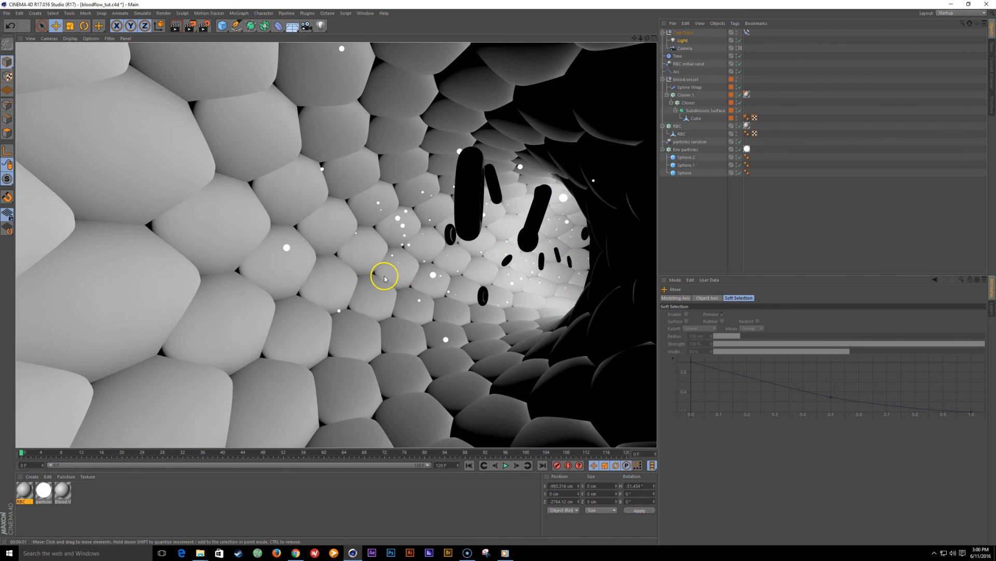
# Step: Set the light's visible light type to Volumetric
pyautogui.click(683, 40)
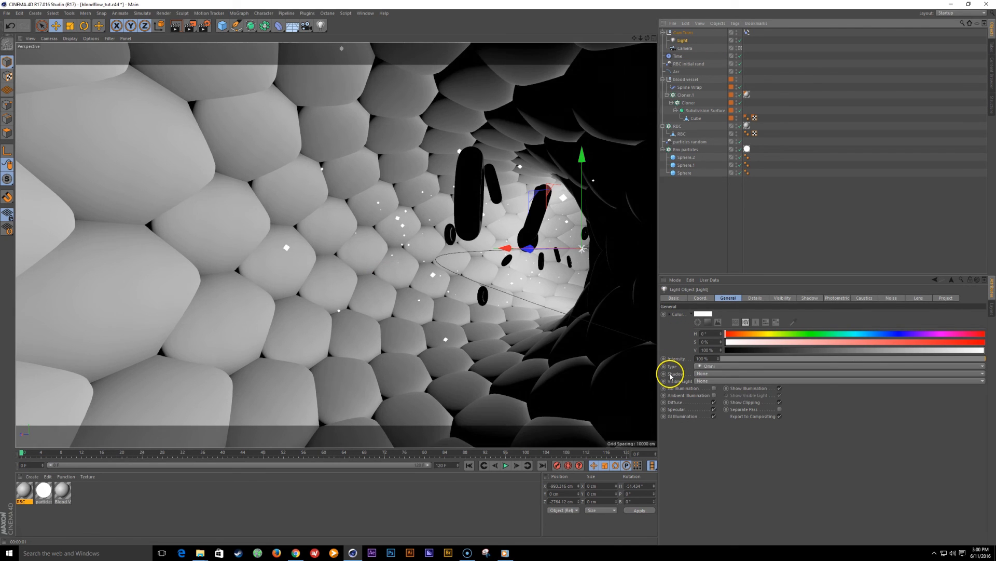
pyautogui.click(734, 381)
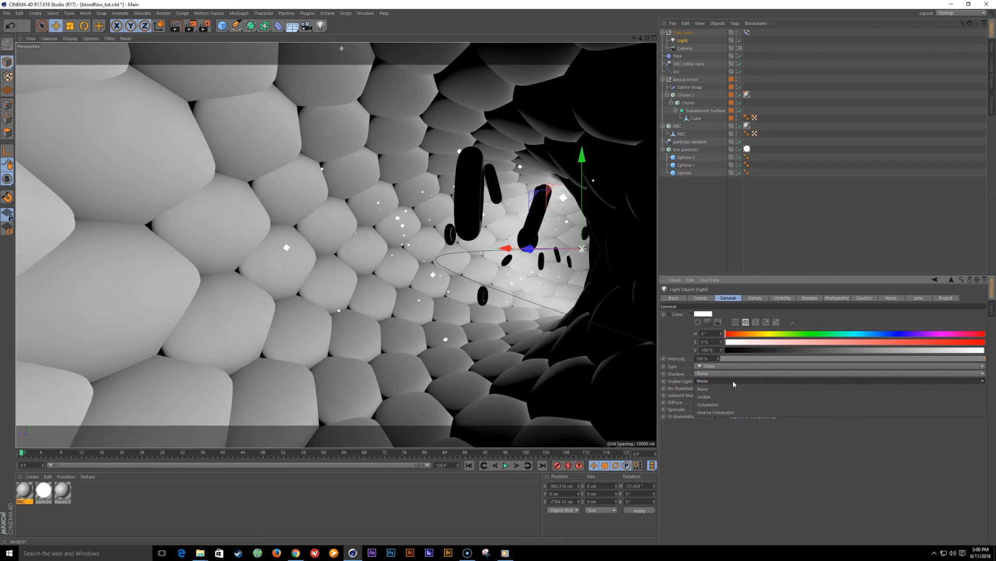
pyautogui.click(728, 405)
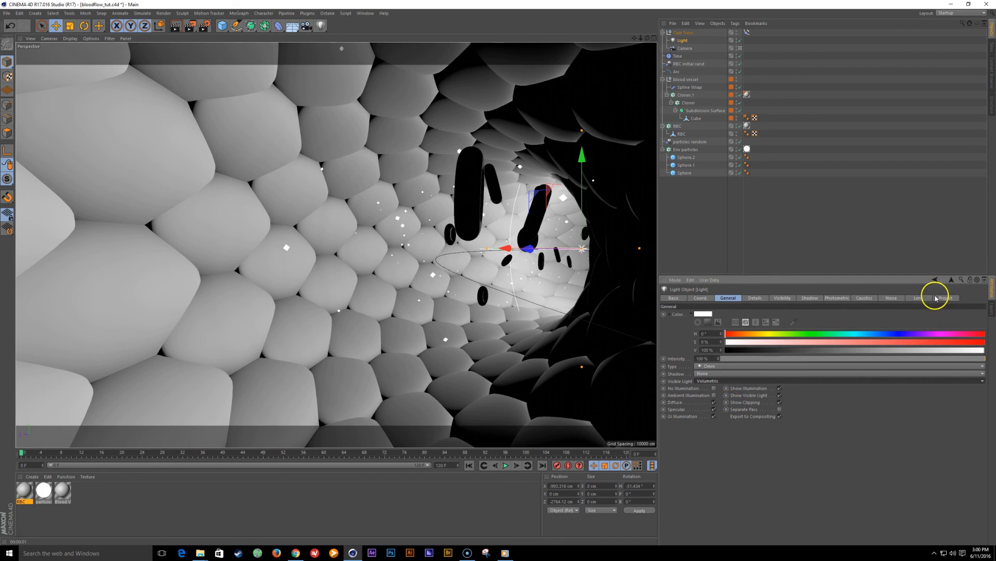
# Step: Set the light's project mode to Include with an empty object list and render a preview of the camera view
pyautogui.click(948, 300)
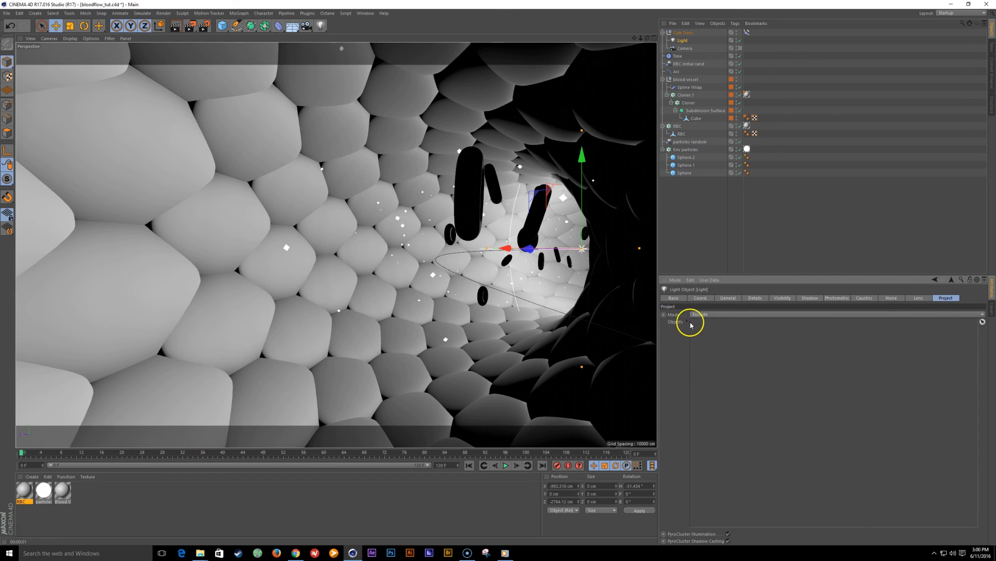
pyautogui.click(721, 315)
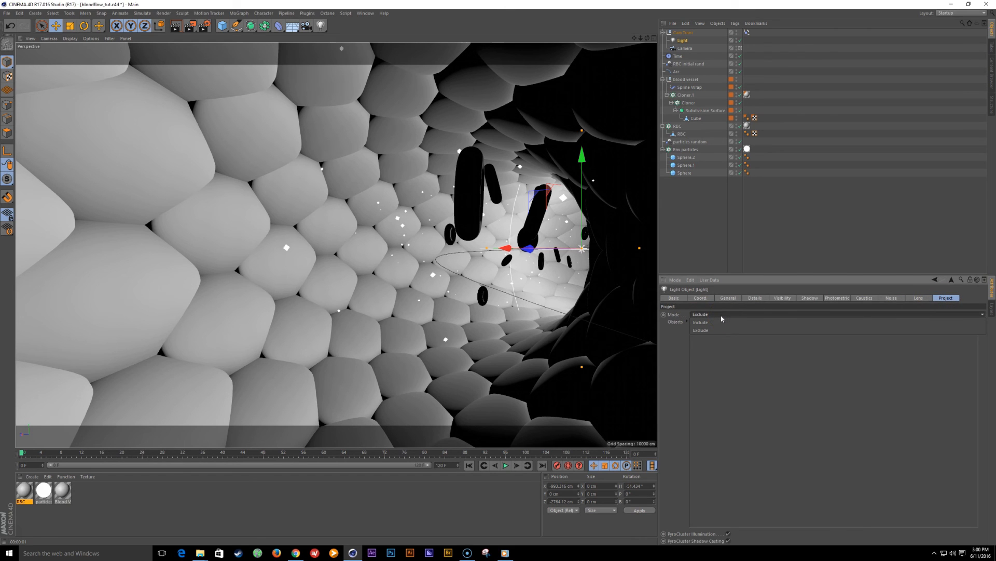
pyautogui.click(712, 322)
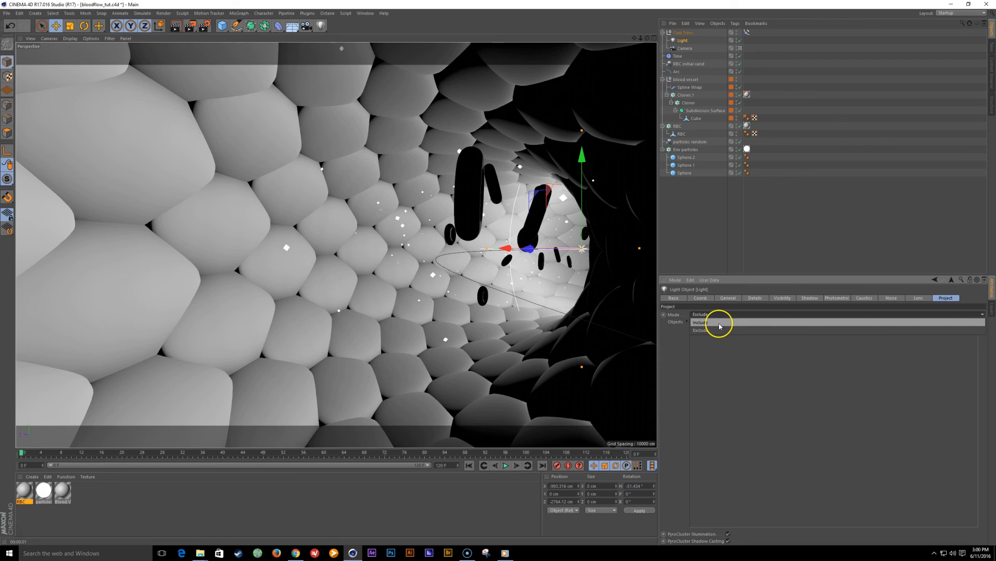
pyautogui.click(695, 236)
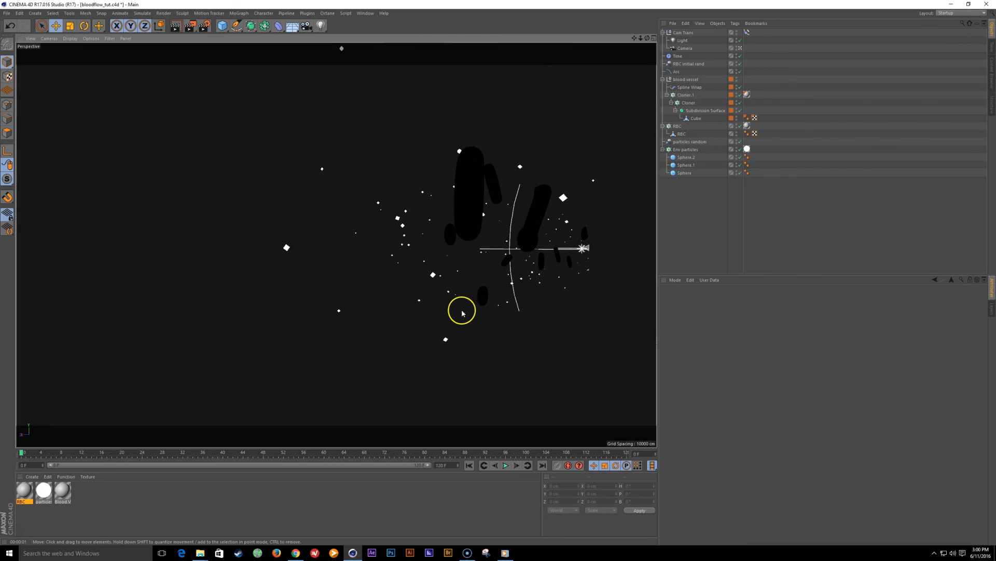
pyautogui.hotkey('ctrl', 'r')
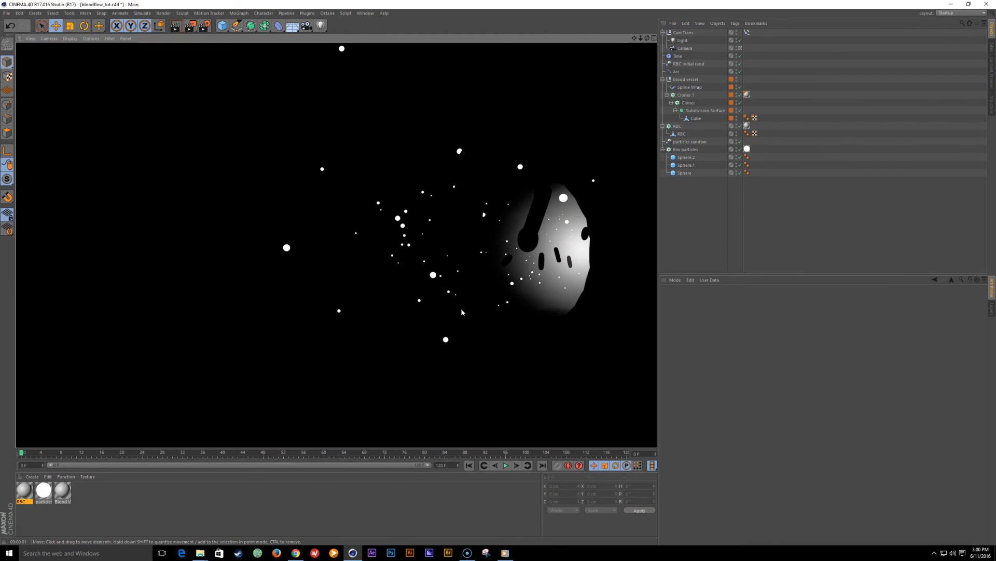
pyautogui.click(705, 239)
# Step: Enlarge the light's visible outer distance to about 4080 cm from the top view and render a preview of the camera view
pyautogui.press('F2')
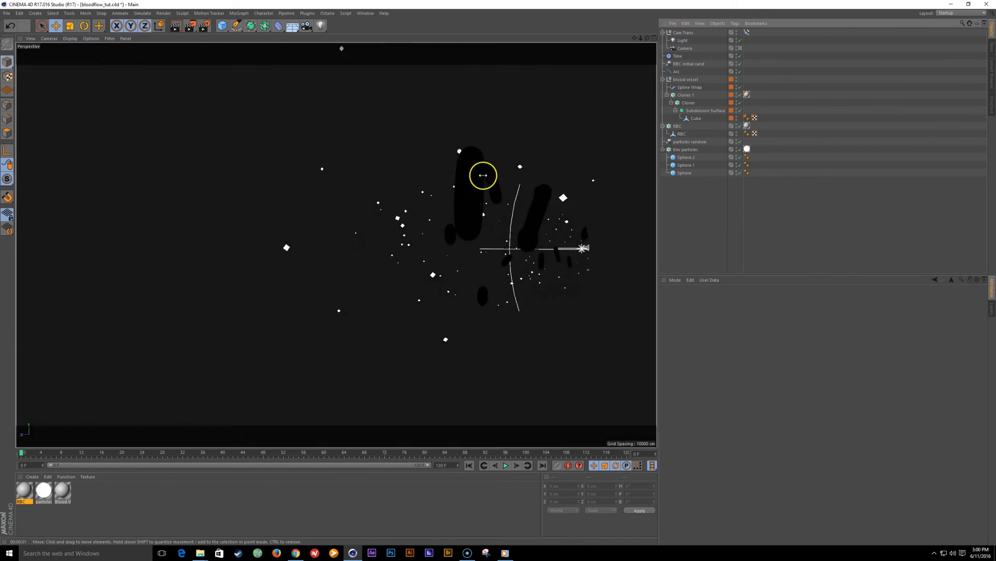
pyautogui.moveTo(479, 224)
pyautogui.keyDown('alt'); pyautogui.mouseDown(button='right')
pyautogui.moveTo(402, 242)
pyautogui.moveTo(495, 231)
pyautogui.mouseUp(button='right'); pyautogui.keyUp('alt')
pyautogui.keyDown('alt'); pyautogui.moveTo(495, 232); pyautogui.dragTo(438, 221, button='middle'); pyautogui.keyUp('alt')
pyautogui.moveTo(438, 222)
pyautogui.keyDown('alt'); pyautogui.mouseDown(button='right')
pyautogui.moveTo(463, 218)
pyautogui.moveTo(450, 222)
pyautogui.mouseUp(button='right'); pyautogui.keyUp('alt')
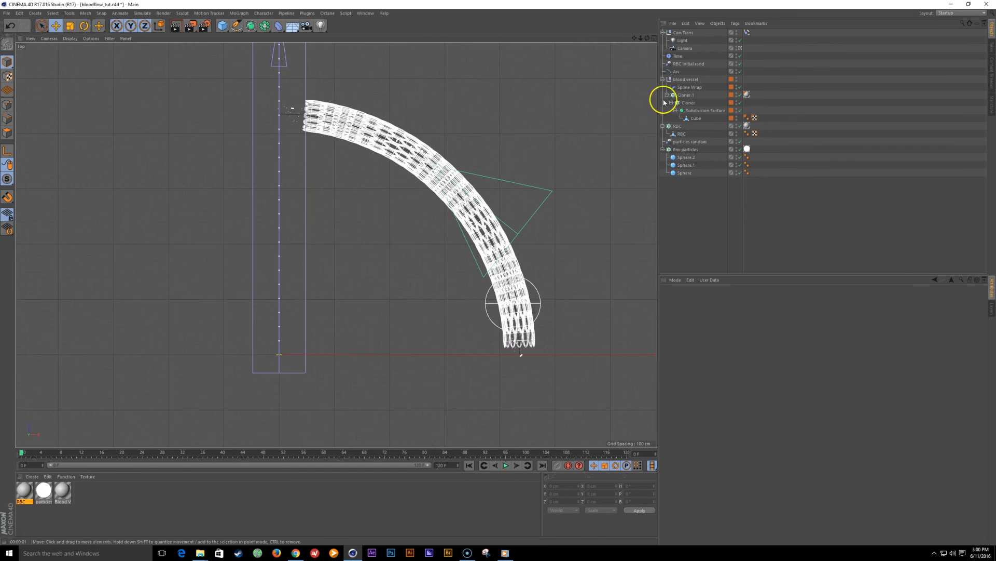
pyautogui.click(684, 42)
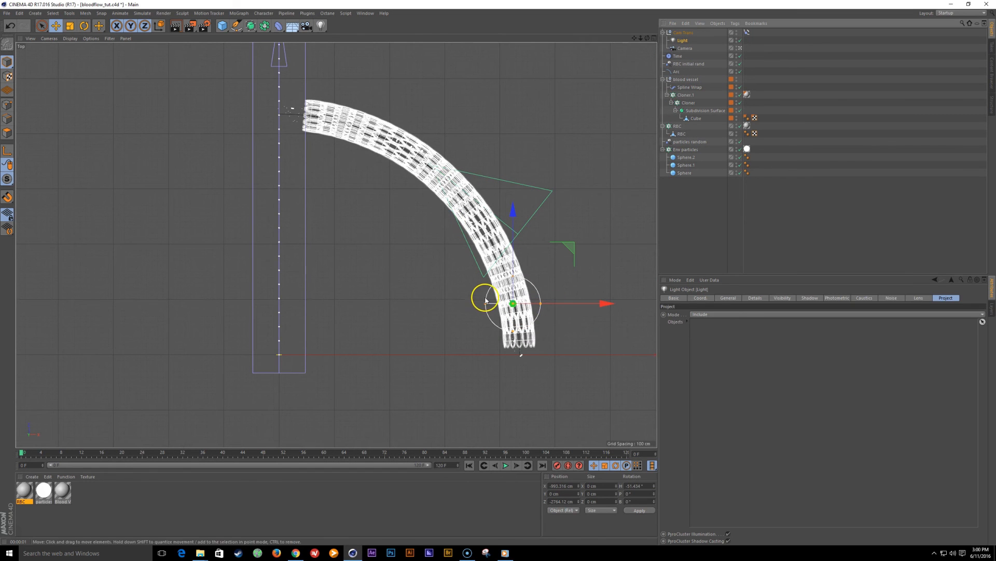
pyautogui.moveTo(479, 300); pyautogui.dragTo(324, 282)
pyautogui.click(753, 298)
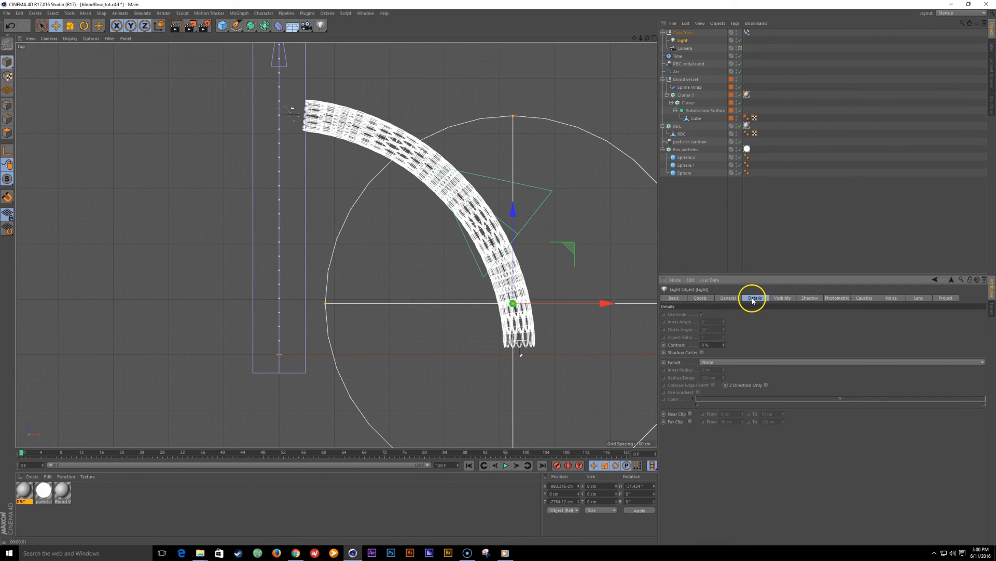
pyautogui.click(782, 298)
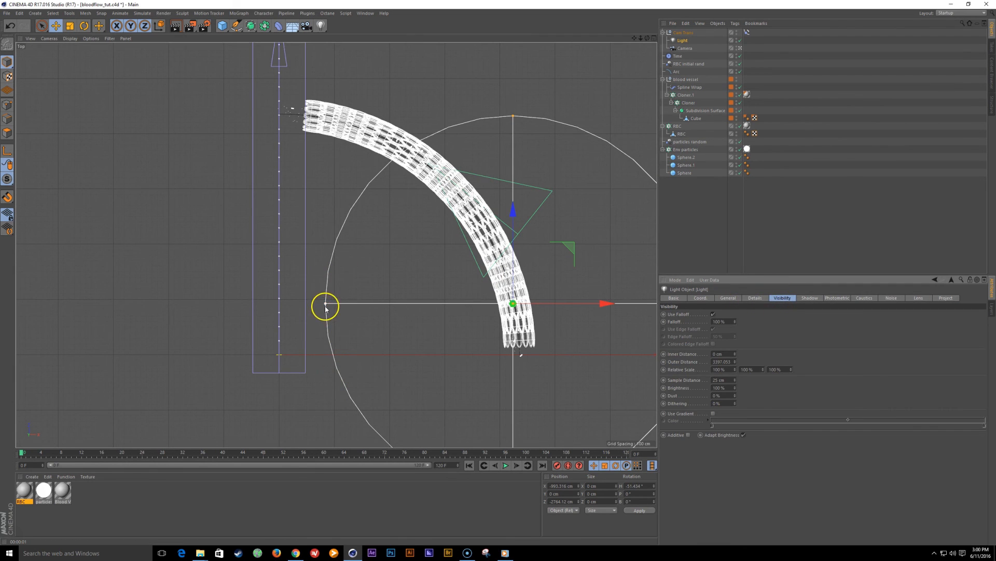
pyautogui.moveTo(325, 304); pyautogui.dragTo(289, 294)
pyautogui.press('F1')
pyautogui.hotkey('alt', 'r')
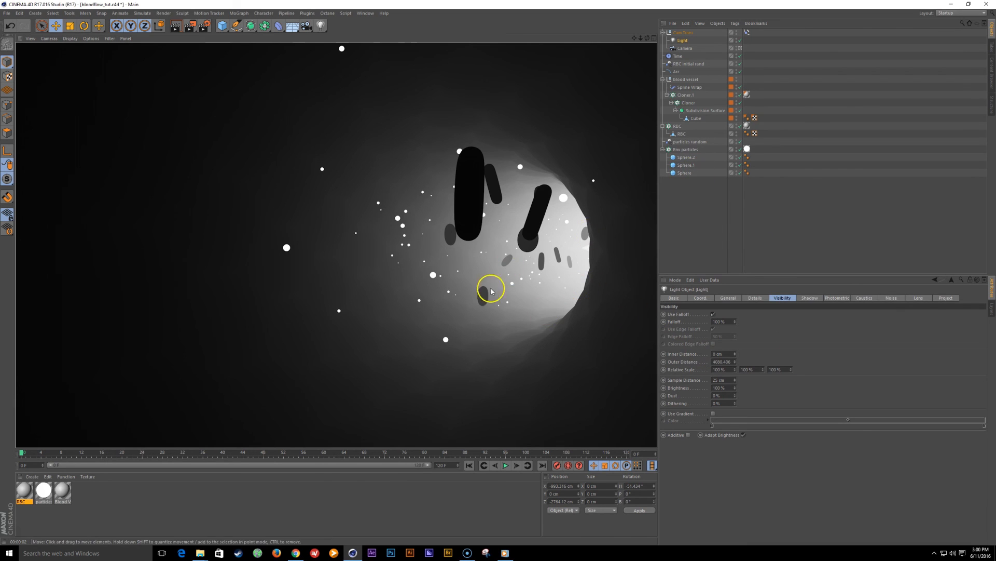
# Step: Reduce the light's outer distance to about 3440 cm in the top view and render the camera view again
pyautogui.press('F2')
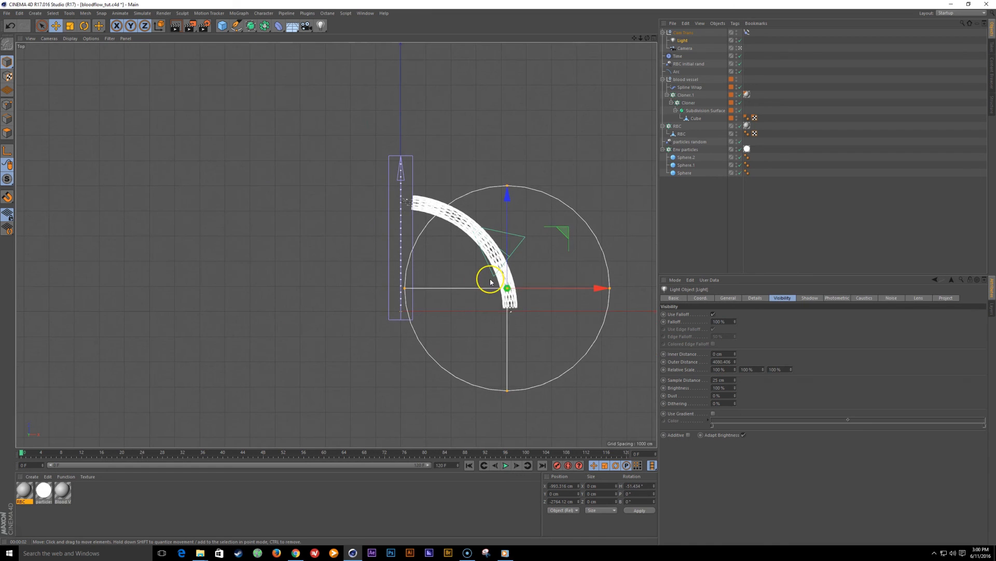
pyautogui.keyDown('alt'); pyautogui.moveTo(491, 279); pyautogui.dragTo(445, 258, button='middle'); pyautogui.keyUp('alt')
pyautogui.scroll(4, 445, 255)
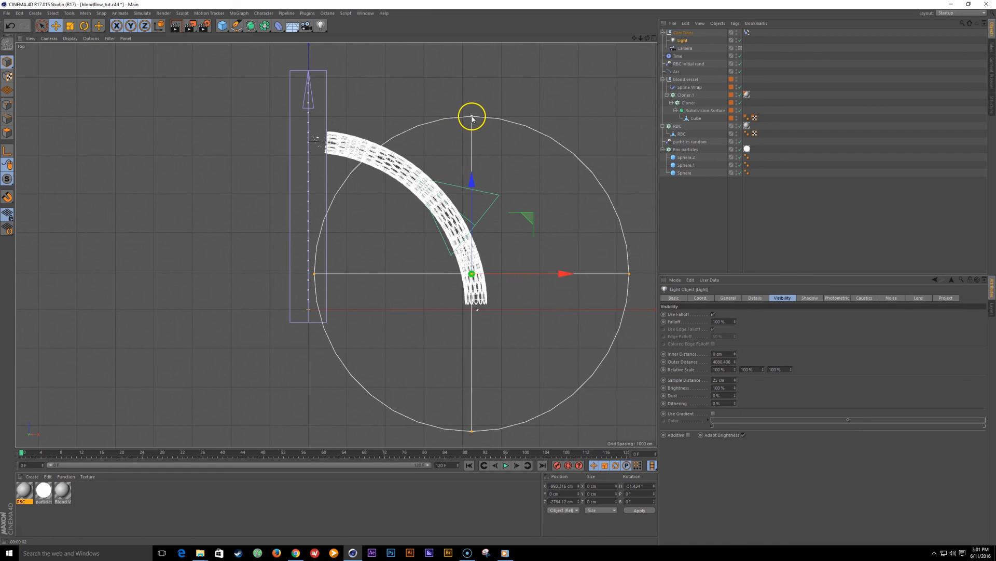
pyautogui.moveTo(472, 118); pyautogui.dragTo(469, 129)
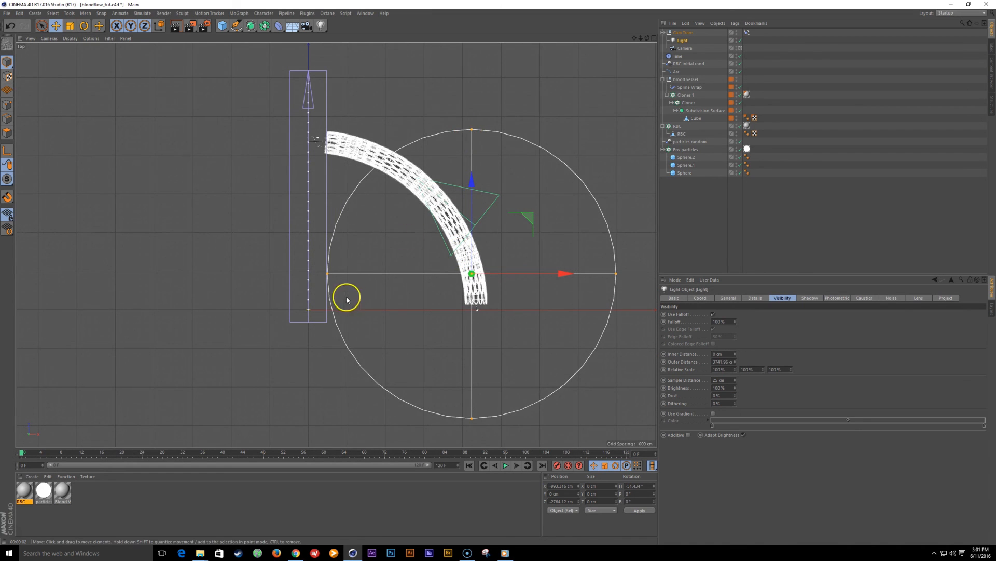
pyautogui.moveTo(328, 274); pyautogui.dragTo(343, 282)
pyautogui.scroll(4, 403, 286)
pyautogui.keyDown('alt'); pyautogui.moveTo(416, 287); pyautogui.dragTo(384, 302, button='middle'); pyautogui.keyUp('alt')
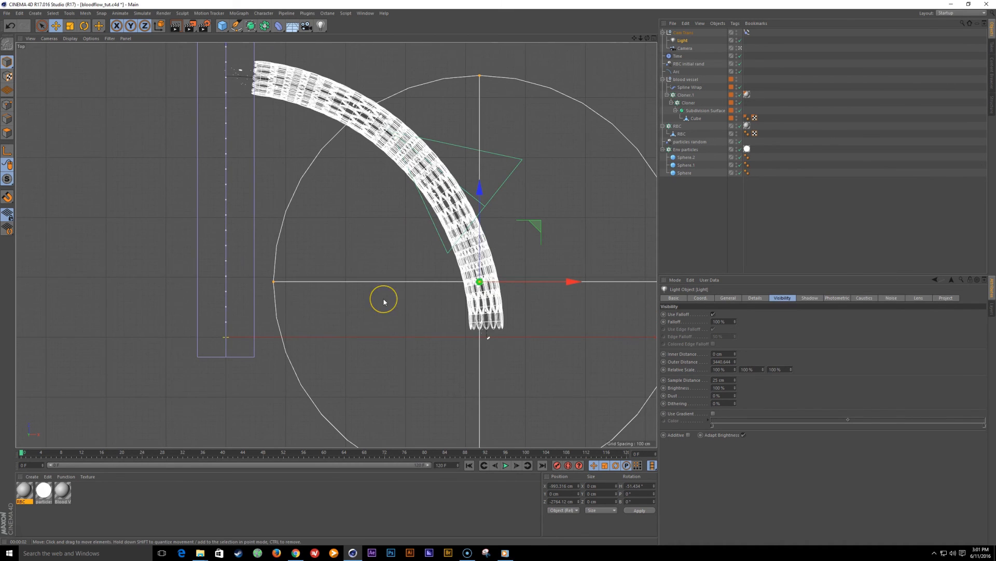
pyautogui.press('F1')
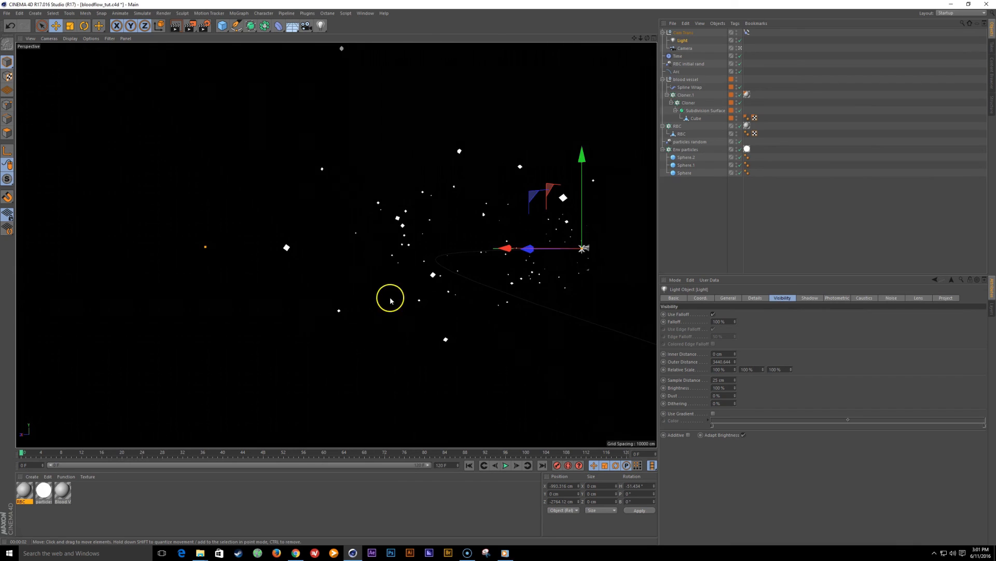
pyautogui.hotkey('ctrl', 'r')
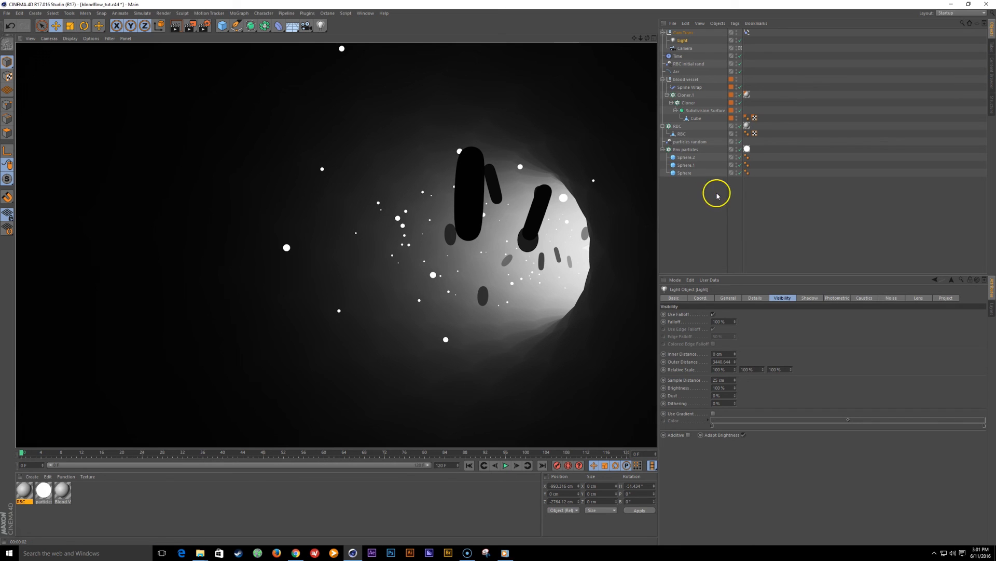
# Step: Increase the light's outer distance to about 4290 cm in the top view and preview the render through the camera
pyautogui.press('F2')
pyautogui.scroll(-5, 466, 271)
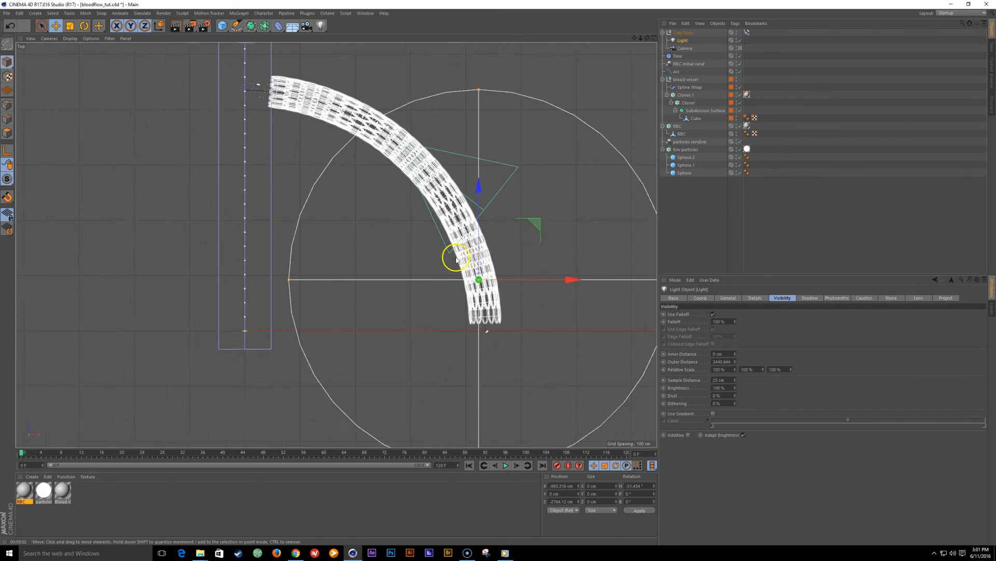
pyautogui.moveTo(384, 268); pyautogui.dragTo(362, 269)
pyautogui.press('F1')
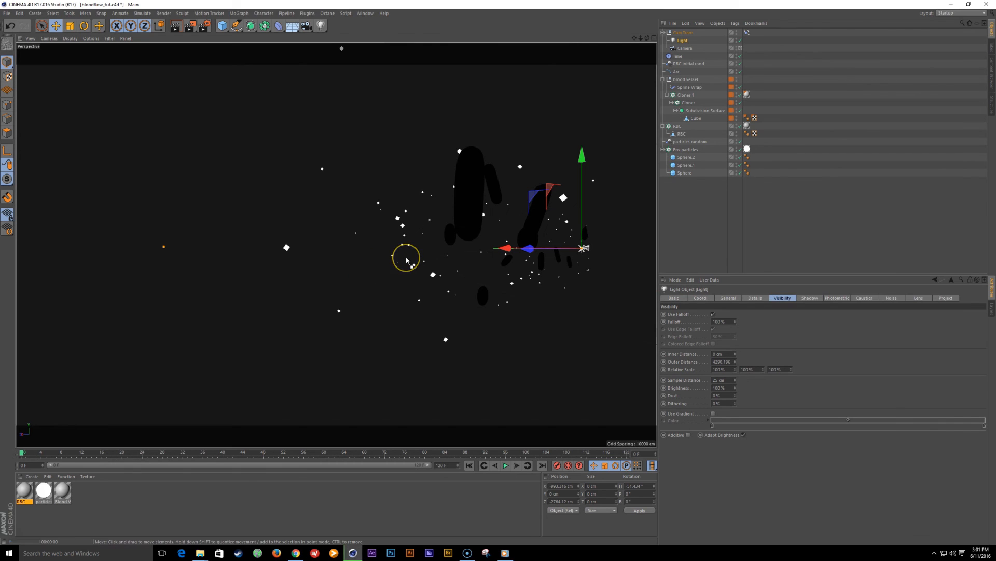
pyautogui.hotkey('ctrl', 'r')
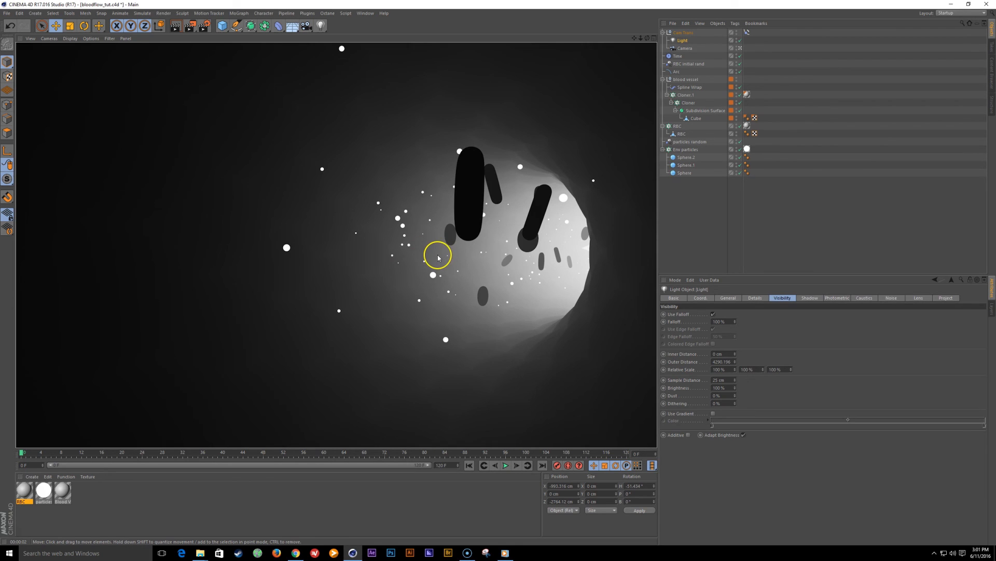
# Step: Shrink the light's outer distance to about 3819 cm in the side view and return to the camera view
pyautogui.press('F3')
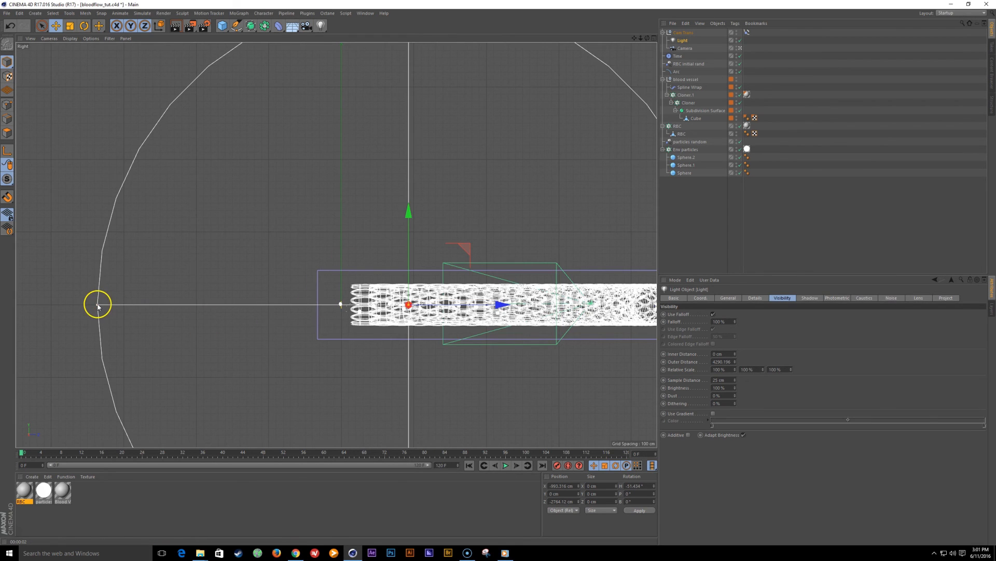
pyautogui.moveTo(98, 305); pyautogui.dragTo(133, 312)
pyautogui.press('F1')
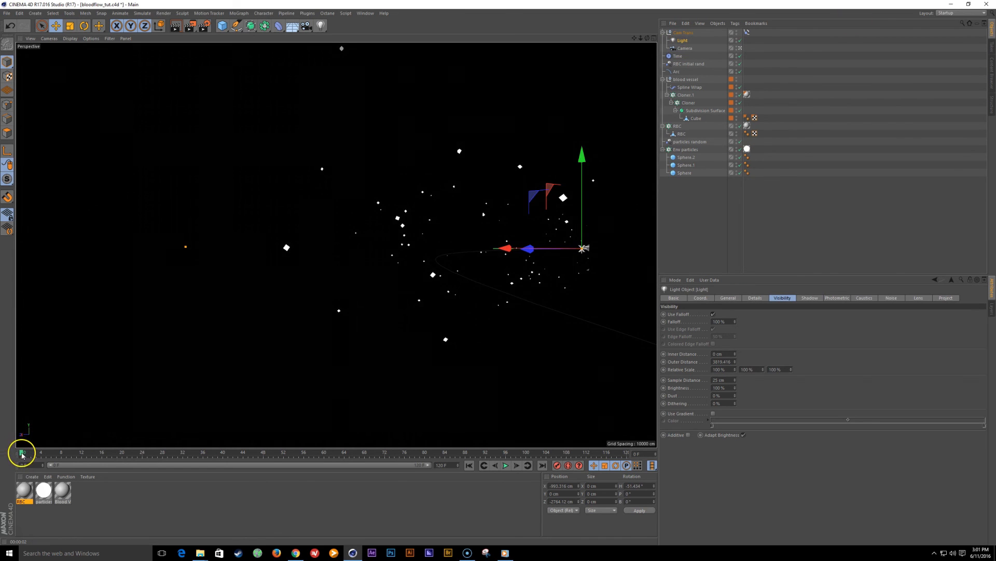
# Step: Render a preview of the camera view at frame 77, return to frame 0 and deselect the light
pyautogui.moveTo(23, 451); pyautogui.dragTo(412, 461)
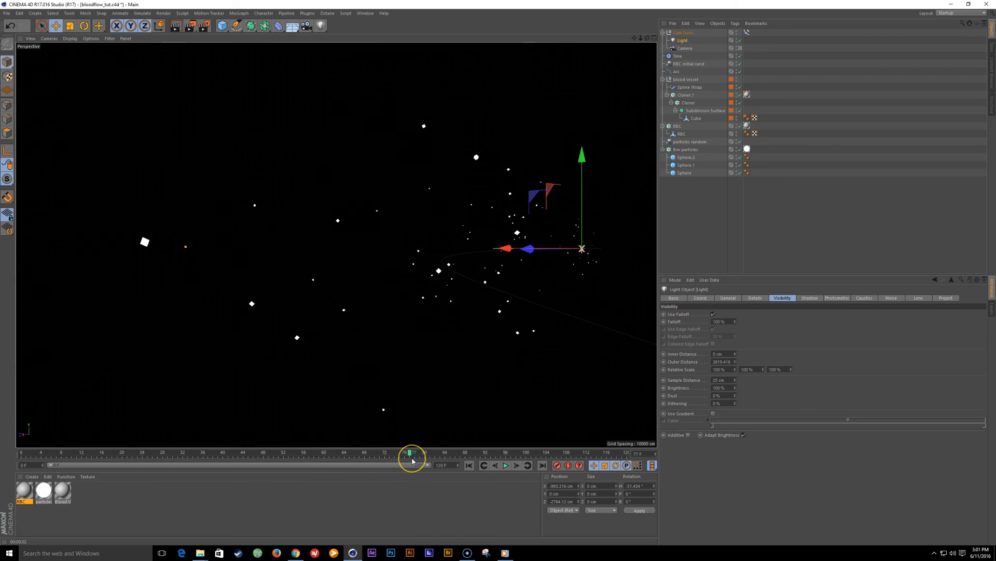
pyautogui.hotkey('ctrl', 'e')
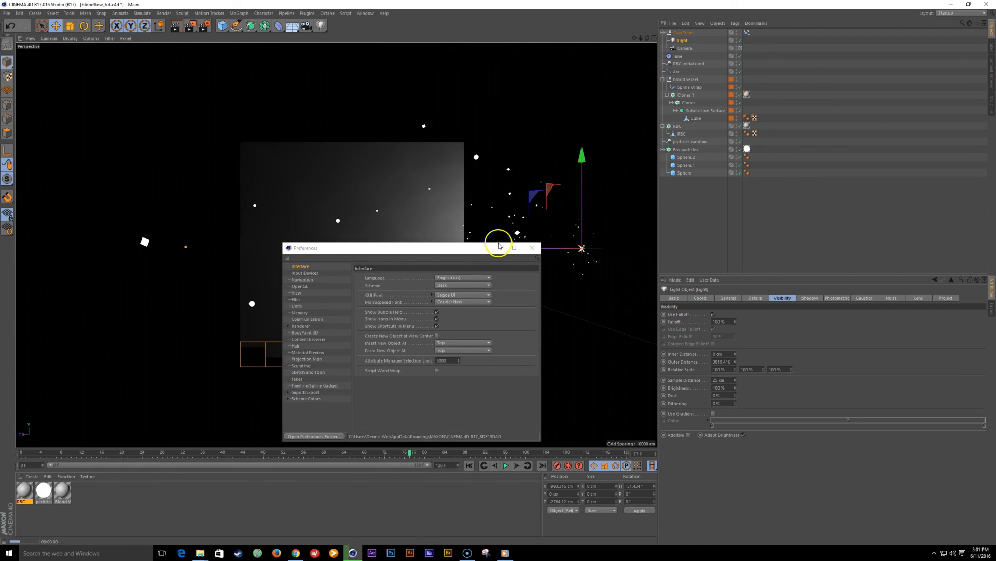
pyautogui.click(534, 246)
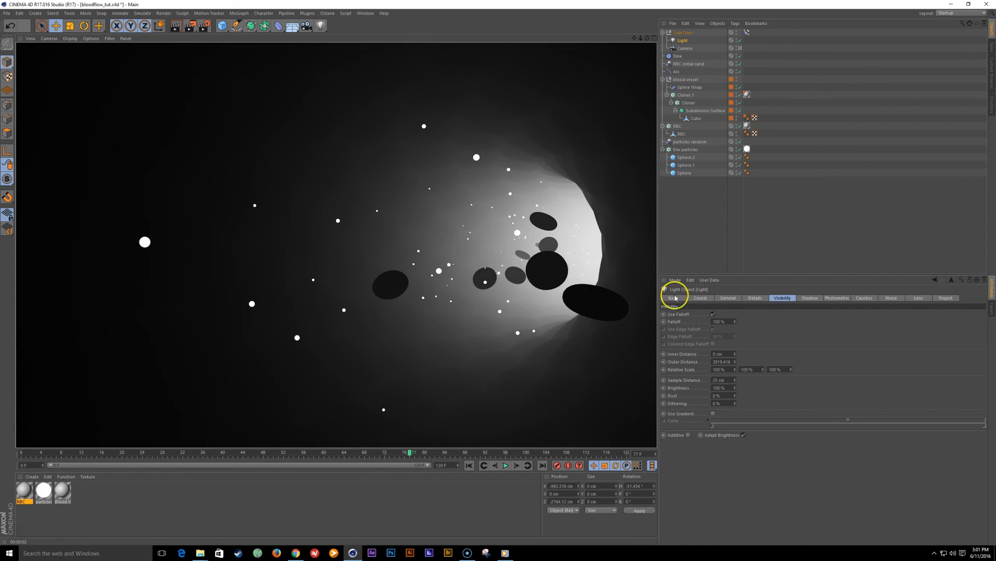
pyautogui.click(469, 465)
pyautogui.click(504, 465)
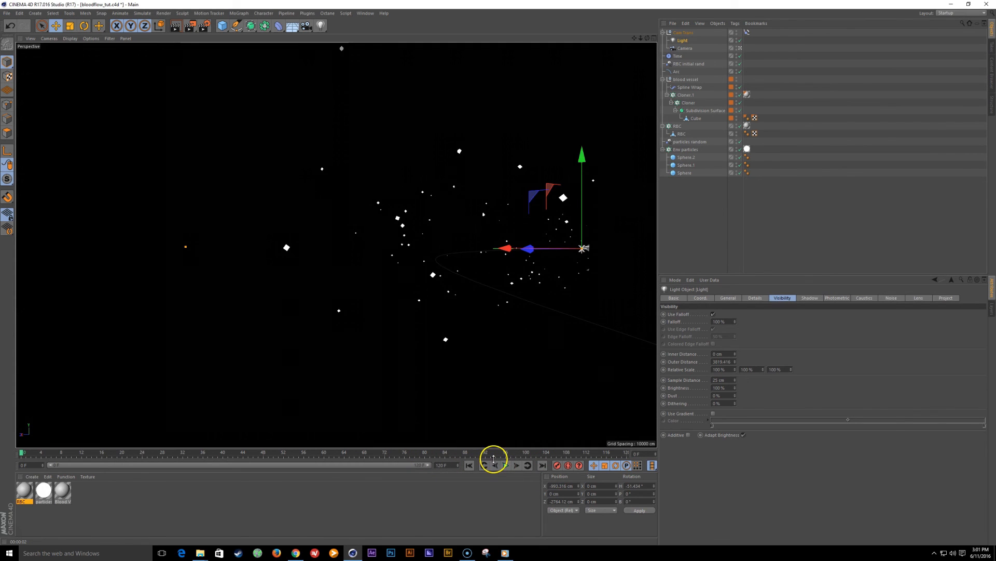
pyautogui.click(689, 231)
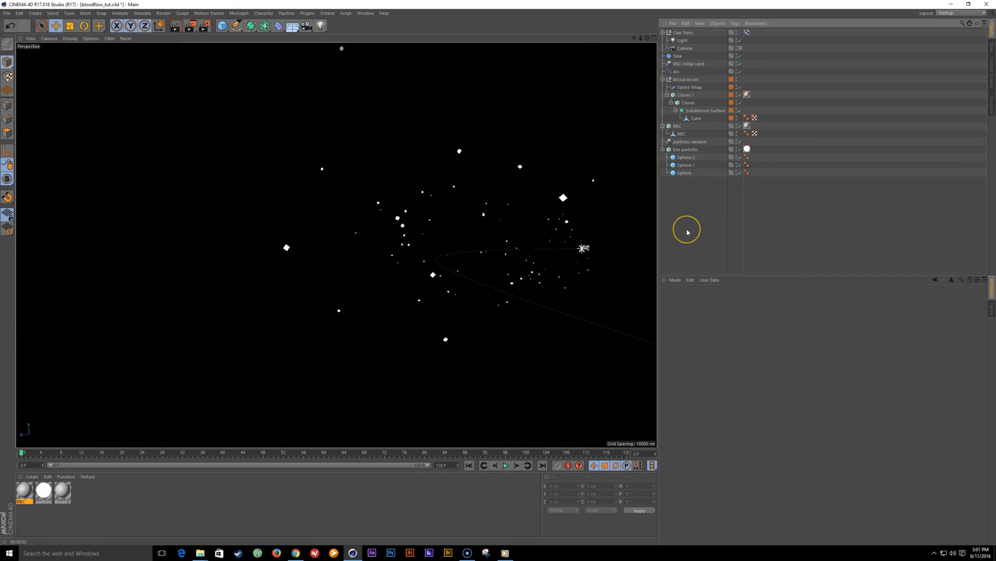
# Step: Open the RBC material from its texture tag and enable its Transparency channel
pyautogui.click(747, 95)
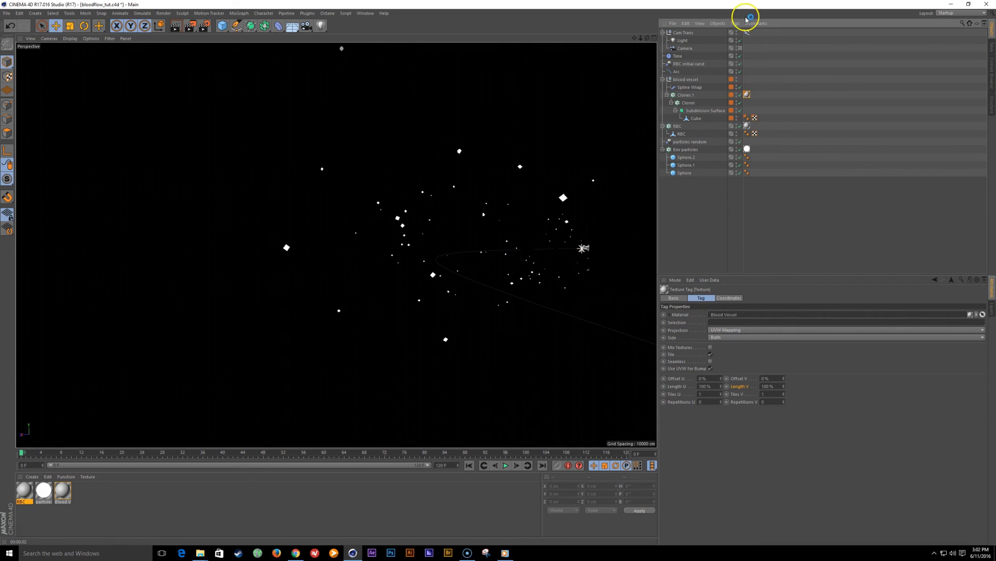
pyautogui.doubleClick(747, 95)
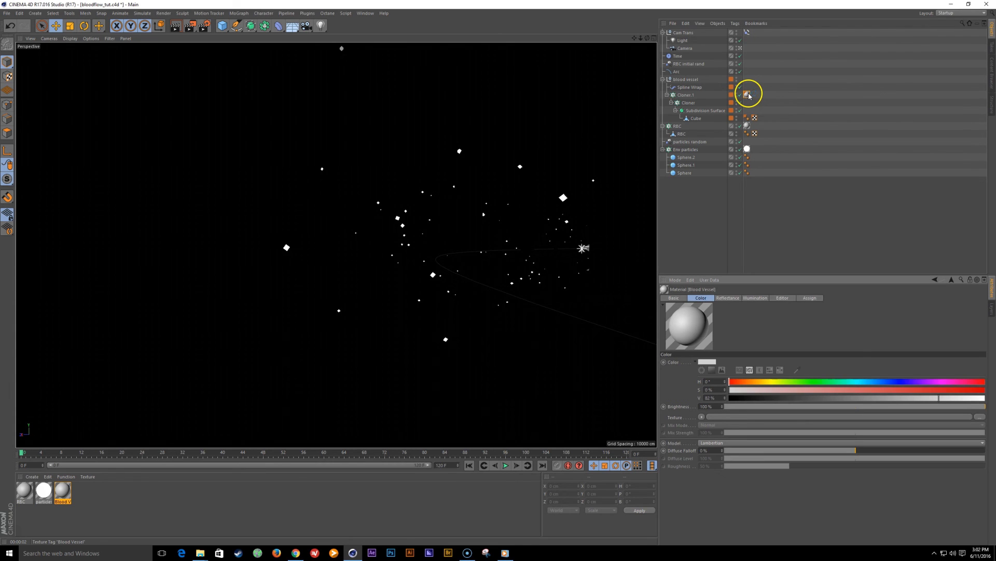
pyautogui.click(748, 126)
pyautogui.doubleClick(748, 126)
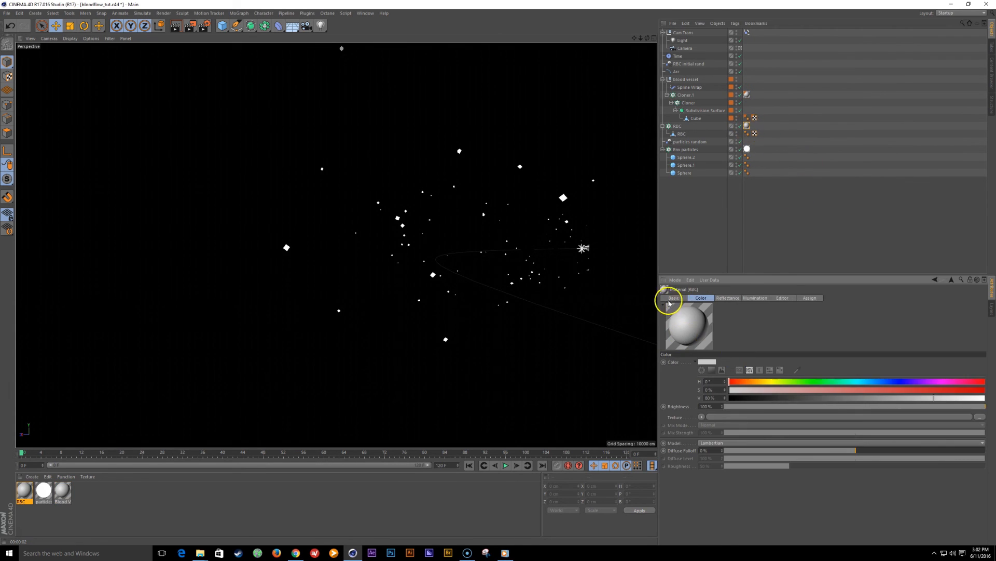
pyautogui.click(674, 298)
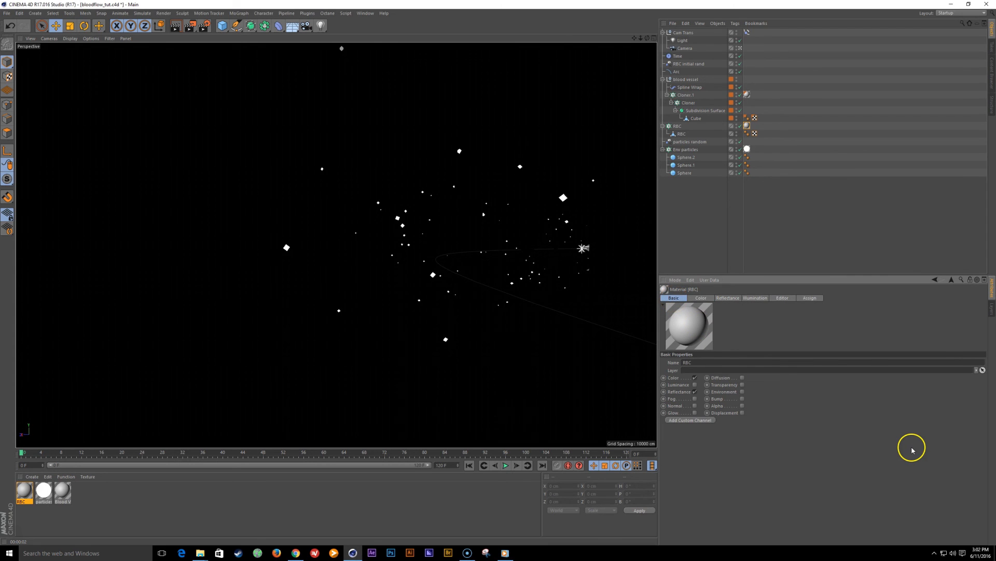
pyautogui.click(742, 385)
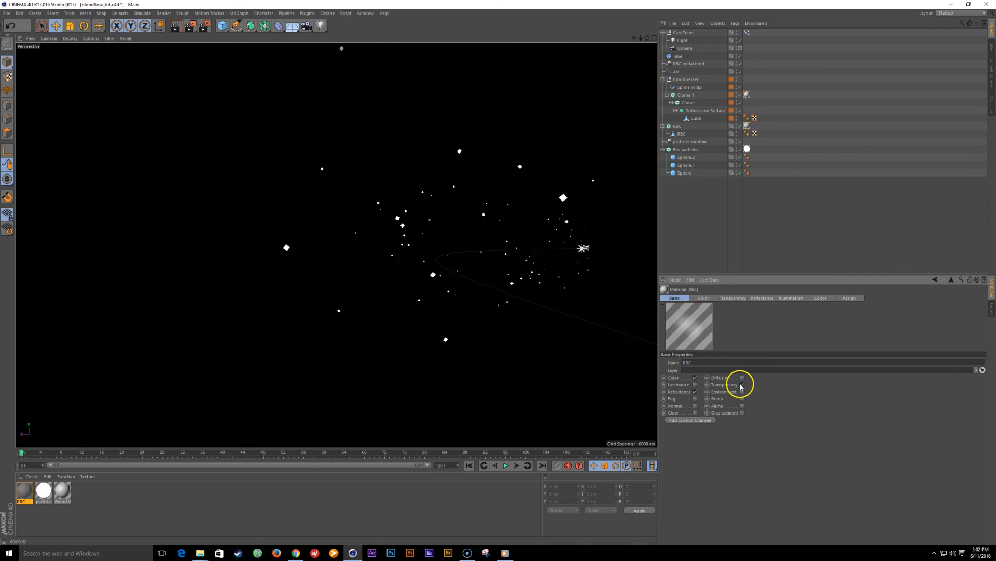
# Step: Set the RBC material's transparency brightness to 90% and its refraction to 1.4
pyautogui.click(733, 298)
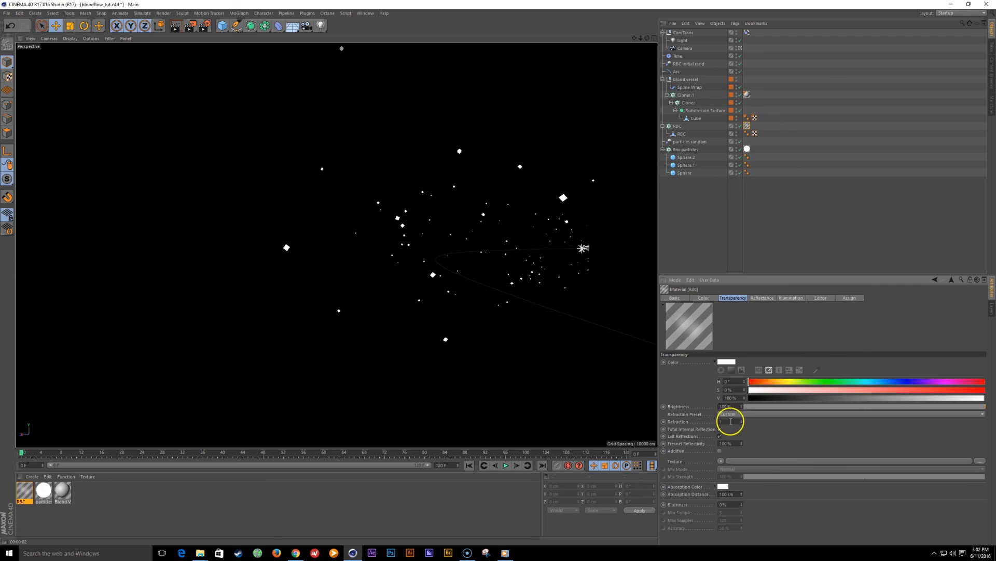
pyautogui.click(738, 406)
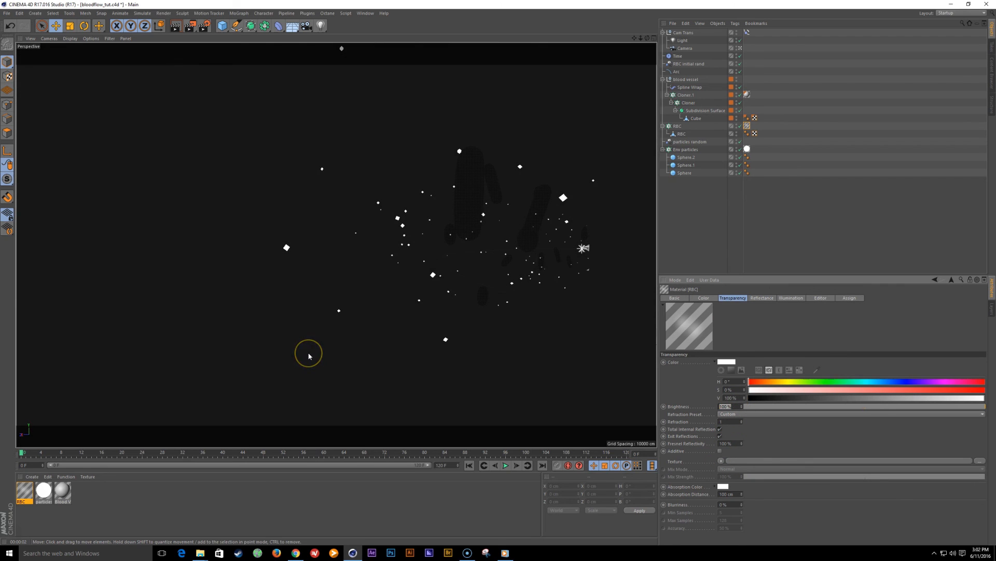
pyautogui.write('90')
pyautogui.press('Tab')
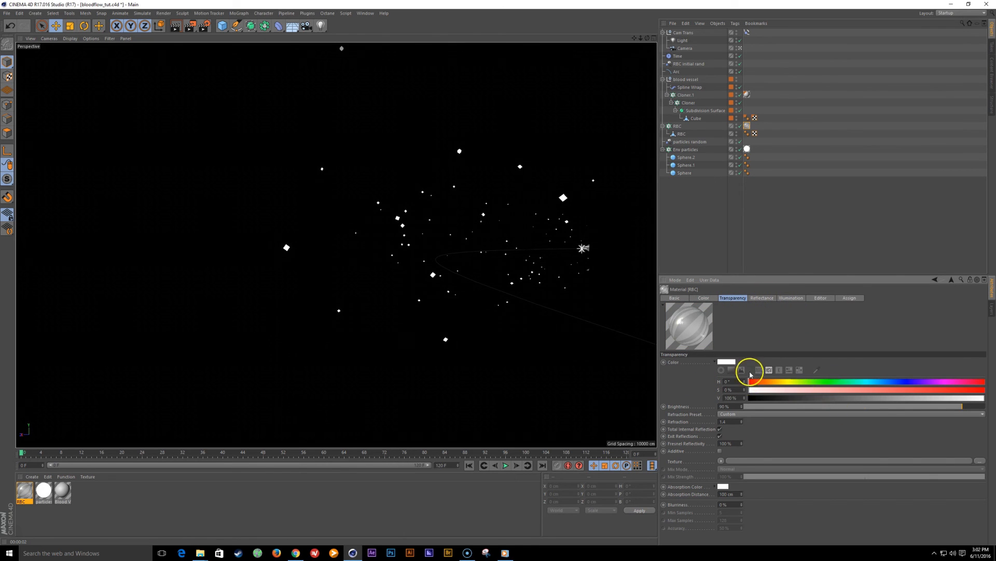
# Step: Set the RBC material's default specular width to 59% and specular strength to 7%
pyautogui.click(704, 297)
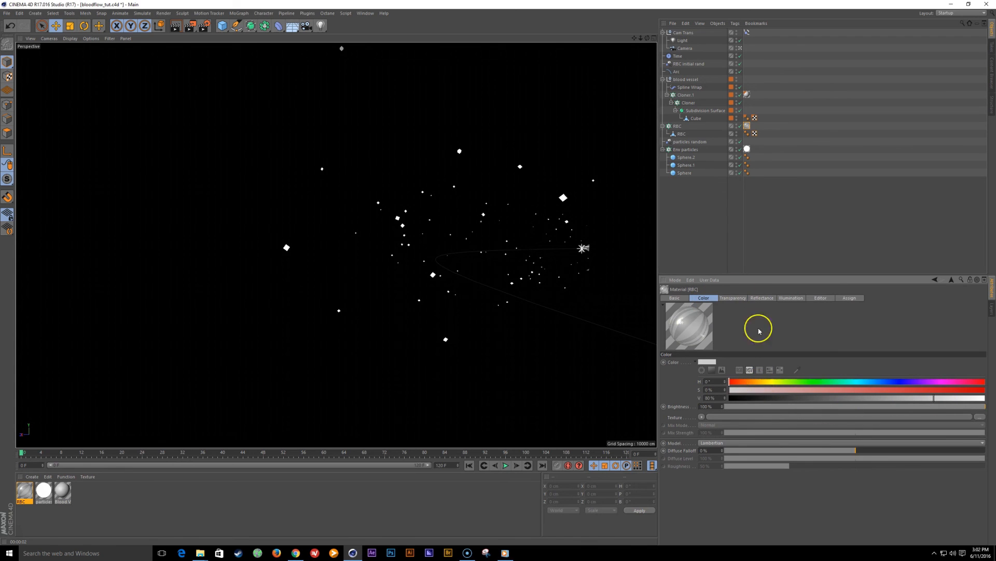
pyautogui.click(728, 300)
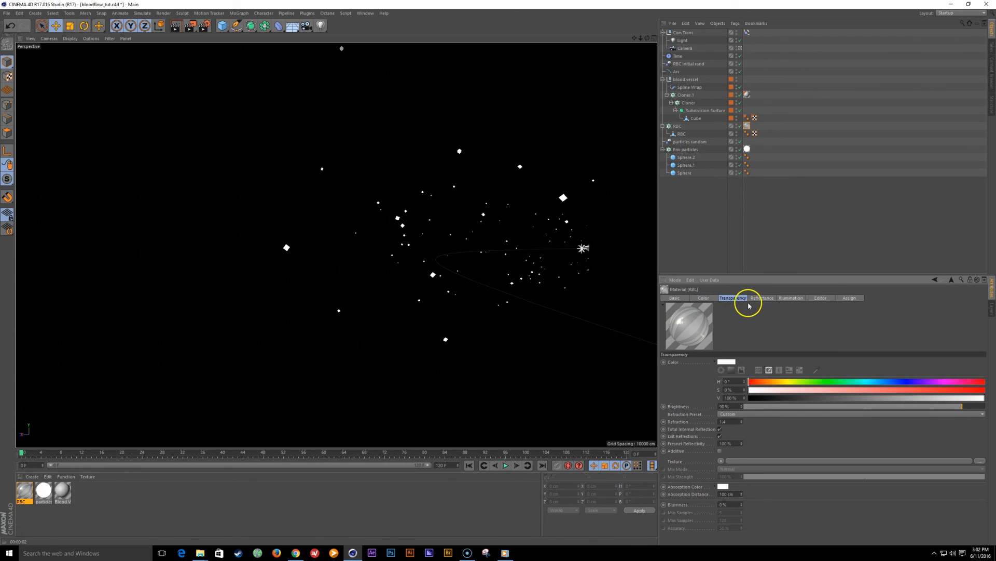
pyautogui.click(766, 300)
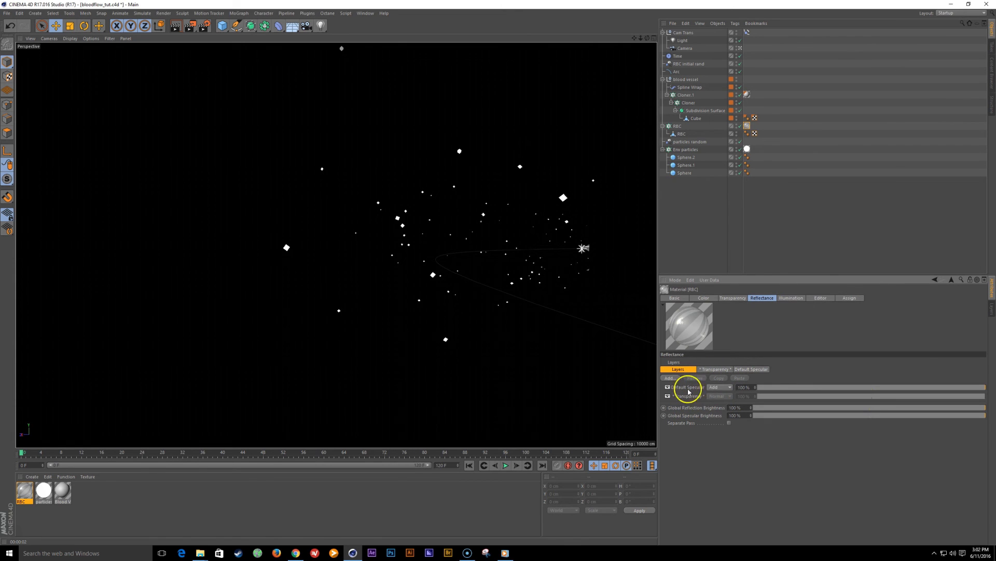
pyautogui.click(751, 368)
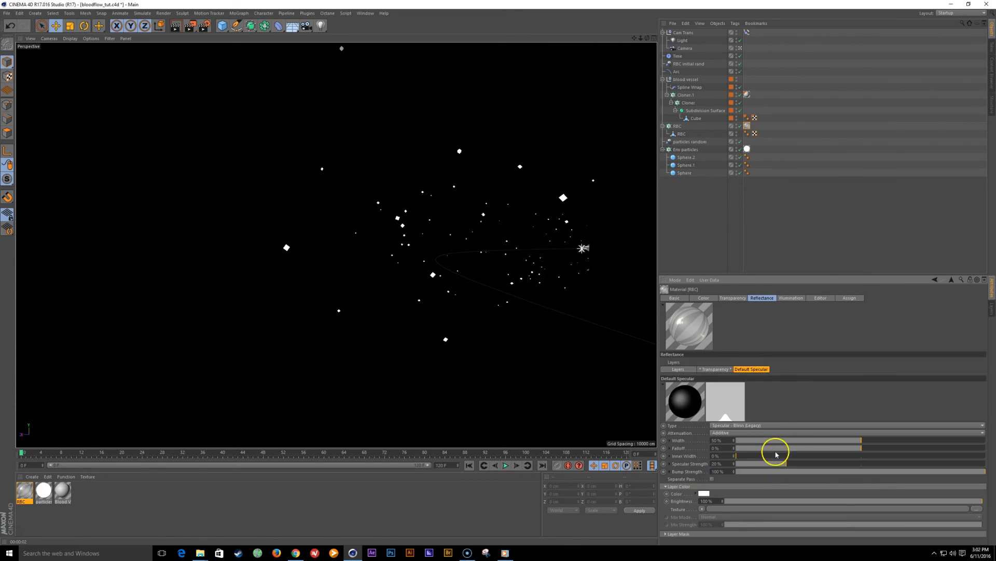
pyautogui.moveTo(863, 441); pyautogui.dragTo(883, 443)
pyautogui.moveTo(787, 463); pyautogui.dragTo(763, 464)
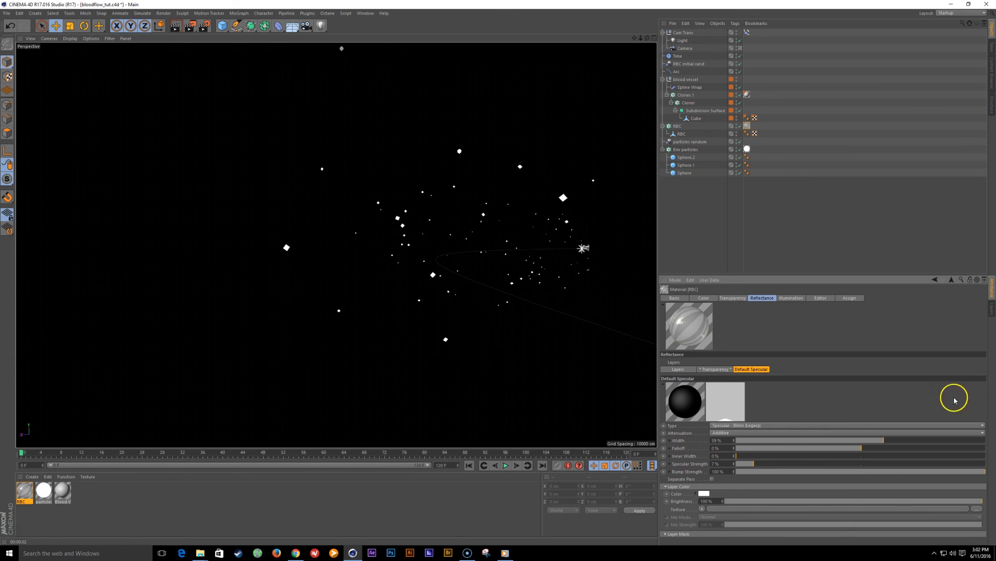
# Step: Add a Beckmann reflection layer to the RBC material's Reflectance channel and lower its bump strength slightly
pyautogui.click(678, 369)
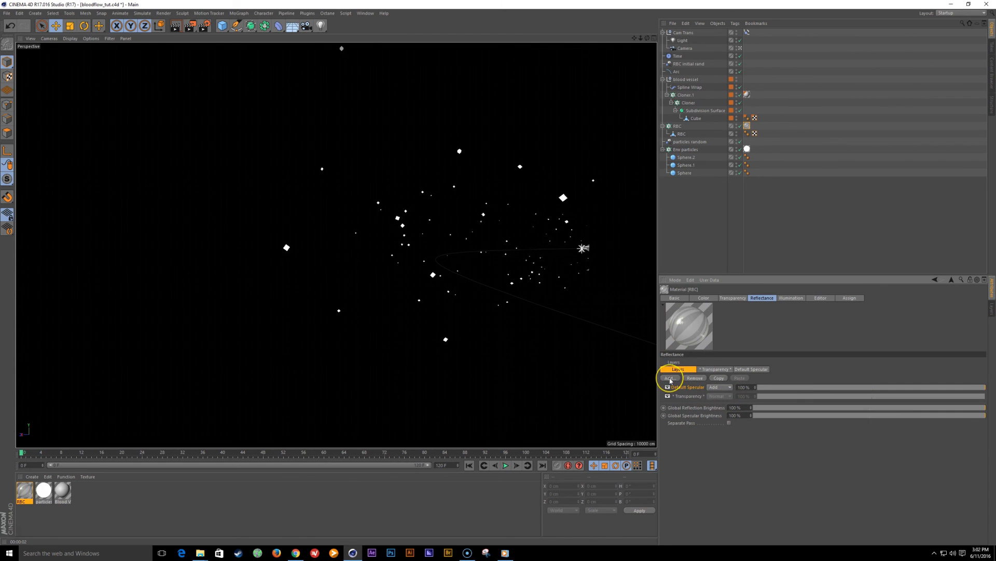
pyautogui.click(669, 378)
pyautogui.click(694, 379)
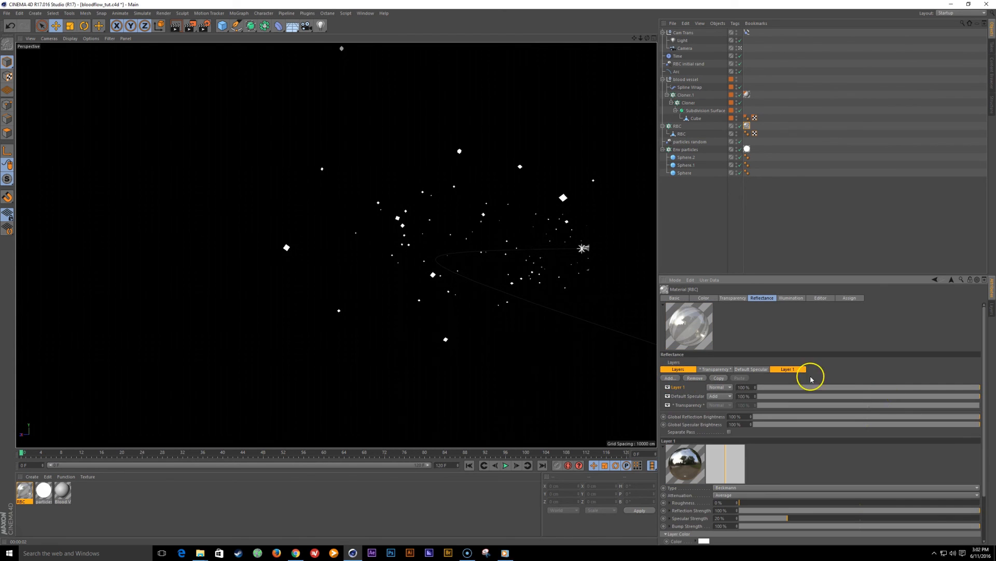
pyautogui.click(788, 369)
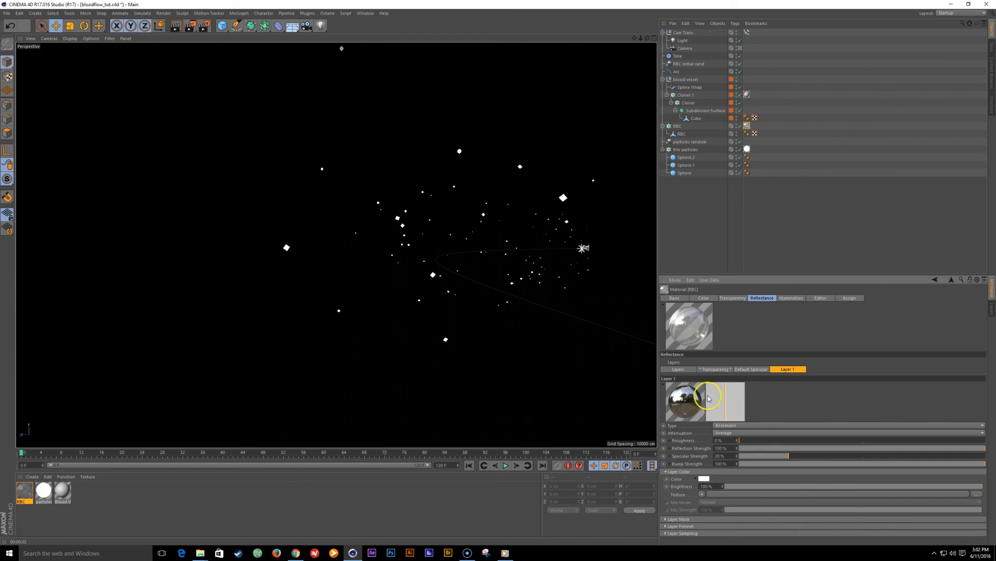
pyautogui.click(752, 426)
pyautogui.click(879, 396)
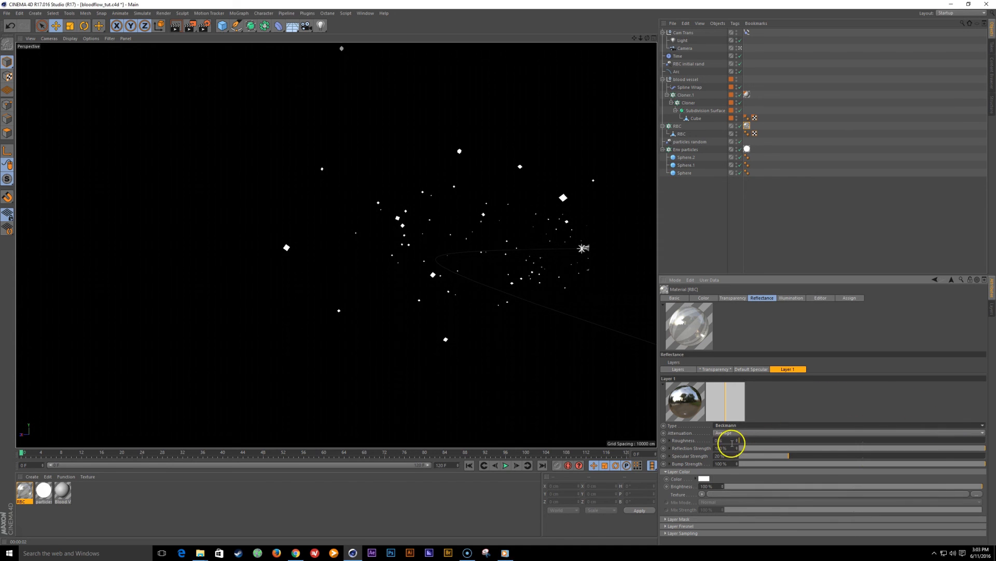
pyautogui.click(983, 463)
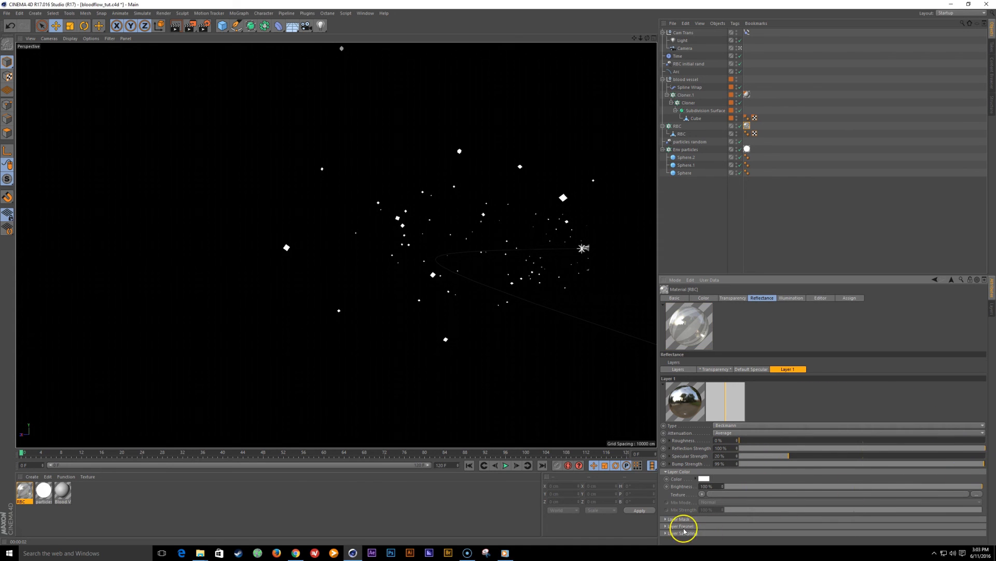
# Step: Set the new reflection layer's Fresnel to Dielectric with the Glass preset
pyautogui.click(681, 526)
pyautogui.moveTo(981, 467); pyautogui.dragTo(981, 493)
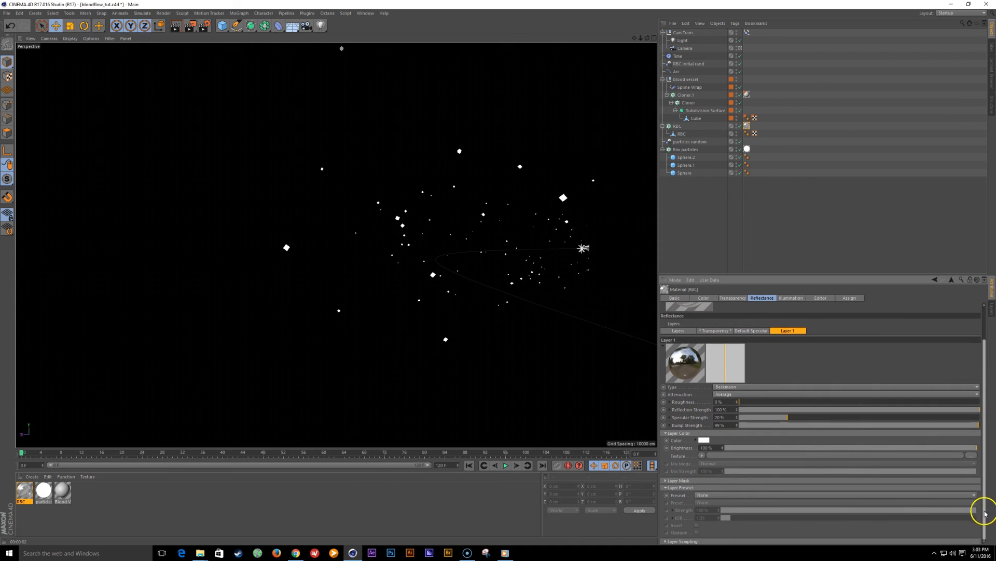
pyautogui.click(729, 495)
pyautogui.click(722, 510)
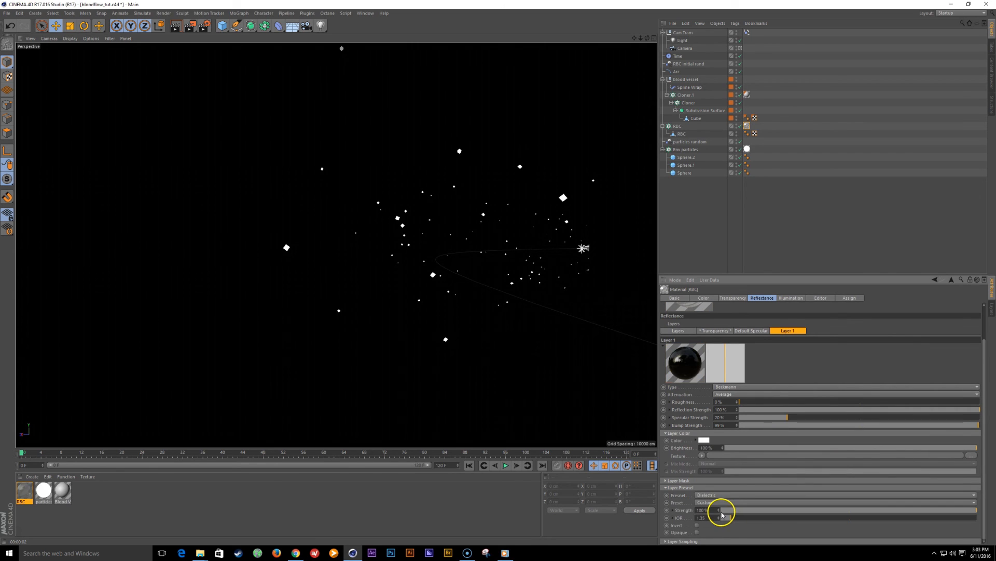
pyautogui.click(718, 503)
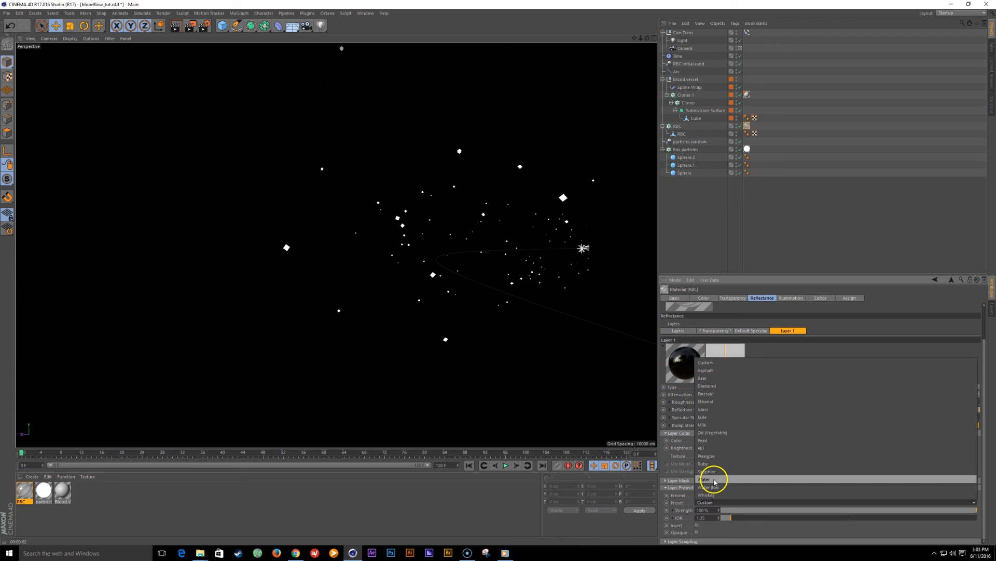
pyautogui.click(714, 409)
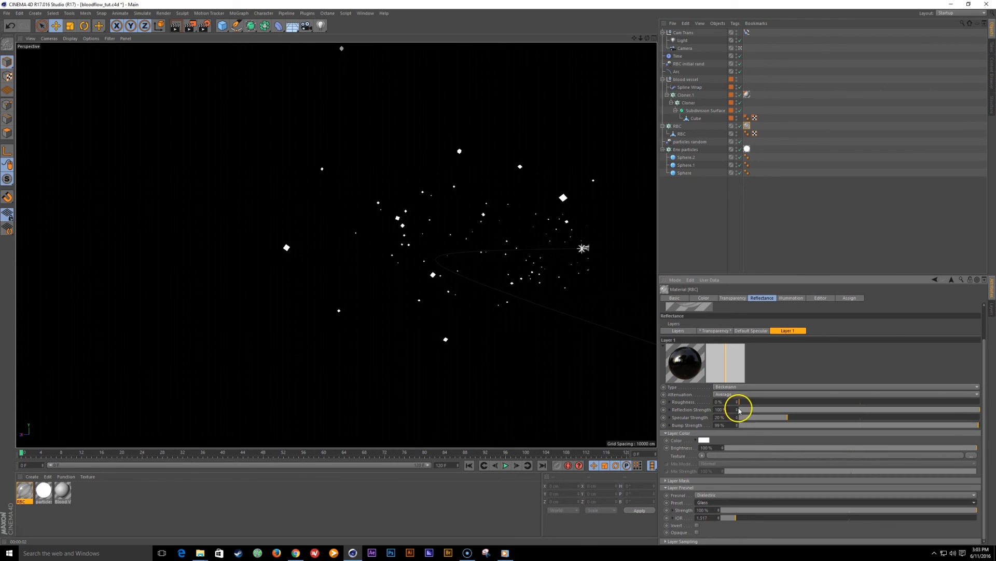
# Step: Set Layer 1's blend mode to Add in the reflectance layers and render a preview at frame 67
pyautogui.moveTo(983, 443); pyautogui.dragTo(992, 329)
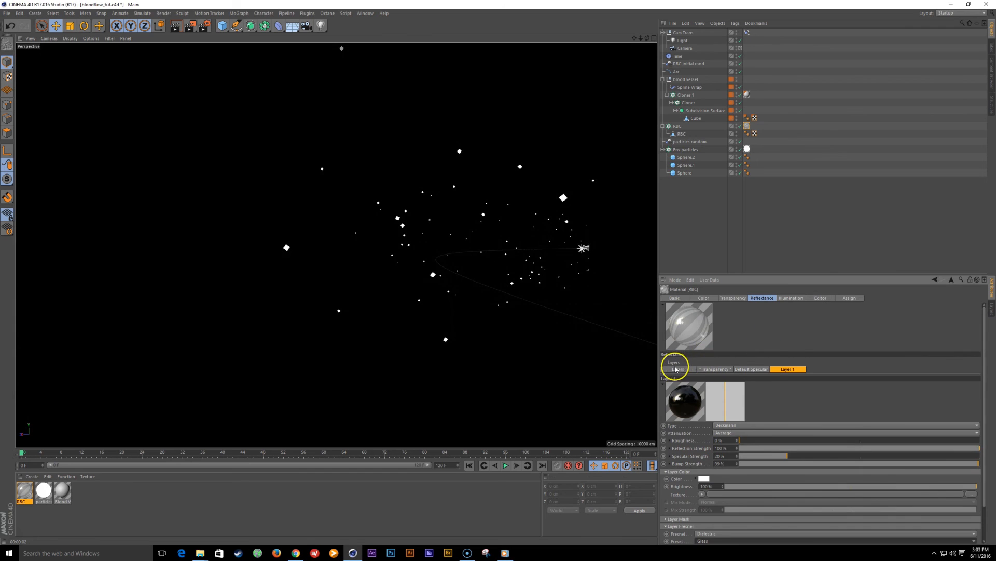
pyautogui.click(677, 369)
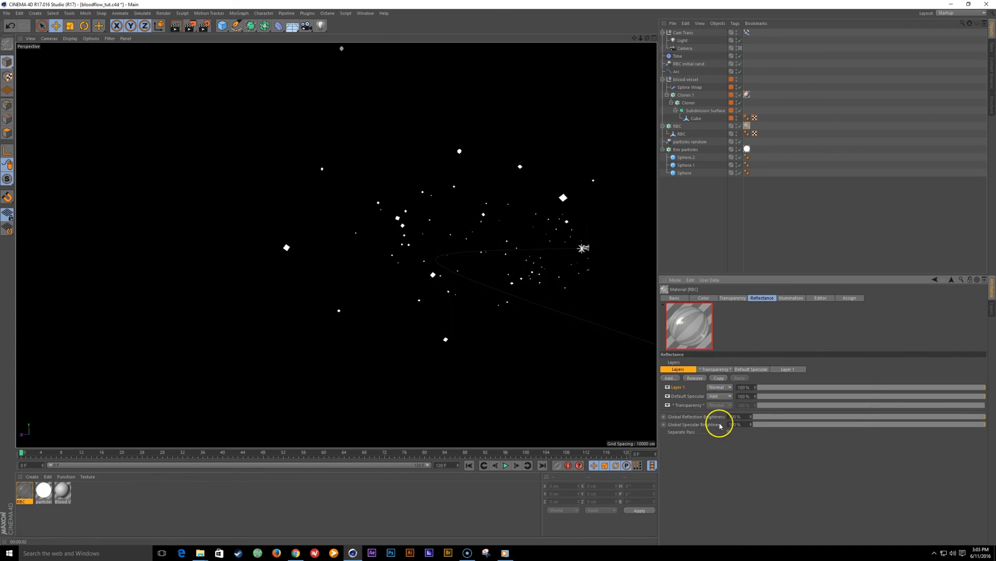
pyautogui.click(721, 387)
pyautogui.click(725, 407)
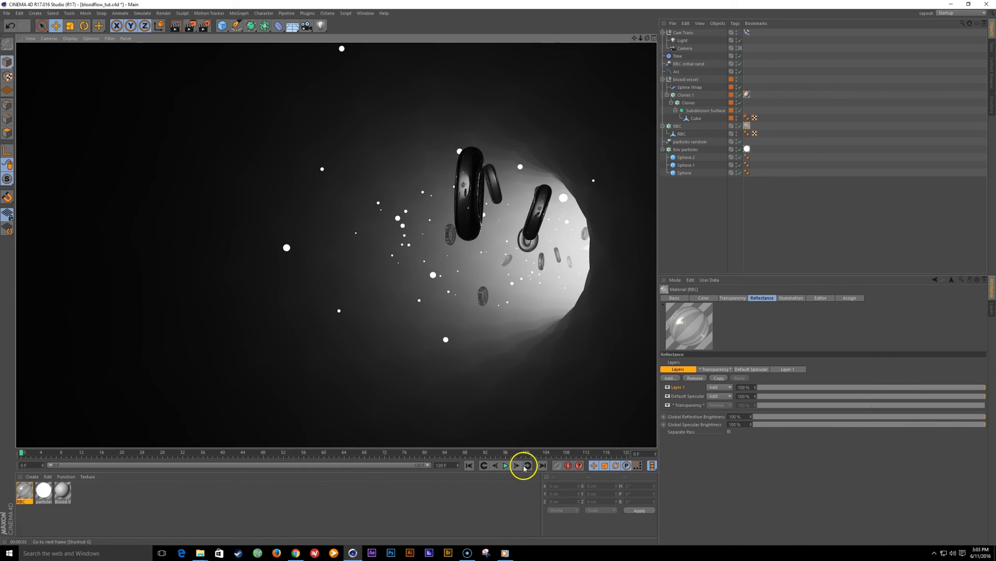
pyautogui.moveTo(195, 453); pyautogui.dragTo(360, 457)
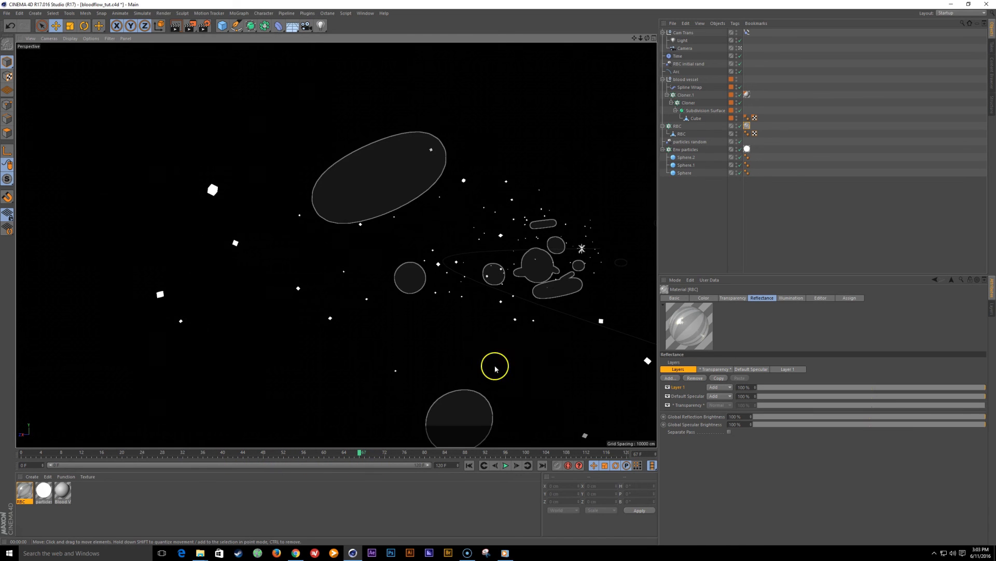
pyautogui.hotkey('ctrl', 'r')
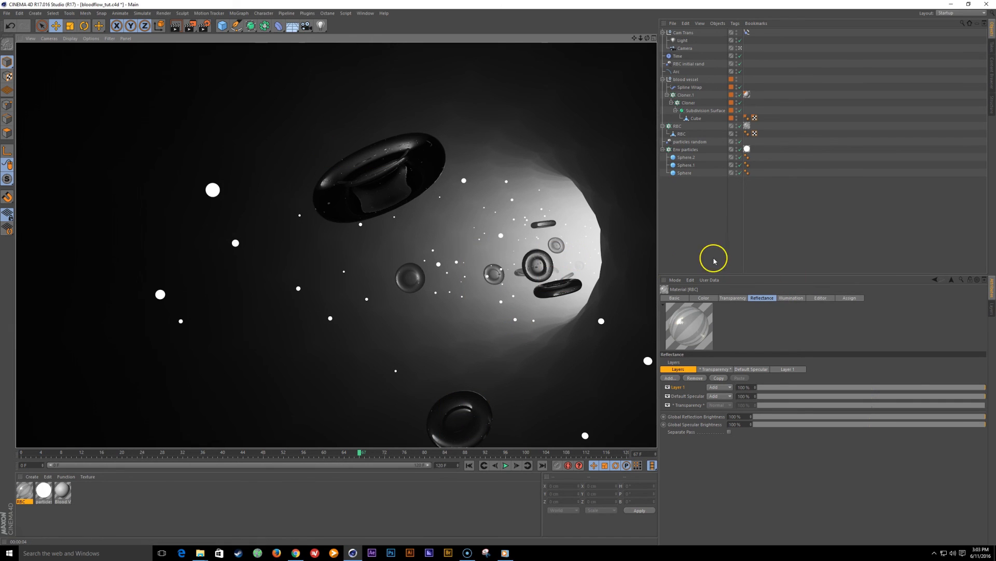
# Step: Set the RBC material's transparency brightness to 95%
pyautogui.doubleClick(746, 128)
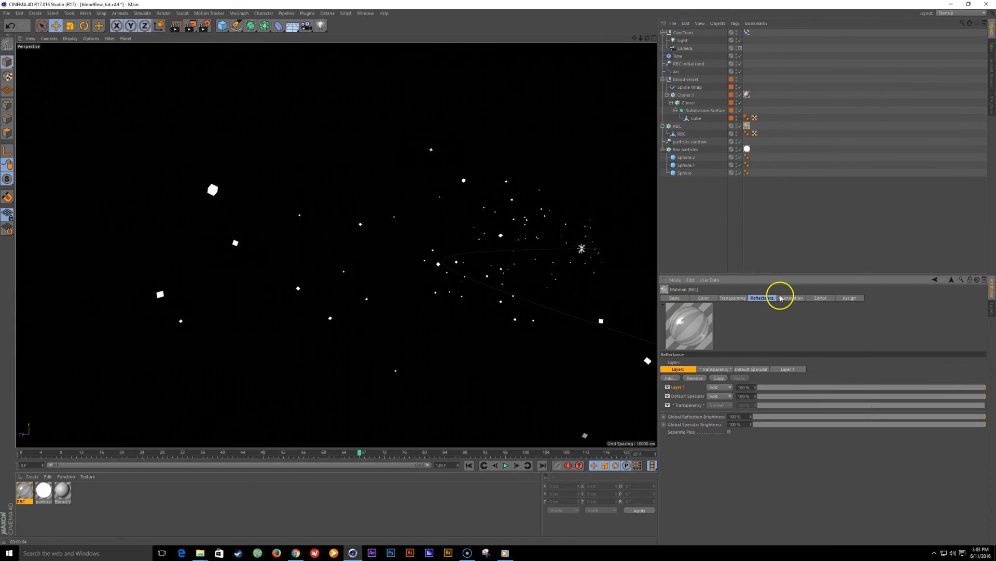
pyautogui.click(734, 298)
pyautogui.click(724, 406)
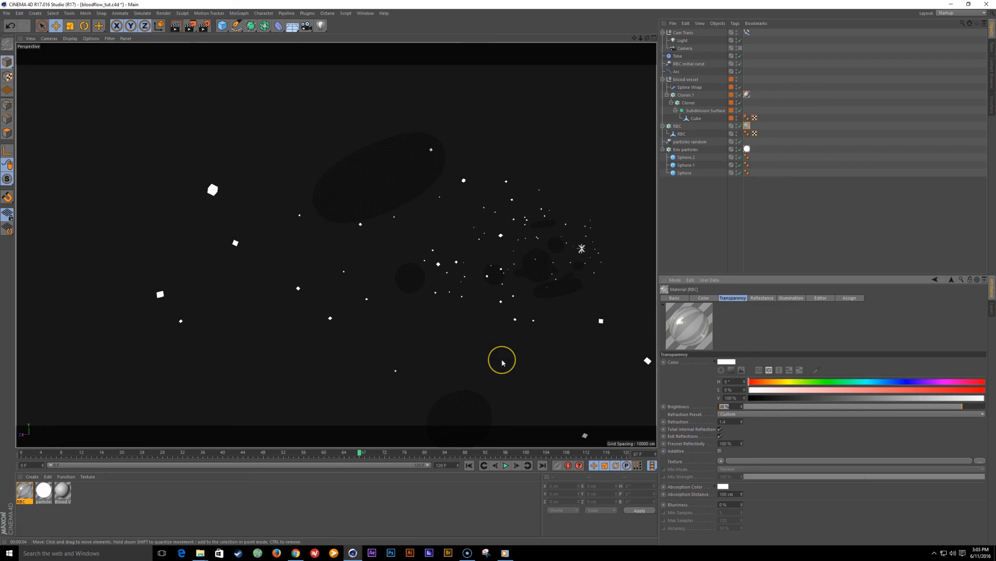
pyautogui.write('95')
pyautogui.press('Return')
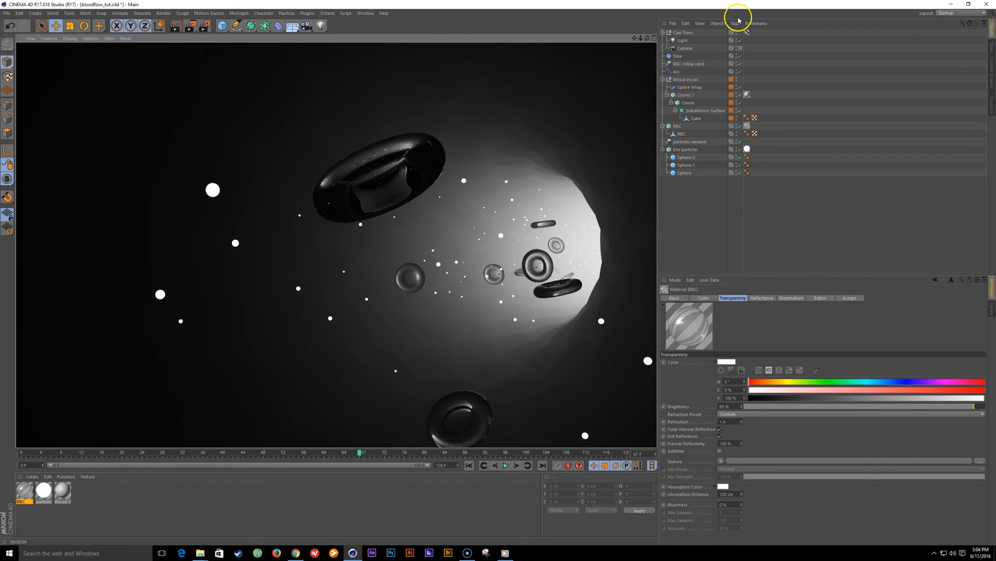
# Step: Set the light's intensity to 120% and render a preview of the view
pyautogui.click(684, 41)
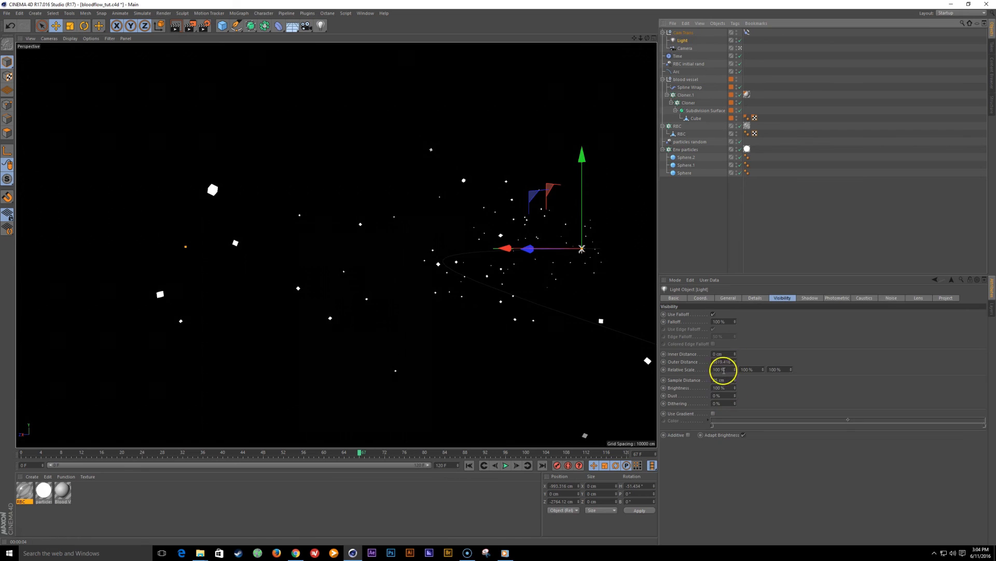
pyautogui.click(728, 298)
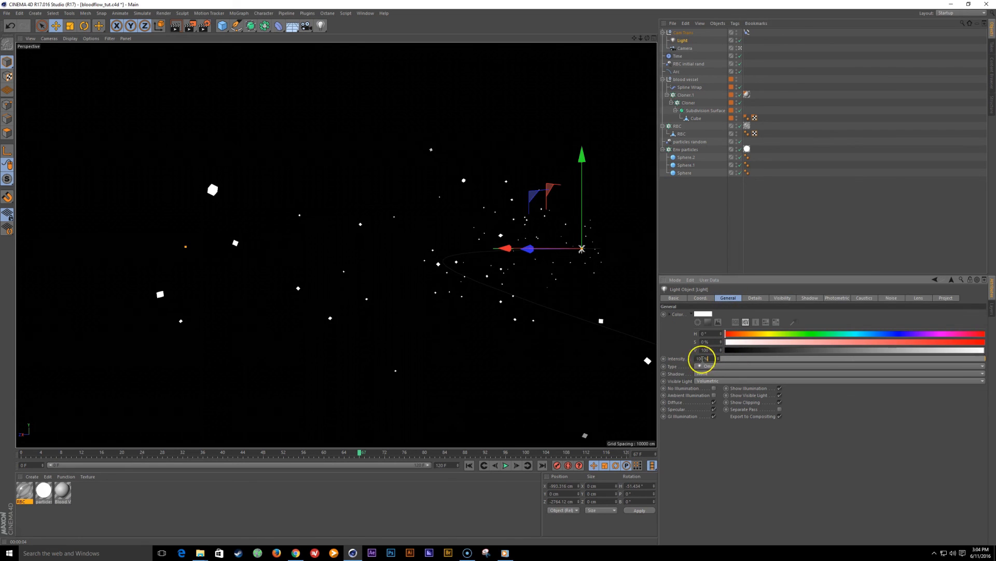
pyautogui.doubleClick(703, 358)
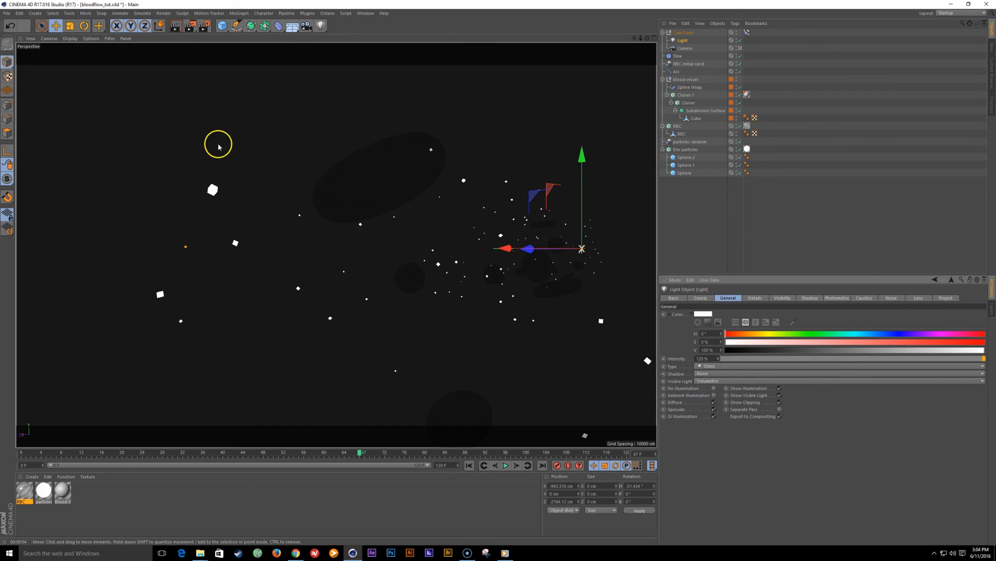
pyautogui.hotkey('ctrl', 'r')
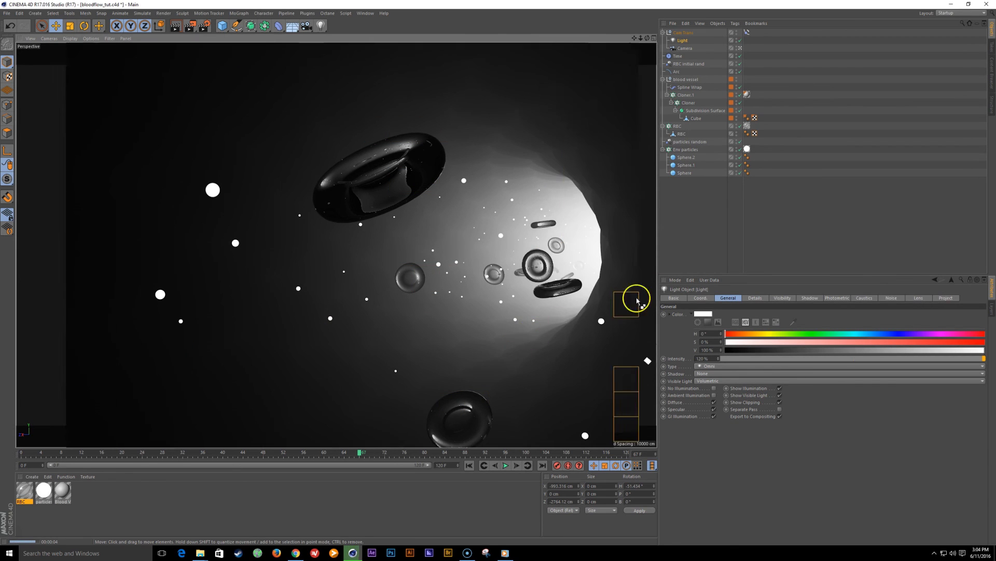
# Step: Set the RBC material's Layer 1 reflection strength to 95% and its Fresnel IOR to 1.46, and render a preview
pyautogui.click(762, 107)
pyautogui.click(748, 125)
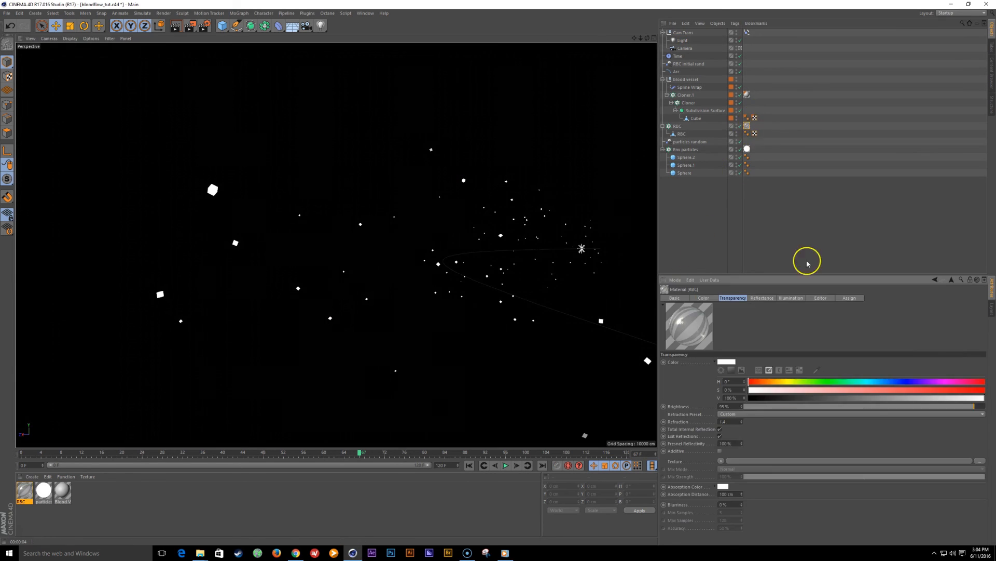
pyautogui.click(759, 297)
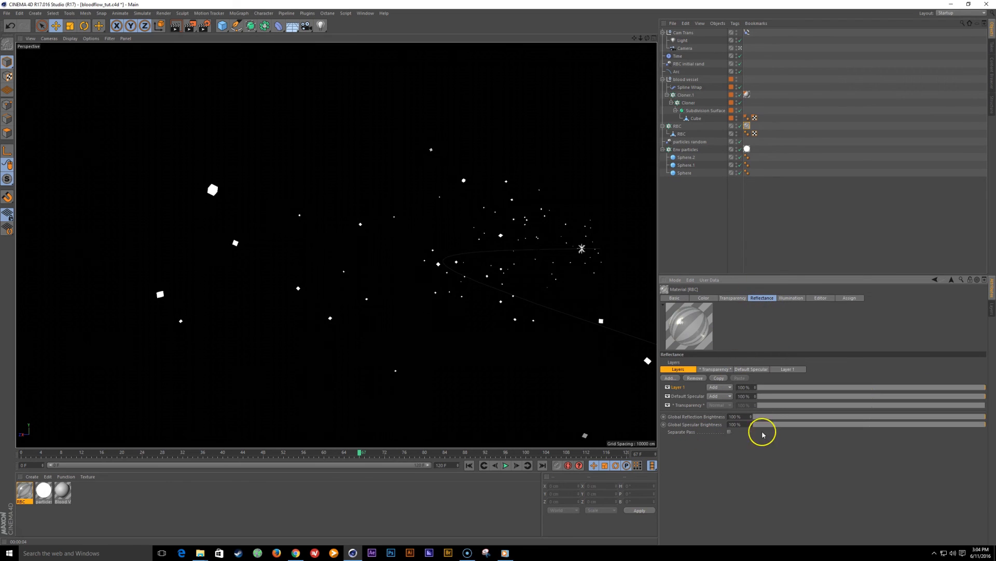
pyautogui.click(785, 369)
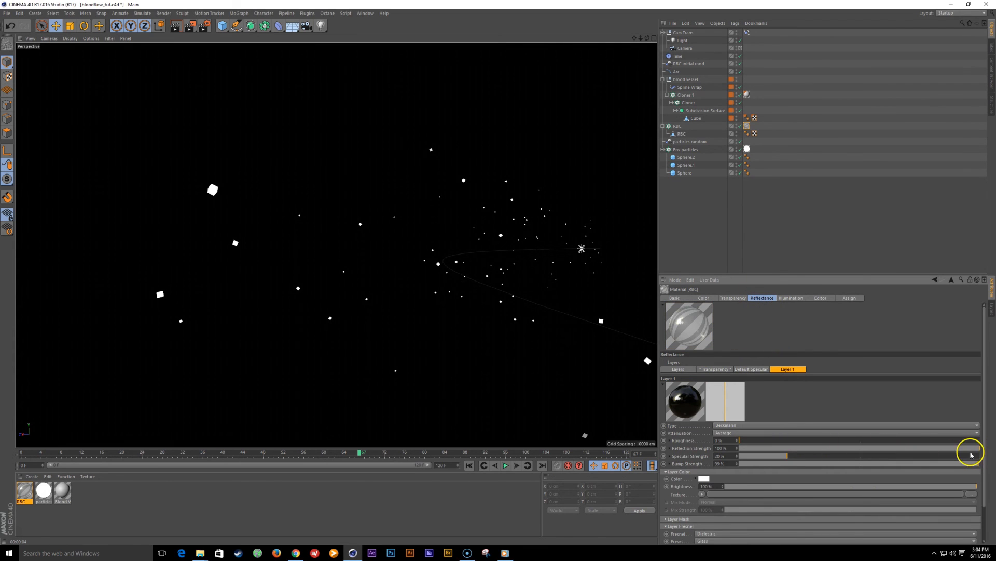
pyautogui.moveTo(974, 449); pyautogui.dragTo(968, 449)
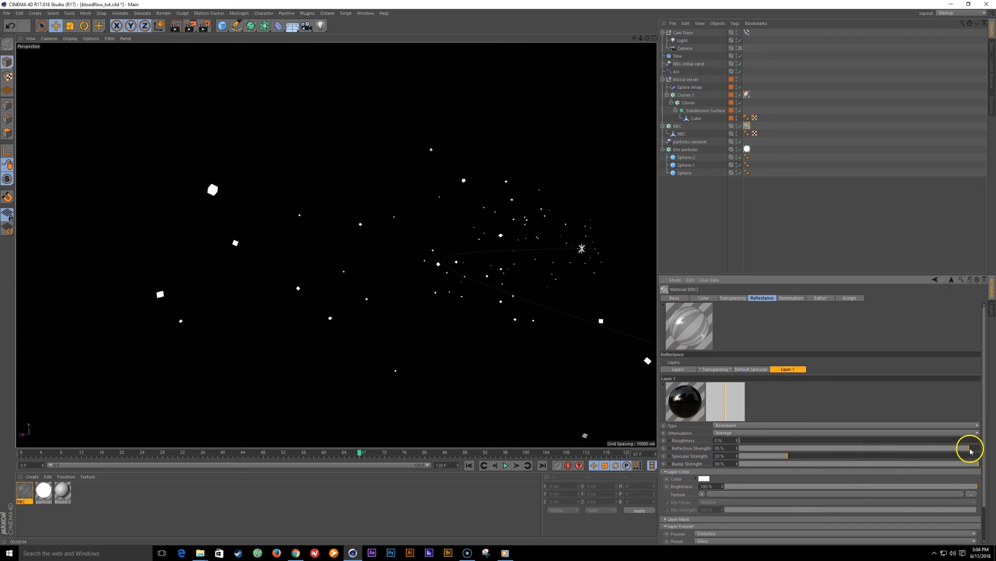
pyautogui.scroll(-3, 984, 473)
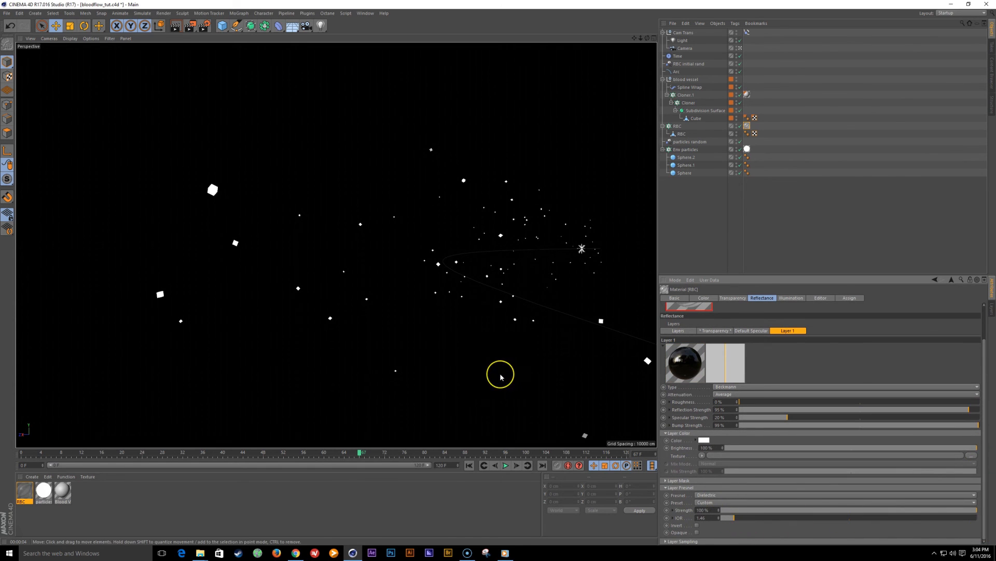
pyautogui.hotkey('ctrl', 'r')
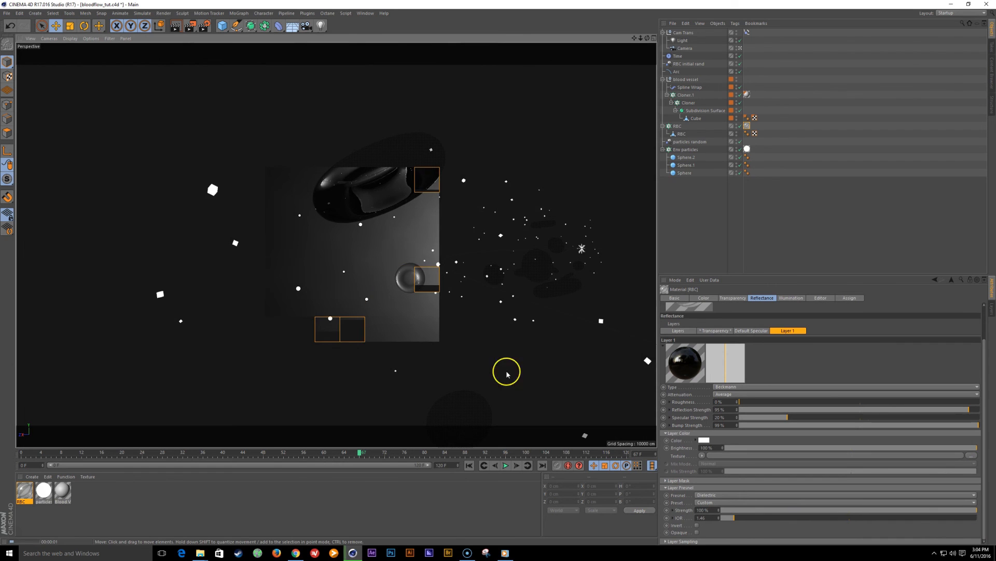
# Step: Test-render the RBC material with its Default Specular layer hidden, and show the layer again
pyautogui.click(673, 331)
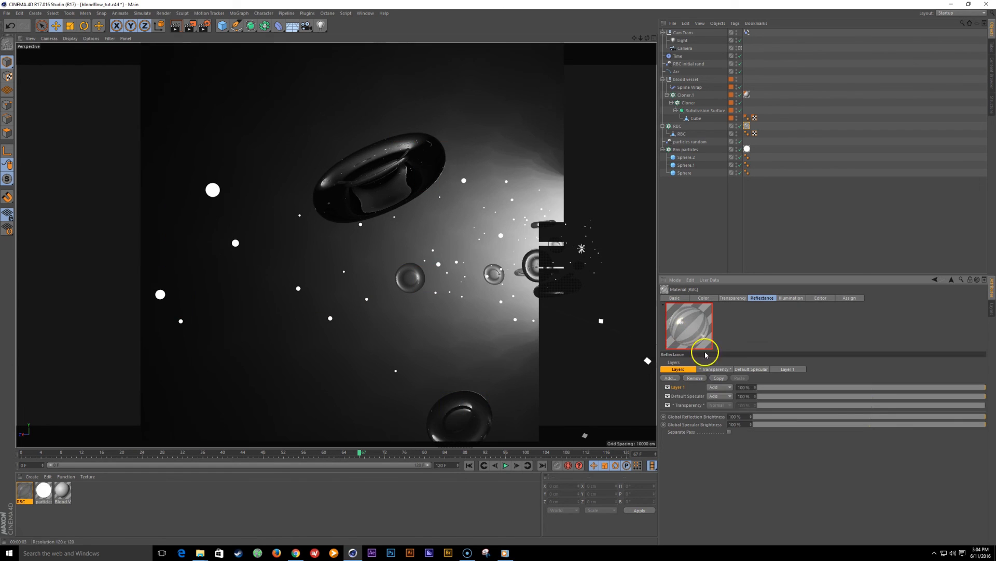
pyautogui.click(668, 396)
pyautogui.hotkey('ctrl', 'r')
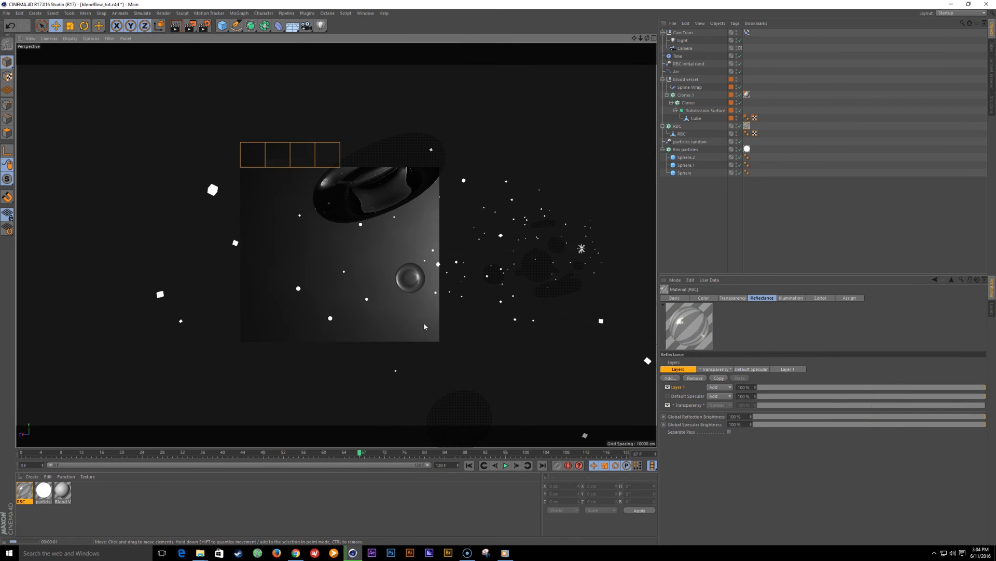
pyautogui.click(668, 396)
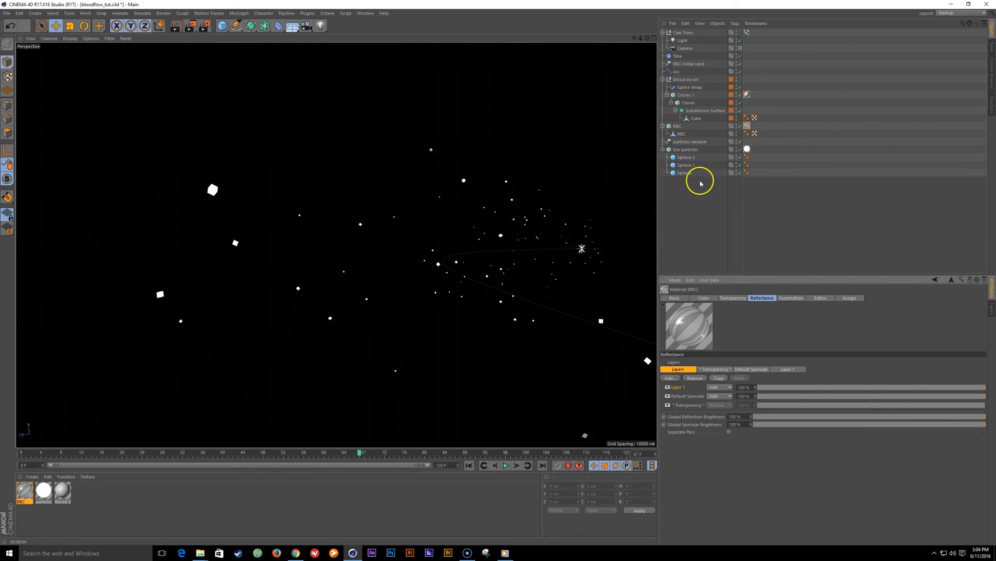
# Step: Enable the particles material's Alpha channel with a Fresnel shader as its texture, and open the shader's settings
pyautogui.click(747, 150)
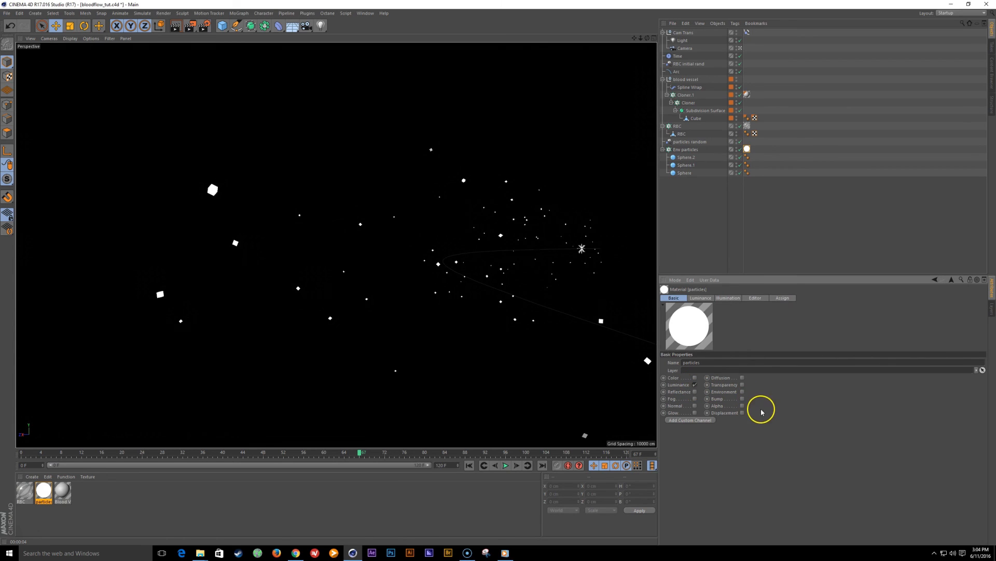
pyautogui.click(743, 406)
pyautogui.click(728, 298)
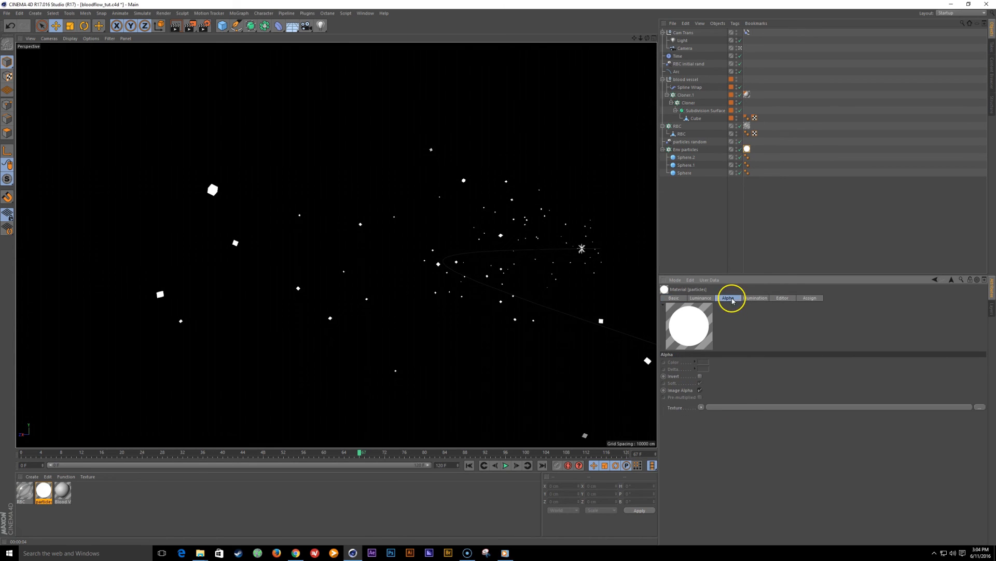
pyautogui.click(703, 407)
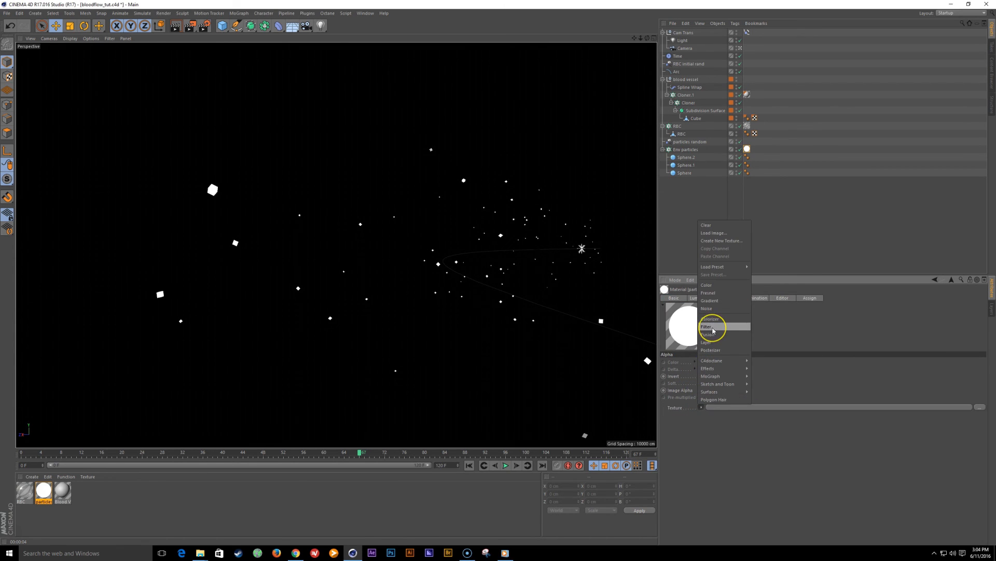
pyautogui.click(711, 292)
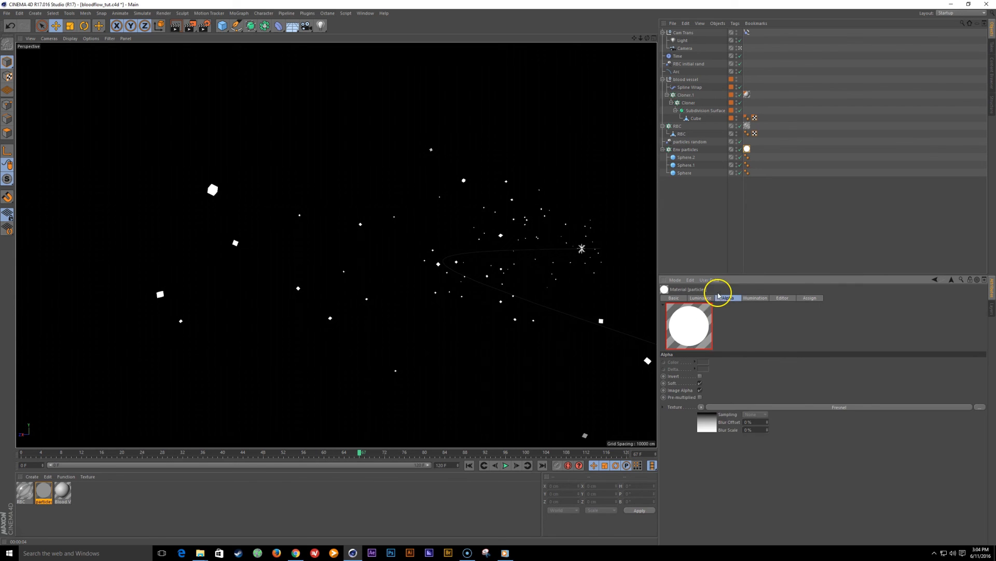
pyautogui.click(698, 426)
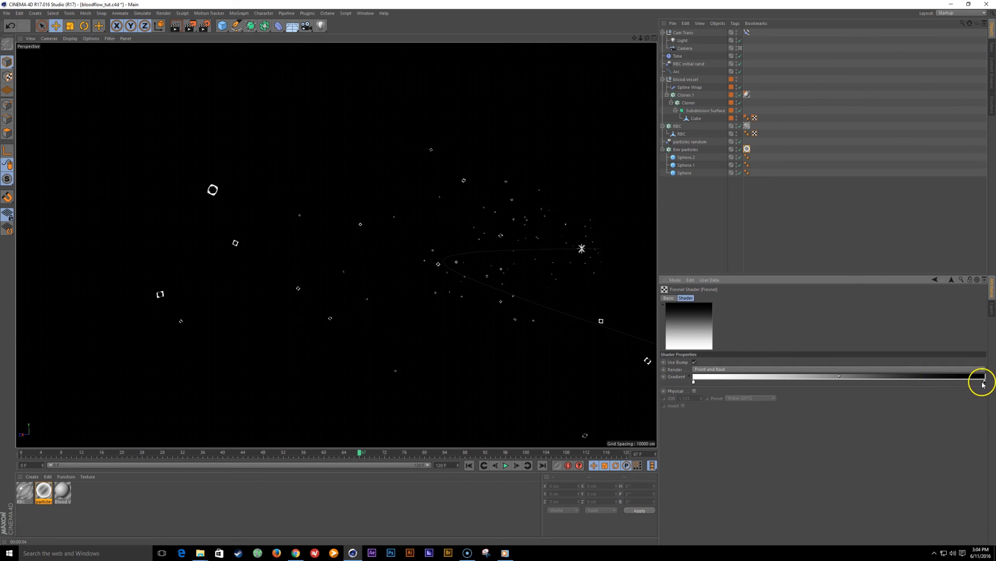
# Step: Move the Fresnel gradient's black knot inward and darken its white knot to grey, previewing the particles in a render
pyautogui.moveTo(983, 385); pyautogui.dragTo(901, 382)
pyautogui.hotkey('ctrl', 'r')
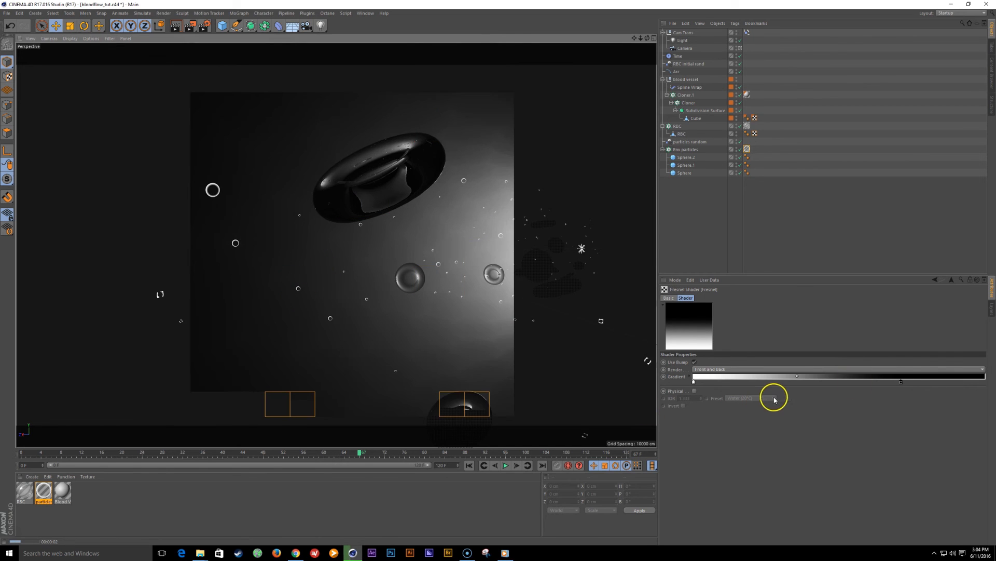
pyautogui.moveTo(901, 382); pyautogui.dragTo(949, 384)
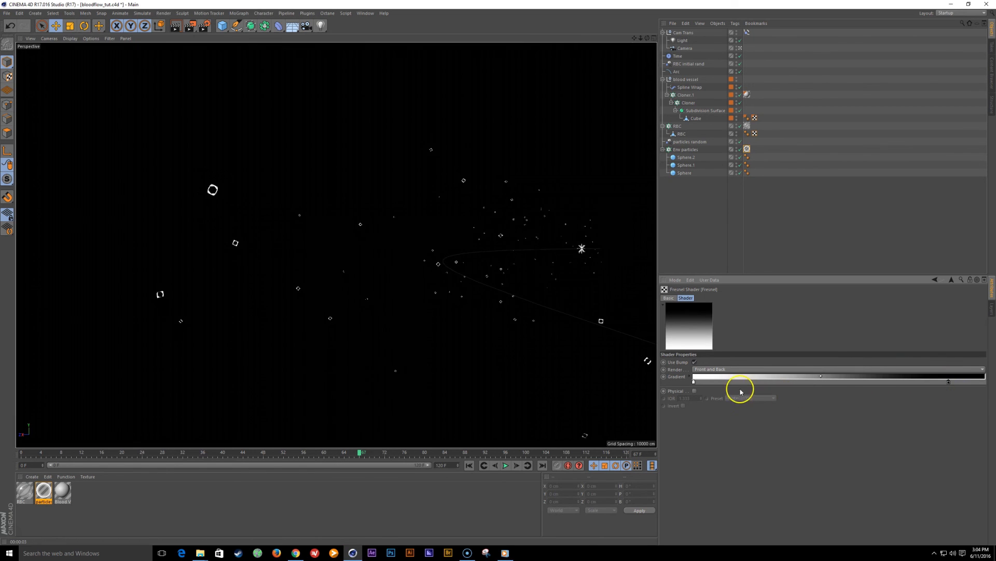
pyautogui.doubleClick(694, 383)
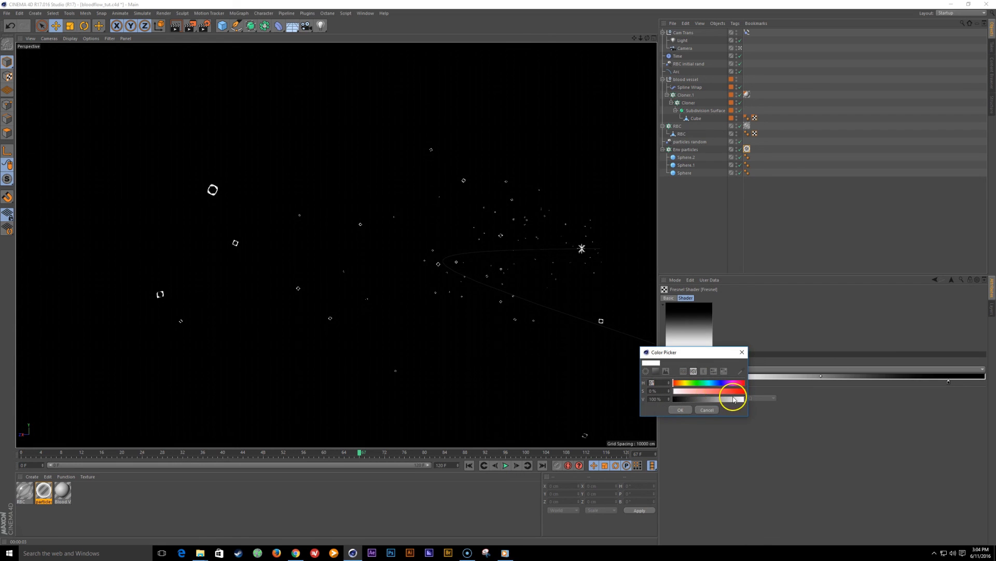
pyautogui.moveTo(733, 399); pyautogui.dragTo(698, 398)
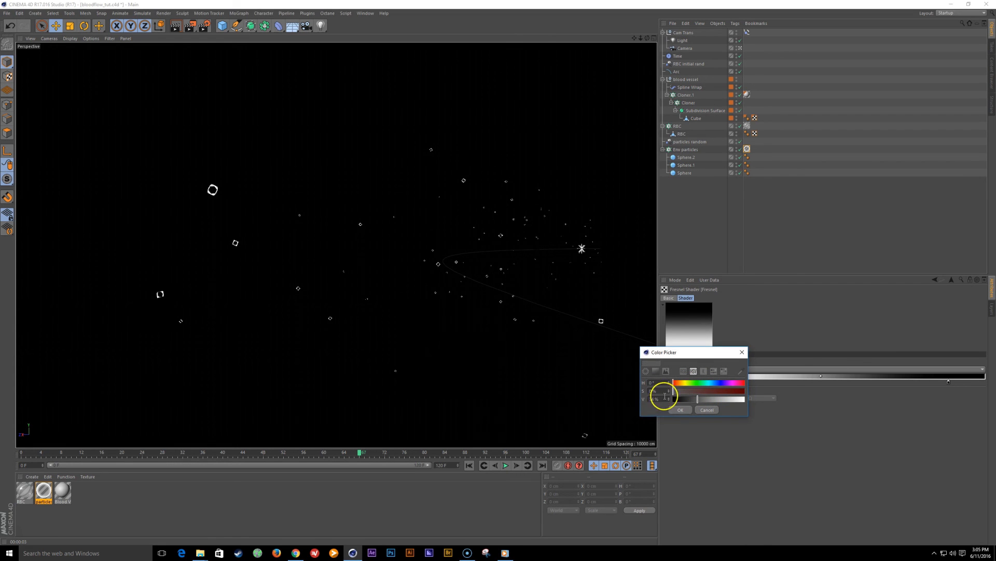
pyautogui.click(679, 410)
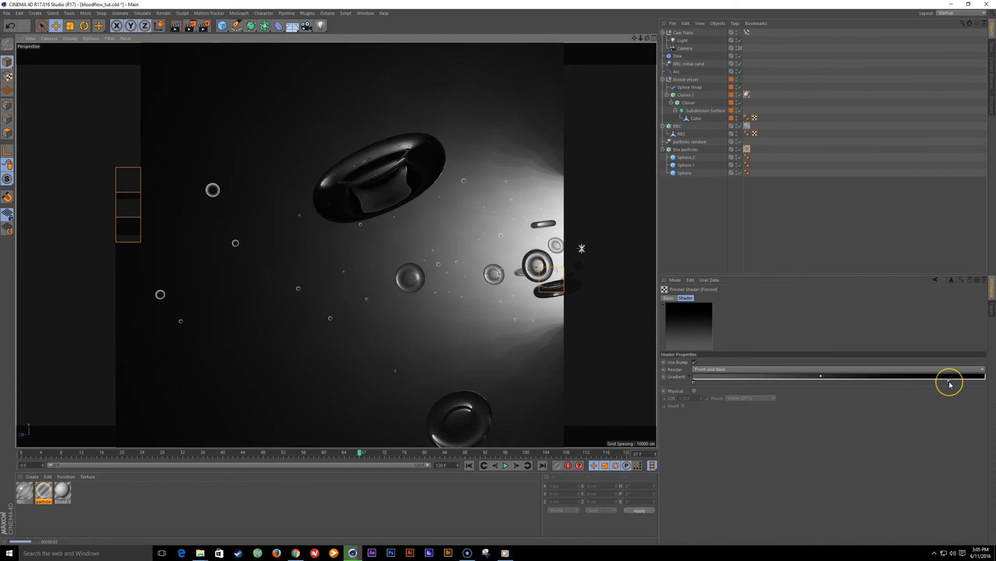
# Step: Reposition both Fresnel gradient knots, lighten the black knot slightly to dark grey, and return to the particles material's Alpha settings
pyautogui.moveTo(950, 383); pyautogui.dragTo(971, 381)
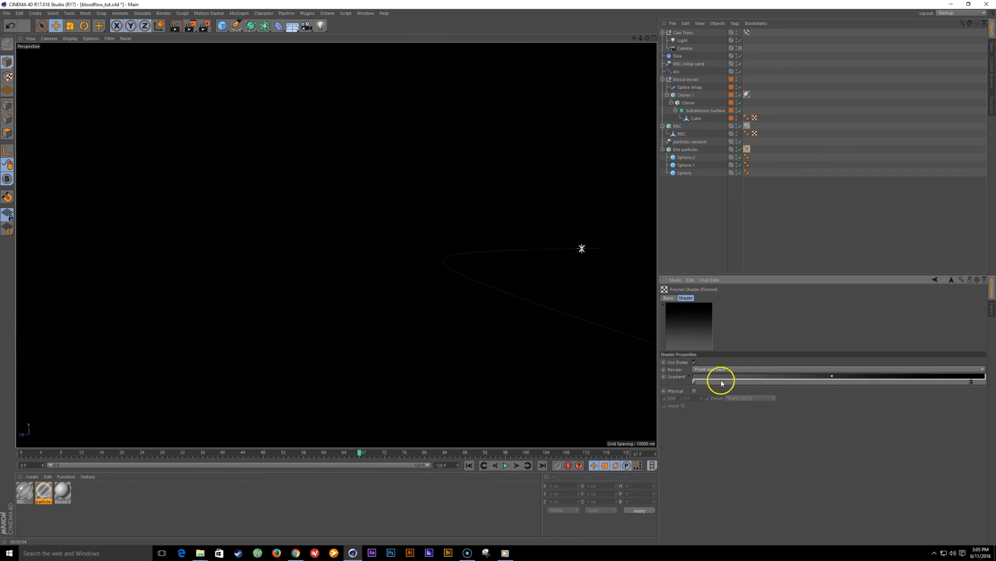
pyautogui.moveTo(694, 385); pyautogui.dragTo(725, 382)
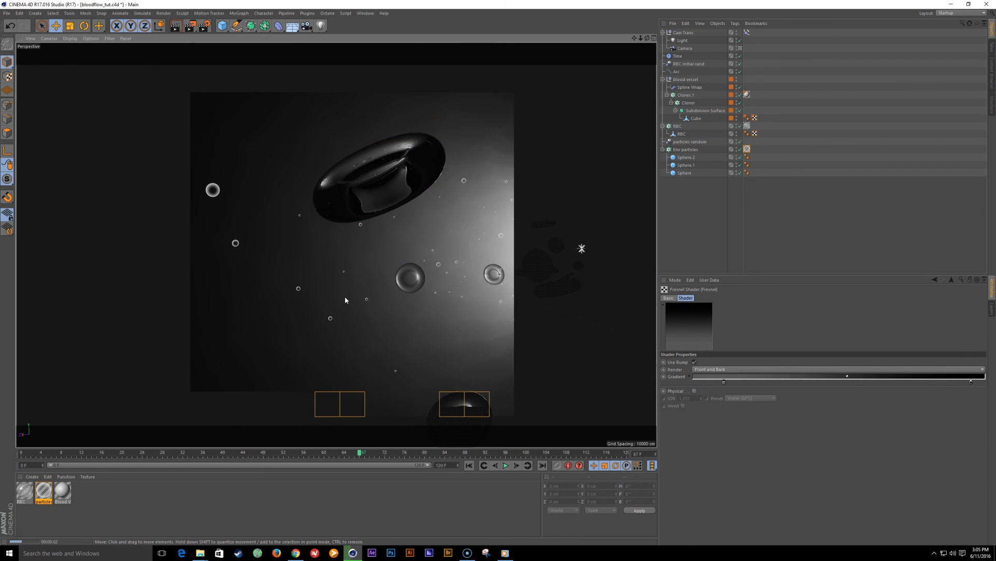
pyautogui.doubleClick(971, 383)
pyautogui.moveTo(917, 398); pyautogui.dragTo(927, 399)
pyautogui.click(925, 409)
pyautogui.moveTo(724, 382); pyautogui.dragTo(716, 382)
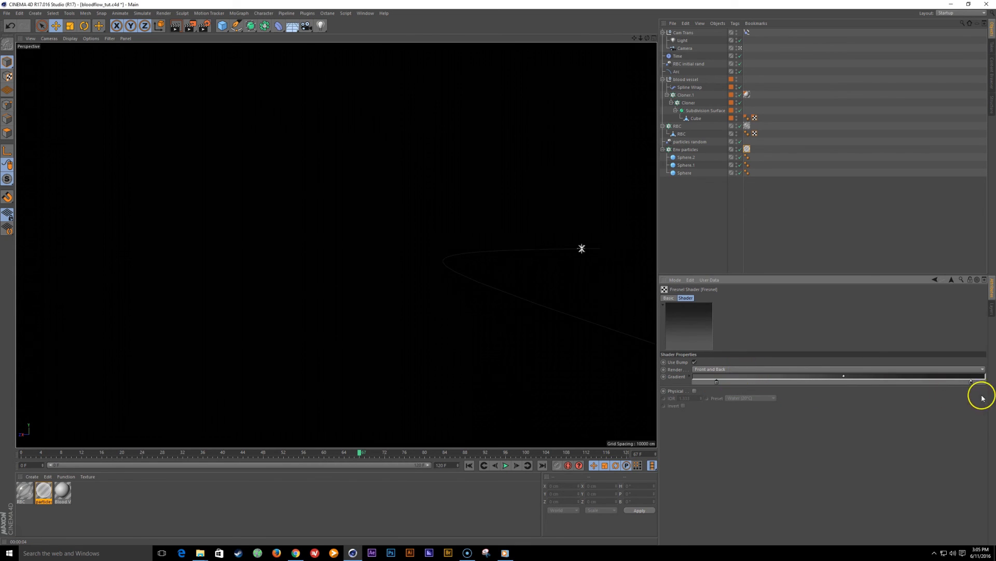
pyautogui.moveTo(971, 384); pyautogui.dragTo(964, 383)
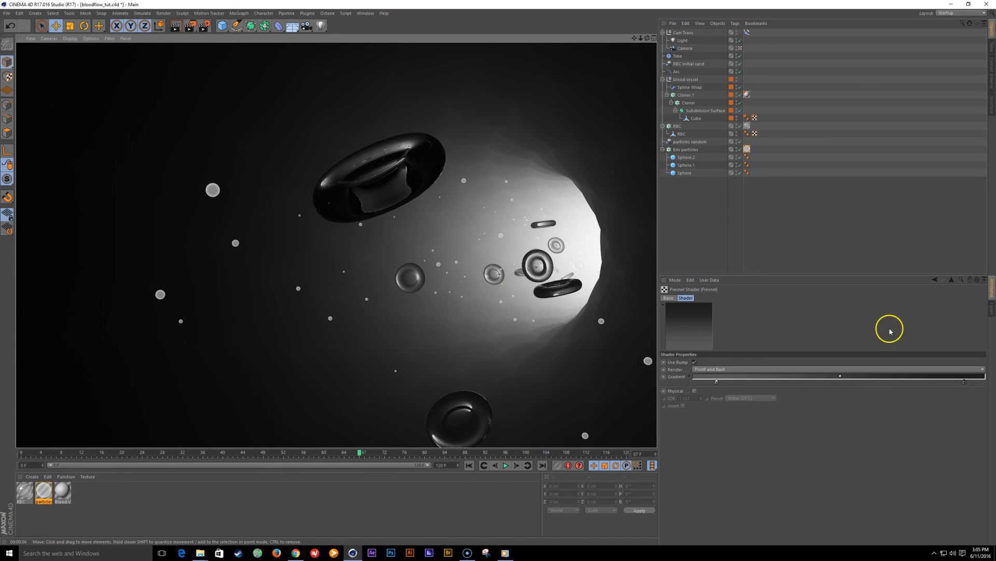
pyautogui.click(951, 280)
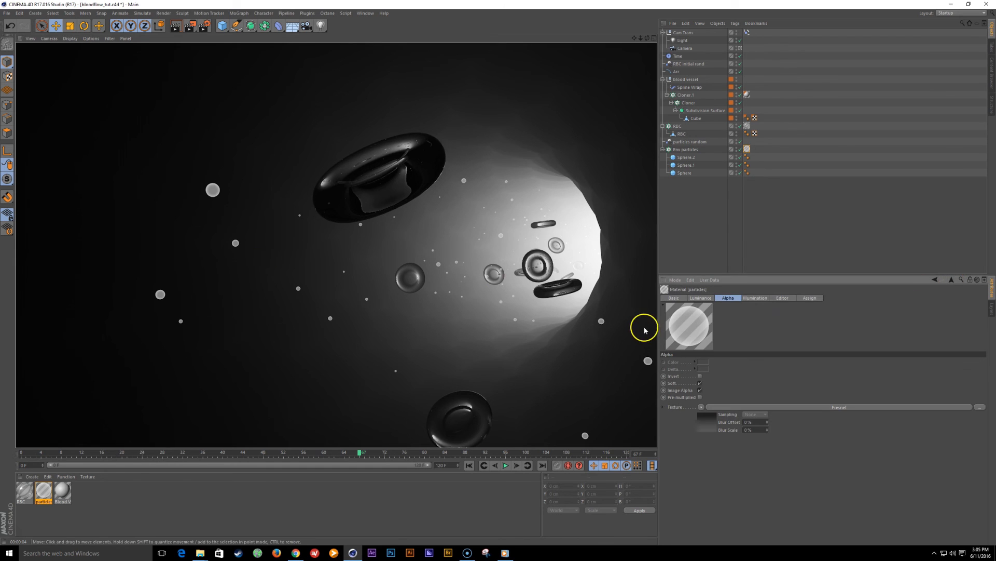
# Step: Play the animation from the start, stop it at frame 16, and render a preview of the view
pyautogui.hotkey('alt', 'r')
pyautogui.click(469, 465)
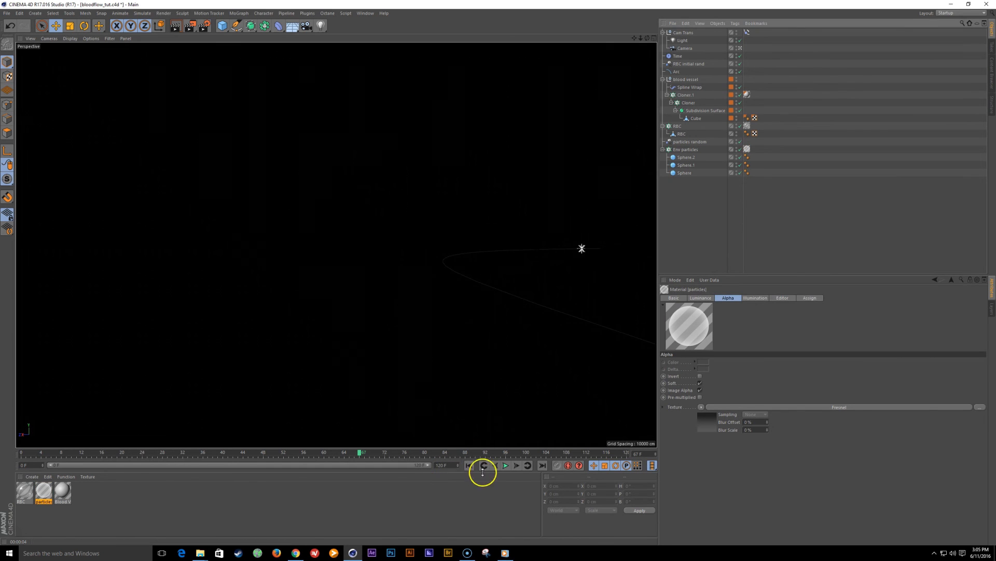
pyautogui.click(505, 465)
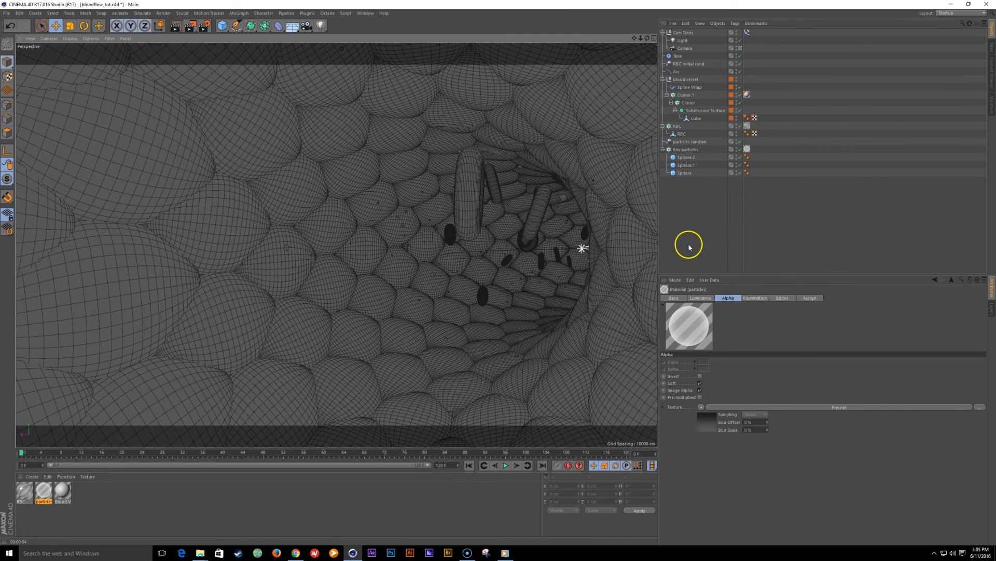
pyautogui.click(505, 465)
pyautogui.click(504, 466)
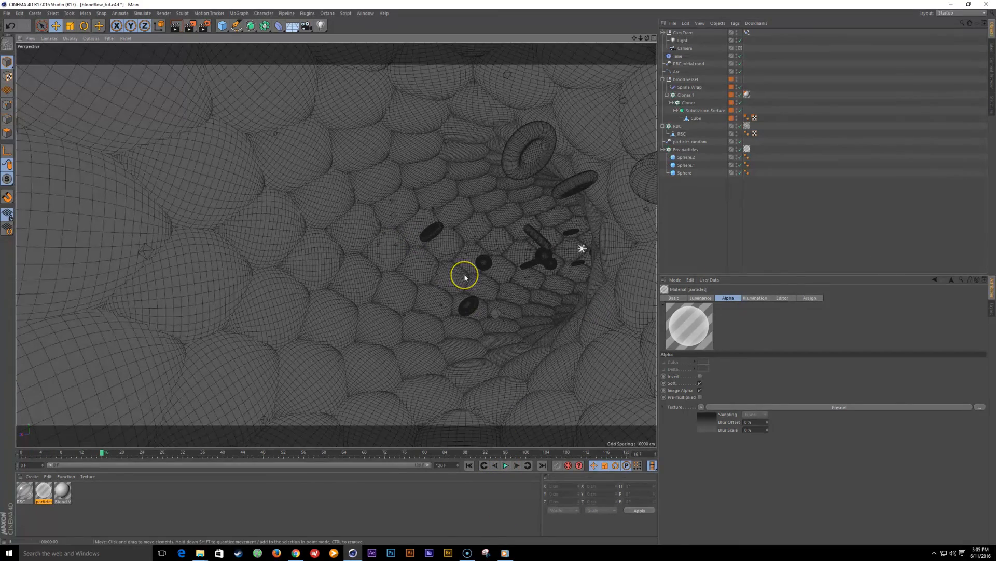
pyautogui.hotkey('ctrl', 'r')
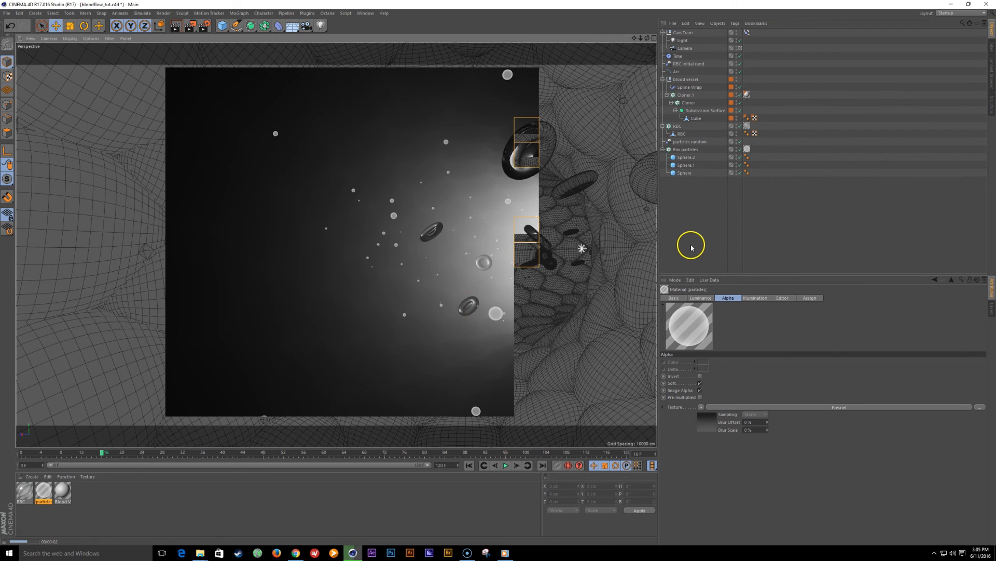
pyautogui.press('Escape')
# Step: Lock the output aspect ratio in the render settings and set the frame range to All Frames
pyautogui.click(206, 28)
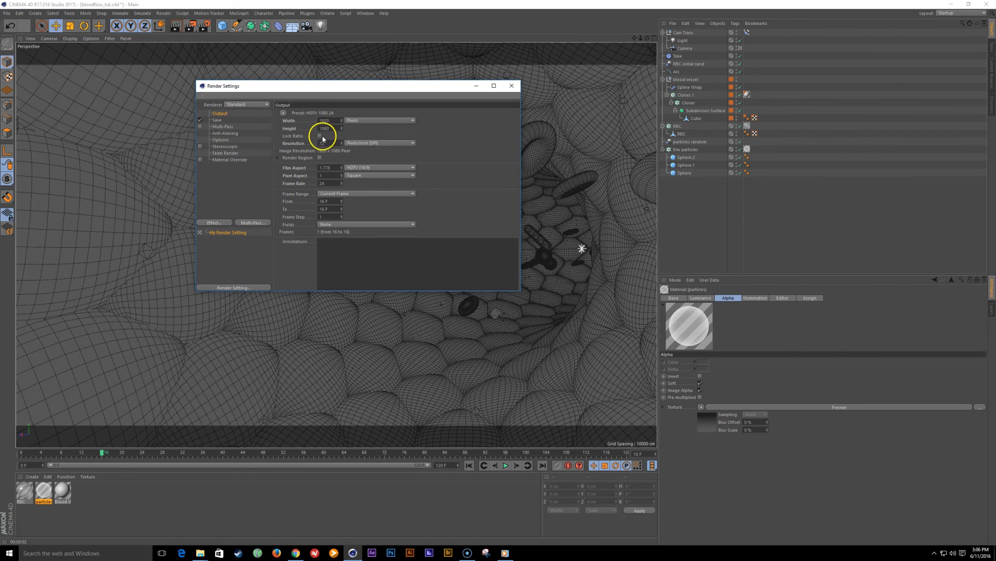
pyautogui.click(319, 136)
pyautogui.moveTo(336, 96); pyautogui.dragTo(350, 125)
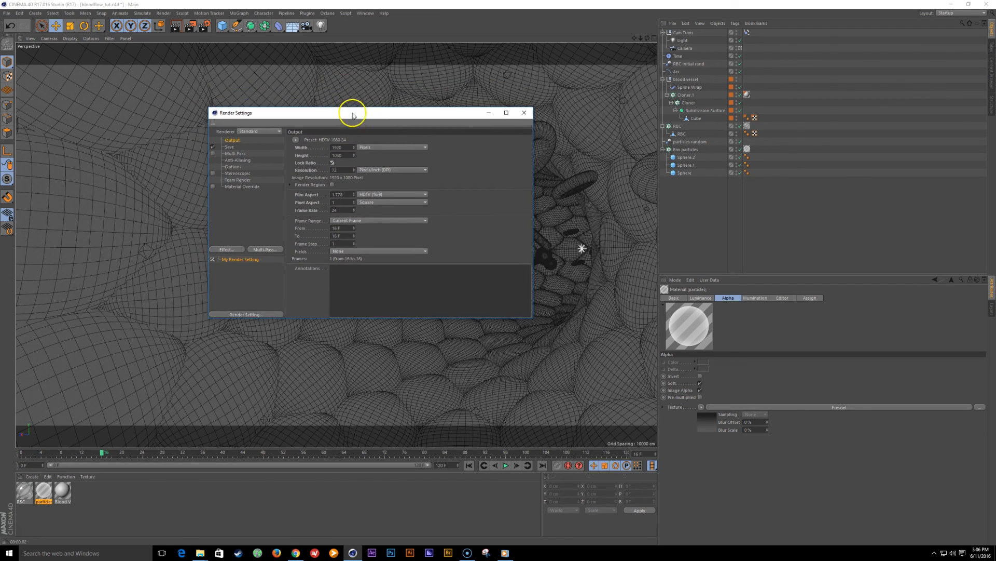
pyautogui.click(357, 223)
pyautogui.click(361, 247)
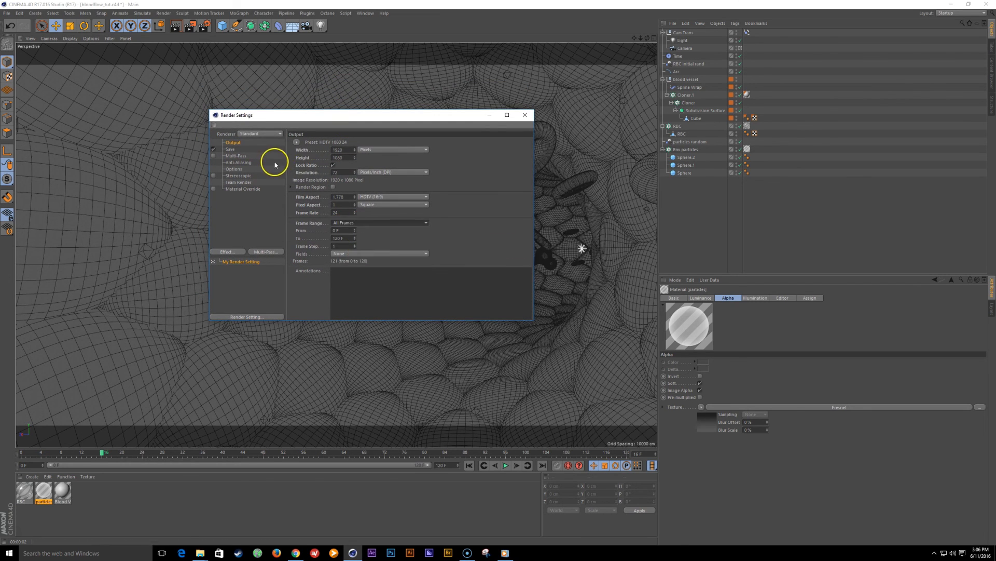
# Step: Check the anti-aliasing options and turn off saving of the rendered images in the render settings
pyautogui.click(237, 163)
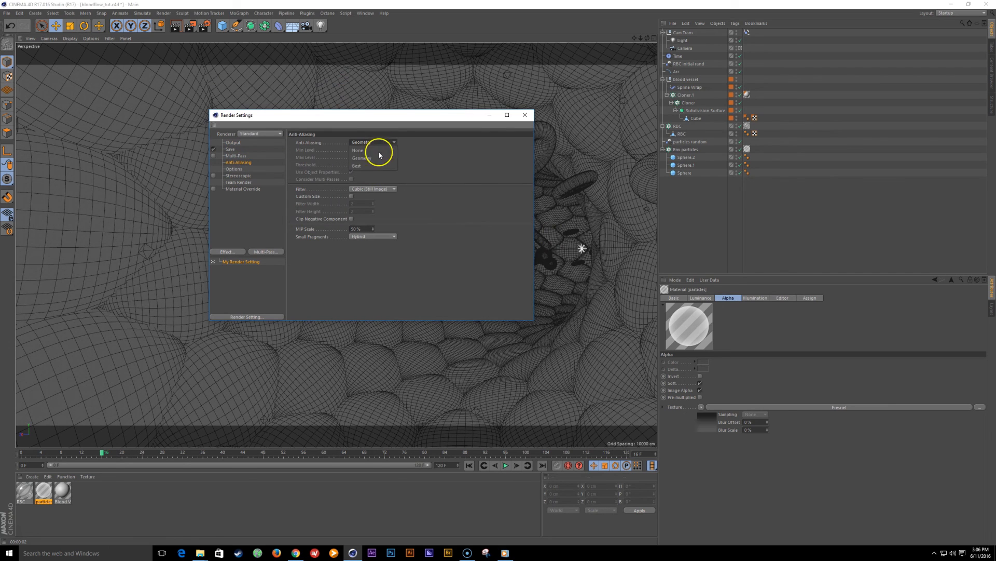
pyautogui.click(231, 149)
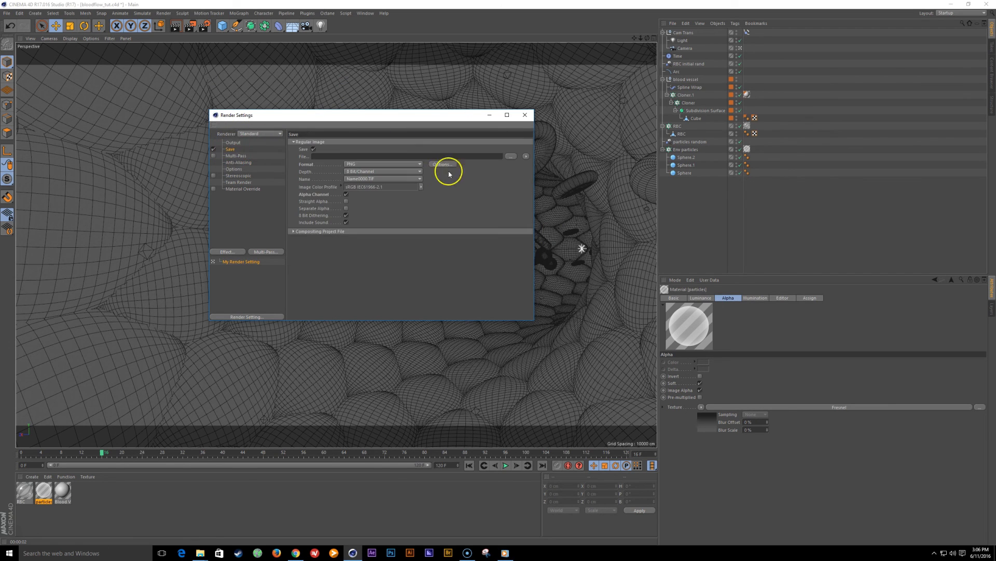
pyautogui.click(213, 149)
pyautogui.moveTo(318, 115); pyautogui.dragTo(430, 130)
# Step: Set the output frame range to Current Frame and render it to the Picture Viewer
pyautogui.click(352, 161)
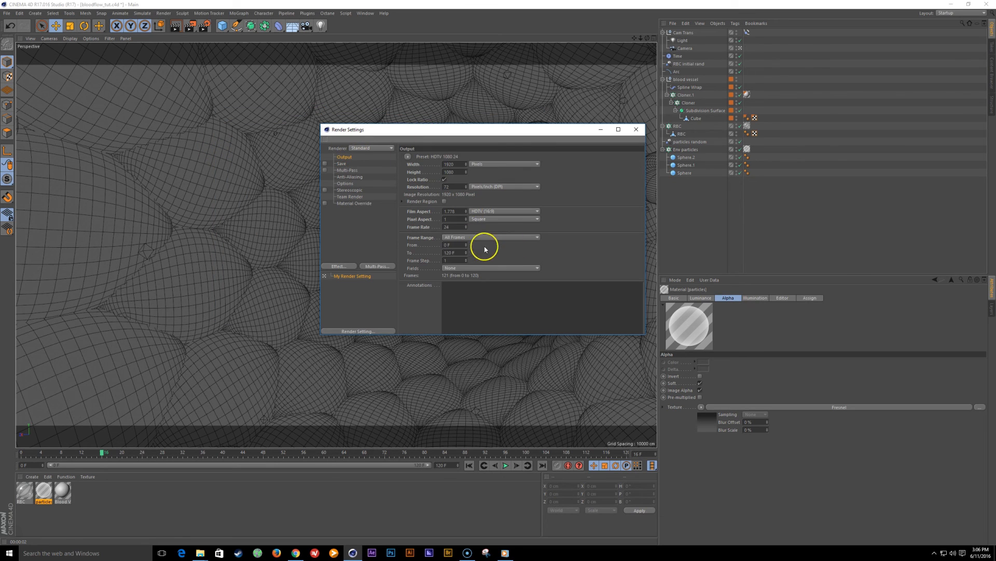
pyautogui.click(474, 237)
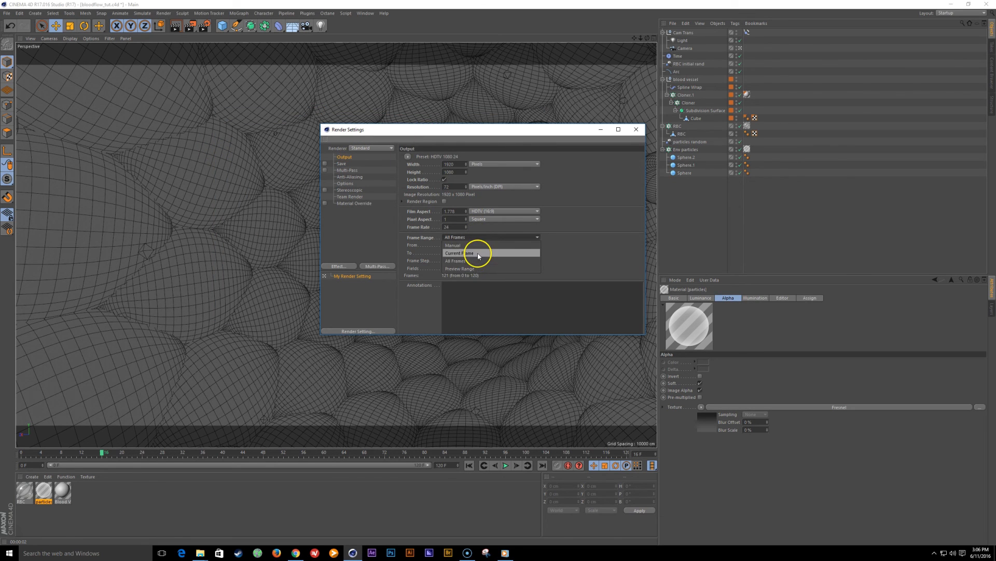
pyautogui.click(473, 253)
pyautogui.hotkey('shift', 'r')
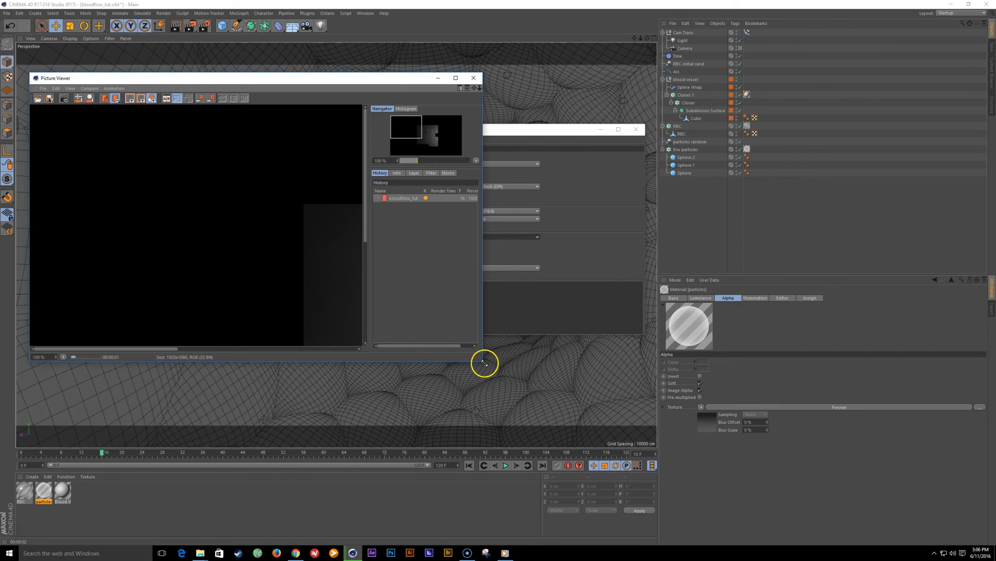
# Step: Enlarge the Picture Viewer, examine the blood cells and particles across the rendered frame, and minimize the viewer
pyautogui.moveTo(482, 362); pyautogui.dragTo(803, 483)
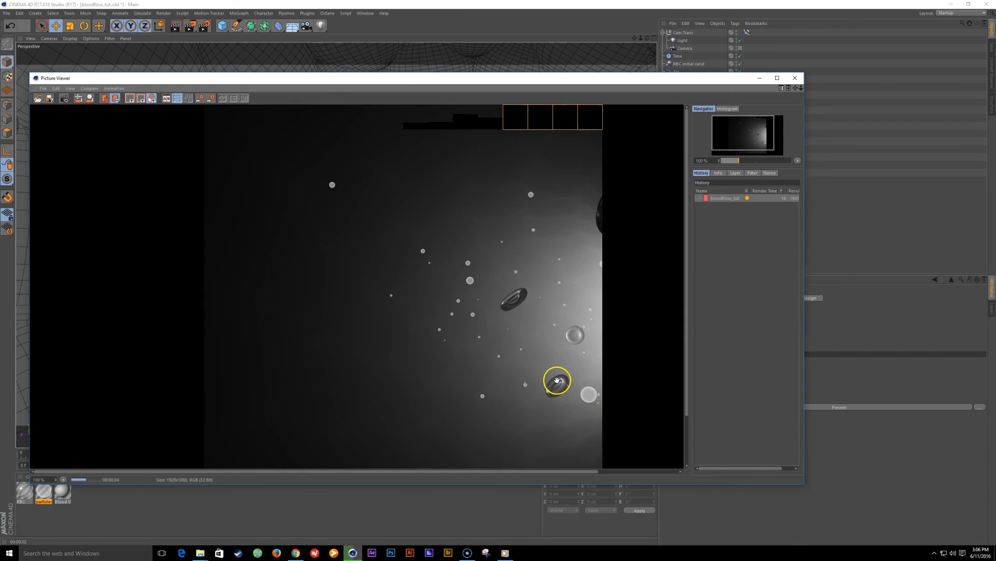
pyautogui.moveTo(507, 394); pyautogui.dragTo(431, 329)
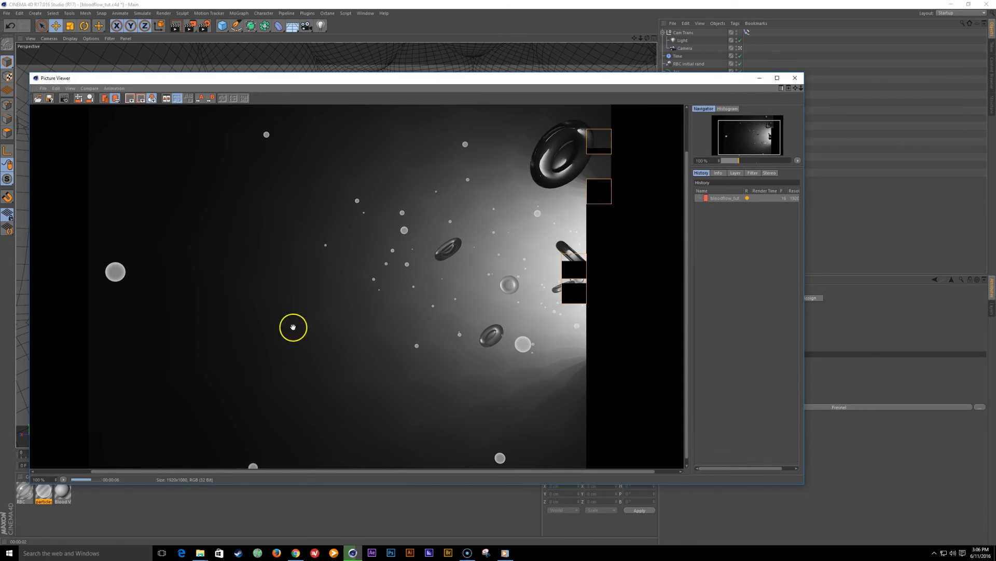
pyautogui.moveTo(402, 361); pyautogui.dragTo(373, 351)
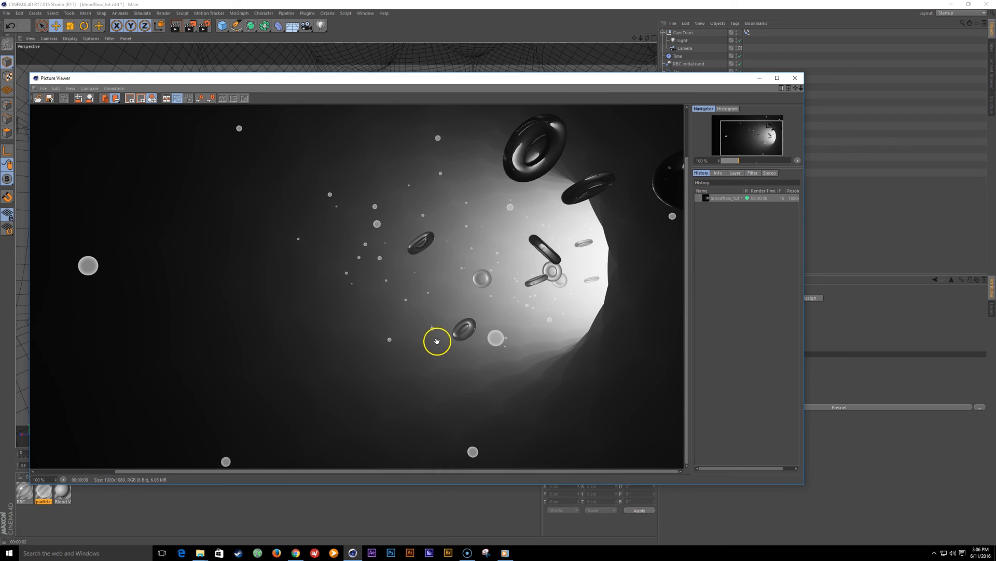
pyautogui.moveTo(807, 486); pyautogui.dragTo(889, 542)
pyautogui.moveTo(470, 10); pyautogui.dragTo(456, 87)
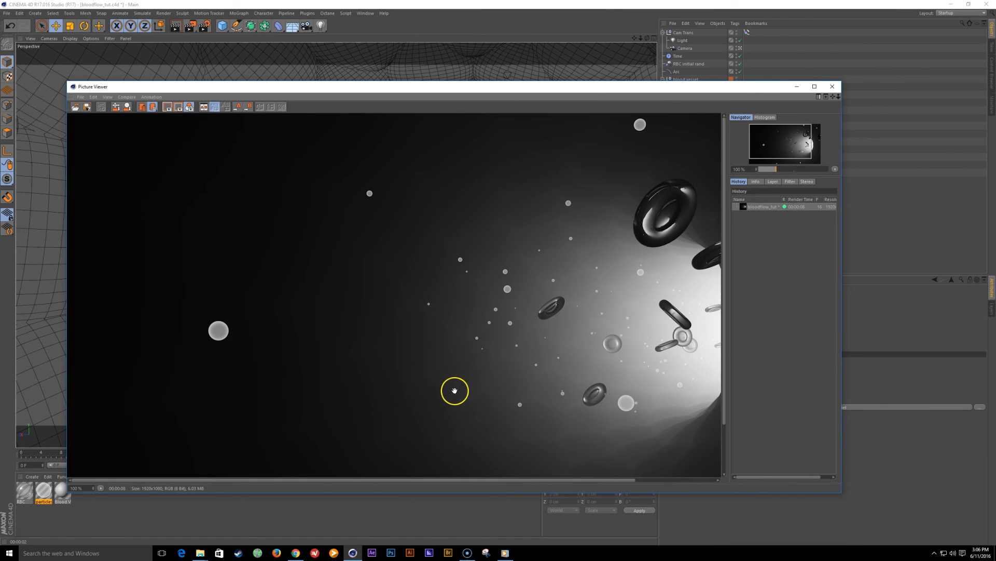
pyautogui.moveTo(454, 391); pyautogui.dragTo(412, 352)
pyautogui.moveTo(769, 135); pyautogui.dragTo(772, 136)
pyautogui.moveTo(689, 86); pyautogui.dragTo(631, 109)
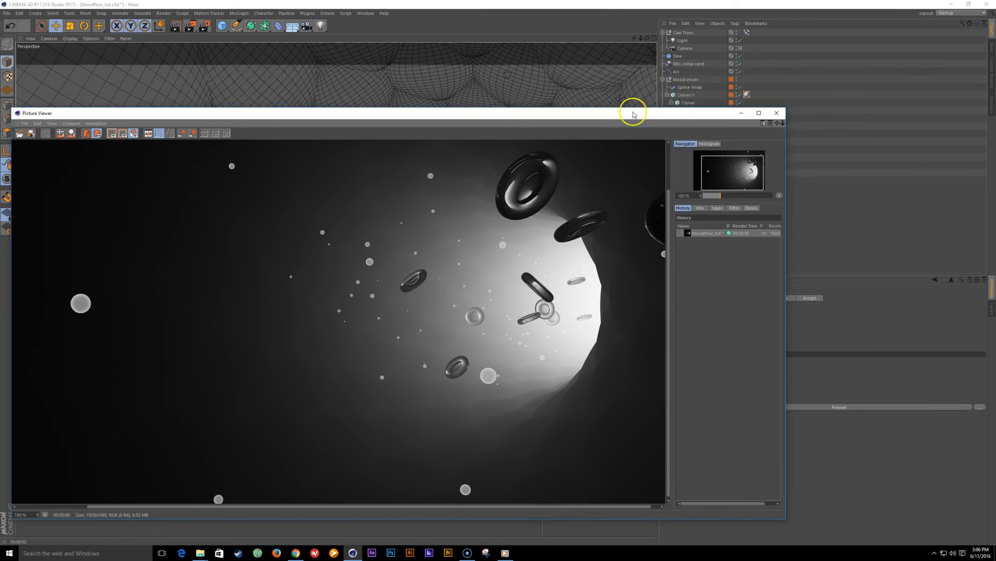
pyautogui.click(743, 110)
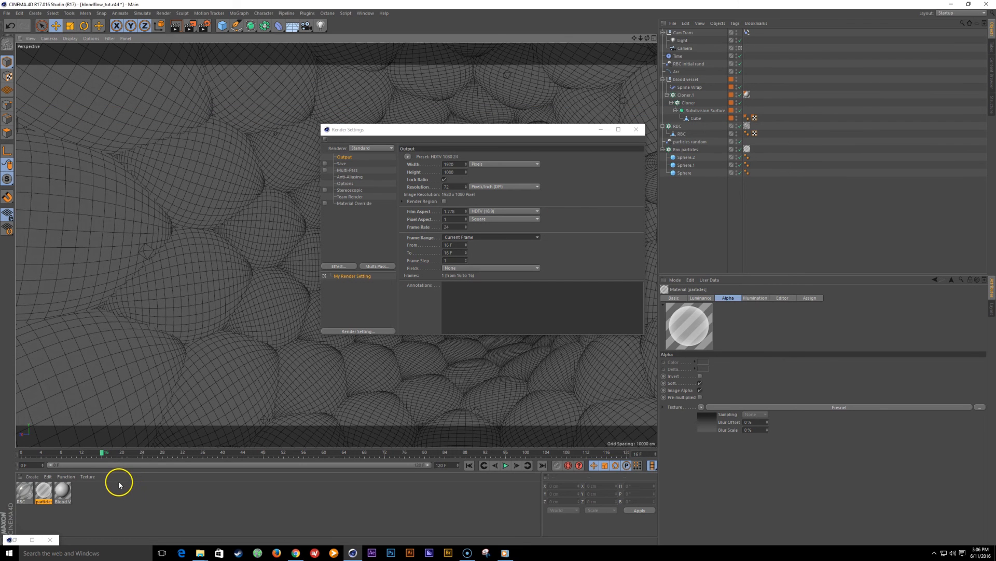
# Step: Create a new material named AO with only the Luminance channel enabled, disabling Color and Reflectance
pyautogui.doubleClick(102, 497)
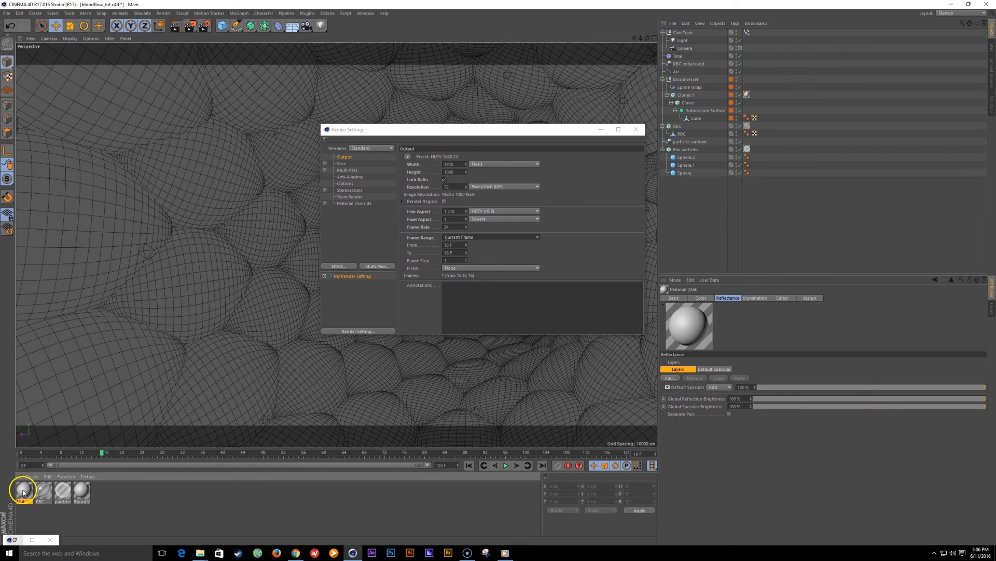
pyautogui.doubleClick(22, 501)
pyautogui.write('AO')
pyautogui.press('Return')
pyautogui.click(673, 297)
pyautogui.click(696, 385)
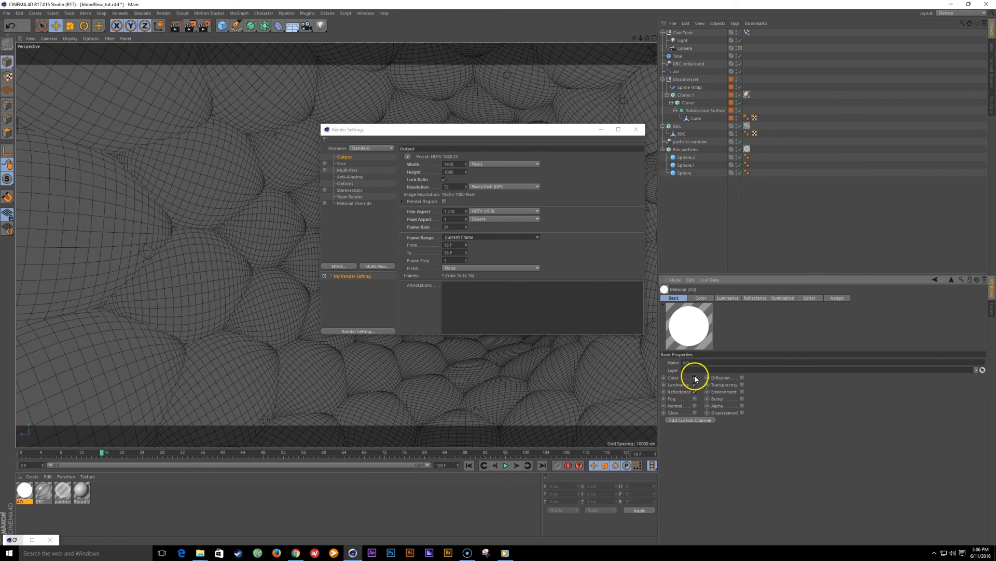
pyautogui.click(695, 377)
pyautogui.click(695, 392)
# Step: Apply the AO material to the particles cloner, the RBC cloner and Cloner.1
pyautogui.click(23, 493)
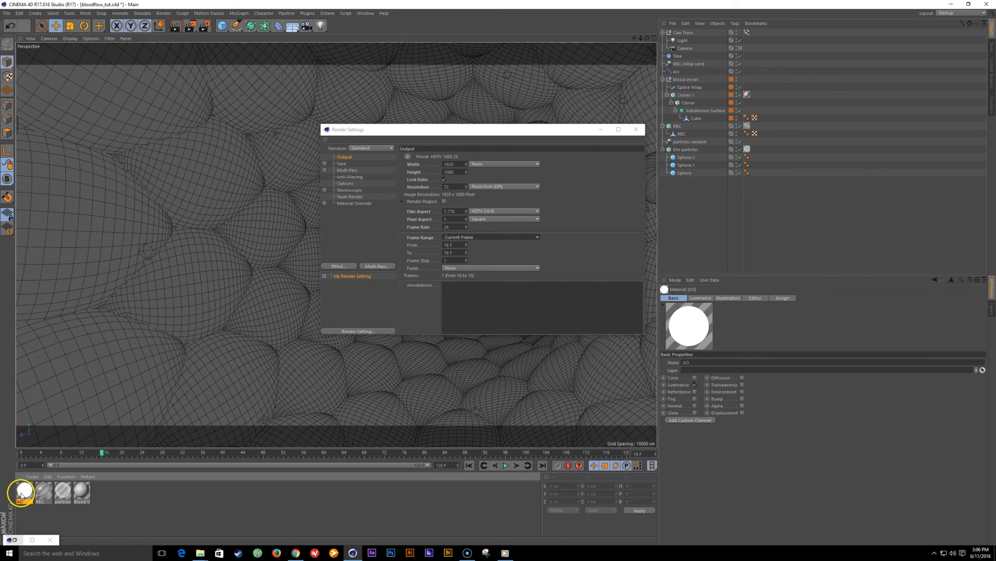
pyautogui.moveTo(23, 495); pyautogui.dragTo(702, 148)
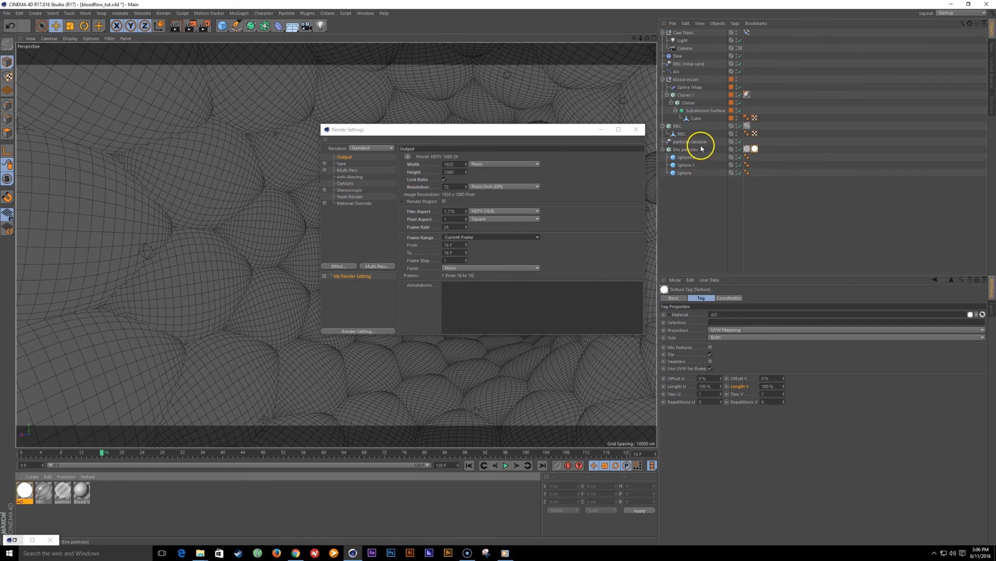
pyautogui.click(757, 148)
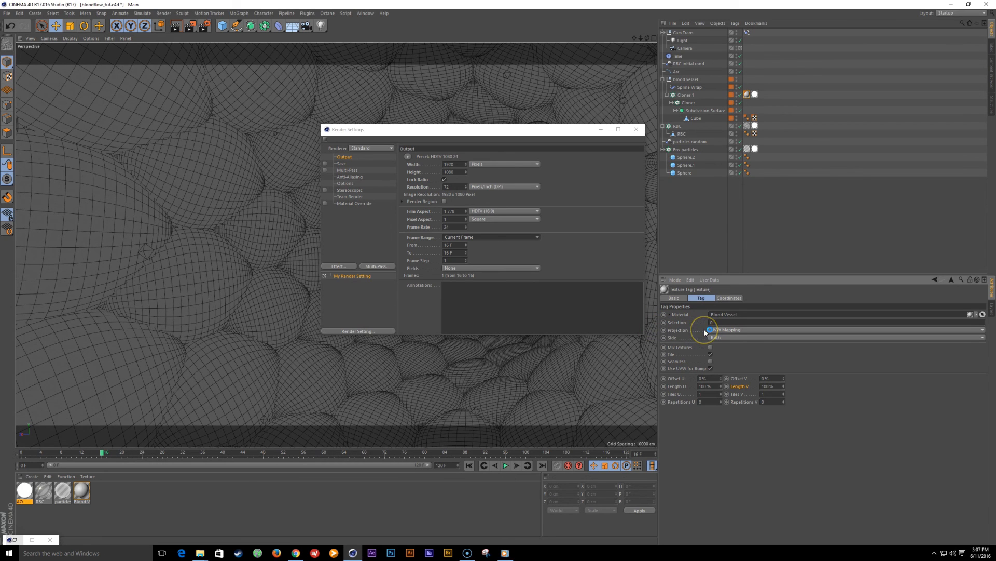
# Step: Enter 0 as the selection on the original Blood Vessel, RBC and particles texture tags
pyautogui.click(747, 126)
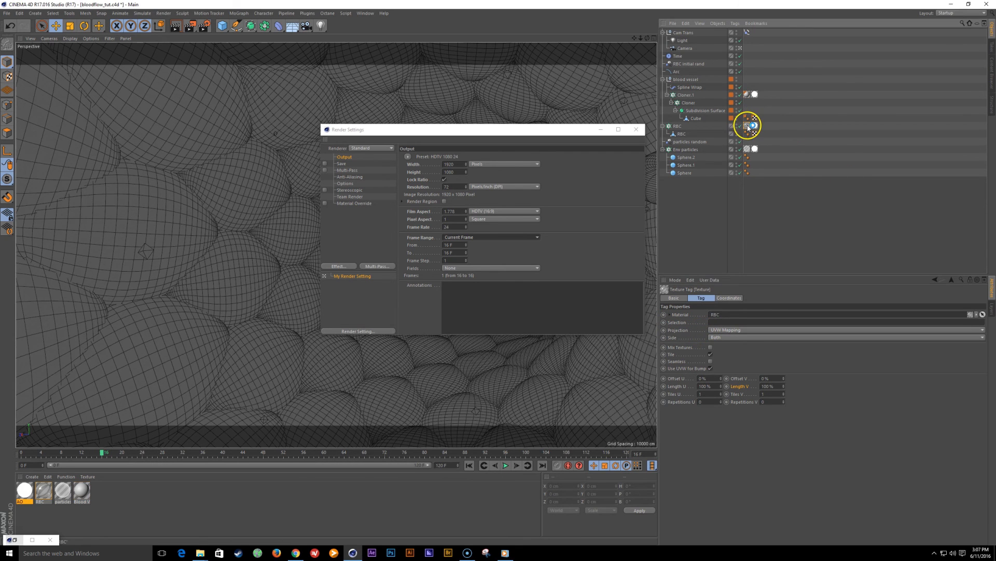
pyautogui.click(719, 322)
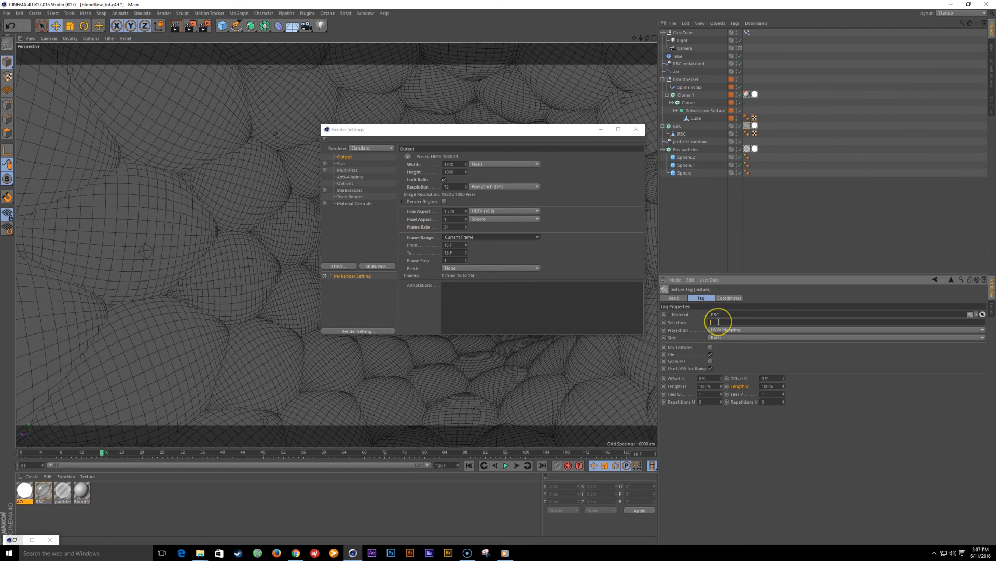
pyautogui.click(747, 149)
pyautogui.click(720, 321)
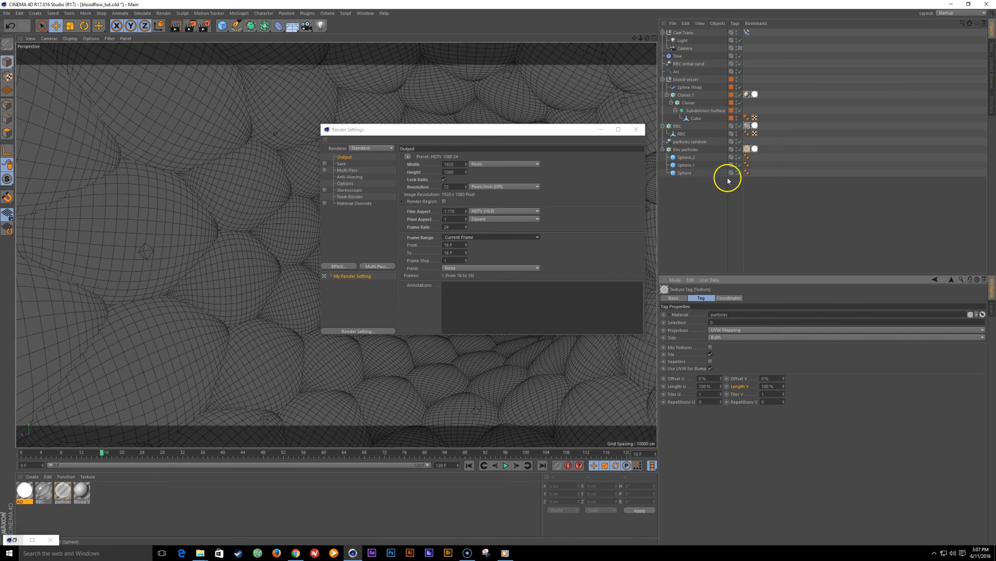
pyautogui.click(756, 150)
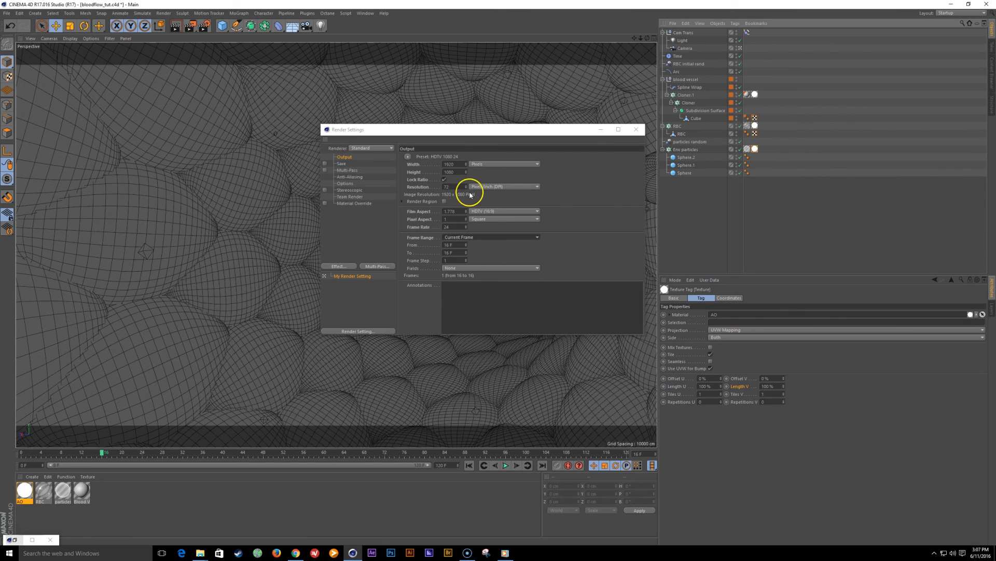
# Step: Add the Ambient Occlusion effect to the render settings and test-render the perspective view
pyautogui.click(338, 267)
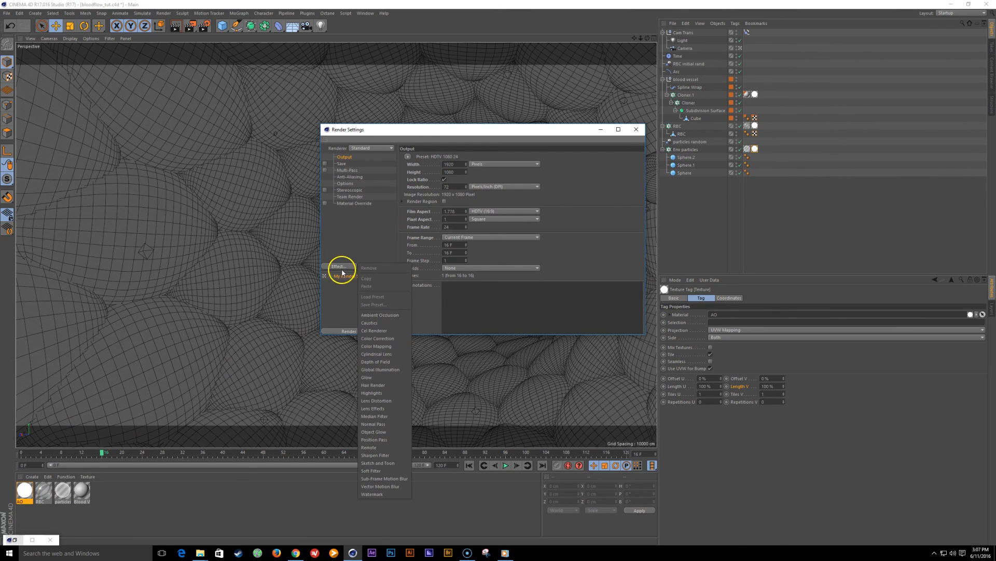
pyautogui.click(394, 315)
pyautogui.moveTo(397, 131); pyautogui.dragTo(742, 188)
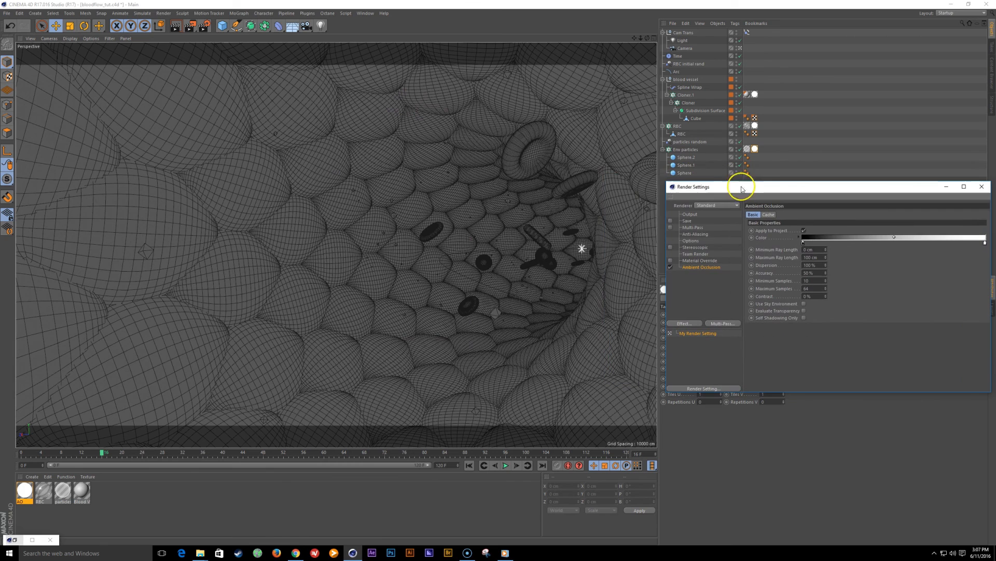
pyautogui.click(309, 278)
pyautogui.hotkey('ctrl', 'r')
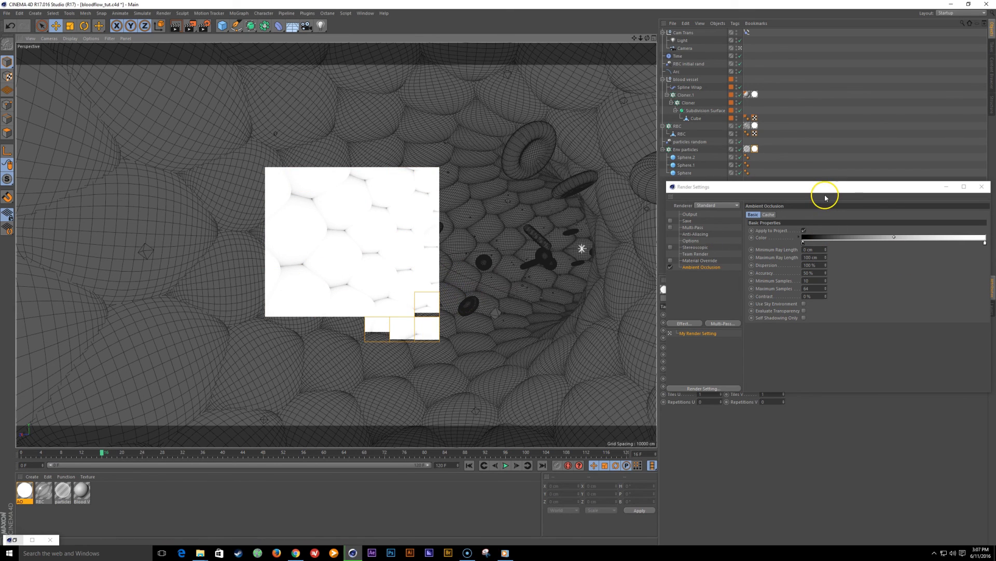
# Step: Set the Ambient Occlusion maximum ray length to 200 cm and its contrast to 15%
pyautogui.moveTo(827, 188); pyautogui.dragTo(638, 190)
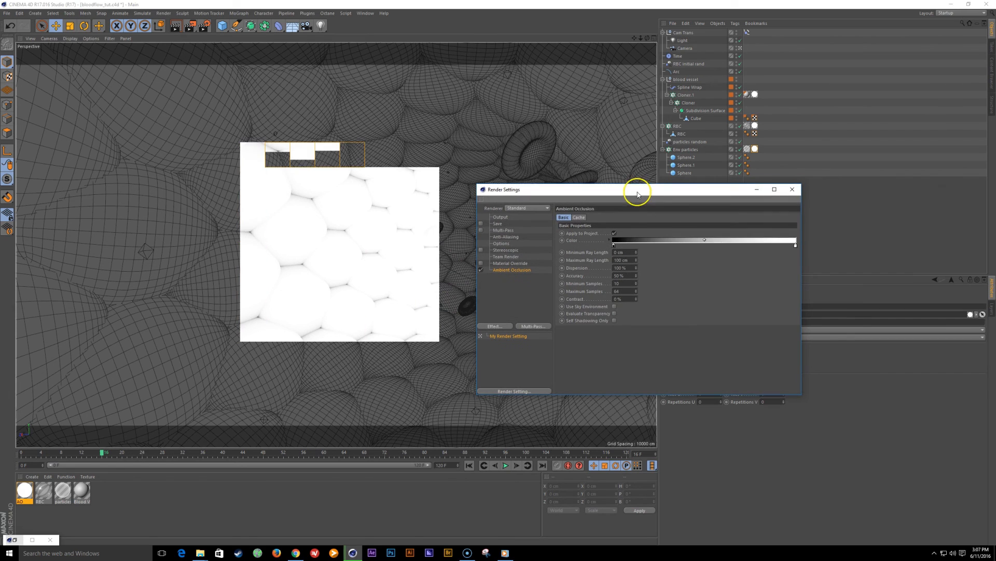
pyautogui.click(635, 258)
pyautogui.moveTo(634, 259); pyautogui.dragTo(408, 229)
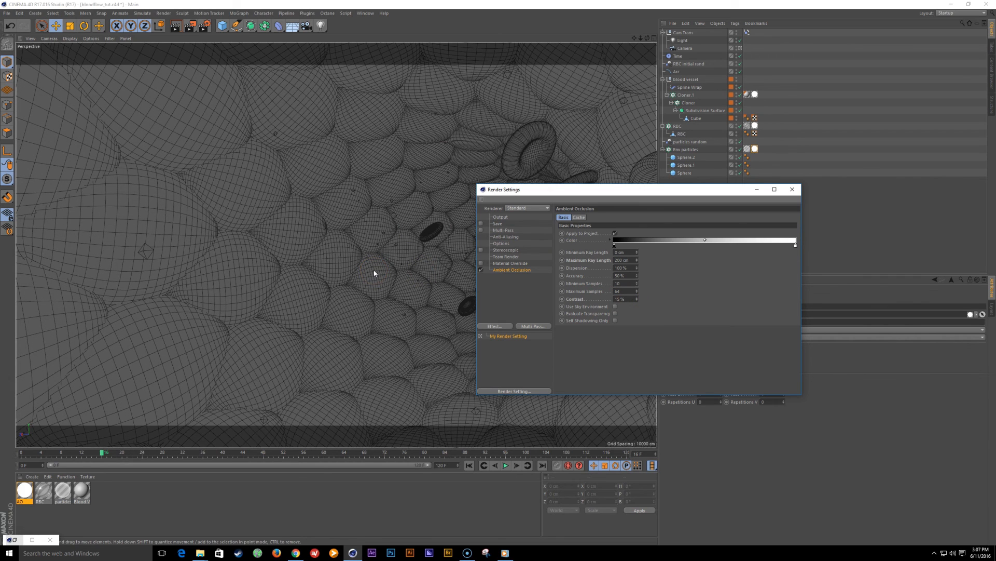
# Step: Render the current frame to the Picture Viewer, examine the ambient occlusion shading, then stop the render and minimize the viewer
pyautogui.moveTo(610, 193); pyautogui.dragTo(644, 183)
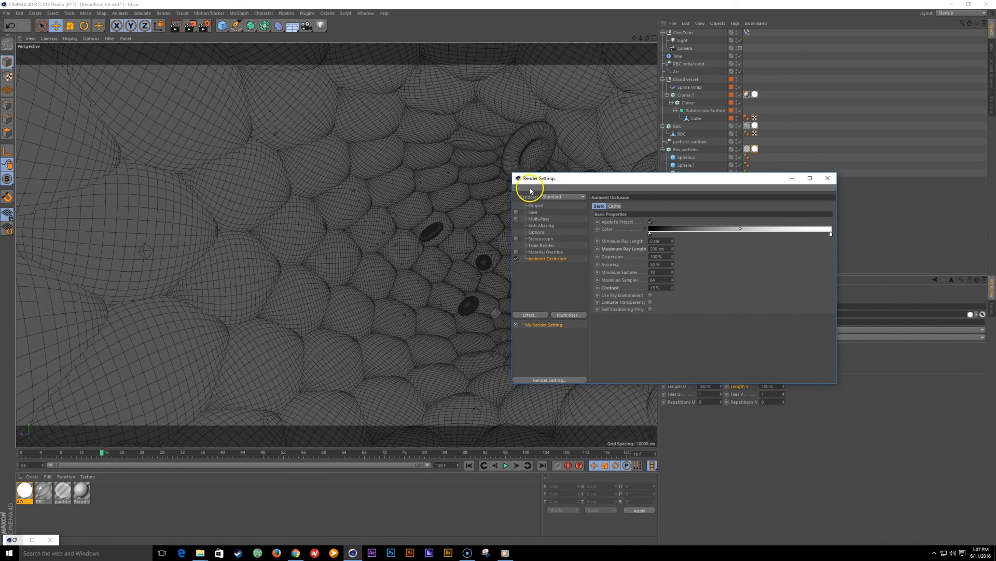
pyautogui.hotkey('shift', 'r')
pyautogui.moveTo(412, 114); pyautogui.dragTo(431, 79)
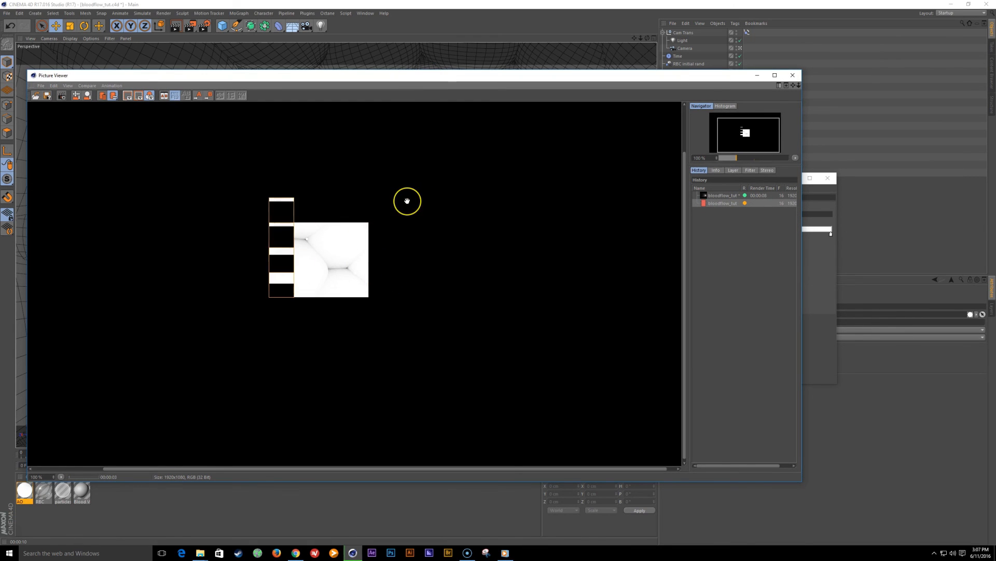
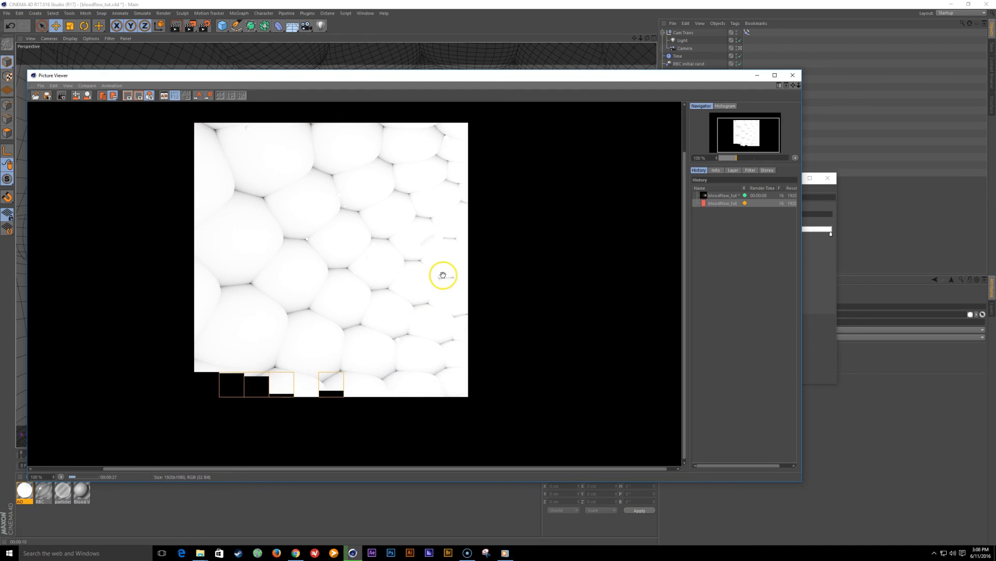
pyautogui.click(507, 307)
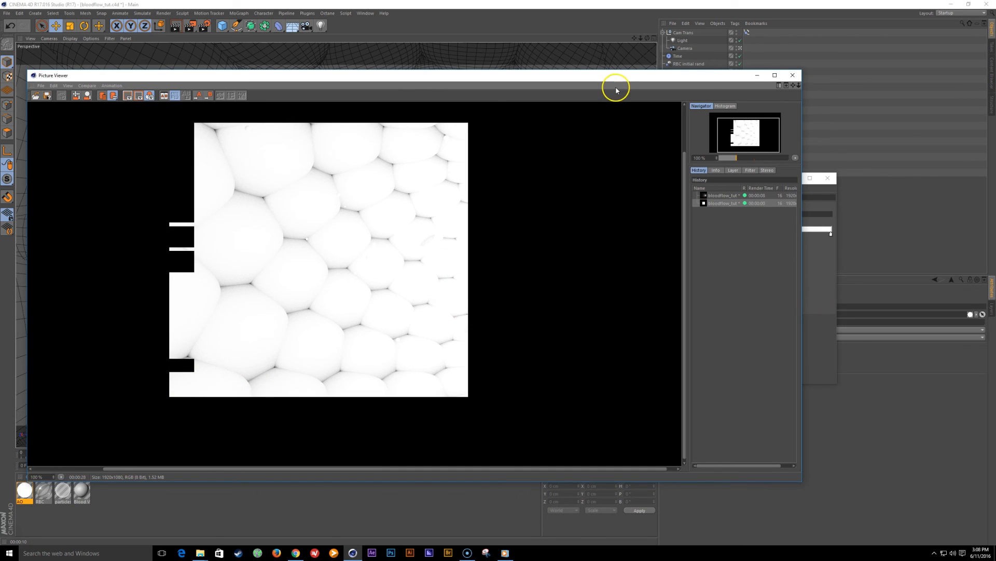
pyautogui.moveTo(613, 78); pyautogui.dragTo(583, 111)
pyautogui.click(730, 106)
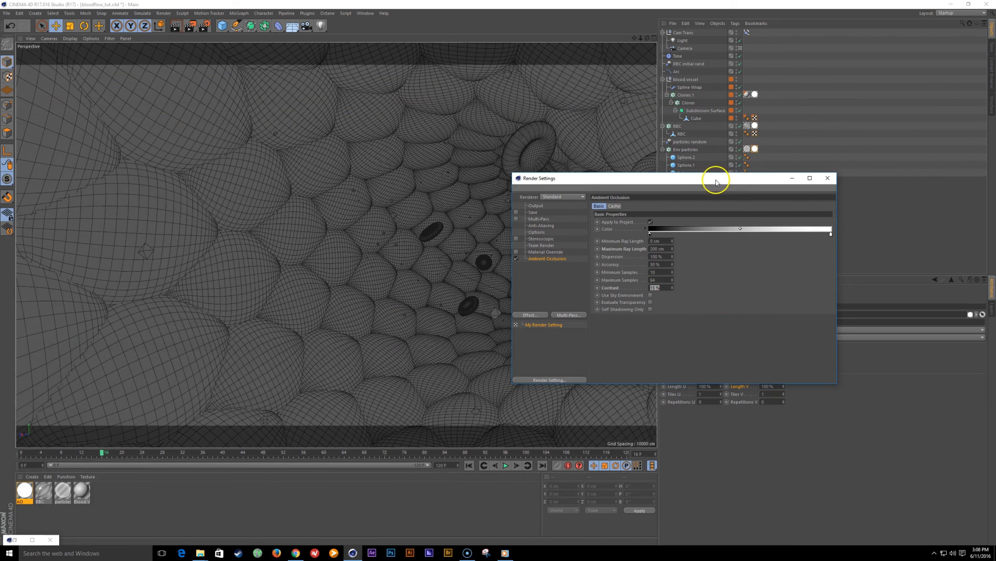
# Step: Add a Compositing tag to Cloner.1 and enable object buffer 1 on it
pyautogui.moveTo(716, 182); pyautogui.dragTo(287, 210)
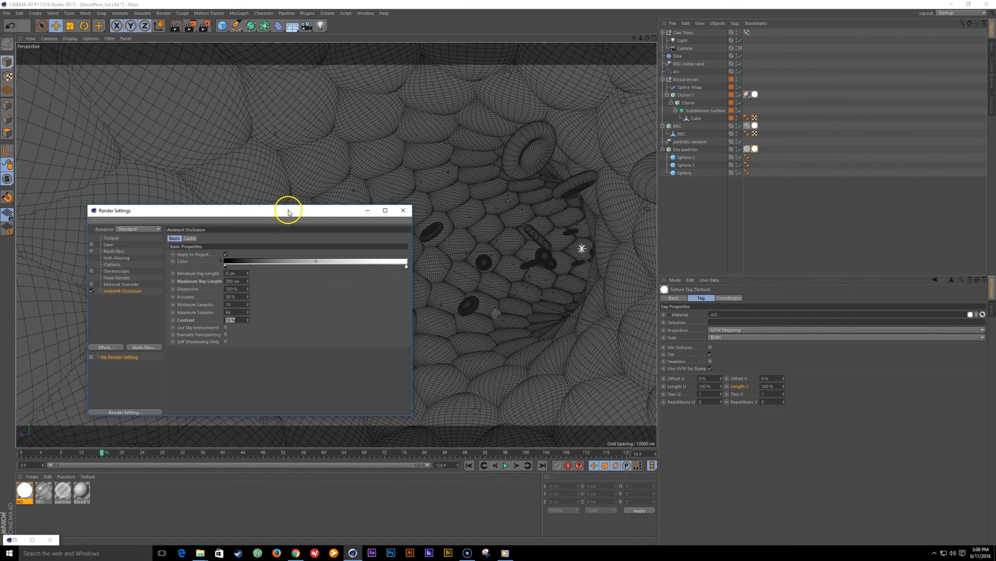
pyautogui.rightClick(687, 97)
pyautogui.moveTo(734, 100)
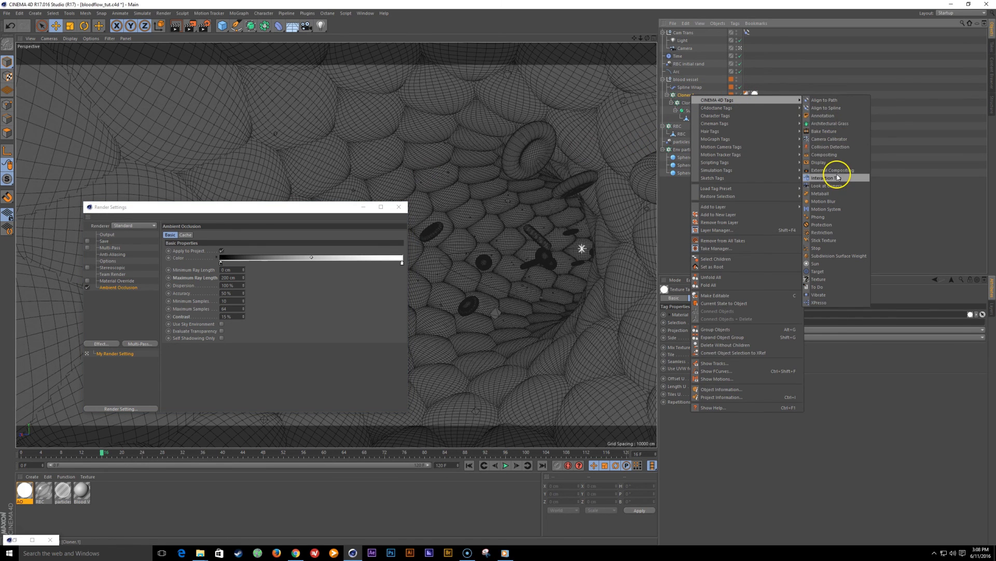
pyautogui.click(827, 155)
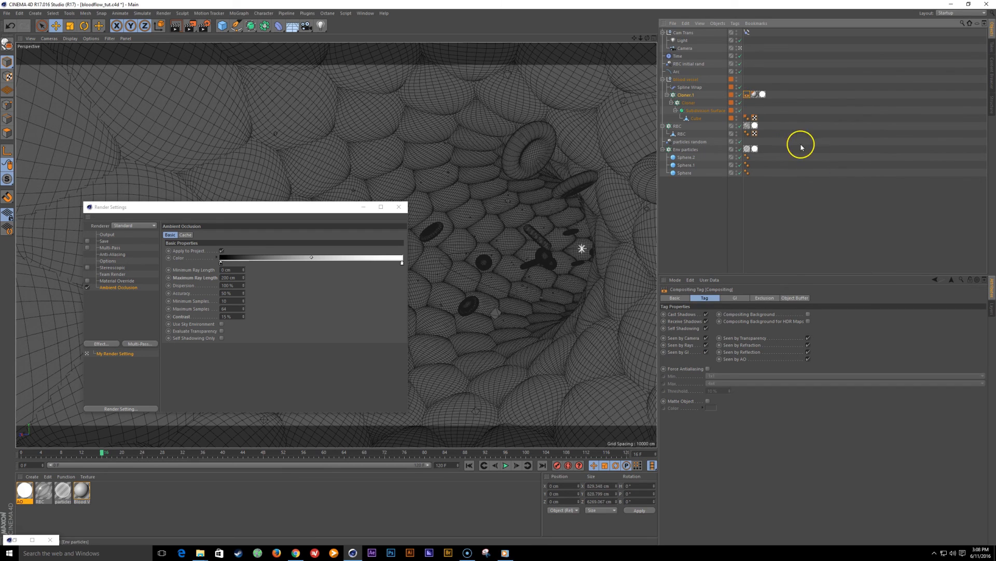
pyautogui.click(798, 298)
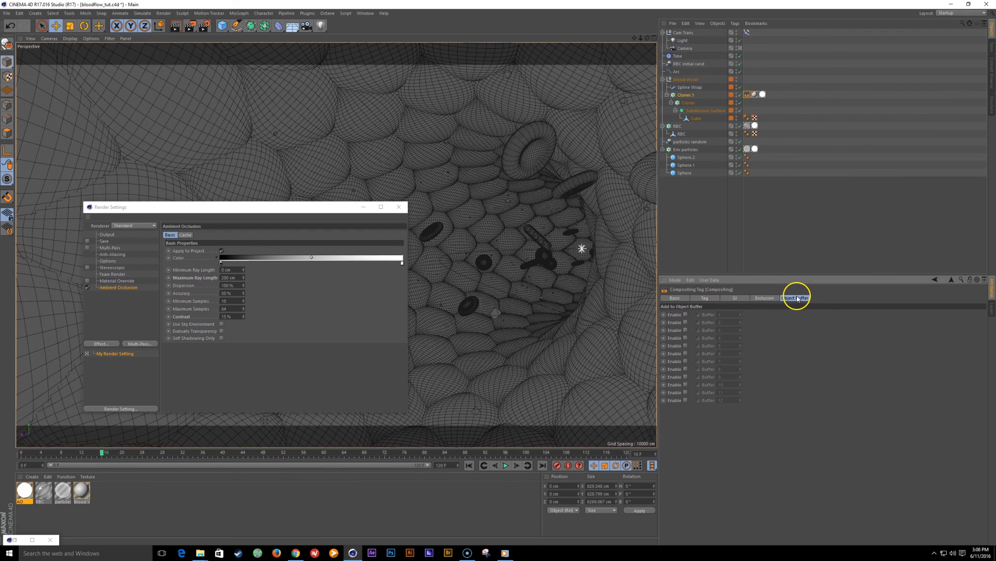
pyautogui.click(686, 315)
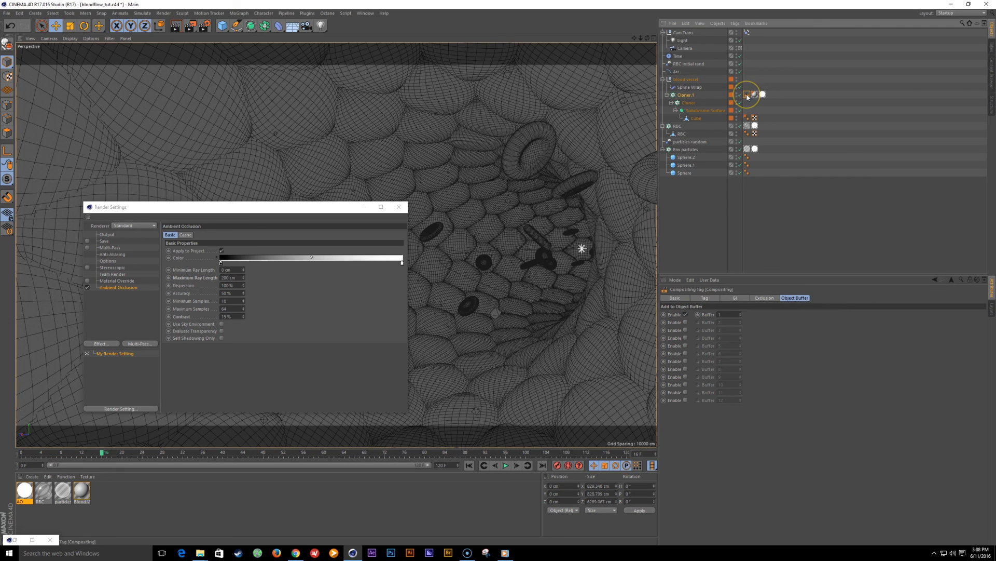
# Step: Copy the Compositing tag onto the RBC cloner and switch the copy from object buffer 1 to buffer 2
pyautogui.moveTo(748, 97); pyautogui.dragTo(763, 128)
pyautogui.click(686, 314)
pyautogui.click(686, 322)
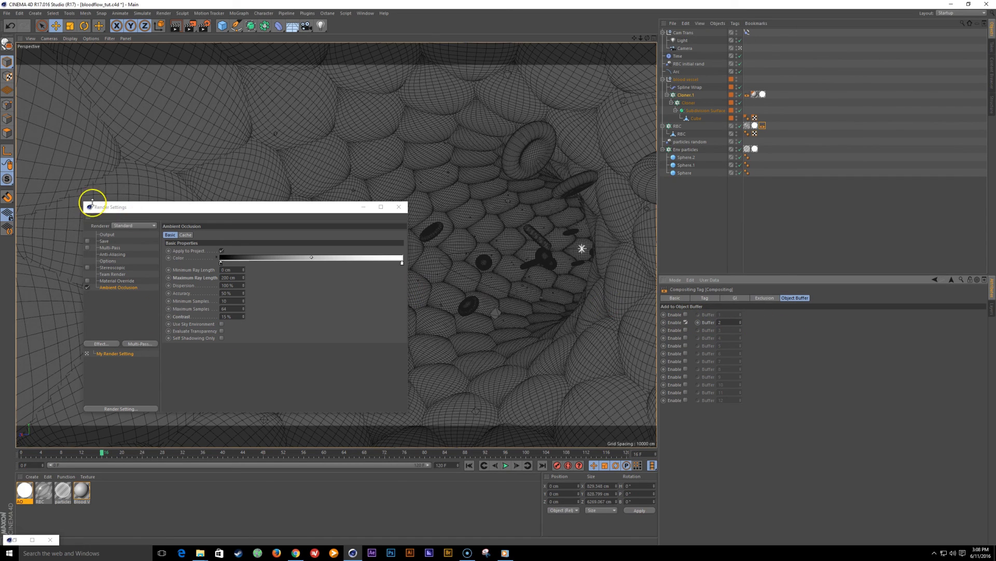
# Step: Enable Multi-Pass rendering and add two Object Buffer passes, assigning group ID 2 to the second
pyautogui.click(87, 248)
pyautogui.click(140, 344)
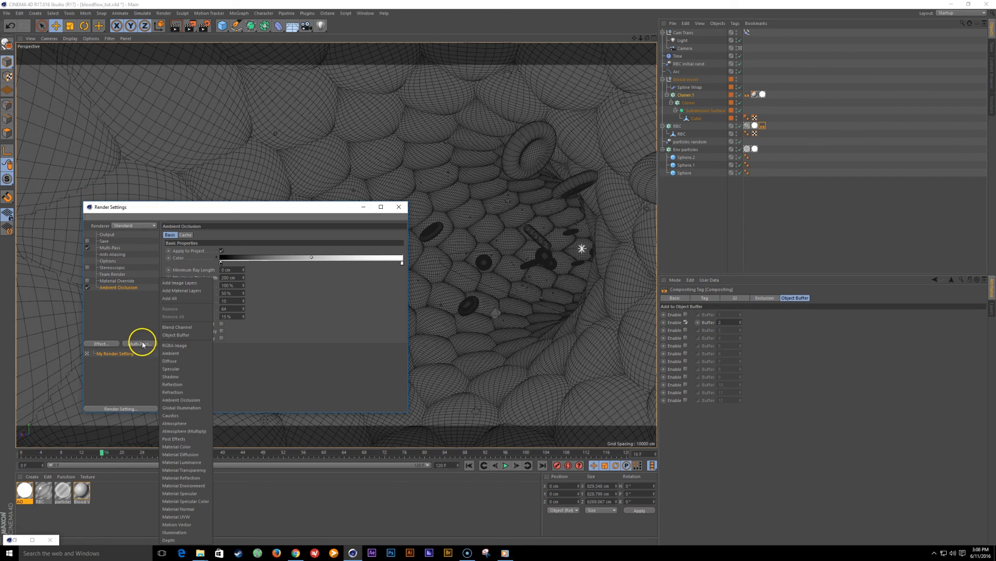
pyautogui.click(195, 336)
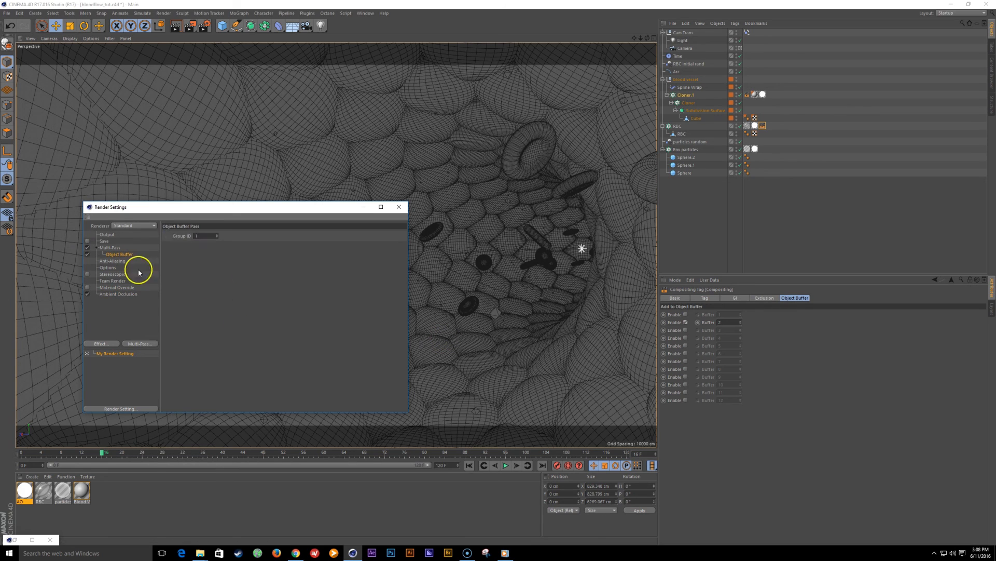
pyautogui.click(139, 345)
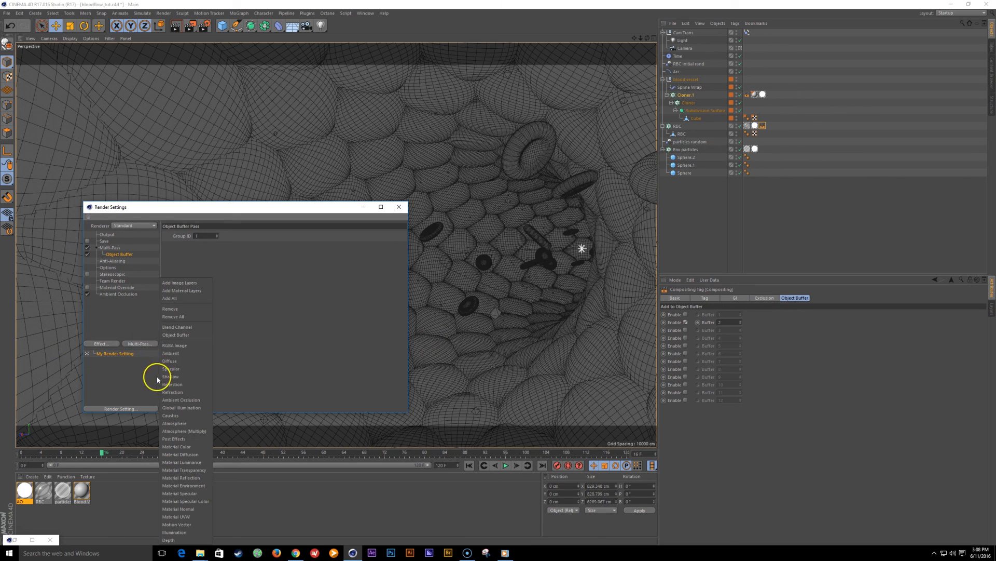
pyautogui.click(190, 335)
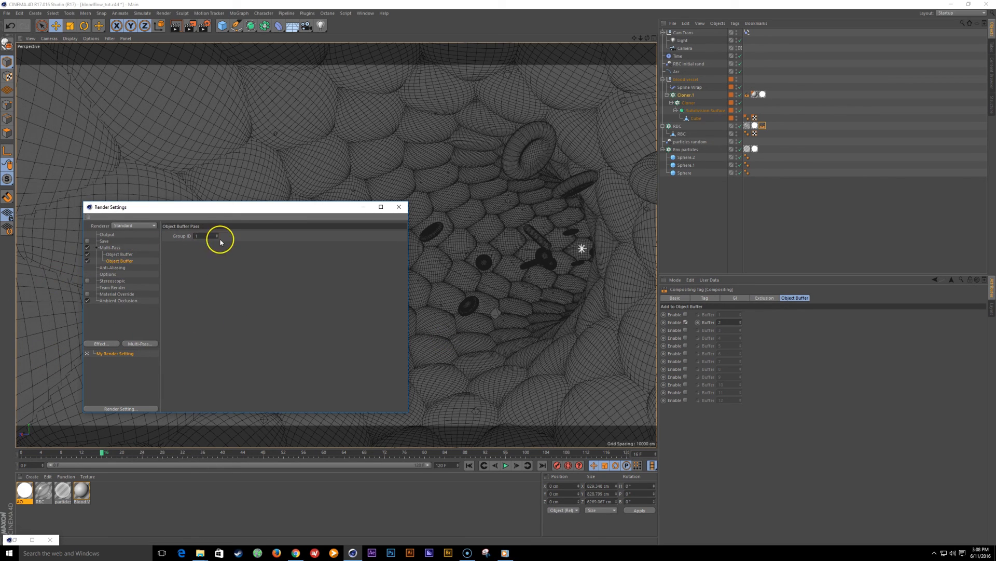
# Step: Add a Depth pass to the Multi-Pass settings
pyautogui.moveTo(223, 209); pyautogui.dragTo(609, 258)
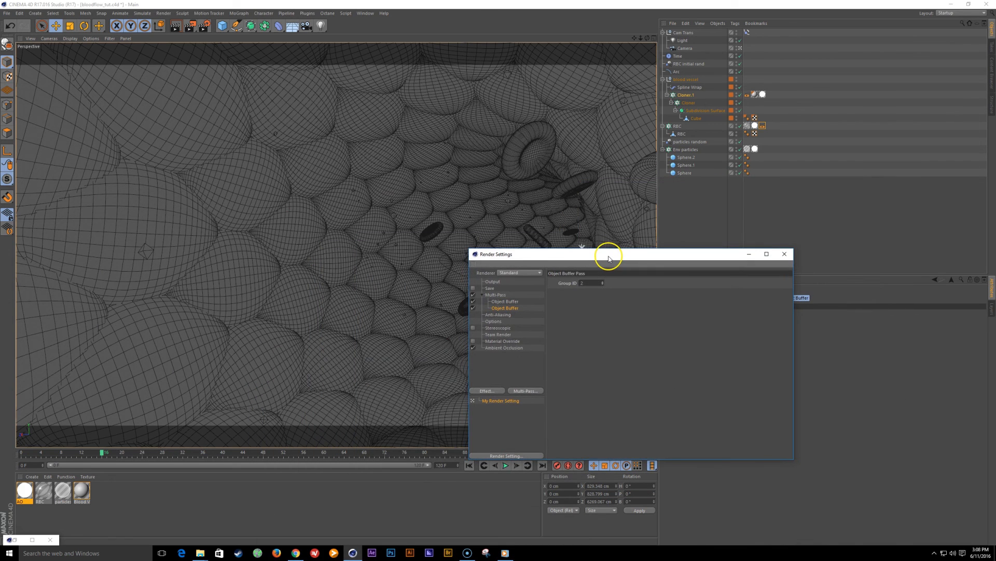
pyautogui.click(523, 392)
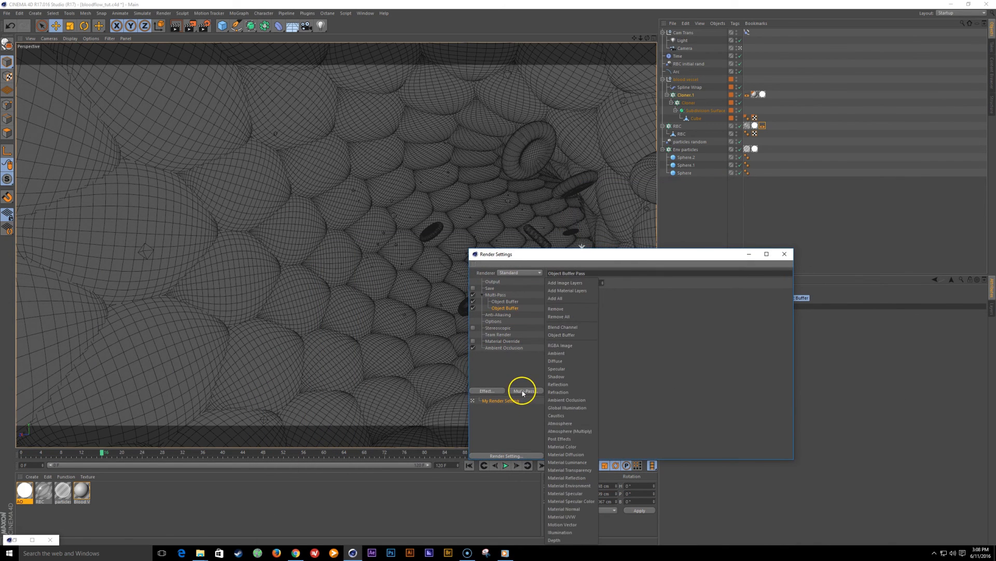
pyautogui.click(566, 539)
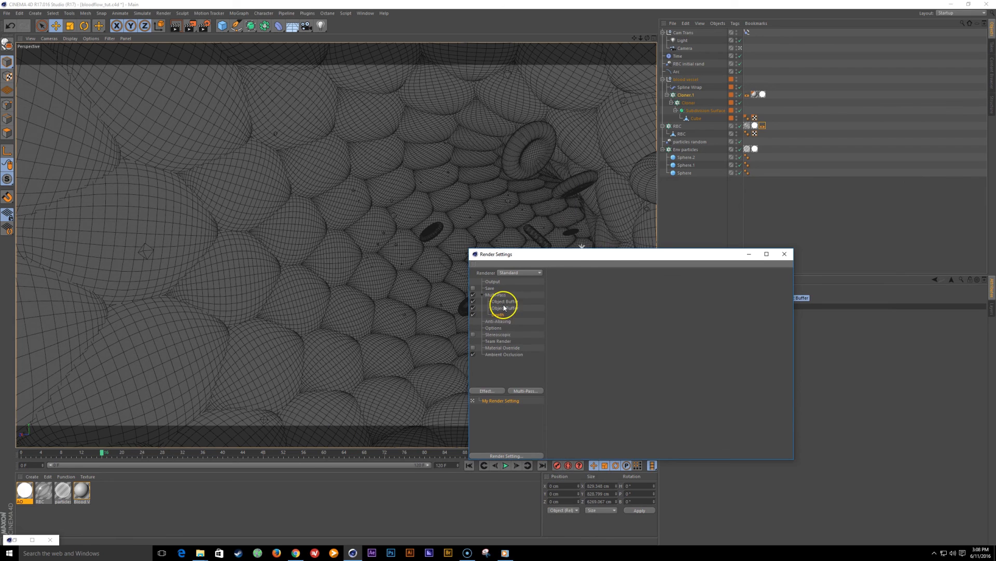
pyautogui.moveTo(566, 259); pyautogui.dragTo(713, 299)
# Step: Close the render settings and select the camera, showing it up close along the vessel in the Top view
pyautogui.press('F2')
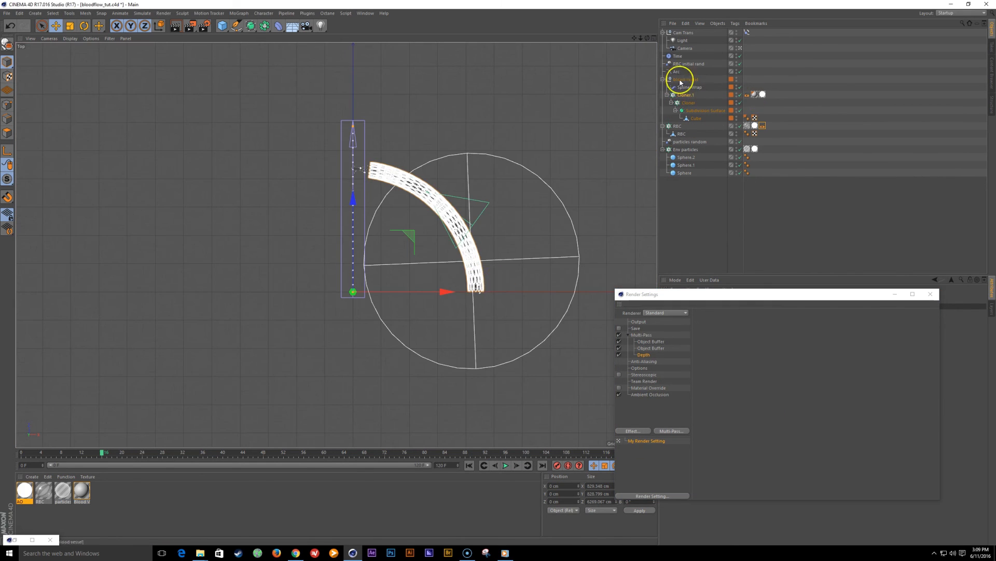
pyautogui.click(686, 47)
pyautogui.click(930, 295)
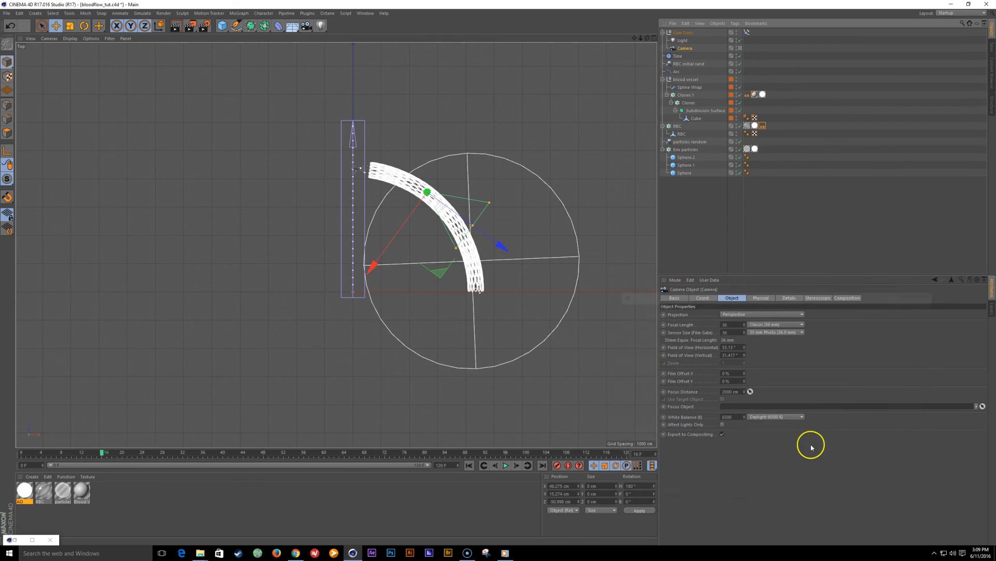
pyautogui.scroll(5, 480, 258)
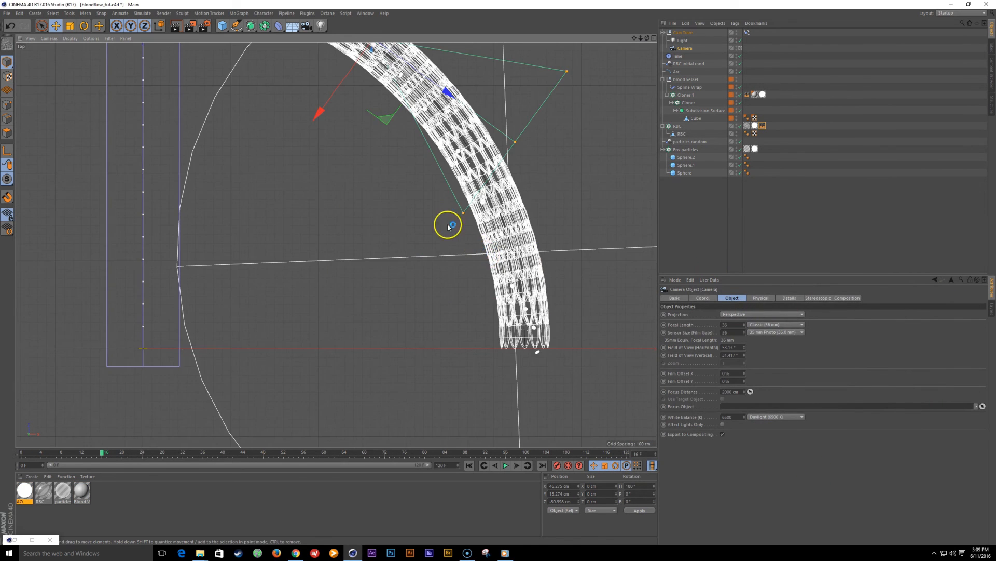
# Step: Shorten the selected camera's focus distance by pulling its focus plane back inside the curved blood vessel
pyautogui.keyDown('alt'); pyautogui.moveTo(448, 225); pyautogui.dragTo(448, 348, button='middle'); pyautogui.keyUp('alt')
pyautogui.click(516, 271)
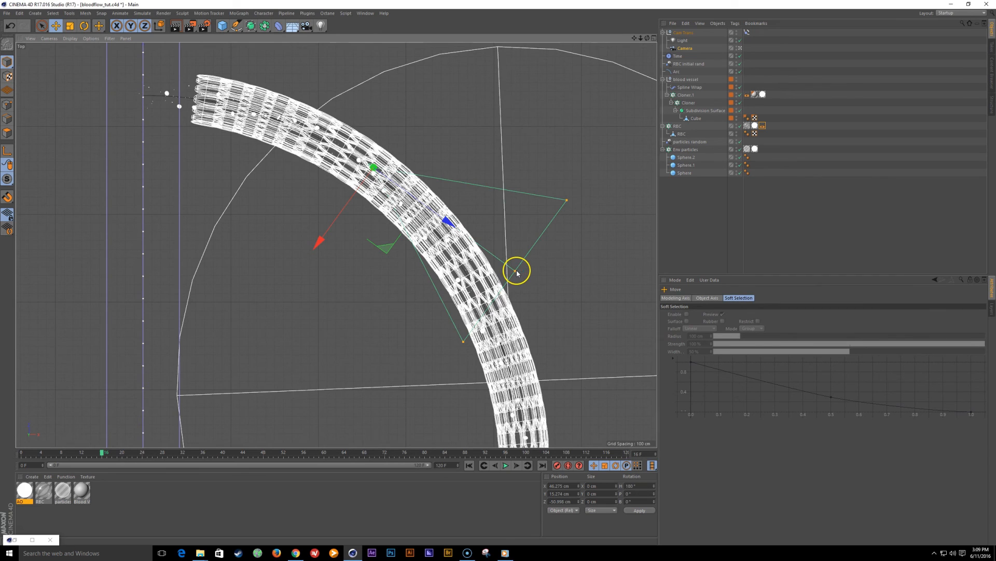
pyautogui.moveTo(516, 271); pyautogui.dragTo(402, 200)
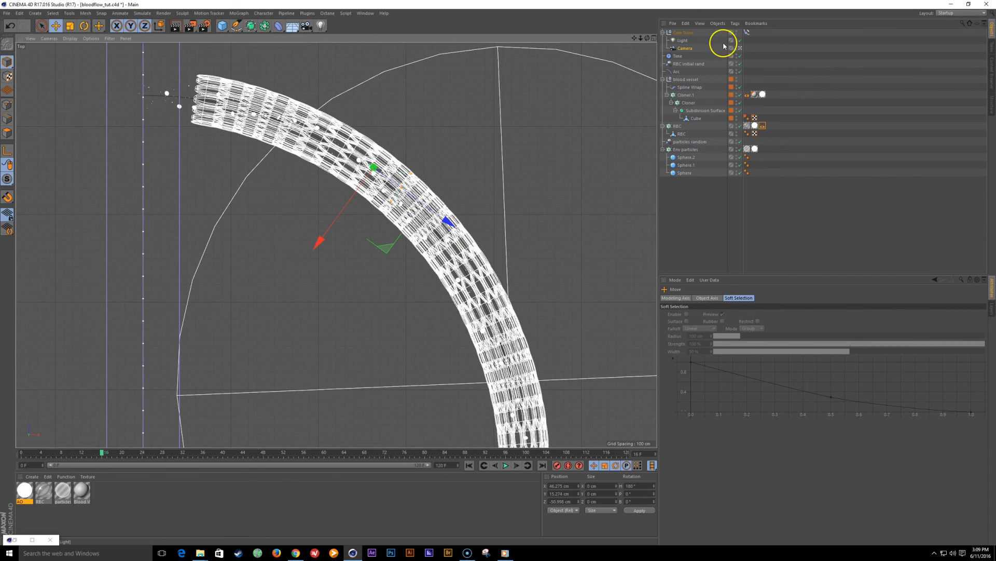
pyautogui.click(686, 48)
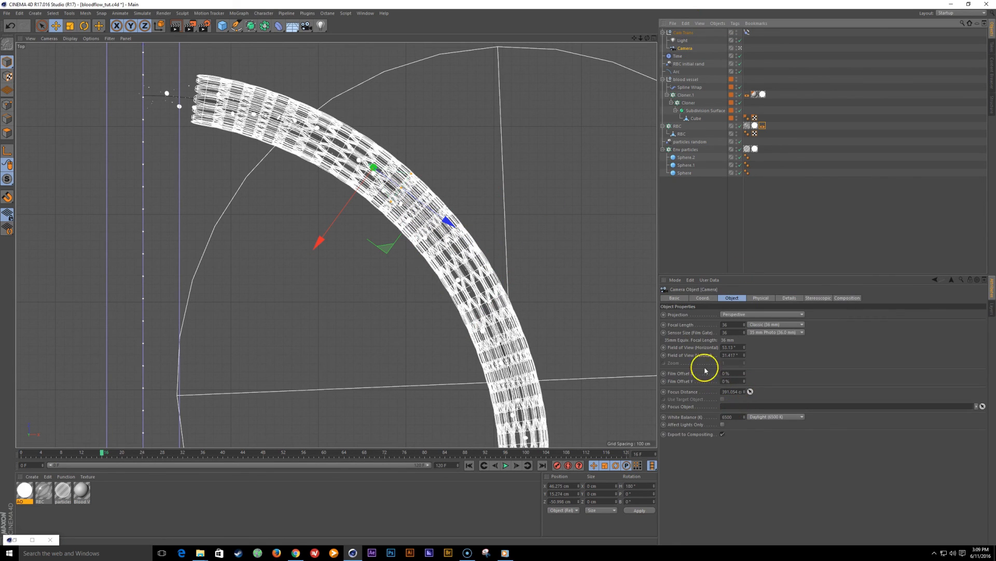
pyautogui.moveTo(400, 187); pyautogui.dragTo(411, 196)
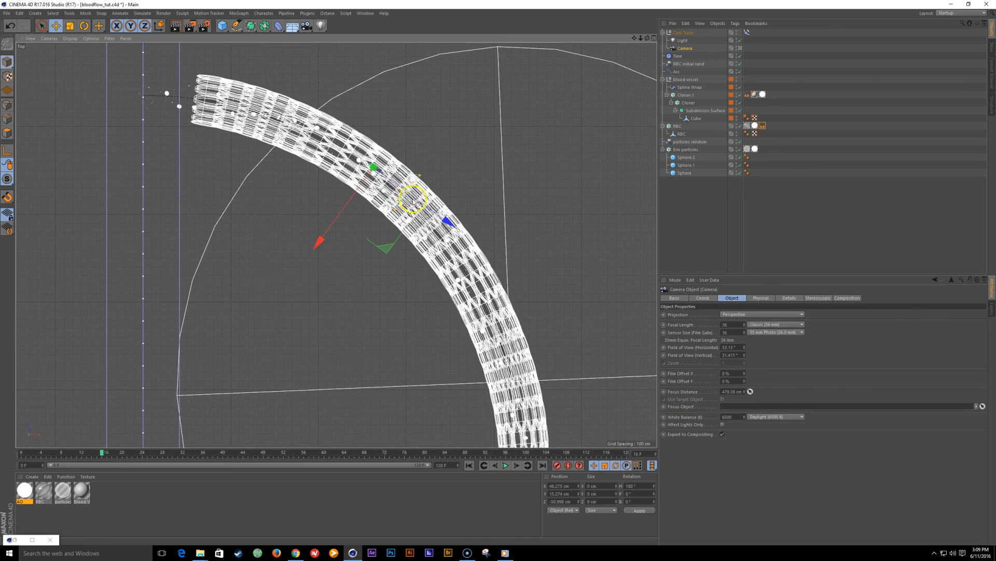
# Step: Enable the camera's DOF Map Rear Blur and extend its end distance to about 2088 cm, past the vessel's far curve
pyautogui.click(789, 299)
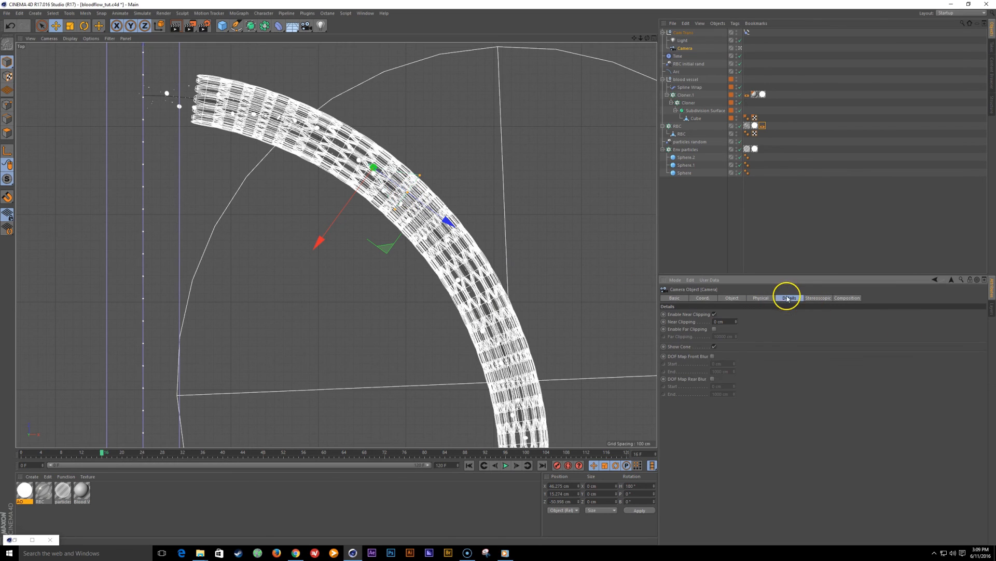
pyautogui.click(712, 379)
pyautogui.moveTo(479, 244); pyautogui.dragTo(518, 291)
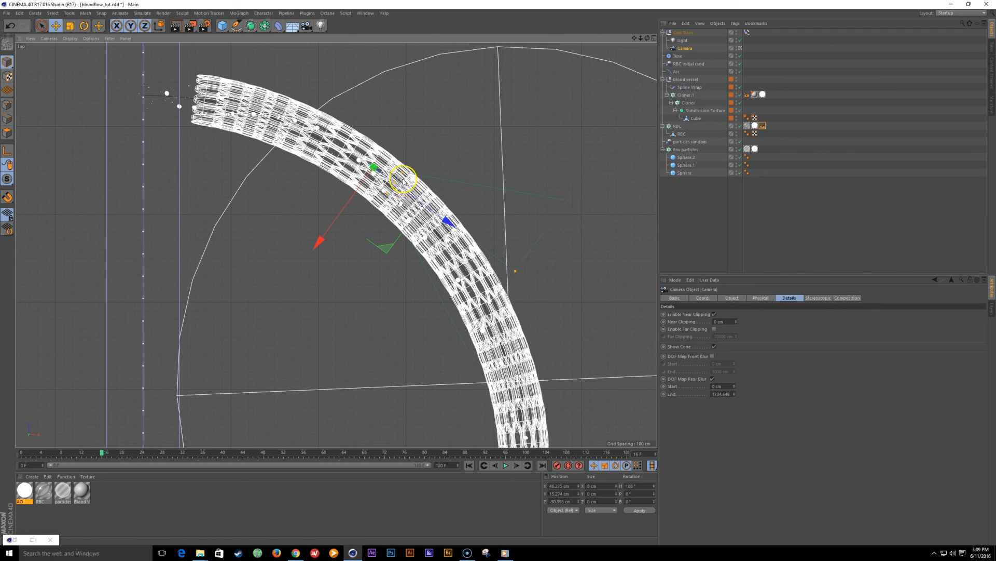
pyautogui.moveTo(521, 274); pyautogui.dragTo(541, 304)
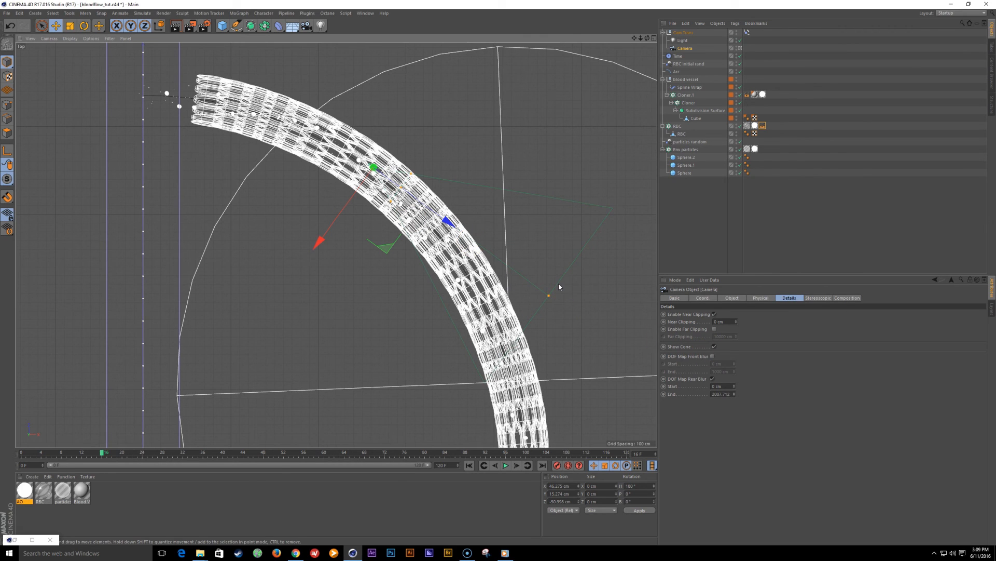
# Step: Review the render's anti-aliasing options and set the output size to 960 x 540 pixels with the ratio locked
pyautogui.click(205, 26)
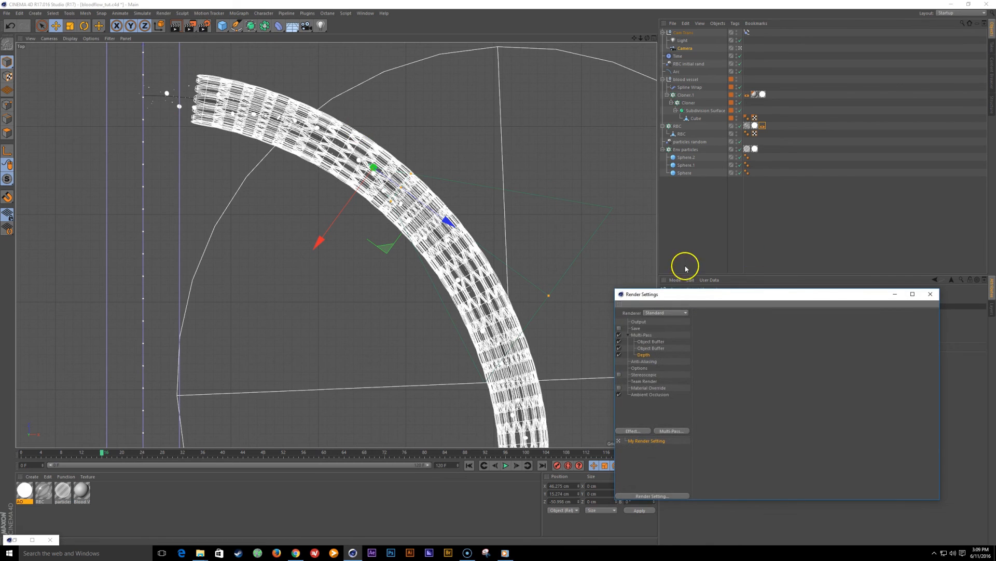
pyautogui.moveTo(694, 296); pyautogui.dragTo(522, 218)
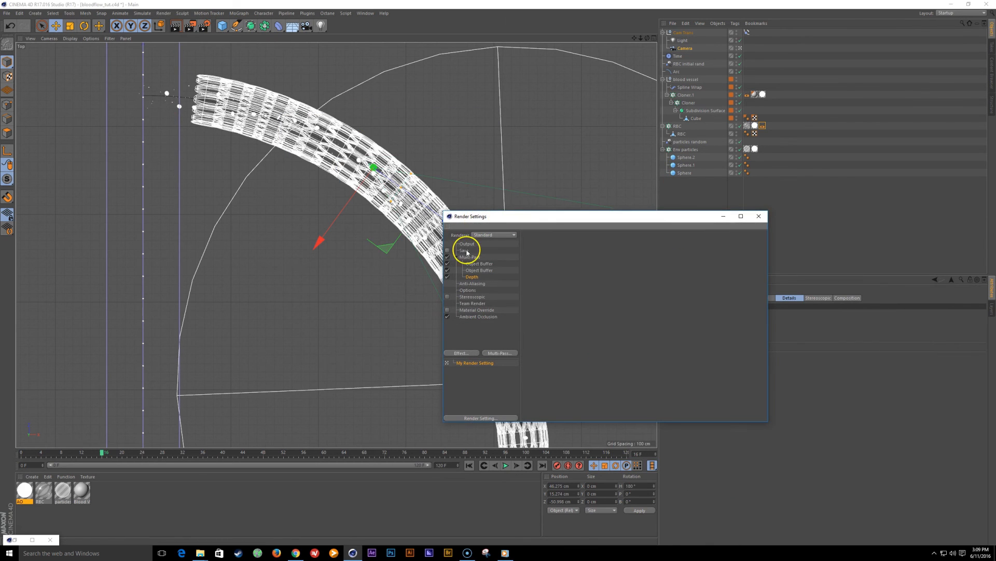
pyautogui.click(488, 284)
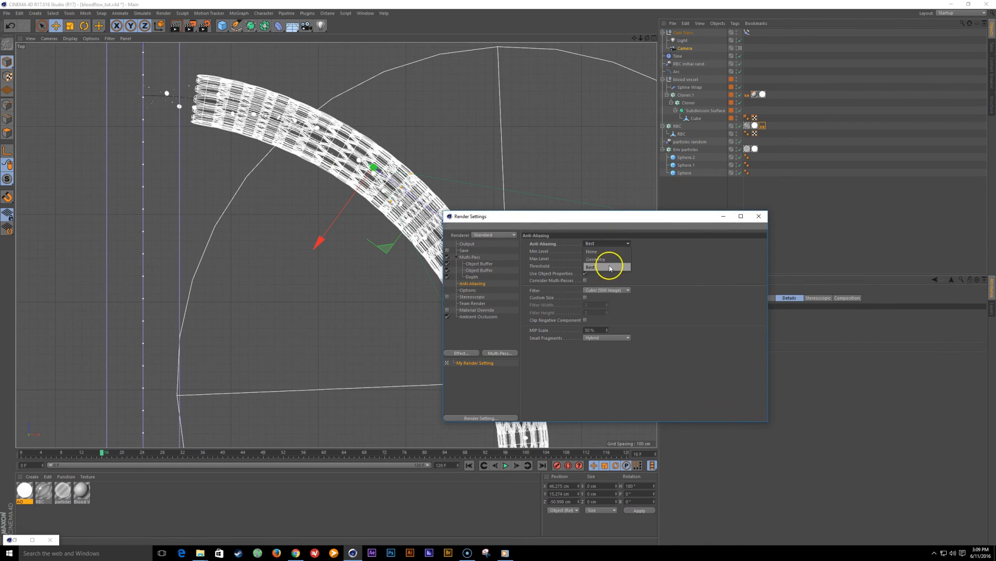
pyautogui.click(469, 243)
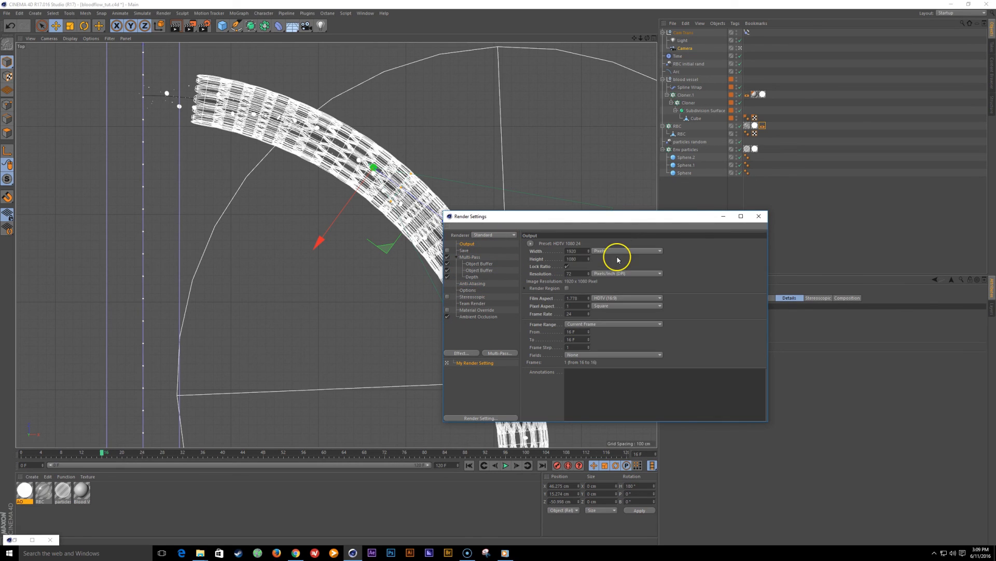
pyautogui.doubleClick(577, 259)
pyautogui.moveTo(579, 221); pyautogui.dragTo(480, 192)
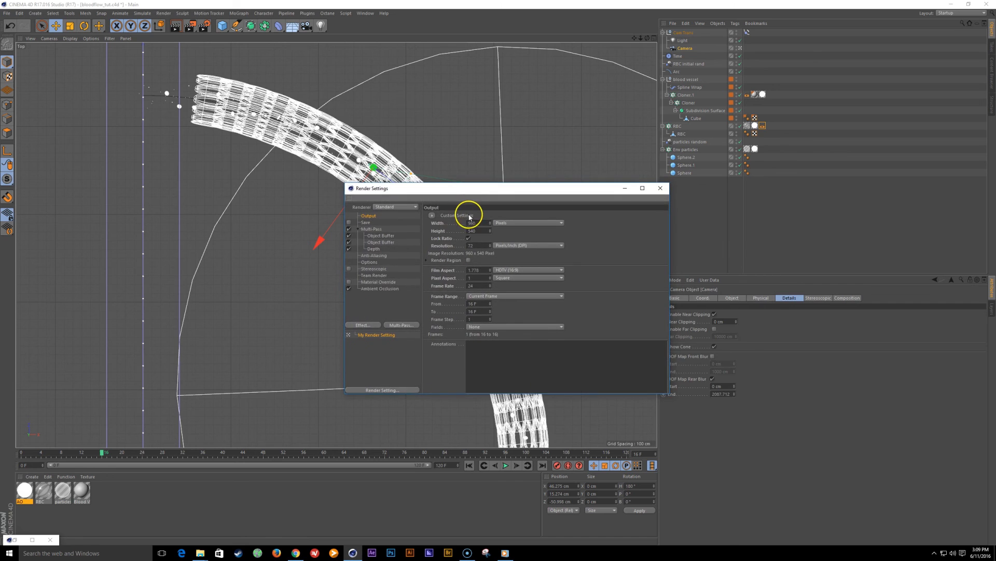
# Step: Render the current frame to the Picture Viewer and display its layers in Single-Pass mode
pyautogui.hotkey('shift', 'r')
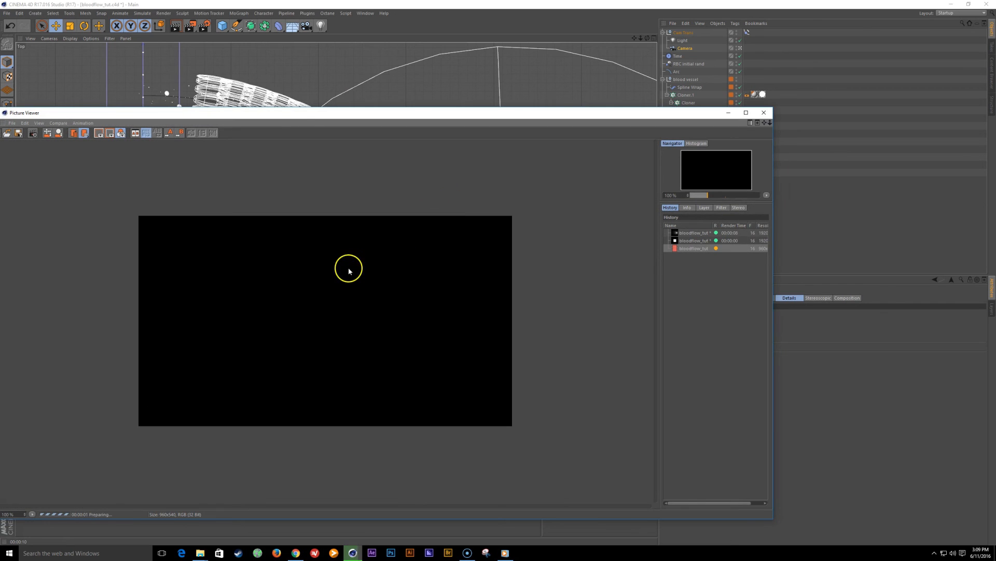
pyautogui.moveTo(295, 111); pyautogui.dragTo(328, 106)
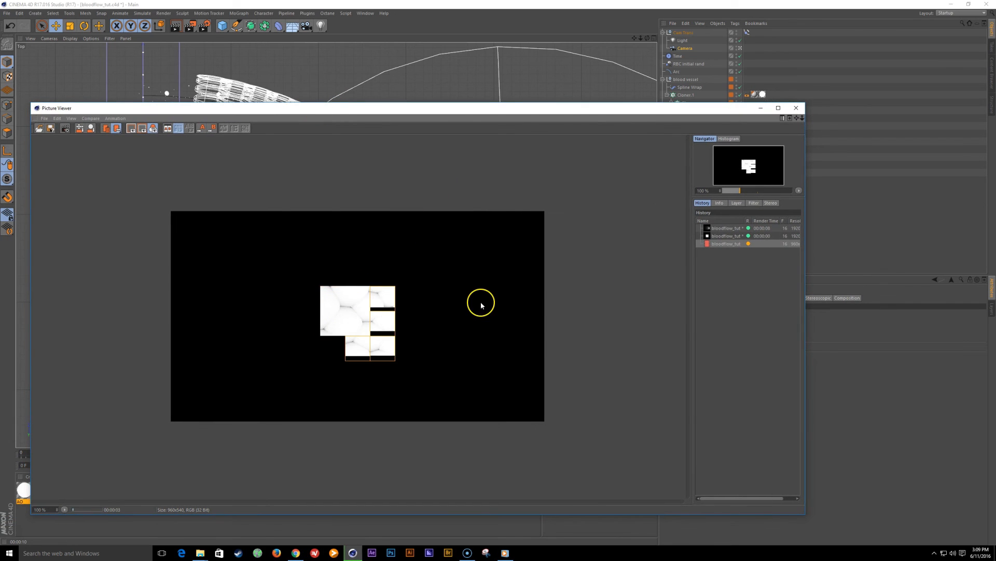
pyautogui.click(737, 203)
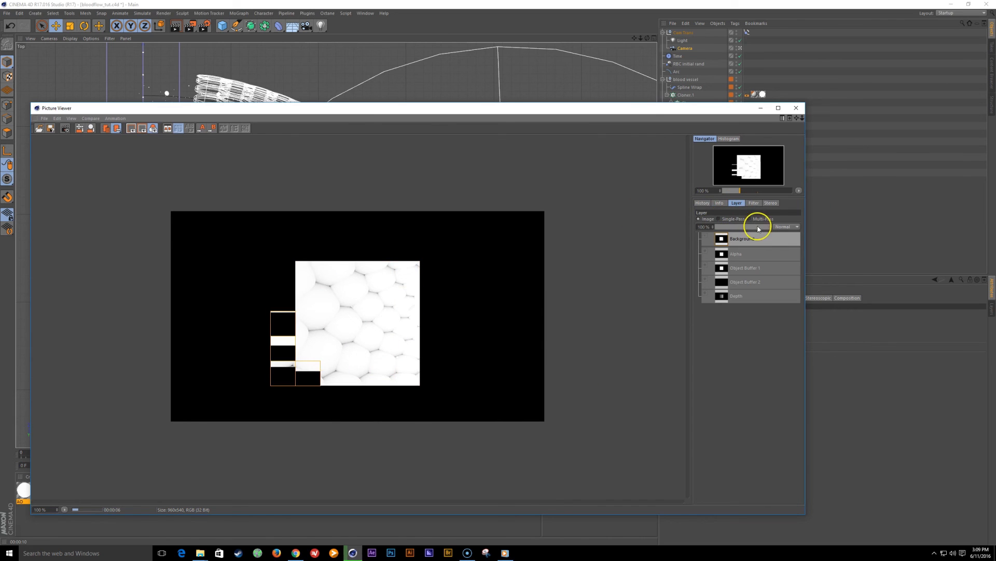
pyautogui.click(733, 219)
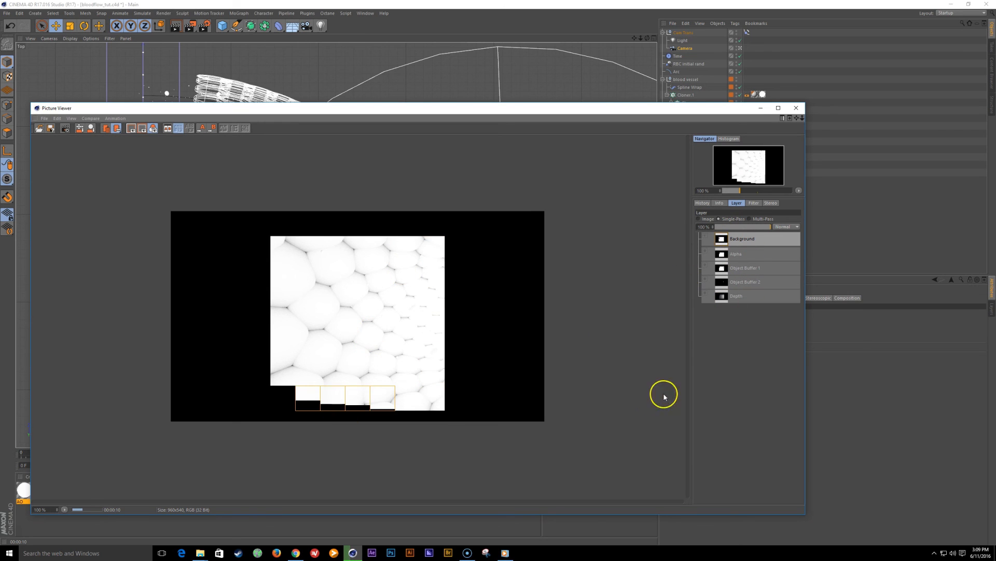
# Step: Inspect the Alpha, Object Buffer 1, Object Buffer 2, Depth and Background passes of the new render one by one
pyautogui.click(741, 255)
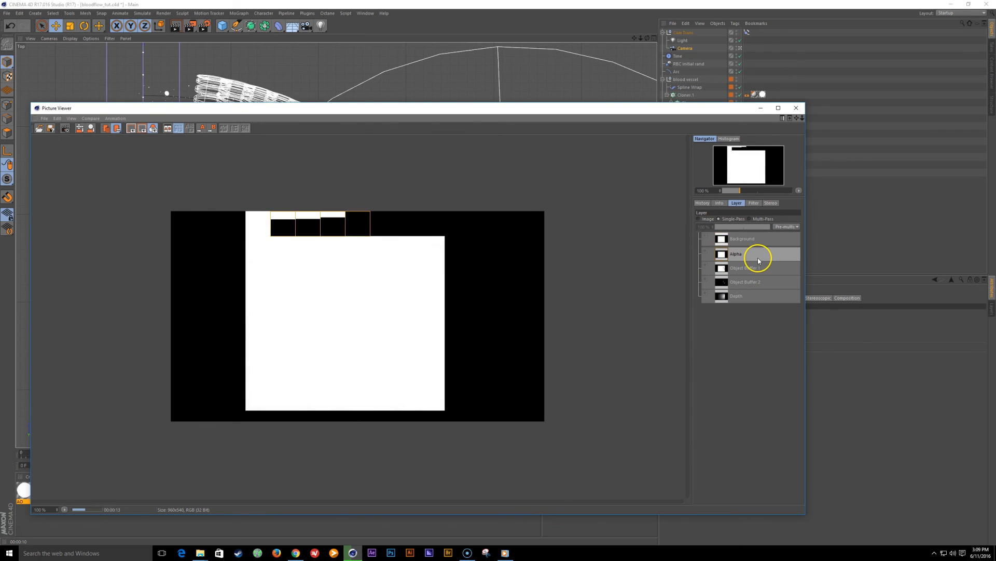
pyautogui.click(743, 268)
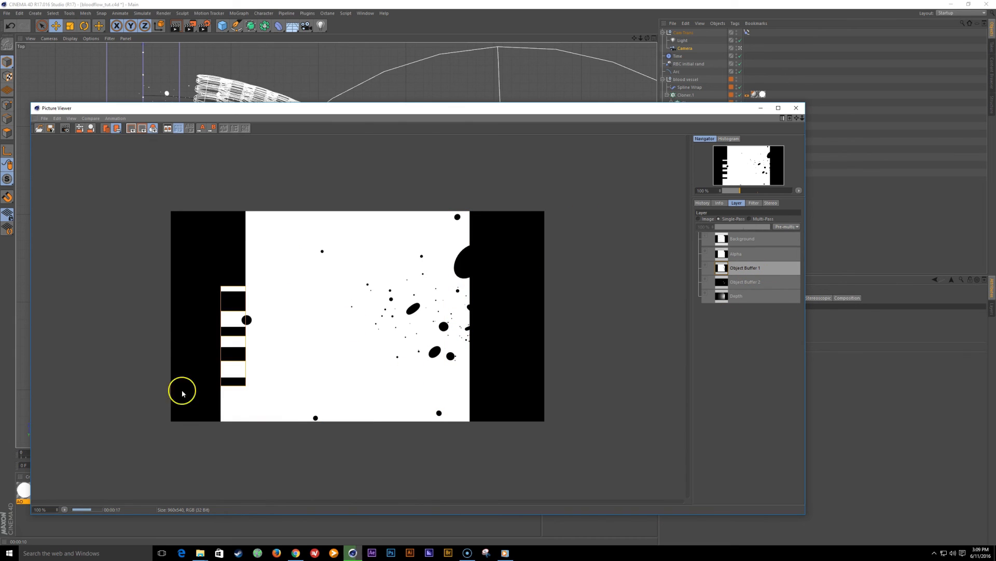
pyautogui.click(751, 281)
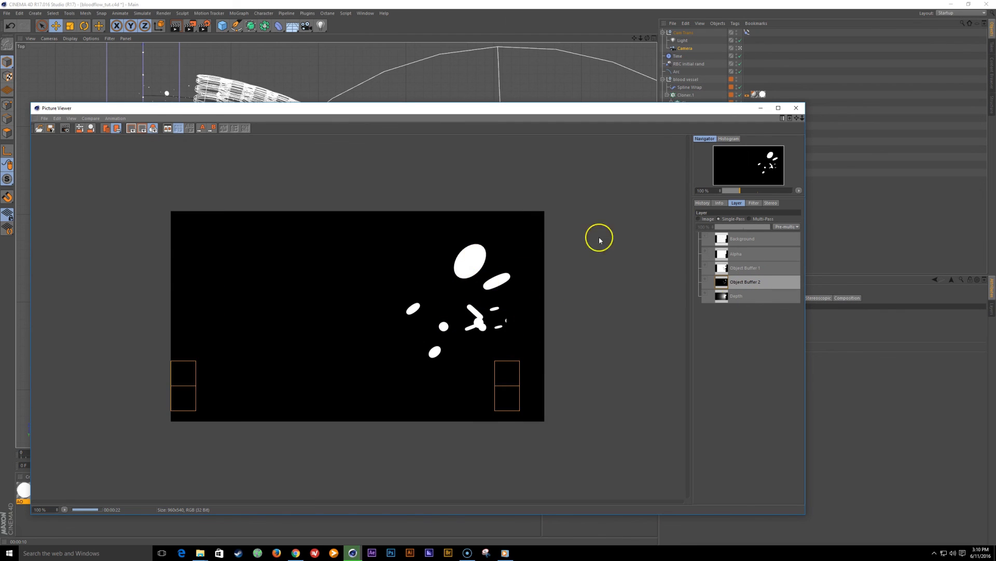
pyautogui.click(742, 299)
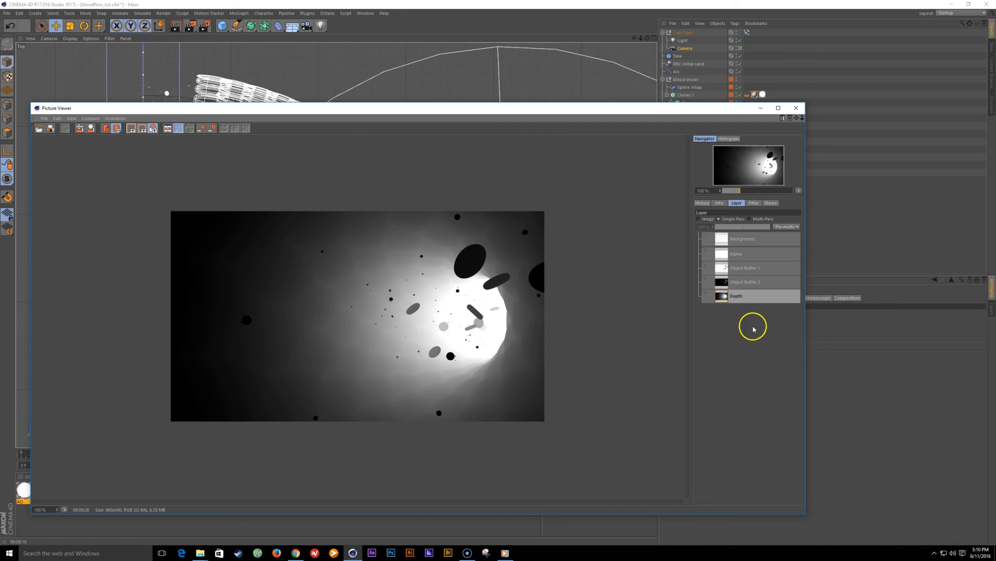
pyautogui.click(755, 283)
pyautogui.click(746, 239)
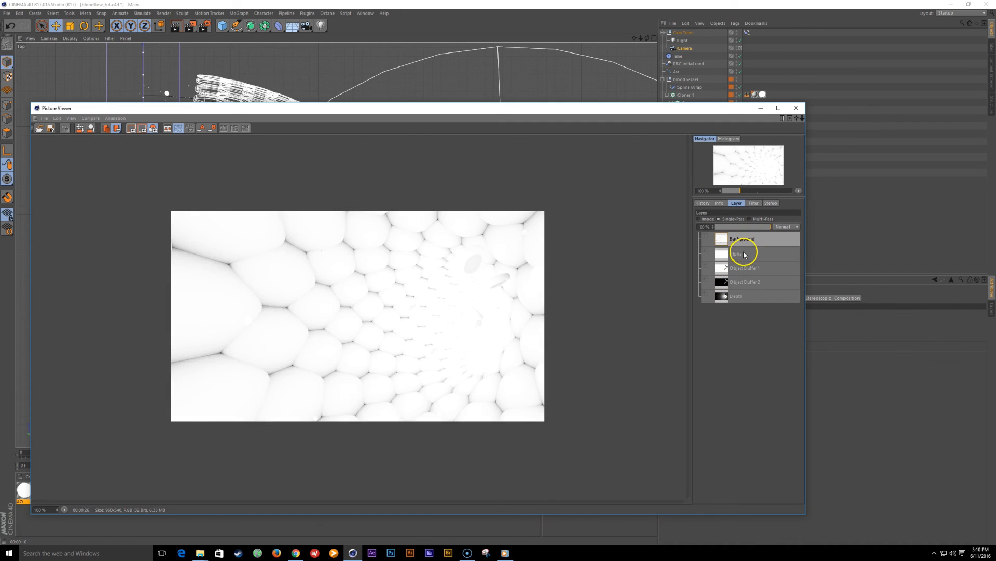
pyautogui.click(745, 254)
pyautogui.click(750, 238)
# Step: View the combined image, then return to single passes and examine both object buffers and the Depth pass
pyautogui.click(698, 219)
pyautogui.moveTo(562, 111); pyautogui.dragTo(585, 115)
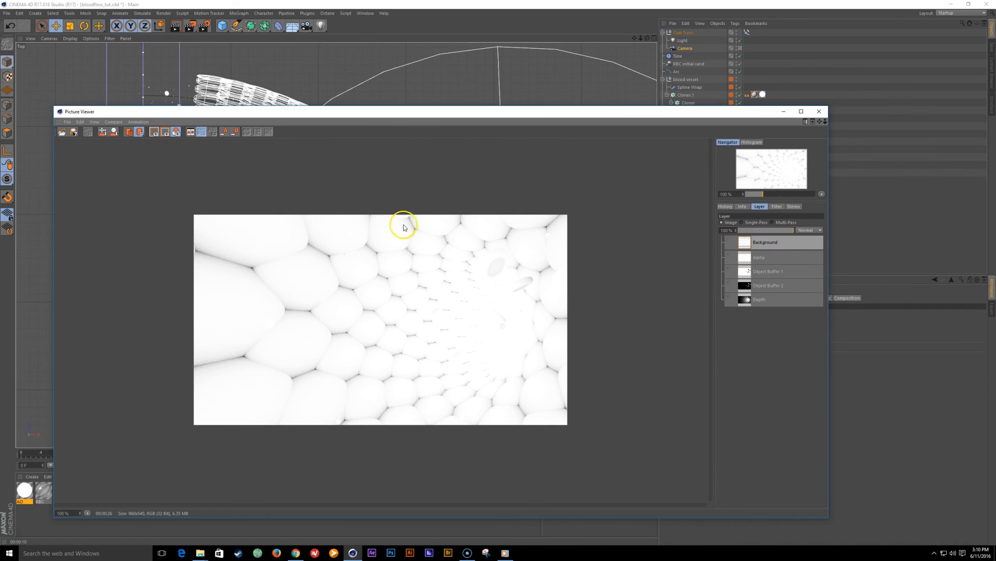
pyautogui.click(763, 272)
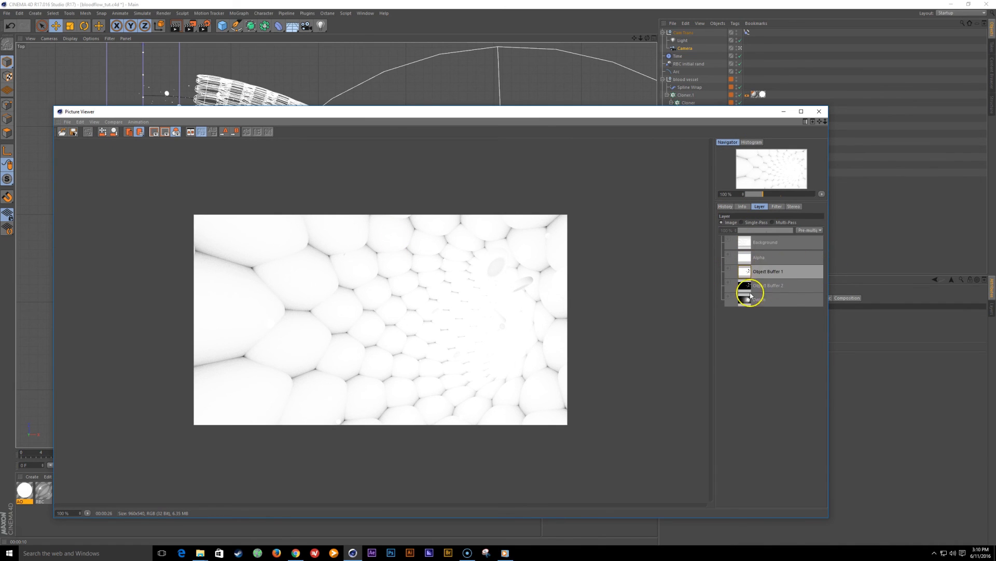
pyautogui.click(753, 223)
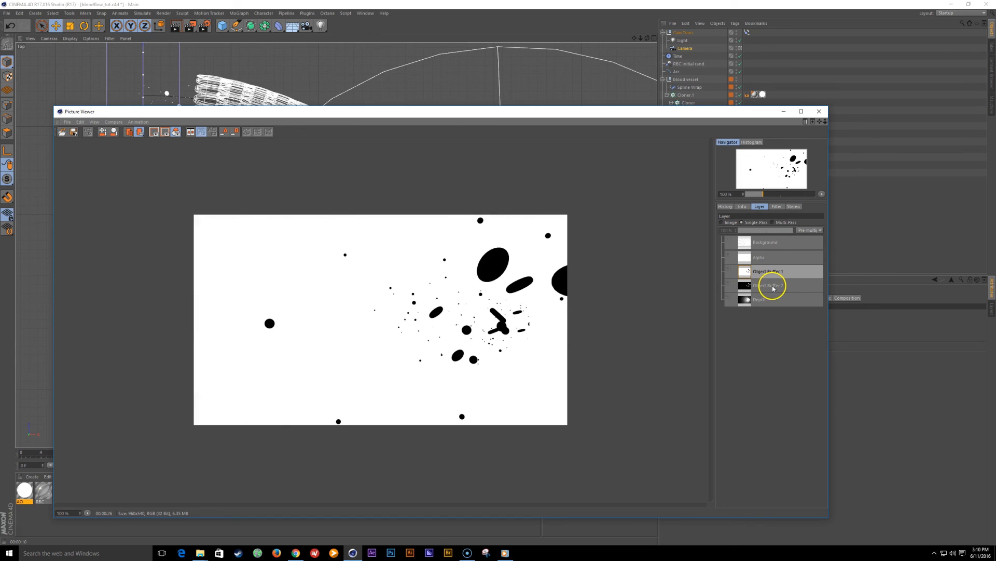
pyautogui.click(772, 286)
pyautogui.click(766, 299)
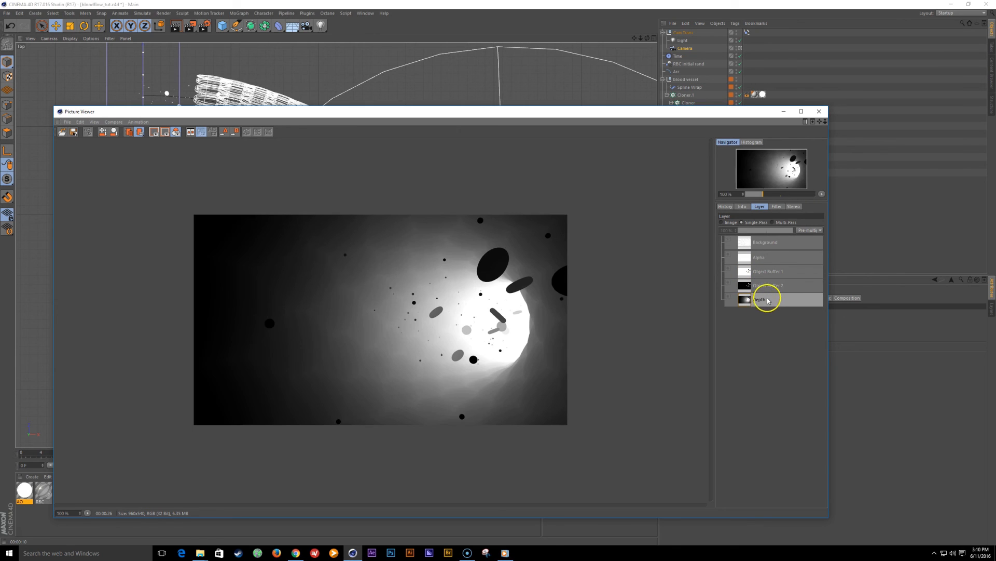
# Step: Show the first bloodflow_tut render from the render history and examine the cells and lighting
pyautogui.click(725, 207)
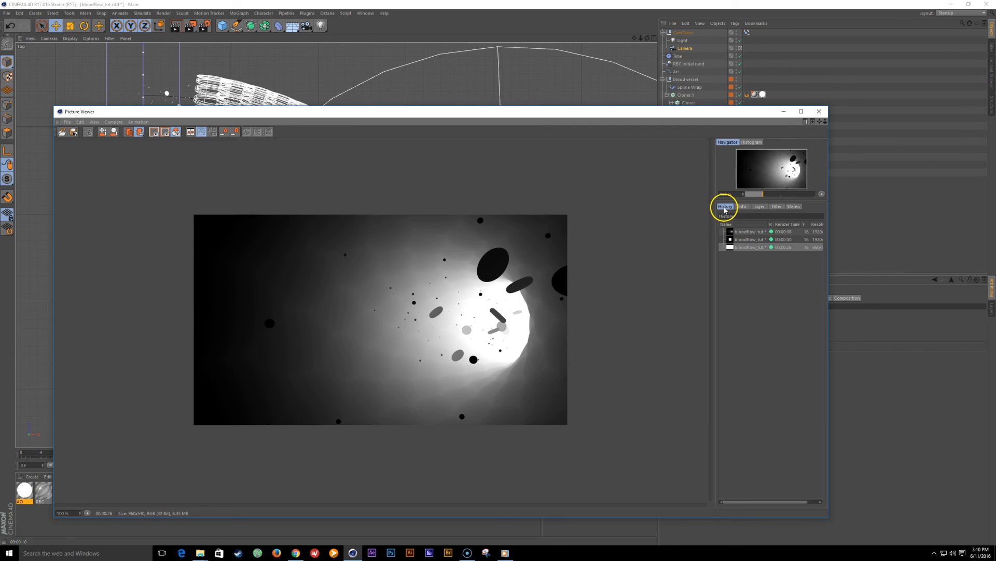
pyautogui.click(753, 235)
pyautogui.scroll(-3, 533, 275)
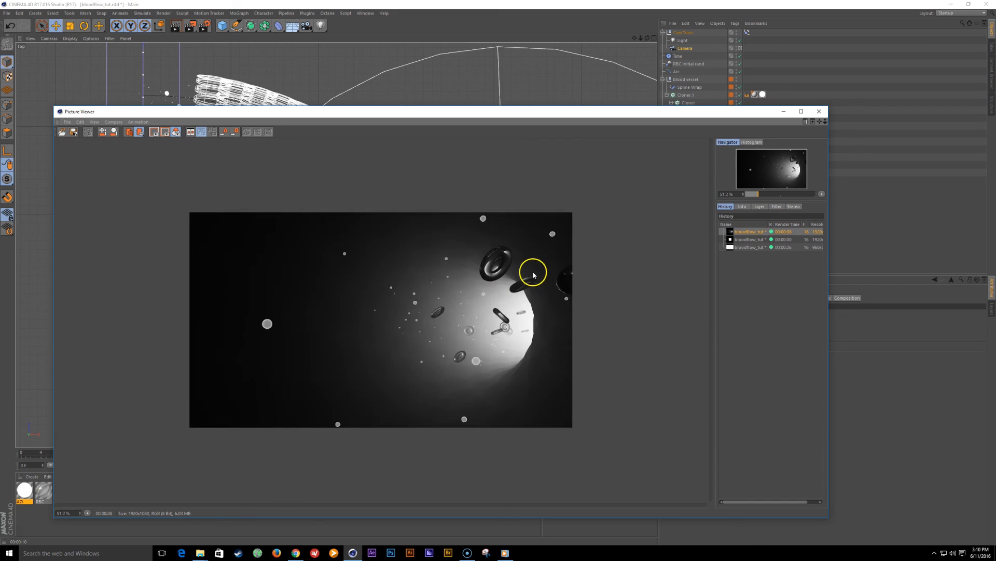
pyautogui.scroll(1, 533, 275)
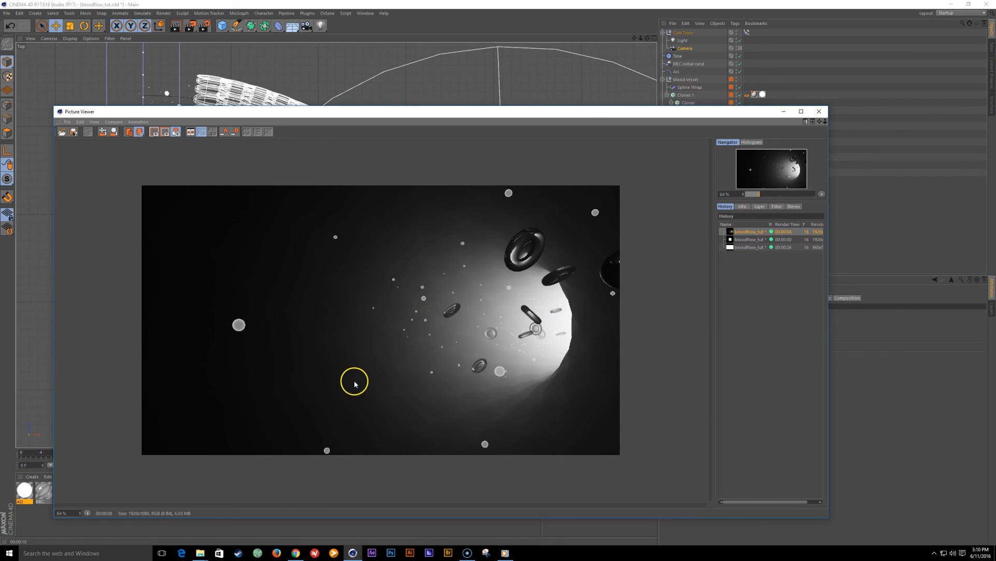
# Step: Return to the 960 x 540 render and compare its Background, Object Buffer 1, Object Buffer 2 and Depth layers
pyautogui.click(750, 247)
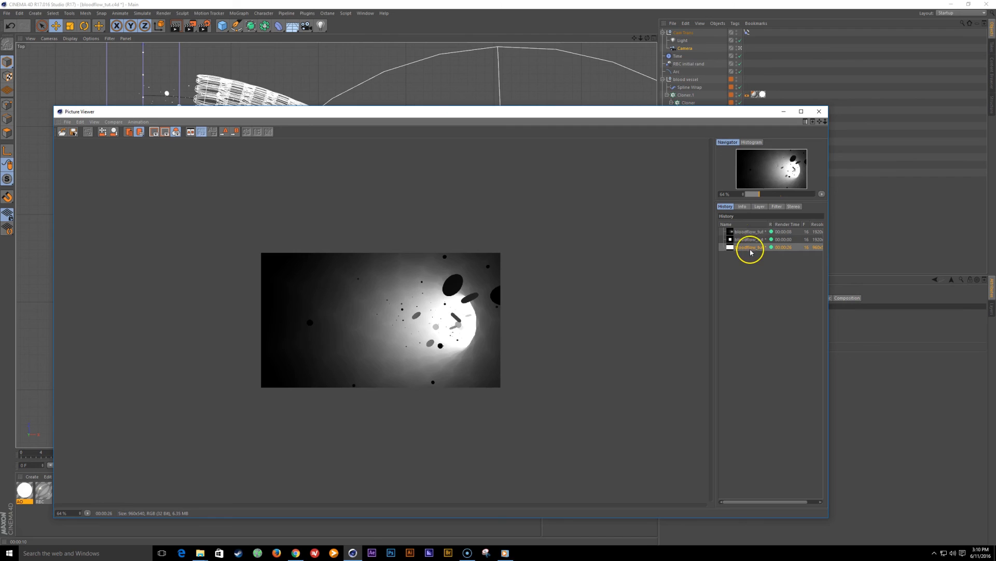
pyautogui.click(759, 206)
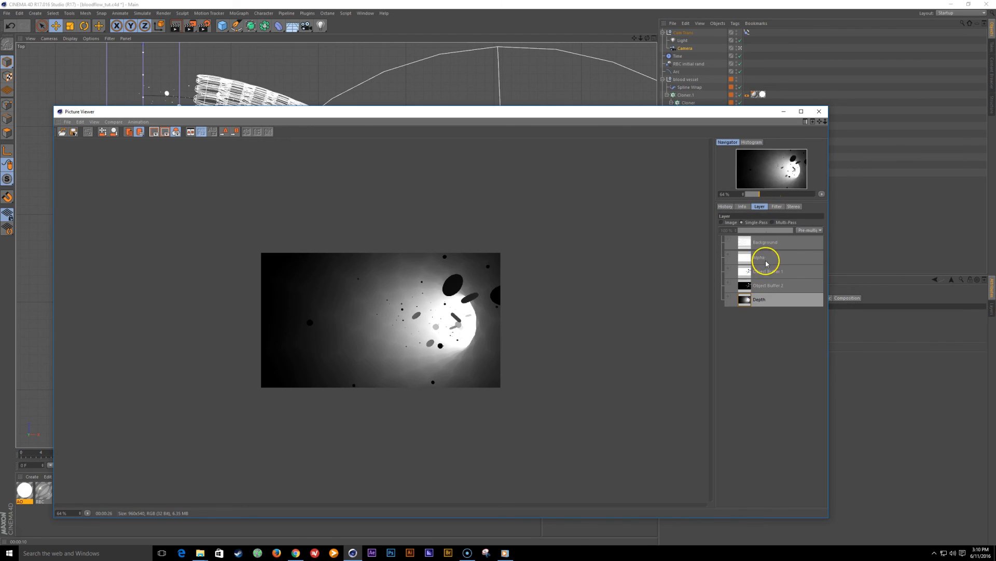
pyautogui.click(758, 243)
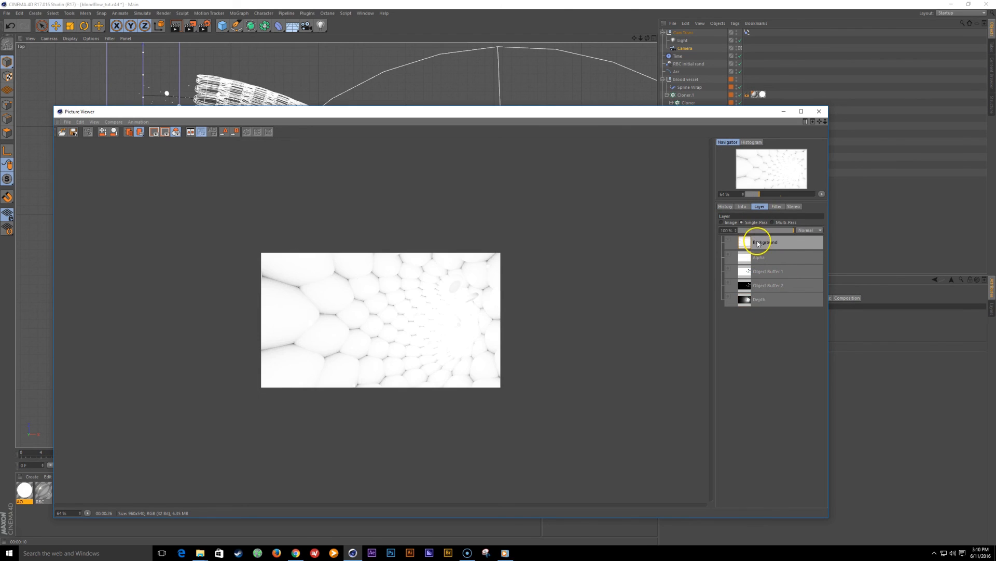
pyautogui.click(768, 271)
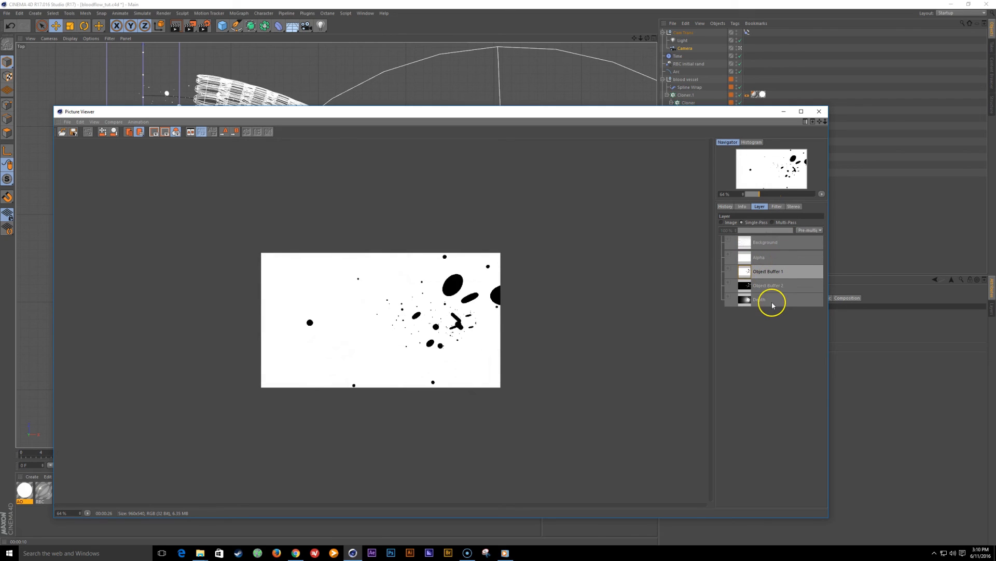
pyautogui.click(773, 284)
pyautogui.click(773, 300)
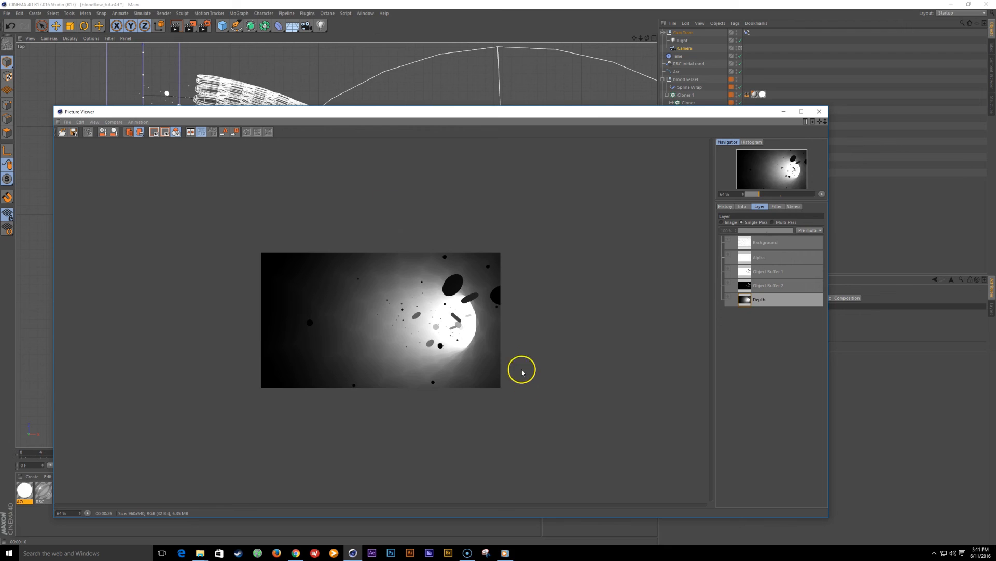
pyautogui.scroll(2, 520, 369)
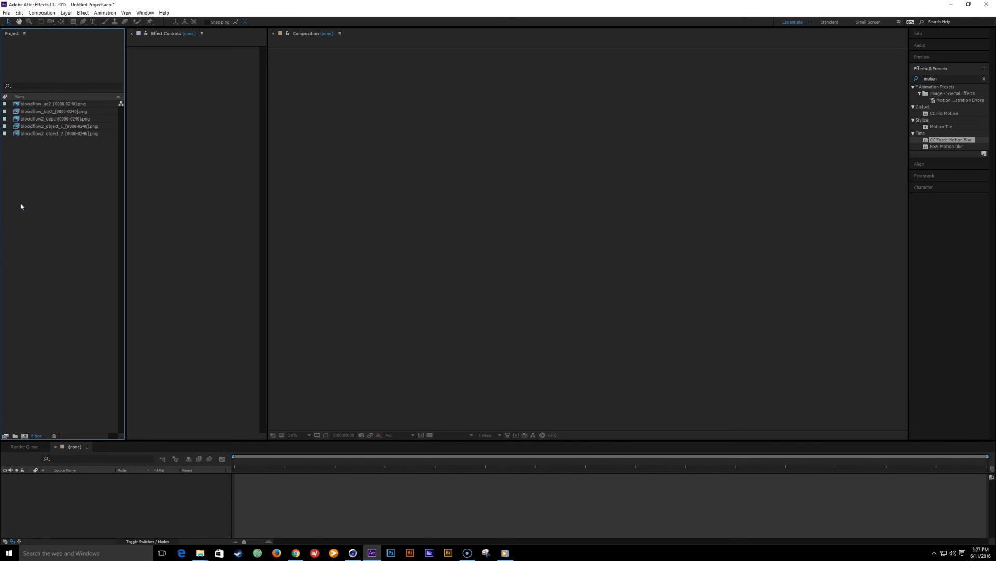
# Step: Open the bloodflow_bty2_[0000-0240].png sequence for preview
pyautogui.click(56, 112)
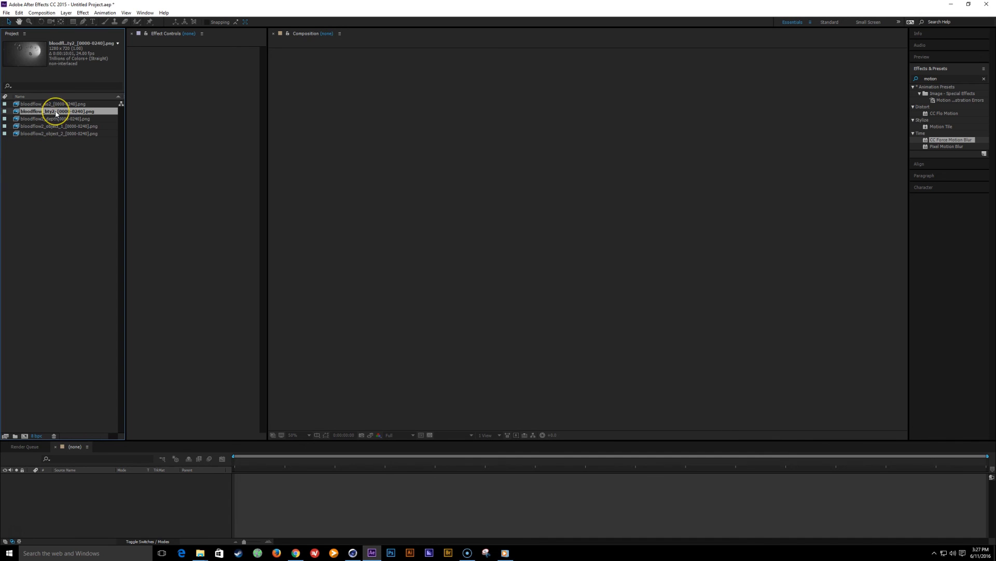
pyautogui.doubleClick(56, 112)
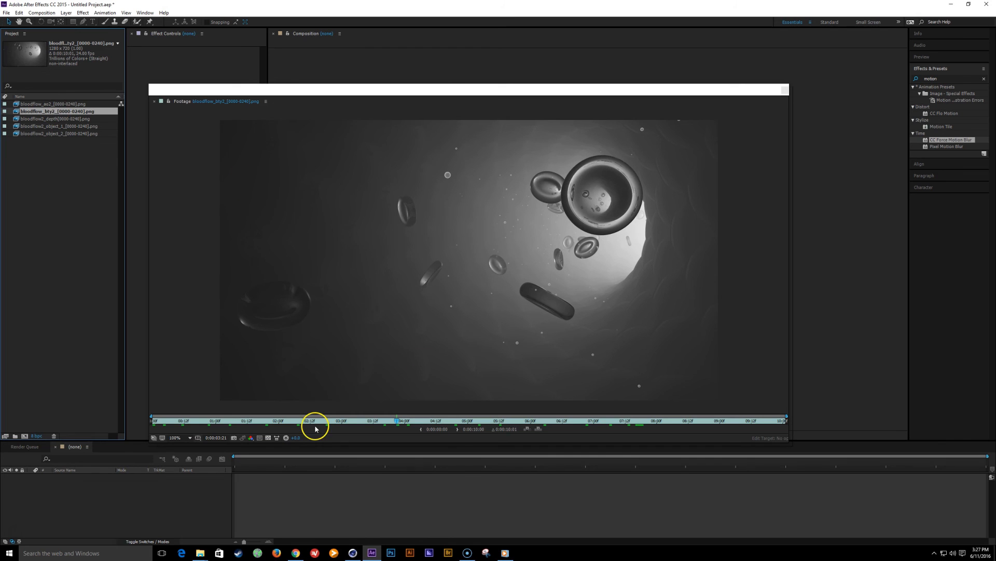
# Step: Switch to Windows Media Player, play the BloodFlow_wSoundDx_1080 video, stop it and close the player
pyautogui.click(503, 552)
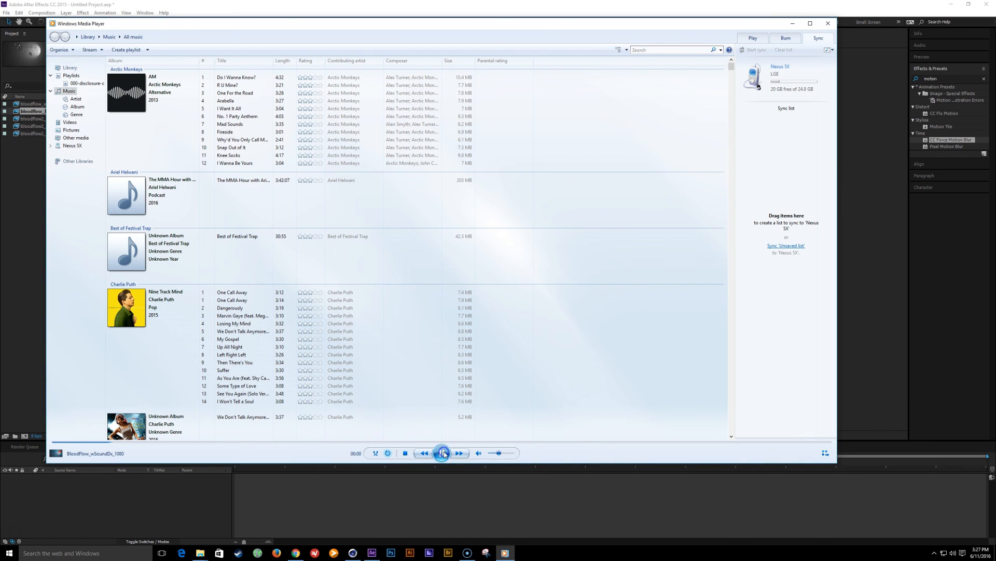
pyautogui.click(777, 125)
pyautogui.click(752, 41)
pyautogui.click(762, 84)
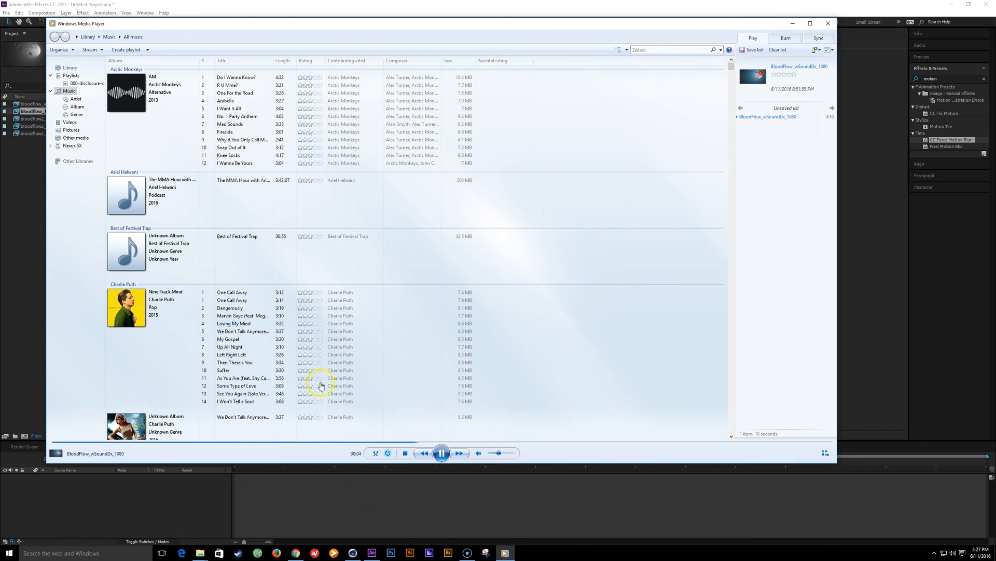
pyautogui.click(407, 454)
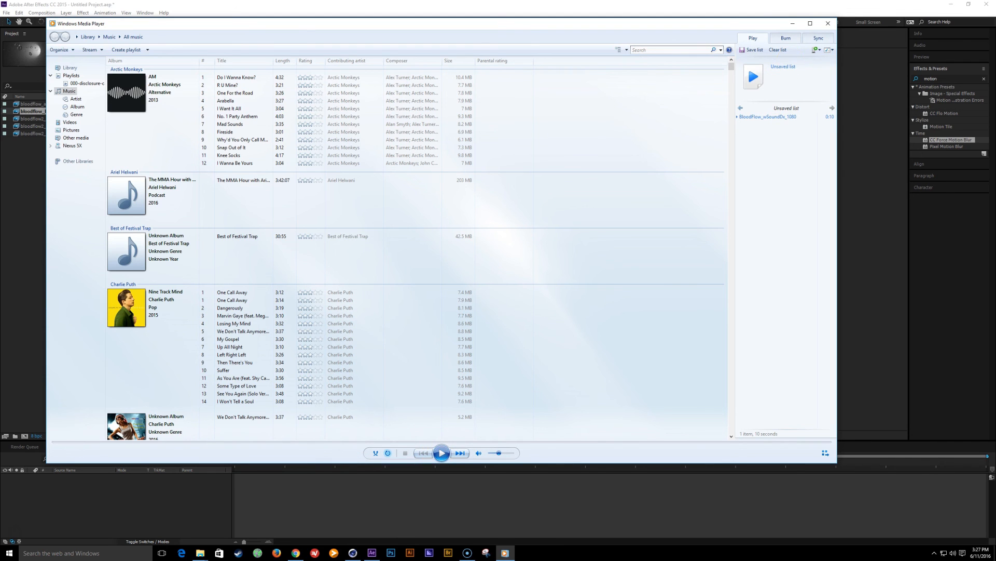
pyautogui.click(828, 23)
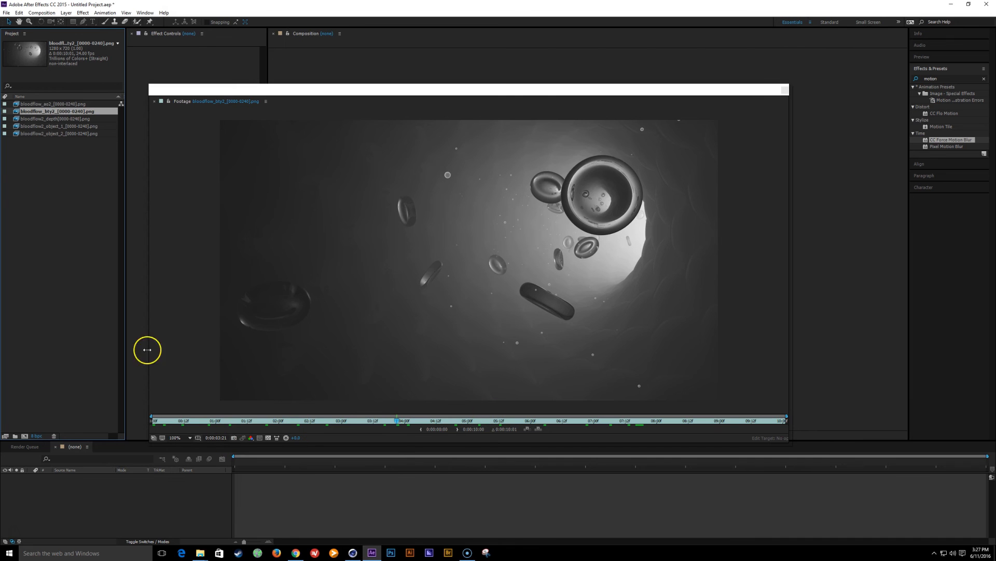
# Step: Scrub through the bloodflow_bty2, bloodflow_ao2 and bloodflow2_depth sequences to examine each pass
pyautogui.moveTo(452, 436); pyautogui.dragTo(544, 421)
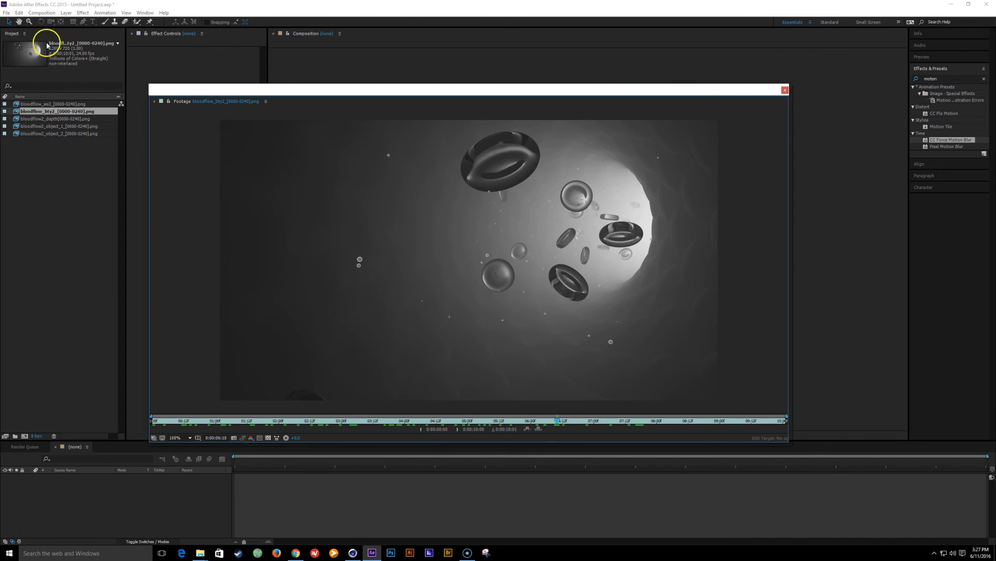
pyautogui.doubleClick(43, 104)
pyautogui.moveTo(164, 421); pyautogui.dragTo(493, 420)
pyautogui.doubleClick(48, 119)
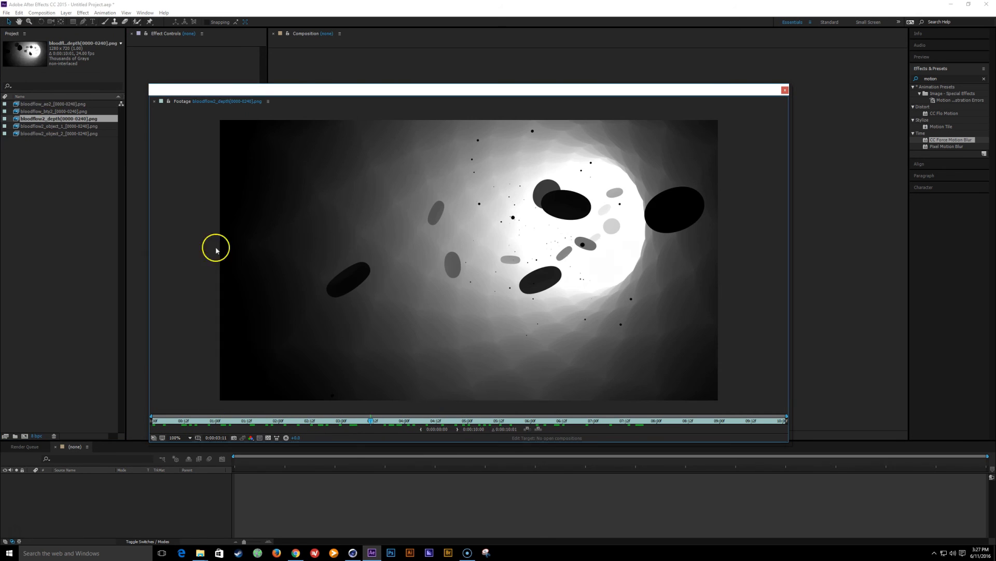
pyautogui.moveTo(194, 419); pyautogui.dragTo(378, 420)
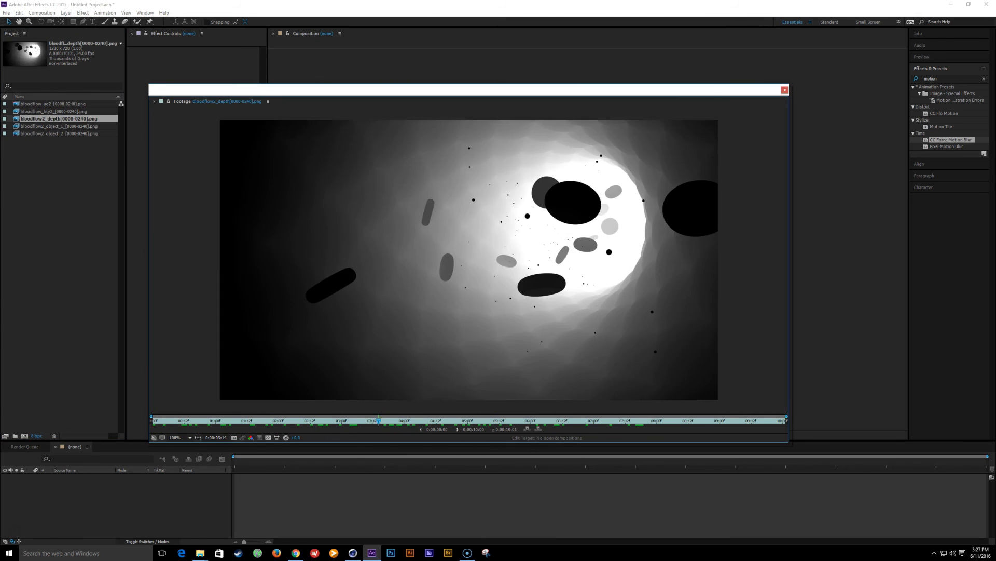
# Step: Preview the bloodflow2_object_1 and bloodflow2_object_2 sequences across their frames and close the footage viewer
pyautogui.doubleClick(83, 127)
pyautogui.moveTo(171, 420); pyautogui.dragTo(512, 420)
pyautogui.doubleClick(80, 133)
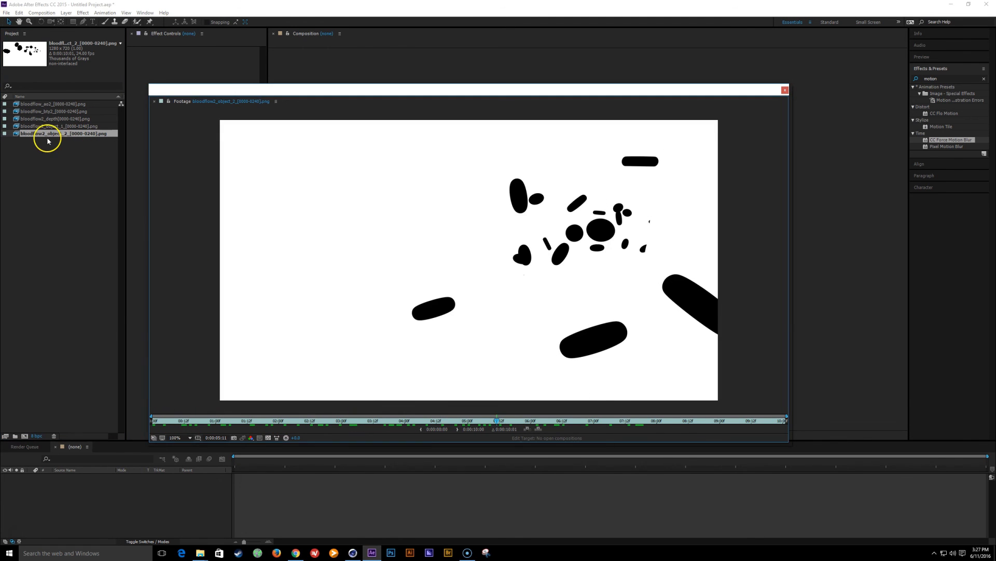
pyautogui.moveTo(215, 414); pyautogui.dragTo(467, 439)
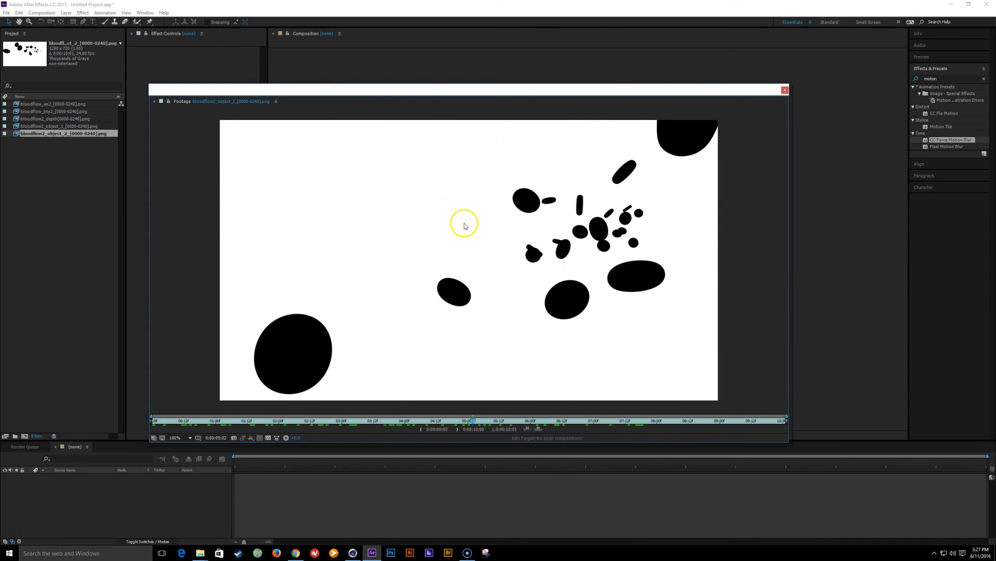
pyautogui.click(785, 91)
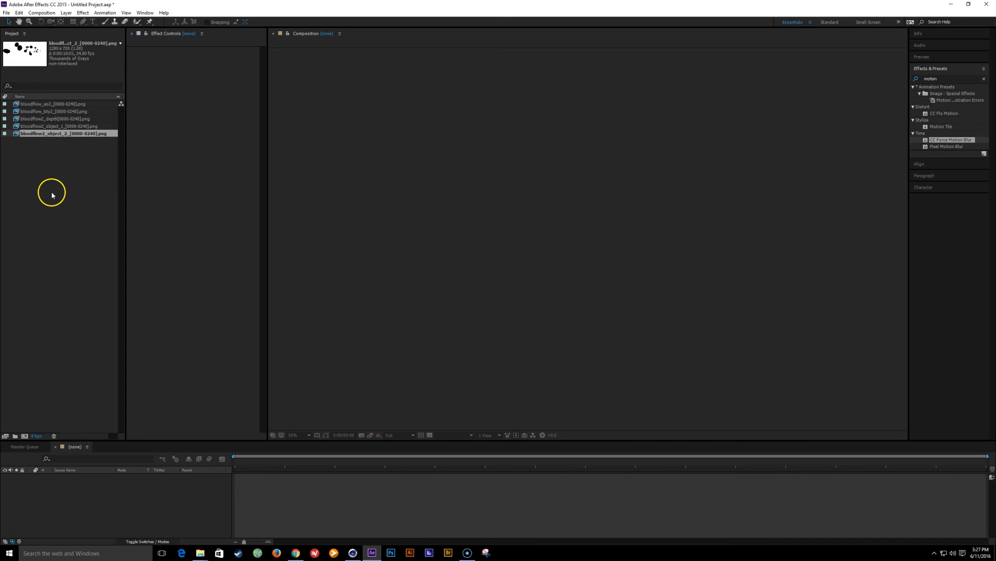
# Step: Create a new composition from the bloodflow_bty2 image sequence and go to 0:00:01:03
pyautogui.moveTo(41, 111); pyautogui.dragTo(21, 435)
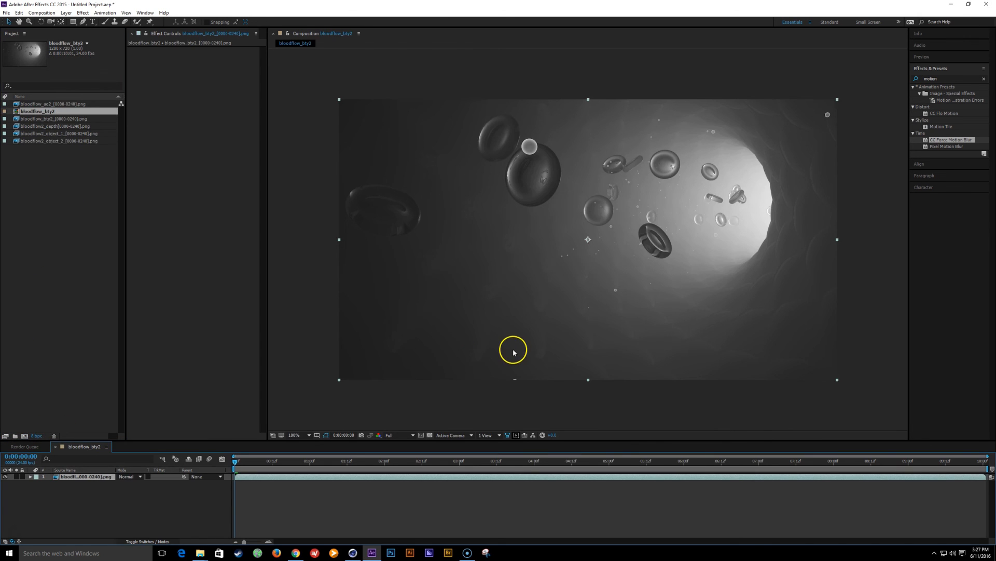
pyautogui.moveTo(253, 462); pyautogui.dragTo(321, 472)
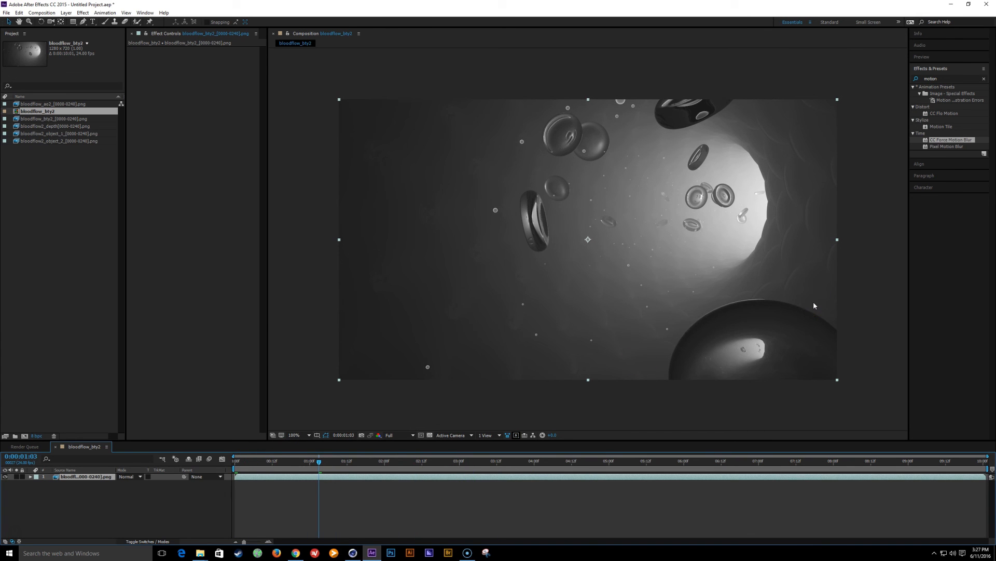
# Step: Apply Curves to the bloodflow_bty2 layer, raise the RGB midtones to brighten it, and go to 0:00:01:18
pyautogui.click(955, 79)
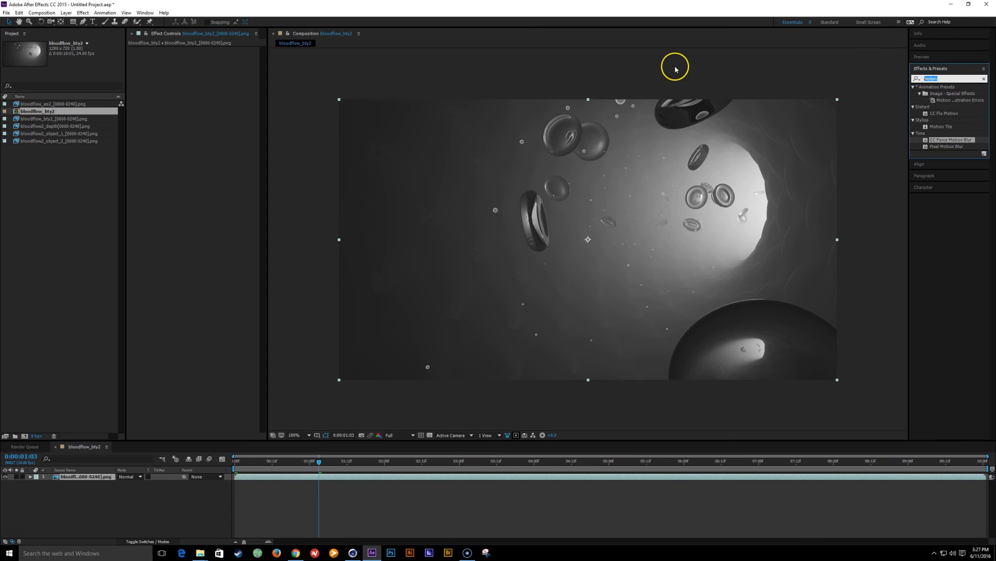
pyautogui.write('curv')
pyautogui.doubleClick(938, 114)
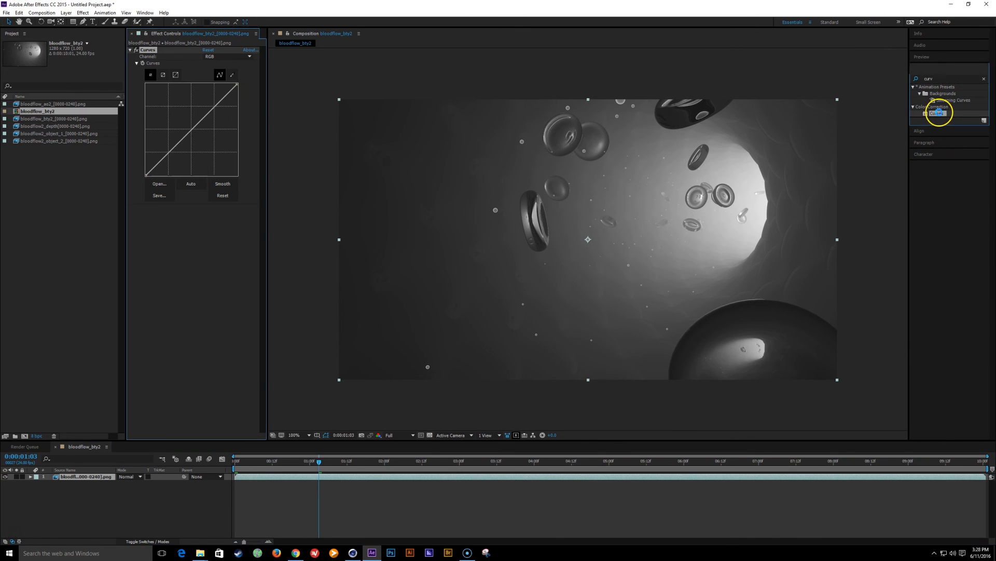
pyautogui.moveTo(190, 125); pyautogui.dragTo(194, 114)
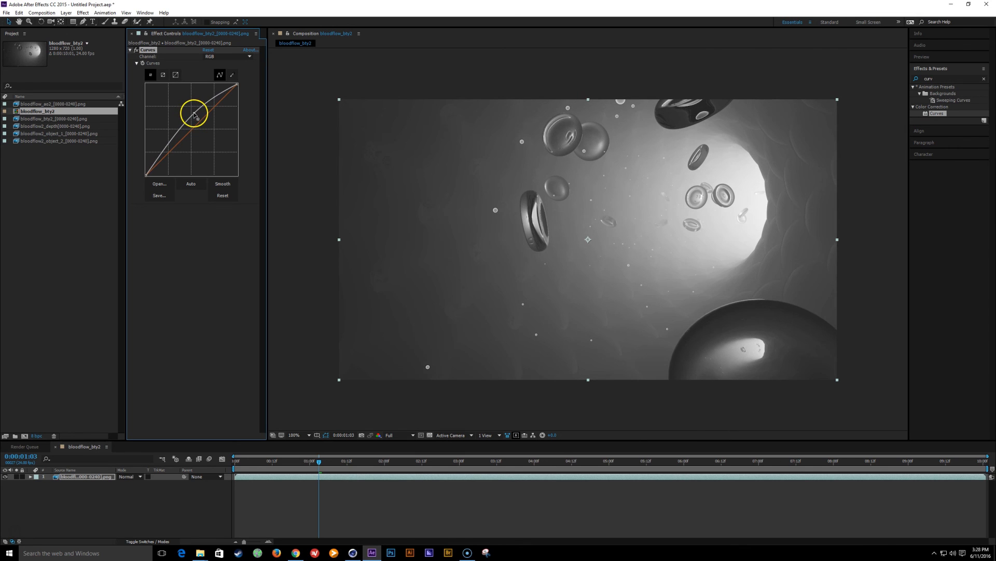
pyautogui.click(188, 280)
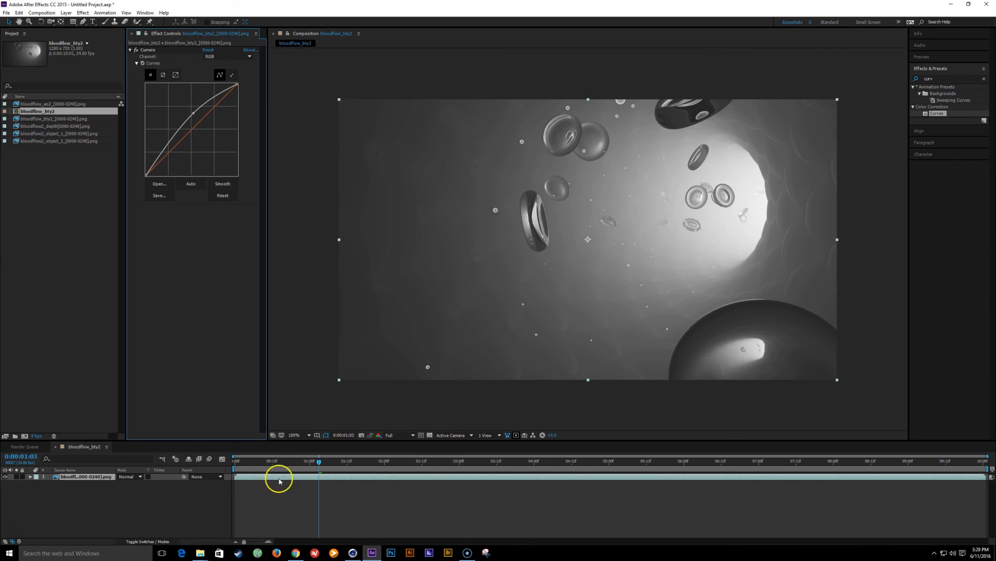
pyautogui.moveTo(259, 461); pyautogui.dragTo(367, 465)
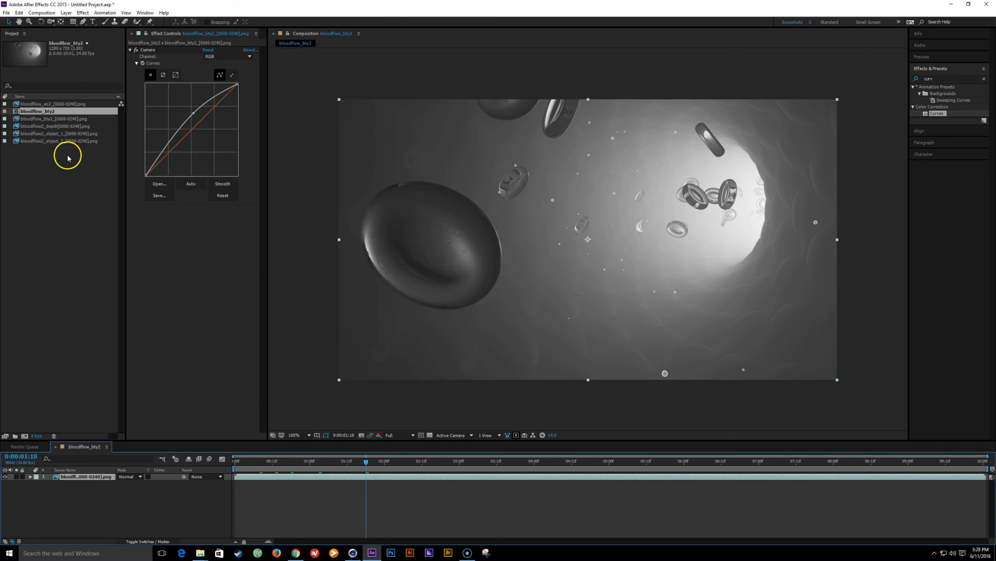
# Step: Add the bloodflow2_object_2 sequence above the bloodflow_bty2 layer in the composition and hide it
pyautogui.click(67, 133)
pyautogui.click(64, 140)
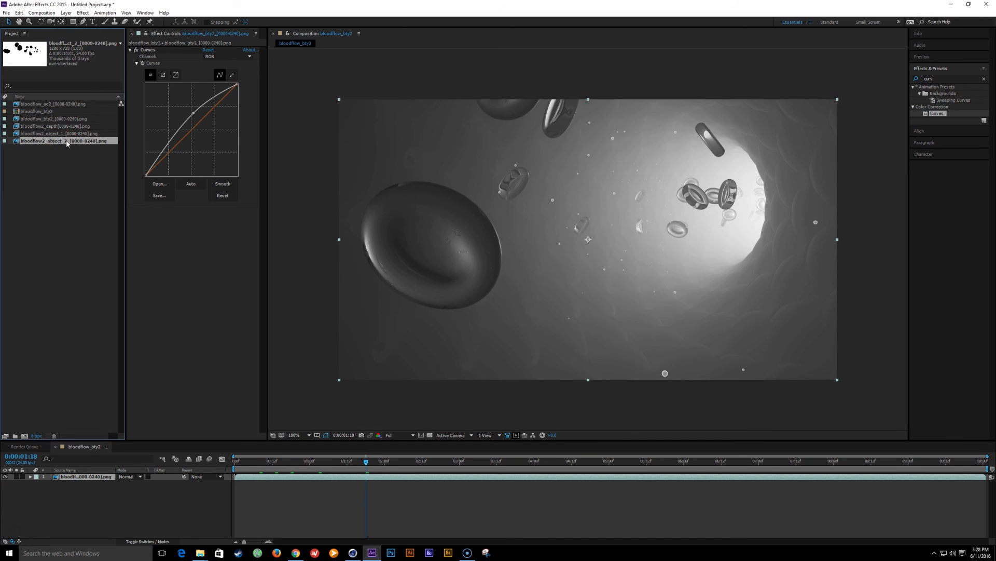
pyautogui.moveTo(67, 144); pyautogui.dragTo(78, 476)
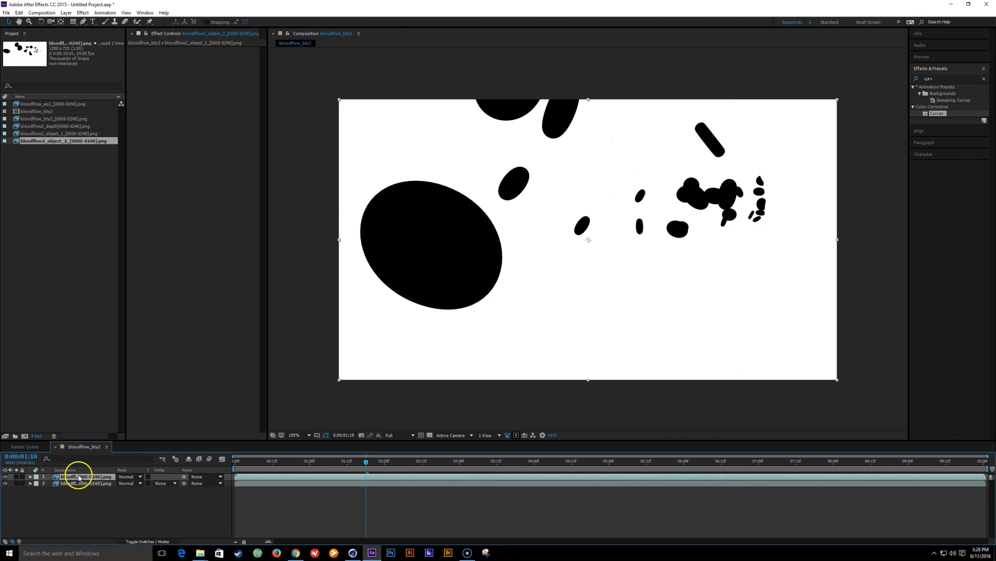
pyautogui.click(5, 477)
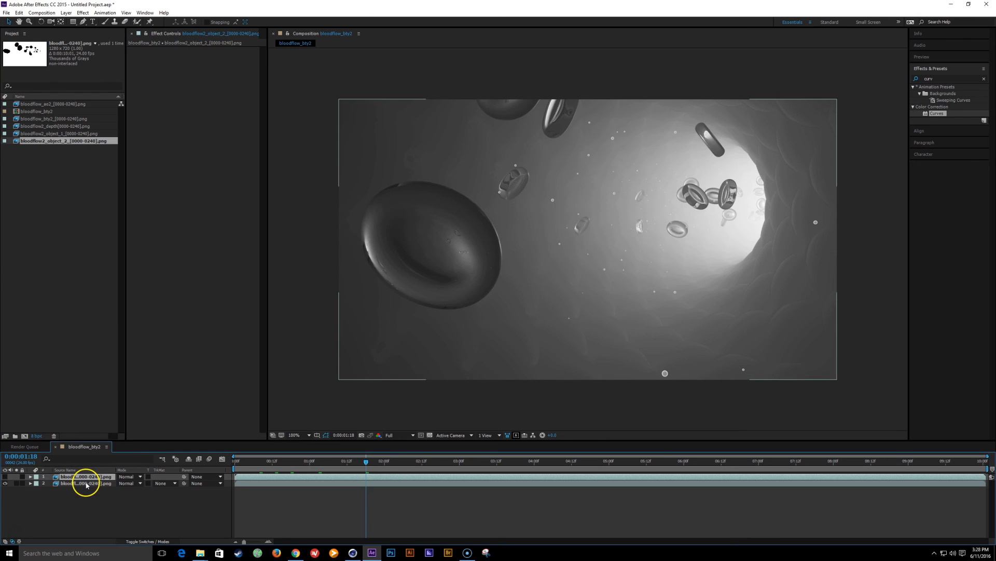
# Step: Create an adjustment layer between the two footage layers and name it "blood vessel CC"
pyautogui.click(86, 483)
pyautogui.hotkey('ctrl', 'alt', 'y')
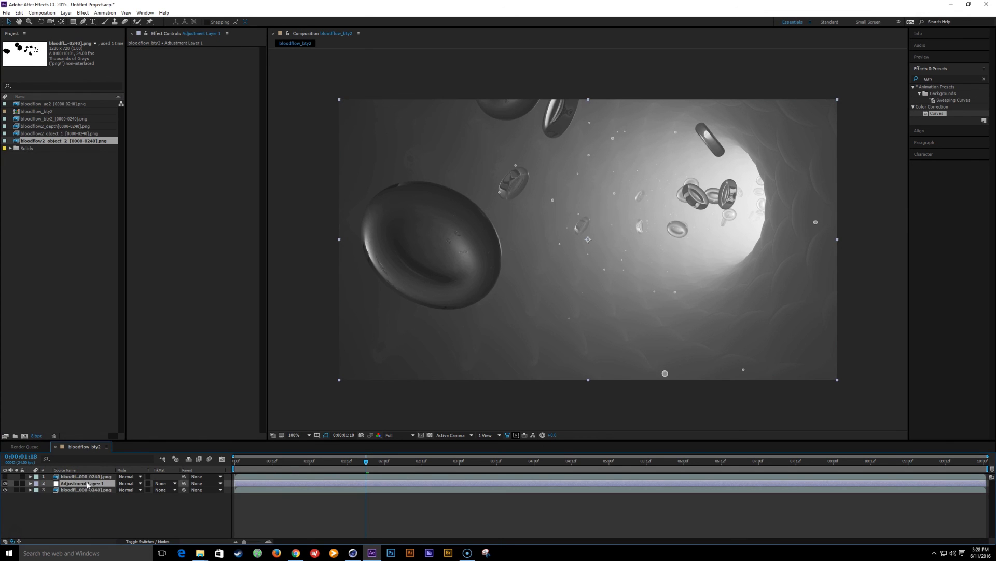
pyautogui.press('Return')
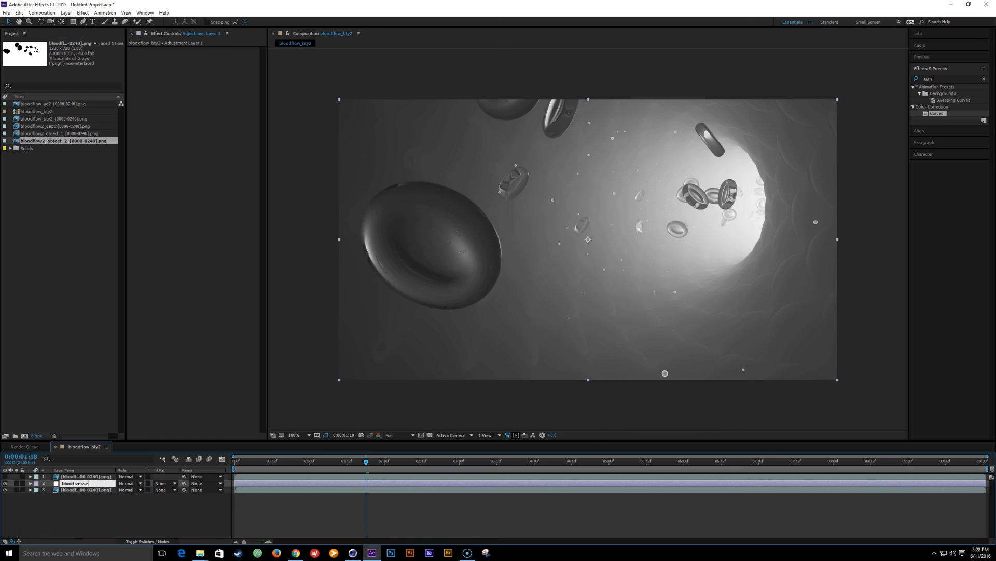
pyautogui.write('blood vessel CC')
pyautogui.press('Return')
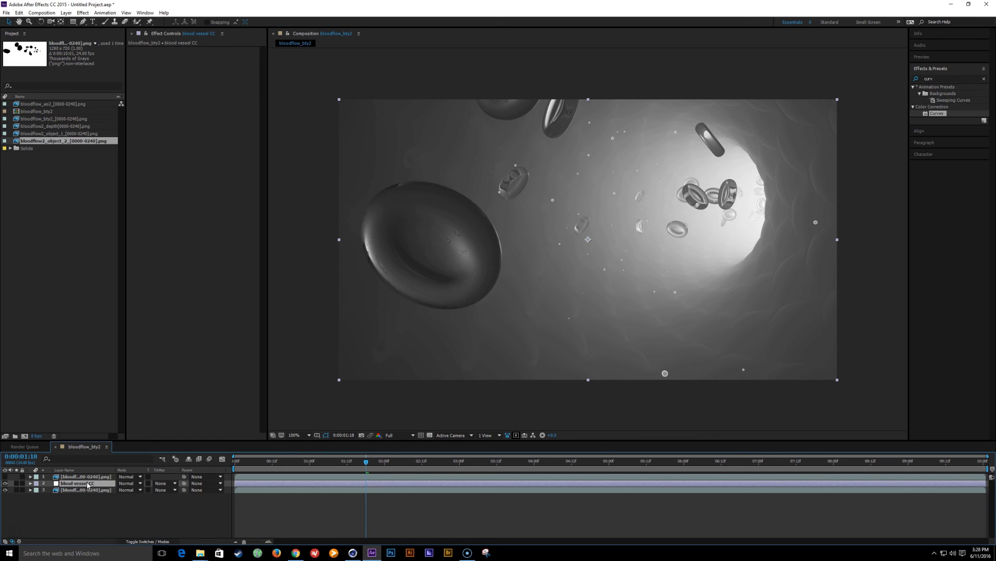
# Step: Set the blood vessel CC layer's track matte to Alpha Inverted Matte from bloodflow2_object_2 and apply a Curves effect
pyautogui.click(167, 483)
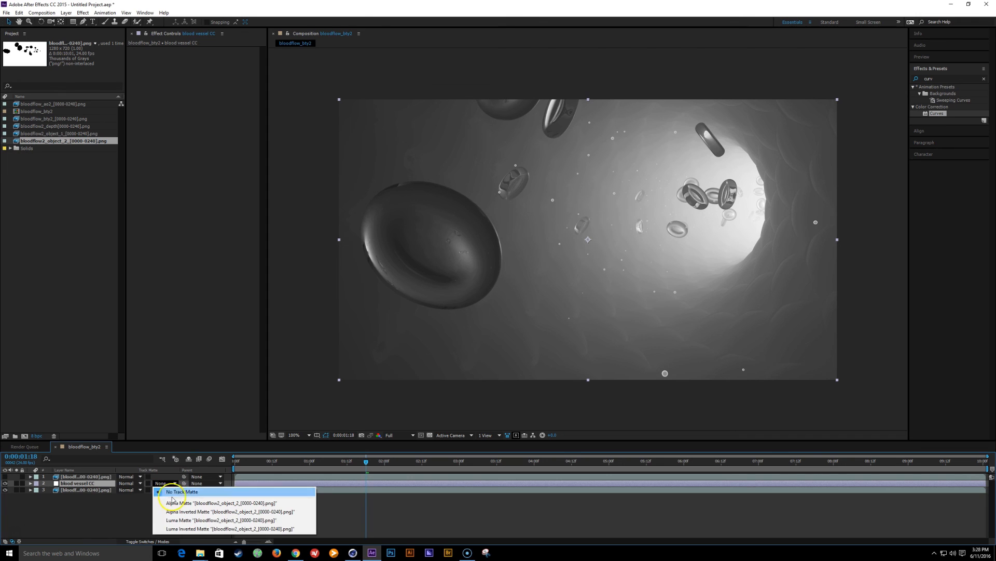
pyautogui.click(230, 511)
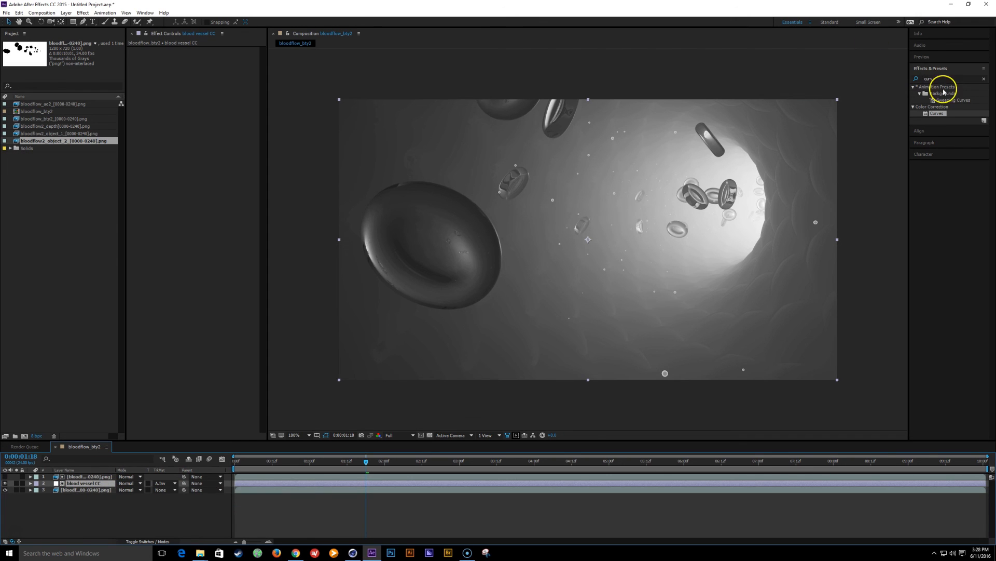
pyautogui.doubleClick(938, 113)
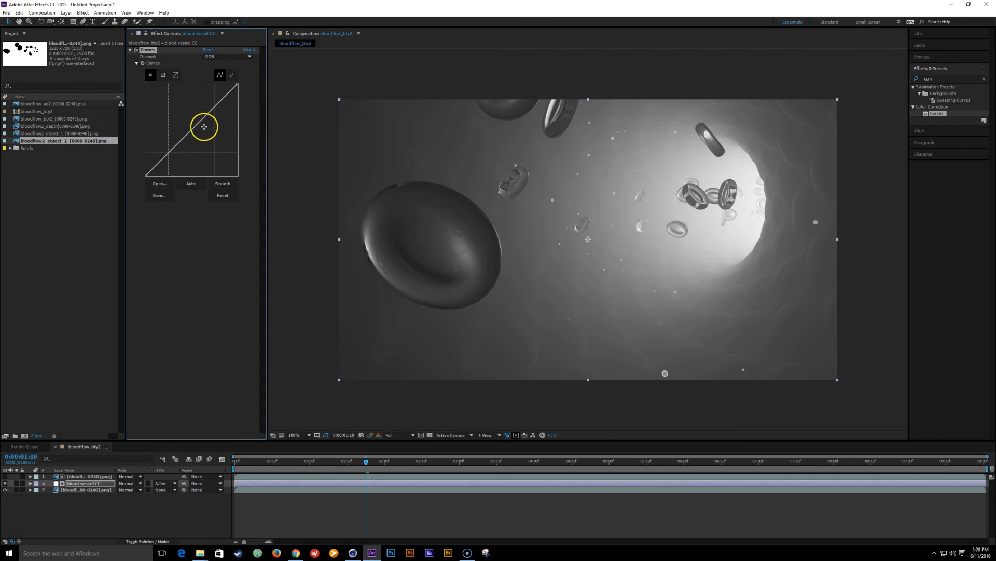
pyautogui.moveTo(202, 124); pyautogui.dragTo(201, 92)
pyautogui.hotkey('ctrl', 'z')
pyautogui.hotkey('ctrl', 'z')
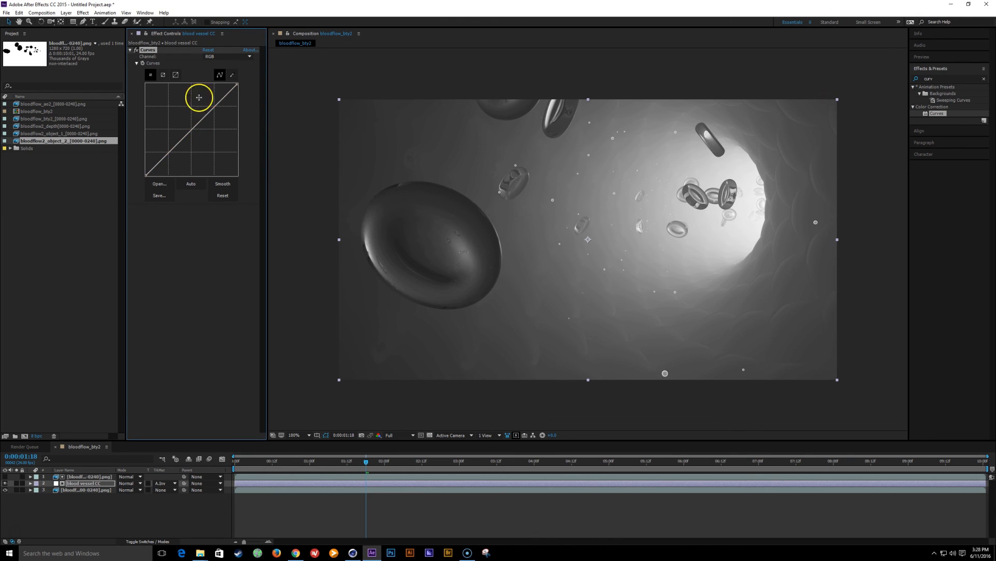
# Step: Set the blood vessel CC layer's track matte to Luma Matte from bloodflow2_object_2 and raise its RGB curve slightly
pyautogui.click(165, 483)
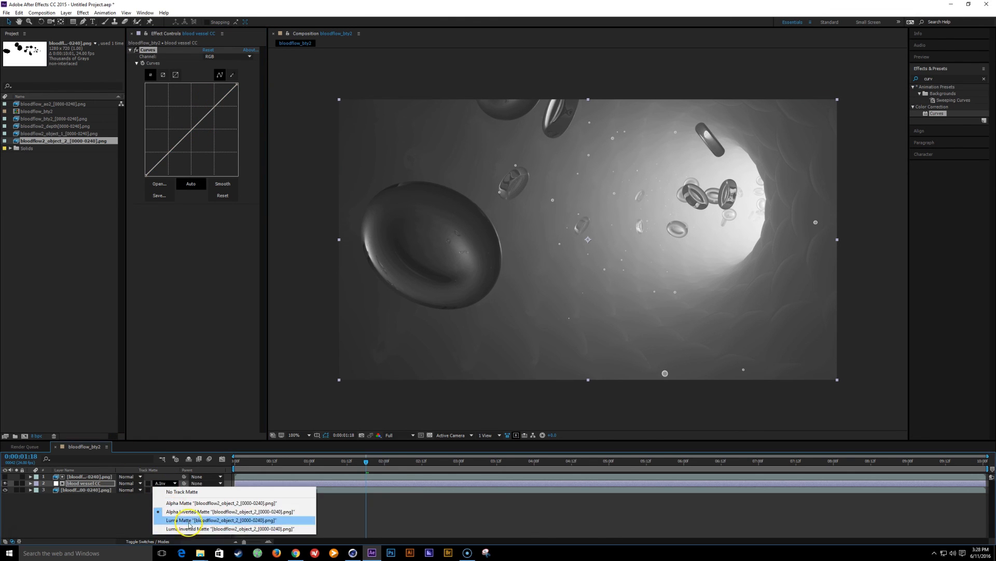
pyautogui.click(218, 520)
pyautogui.moveTo(182, 127)
pyautogui.mouseDown()
pyautogui.moveTo(182, 111)
pyautogui.moveTo(192, 138)
pyautogui.moveTo(187, 111)
pyautogui.moveTo(198, 118)
pyautogui.mouseUp()
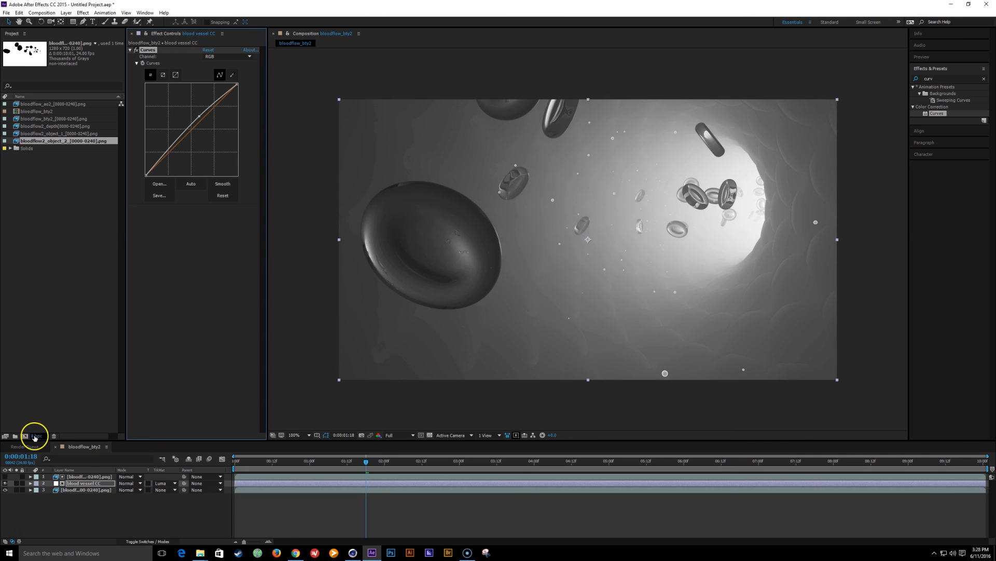
# Step: Set the project color depth to 16 bpc and lower the Red channel midtones in the blood vessel CC Curves effect
pyautogui.click(36, 436)
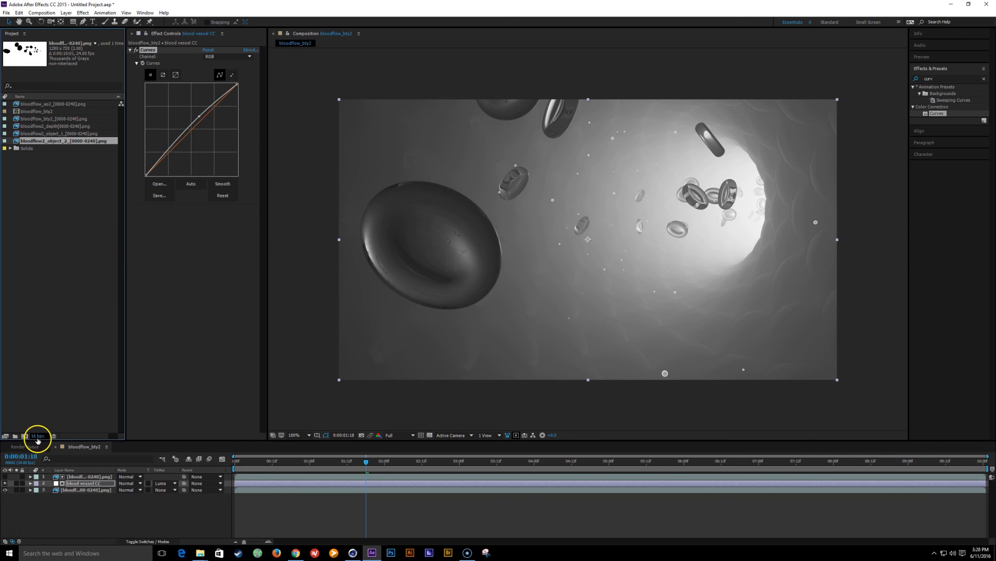
pyautogui.click(240, 57)
pyautogui.click(221, 74)
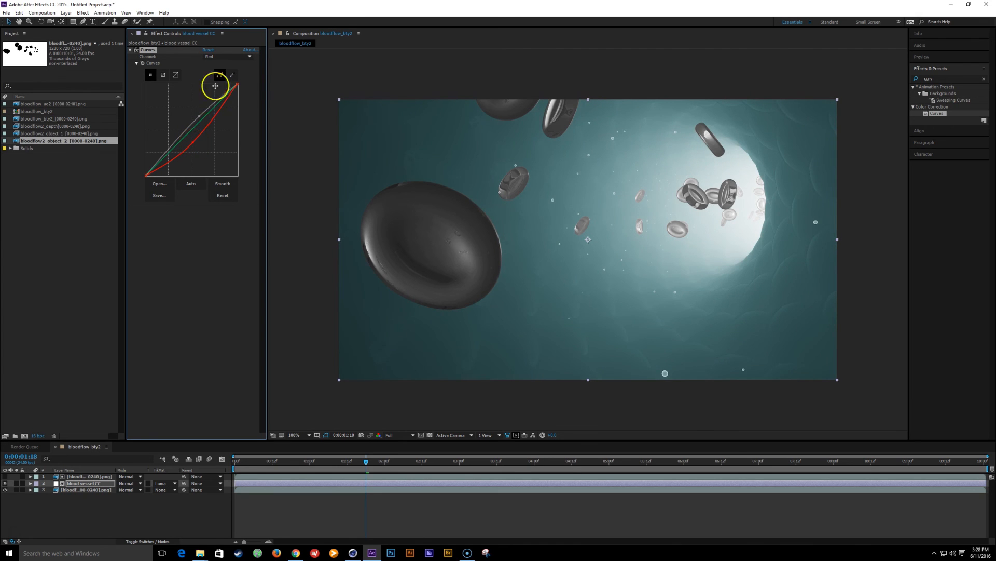
# Step: Raise the Blue channel midtones in the blood vessel CC Curves effect to tint the vessel walls blue
pyautogui.click(239, 56)
pyautogui.click(232, 91)
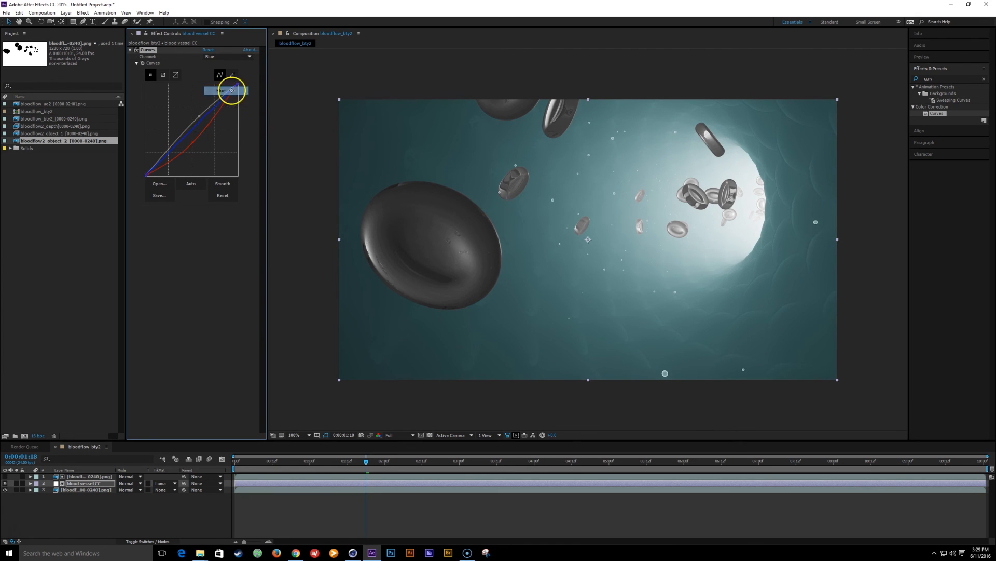
pyautogui.click(195, 131)
pyautogui.moveTo(195, 129); pyautogui.dragTo(194, 123)
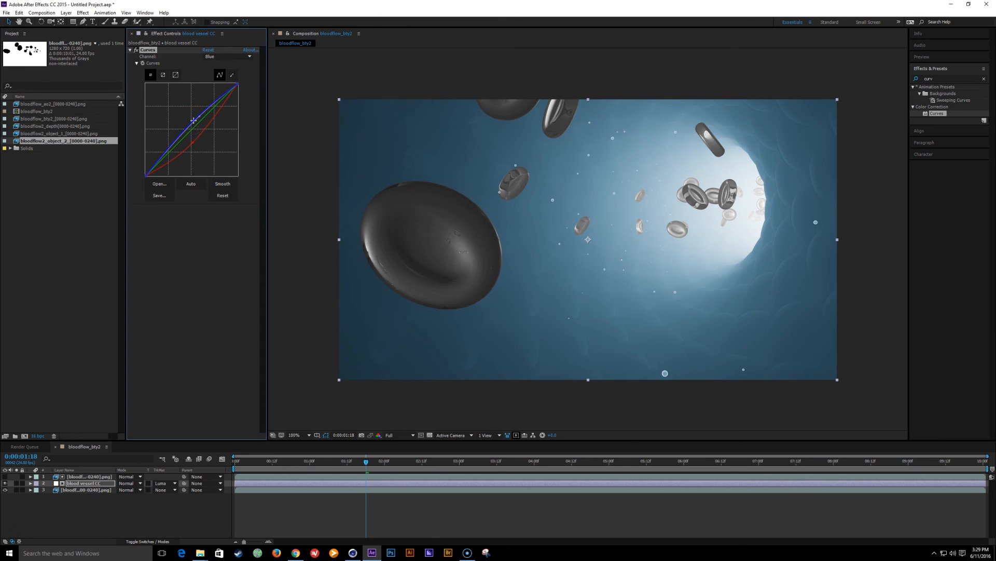
# Step: Rename the bloodflow_bty2 composition to mainComp in its composition settings
pyautogui.click(215, 300)
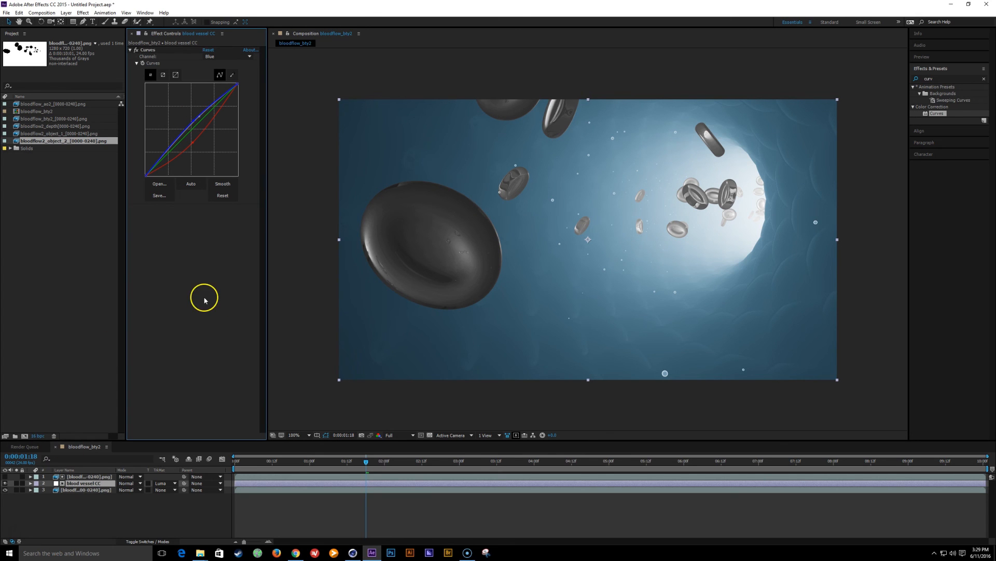
pyautogui.click(91, 197)
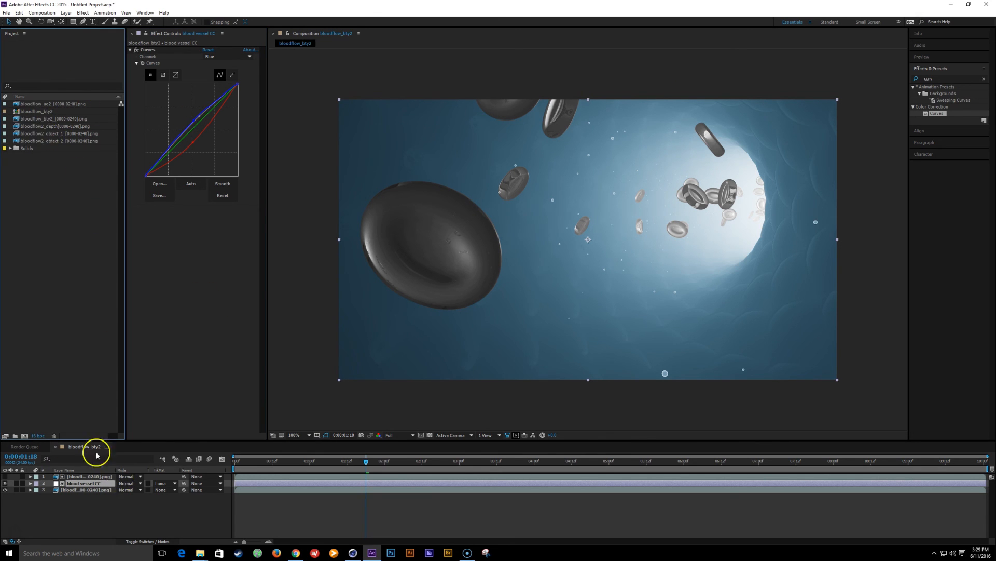
pyautogui.click(80, 448)
pyautogui.hotkey('ctrl', 'k')
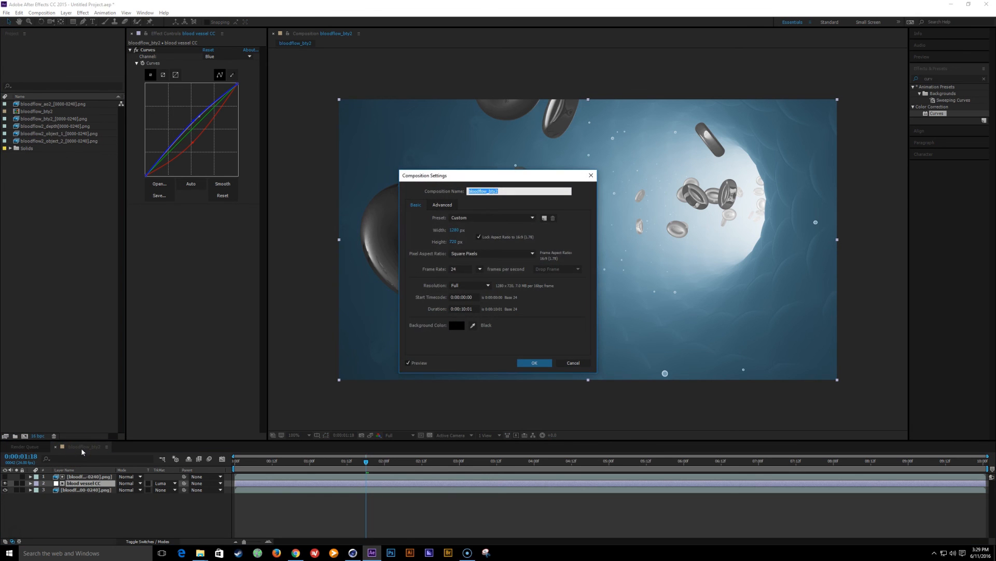
pyautogui.write('mainComp')
pyautogui.press('Return')
pyautogui.click(61, 210)
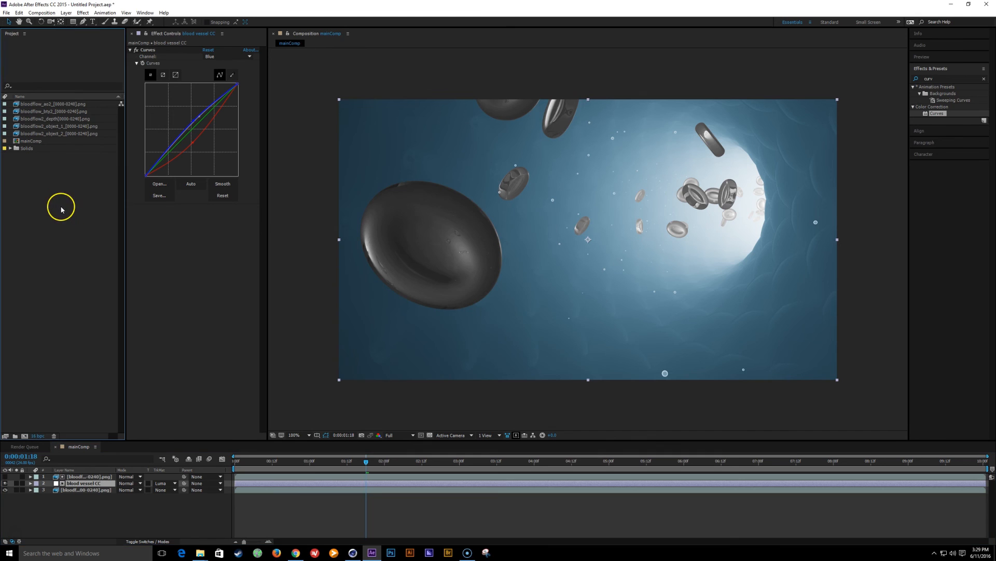
# Step: Create a new composition from the bloodflow2_depth image sequence and name it RBC matte
pyautogui.moveTo(60, 118); pyautogui.dragTo(24, 436)
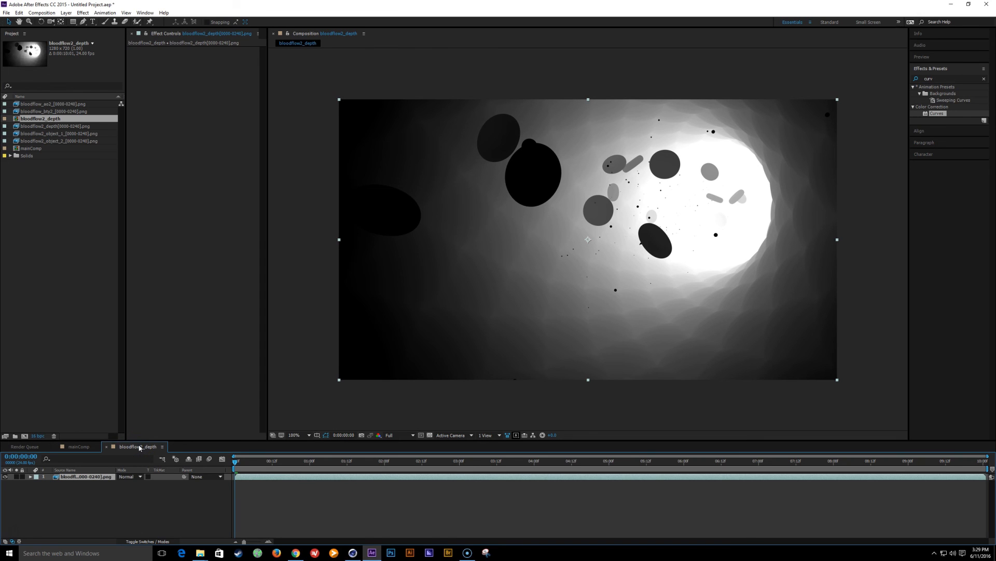
pyautogui.hotkey('ctrl', 'k')
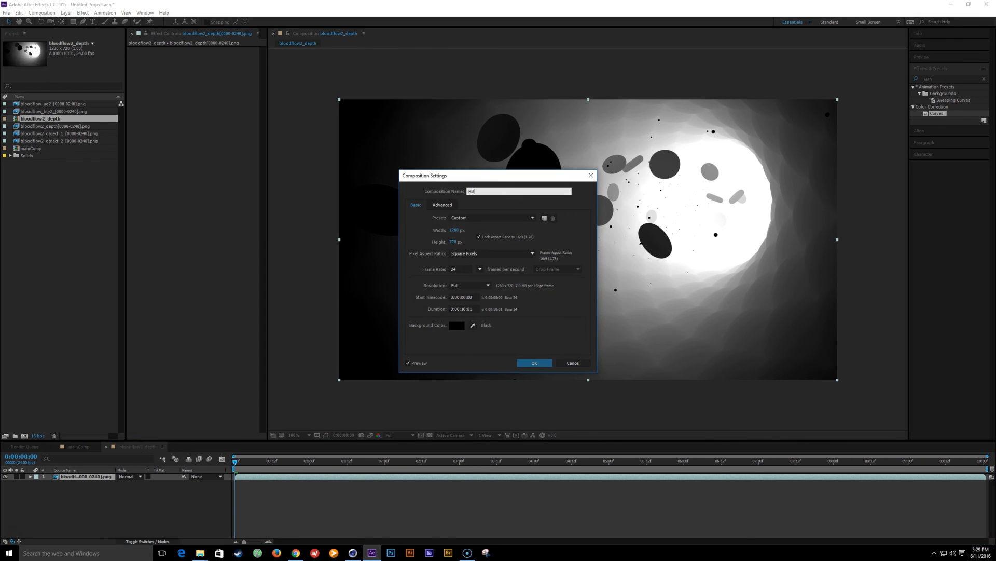
pyautogui.write('RBC matte')
pyautogui.press('Return')
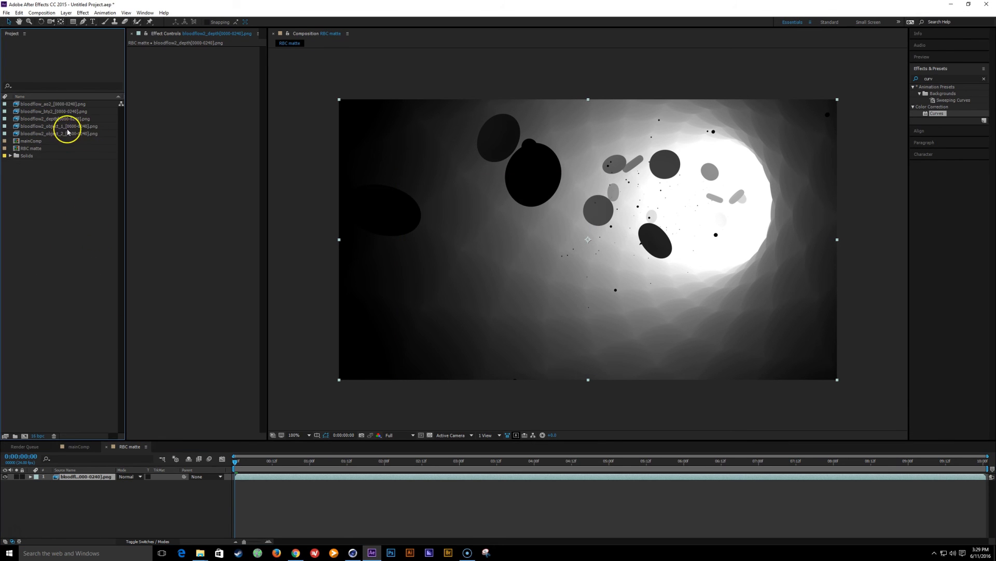
# Step: Add the bloodflow2_object_1 sequence above the depth layer and set the depth layer's track matte to Luma Matte from it
pyautogui.moveTo(55, 126); pyautogui.dragTo(90, 477)
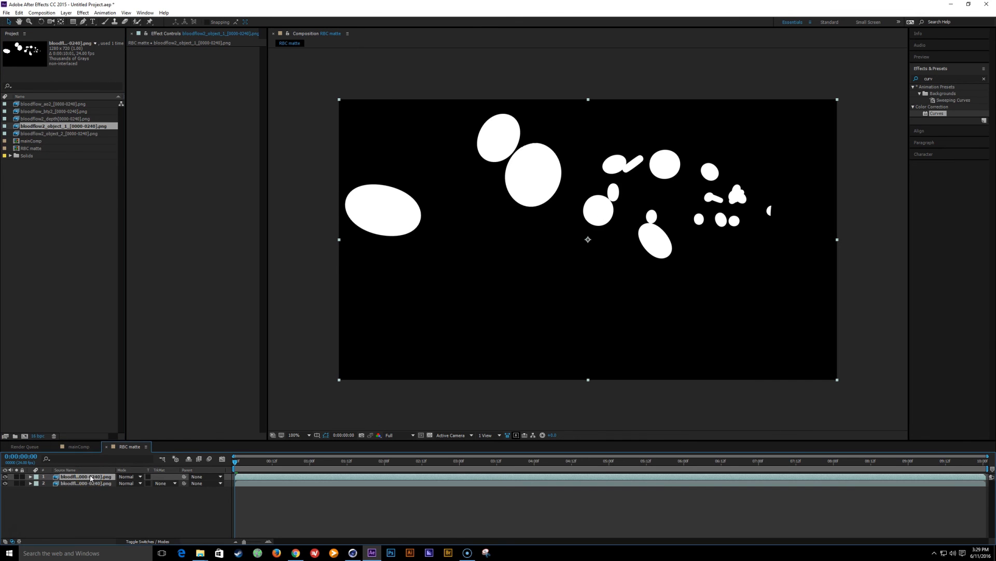
pyautogui.click(89, 483)
pyautogui.click(165, 482)
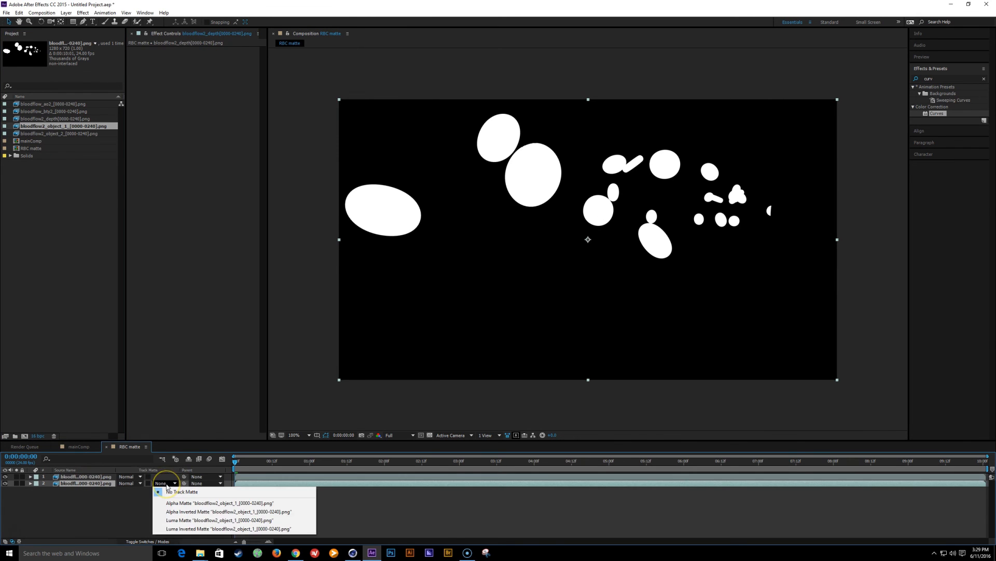
pyautogui.click(218, 521)
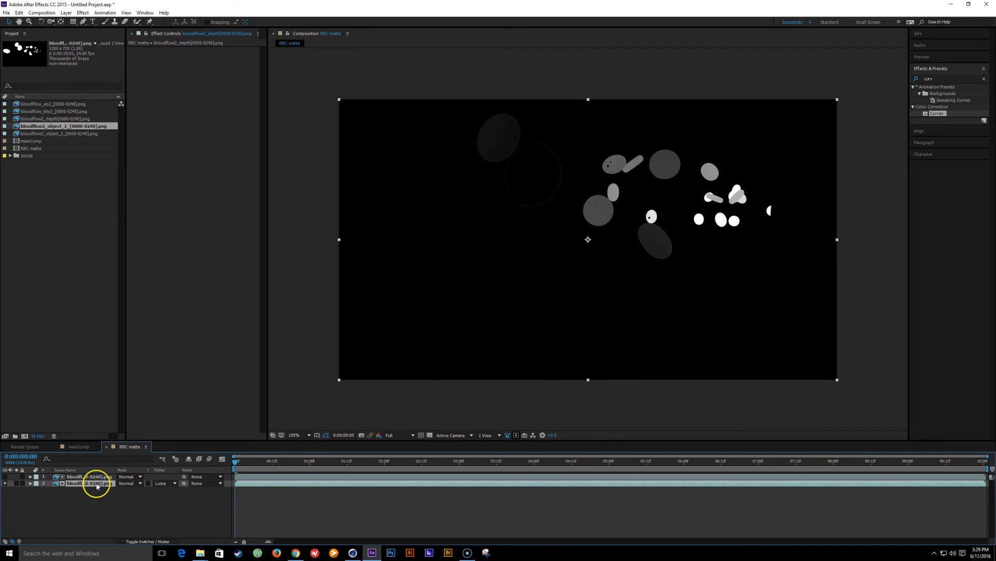
# Step: Apply an Invert effect to the matted depth layer in RBC matte
pyautogui.click(945, 78)
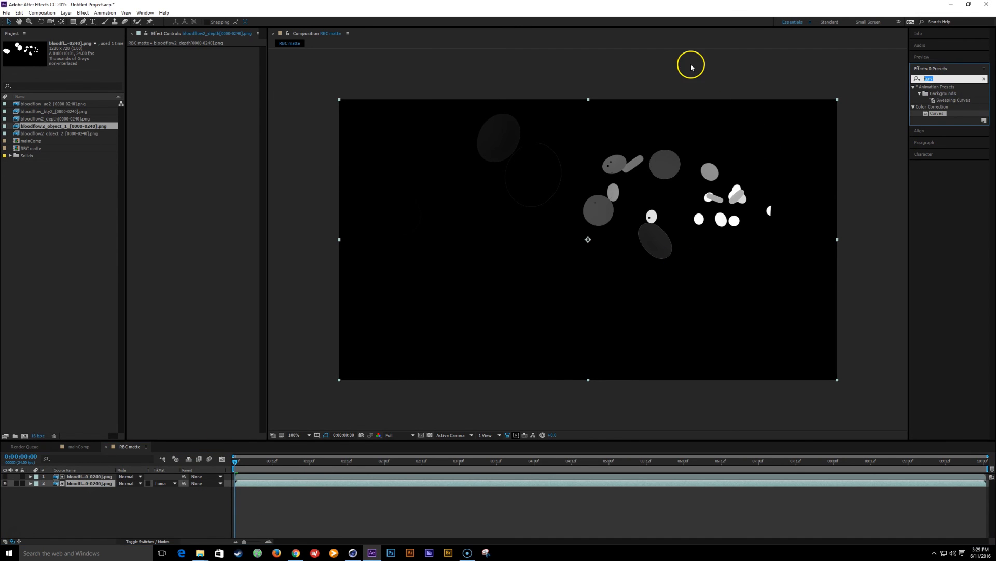
pyautogui.write('inv')
pyautogui.doubleClick(937, 113)
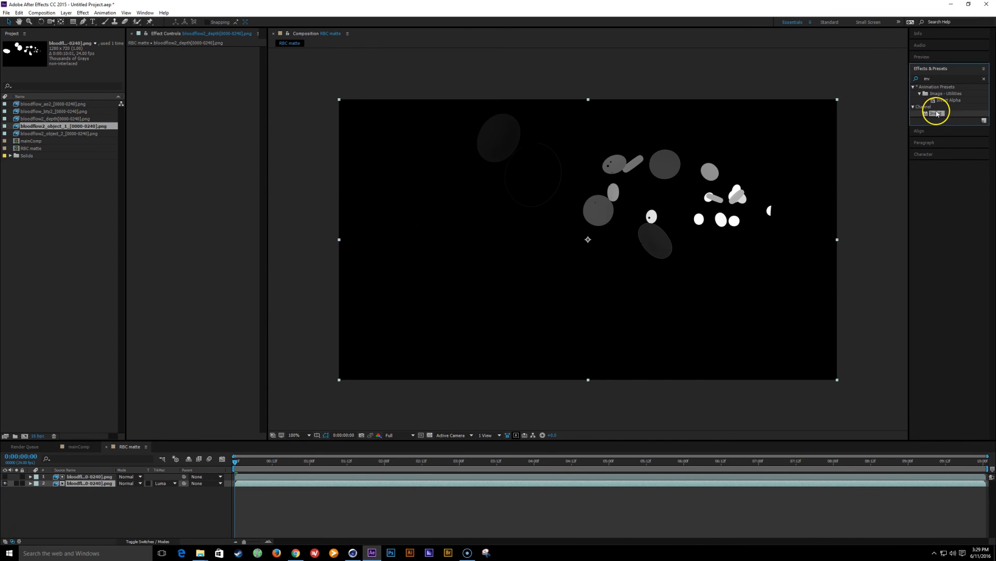
# Step: Apply a Levels effect to the depth layer and adjust its input black and gamma to refine the cell falloff
pyautogui.click(952, 78)
pyautogui.write('level')
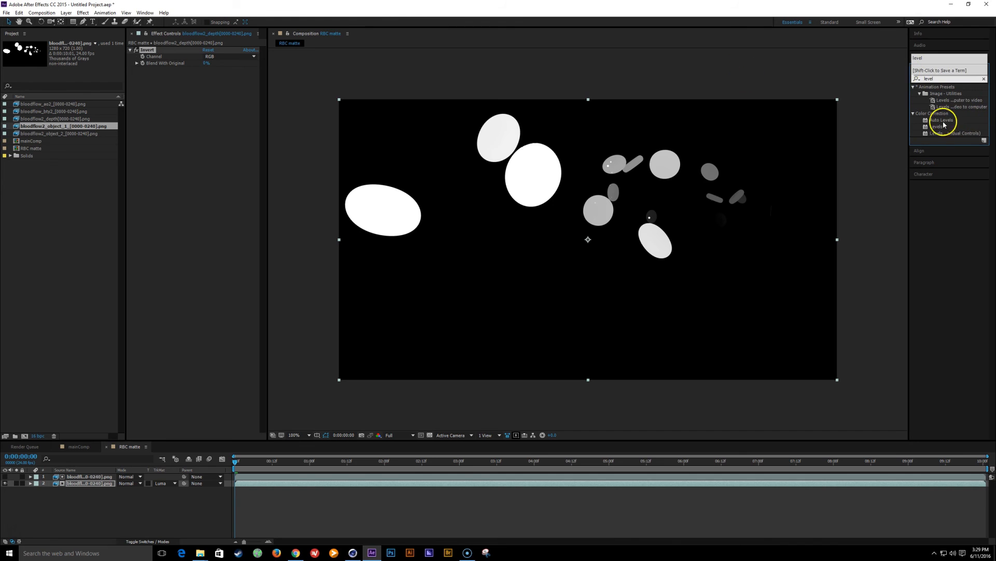
pyautogui.doubleClick(943, 126)
pyautogui.moveTo(149, 119); pyautogui.dragTo(155, 117)
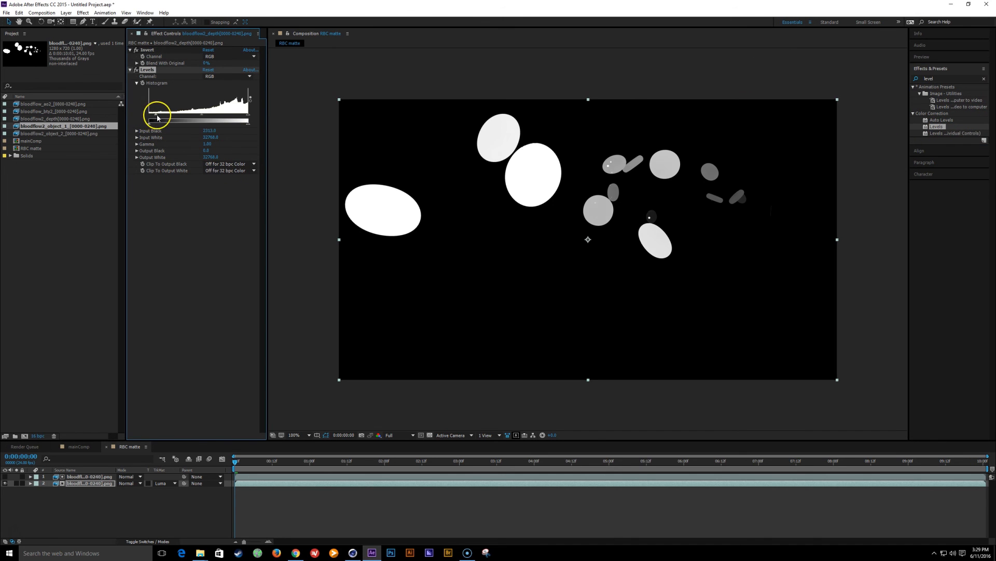
pyautogui.moveTo(242, 120); pyautogui.dragTo(202, 121)
# Step: Place the RBC matte composition as the topmost layer in mainComp
pyautogui.click(78, 447)
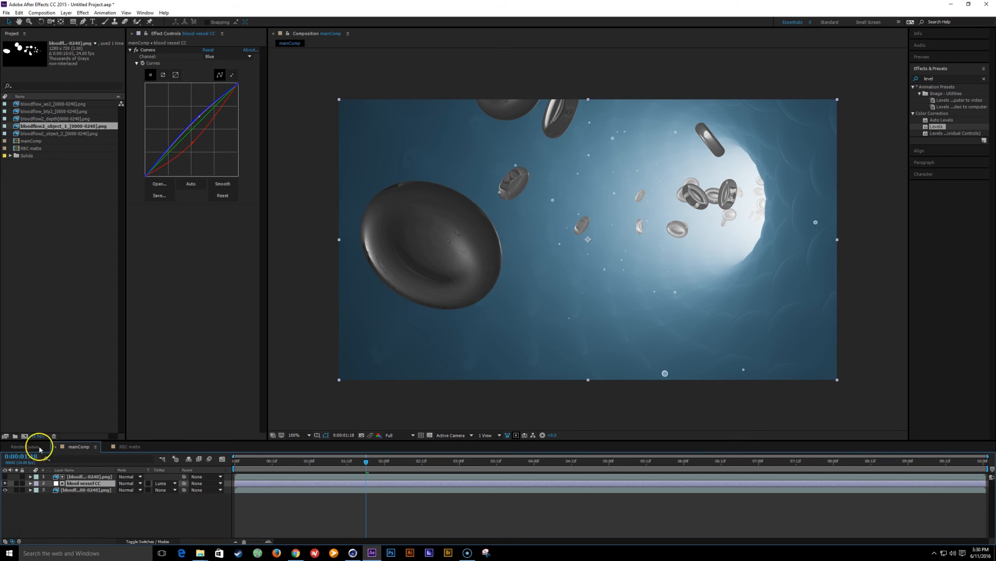
pyautogui.click(63, 249)
pyautogui.moveTo(67, 148); pyautogui.dragTo(89, 474)
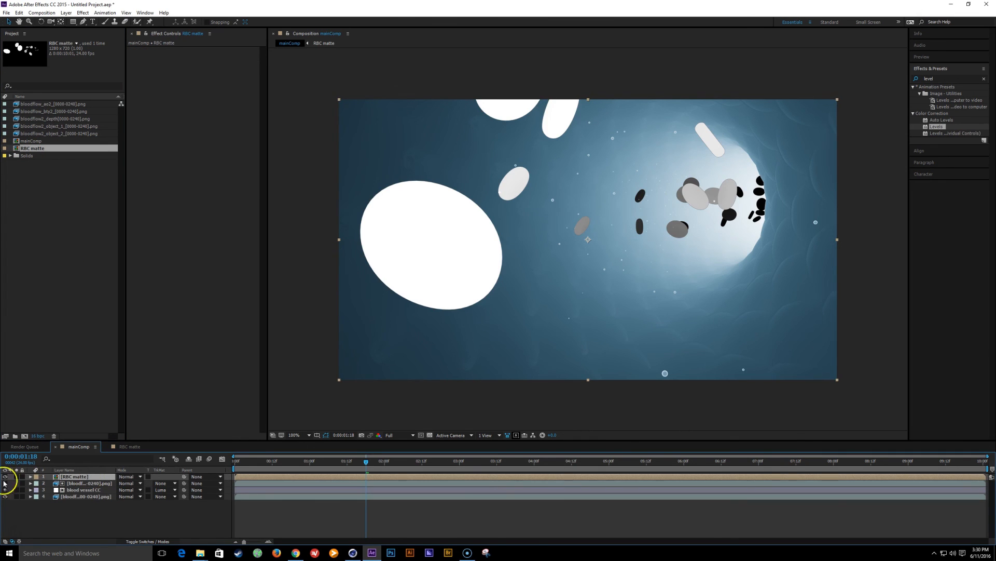
# Step: Add a comp-size black solid as the bottommost layer of the RBC matte composition to fill its transparent background
pyautogui.doubleClick(65, 476)
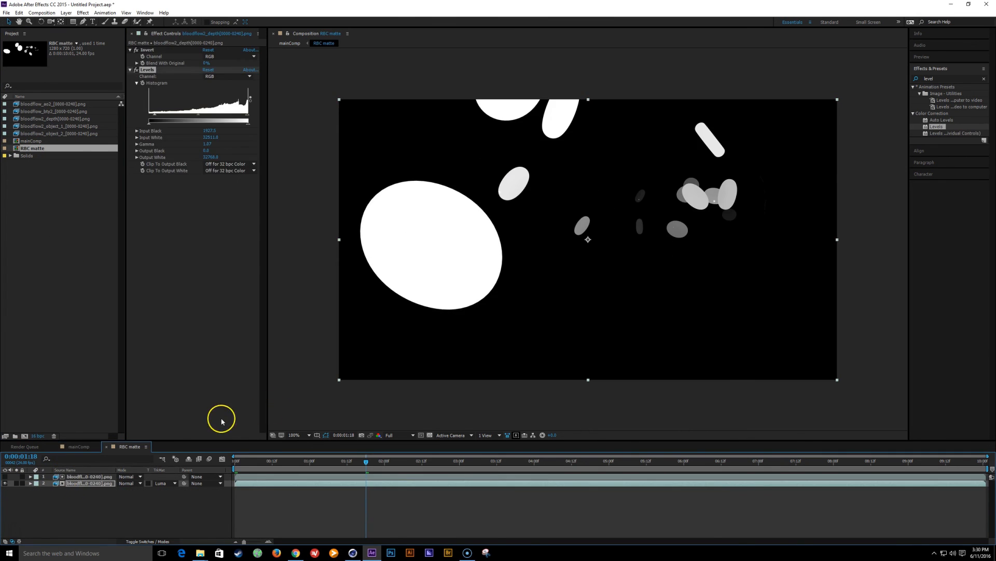
pyautogui.click(146, 519)
pyautogui.hotkey('ctrl', 'y')
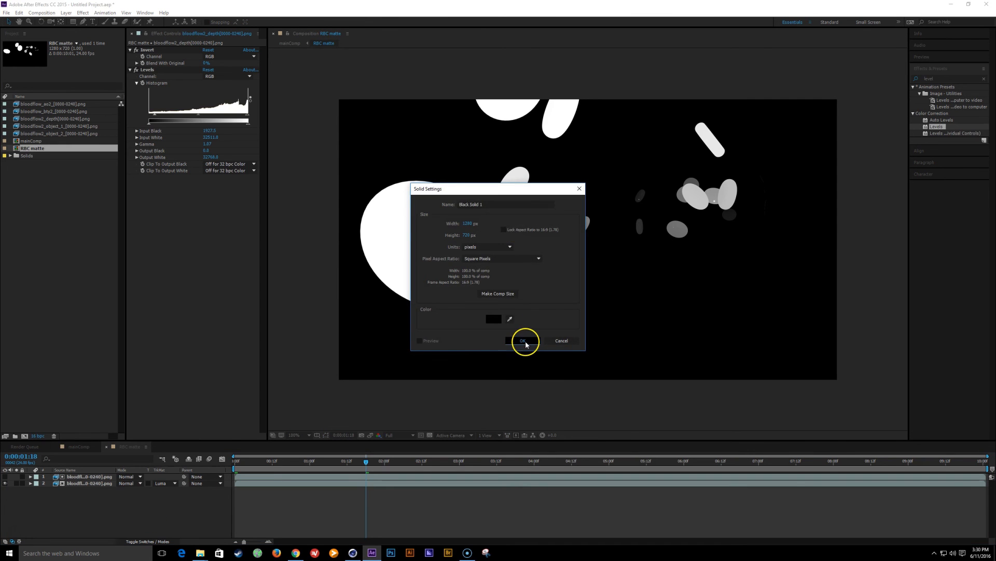
pyautogui.click(523, 341)
pyautogui.moveTo(82, 478); pyautogui.dragTo(95, 501)
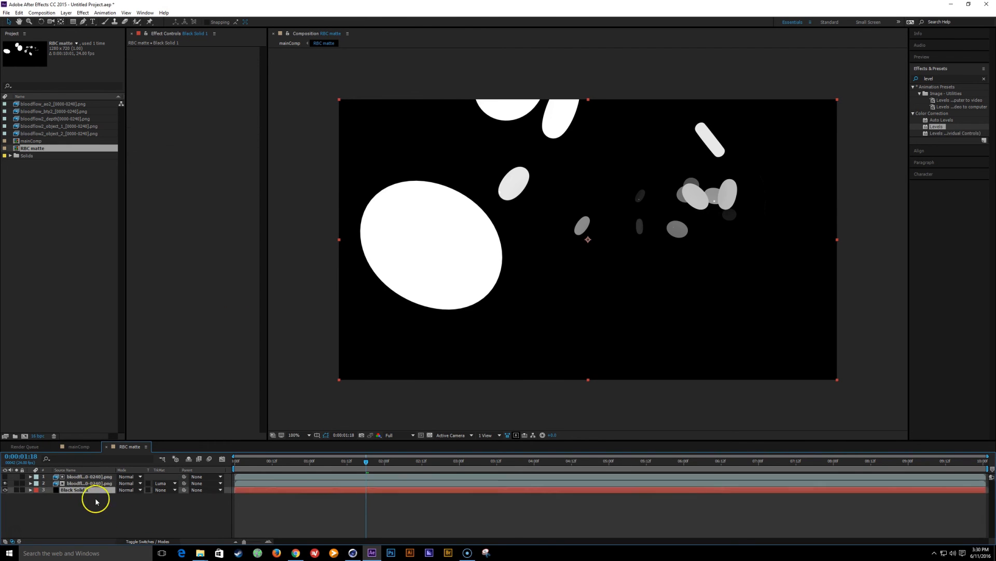
pyautogui.click(95, 501)
pyautogui.click(430, 436)
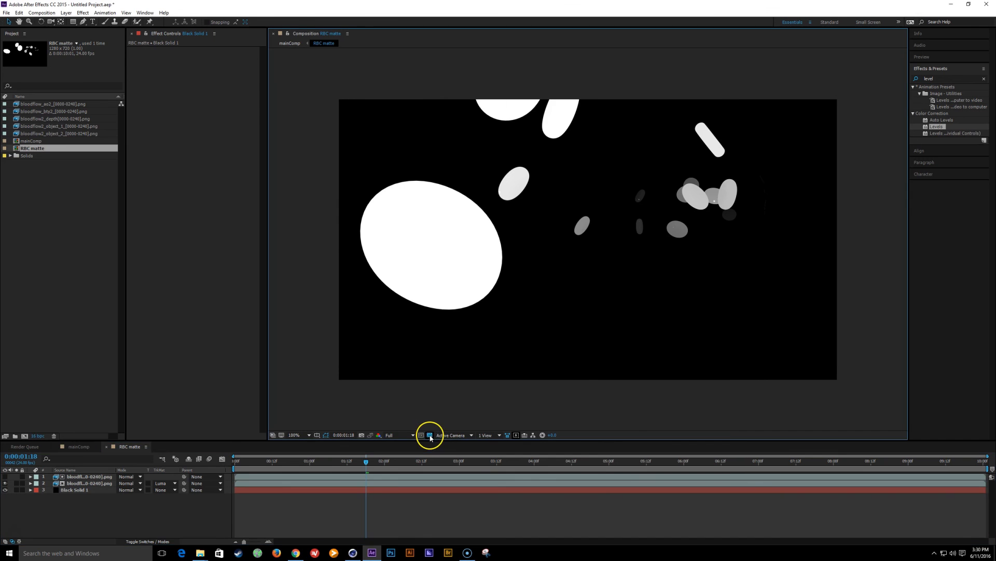
# Step: In mainComp, hide the RBC matte layer and add an adjustment layer named RBC CC directly below it
pyautogui.press('Tab')
pyautogui.click(338, 450)
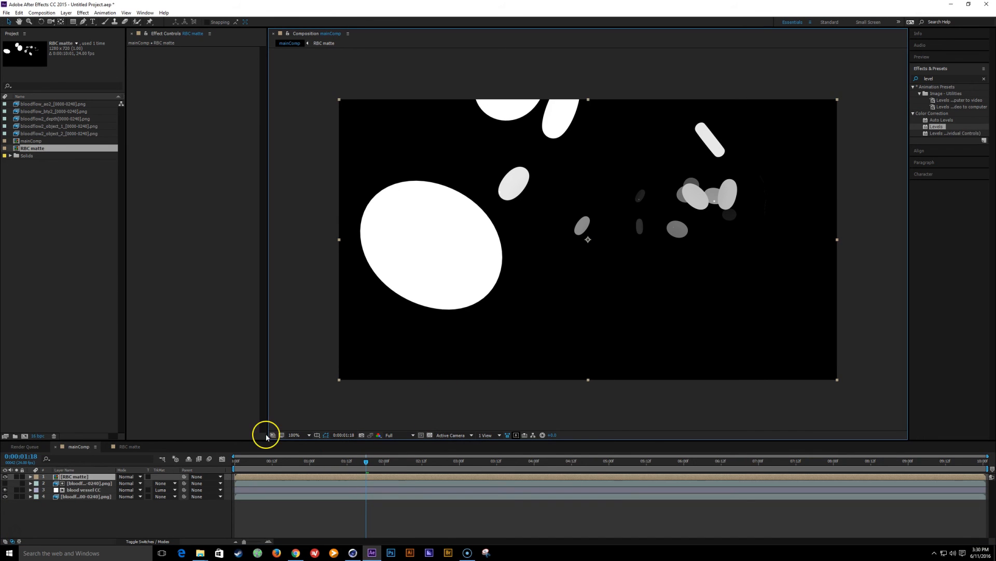
pyautogui.click(6, 477)
pyautogui.click(72, 483)
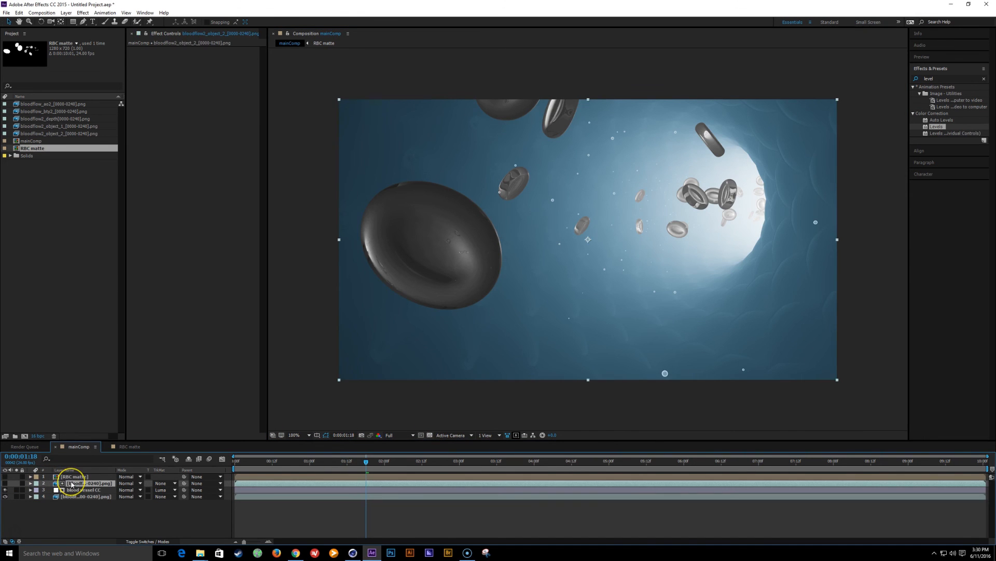
pyautogui.hotkey('ctrl', 'alt', 'y')
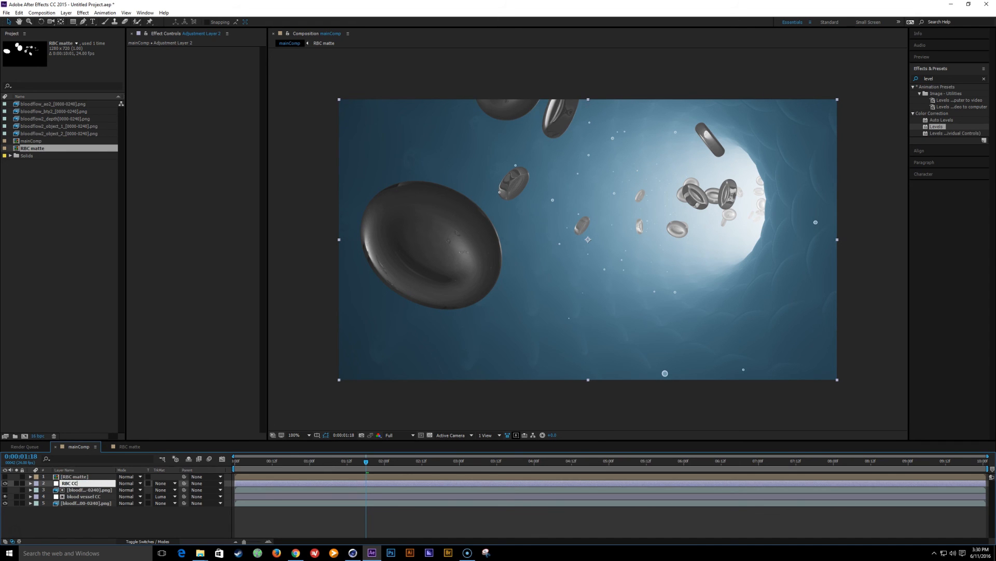
pyautogui.press('Return')
# Step: Set the RBC CC layer's track matte to Luma Matte from RBC matte and apply a Curves effect
pyautogui.click(165, 484)
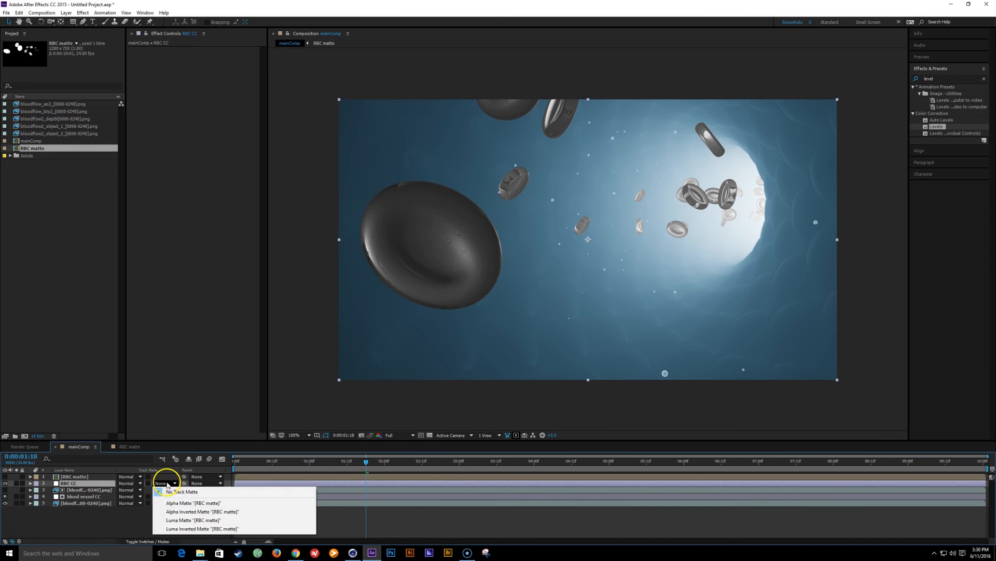
pyautogui.click(190, 520)
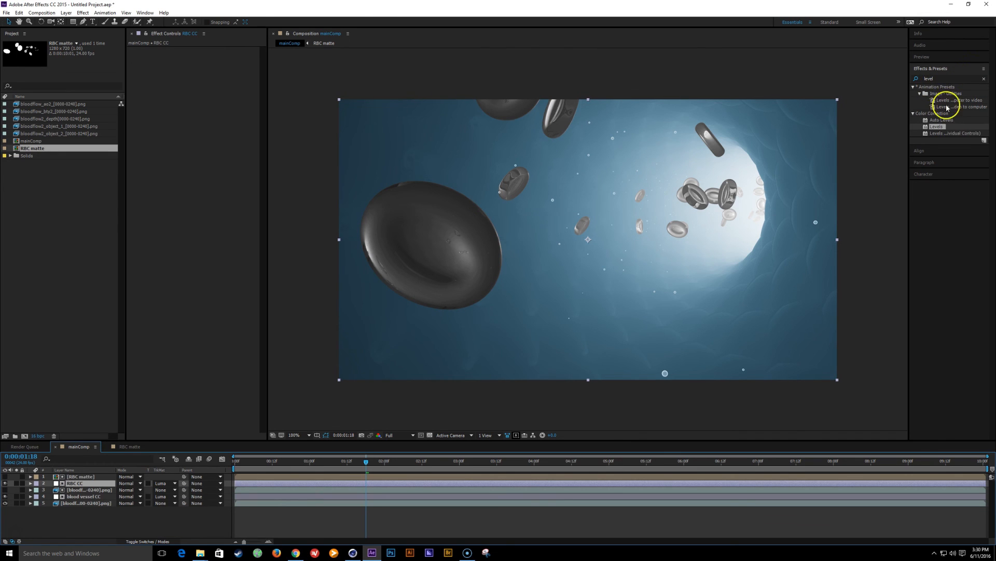
pyautogui.click(943, 79)
pyautogui.write('curv')
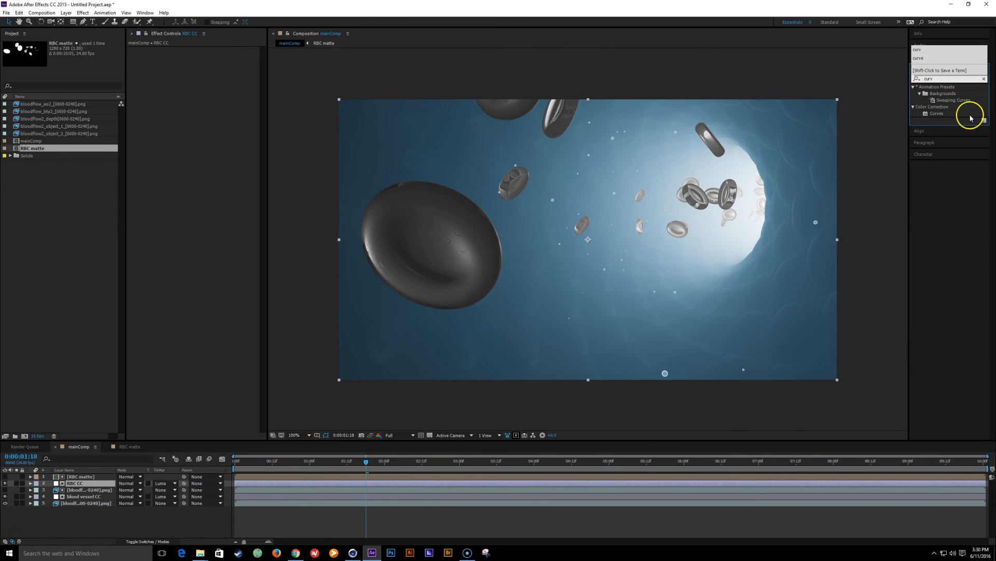
pyautogui.doubleClick(937, 114)
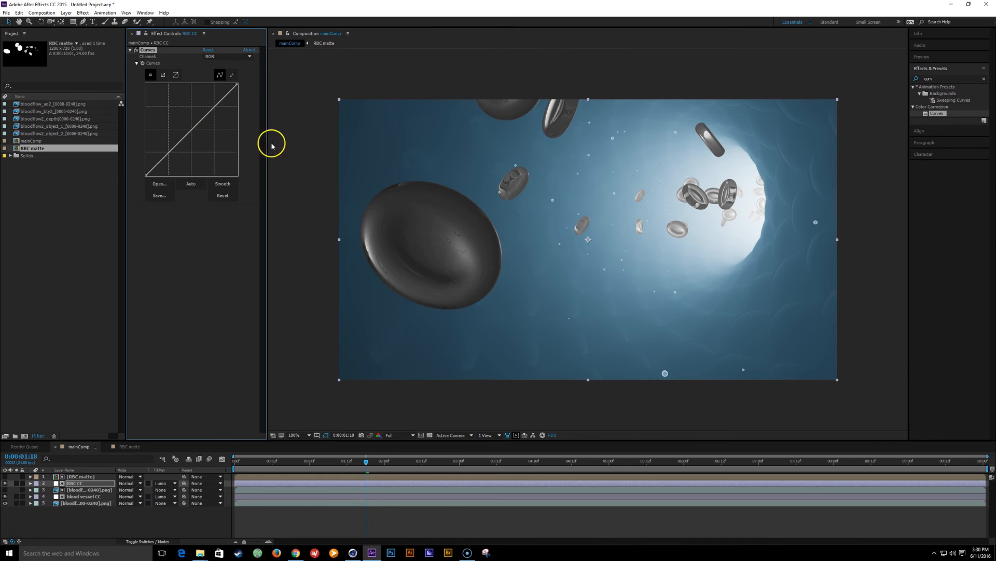
# Step: Raise the RGB and Red channel midtones in the RBC CC Curves effect to brighten and redden the cells
pyautogui.moveTo(196, 124); pyautogui.dragTo(199, 111)
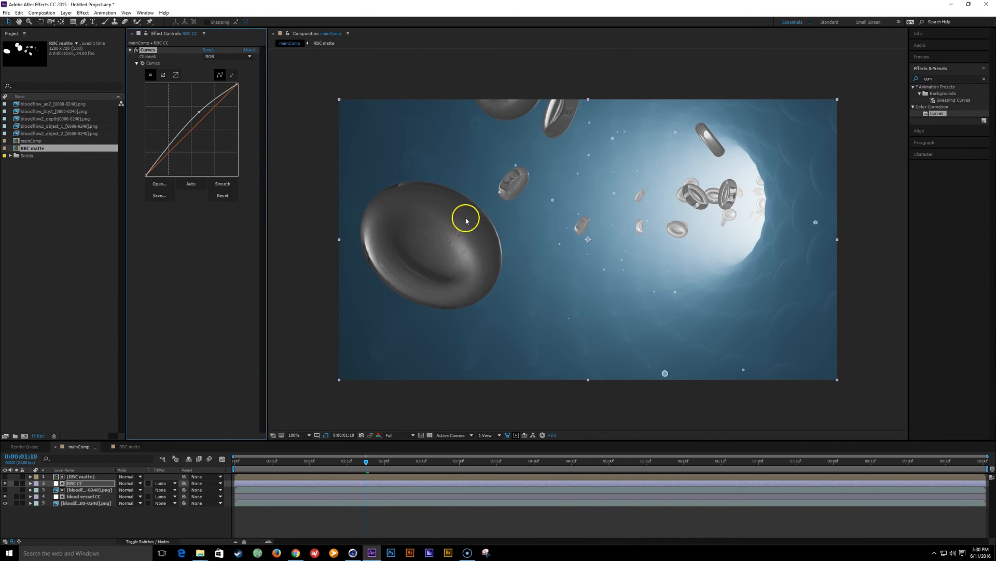
pyautogui.moveTo(200, 109); pyautogui.dragTo(201, 114)
pyautogui.click(227, 56)
pyautogui.click(228, 71)
pyautogui.moveTo(199, 123); pyautogui.dragTo(197, 102)
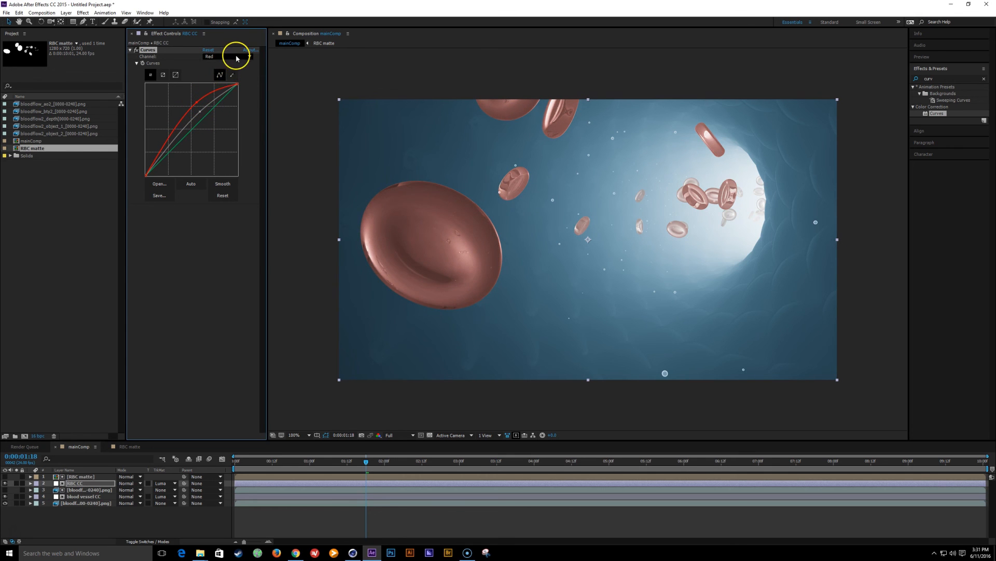
# Step: Try adjusting the Blue channel midtones in the RBC CC Curves effect
pyautogui.click(236, 56)
pyautogui.click(228, 88)
pyautogui.moveTo(195, 131)
pyautogui.mouseDown()
pyautogui.moveTo(198, 141)
pyautogui.moveTo(197, 119)
pyautogui.mouseUp()
# Step: Apply a CC Toner effect to the RBC CC layer and set its Midtones color to a saturated orange-red
pyautogui.click(937, 78)
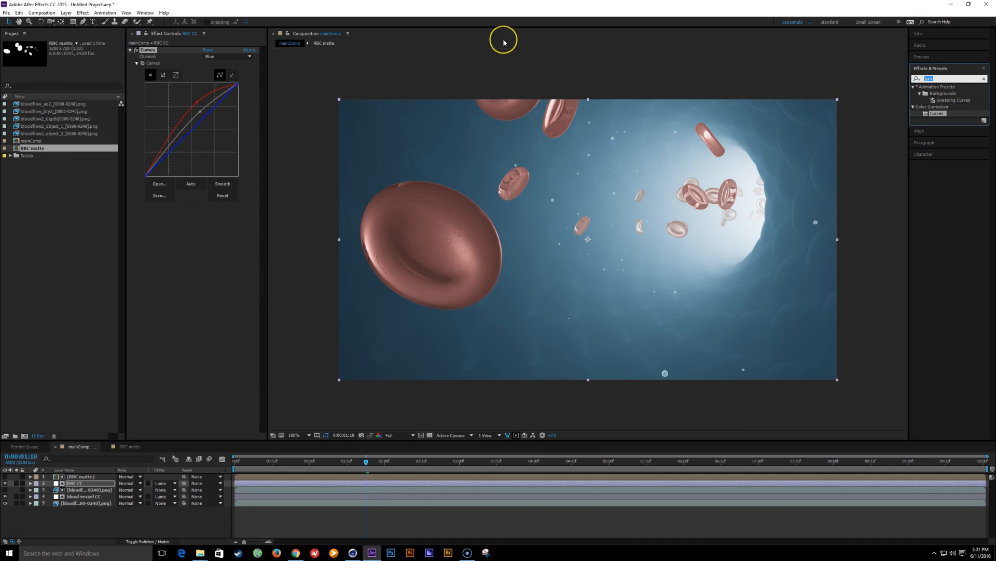
pyautogui.write('toner')
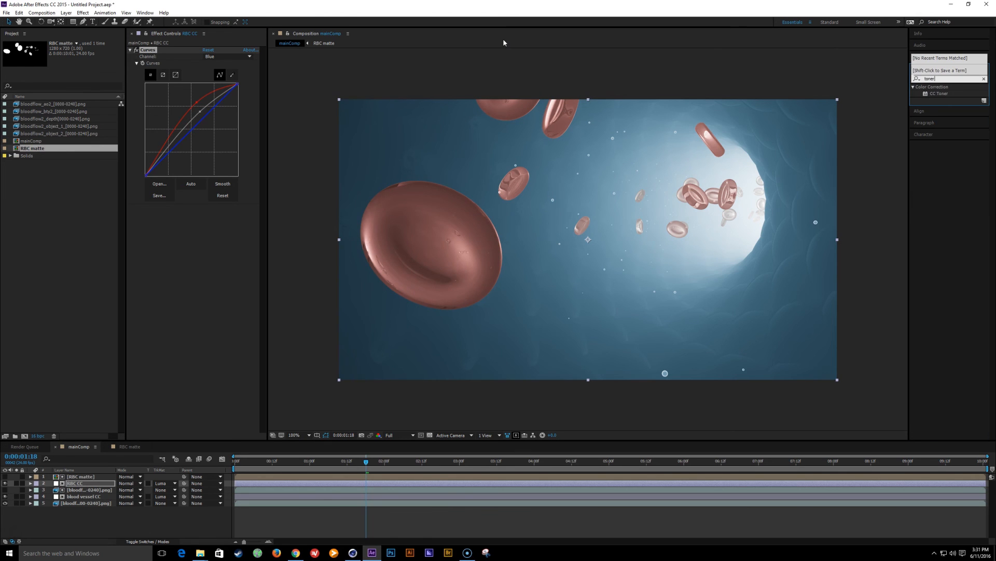
pyautogui.doubleClick(948, 92)
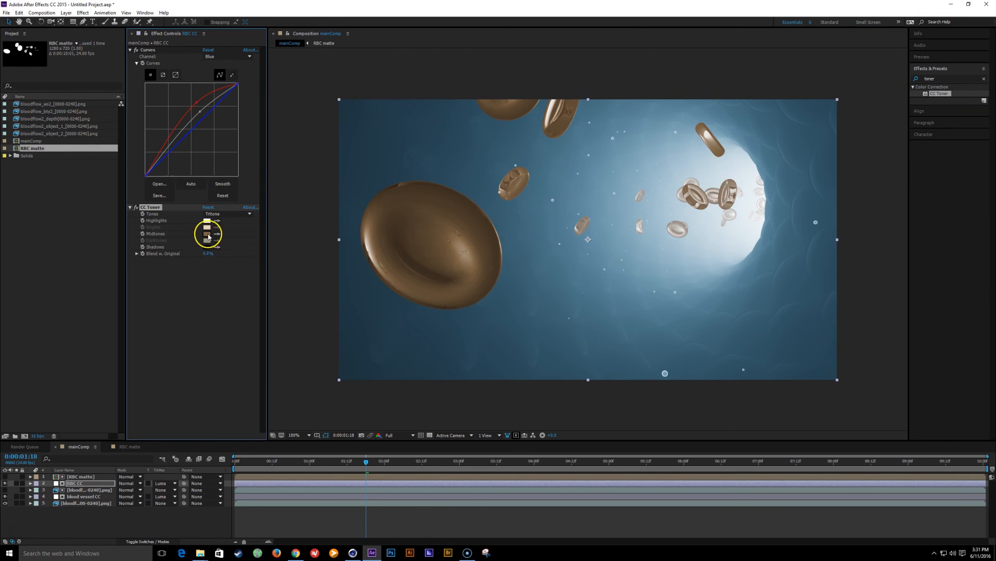
pyautogui.click(208, 235)
pyautogui.moveTo(131, 210); pyautogui.dragTo(123, 188)
pyautogui.moveTo(224, 223); pyautogui.dragTo(229, 197)
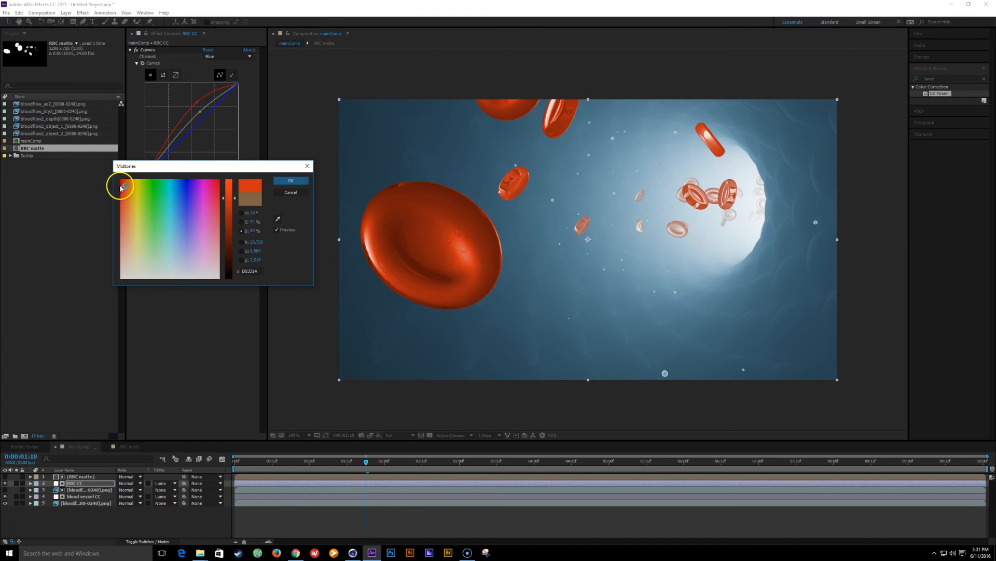
pyautogui.click(294, 180)
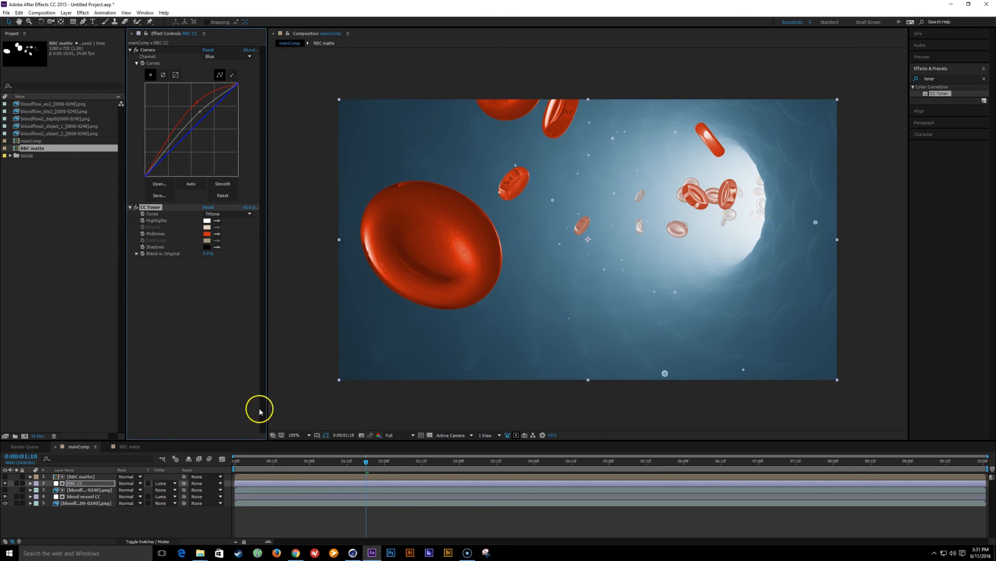
pyautogui.click(79, 482)
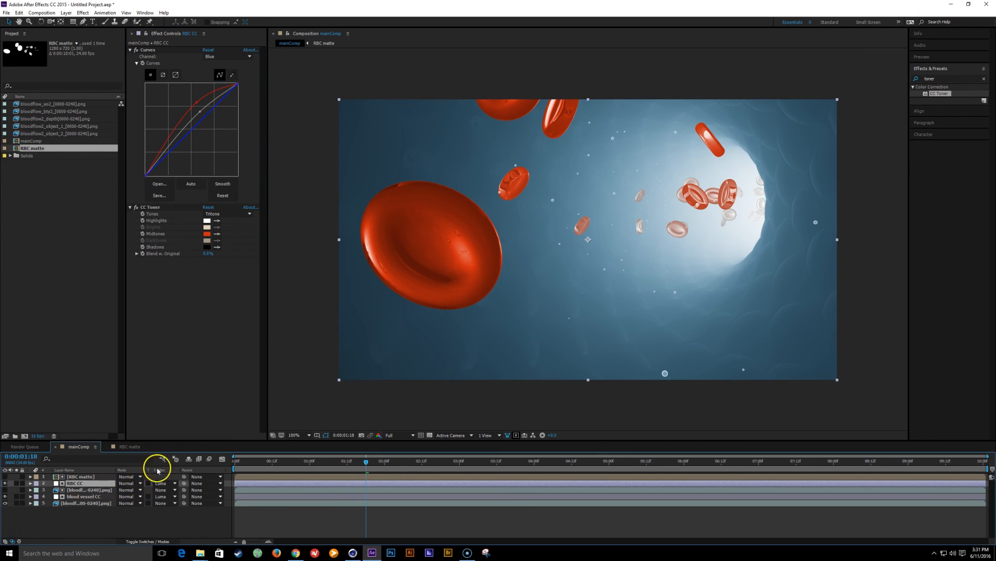
# Step: Try the bloodflow2_object_1 sequence as the RBC CC layer's track matte, and delete the trial layer
pyautogui.click(79, 475)
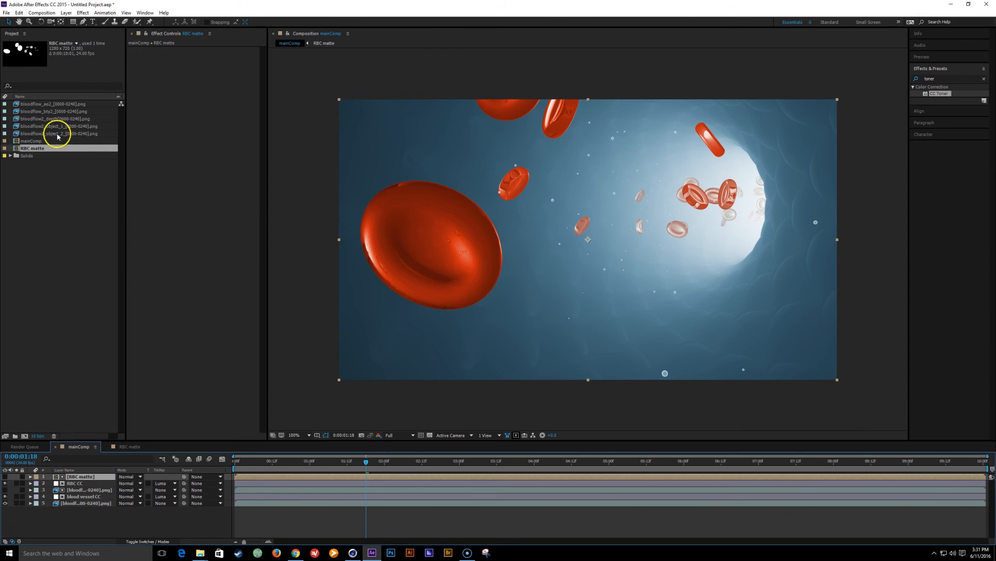
pyautogui.moveTo(59, 126); pyautogui.dragTo(24, 479)
pyautogui.click(4, 483)
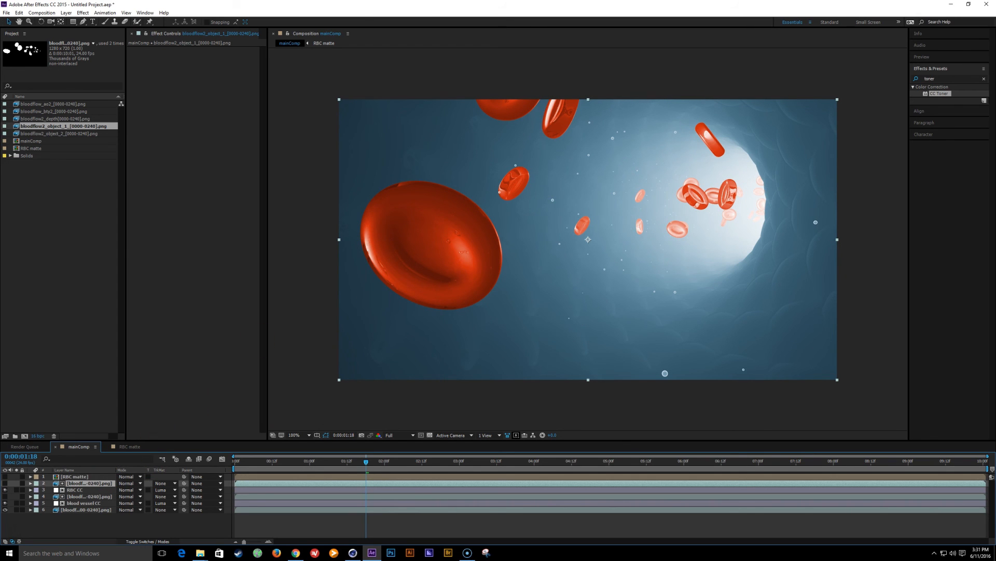
pyautogui.press('Delete')
# Step: Raise the RGB channel midtones slightly in the RBC CC layer's Curves effect
pyautogui.click(78, 483)
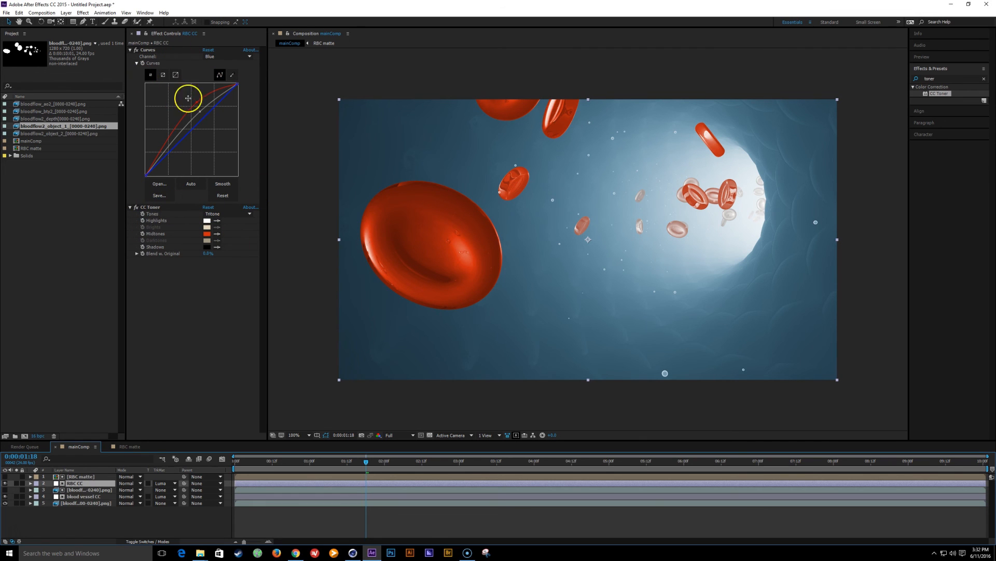
pyautogui.click(232, 56)
pyautogui.click(228, 63)
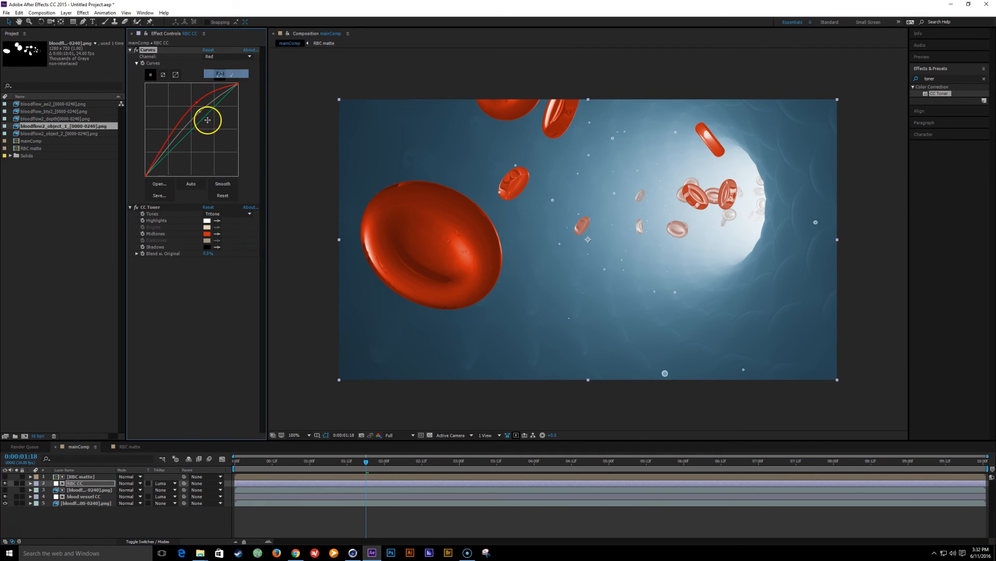
pyautogui.click(230, 56)
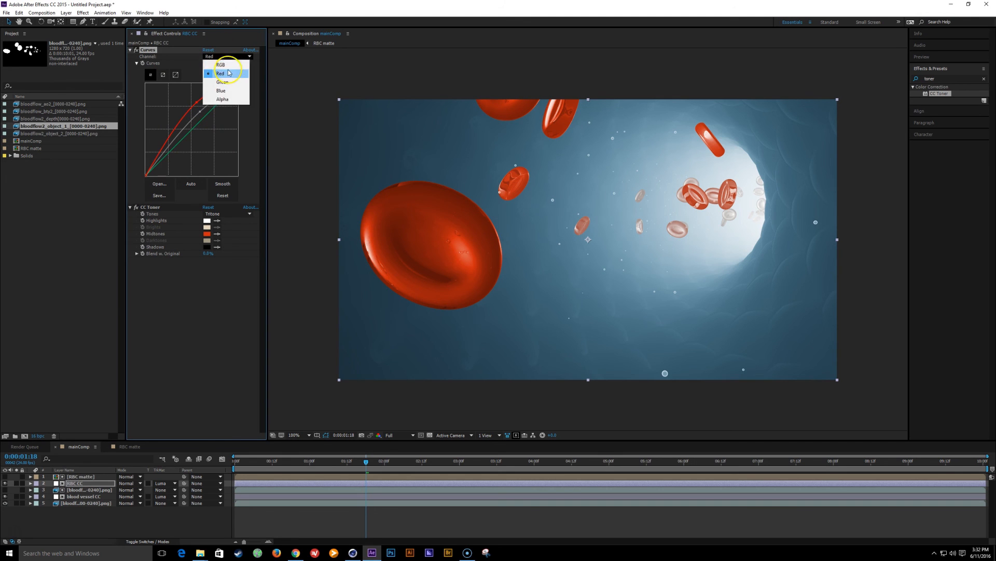
pyautogui.click(228, 62)
pyautogui.moveTo(201, 111); pyautogui.dragTo(204, 110)
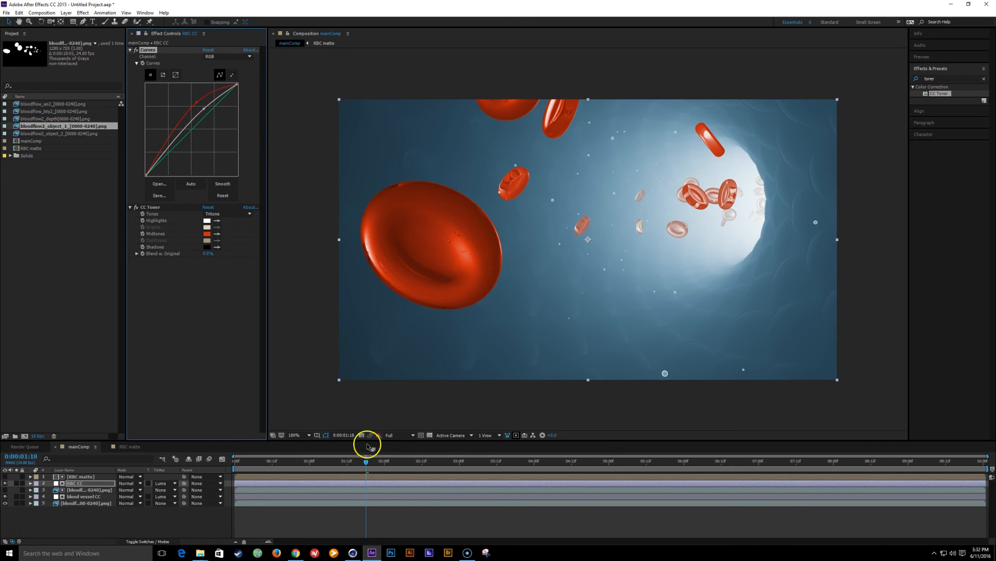
# Step: Create a black comp-sized solid named "vingette" above all other layers in mainComp
pyautogui.click(101, 533)
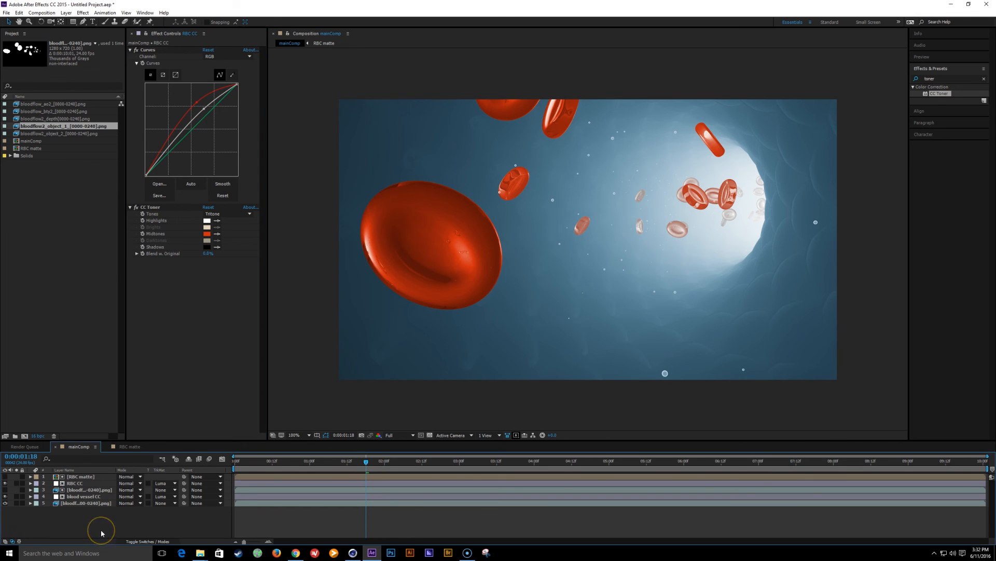
pyautogui.hotkey('ctrl', 'y')
pyautogui.write('vingette')
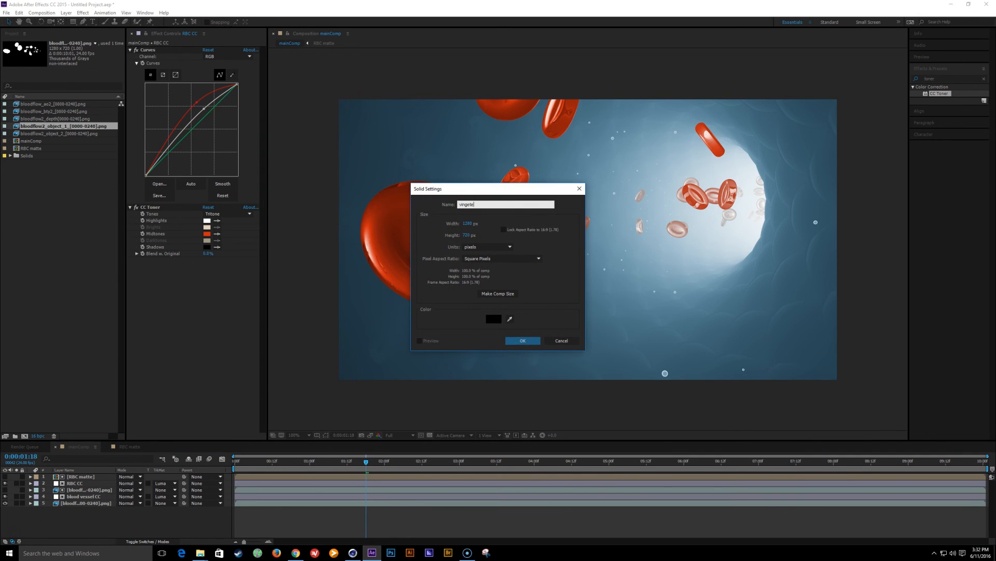
pyautogui.press('BackSpace')
pyautogui.write('te')
pyautogui.press('Return')
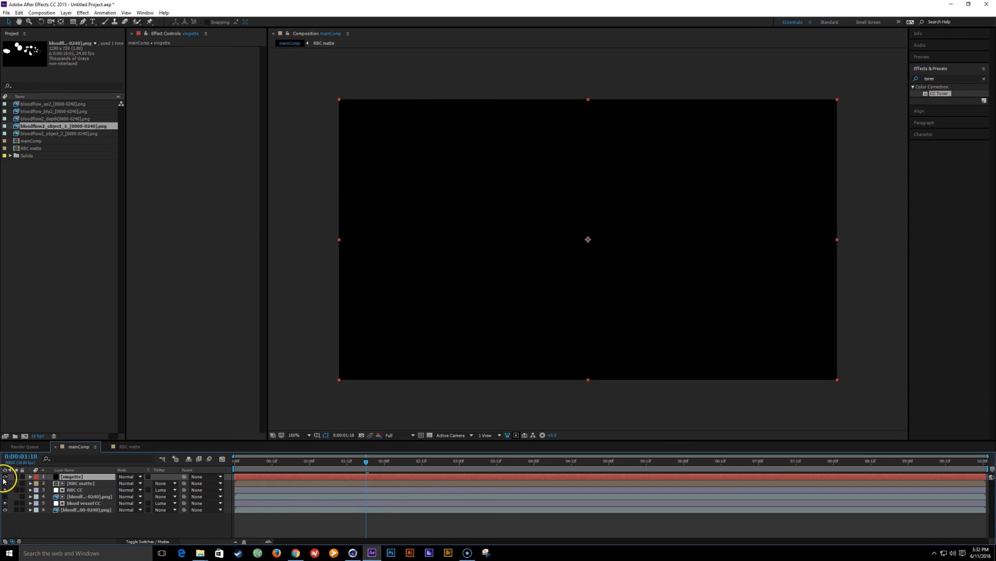
# Step: Hide the vingette layer and add a full-frame elliptical mask to it
pyautogui.click(5, 476)
pyautogui.moveTo(74, 22); pyautogui.dragTo(111, 41)
pyautogui.doubleClick(74, 22)
pyautogui.press(',')
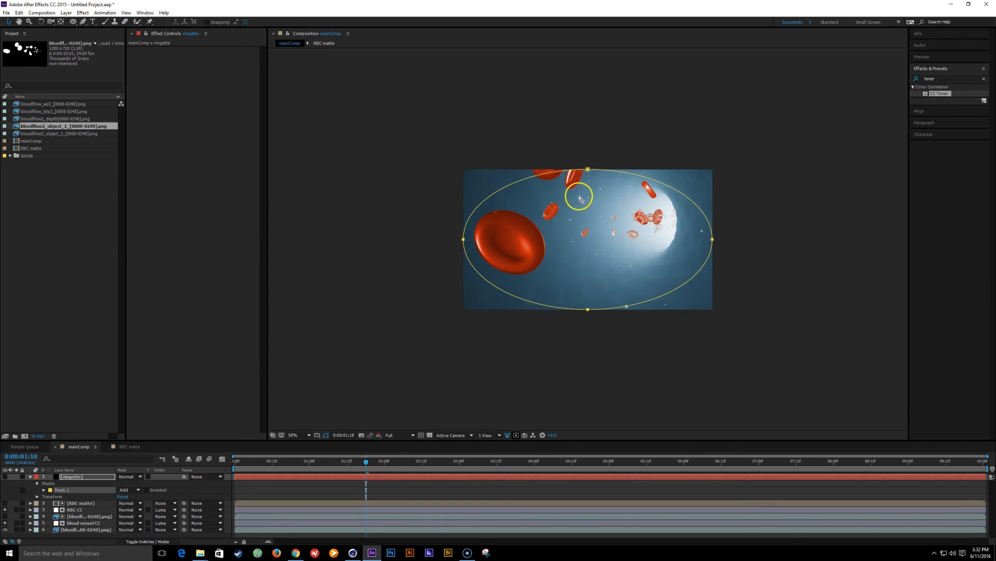
# Step: Enlarge and slightly tilt the elliptical mask so it extends a little beyond all four edges of the frame
pyautogui.doubleClick(714, 239)
pyautogui.moveTo(714, 238); pyautogui.dragTo(752, 248)
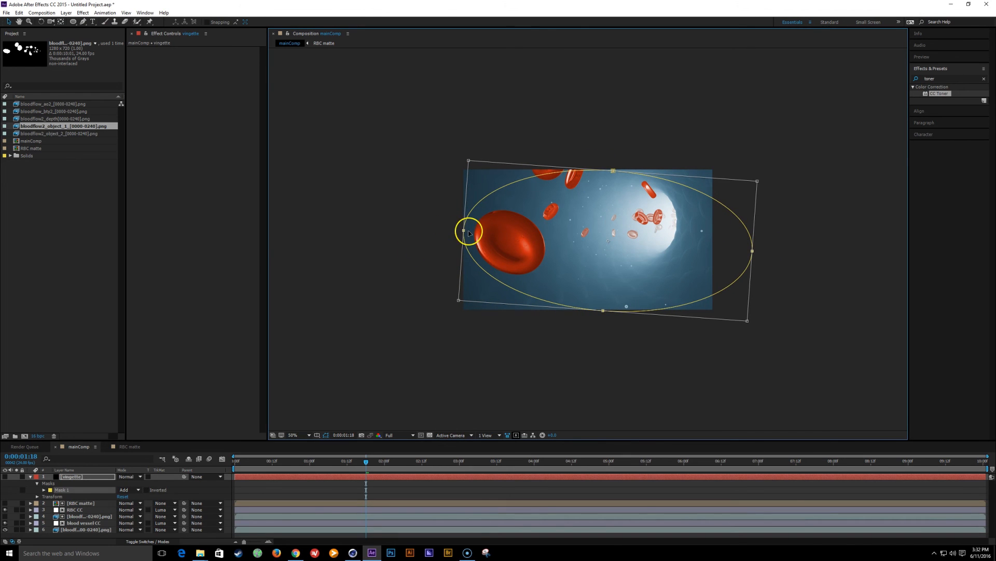
pyautogui.moveTo(464, 230); pyautogui.dragTo(445, 229)
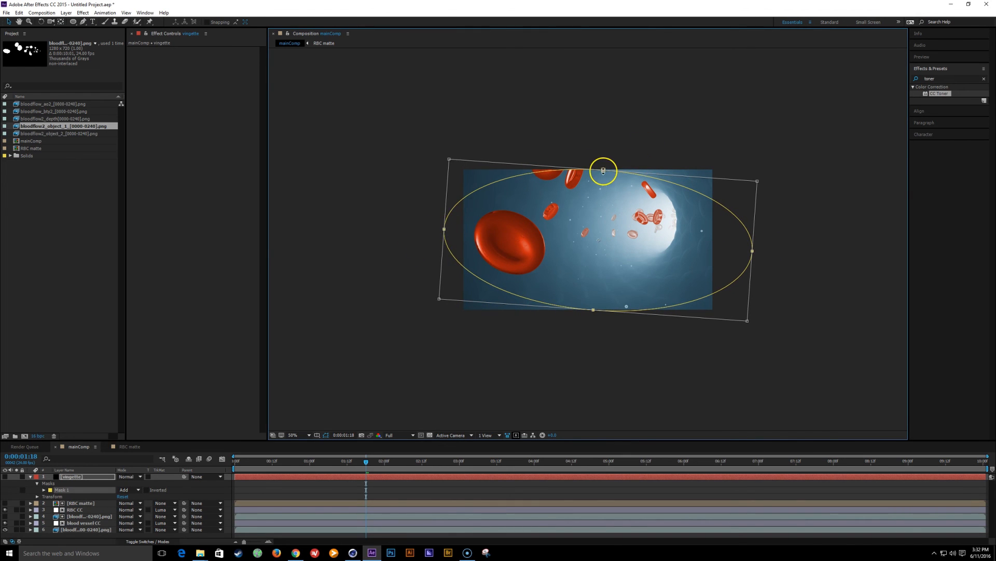
pyautogui.moveTo(603, 170)
pyautogui.mouseDown()
pyautogui.moveTo(602, 154)
pyautogui.moveTo(601, 198)
pyautogui.moveTo(605, 162)
pyautogui.mouseUp()
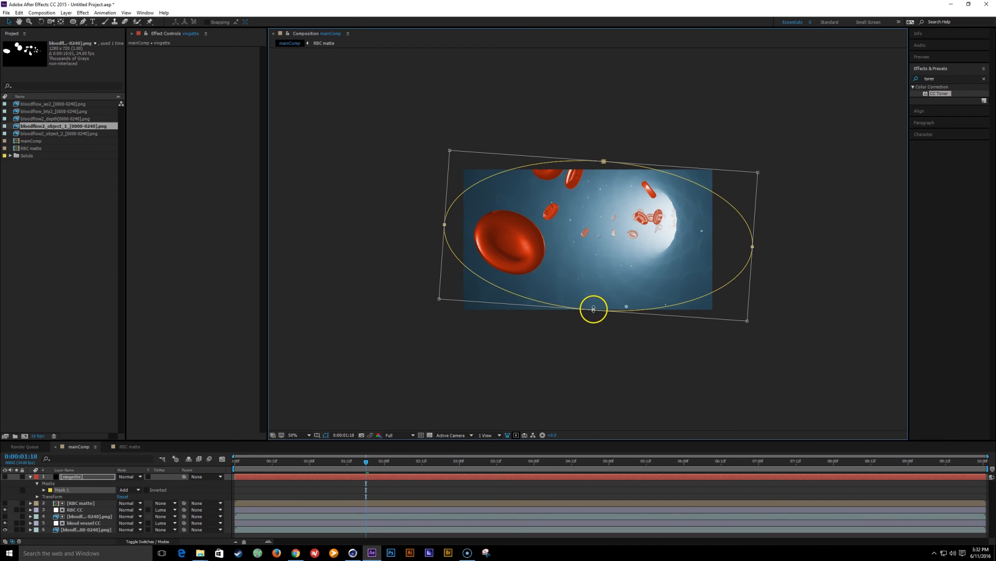
pyautogui.moveTo(593, 309); pyautogui.dragTo(592, 314)
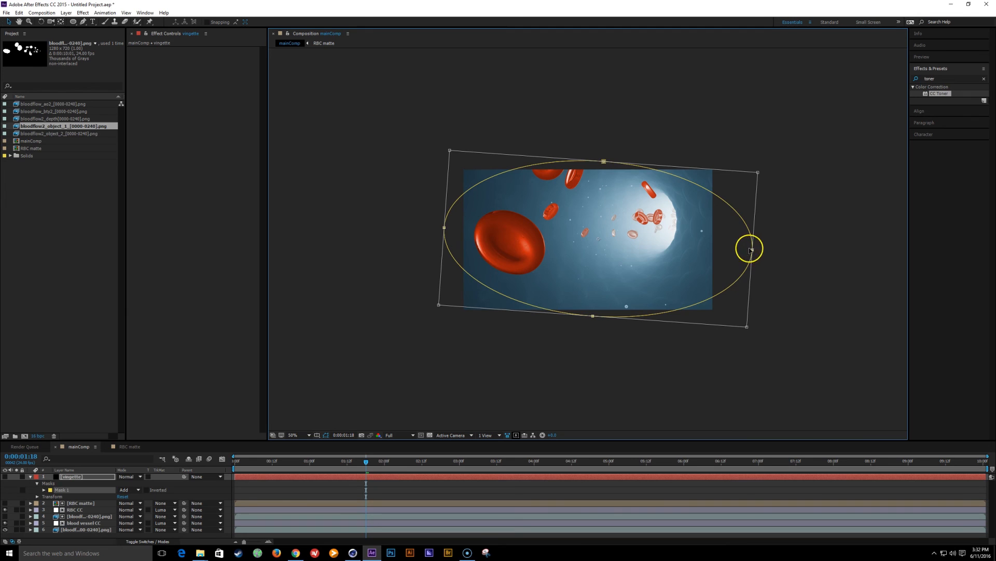
pyautogui.moveTo(751, 249); pyautogui.dragTo(737, 248)
pyautogui.scroll(1, 756, 256)
pyautogui.moveTo(901, 289); pyautogui.dragTo(901, 281)
pyautogui.hotkey('ctrl', 'z')
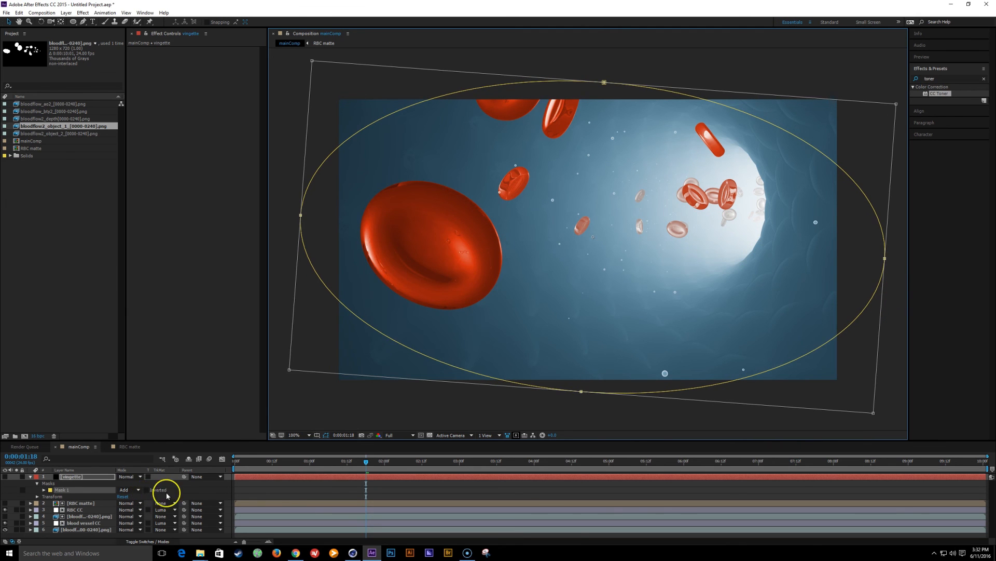
# Step: Set the vingette layer's mask mode to Subtract and feather the mask for soft dark corners
pyautogui.click(128, 489)
pyautogui.click(153, 444)
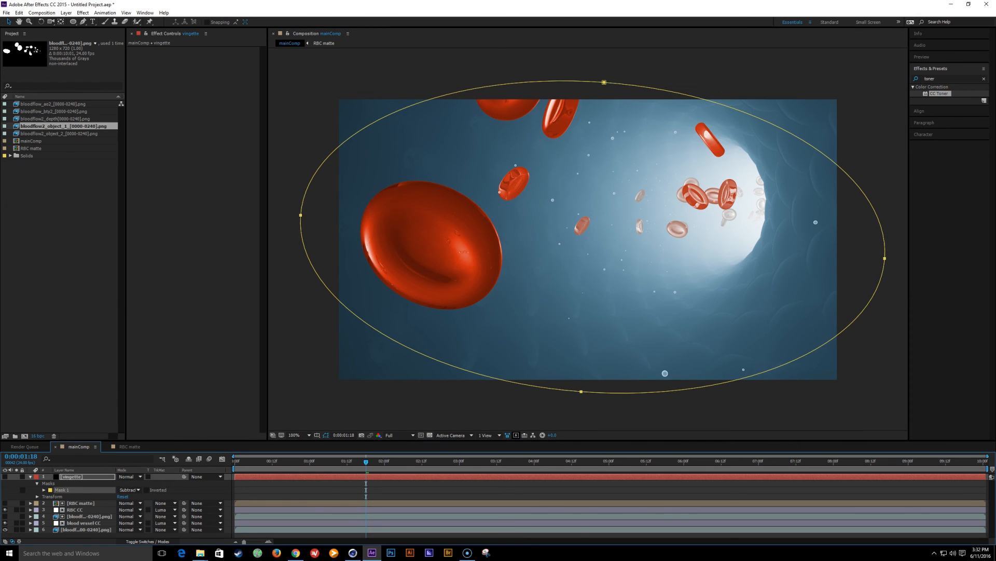
pyautogui.press('f')
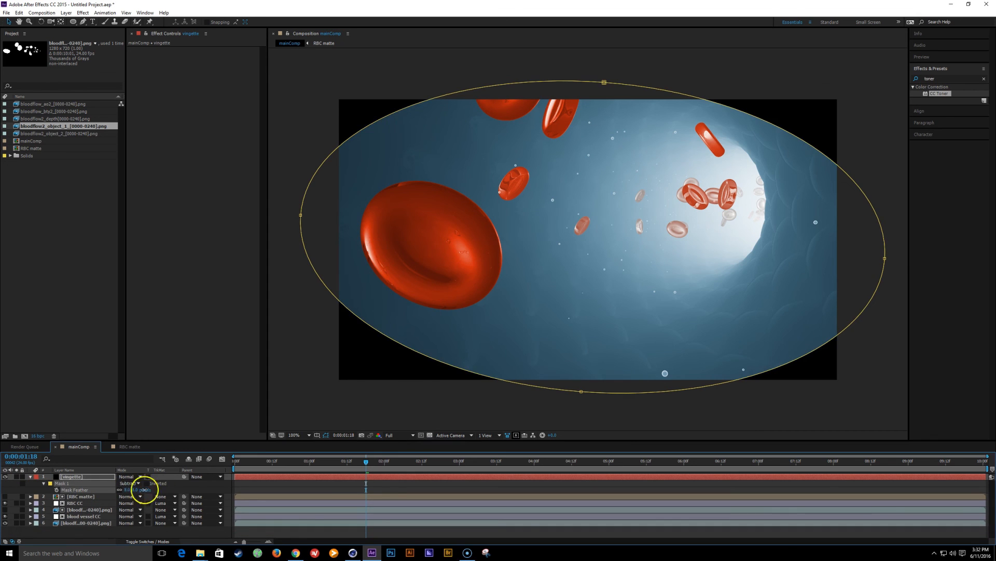
pyautogui.moveTo(141, 490); pyautogui.dragTo(217, 493)
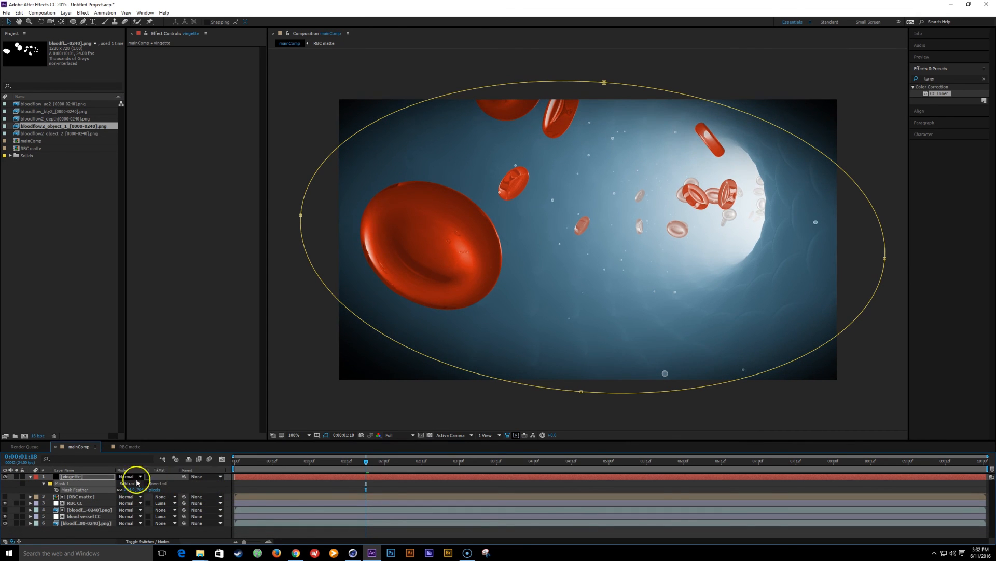
# Step: Set the vingette layer's blending mode to Multiply and lower its opacity to about 75%
pyautogui.click(130, 476)
pyautogui.click(156, 161)
pyautogui.press('t')
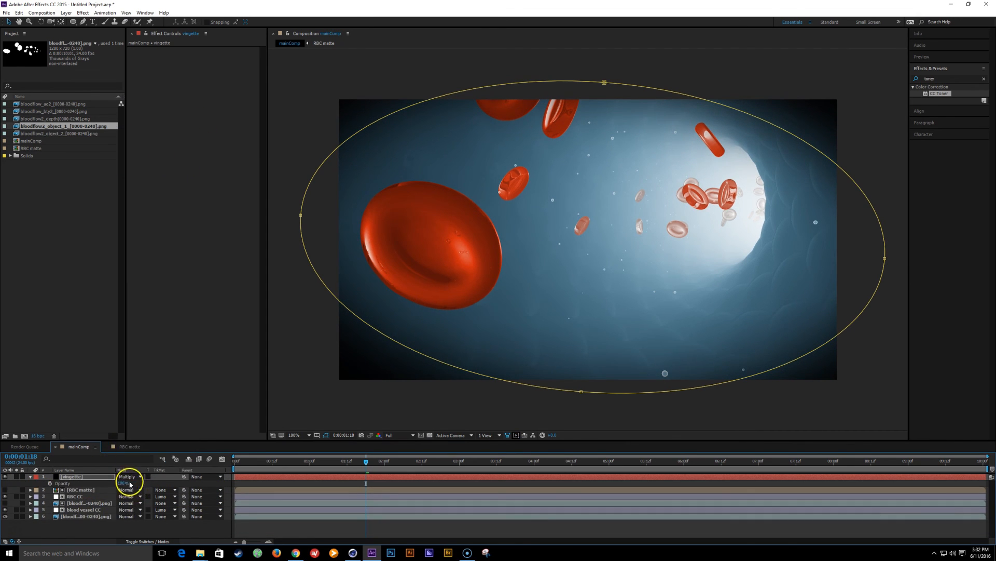
pyautogui.moveTo(122, 481); pyautogui.dragTo(97, 488)
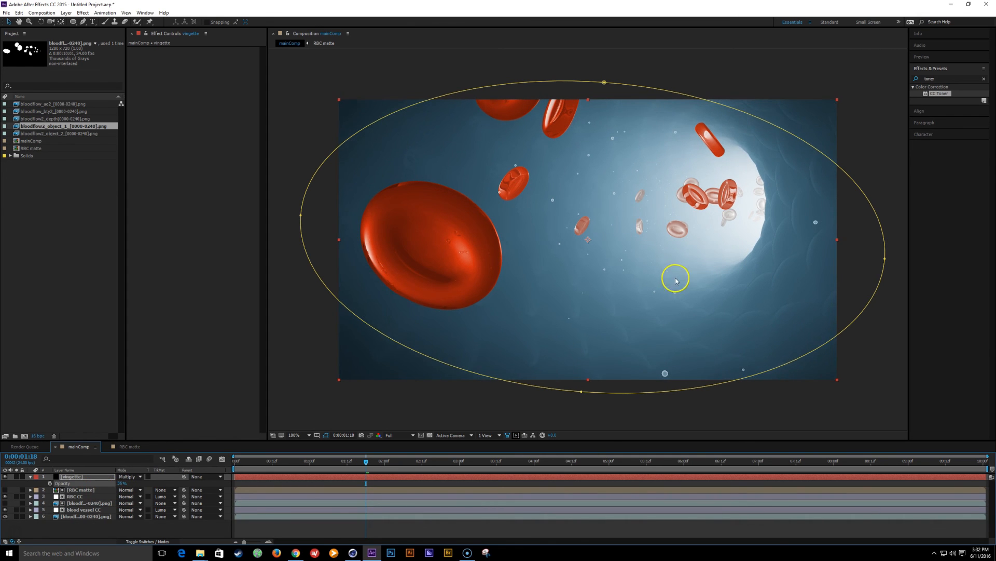
# Step: Narrow the vignette mask slightly by pulling its right edge closer to the frame
pyautogui.press(',')
pyautogui.doubleClick(737, 249)
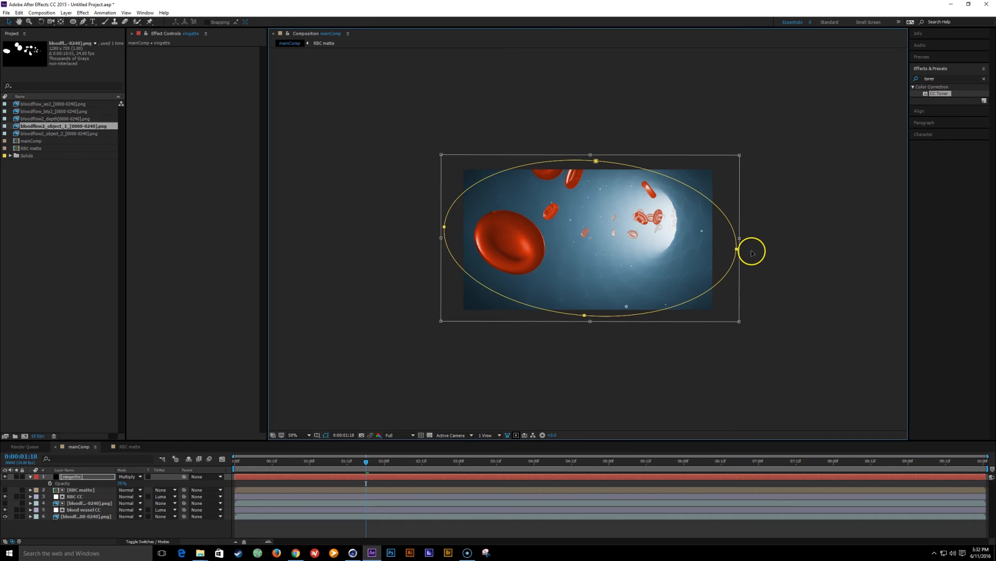
pyautogui.moveTo(740, 238); pyautogui.dragTo(734, 238)
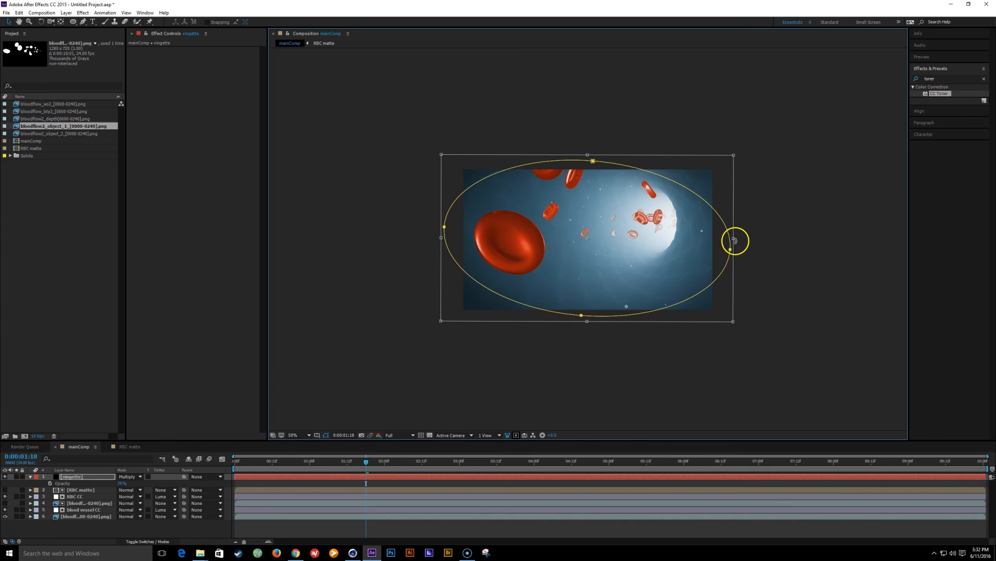
pyautogui.press('Return')
pyautogui.press('.')
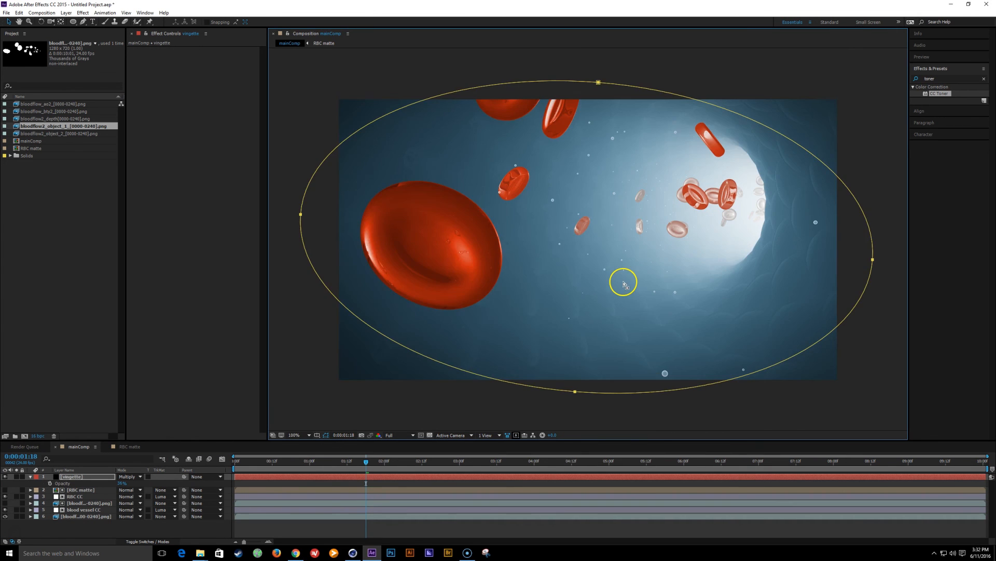
pyautogui.hotkey('ctrl', 's')
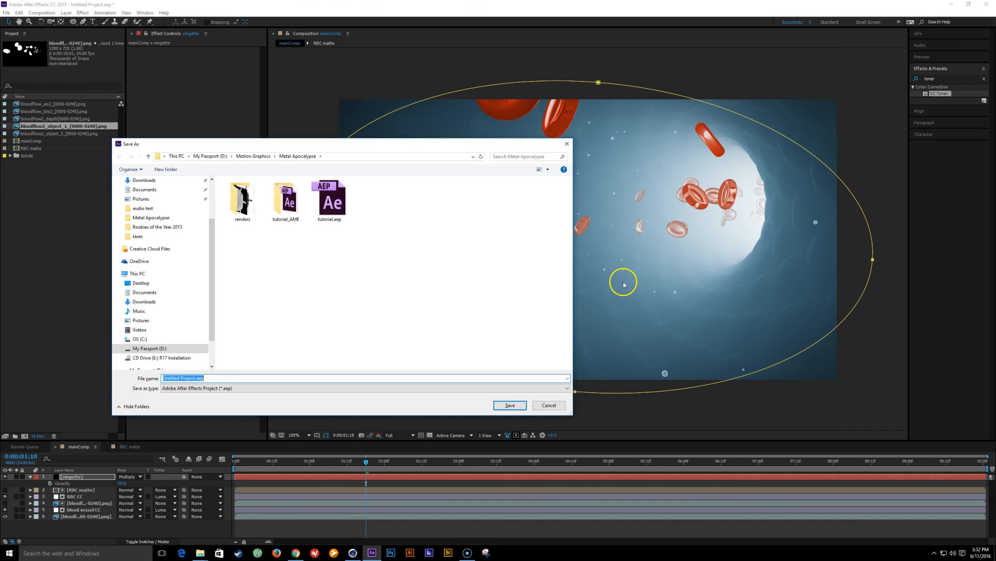
pyautogui.click(565, 403)
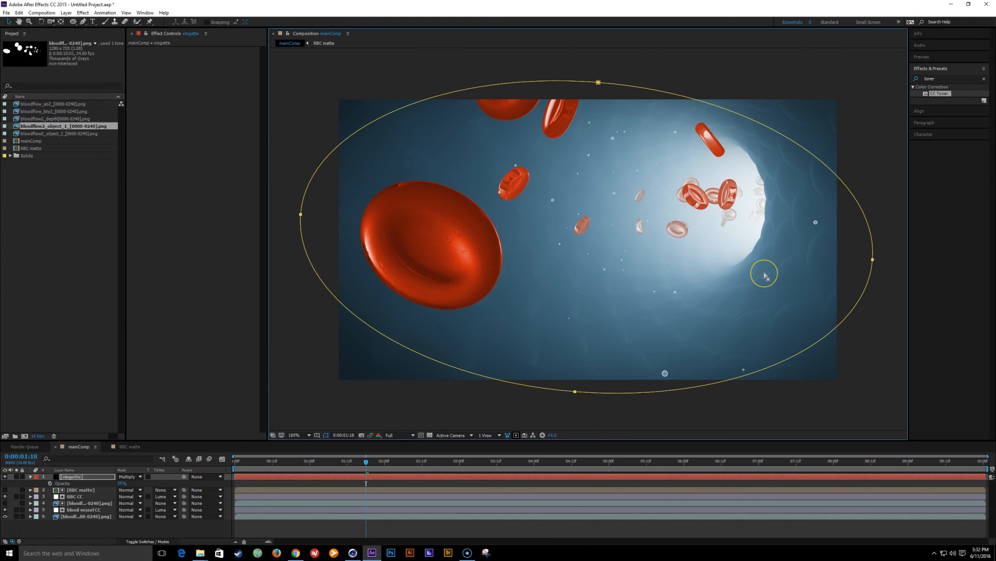
pyautogui.press('t')
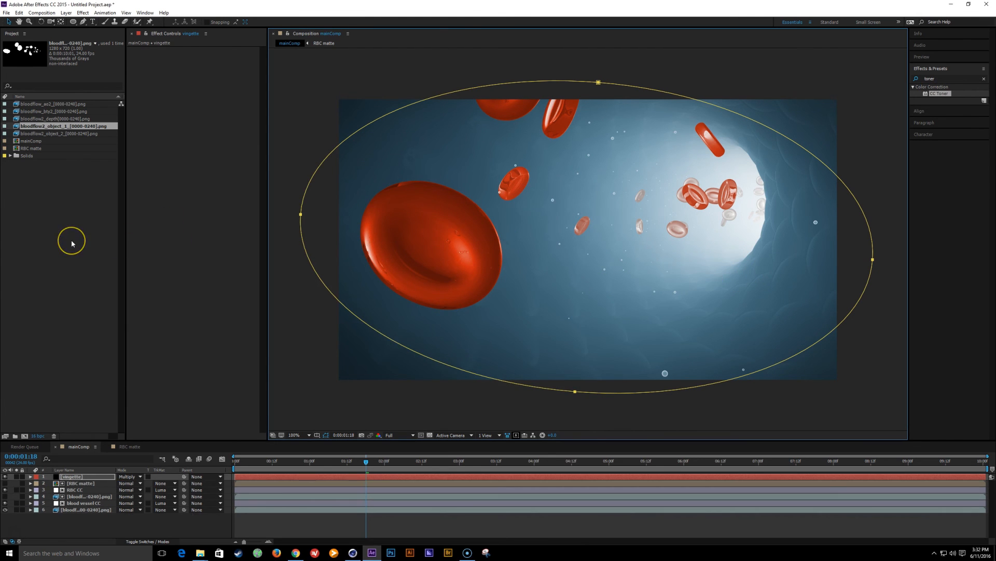
# Step: Create a new composition from the bloodflow2_depth sequence and rename it Zdepth
pyautogui.click(71, 243)
pyautogui.click(90, 203)
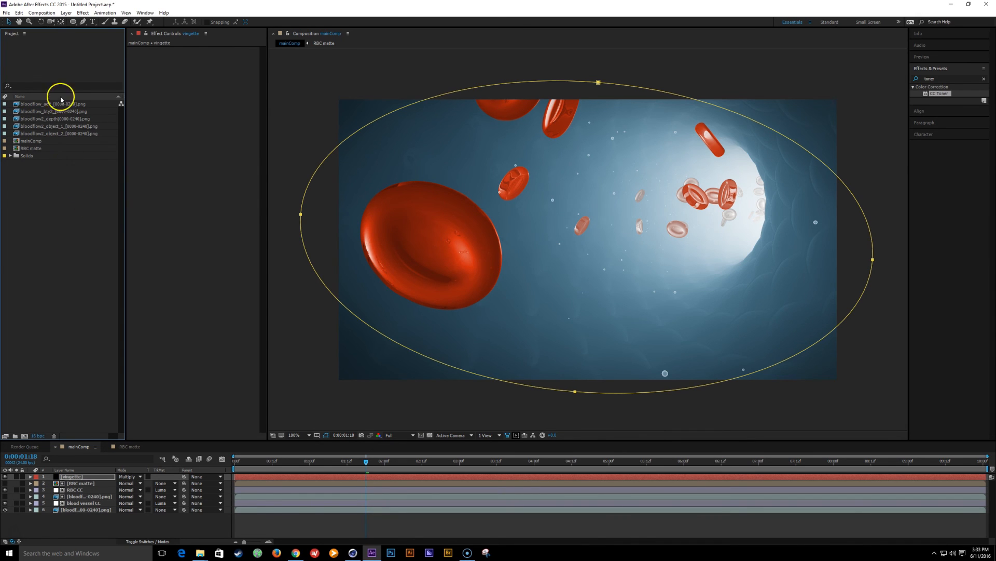
pyautogui.moveTo(65, 122); pyautogui.dragTo(23, 437)
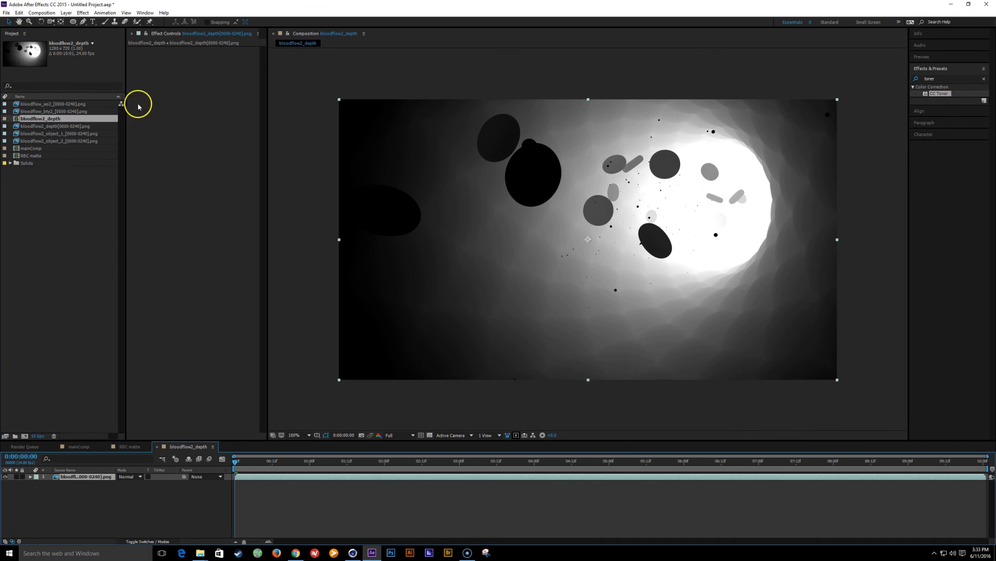
pyautogui.click(60, 121)
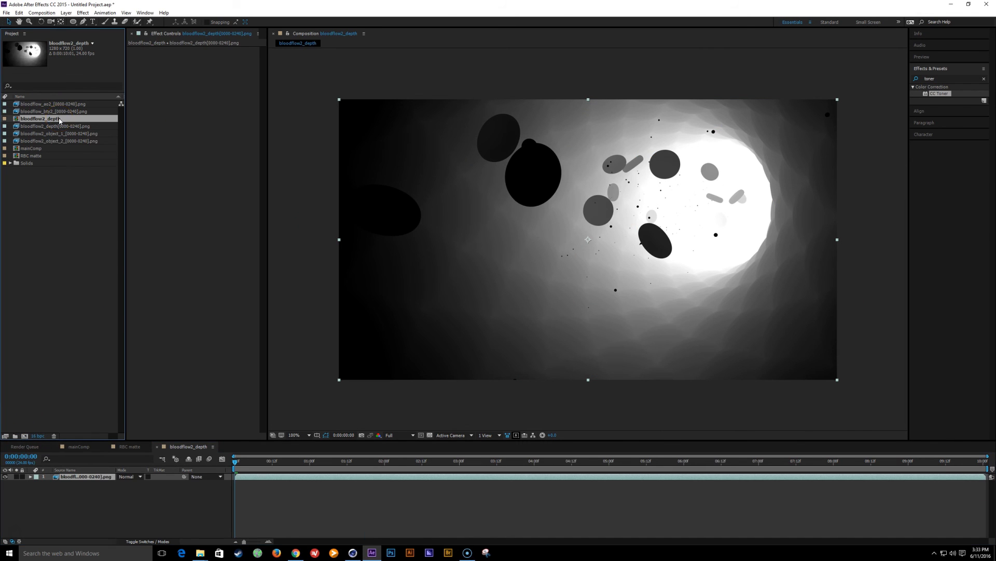
pyautogui.press('Return')
pyautogui.write('\\')
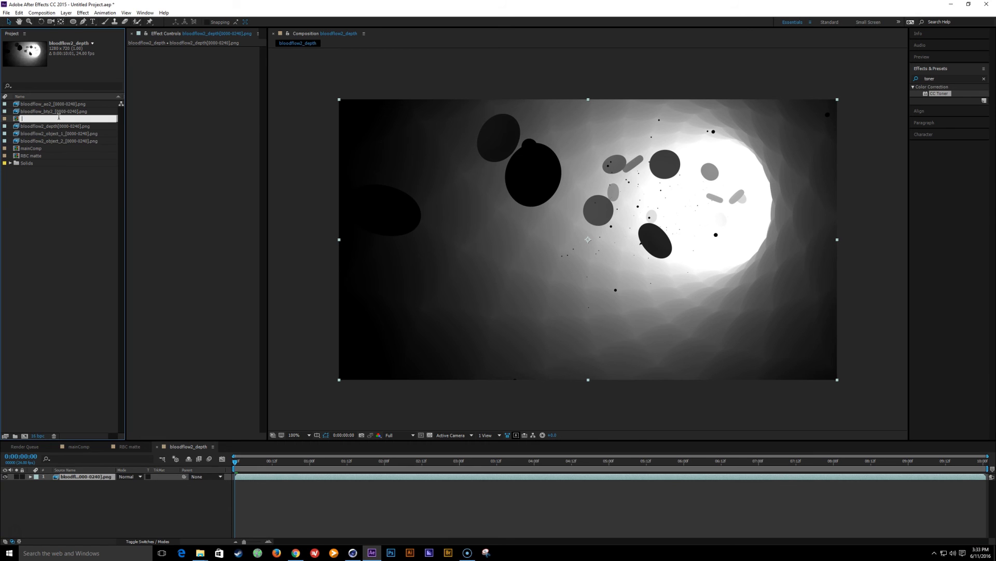
pyautogui.write('depth')
pyautogui.press('Return')
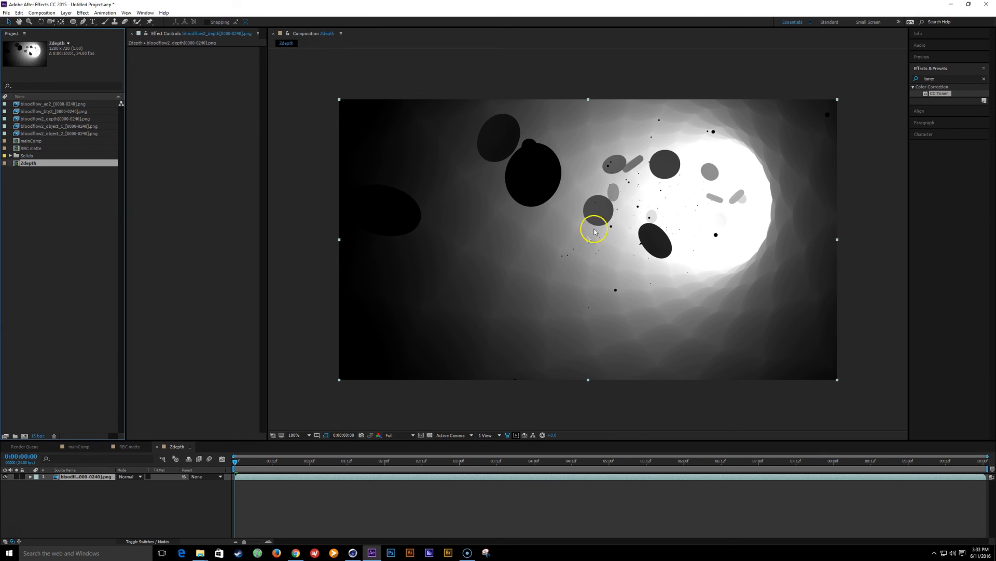
# Step: Apply an Invert effect and a Levels effect to the depth layer in the Zdepth composition
pyautogui.click(931, 79)
pyautogui.write('inver')
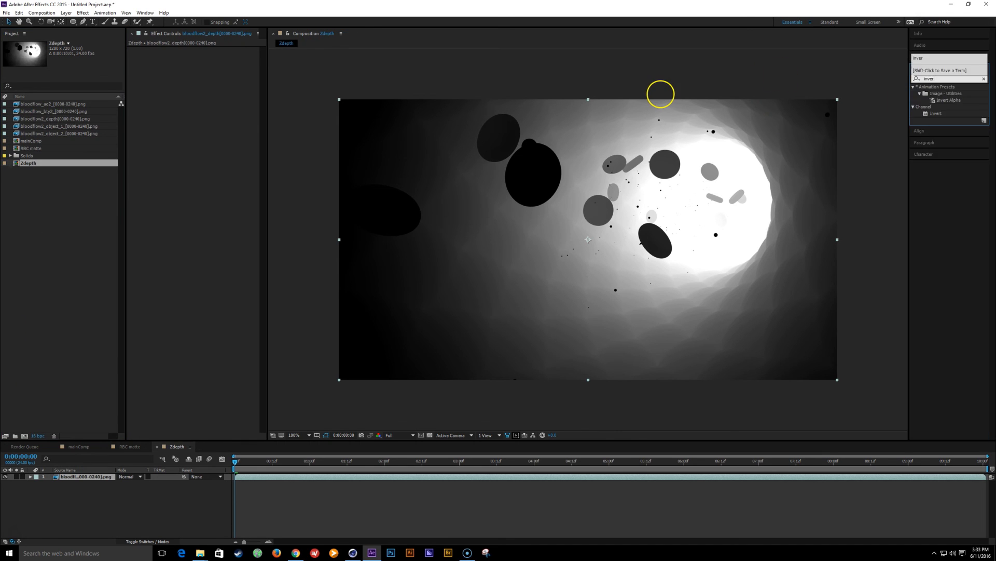
pyautogui.doubleClick(936, 113)
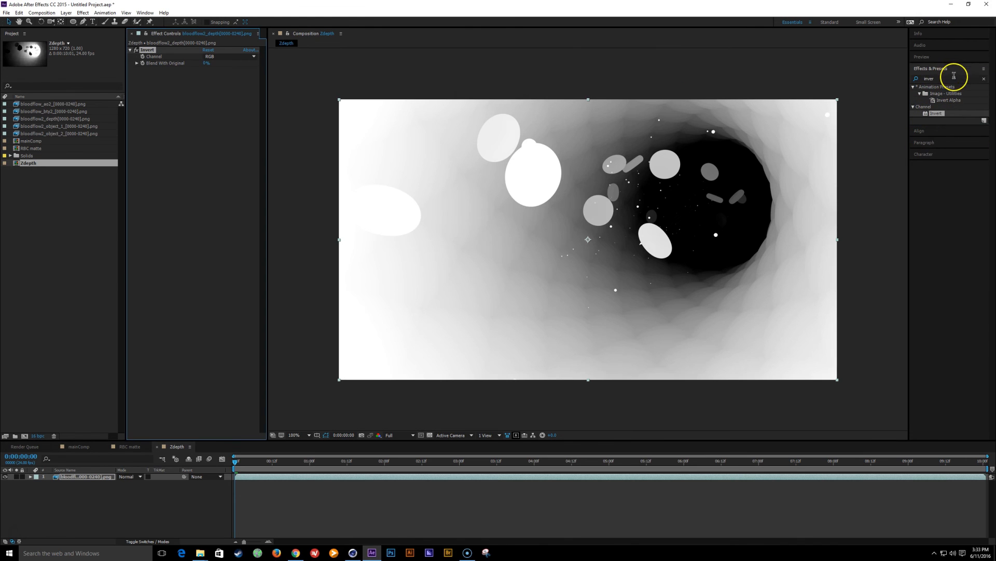
pyautogui.click(954, 76)
pyautogui.write('level')
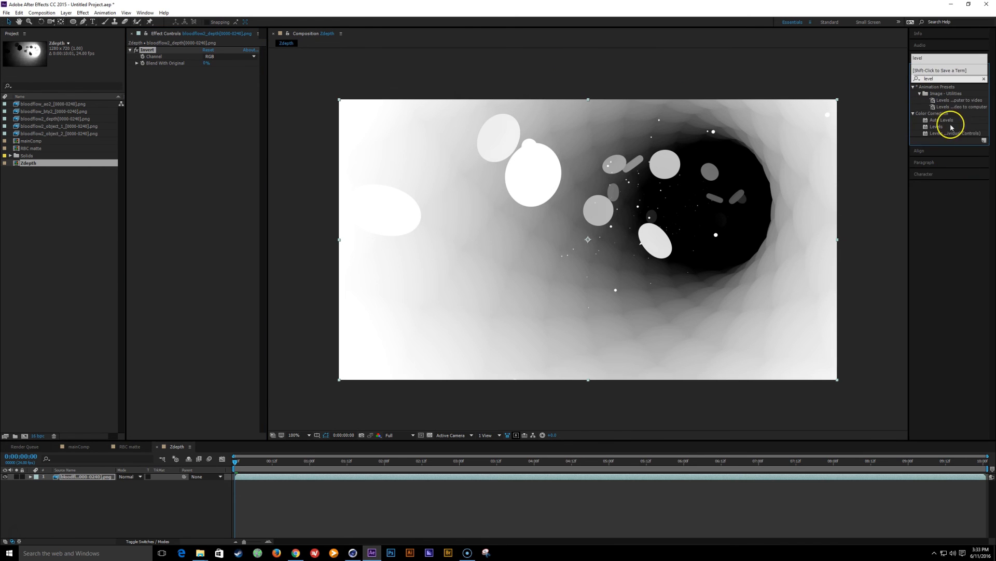
pyautogui.doubleClick(951, 127)
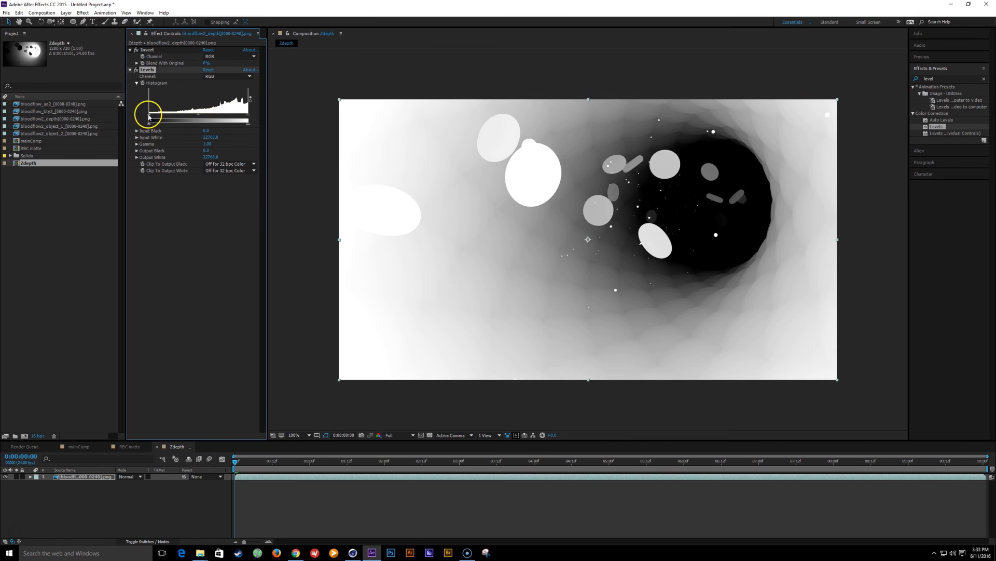
# Step: In the depth layer's Levels effect, raise the input black slightly, lower the input white, and reduce the gamma to about 0.85
pyautogui.moveTo(149, 116); pyautogui.dragTo(150, 116)
pyautogui.moveTo(242, 118); pyautogui.dragTo(203, 119)
pyautogui.click(497, 301)
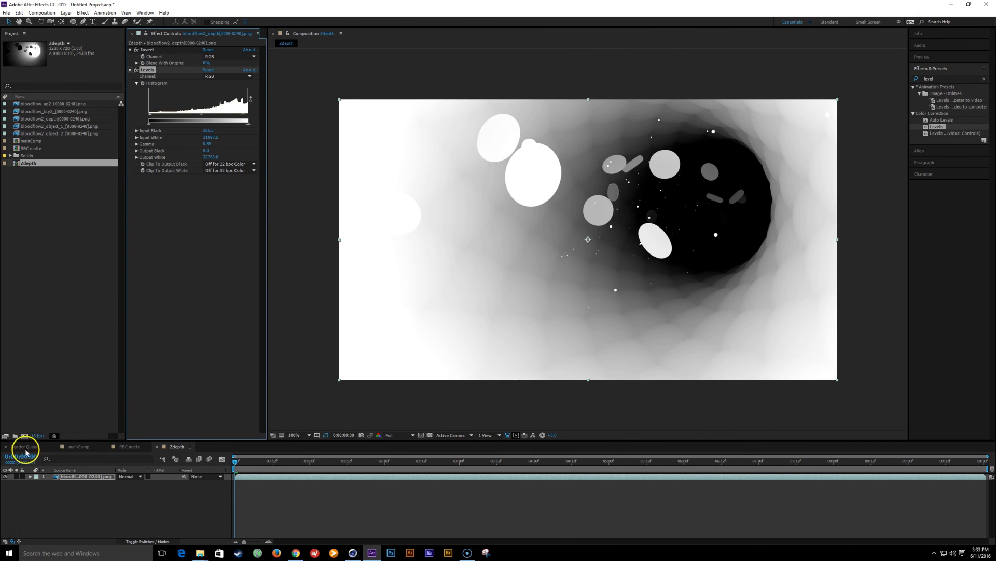
# Step: Add the Zdepth composition as the uppermost layer of mainComp and turn off its visibility
pyautogui.click(87, 448)
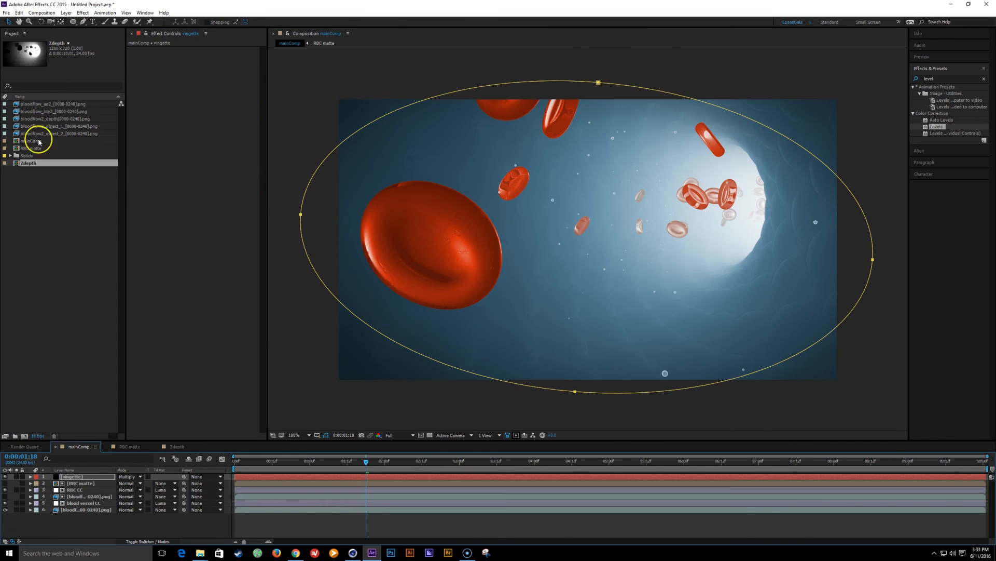
pyautogui.moveTo(29, 162); pyautogui.dragTo(85, 456)
pyautogui.click(6, 477)
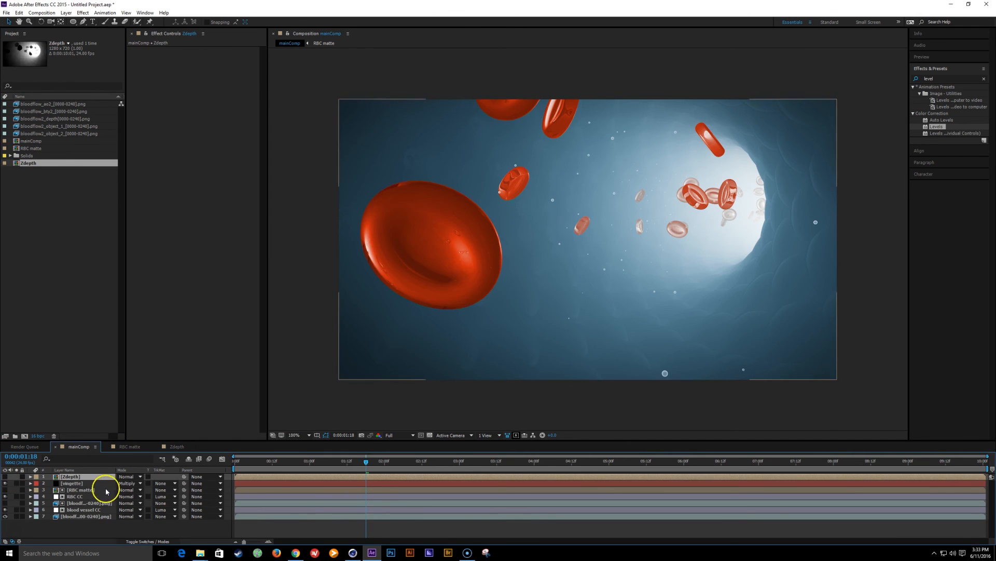
# Step: Create an adjustment layer named DOF in mainComp and place it between the Zdepth and vingette layers
pyautogui.click(76, 496)
pyautogui.hotkey('ctrl', 'alt', 'y')
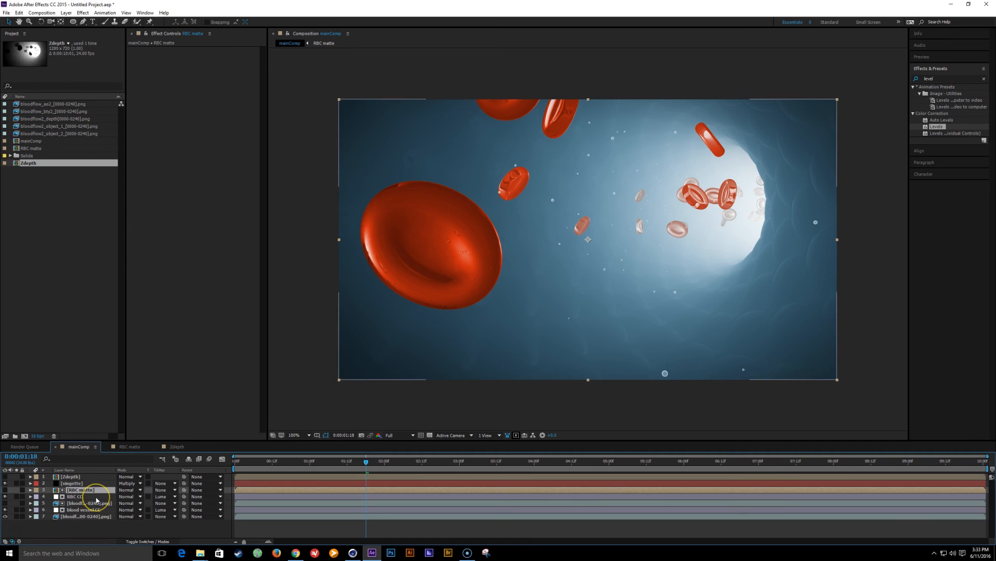
pyautogui.moveTo(89, 487); pyautogui.dragTo(93, 484)
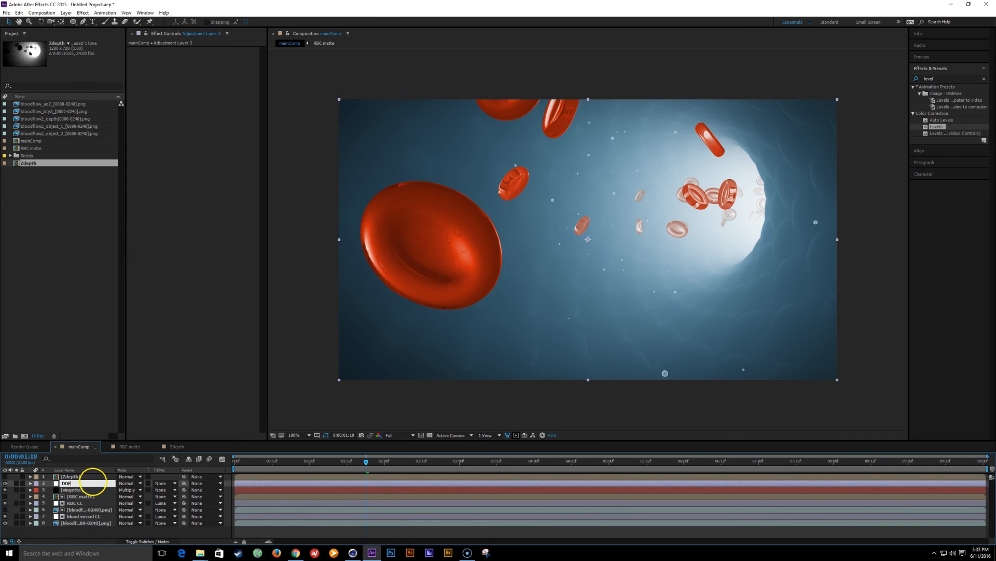
# Step: Apply FL Depth Of Field to the DOF layer with Zdepth as depth layer, and pick the focus depth on the large foreground cell
pyautogui.moveTo(940, 78); pyautogui.dragTo(580, 79)
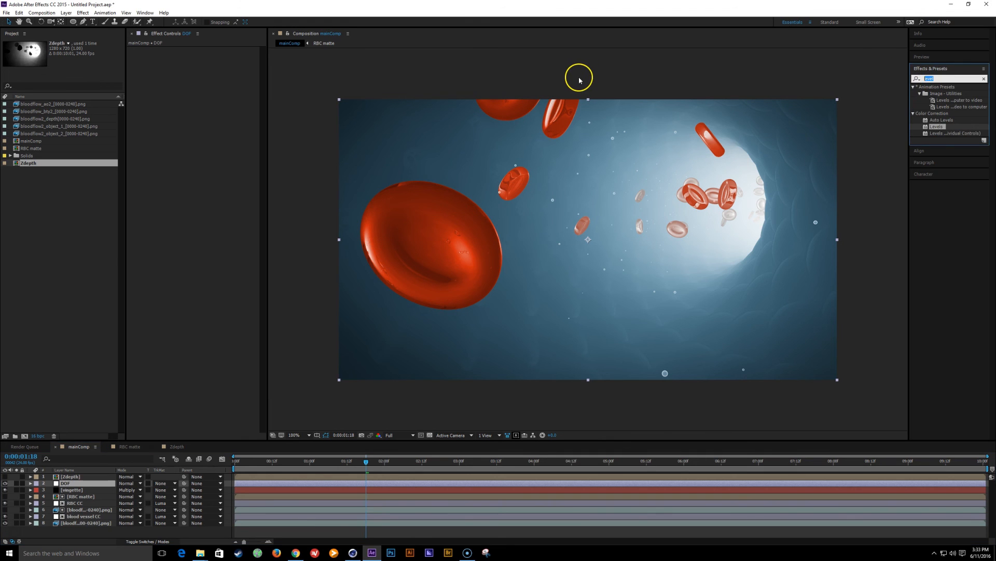
pyautogui.write('depth')
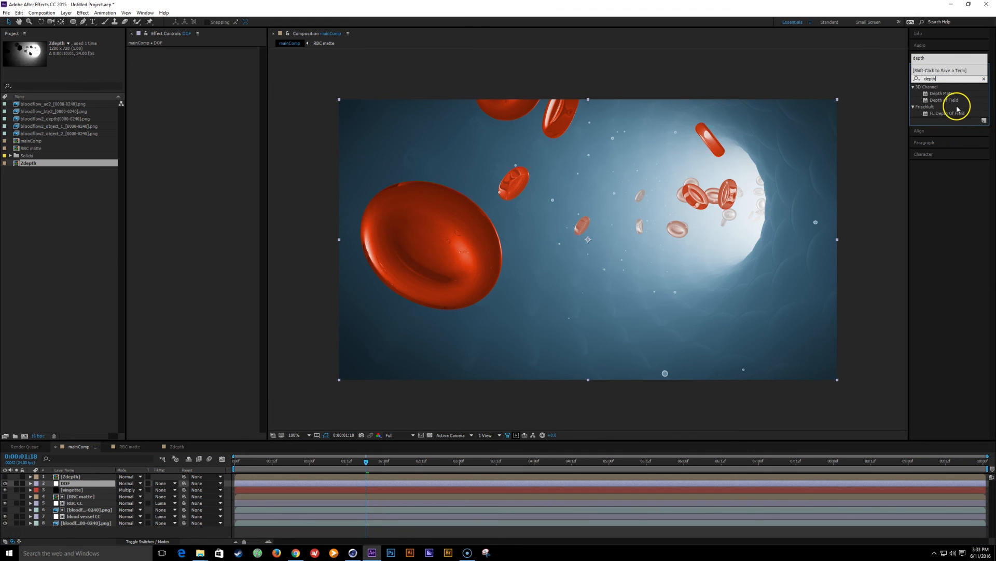
pyautogui.doubleClick(947, 113)
pyautogui.click(229, 63)
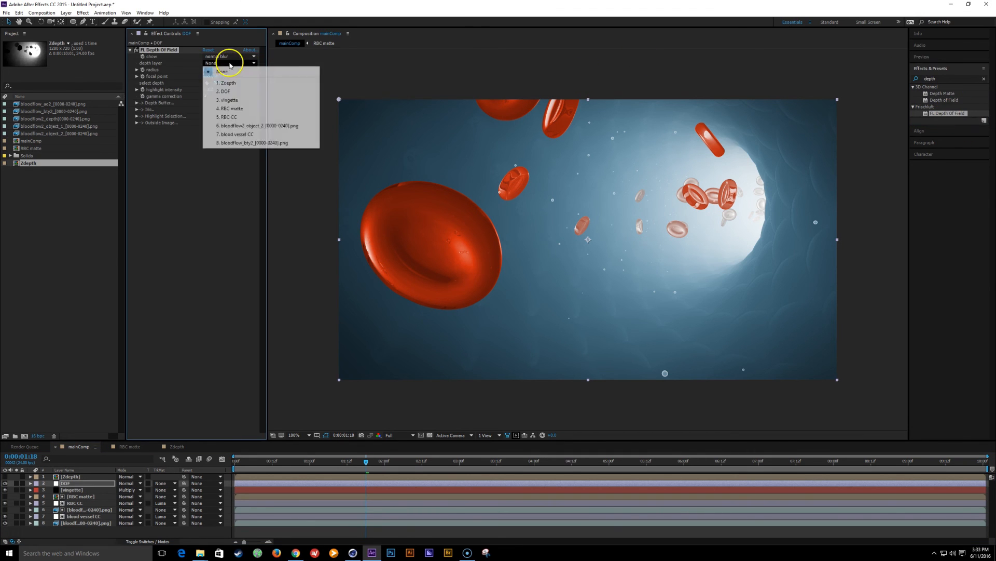
pyautogui.click(242, 84)
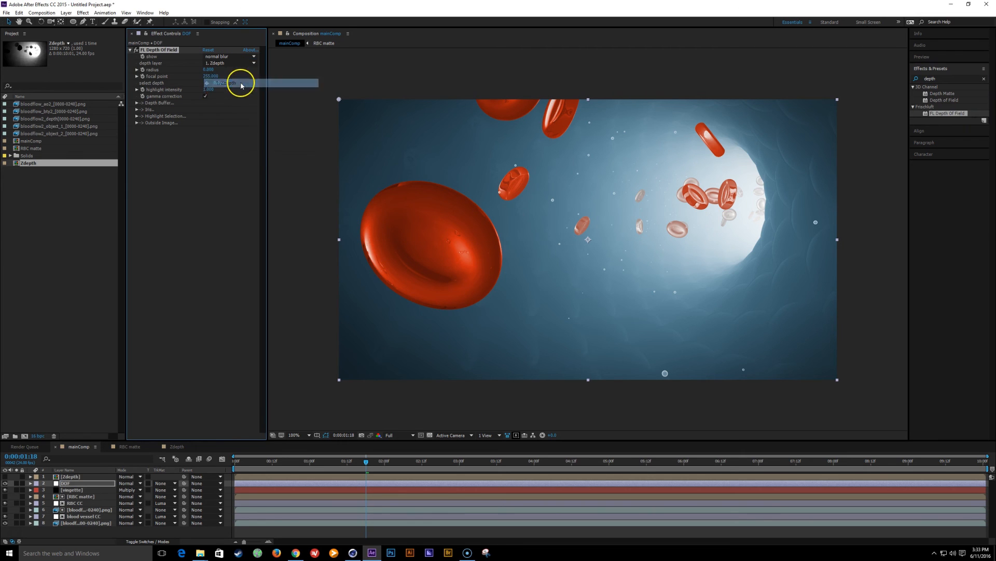
pyautogui.click(207, 83)
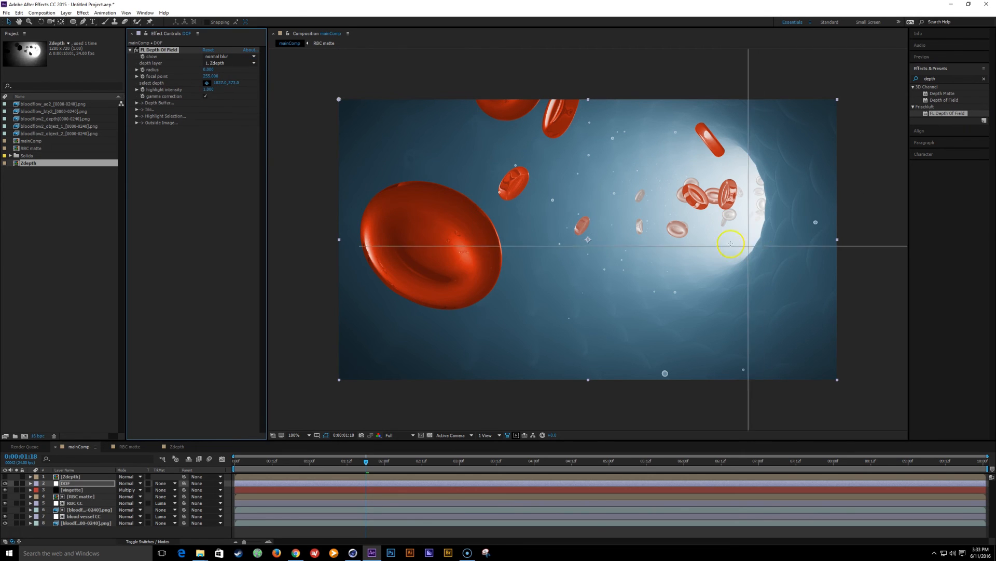
pyautogui.click(479, 232)
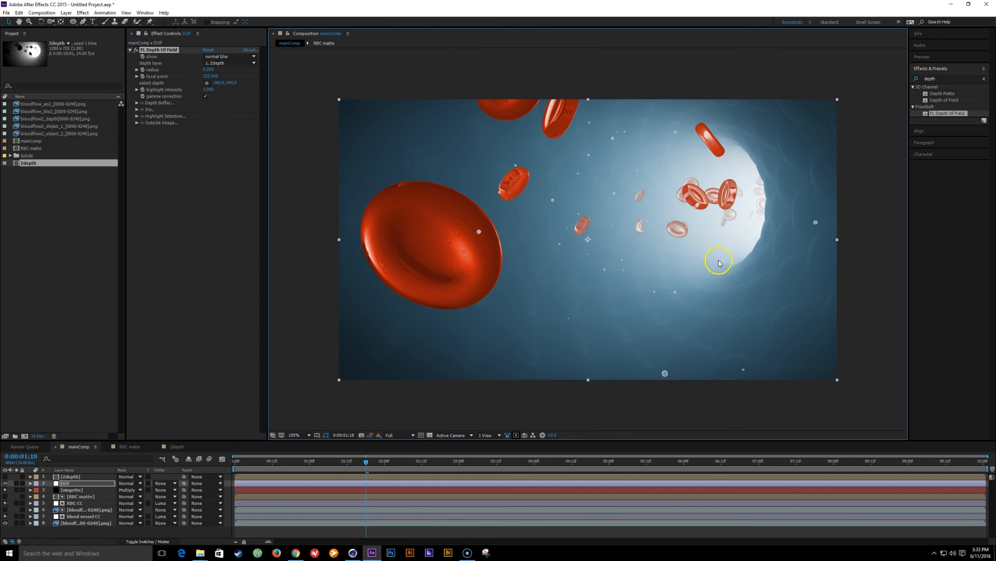
pyautogui.click(211, 70)
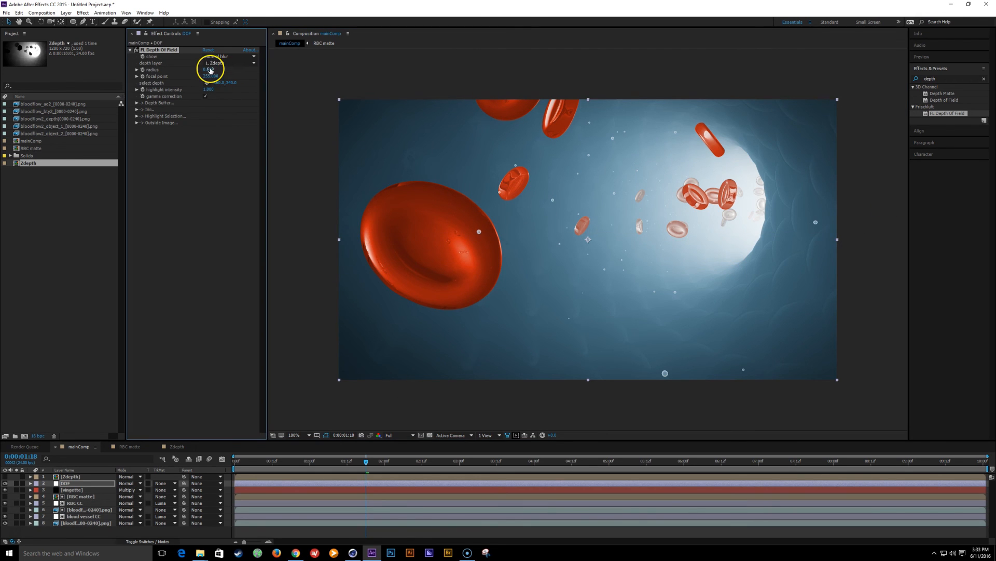
pyautogui.hotkey('ctrl', 'z')
pyautogui.hotkey('ctrl', 'z')
pyautogui.hotkey('ctrl', 'z')
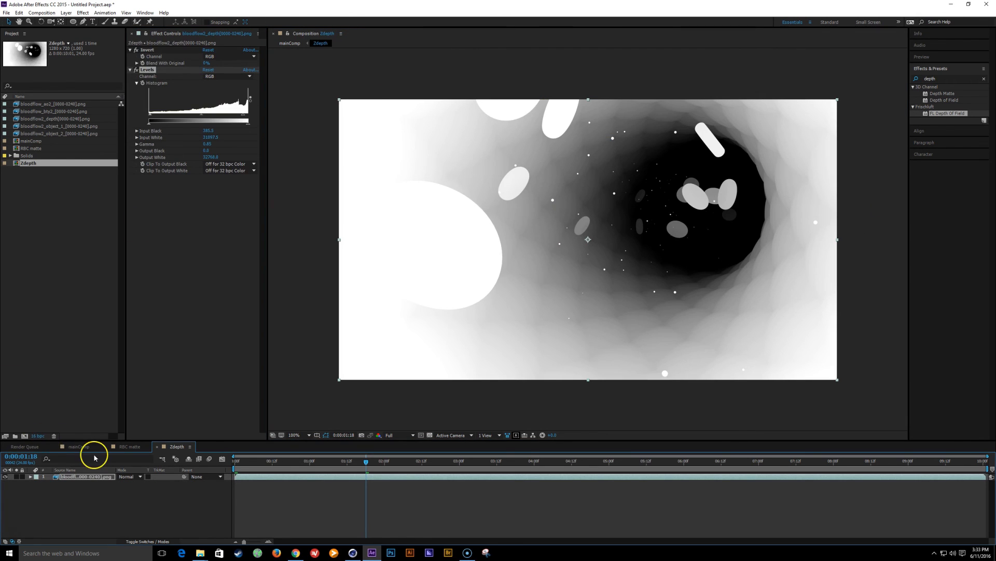
# Step: Return to mainComp and set the radius of the DOF layer's FL Depth Of Field effect to 10
pyautogui.click(79, 446)
pyautogui.click(66, 484)
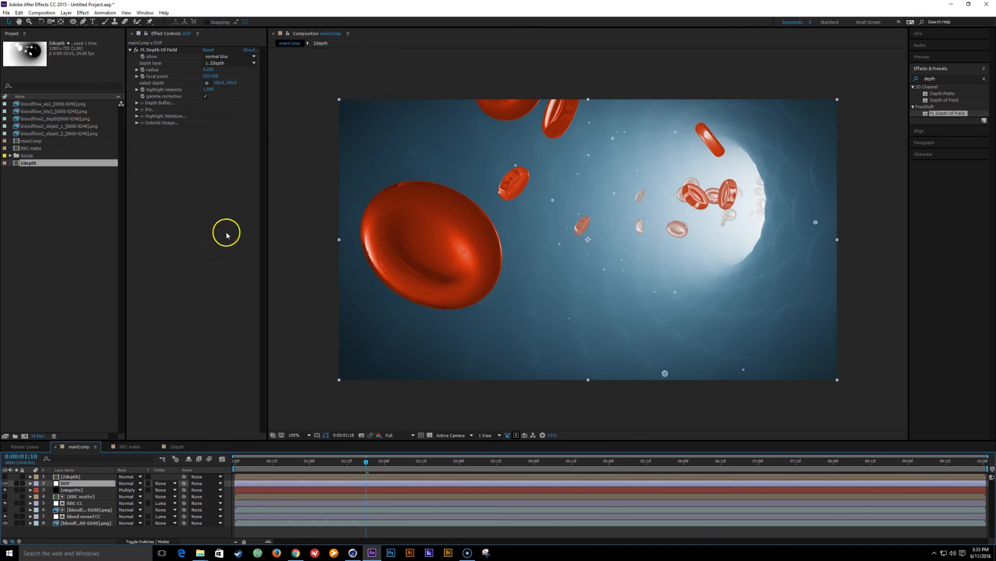
pyautogui.click(209, 69)
pyautogui.write('10')
pyautogui.press('Return')
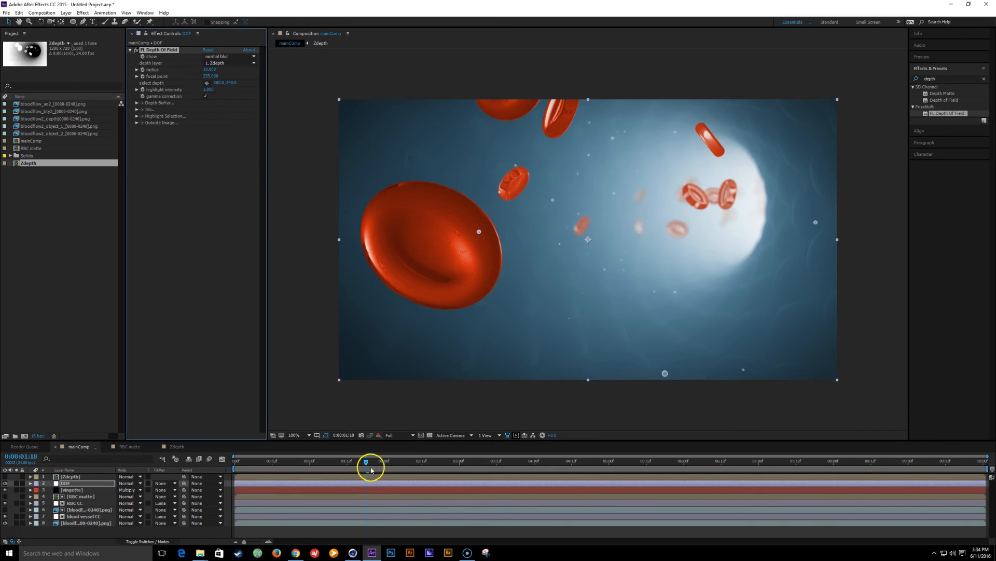
# Step: Set the depth-of-field radius to about 5 and check the blur between about 2:22 and 3:00 on the timeline
pyautogui.moveTo(367, 462); pyautogui.dragTo(458, 461)
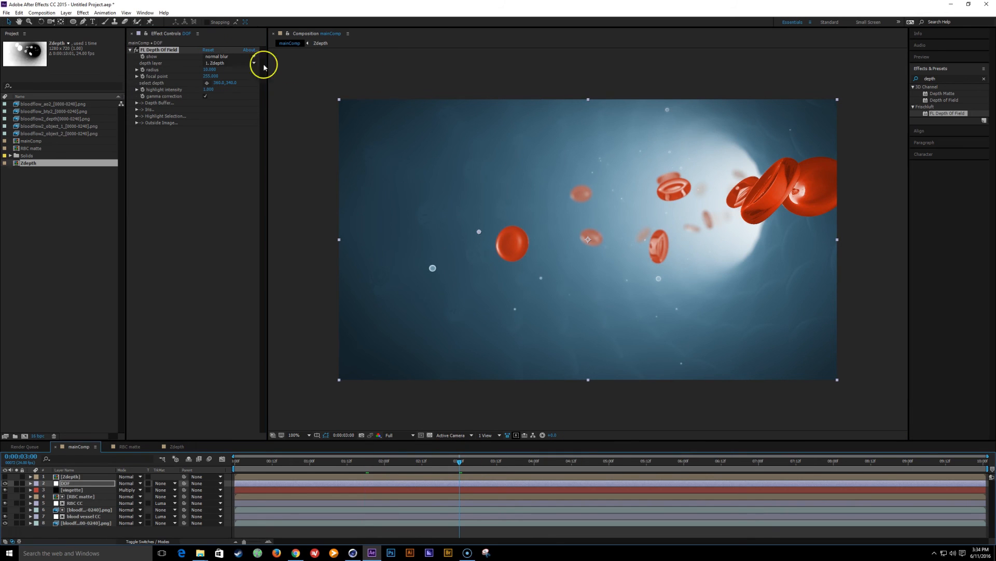
pyautogui.click(208, 70)
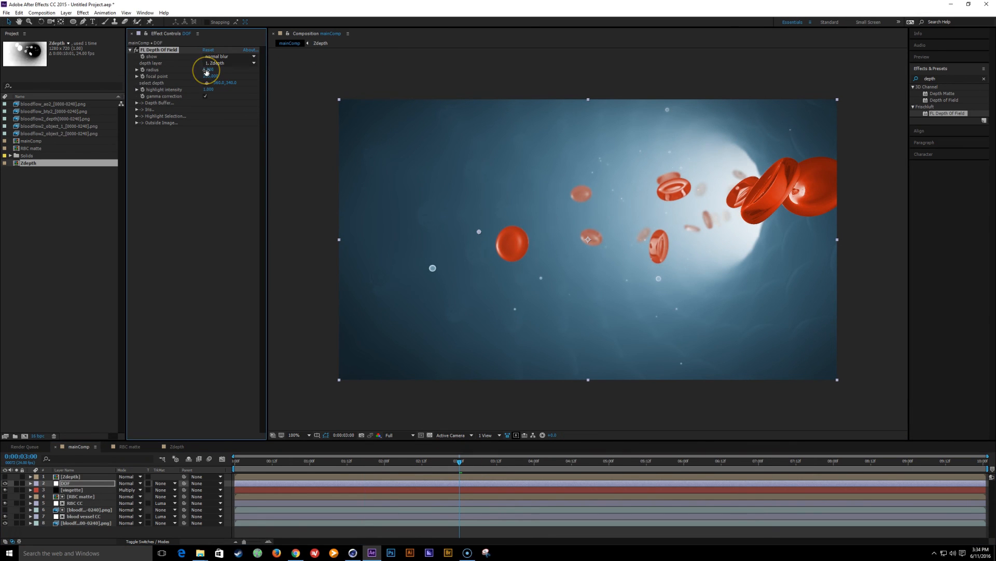
pyautogui.moveTo(469, 460)
pyautogui.mouseDown()
pyautogui.moveTo(373, 458)
pyautogui.moveTo(453, 463)
pyautogui.mouseUp()
pyautogui.hotkey('ctrl', 's')
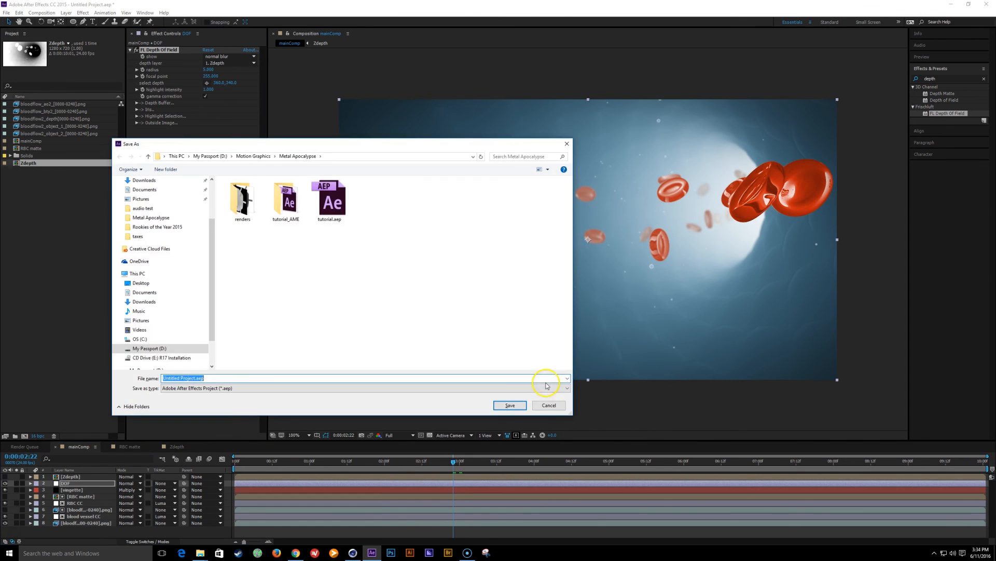
pyautogui.click(546, 405)
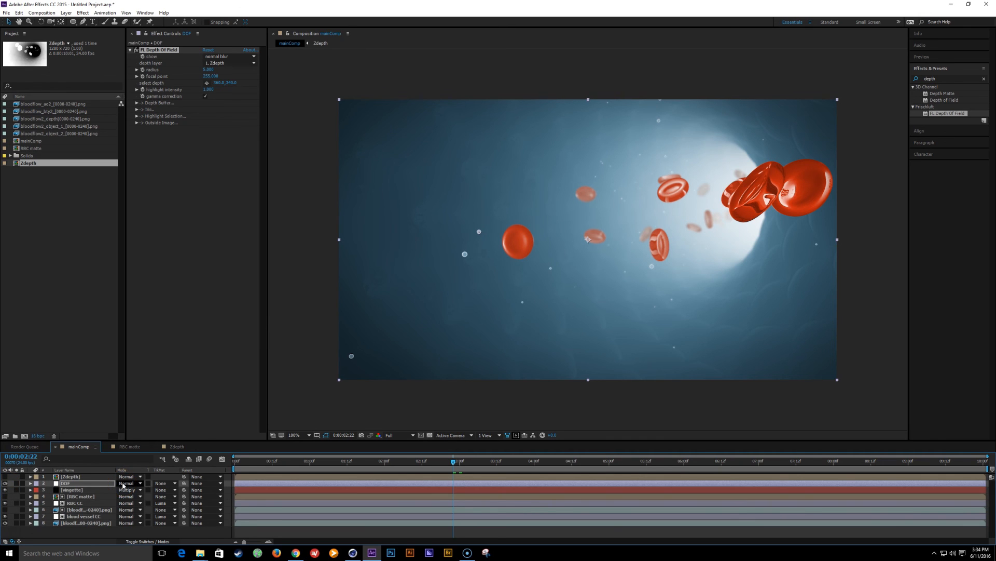
pyautogui.click(72, 476)
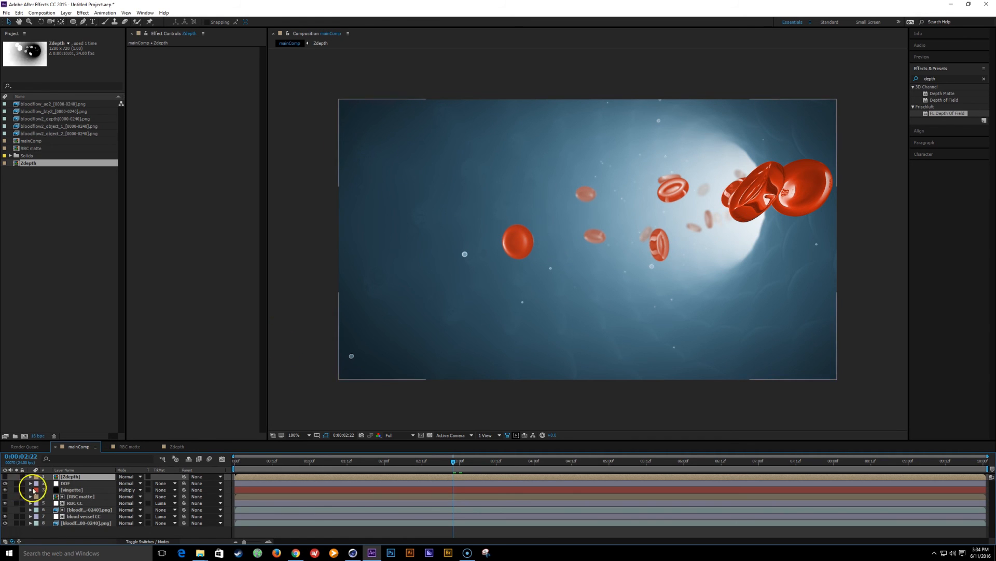
pyautogui.click(71, 490)
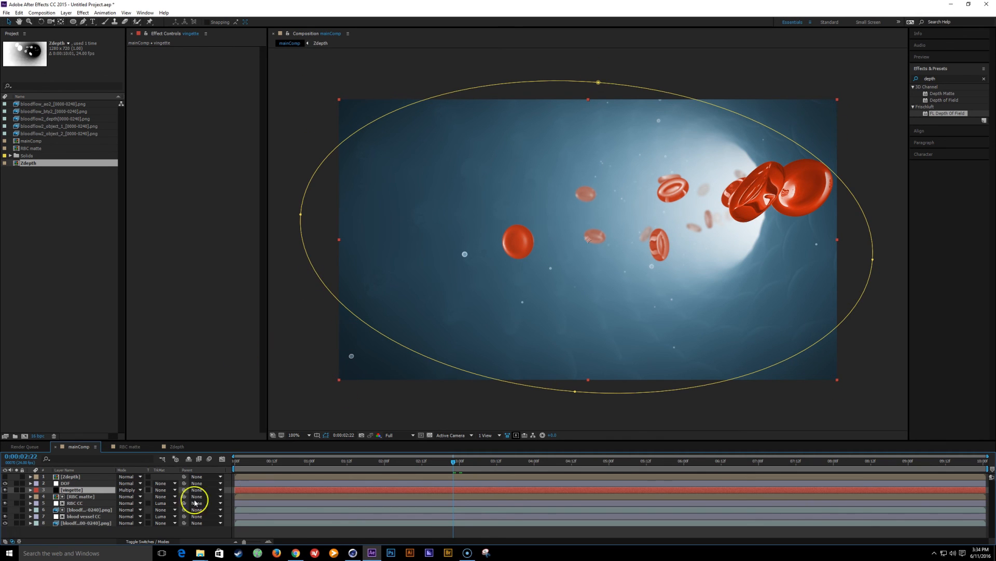
# Step: Create a white, composition-sized solid above the Zdepth layer in mainComp
pyautogui.click(74, 477)
pyautogui.hotkey('ctrl', 'y')
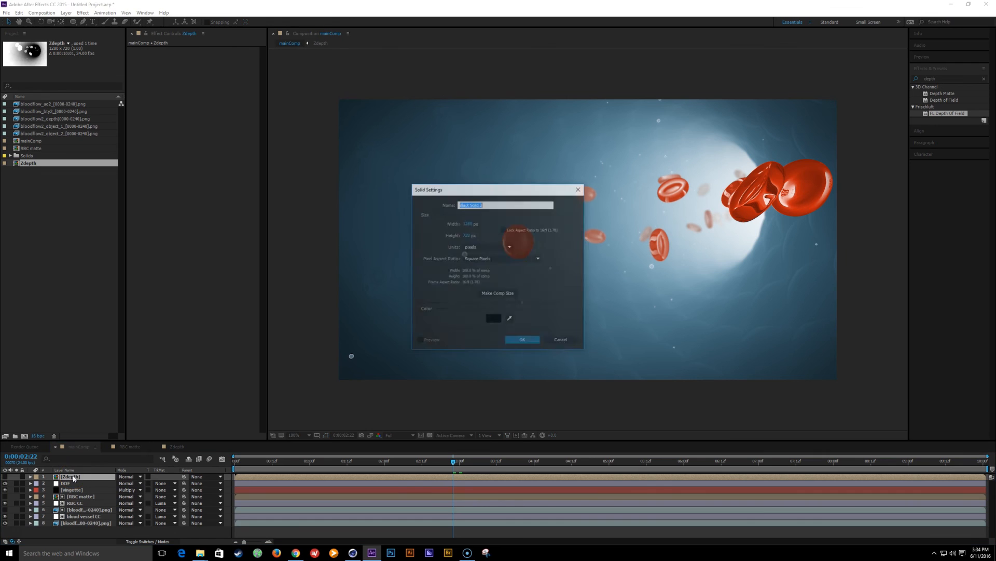
pyautogui.click(498, 320)
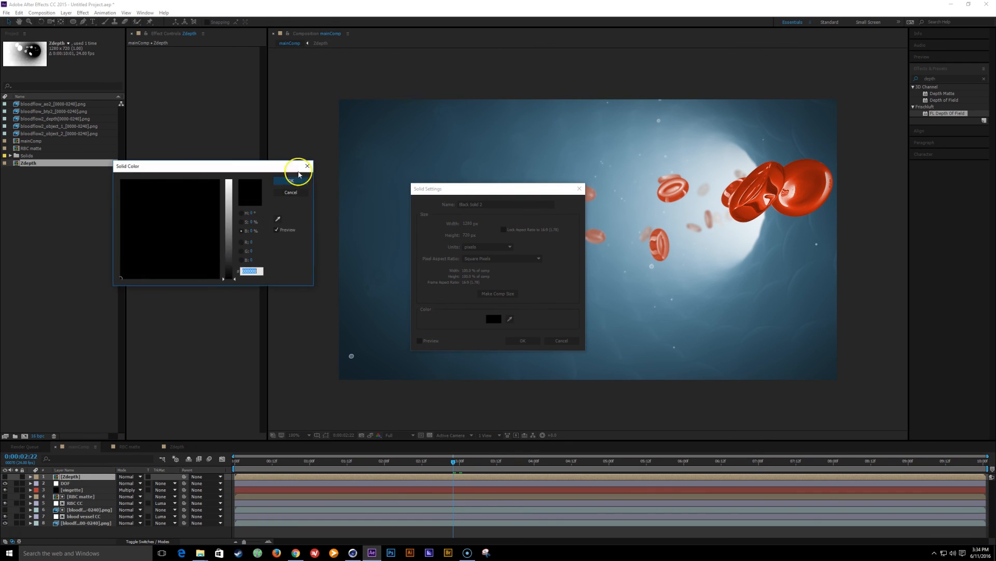
pyautogui.moveTo(227, 241); pyautogui.dragTo(249, 60)
pyautogui.press('Return')
pyautogui.press('Return')
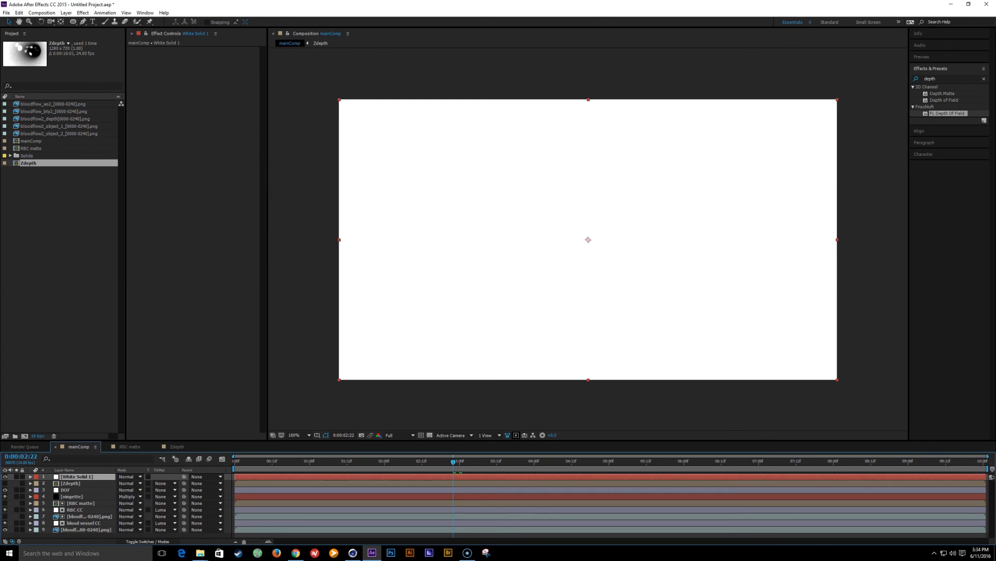
# Step: Add a full-frame elliptical mask to the white solid, widen it slightly past the sides and rotate it slightly clockwise
pyautogui.doubleClick(72, 21)
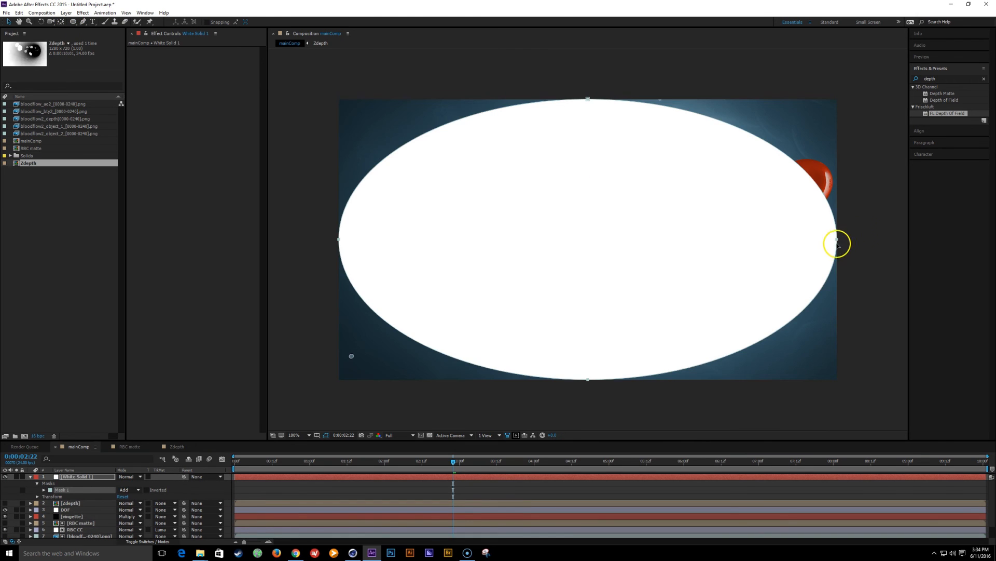
pyautogui.press('w')
pyautogui.moveTo(863, 235)
pyautogui.mouseDown()
pyautogui.moveTo(843, 245)
pyautogui.moveTo(850, 249)
pyautogui.mouseUp()
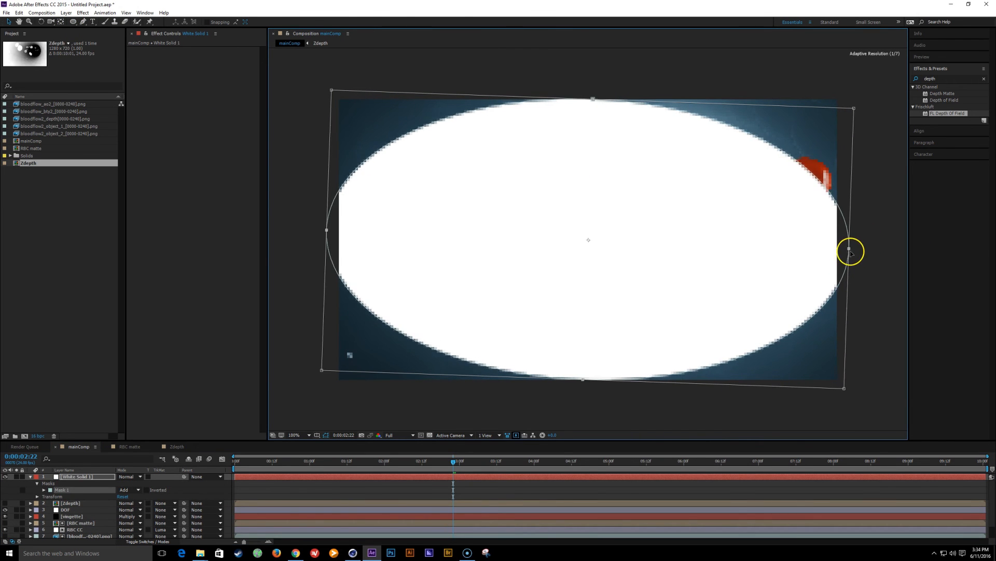
# Step: Feather the white solid's elliptical mask by about 157 pixels
pyautogui.click(78, 469)
pyautogui.press('f')
pyautogui.moveTo(129, 490); pyautogui.dragTo(191, 487)
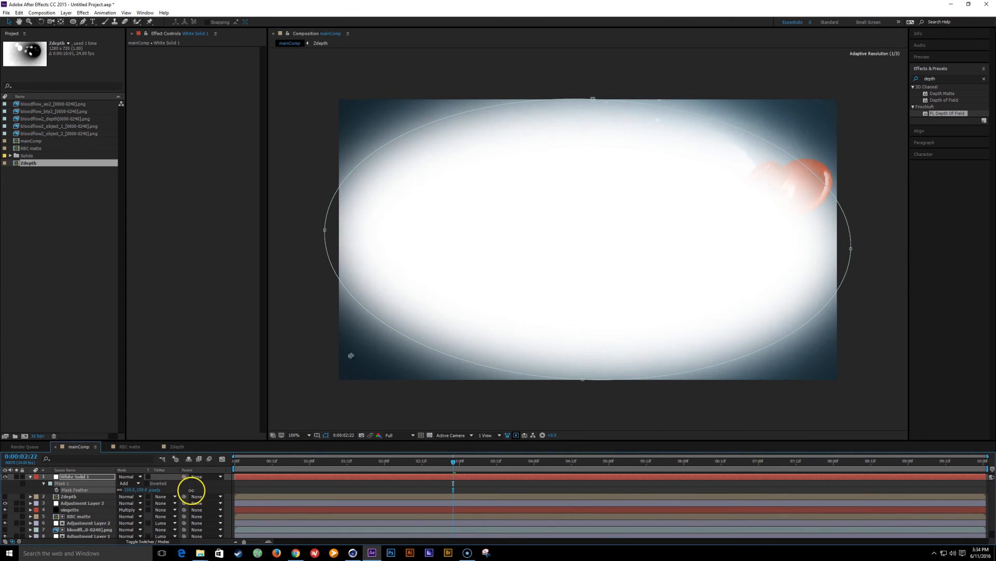
# Step: Enlarge the elliptical mask past the frame's upper and lower edges and increase its feather to about 211 pixels
pyautogui.click(854, 247)
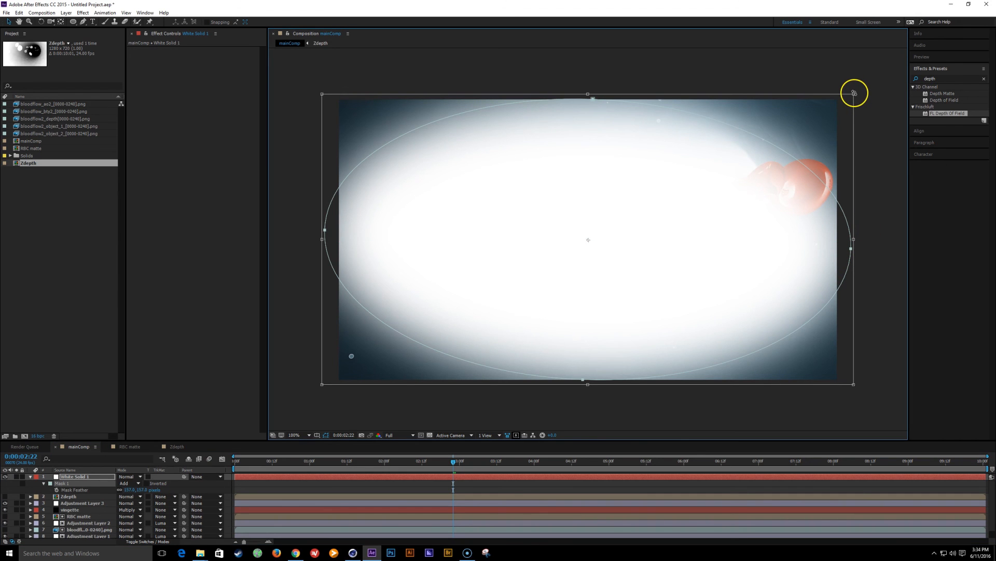
pyautogui.moveTo(854, 95); pyautogui.dragTo(865, 73)
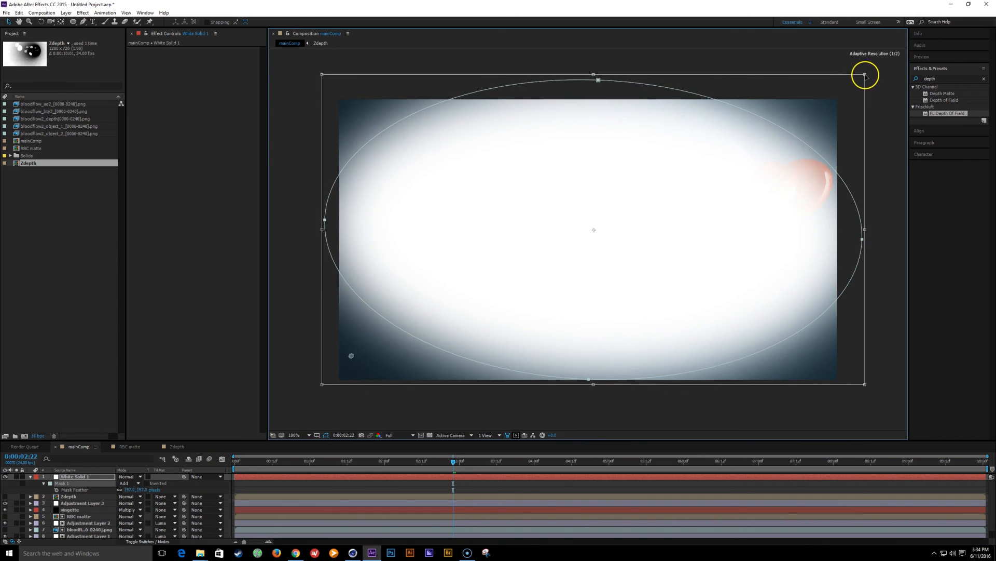
pyautogui.moveTo(322, 384); pyautogui.dragTo(318, 389)
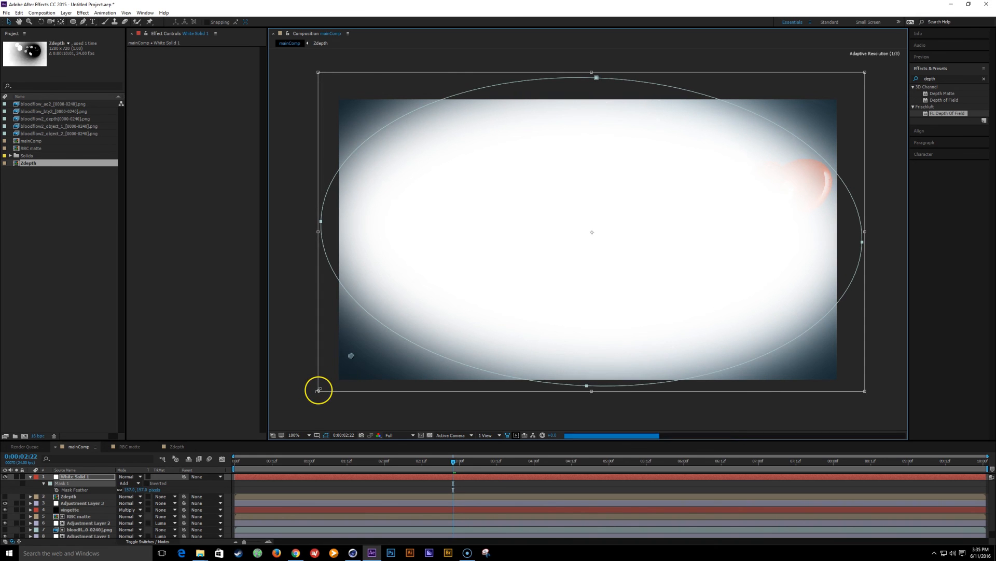
pyautogui.moveTo(124, 491); pyautogui.dragTo(140, 485)
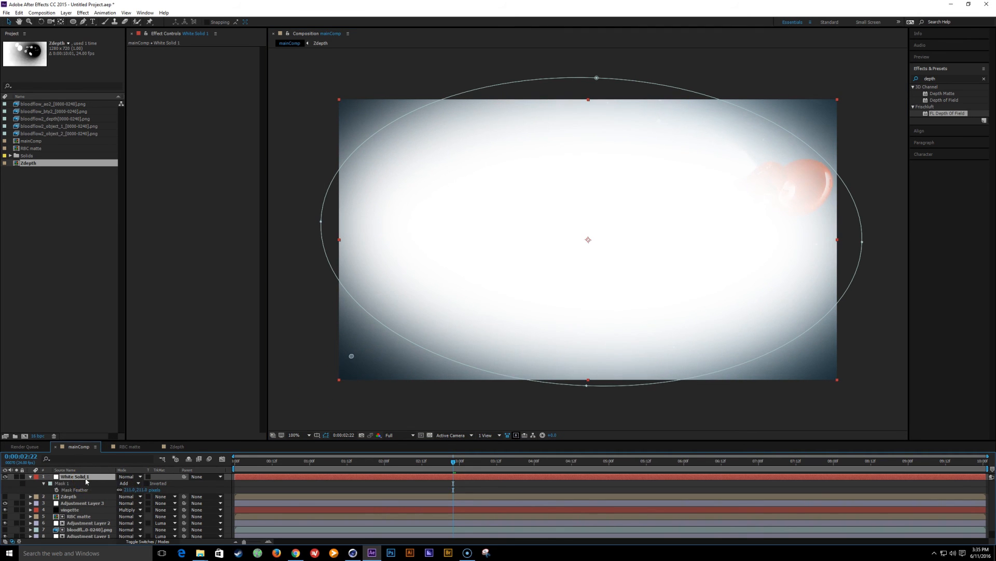
# Step: Pre-compose the white solid as "edge blur map", moving all attributes into the new composition
pyautogui.hotkey('ctrl', 'shift', 'c')
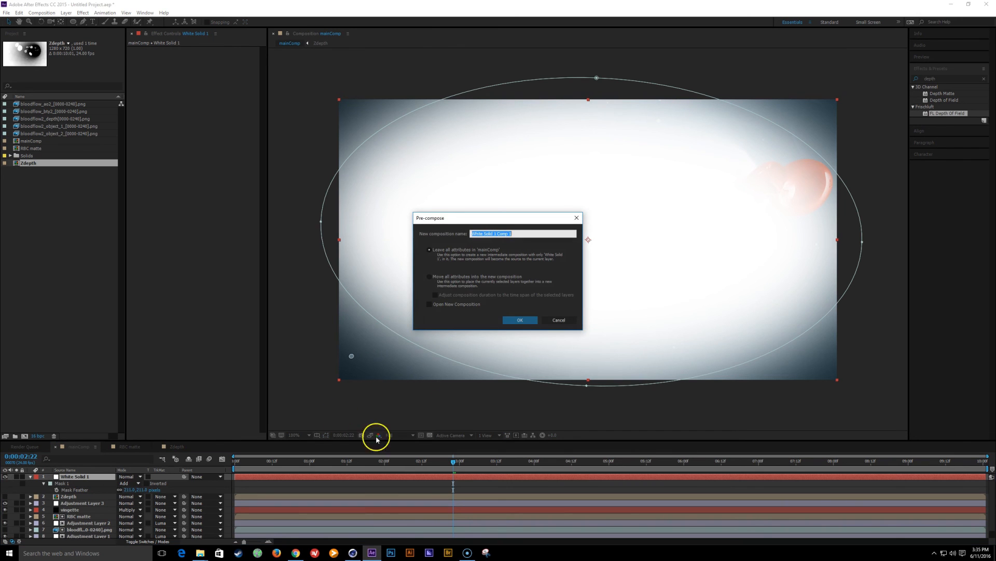
pyautogui.click(430, 279)
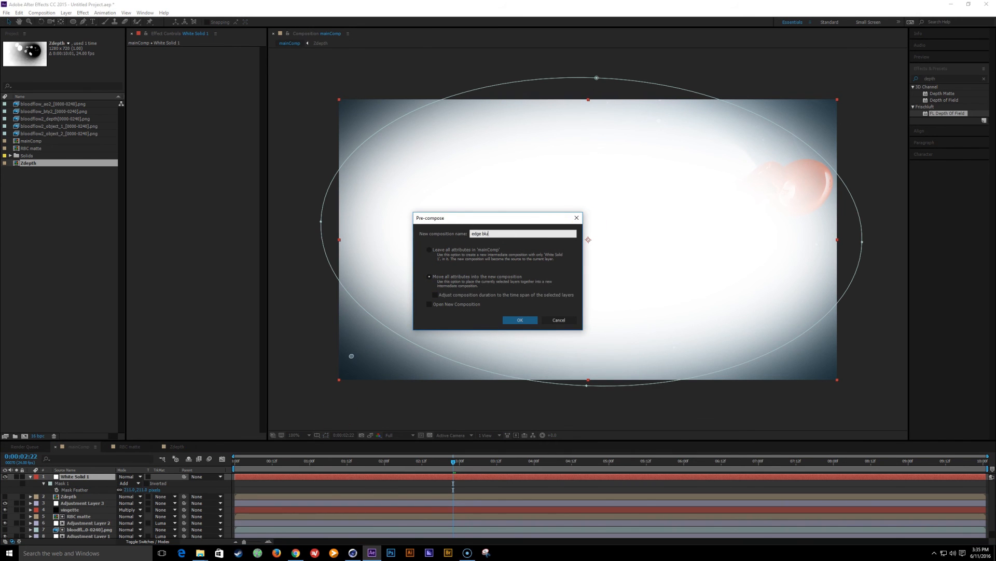
pyautogui.write('edge blur map')
pyautogui.press('Return')
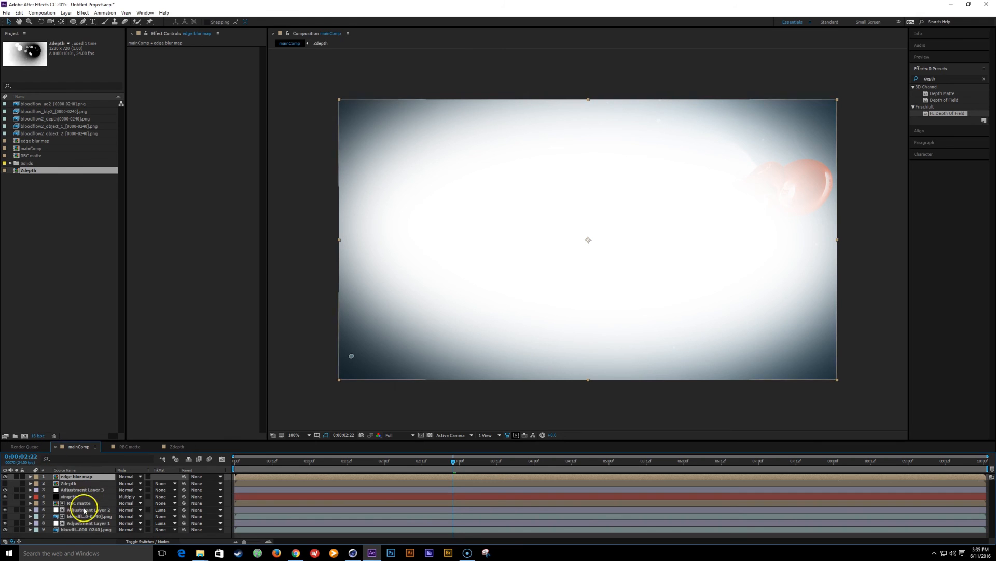
# Step: Open the edge blur map composition and add a full-frame black solid to it
pyautogui.click(83, 477)
pyautogui.doubleClick(84, 476)
pyautogui.hotkey('ctrl', 'y')
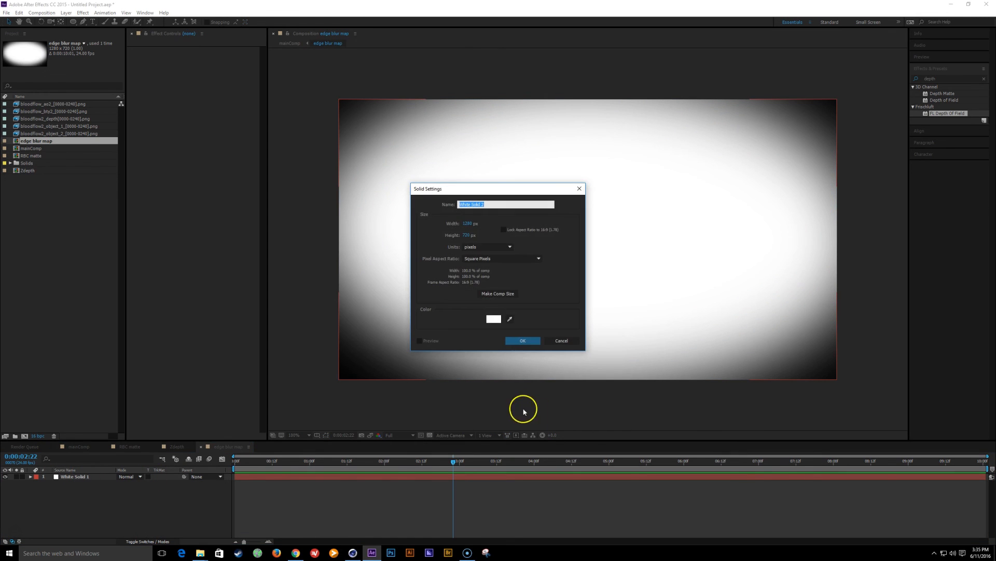
pyautogui.click(494, 318)
pyautogui.moveTo(231, 186); pyautogui.dragTo(206, 431)
pyautogui.press('Return')
pyautogui.press('Return')
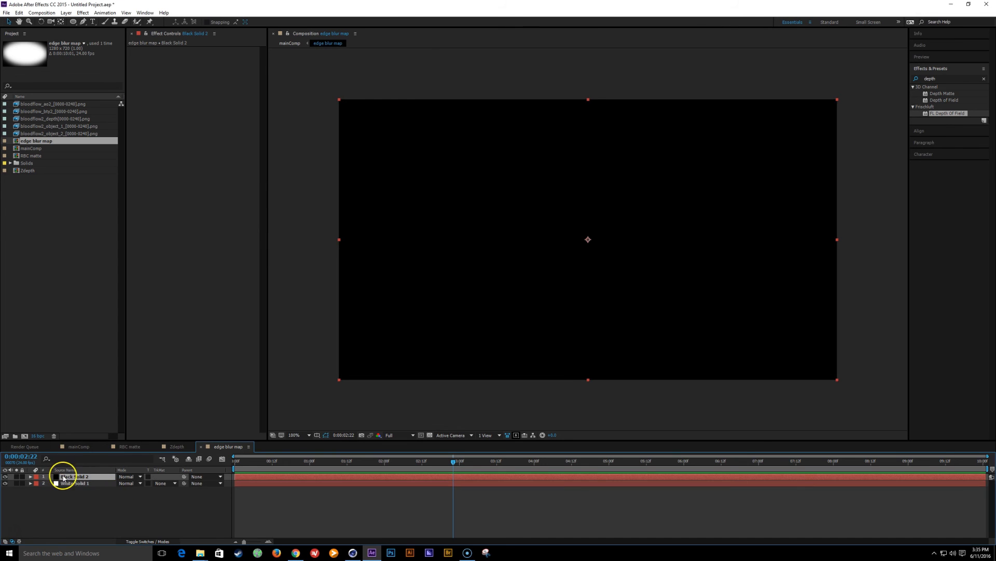
# Step: Place the black solid beneath the white solid and check the map against the transparency grid
pyautogui.moveTo(65, 474); pyautogui.dragTo(65, 498)
pyautogui.click(65, 499)
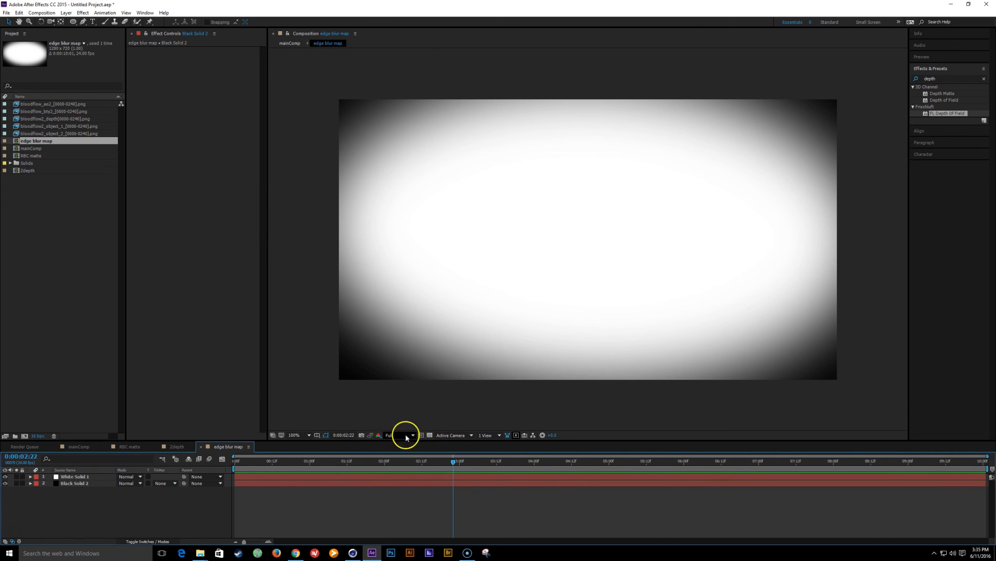
pyautogui.click(429, 435)
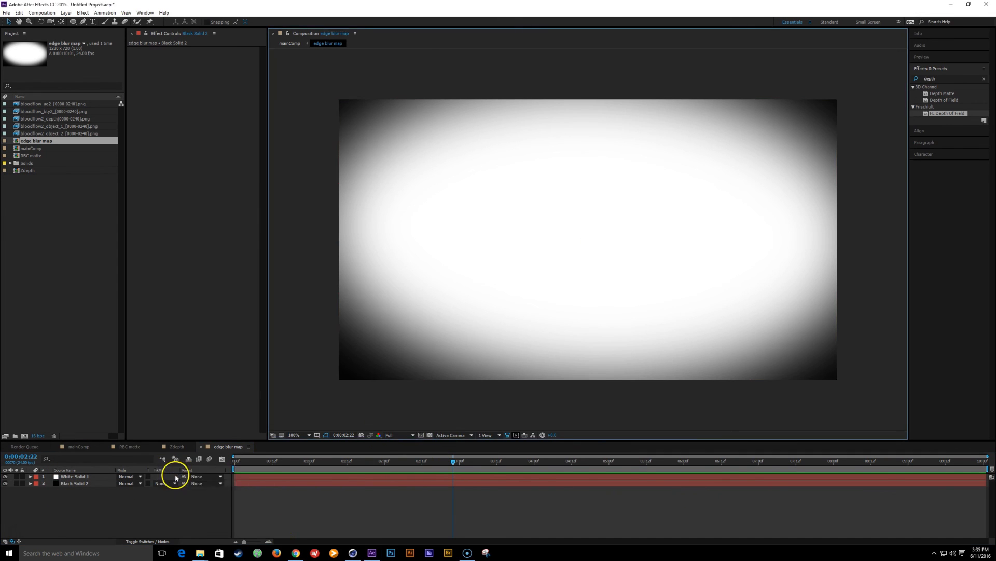
# Step: Back in mainComp, hide the edge blur map layer and add an adjustment layer named "edge blur" above the DOF layer
pyautogui.click(79, 447)
pyautogui.click(6, 476)
pyautogui.click(77, 490)
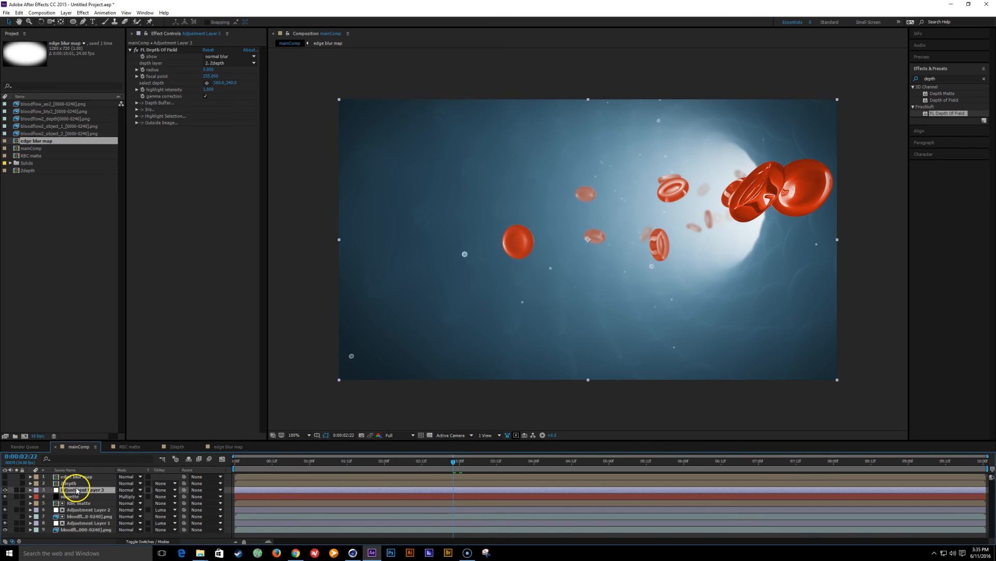
pyautogui.click(68, 470)
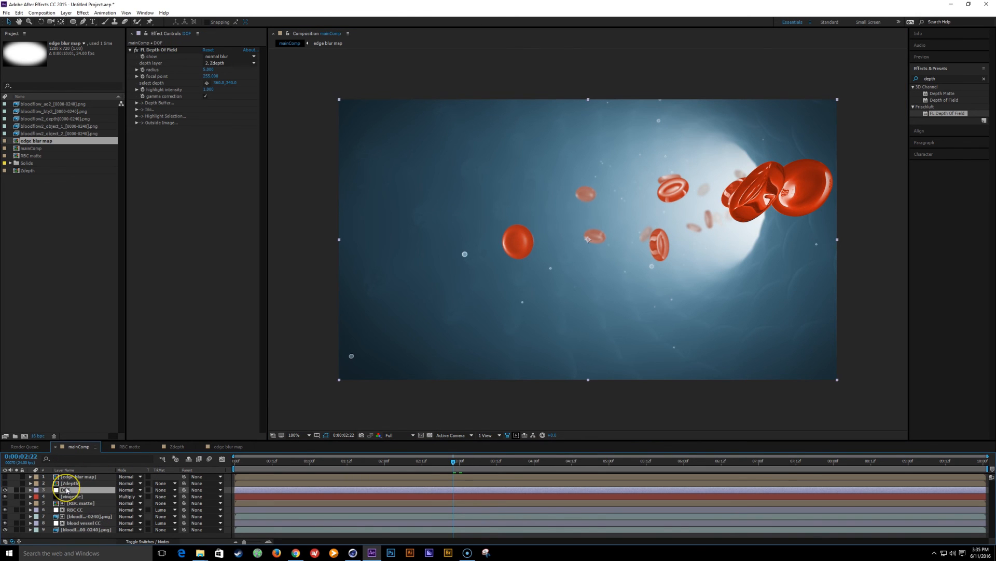
pyautogui.hotkey('ctrl', 'alt', 'y')
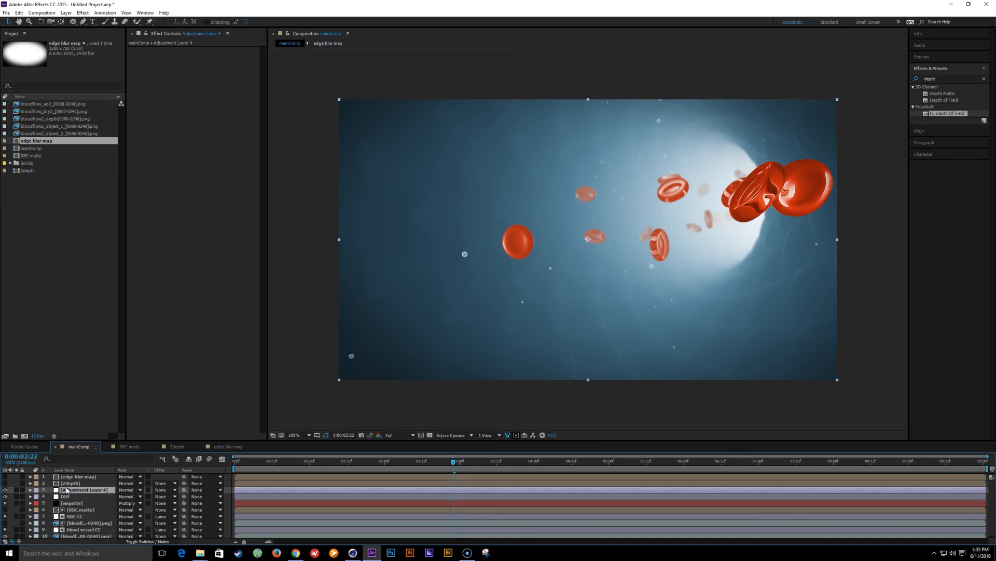
pyautogui.write('edge blur')
pyautogui.press('Return')
# Step: Apply FL Depth Of Field to the edge blur layer, using edge blur map as depth layer and sampling focus near the frame's centre
pyautogui.doubleClick(945, 113)
pyautogui.click(244, 63)
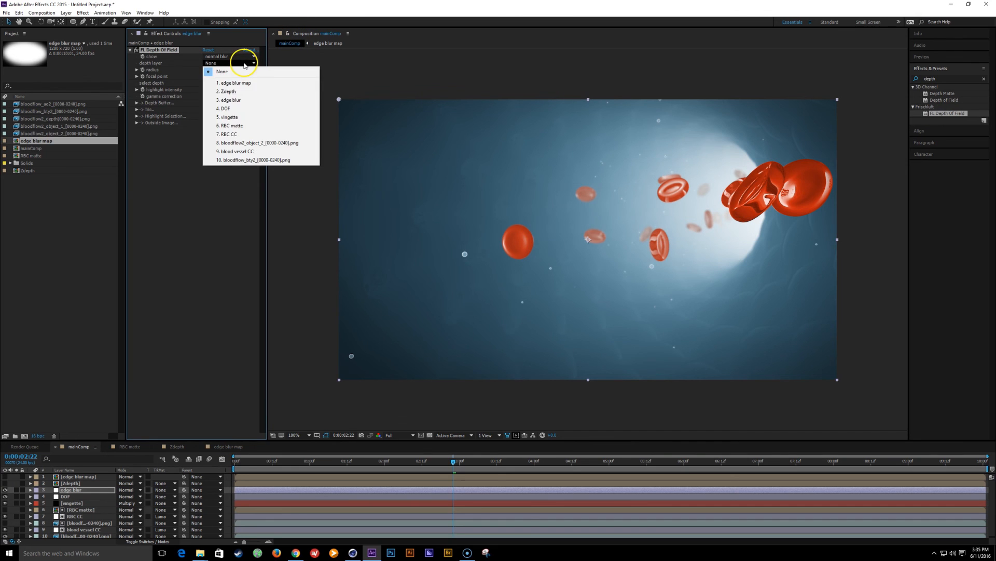
pyautogui.click(234, 83)
pyautogui.click(207, 83)
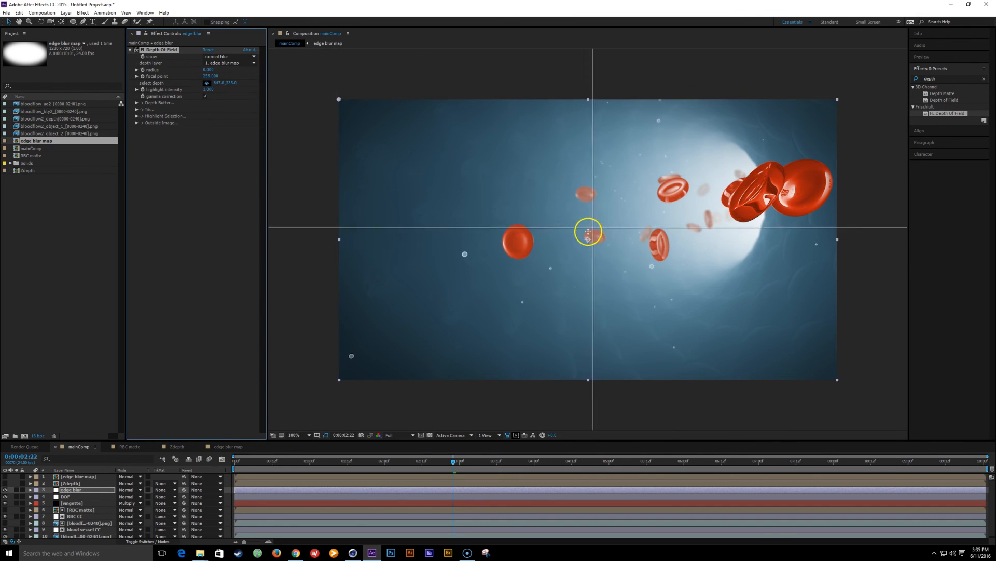
pyautogui.click(588, 231)
# Step: Set the edge blur effect's radius to 10 and preview the result at 0:00:01:03 and 0:00:02:10
pyautogui.click(207, 70)
pyautogui.write('1')
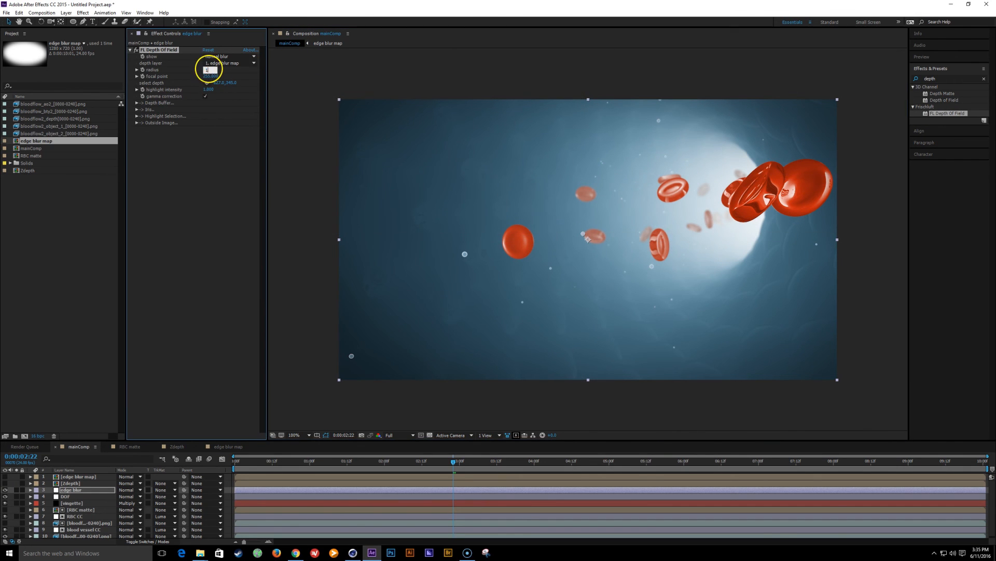
pyautogui.write('0')
pyautogui.press('Return')
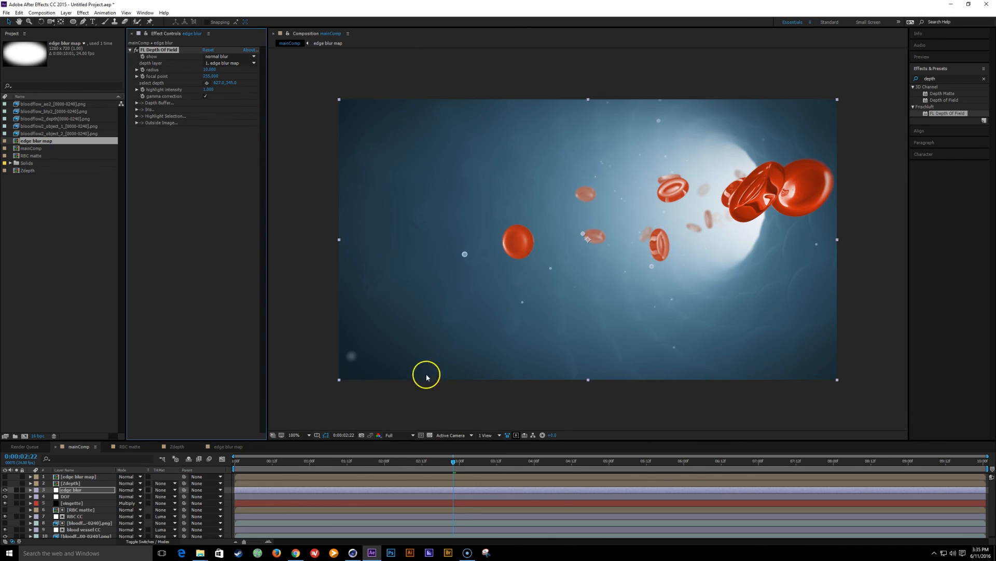
pyautogui.click(319, 464)
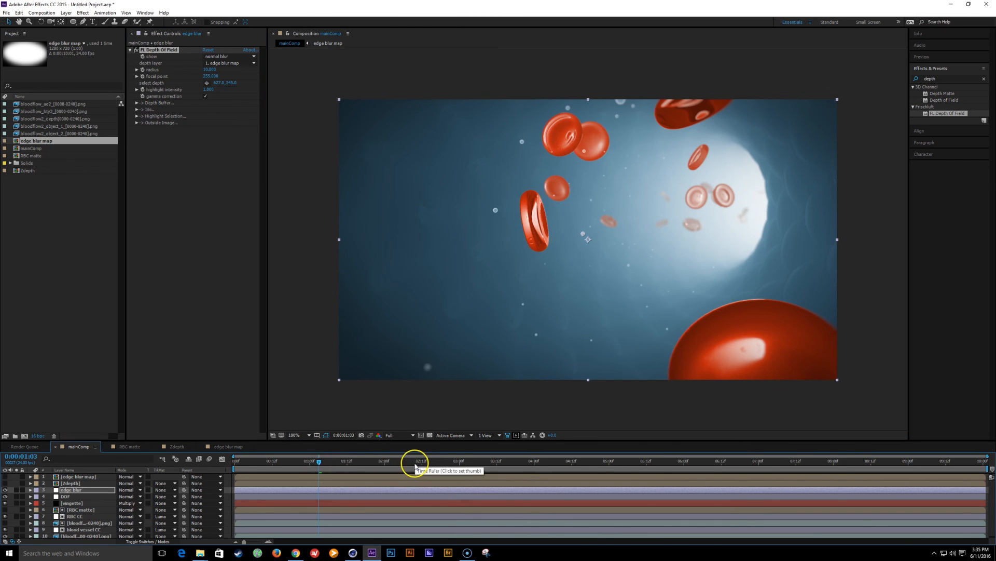
pyautogui.click(415, 464)
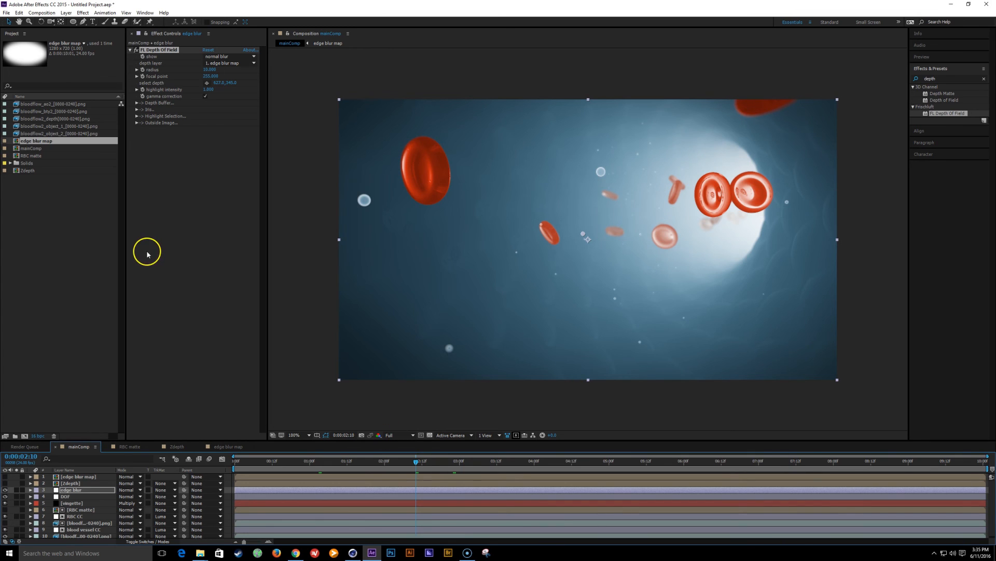
pyautogui.click(84, 326)
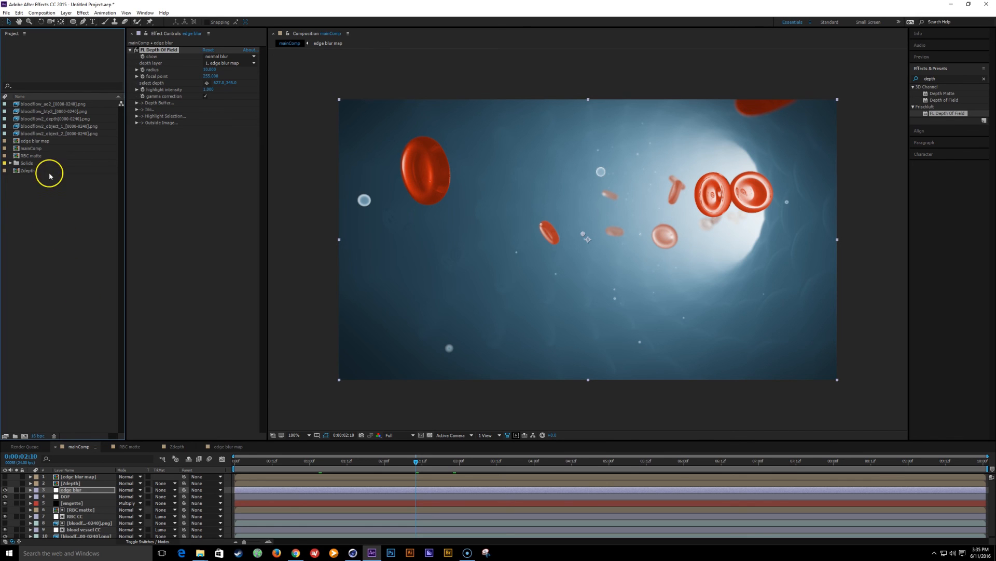
pyautogui.click(49, 104)
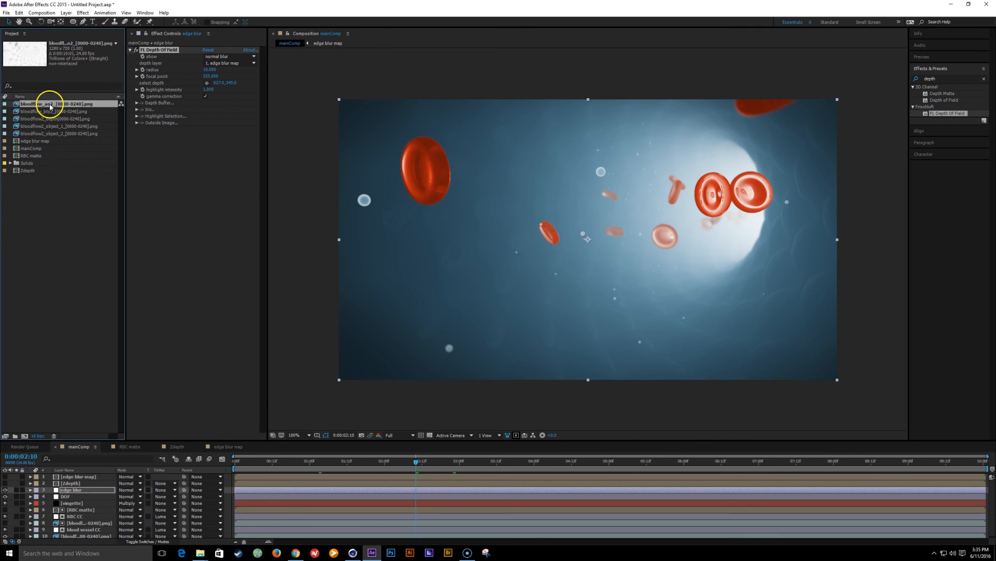
pyautogui.click(74, 251)
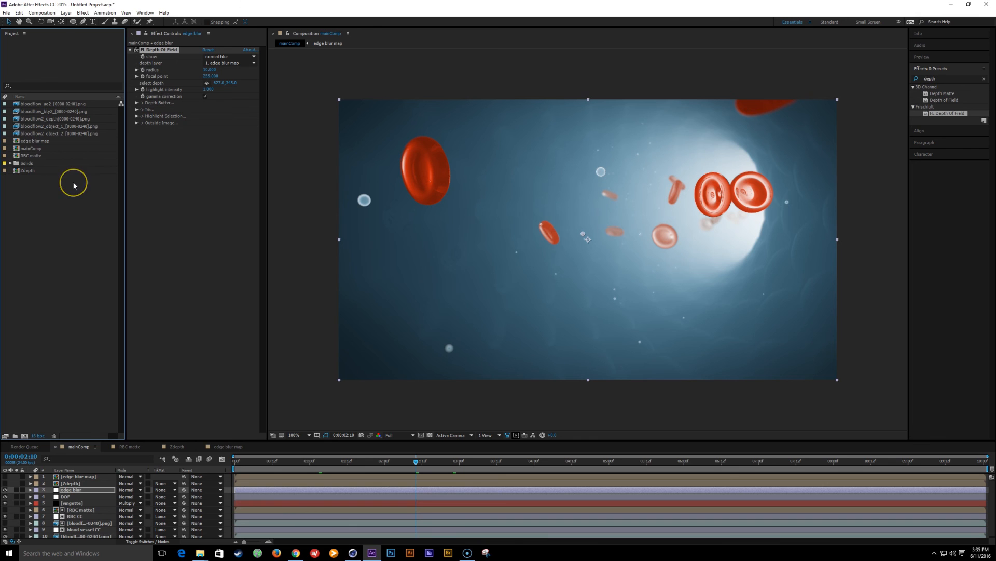
# Step: Create a composition from the bloodflow2_depth sequence and place the bloodflow2_object_2 sequence above it as its luma matte
pyautogui.moveTo(56, 119); pyautogui.dragTo(24, 436)
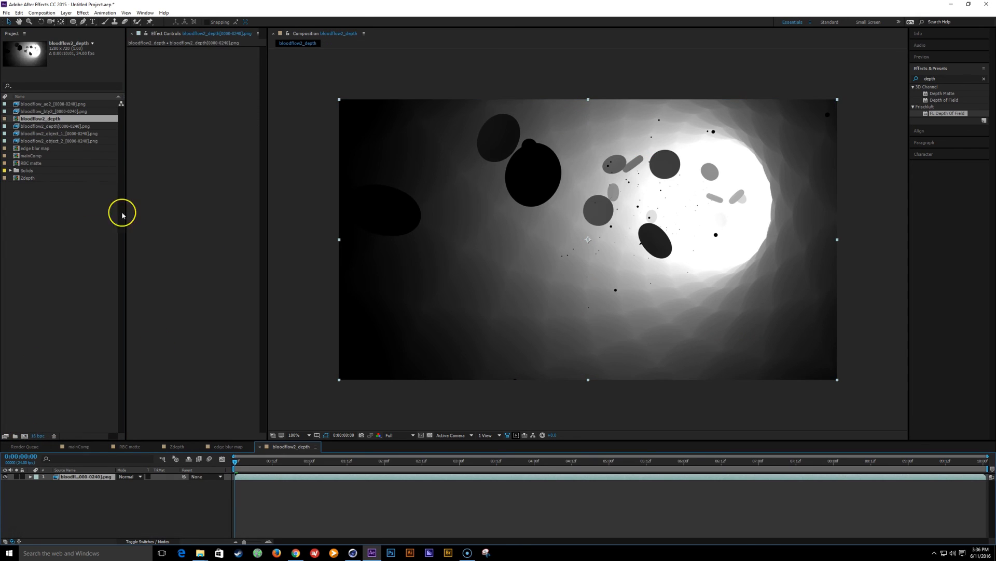
pyautogui.click(114, 493)
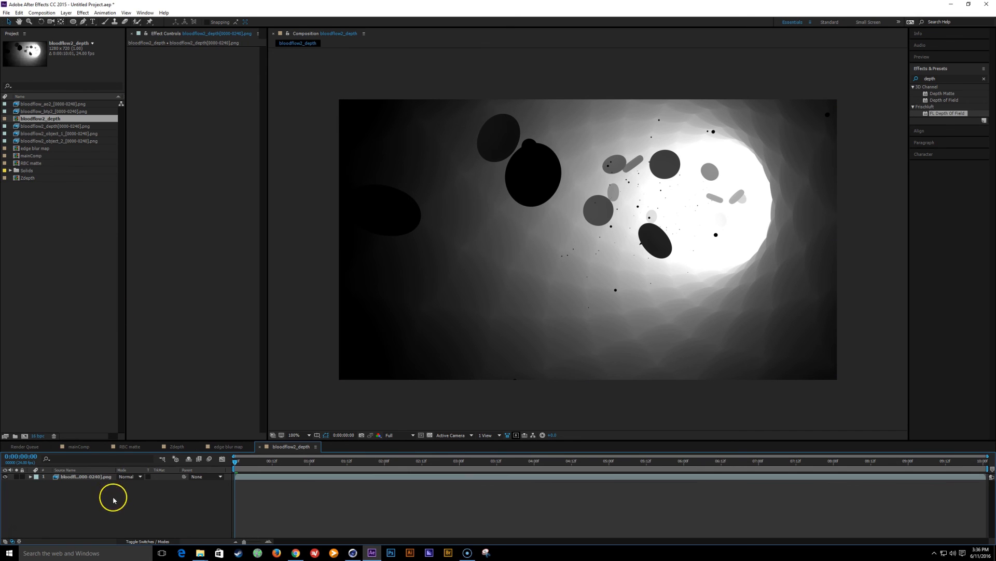
pyautogui.click(71, 142)
pyautogui.moveTo(71, 146); pyautogui.dragTo(107, 476)
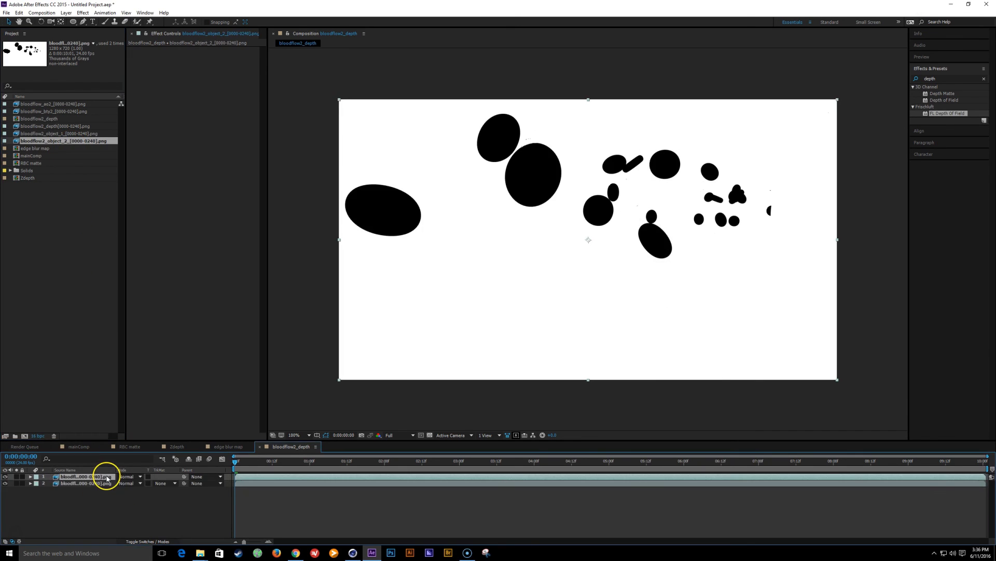
pyautogui.click(169, 484)
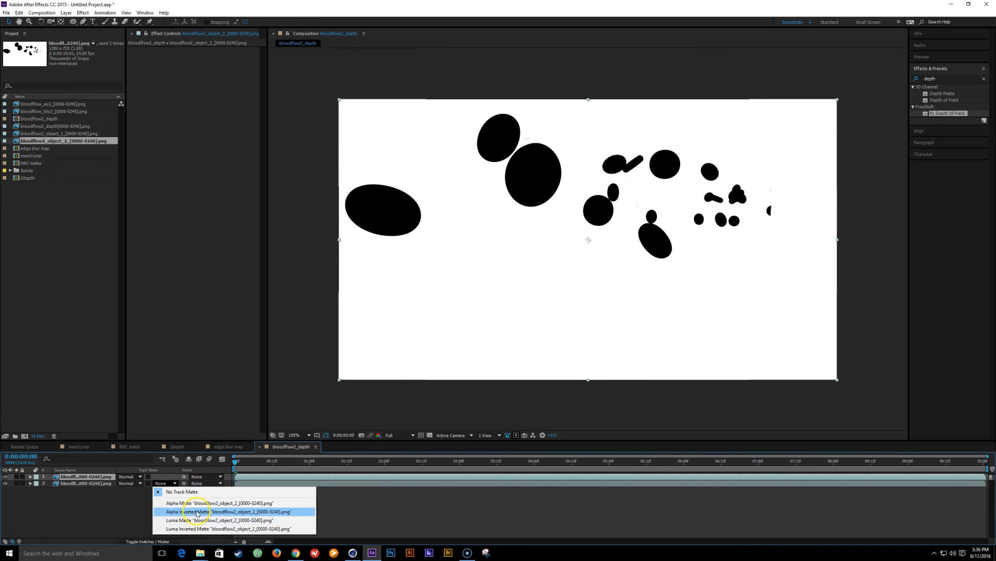
pyautogui.click(206, 521)
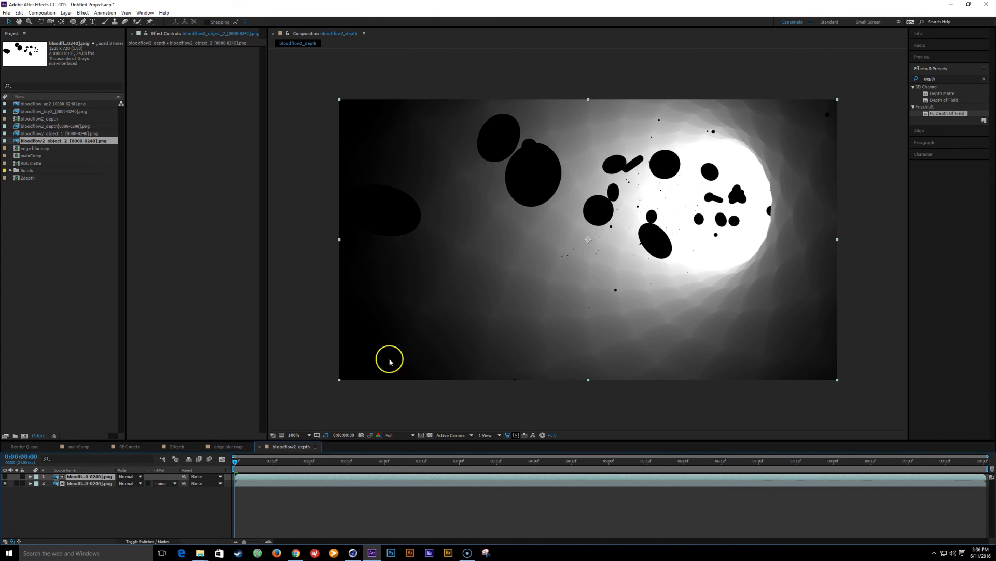
# Step: Apply the Invert effect to the bloodflow2_depth layer
pyautogui.click(948, 78)
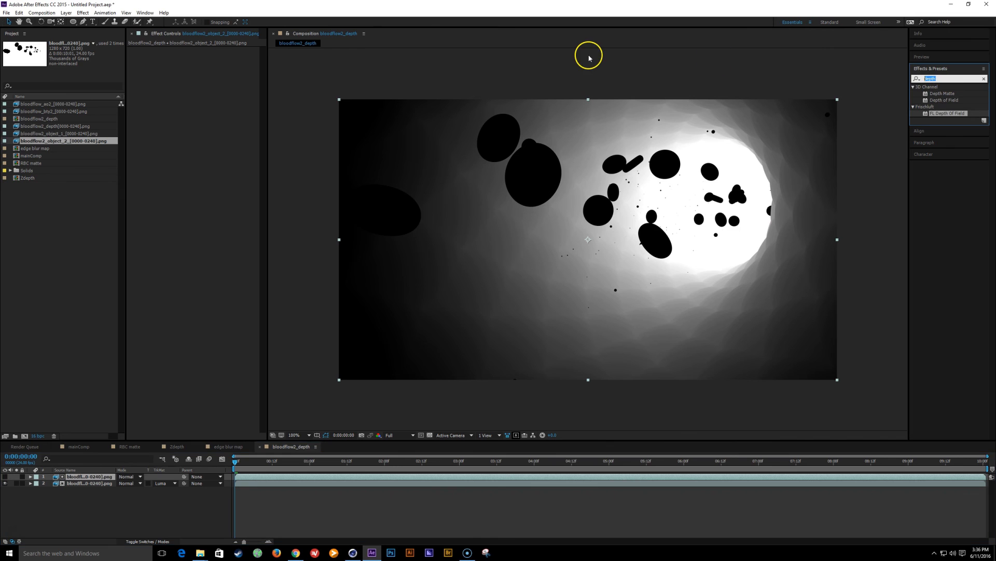
pyautogui.write('inv')
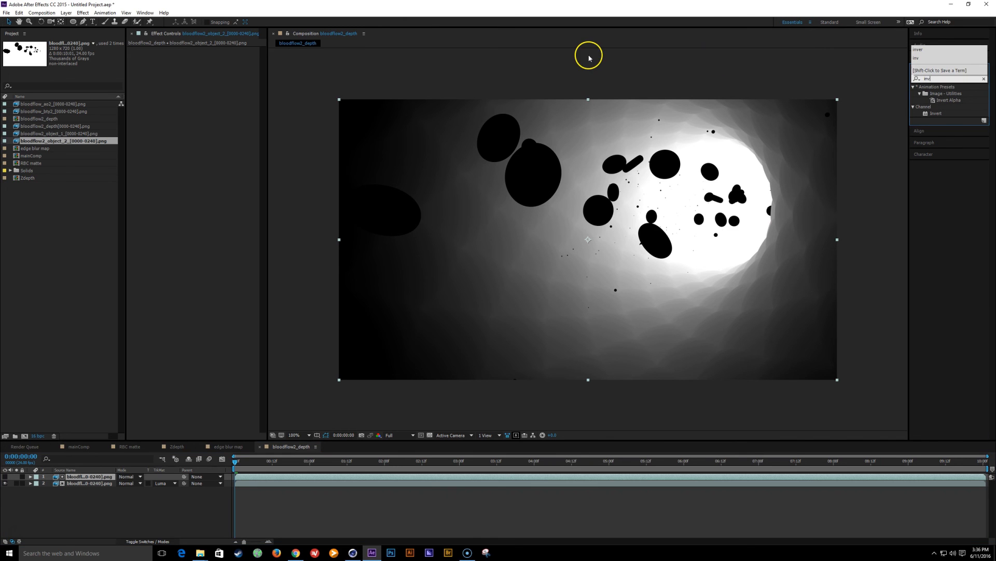
pyautogui.click(938, 114)
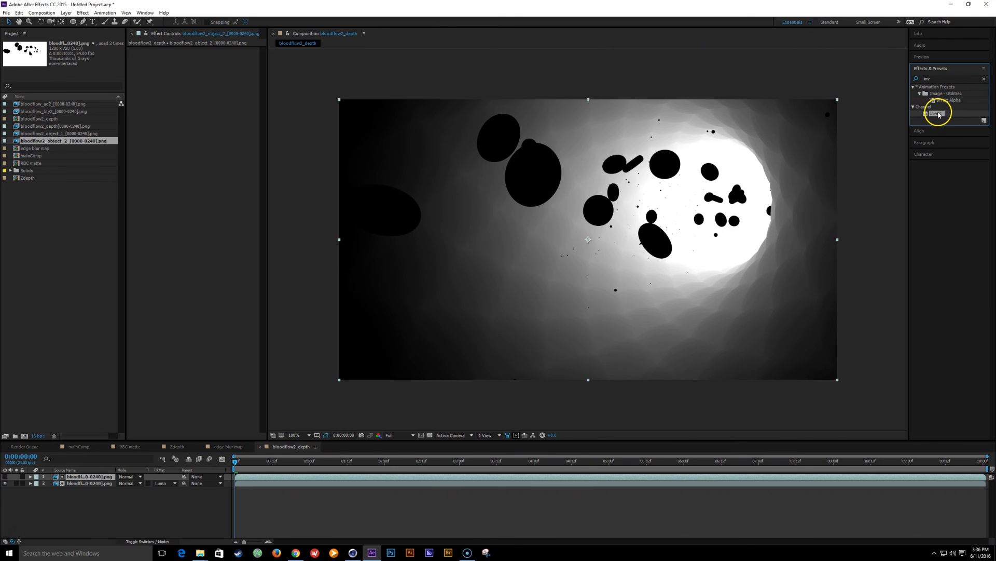
pyautogui.click(78, 483)
pyautogui.doubleClick(937, 113)
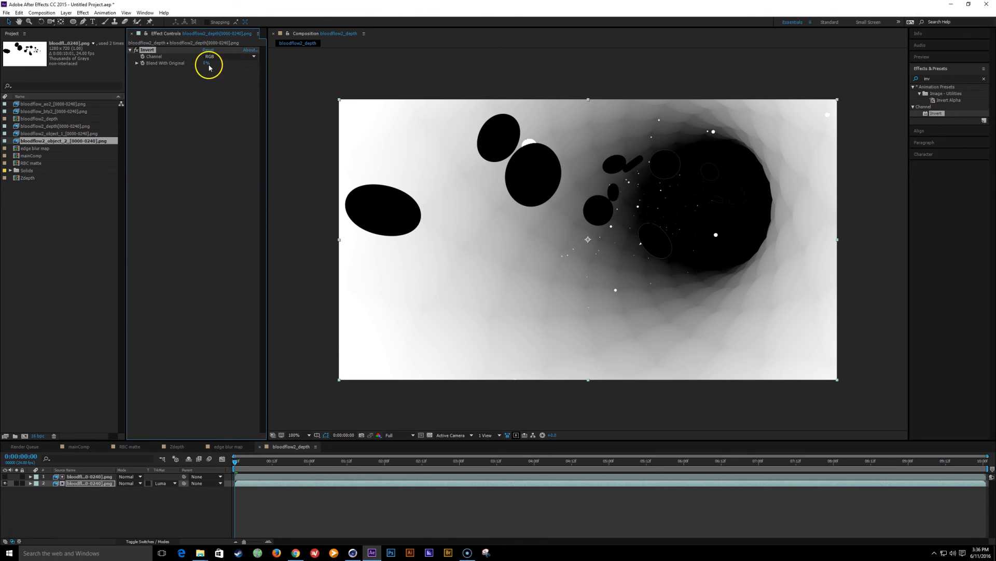
# Step: Apply Levels to the bloodflow2_depth layer, raising input black to about 1927, slightly lowering input white and setting gamma to about 1.27
pyautogui.click(953, 85)
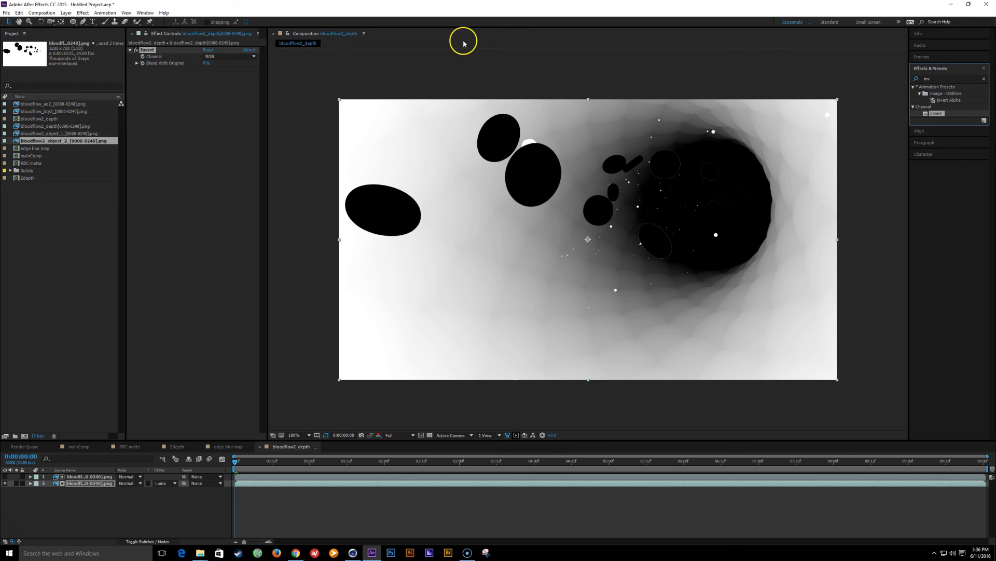
pyautogui.click(934, 79)
pyautogui.write('level')
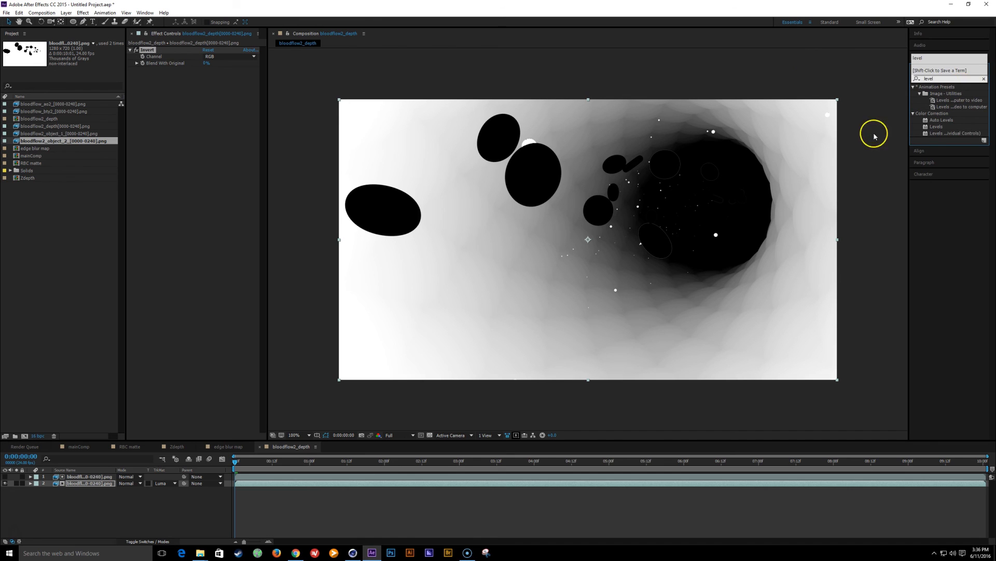
pyautogui.doubleClick(937, 126)
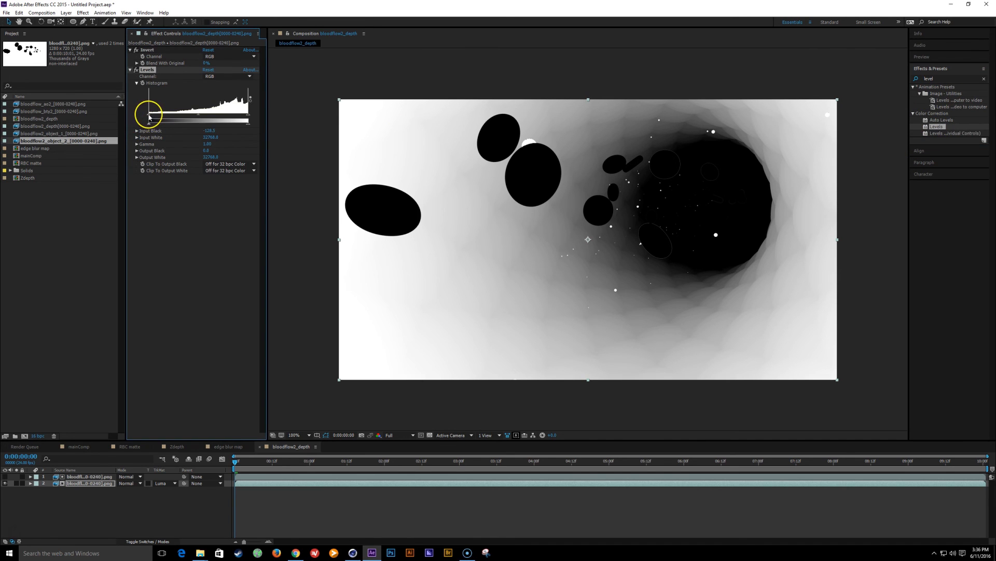
pyautogui.moveTo(149, 117); pyautogui.dragTo(158, 115)
pyautogui.moveTo(248, 115); pyautogui.dragTo(154, 115)
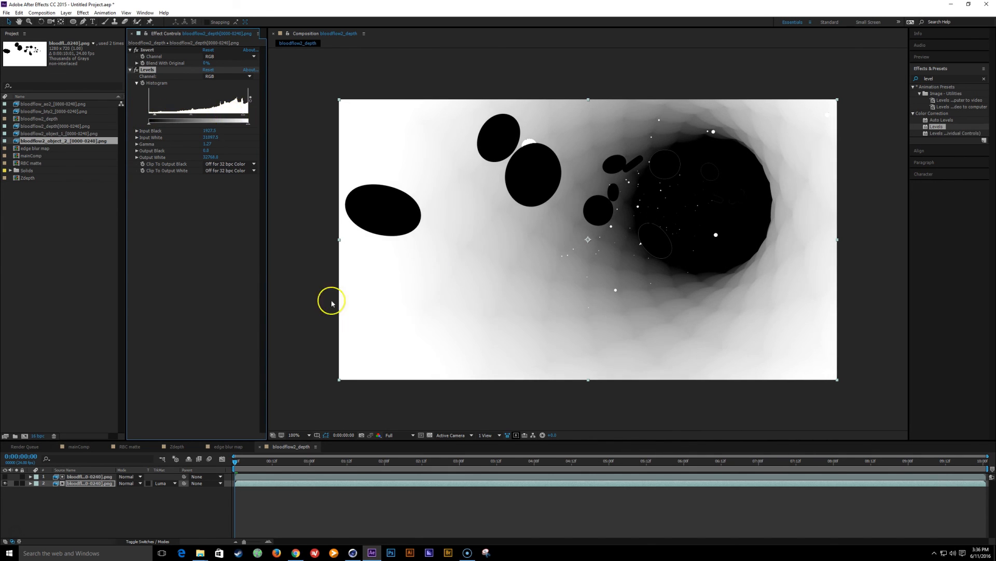
pyautogui.click(221, 327)
# Step: Rename the bloodflow2_depth composition as "blood vessel matte"
pyautogui.click(283, 450)
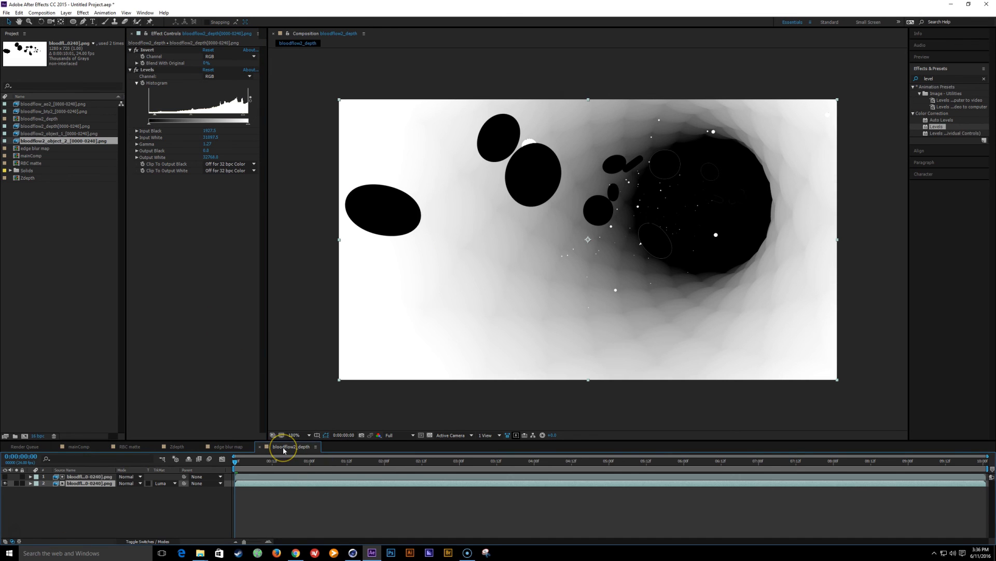
pyautogui.hotkey('ctrl', 'k')
pyautogui.write('blood vessel')
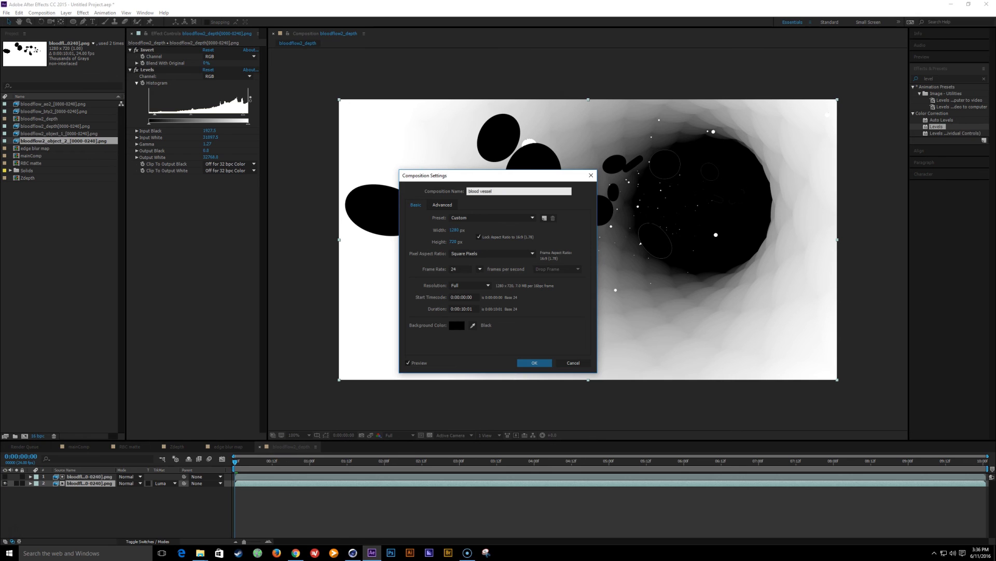
pyautogui.write(' matte')
pyautogui.press('Return')
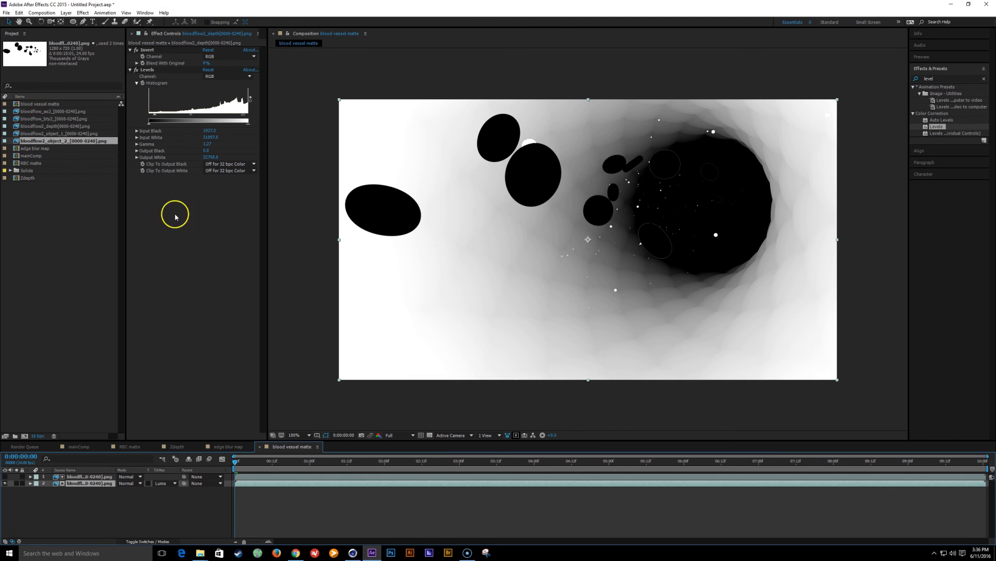
# Step: Add a comp-sized black solid to the blood vessel matte composition and place it beneath both sequence layers
pyautogui.click(79, 508)
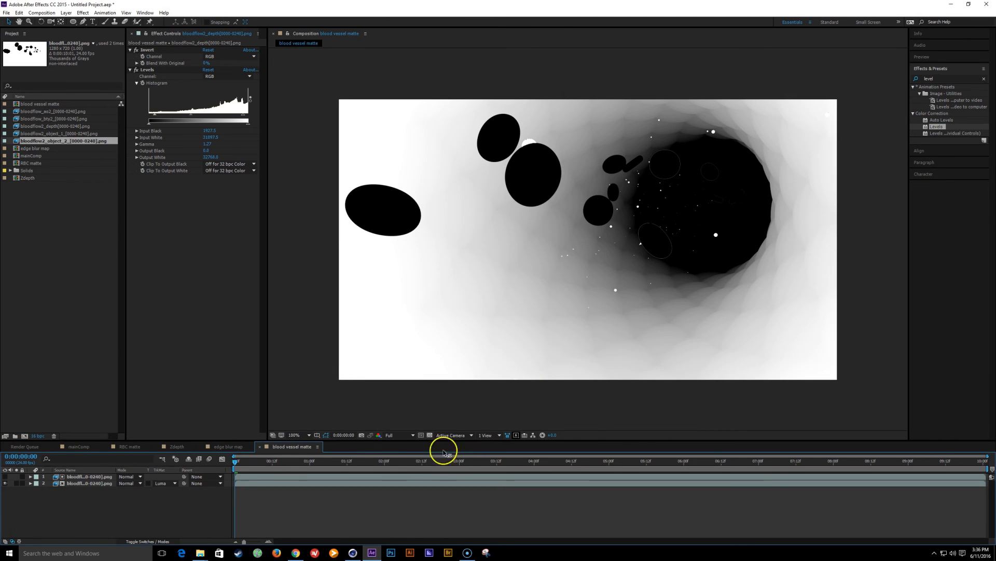
pyautogui.click(429, 435)
pyautogui.click(430, 435)
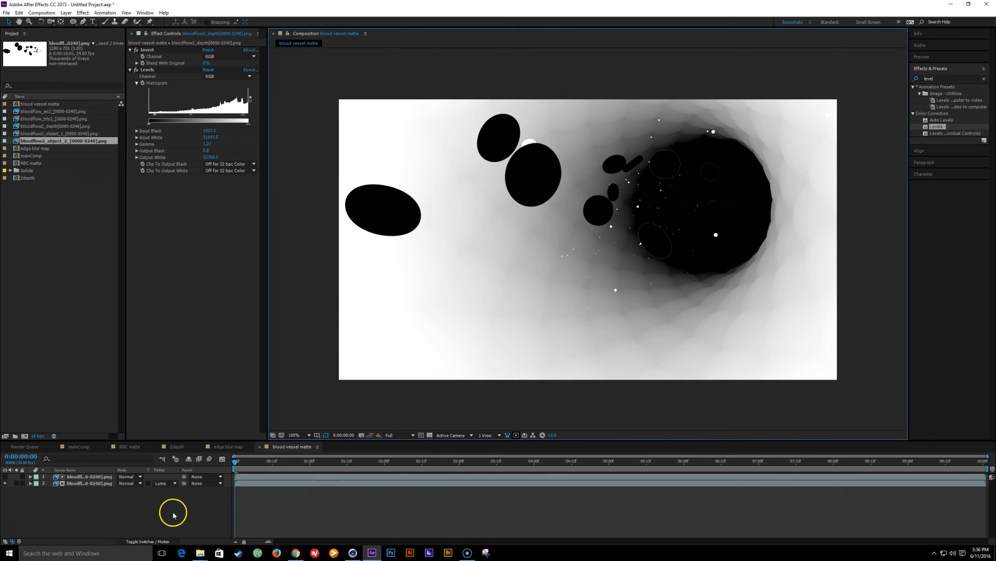
pyautogui.hotkey('ctrl', 'y')
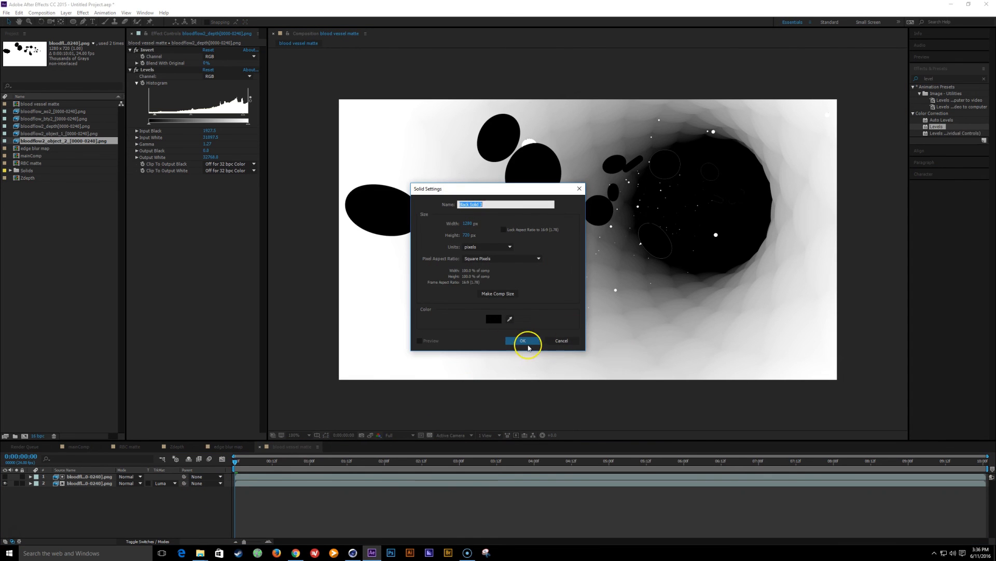
pyautogui.click(525, 341)
pyautogui.moveTo(77, 476); pyautogui.dragTo(87, 514)
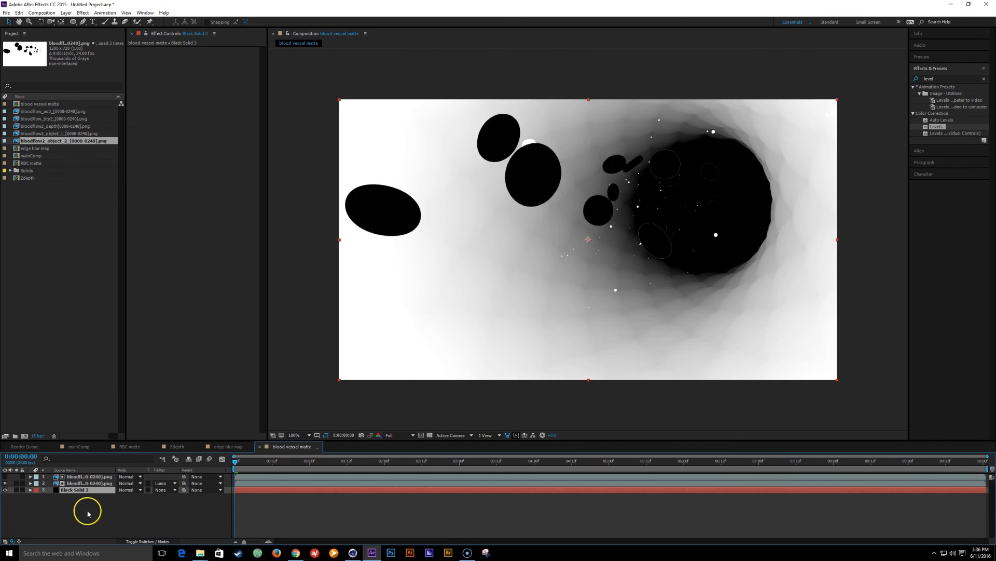
# Step: Place the blood vessel matte composition in mainComp directly above the bloodflow_bty2 layer, and solo only bloodflow_bty2
pyautogui.click(78, 448)
pyautogui.moveTo(49, 104); pyautogui.dragTo(99, 530)
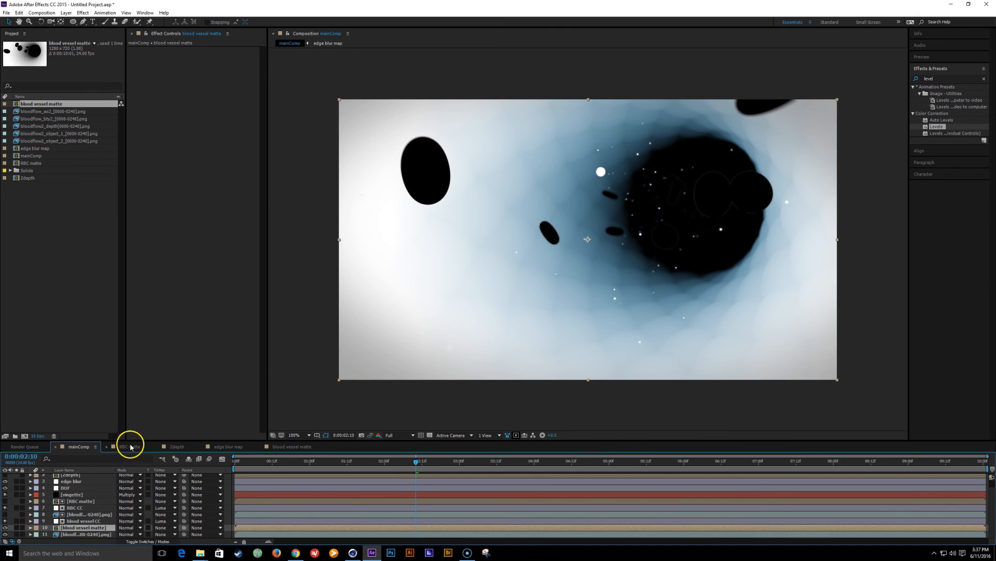
pyautogui.moveTo(129, 441); pyautogui.dragTo(130, 368)
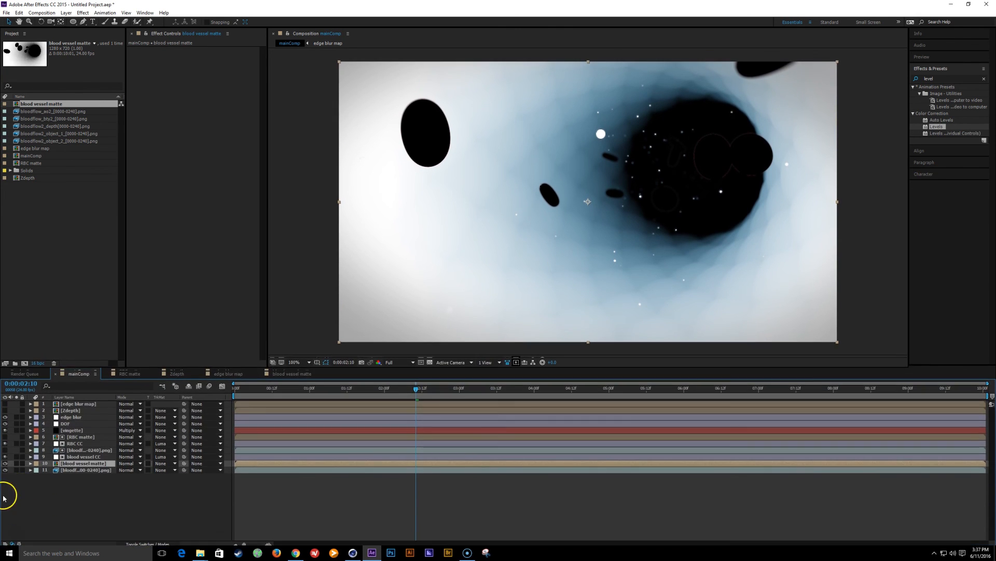
pyautogui.click(17, 463)
pyautogui.click(16, 470)
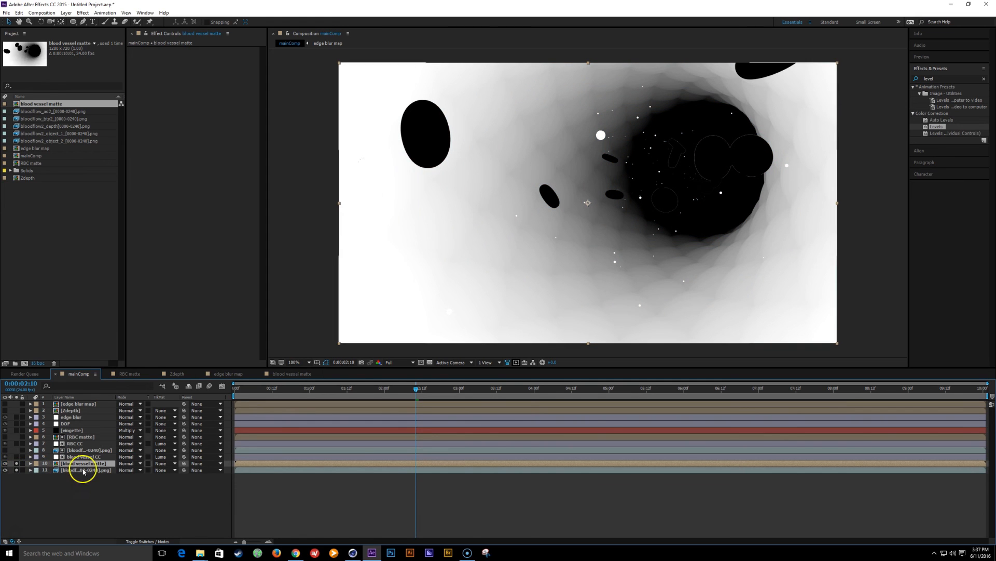
pyautogui.click(83, 470)
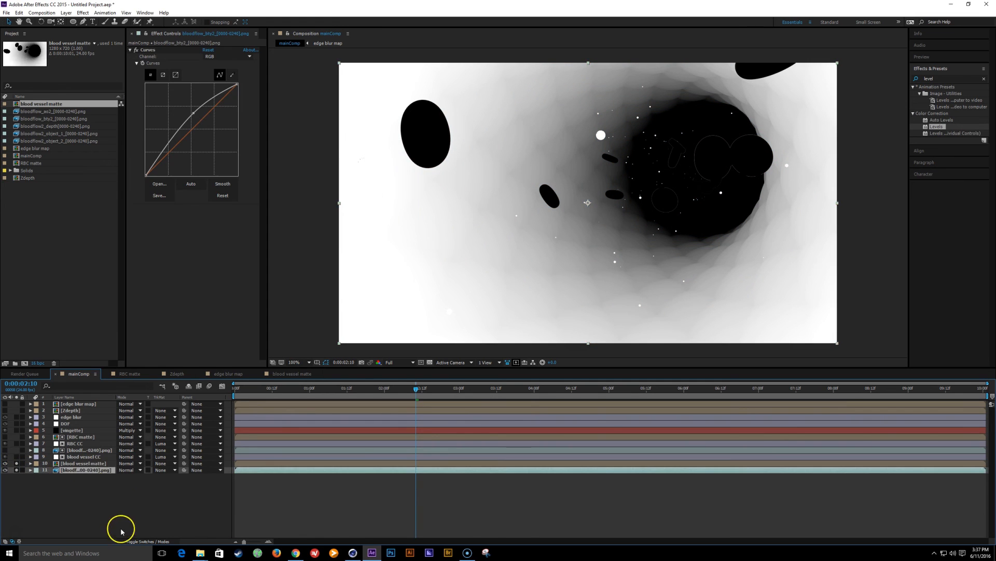
pyautogui.click(83, 463)
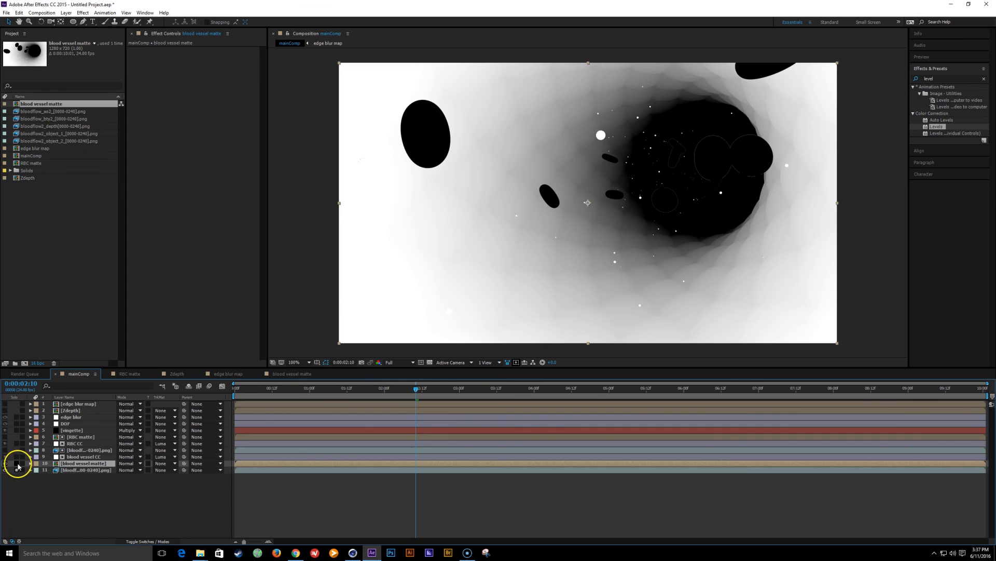
pyautogui.click(17, 464)
pyautogui.click(80, 470)
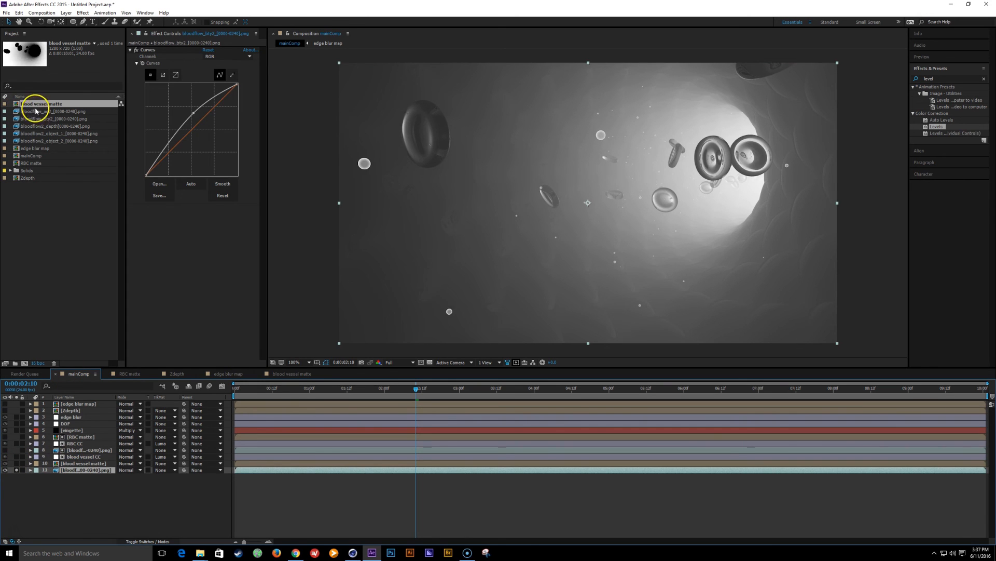
# Step: Insert the bloodflow_ao2 sequence in mainComp between the blood vessel matte and bloodflow_bty2 layers and apply Invert to it
pyautogui.moveTo(35, 110); pyautogui.dragTo(94, 474)
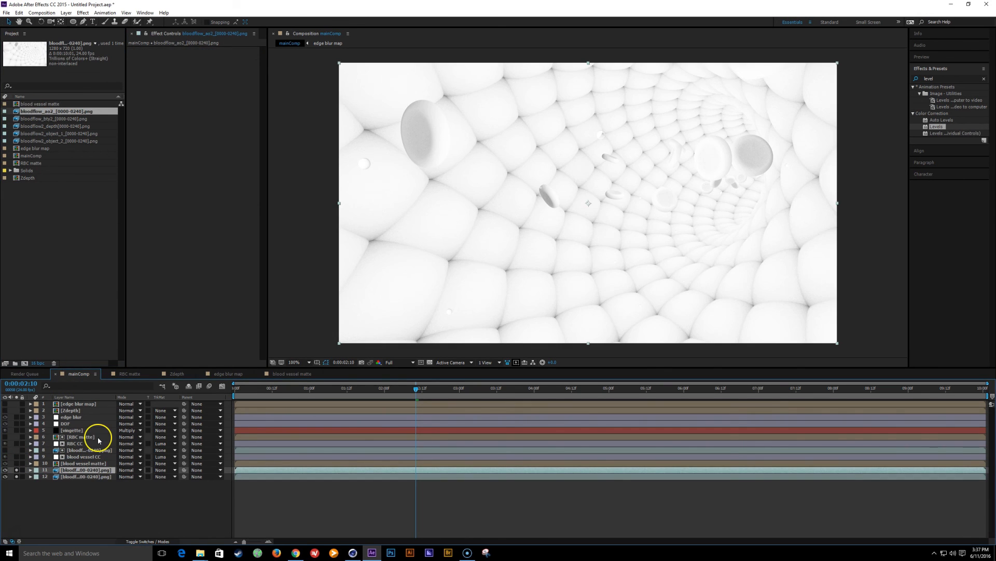
pyautogui.click(929, 78)
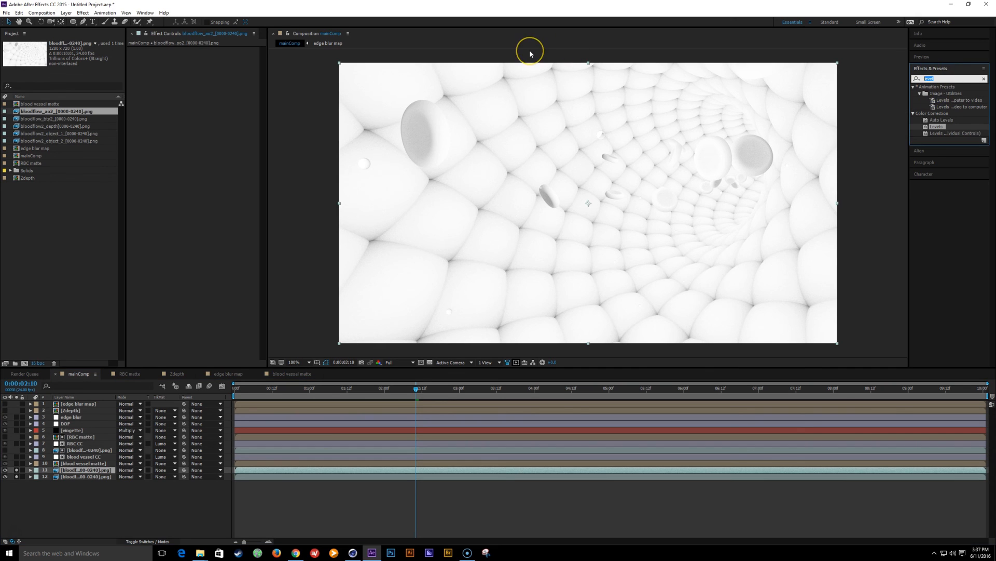
pyautogui.write('inver')
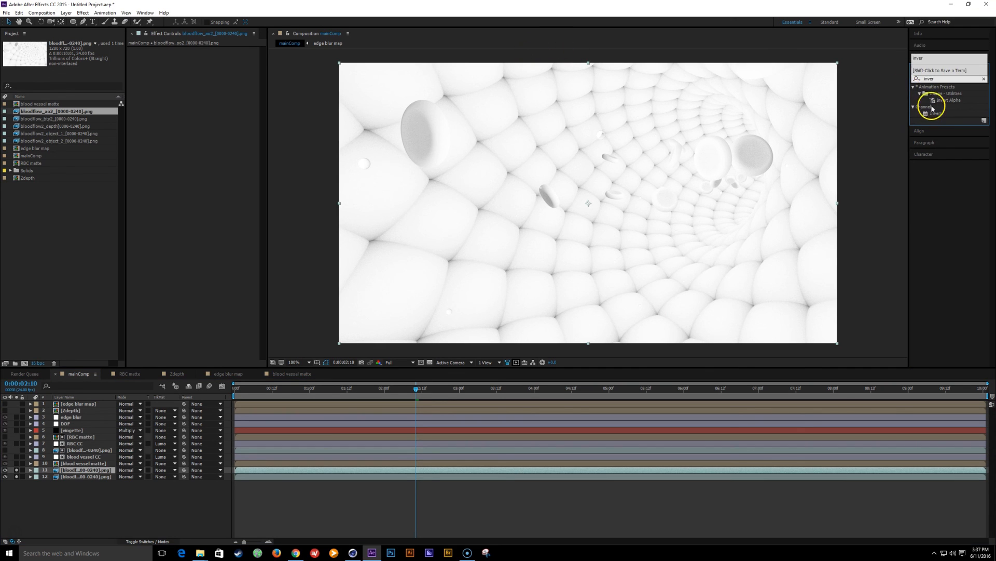
pyautogui.doubleClick(939, 113)
# Step: Apply Curves to the bloodflow_ao2 layer, shaping the RGB channel into a gentle S-curve and slightly raising the Blue channel
pyautogui.moveTo(952, 79); pyautogui.dragTo(699, 53)
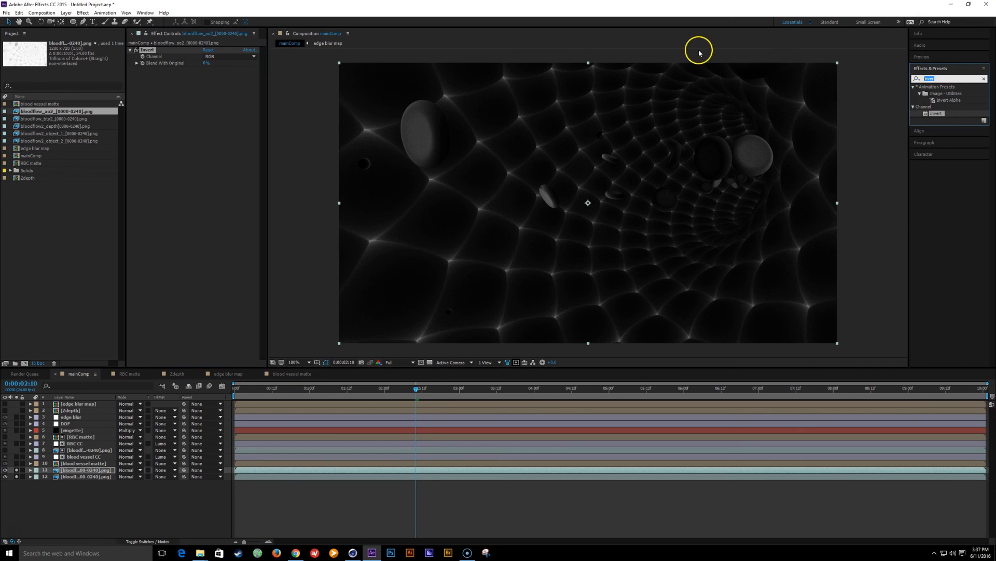
pyautogui.write('curv')
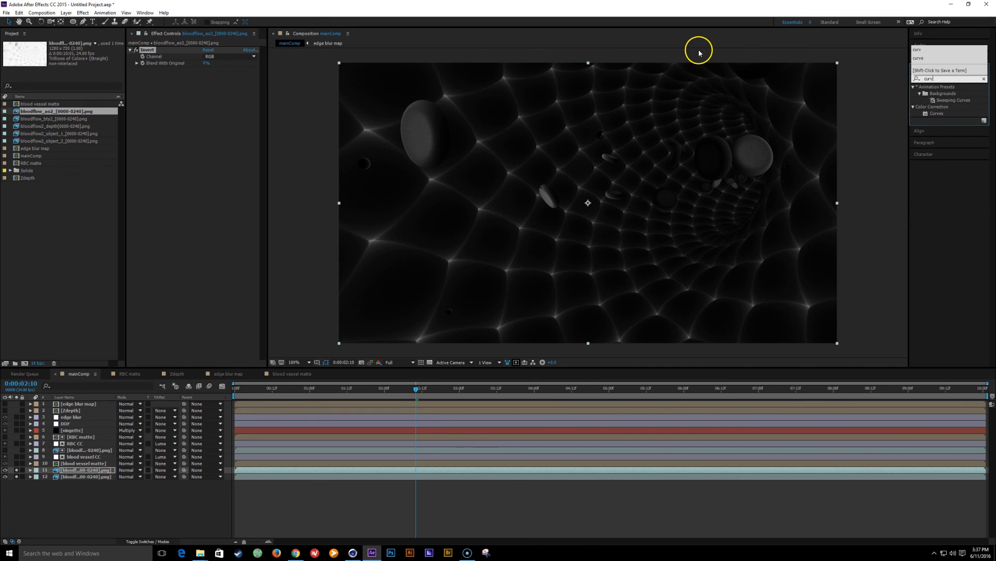
pyautogui.doubleClick(938, 114)
pyautogui.moveTo(164, 187); pyautogui.dragTo(161, 185)
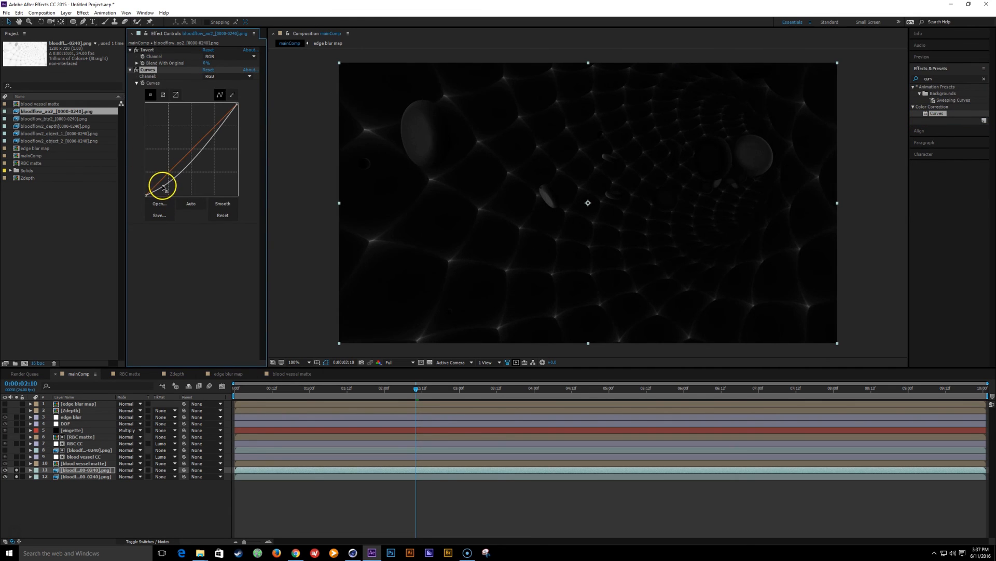
pyautogui.moveTo(213, 139); pyautogui.dragTo(212, 117)
pyautogui.moveTo(162, 184); pyautogui.dragTo(161, 183)
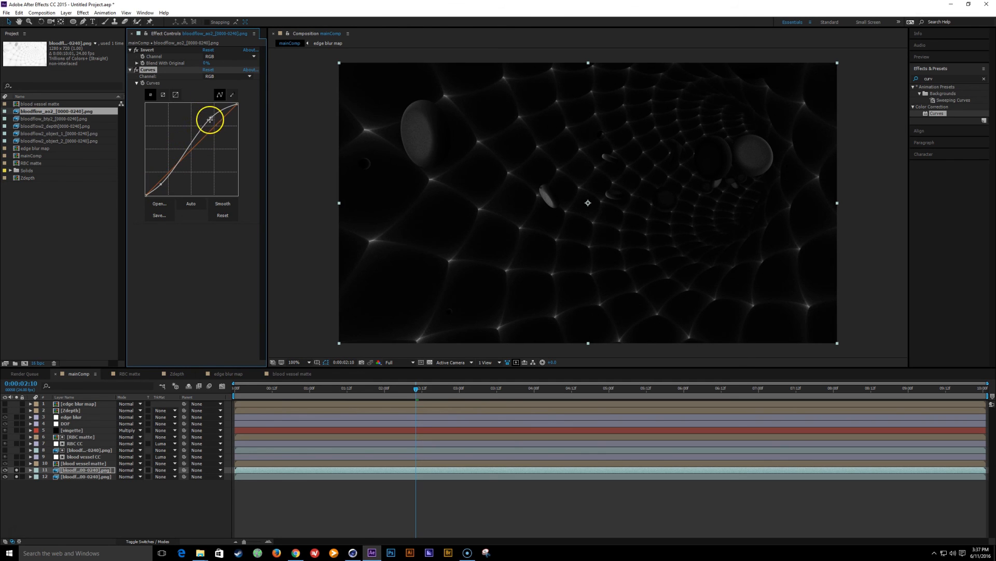
pyautogui.moveTo(212, 117); pyautogui.dragTo(210, 136)
pyautogui.click(230, 76)
pyautogui.click(223, 108)
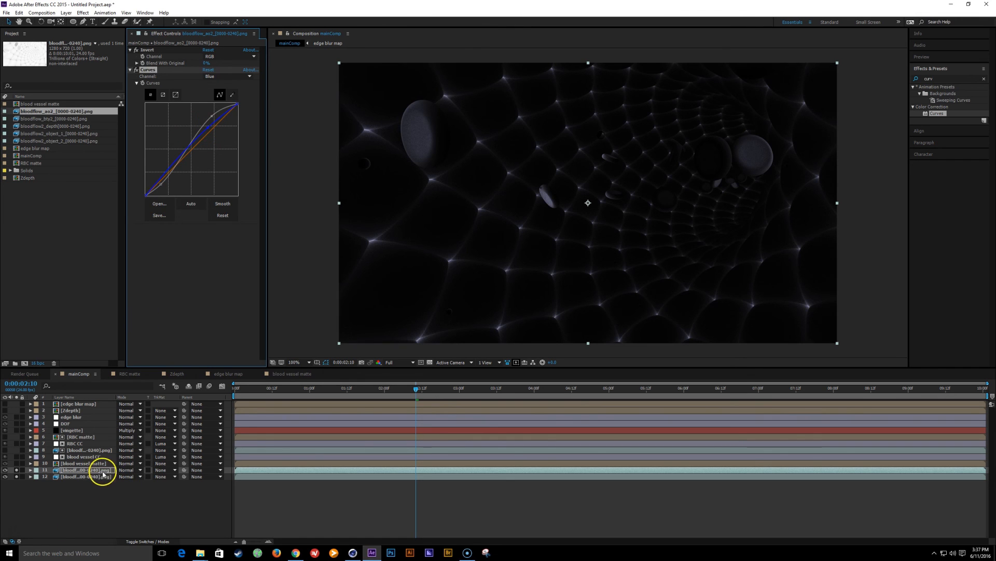
# Step: Set the bloodflow_ao2 layer's track matte to Luma Matte using the blood vessel matte layer
pyautogui.click(75, 470)
pyautogui.click(161, 471)
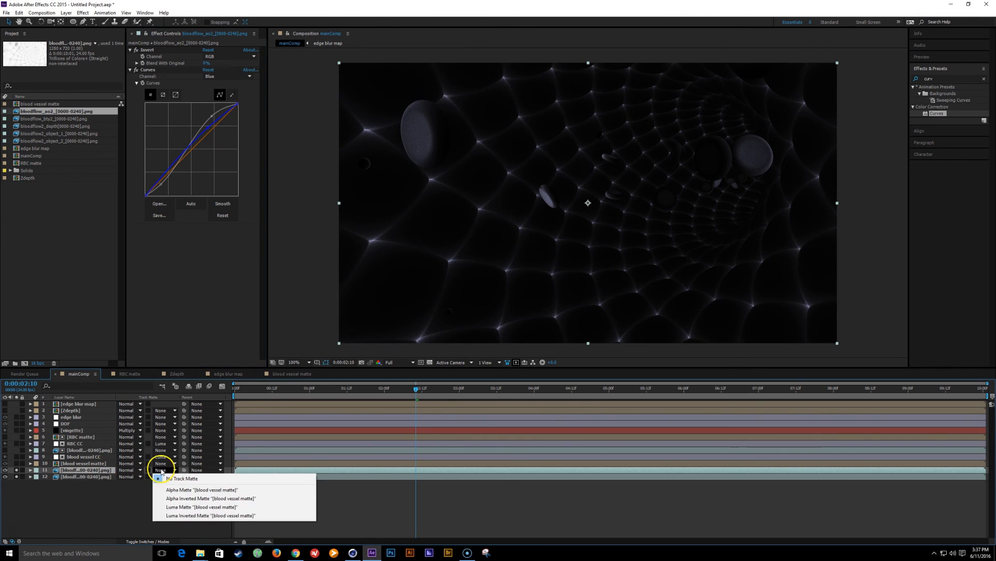
pyautogui.click(198, 506)
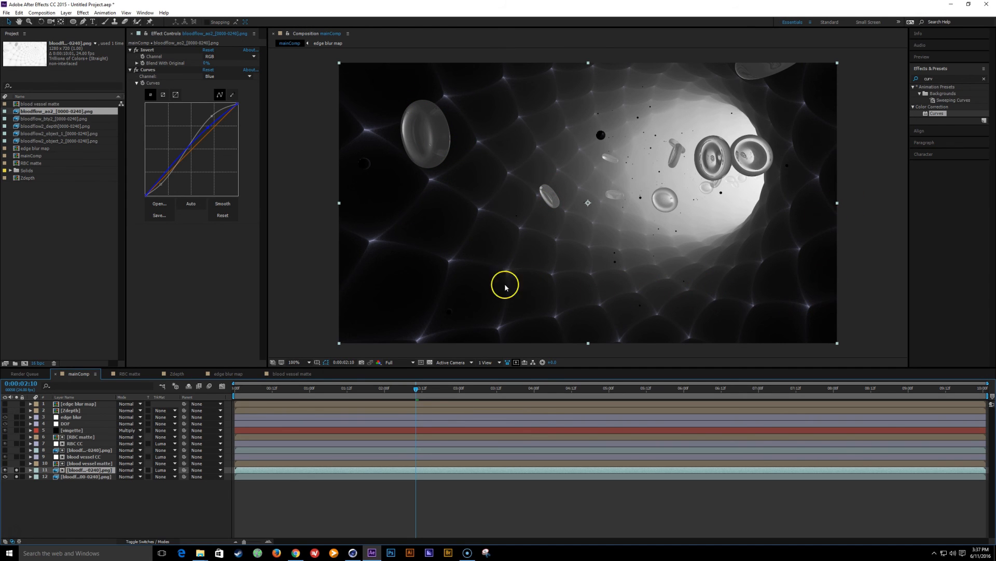
# Step: Look inside the blood vessel matte composition at its grayscale depth falloff and return to mainComp
pyautogui.click(101, 464)
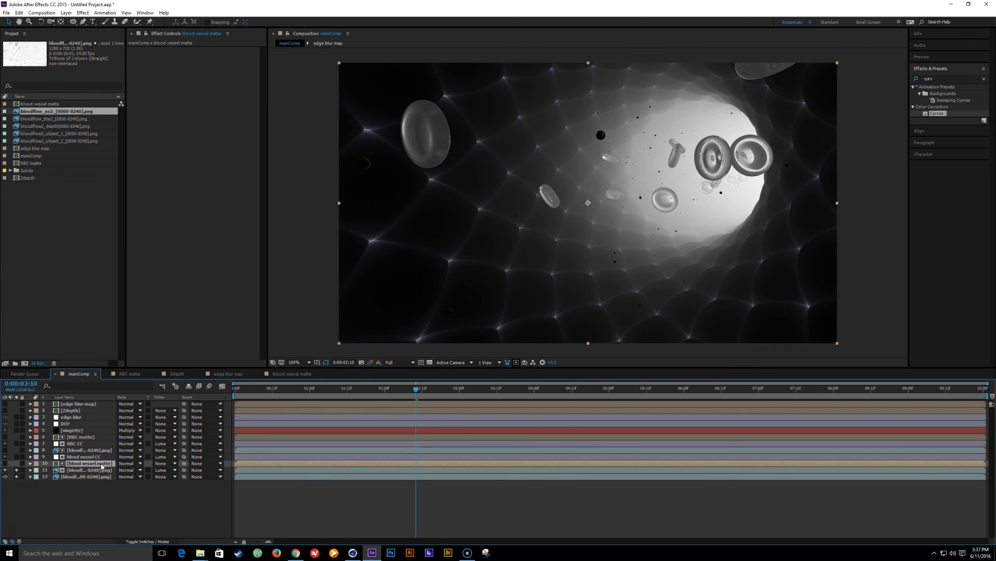
pyautogui.doubleClick(102, 463)
pyautogui.click(88, 417)
pyautogui.press('Tab')
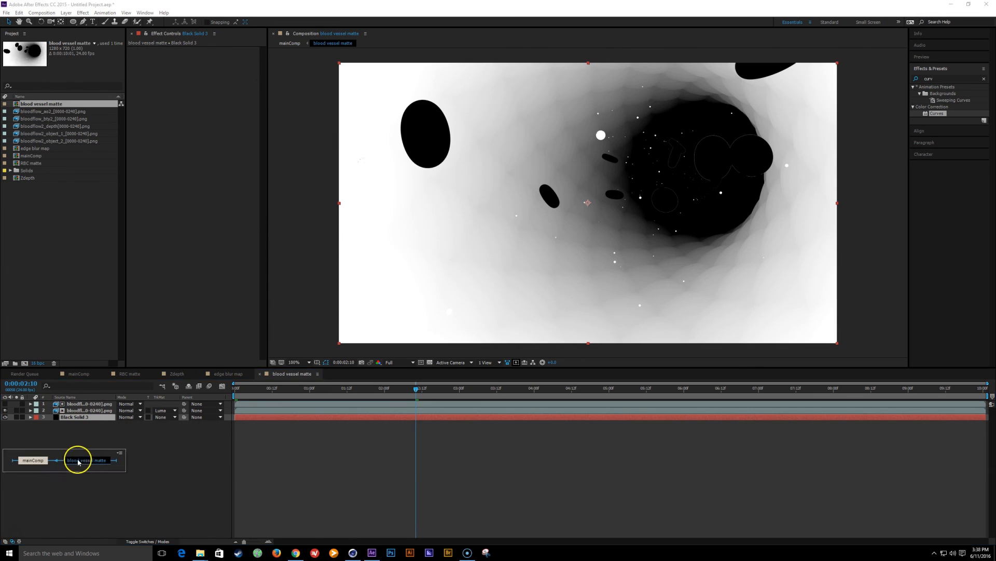
pyautogui.click(36, 460)
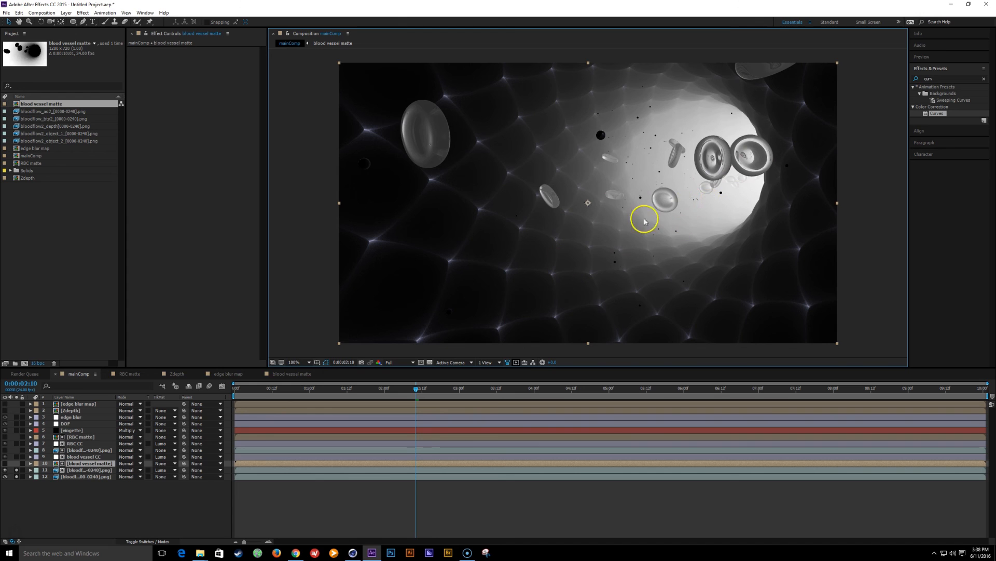
# Step: Try the bloodflow2_object_2 sequence as the luma matte directly above the bloodflow_ao2 layer, and delete it again
pyautogui.click(95, 471)
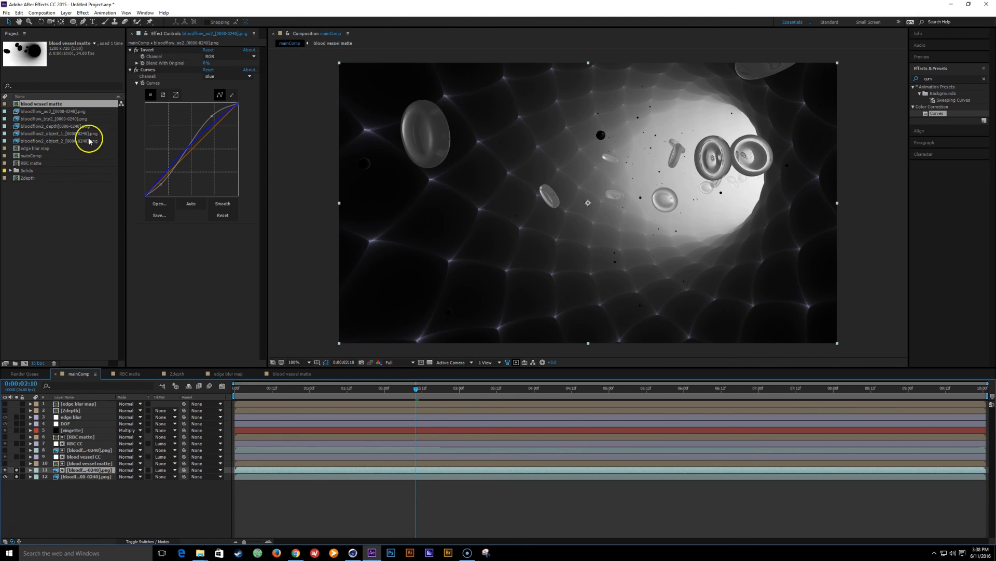
pyautogui.moveTo(89, 141); pyautogui.dragTo(89, 464)
pyautogui.click(17, 471)
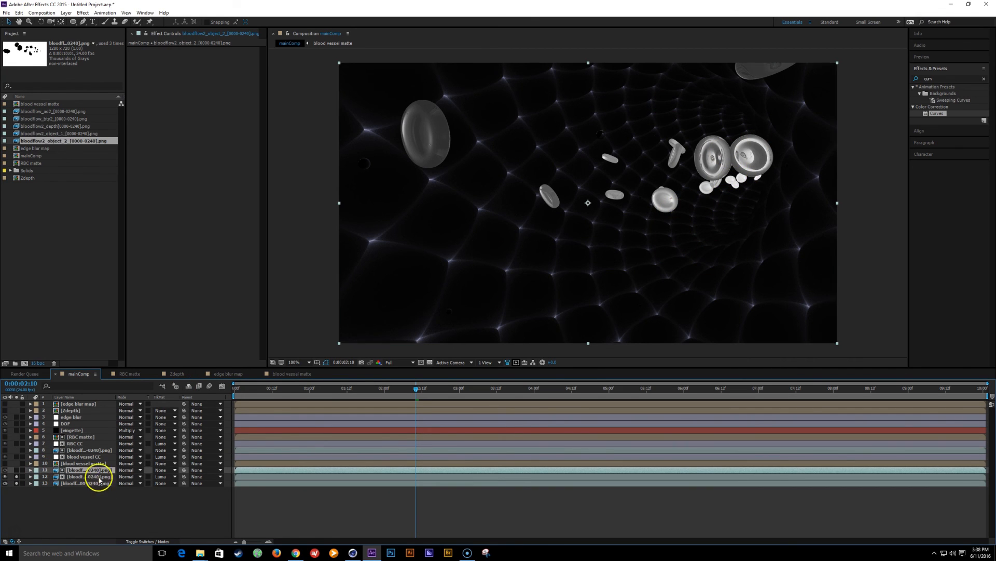
pyautogui.press('Delete')
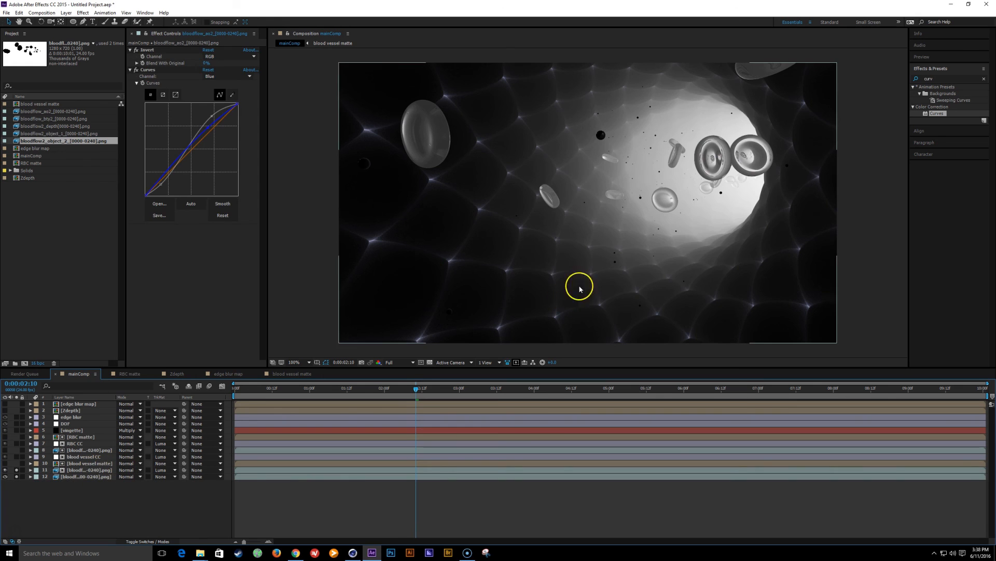
# Step: Try the Color Dodge blending mode on the bloodflow_ao2 layer and settle on Add
pyautogui.click(89, 469)
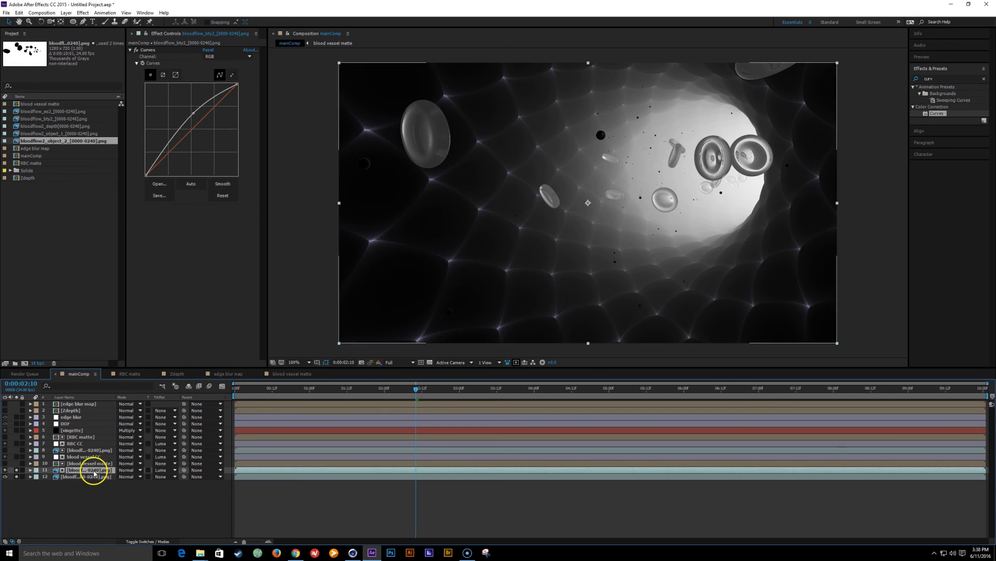
pyautogui.click(128, 469)
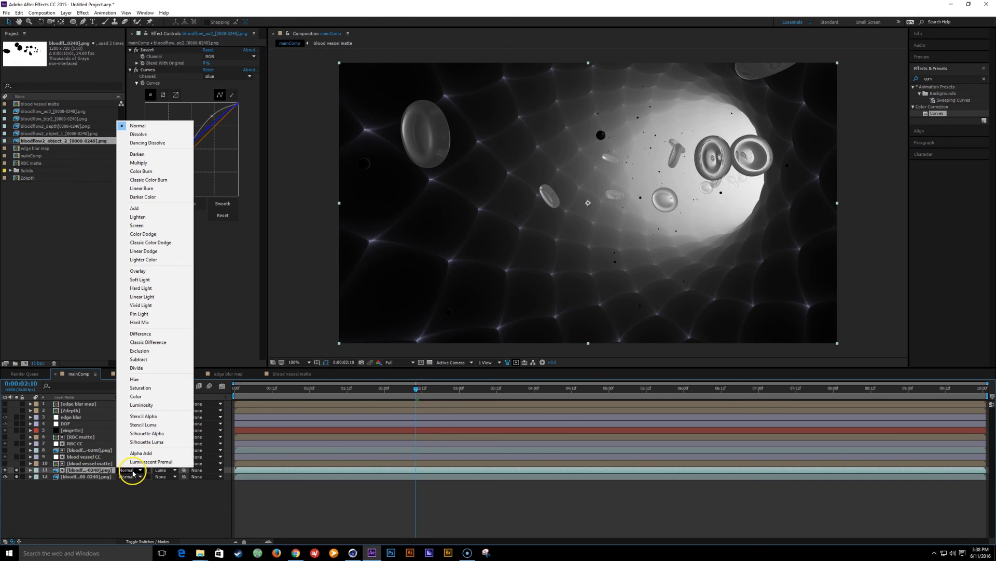
pyautogui.click(165, 234)
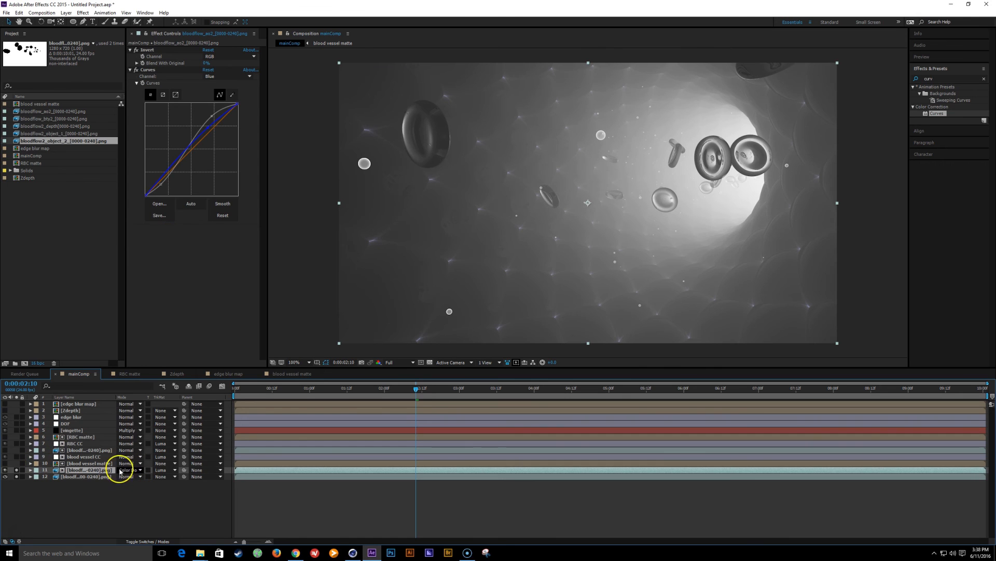
pyautogui.click(125, 470)
pyautogui.click(161, 212)
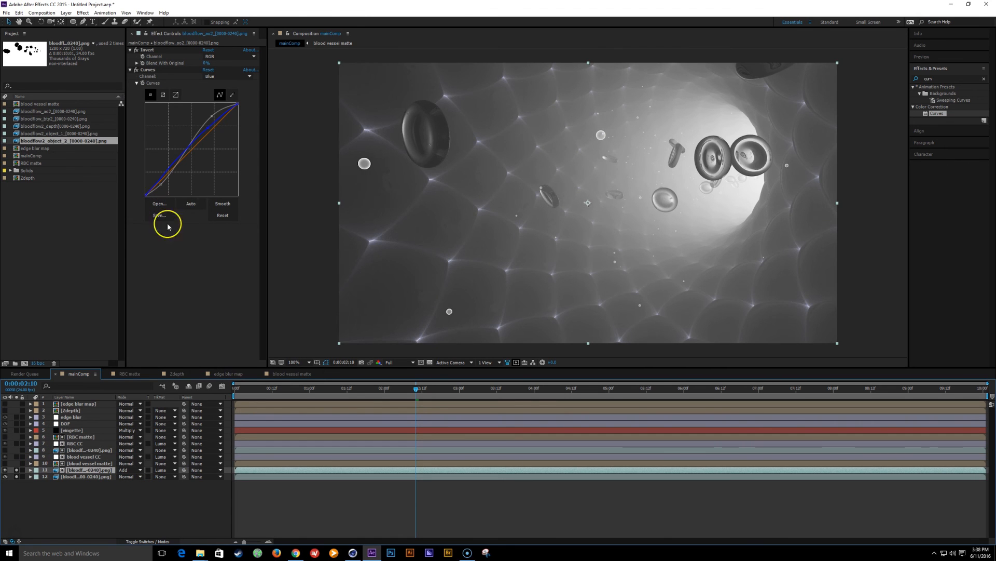
# Step: Lower the bloodflow_ao2 layer's opacity to about 55%
pyautogui.press('t')
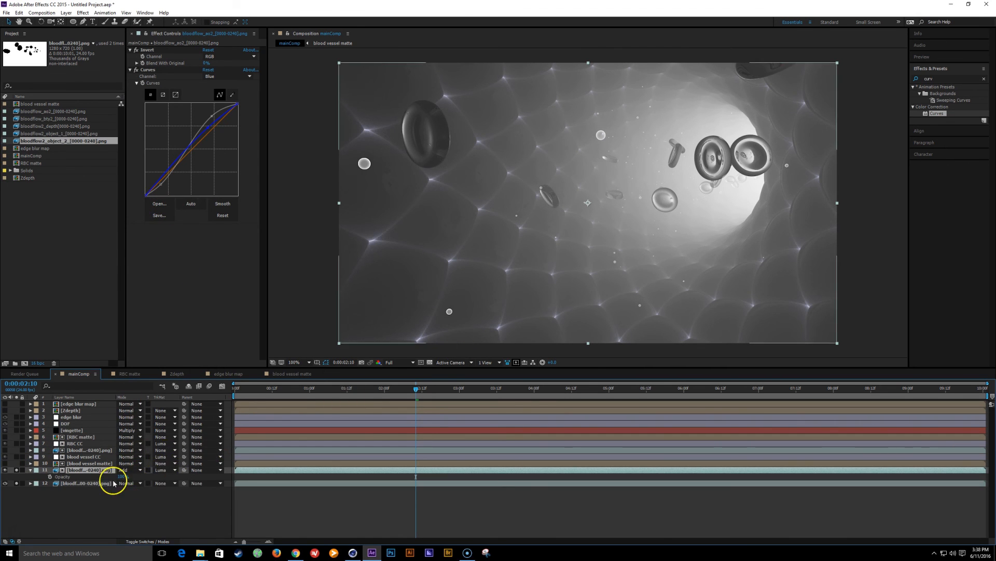
pyautogui.moveTo(124, 478); pyautogui.dragTo(107, 474)
pyautogui.click(55, 511)
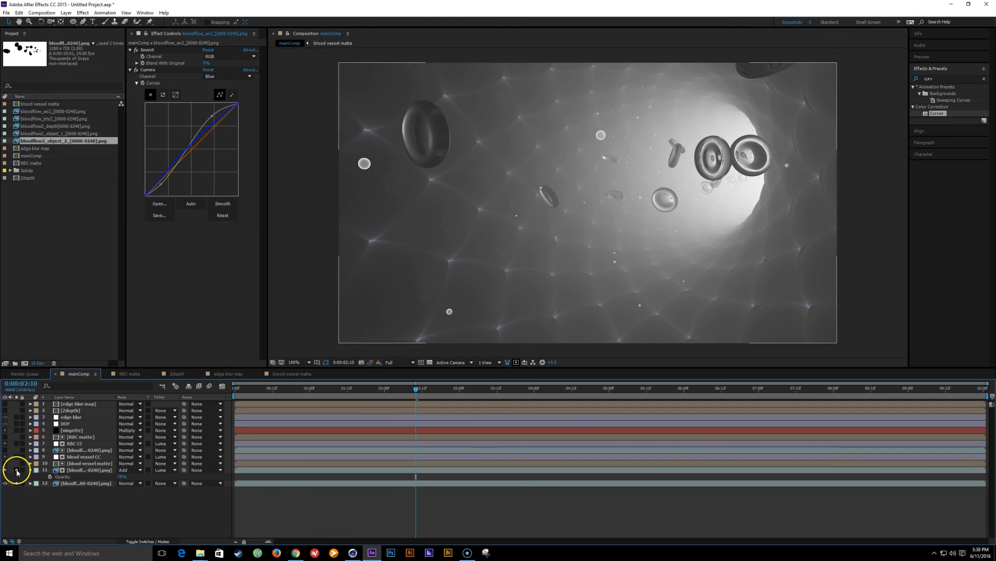
# Step: Turn off solo for the bloodflow_ao2 and bloodflow_bty2 layers and check the full composite at 0:00:01:03
pyautogui.click(16, 470)
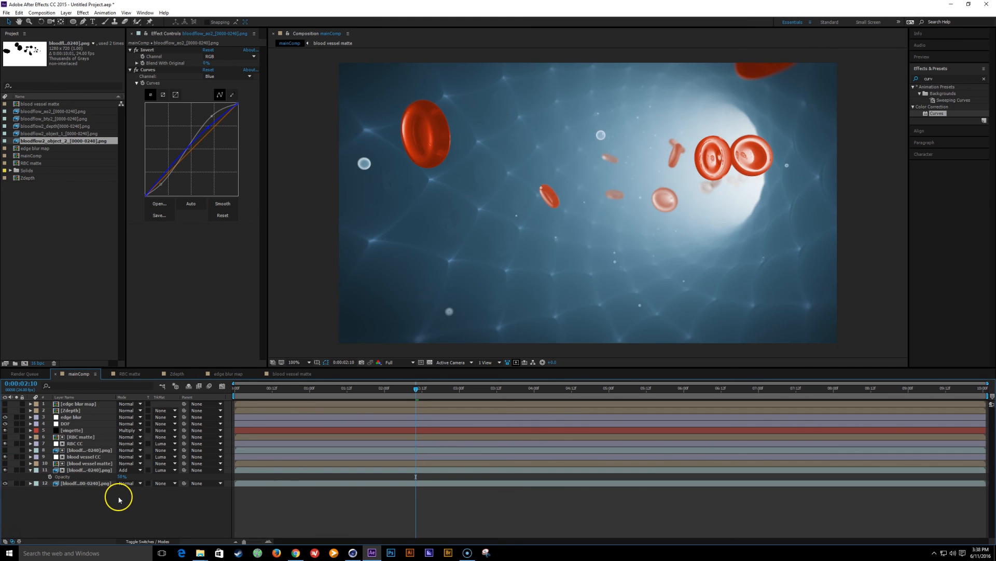
pyautogui.click(627, 299)
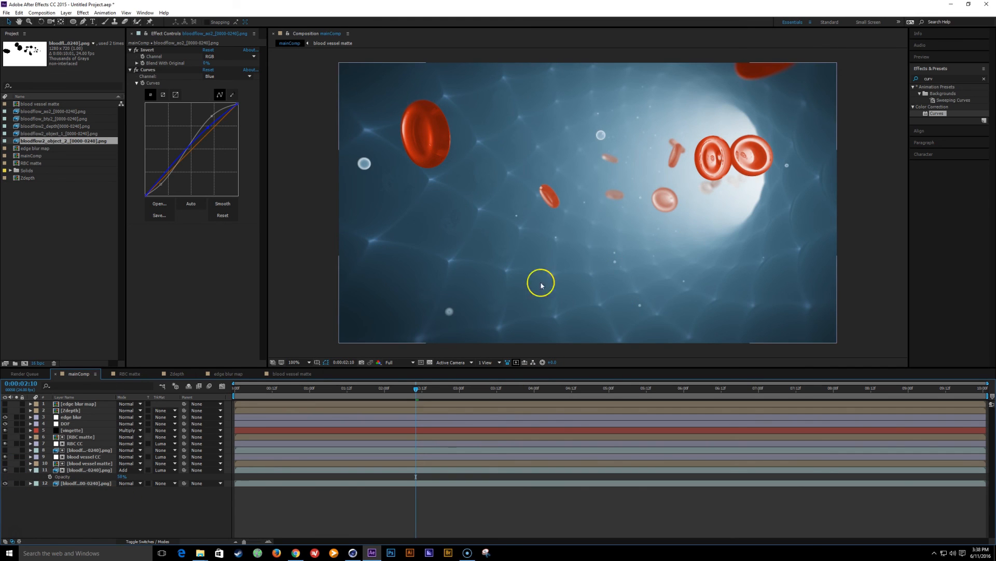
pyautogui.moveTo(409, 391); pyautogui.dragTo(318, 392)
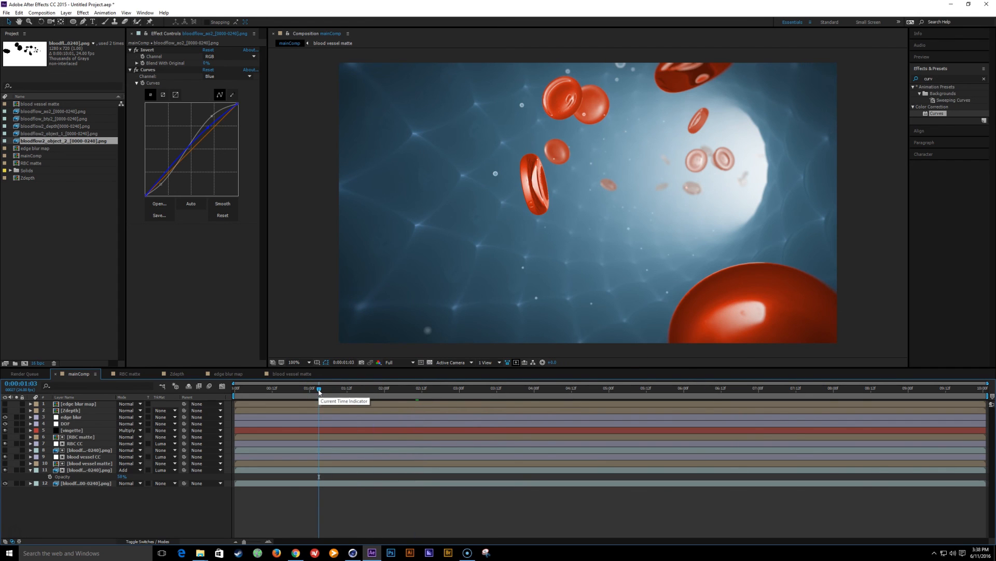
# Step: Preview the composite and add an adjustment layer named CC directly above the edge blur layer
pyautogui.press('space')
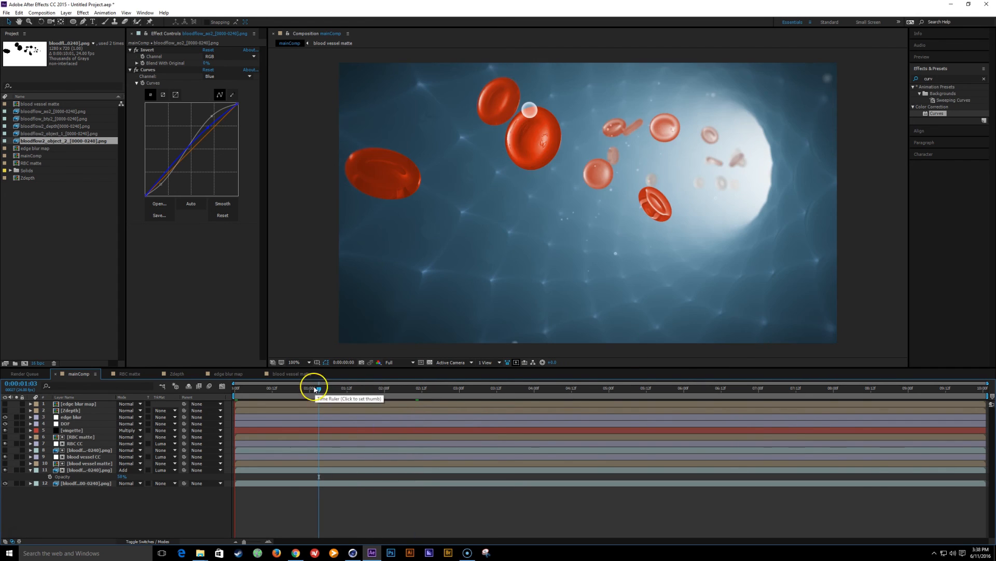
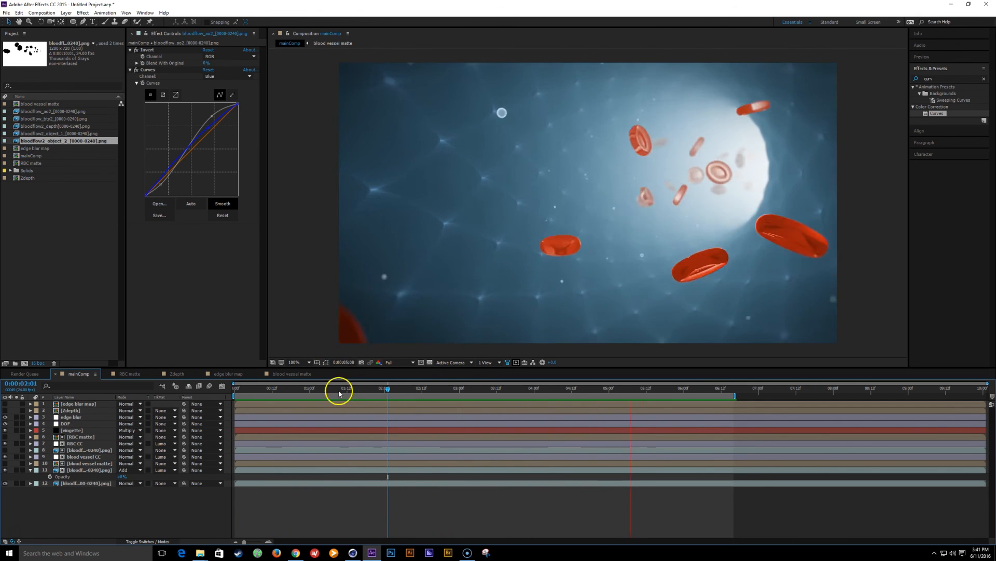
pyautogui.click(340, 389)
pyautogui.click(71, 418)
pyautogui.hotkey('ctrl', 'alt', 'y')
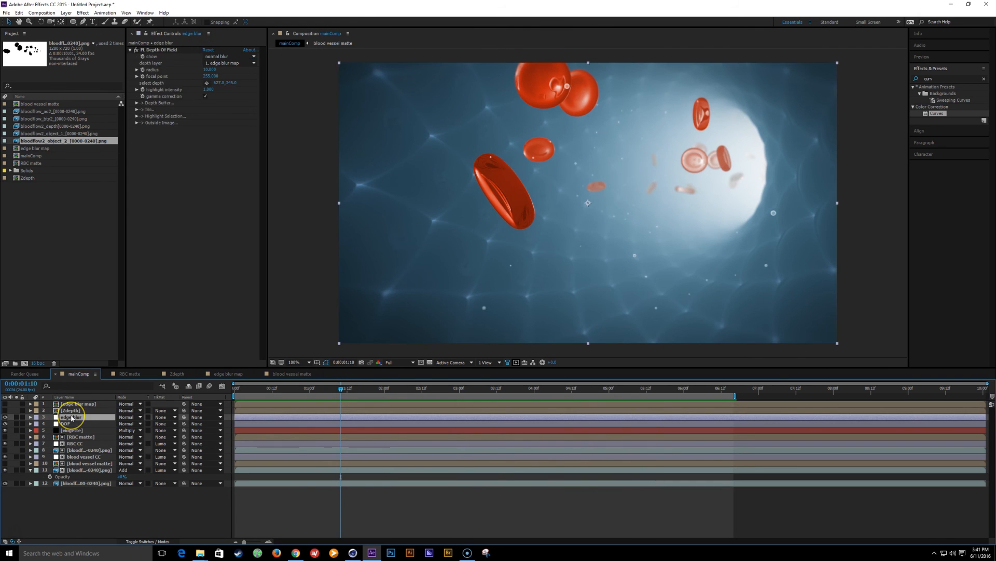
pyautogui.press('Return')
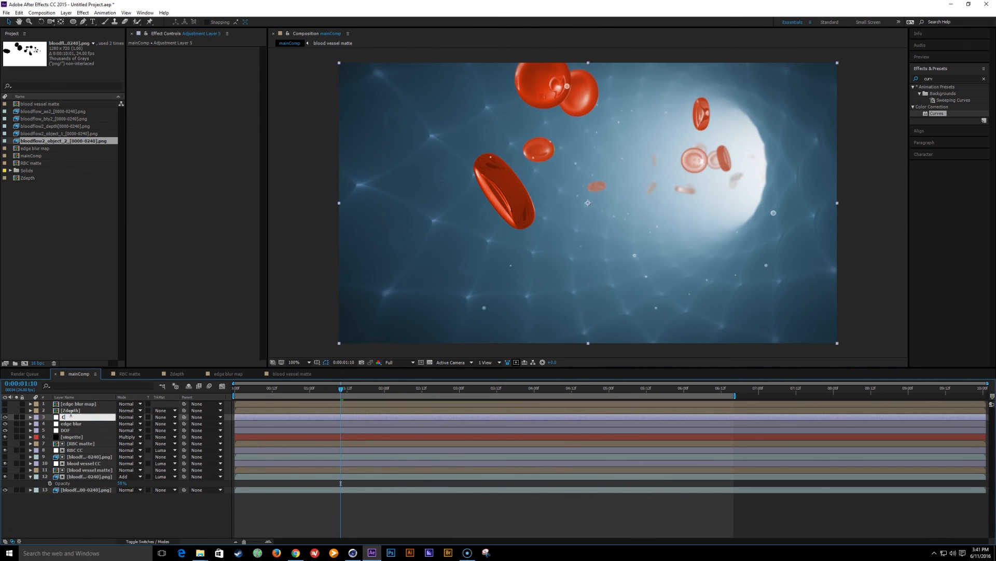
# Step: Apply Curves to the CC layer, shape a gentle RGB S-curve with raised highlights, and compare the image with and without it
pyautogui.doubleClick(937, 113)
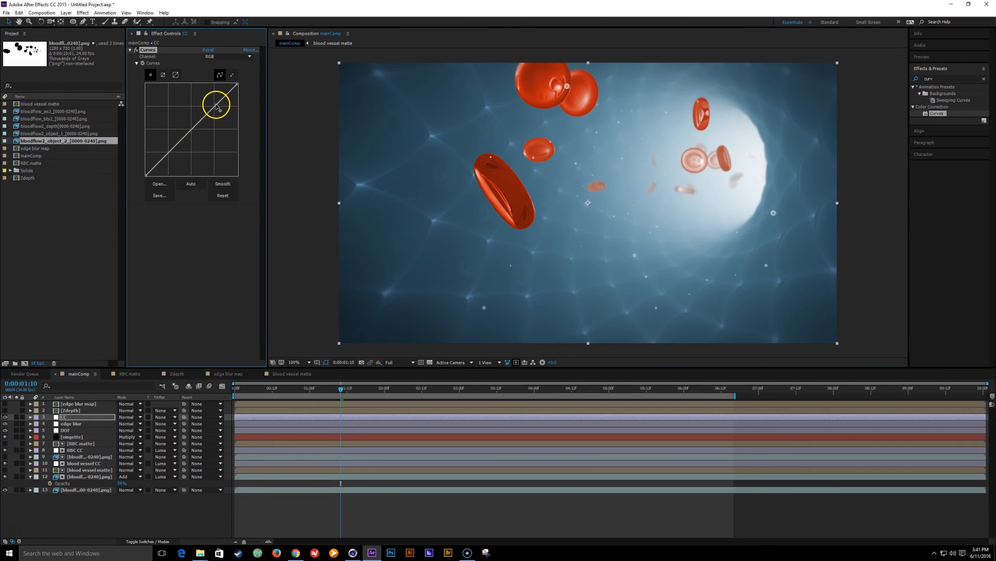
pyautogui.moveTo(216, 104); pyautogui.dragTo(215, 102)
pyautogui.moveTo(160, 152); pyautogui.dragTo(163, 160)
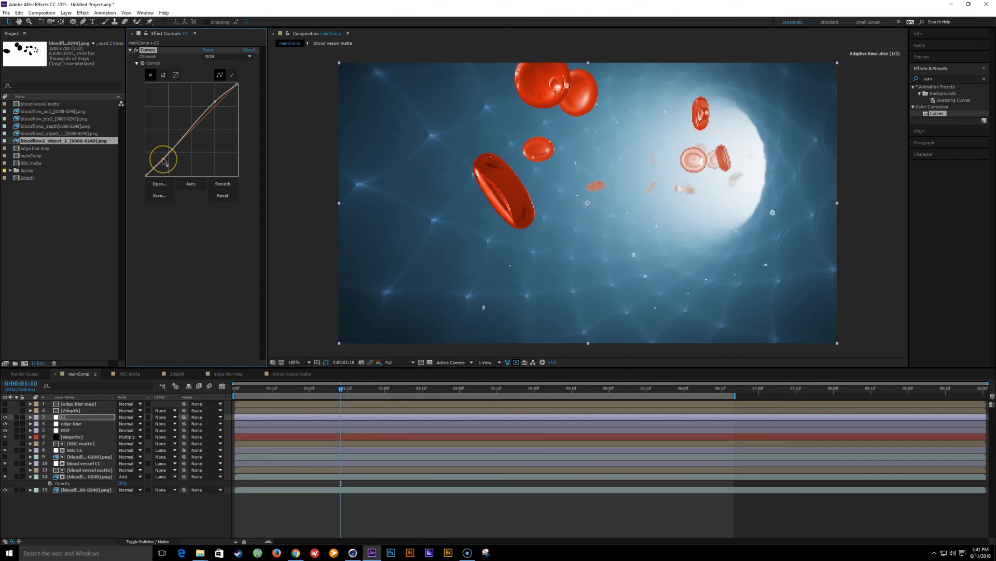
pyautogui.click(180, 142)
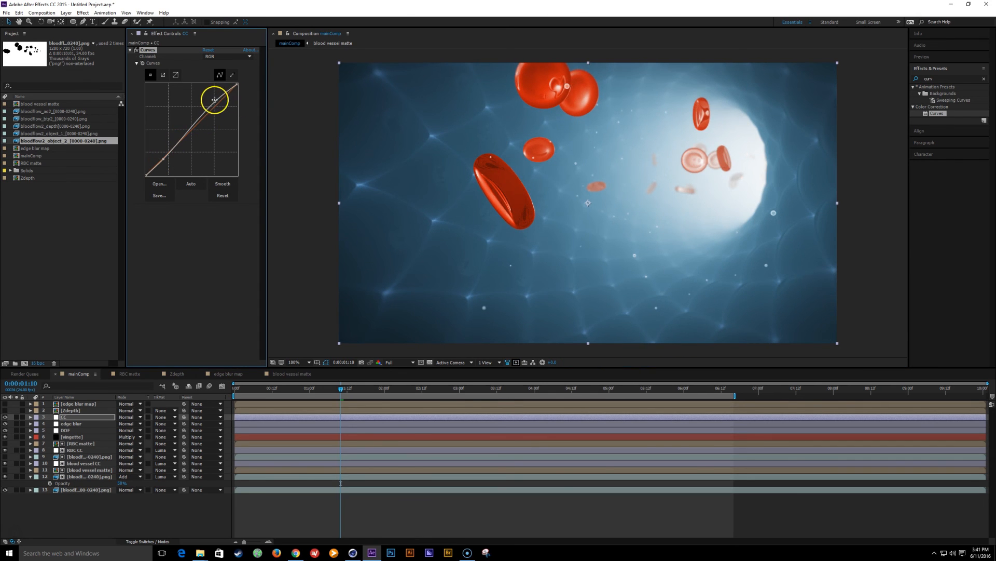
pyautogui.moveTo(215, 100); pyautogui.dragTo(214, 90)
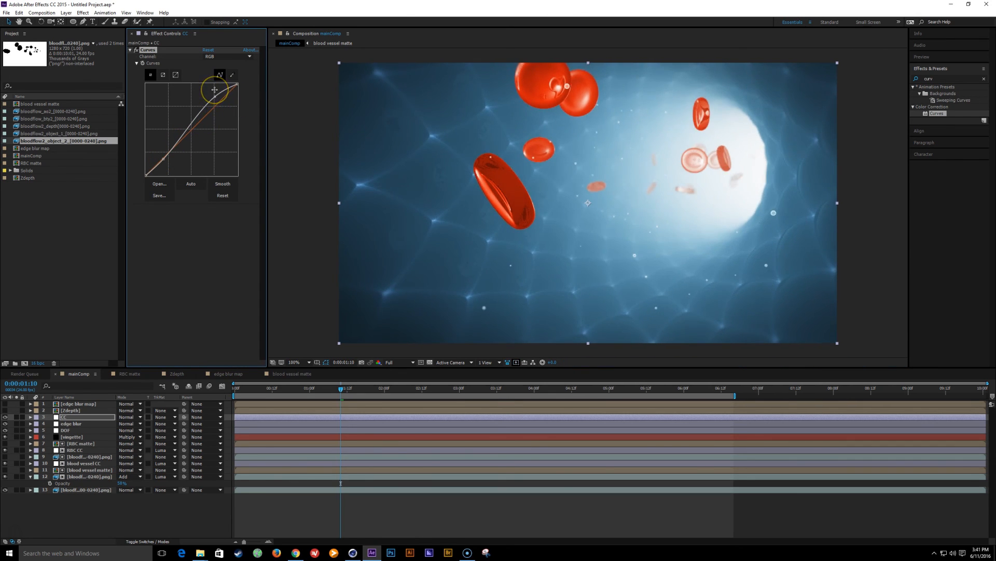
pyautogui.click(136, 50)
pyautogui.click(136, 51)
pyautogui.click(136, 51)
pyautogui.click(136, 51)
# Step: Try a Glow effect on the CC layer with a radius of about 108 and an intensity of 0.2
pyautogui.click(943, 79)
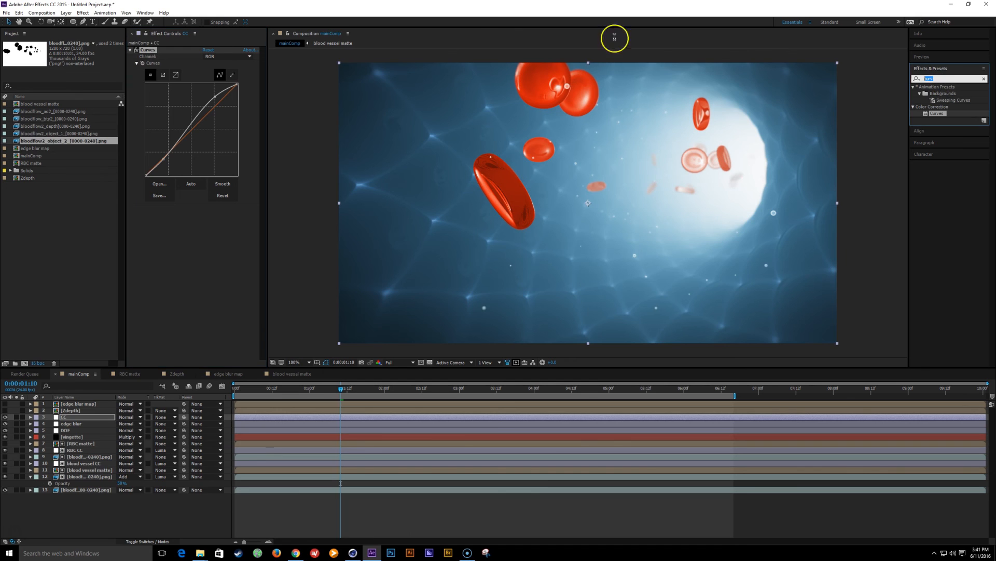
pyautogui.write('glow')
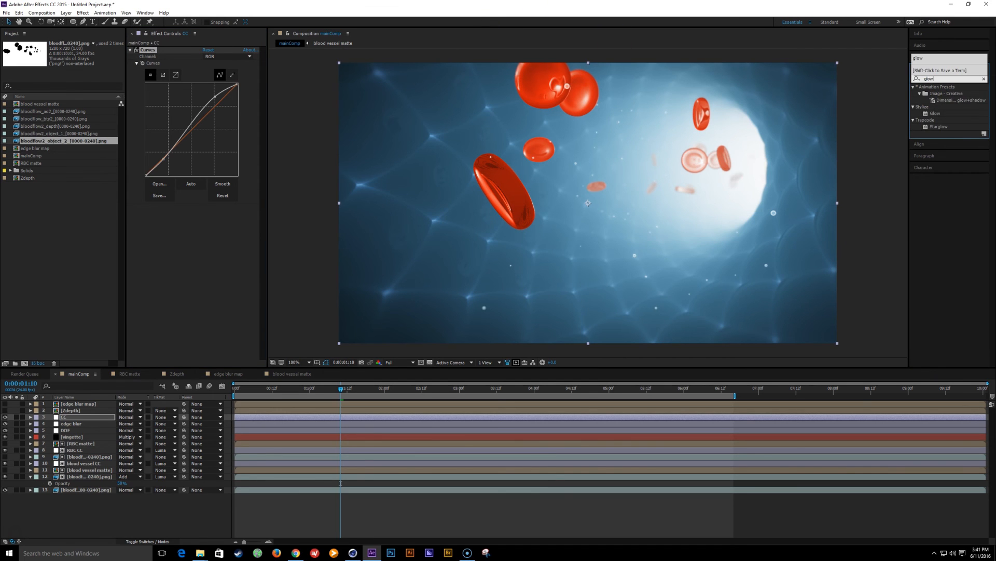
pyautogui.doubleClick(935, 113)
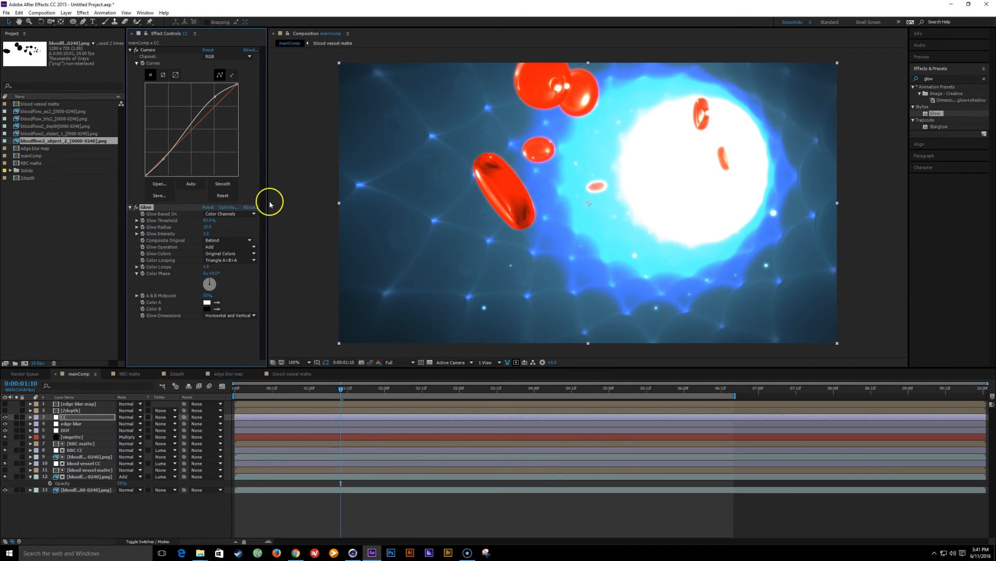
pyautogui.moveTo(207, 227); pyautogui.dragTo(247, 229)
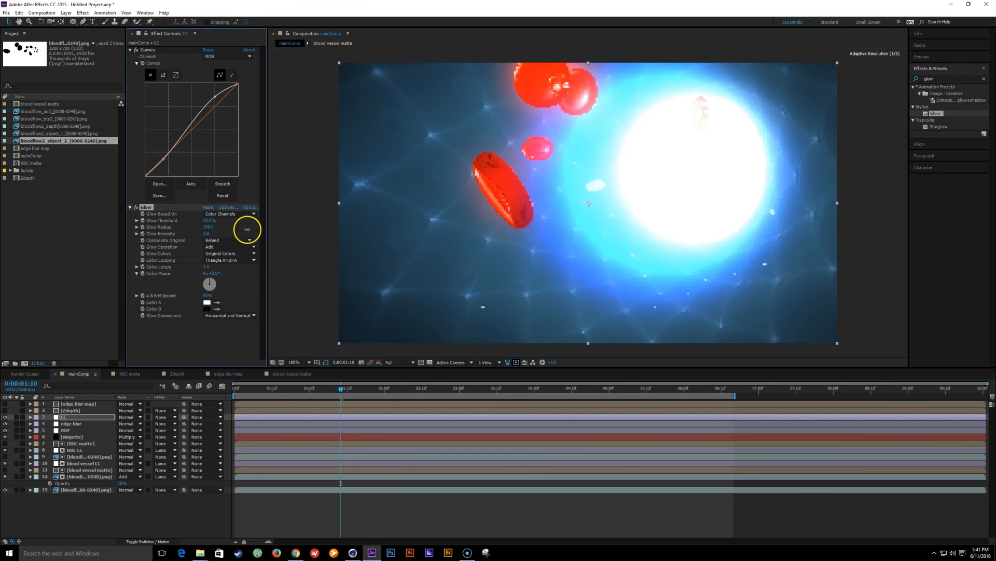
pyautogui.click(207, 234)
pyautogui.write('0.2')
pyautogui.press('Return')
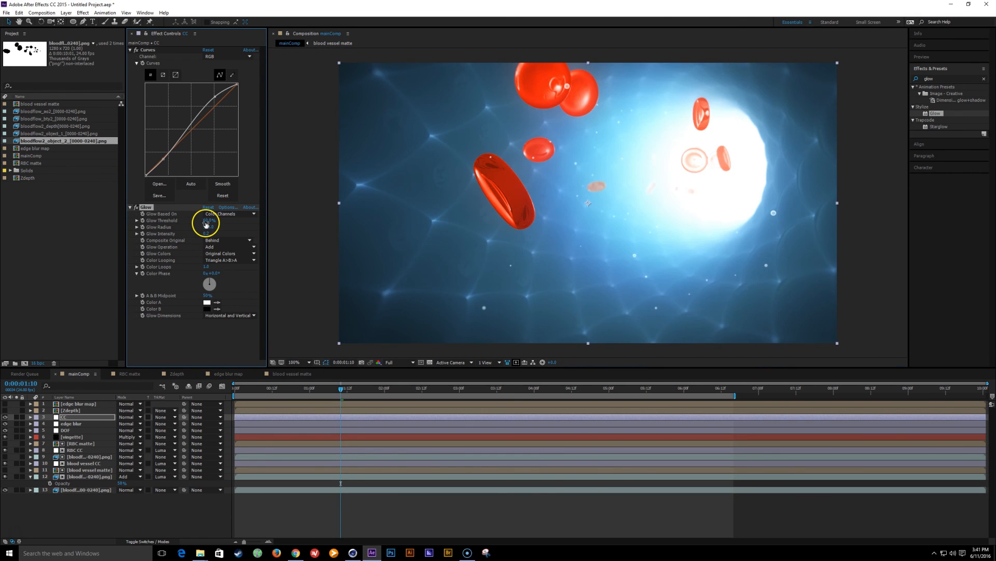
# Step: Compare the composite with and without the Glow effect on the CC layer
pyautogui.click(137, 208)
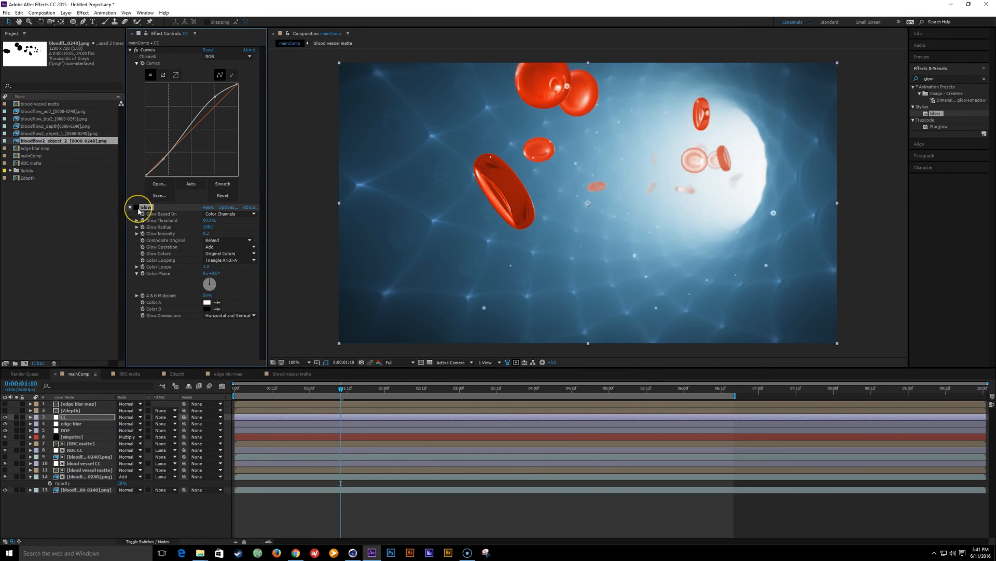
pyautogui.click(137, 208)
pyautogui.click(137, 208)
pyautogui.click(137, 208)
pyautogui.click(138, 208)
pyautogui.click(137, 208)
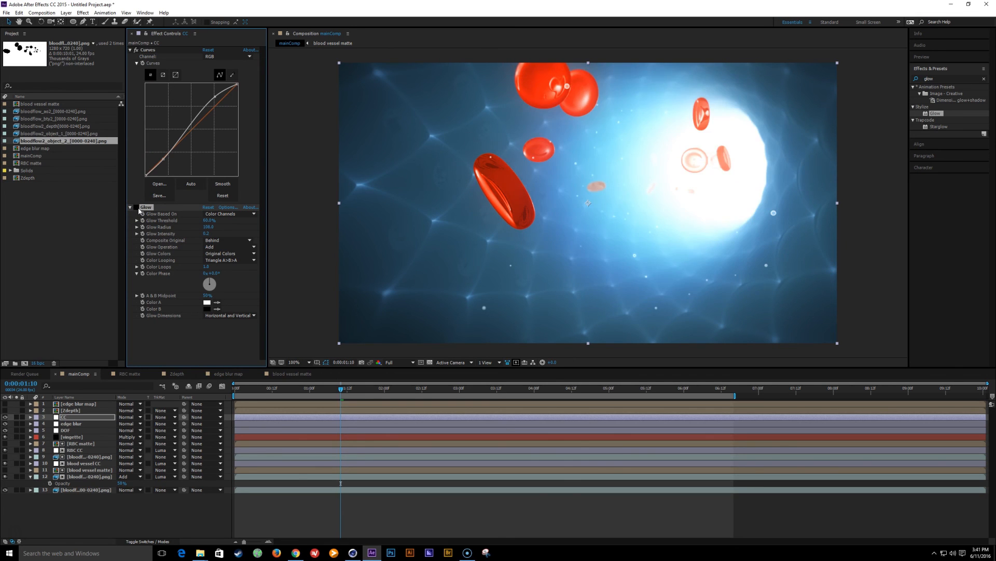
pyautogui.click(138, 208)
pyautogui.click(138, 208)
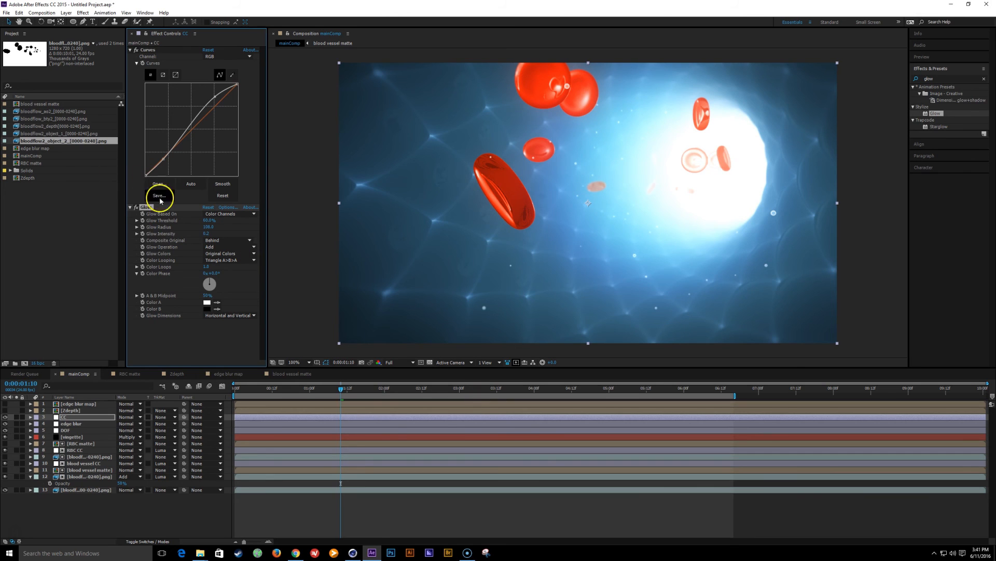
# Step: Try a glow intensity of 0.1, compare the result, and delete the Glow effect from the CC layer
pyautogui.click(207, 234)
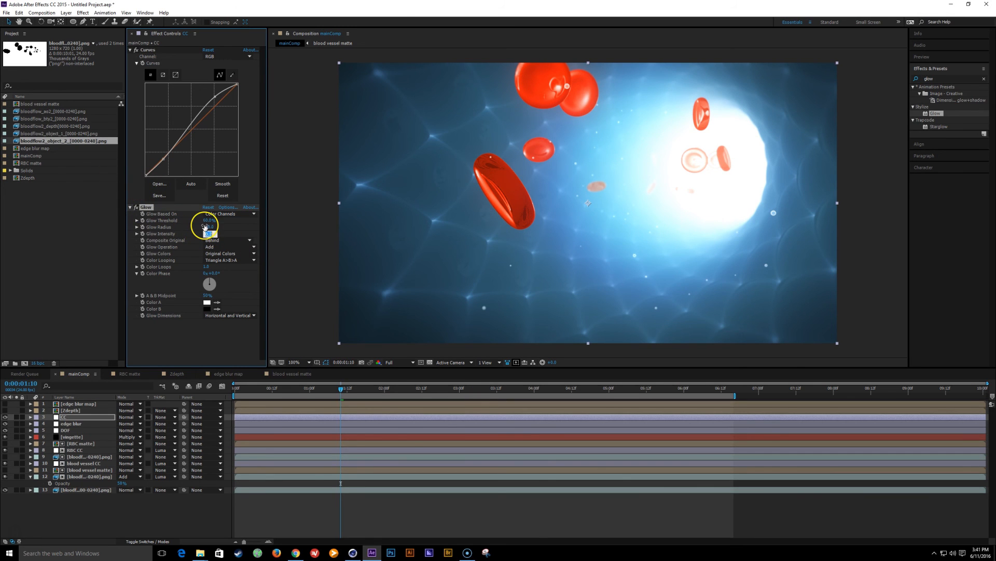
pyautogui.write('0.1')
pyautogui.press('Return')
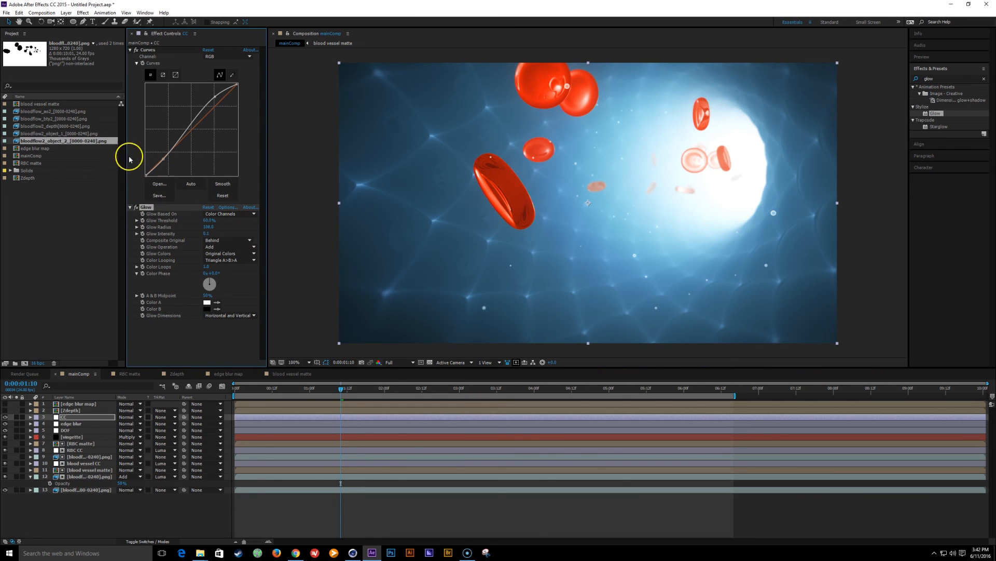
pyautogui.click(137, 207)
pyautogui.click(136, 207)
pyautogui.click(137, 207)
pyautogui.press('Delete')
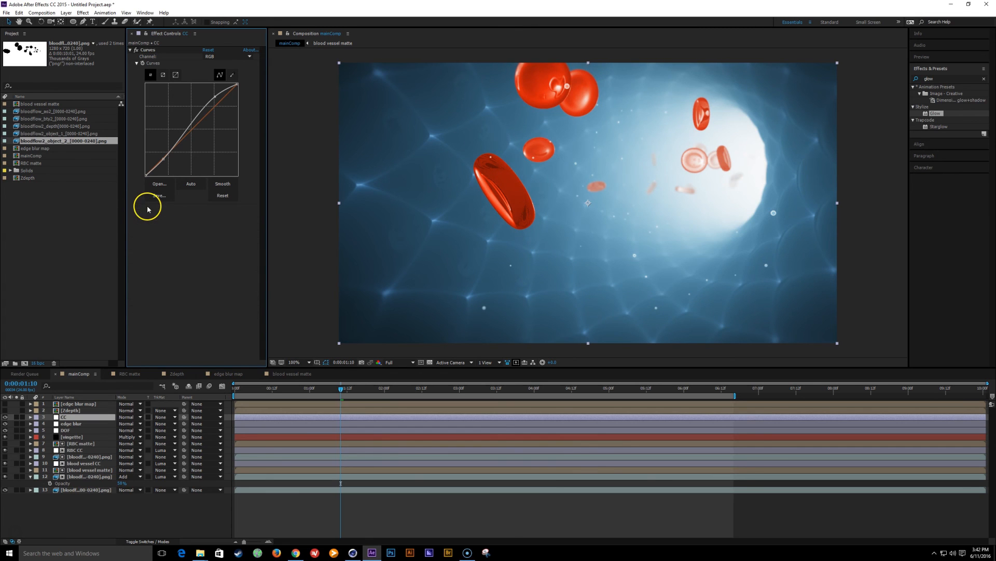
# Step: Search the effects for "motion" and select CC Force Motion Blur
pyautogui.click(943, 77)
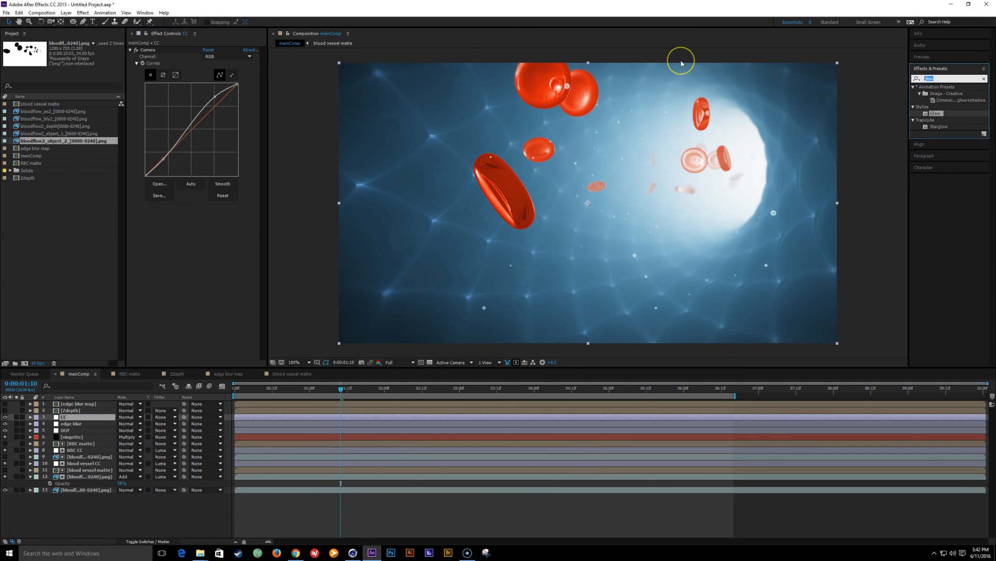
pyautogui.write('motion')
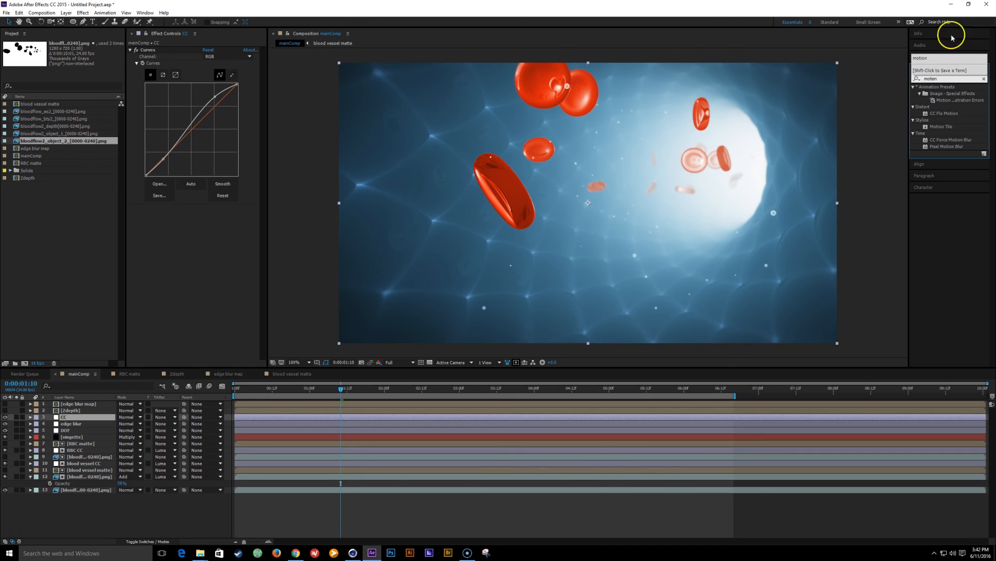
pyautogui.click(962, 140)
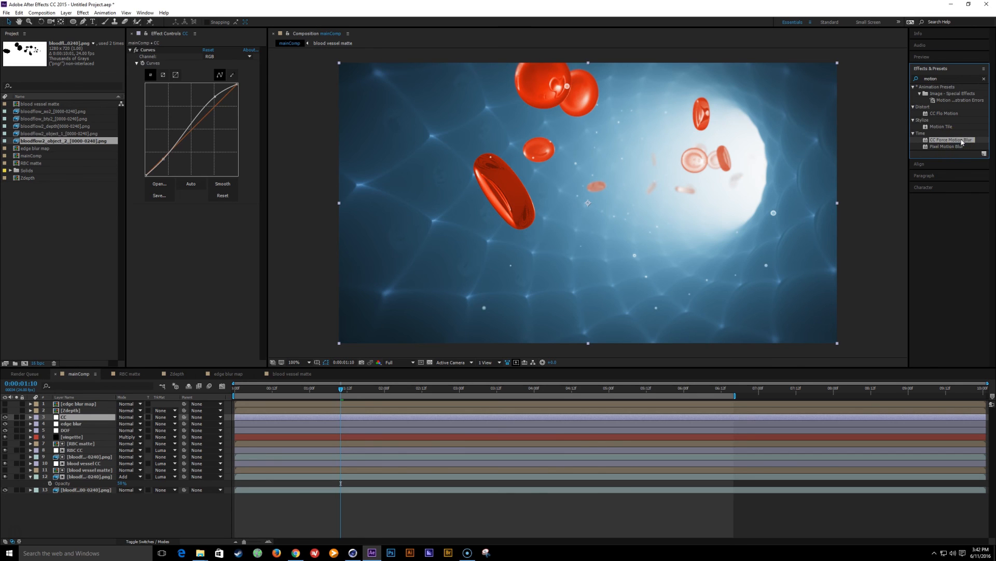
# Step: Try the Pixel Motion Blur effect on the CC layer and remove it again
pyautogui.click(949, 147)
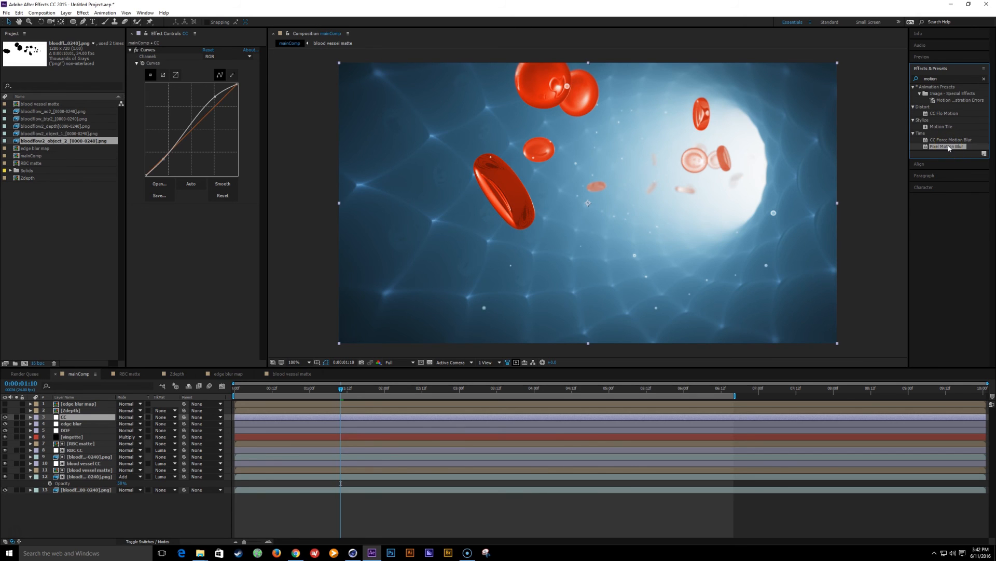
pyautogui.moveTo(950, 147); pyautogui.dragTo(337, 191)
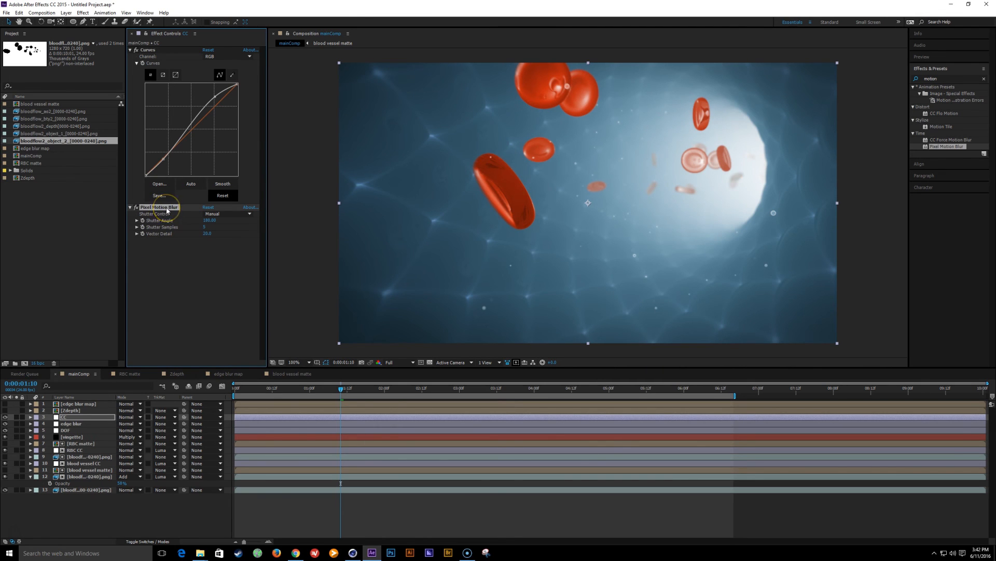
pyautogui.press('Delete')
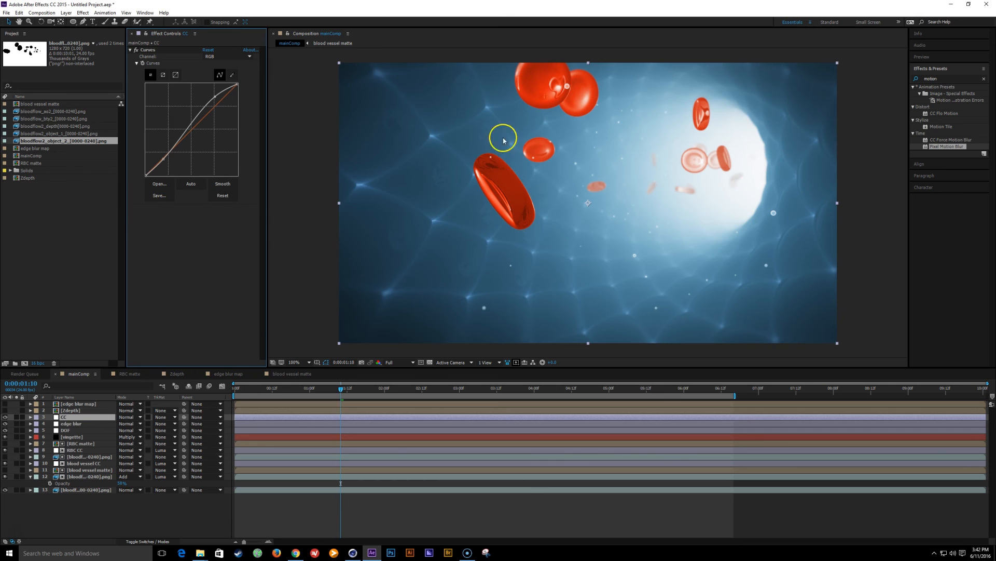
# Step: Apply CC Force Motion Blur to the CC layer and check the frames at 0:00:03:04 and 0:00:00:21
pyautogui.doubleClick(954, 140)
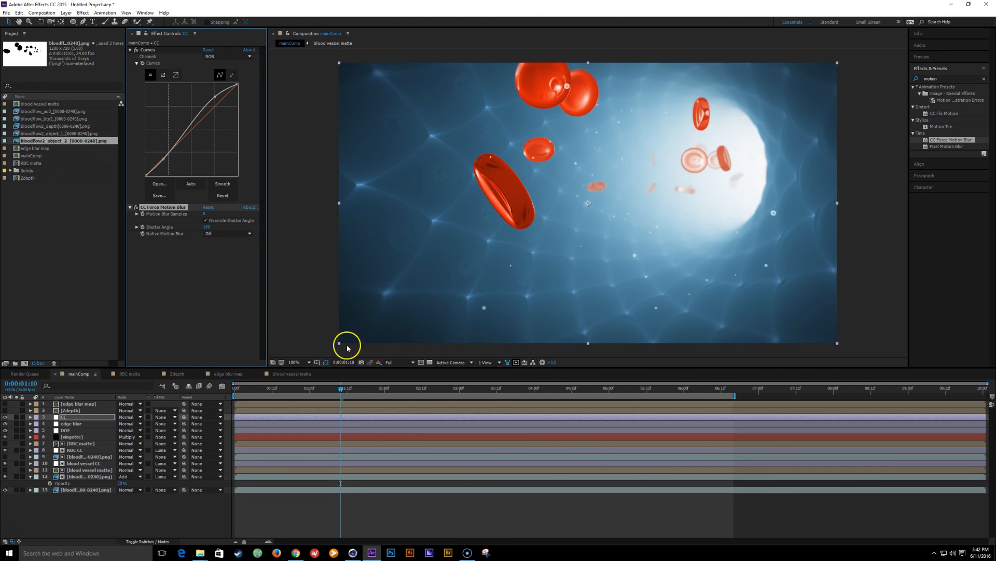
pyautogui.moveTo(394, 388); pyautogui.dragTo(473, 395)
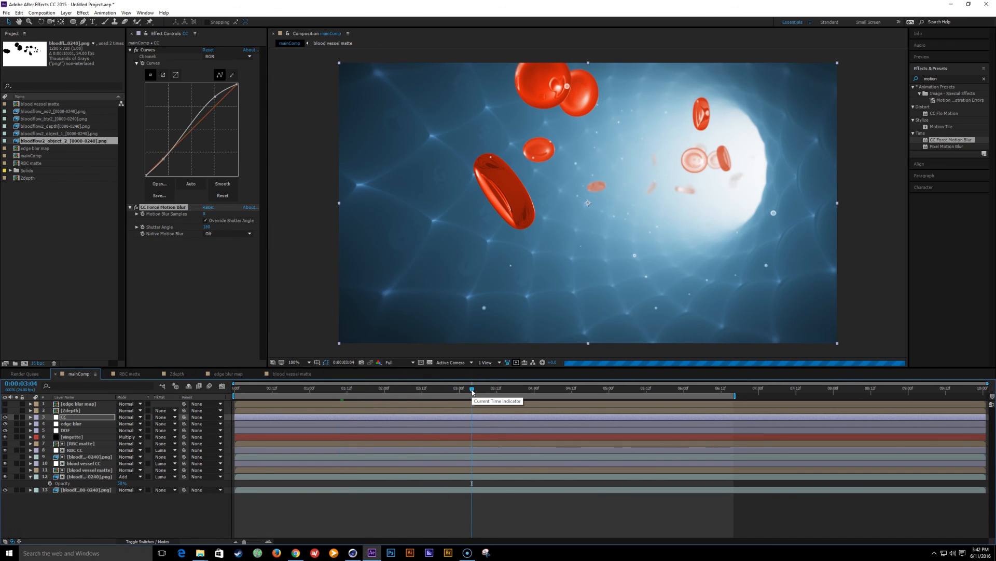
pyautogui.click(473, 390)
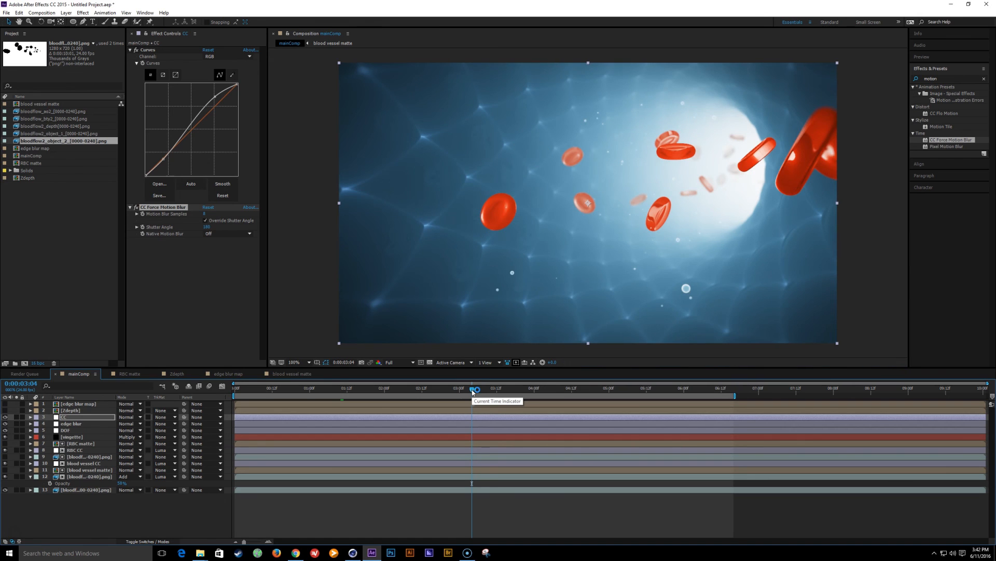
pyautogui.moveTo(472, 390); pyautogui.dragTo(301, 390)
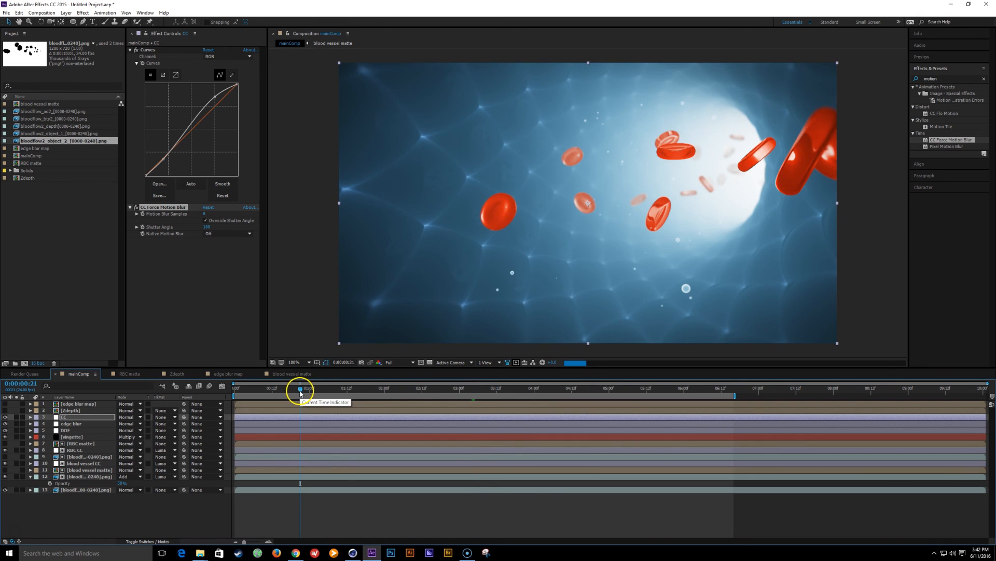
pyautogui.click(136, 208)
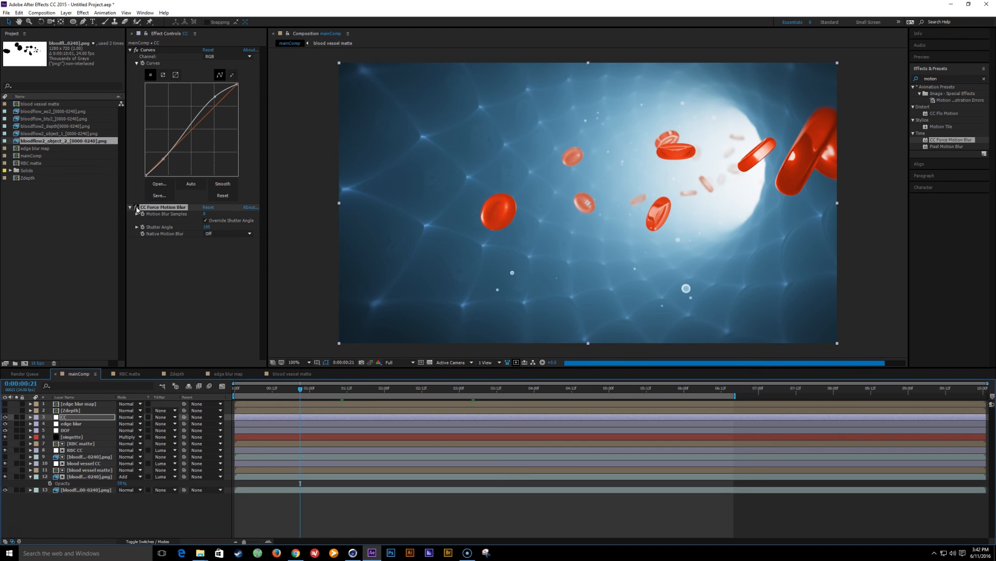
pyautogui.click(12, 539)
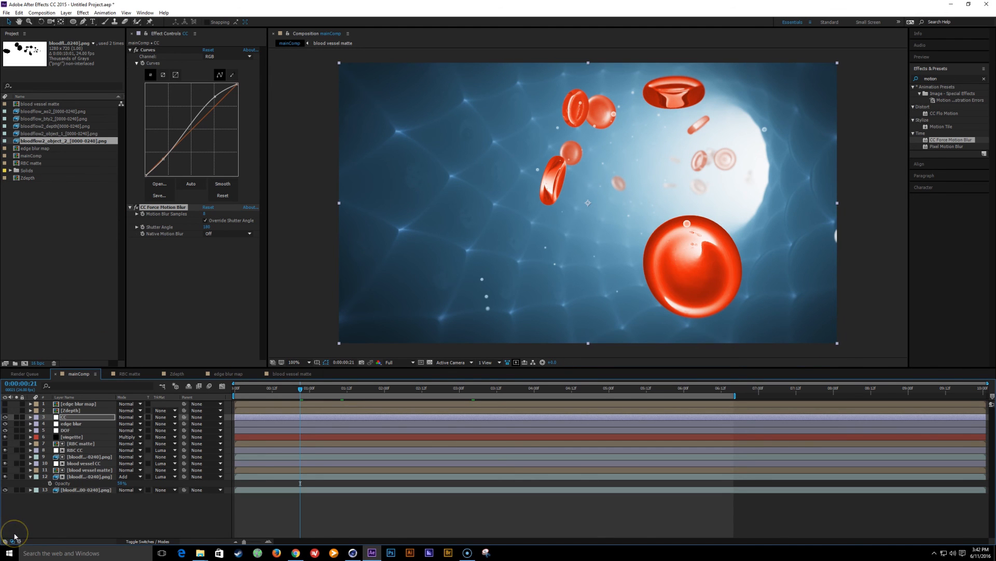